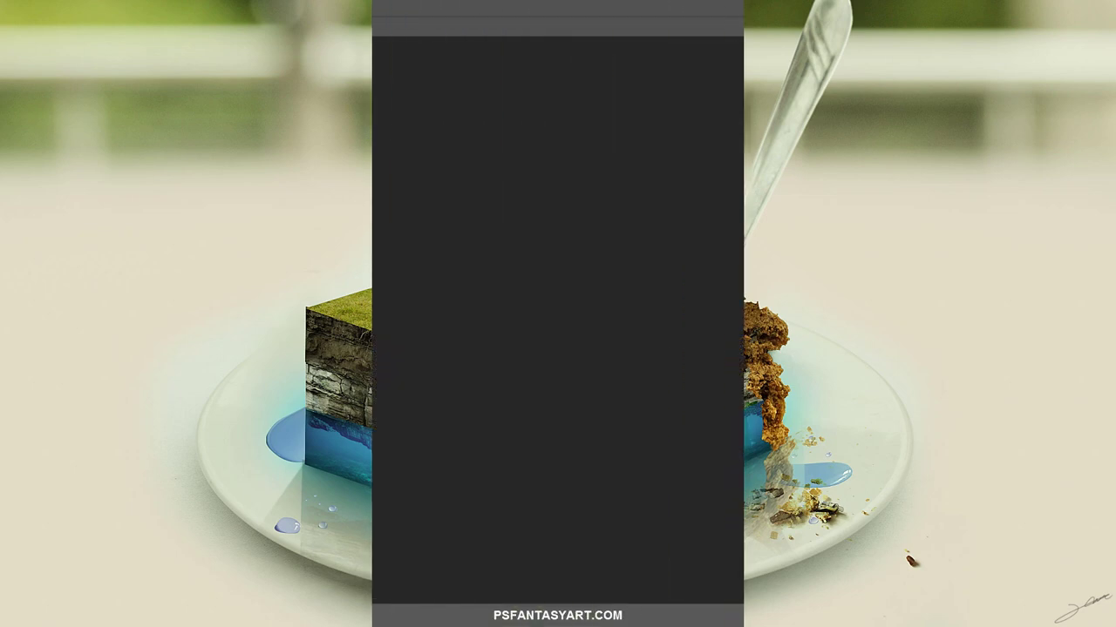
Open the File menu to begin creating a new document
left_click(33, 8)
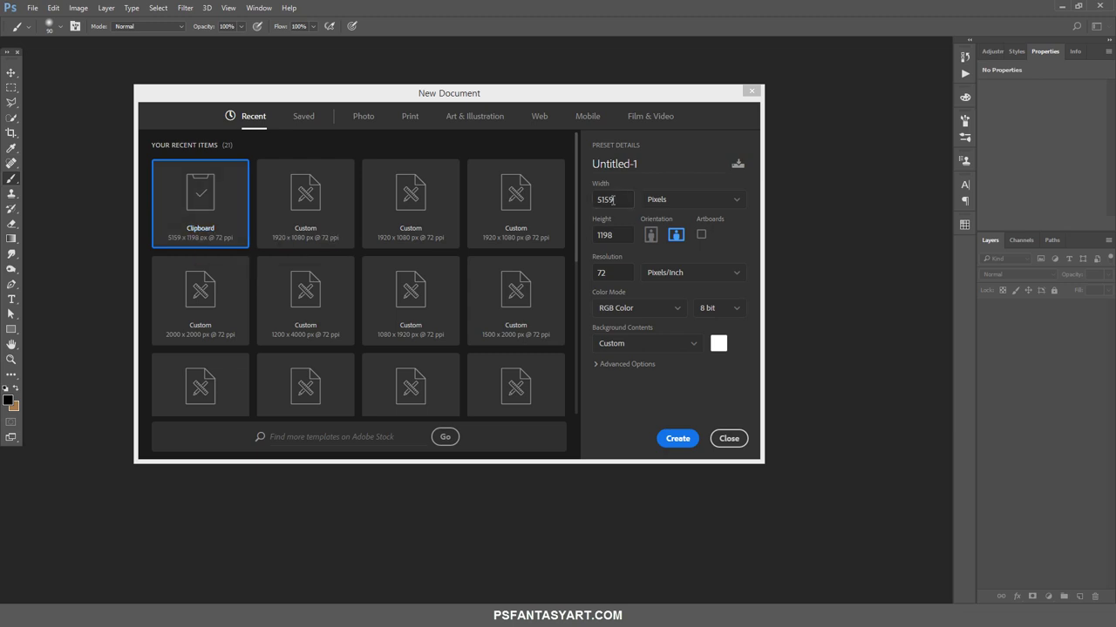
Create a 1920×1080 px, 72 ppi document with a D5C7C7 pink background
left_click(307, 218)
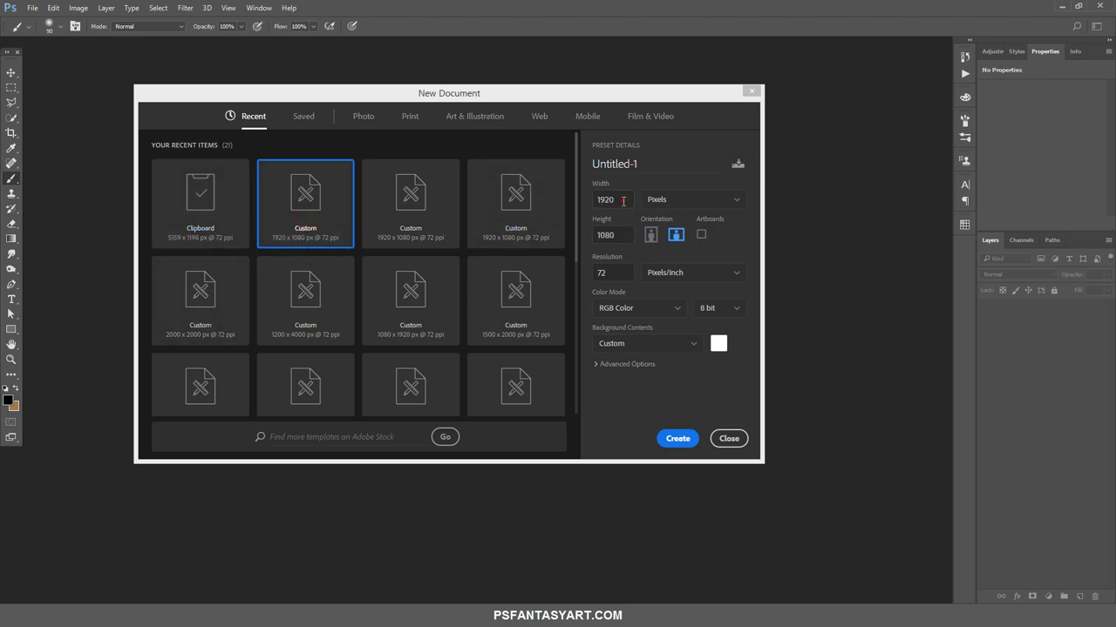
left_click(622, 201)
left_click(621, 236)
left_click(626, 272)
left_click(719, 344)
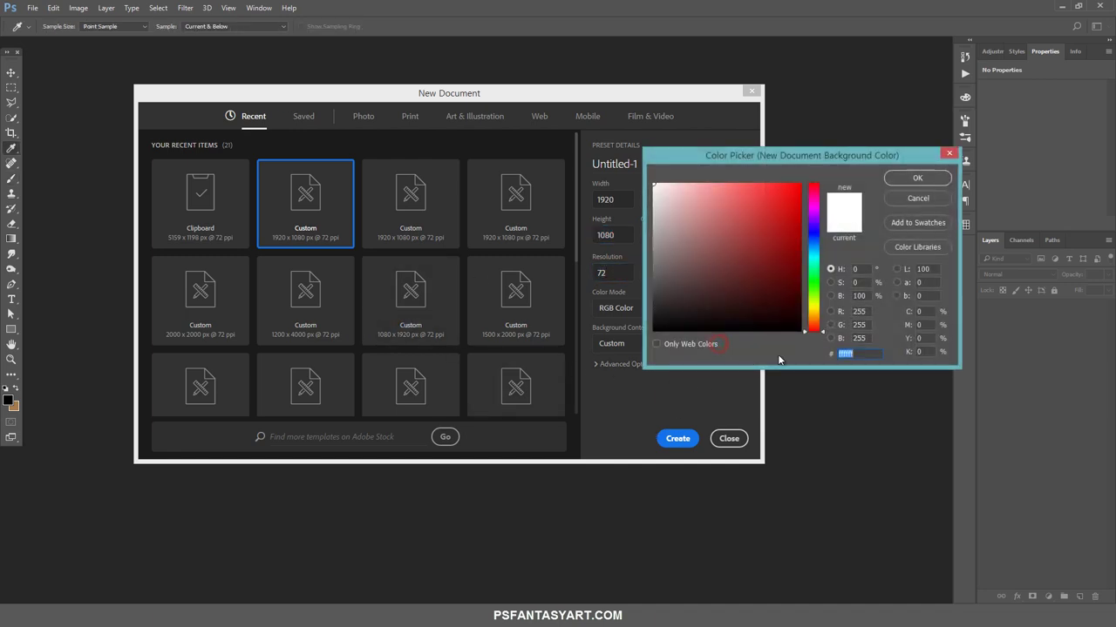
left_click_drag(811, 156, 592, 189)
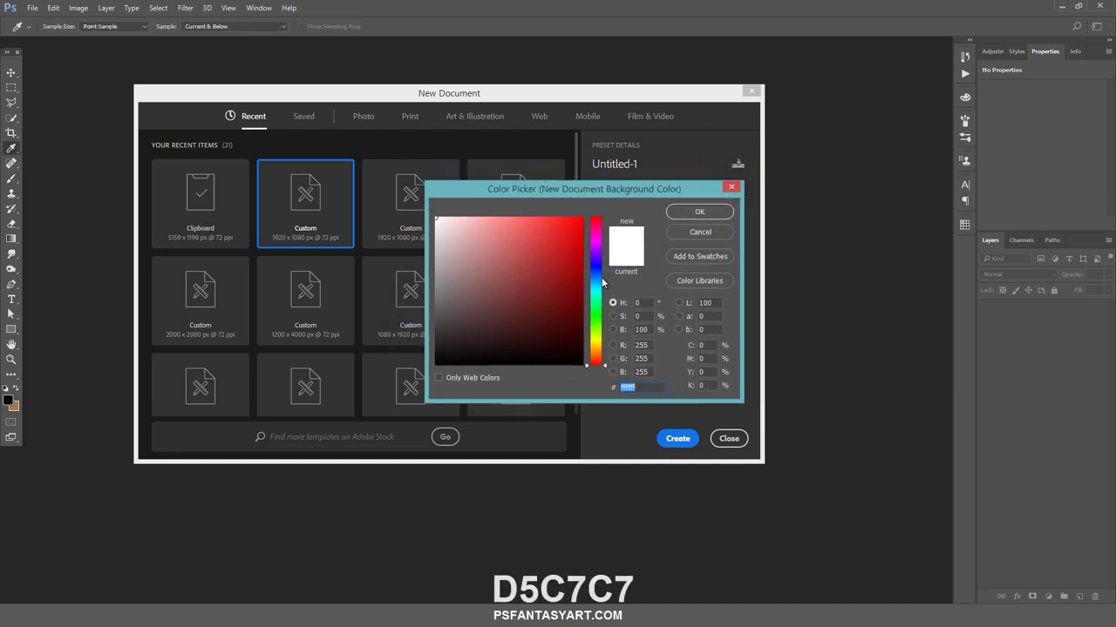
type("d5")
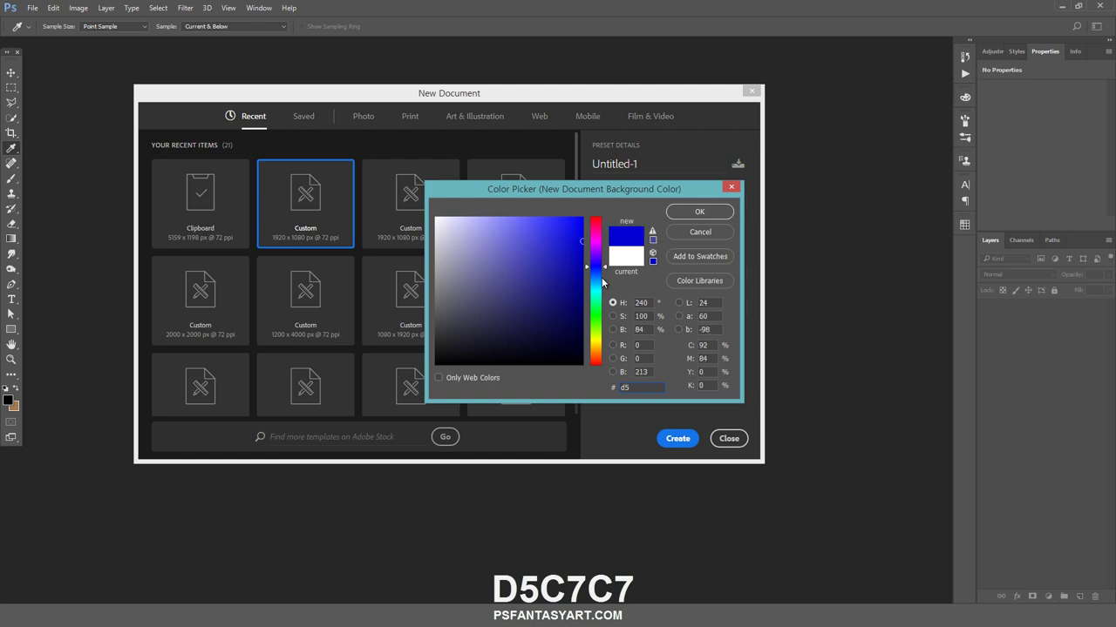
type("c7")
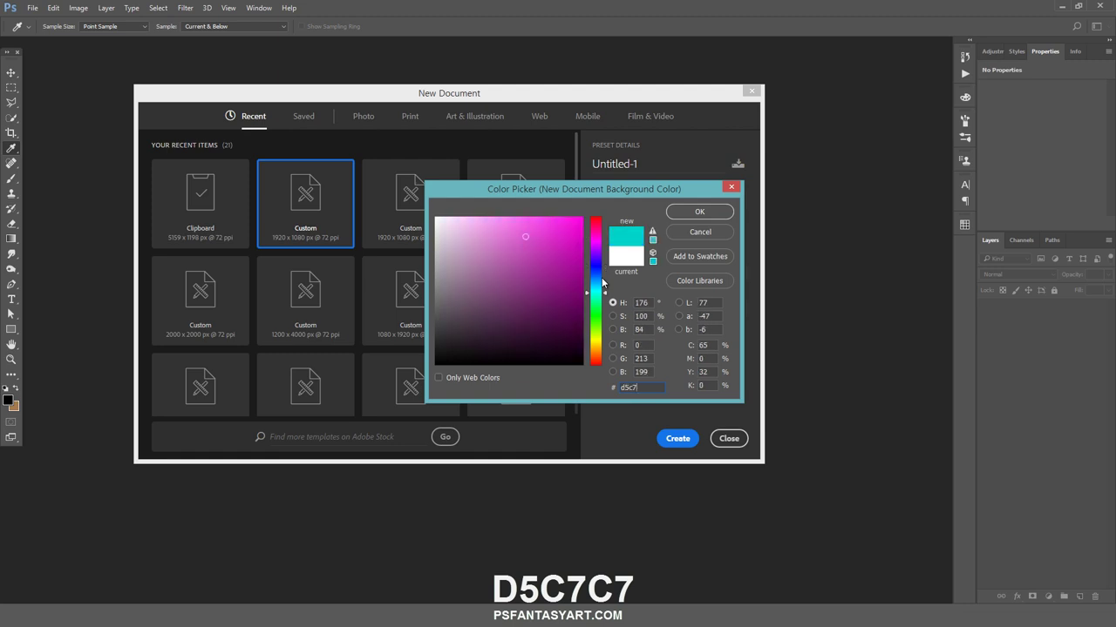
type("c7")
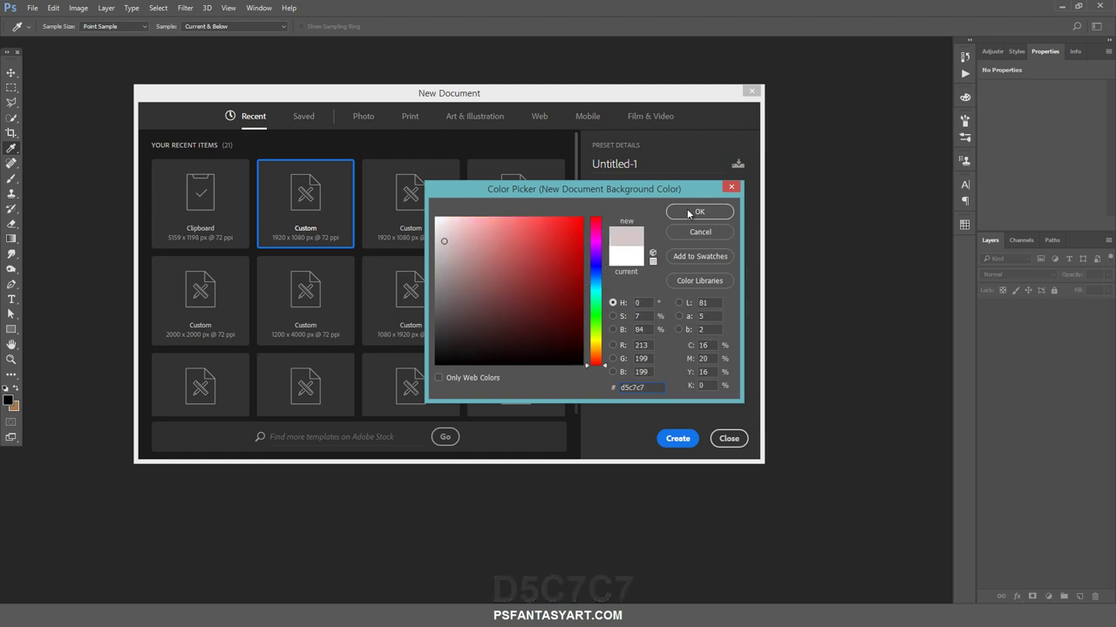
left_click(687, 209)
left_click(678, 440)
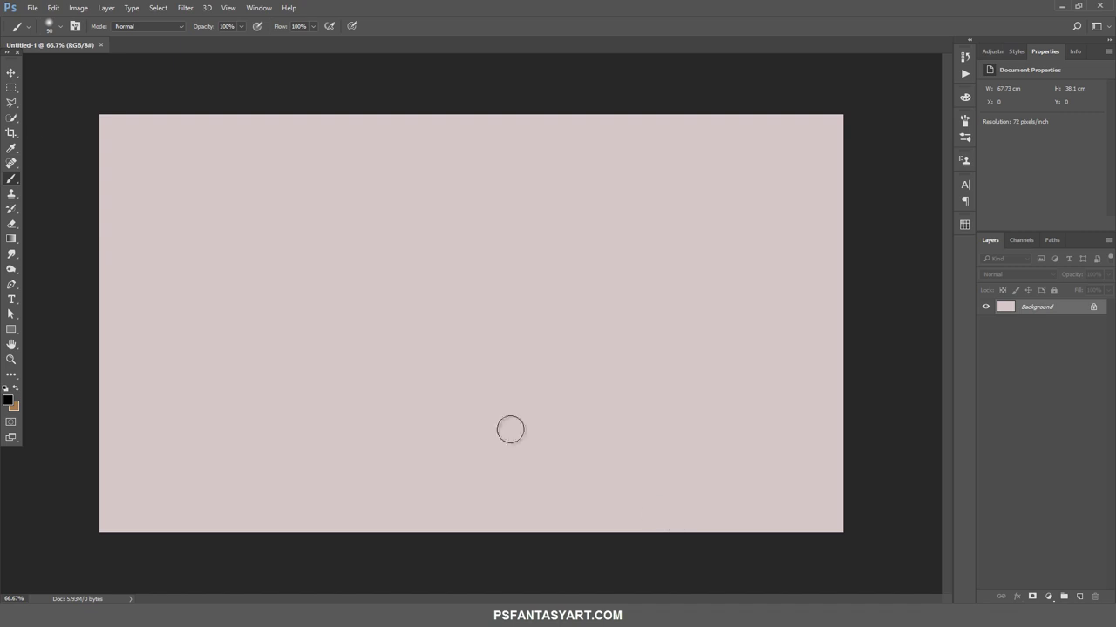
Open the strawberry cake photo and drag it into Untitled-1 as a layer
left_click(33, 8)
left_click(40, 32)
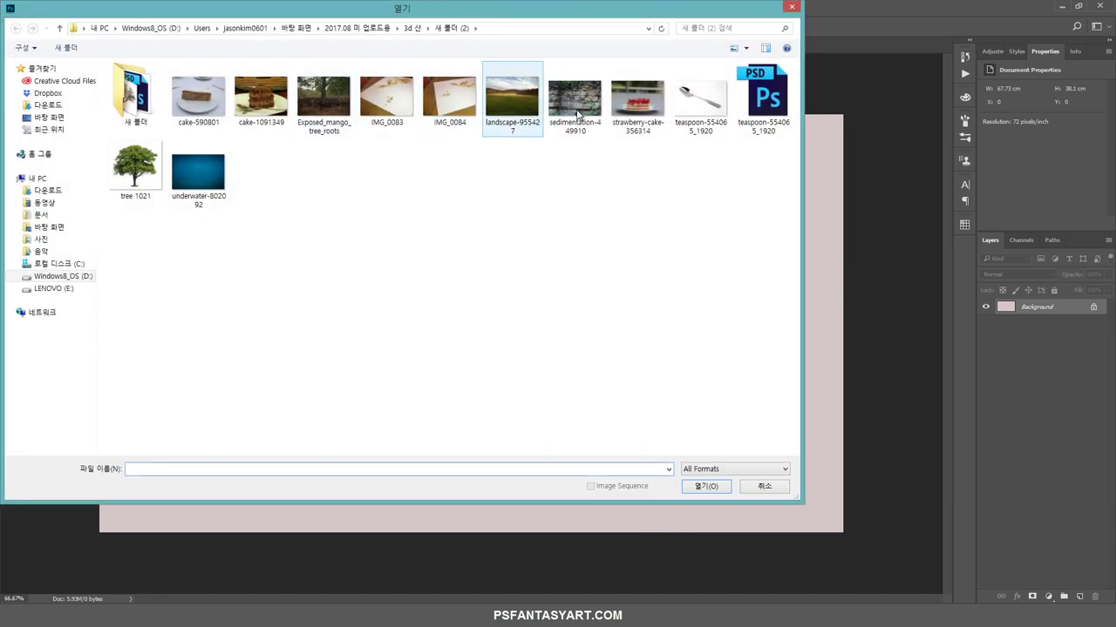
left_click(655, 113)
left_click(690, 488)
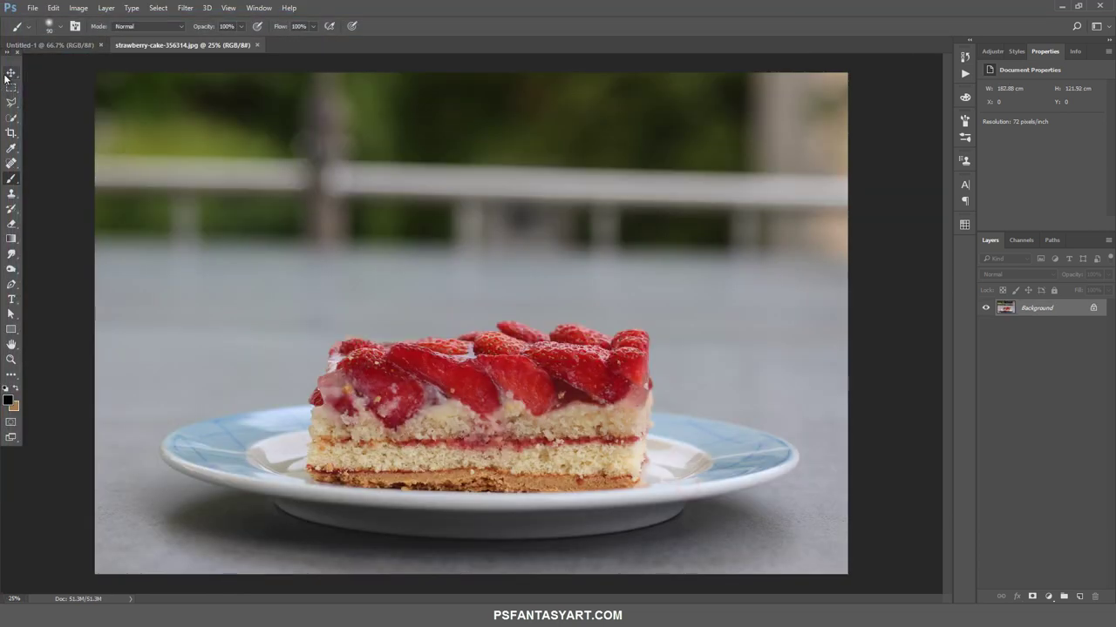
left_click(7, 75)
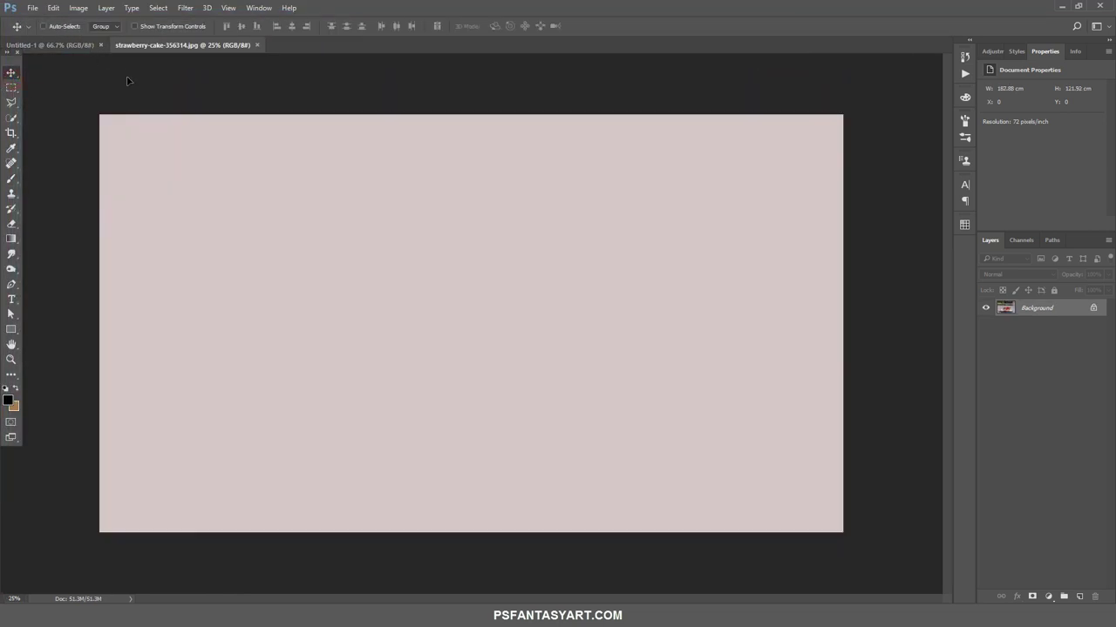
mouse_move(90, 47)
left_mouse_down()
mouse_move(466, 281)
mouse_move(441, 316)
left_mouse_up()
key("z")
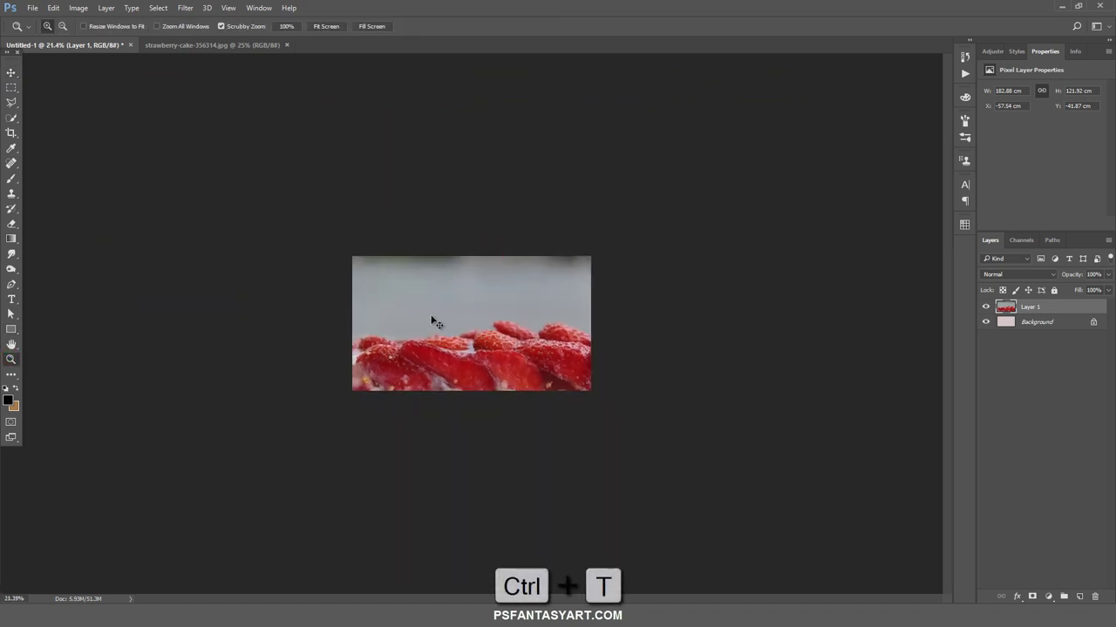
Scale the cake layer to about 41% and nudge it into position
key("ctrl+t")
mouse_move(794, 110)
left_mouse_down()
mouse_move(624, 270)
mouse_move(647, 285)
left_mouse_up()
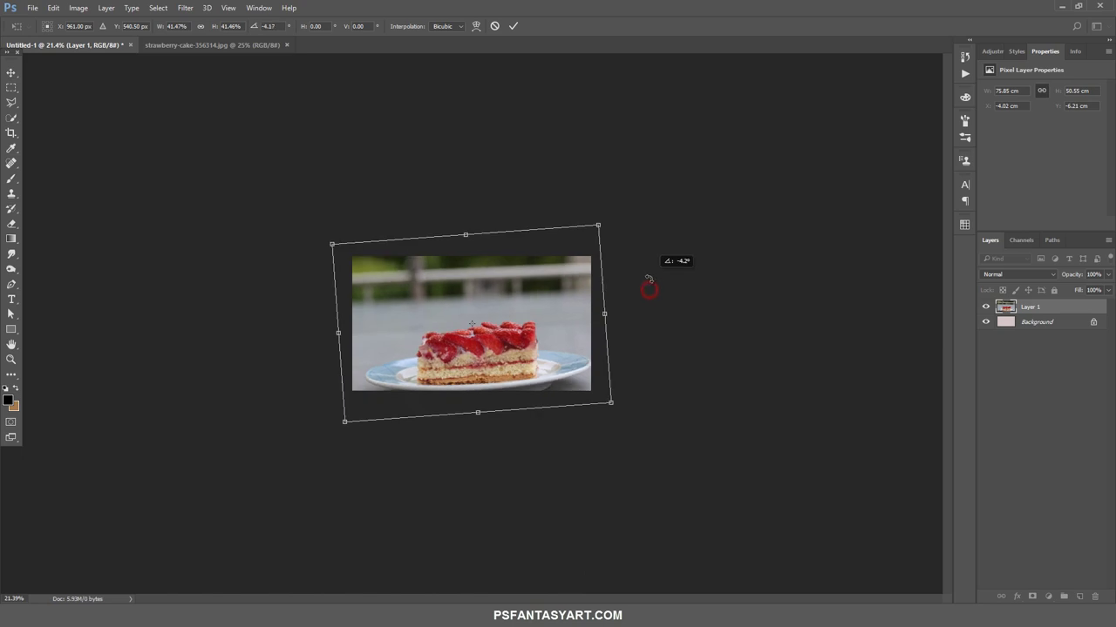
left_click_drag(532, 347, 530, 337)
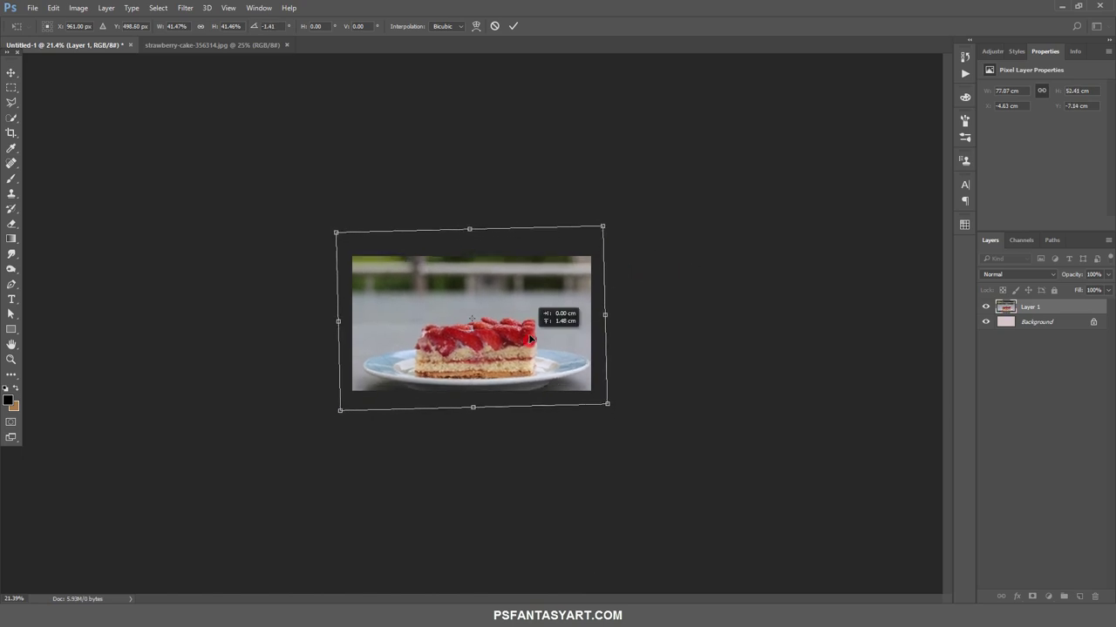
key("z")
left_click(471, 332)
left_click(471, 332)
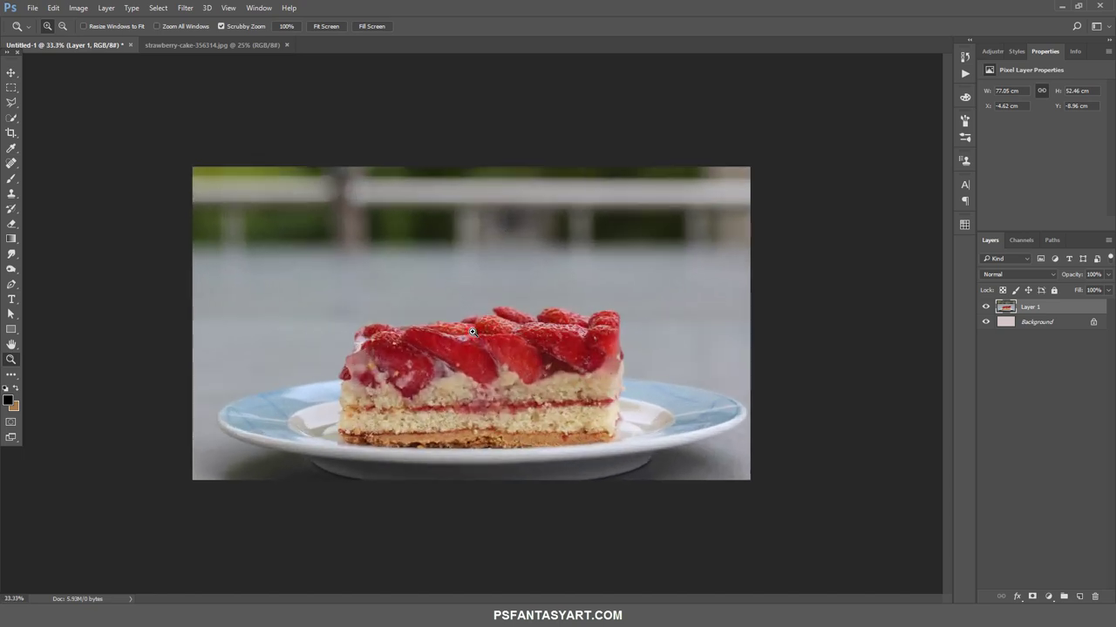
left_click(12, 73)
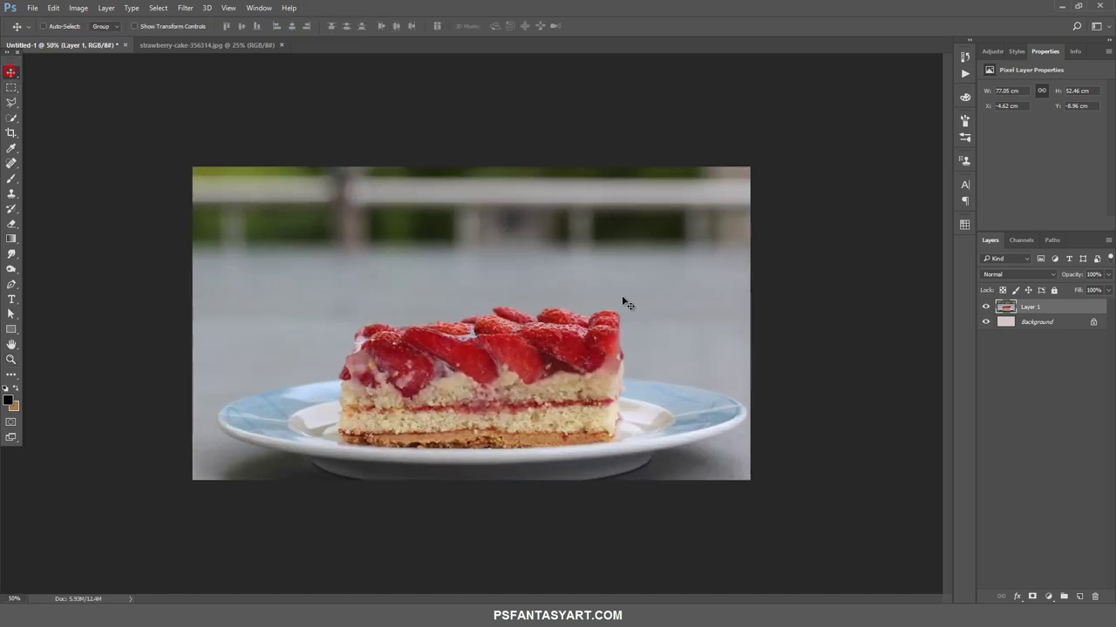
left_click_drag(502, 247, 501, 251)
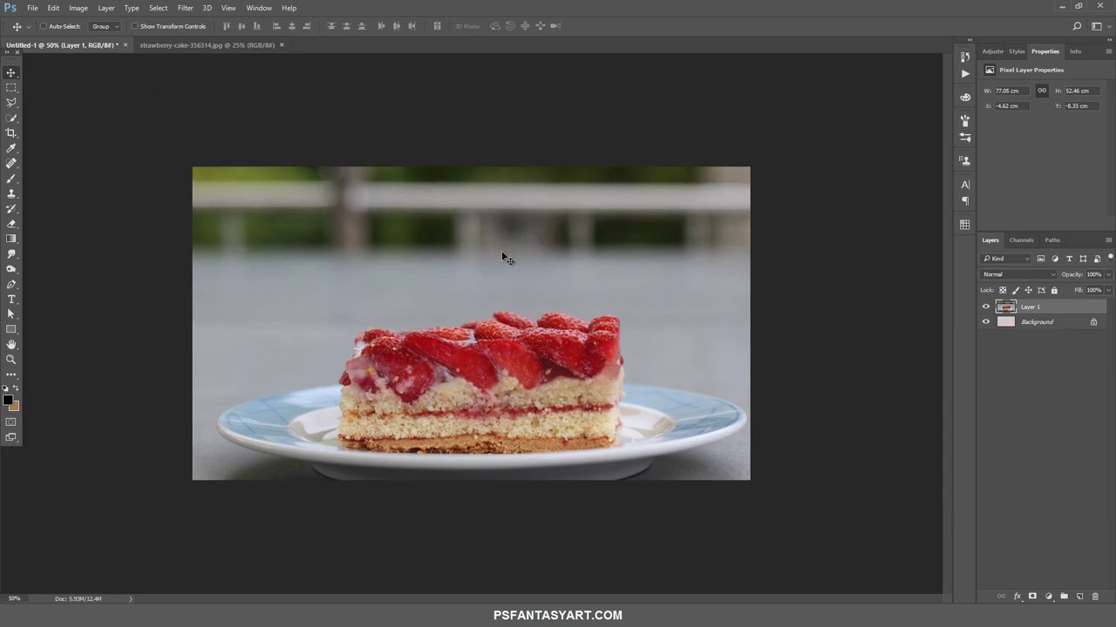
Brighten Layer 1 with a Curves adjustment clipped to it
left_click(1050, 588)
left_click(1029, 413)
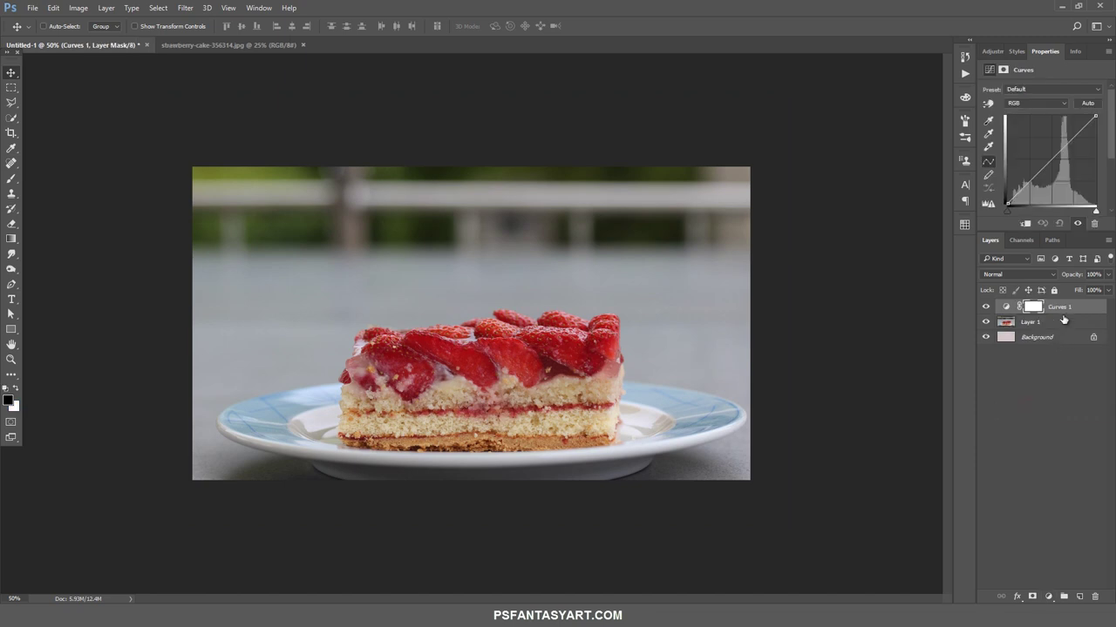
left_click(1070, 313, "alt")
left_click_drag(1052, 158, 1043, 152)
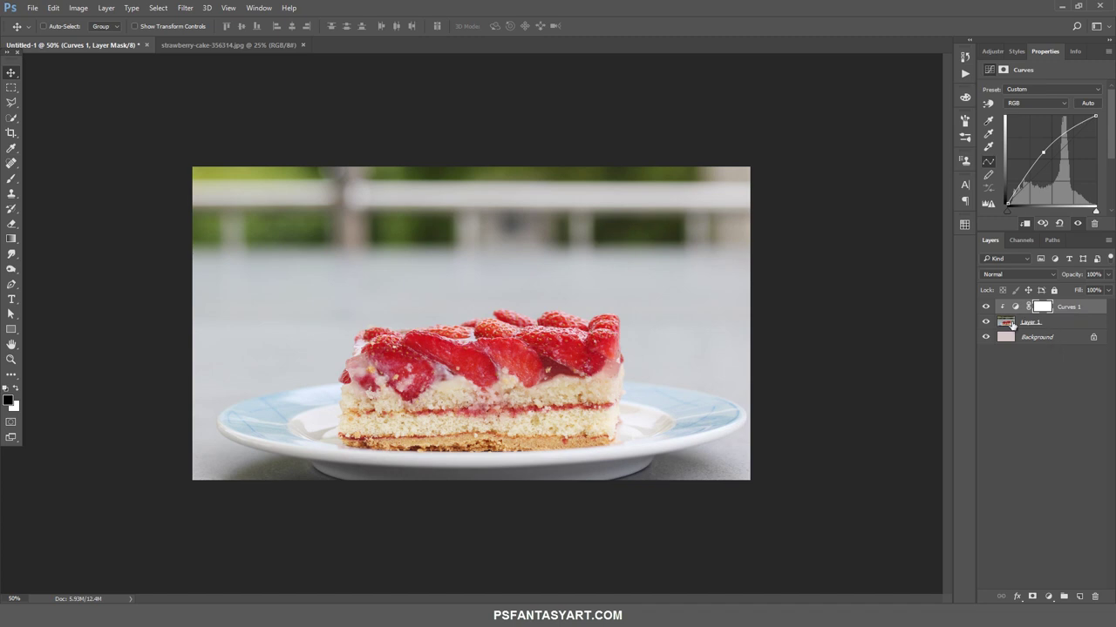
Mask out the cake and plate on Layer 1 with a large soft black brush
left_click(1007, 323)
left_click(1030, 596)
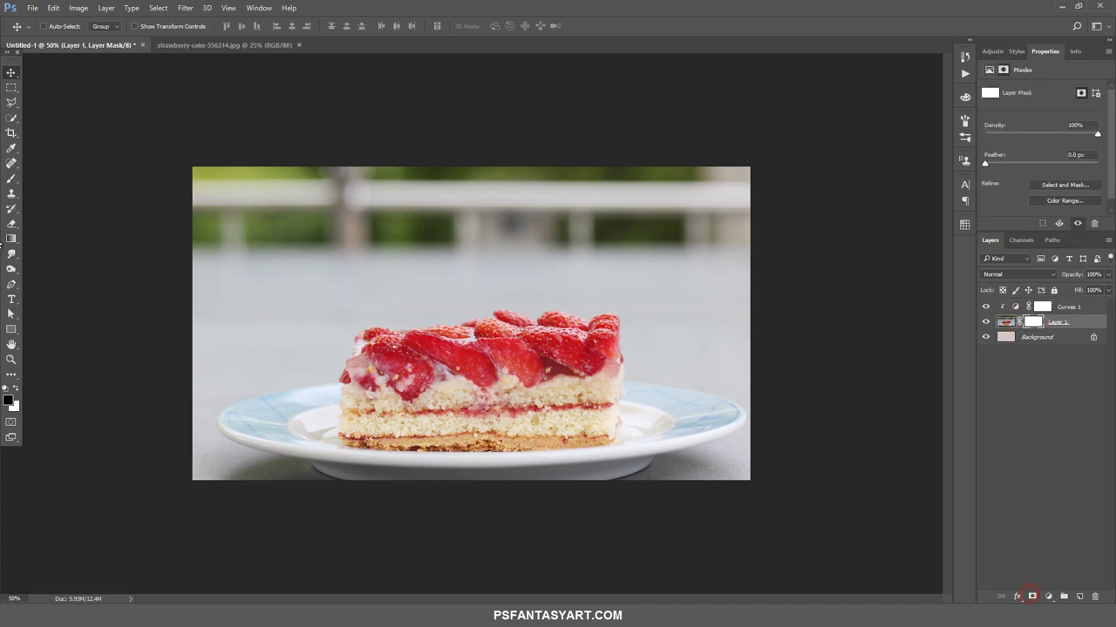
left_click(11, 178)
right_click(420, 168)
double_click(442, 273)
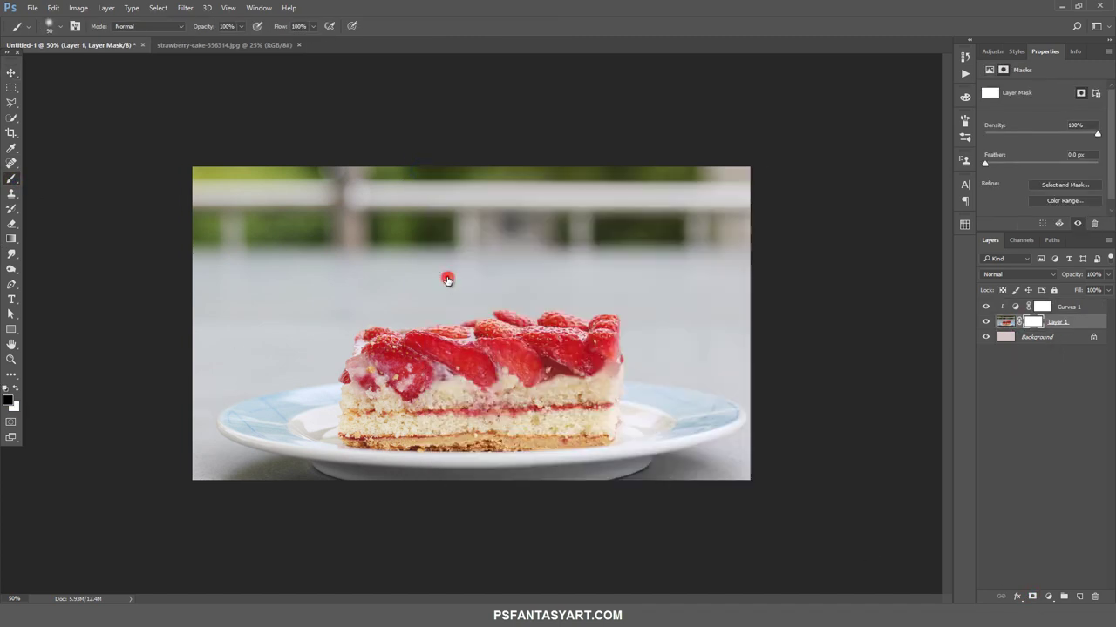
key("bracketright")
key("bracketright")
key("bracketright")
key("bracketright")
key("bracketright")
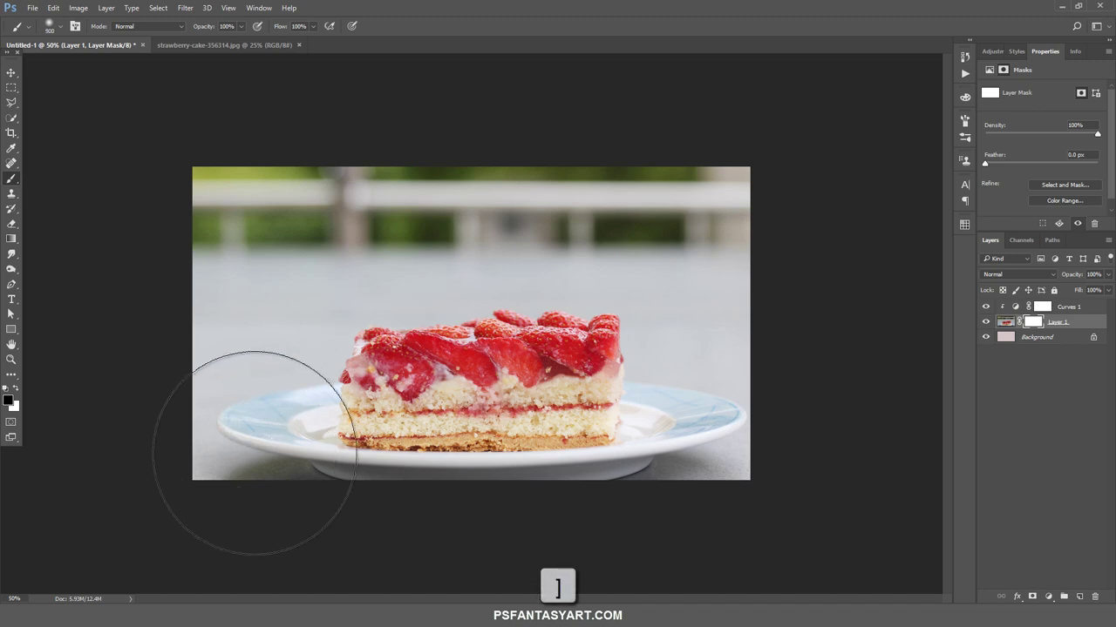
key("bracketright")
left_click_drag(203, 421, 1046, 427)
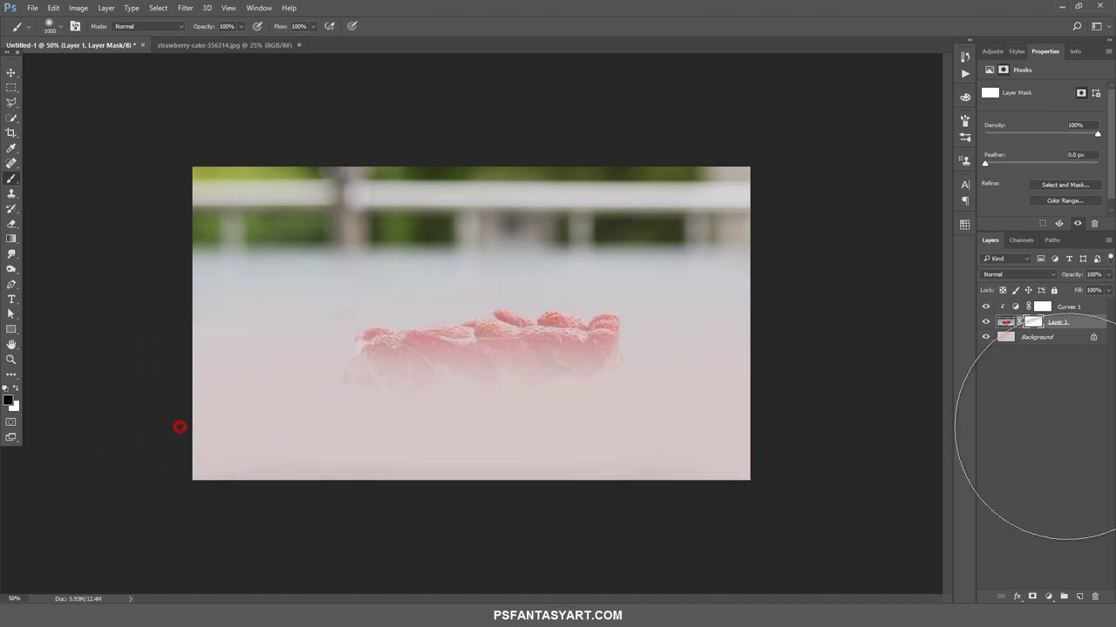
left_click_drag(578, 428, 884, 436)
mouse_move(747, 433)
left_mouse_down()
mouse_move(624, 435)
mouse_move(754, 438)
mouse_move(314, 426)
left_mouse_up()
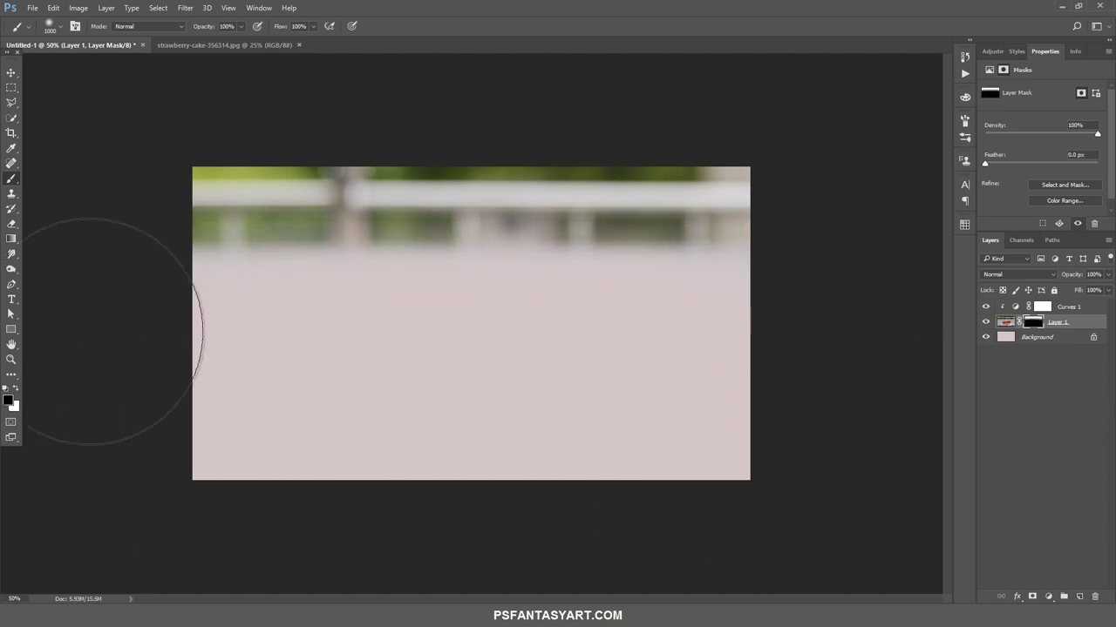
left_click(10, 359)
left_click(572, 298)
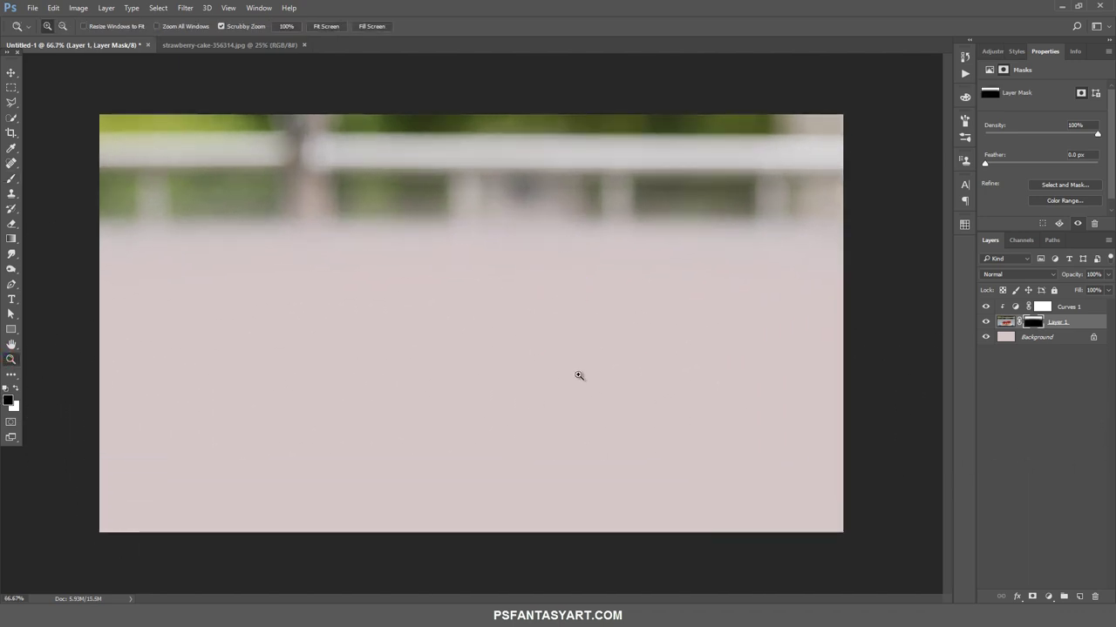
Open cake-590801.jpg and drag it into the composite as Layer 2
left_click(32, 8)
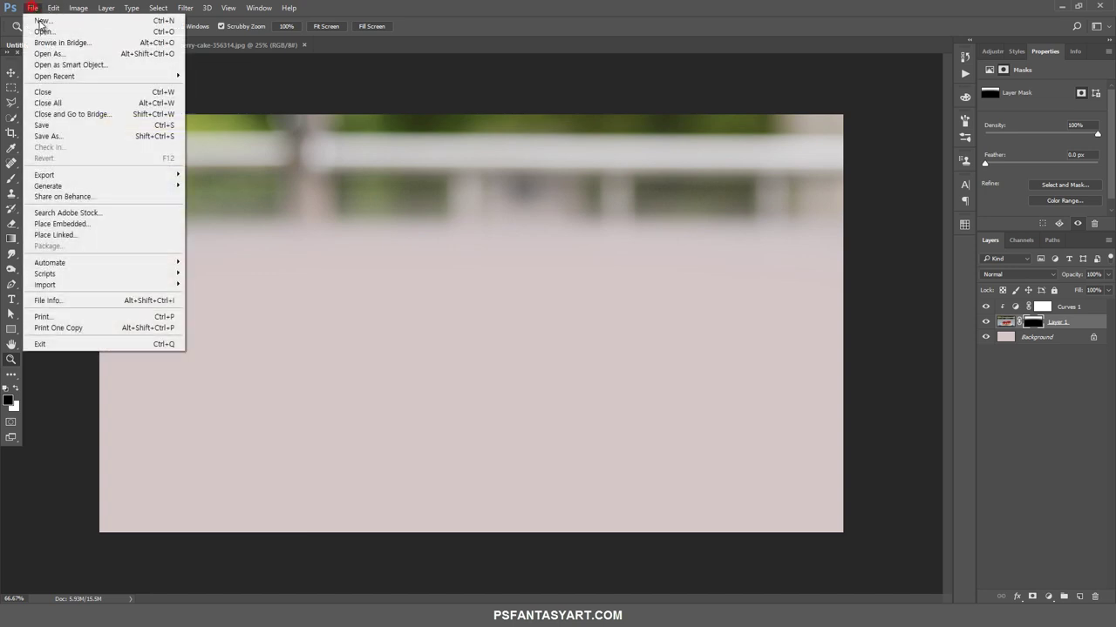
left_click(61, 31)
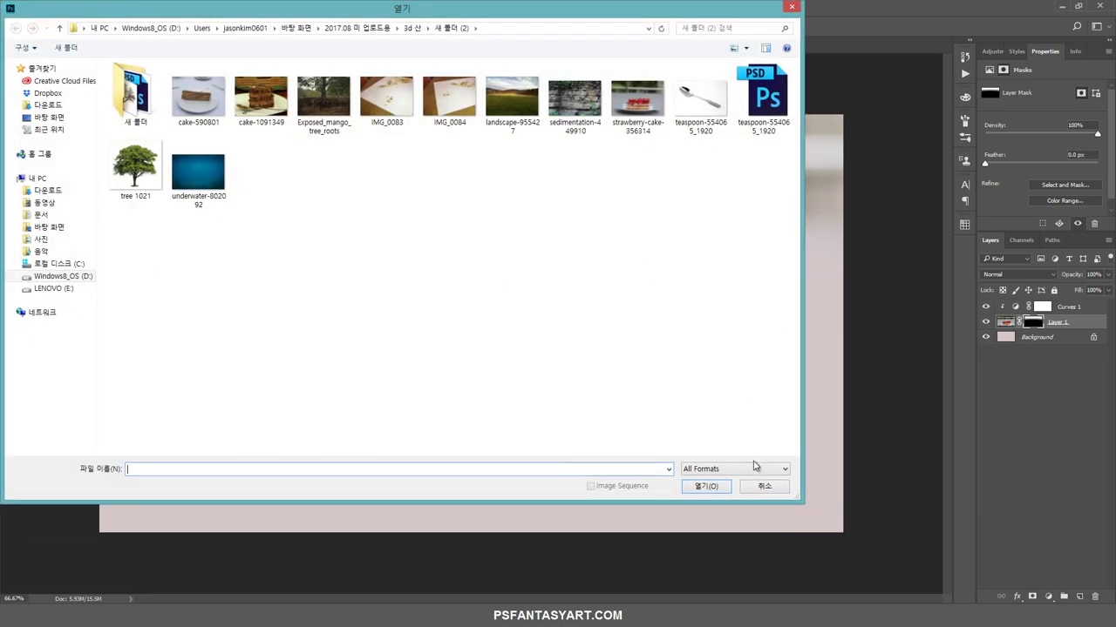
left_click(758, 485)
left_click(1065, 307)
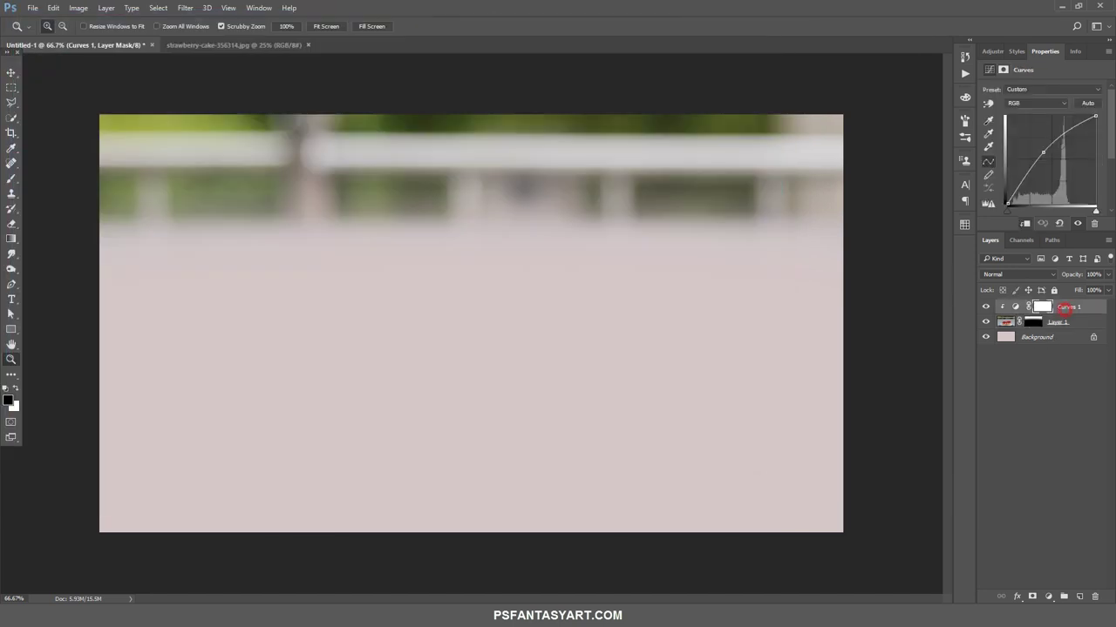
left_click(32, 8)
left_click(52, 32)
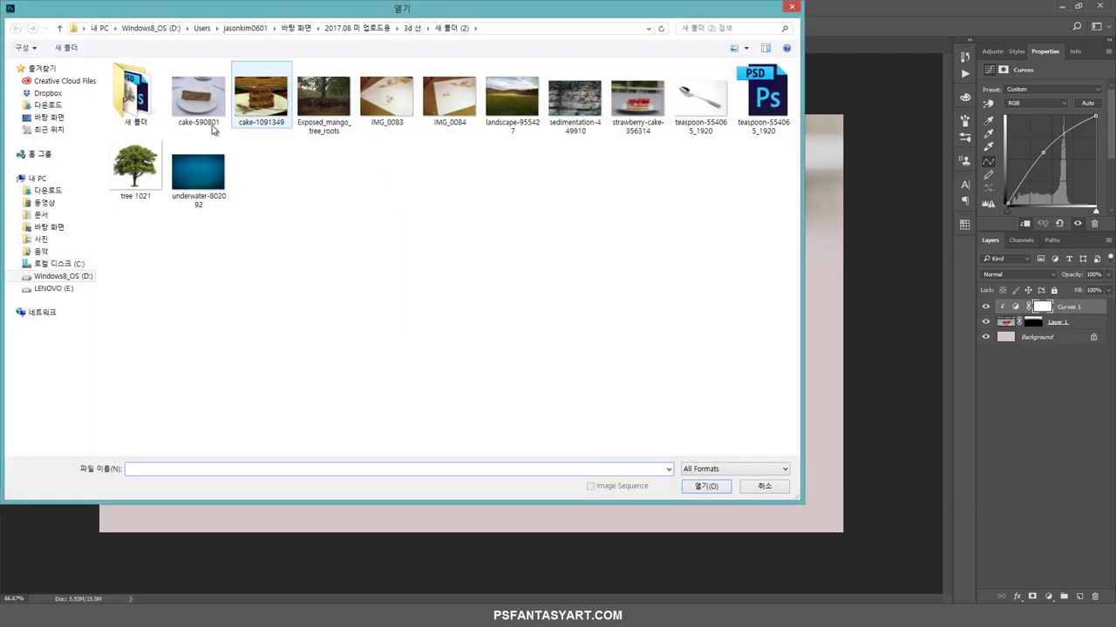
left_click(209, 126)
left_click(710, 486)
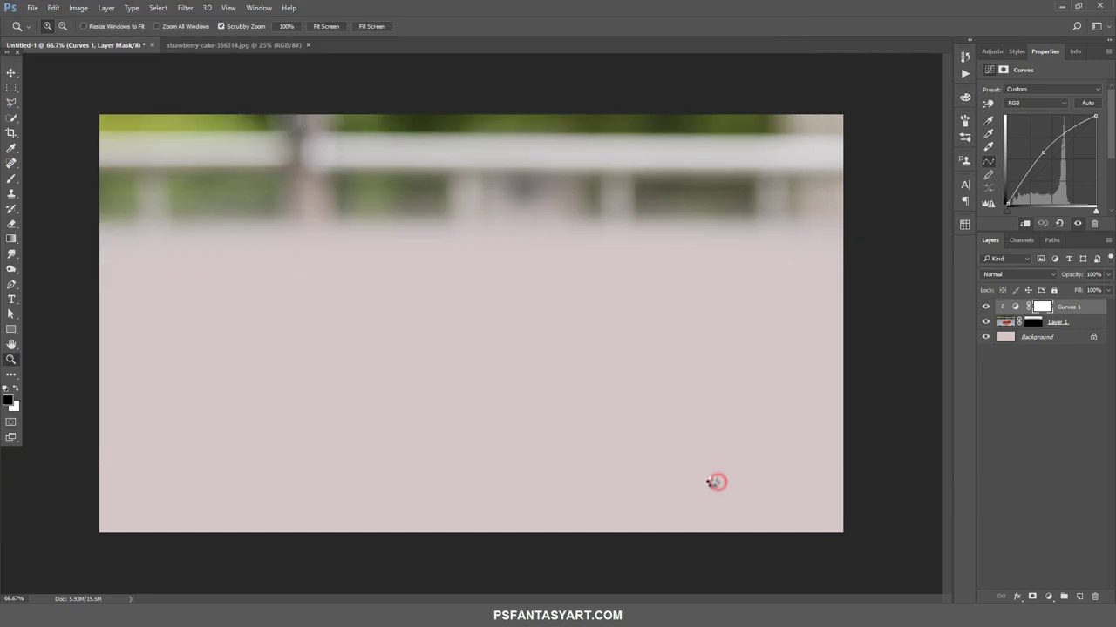
left_click(11, 72)
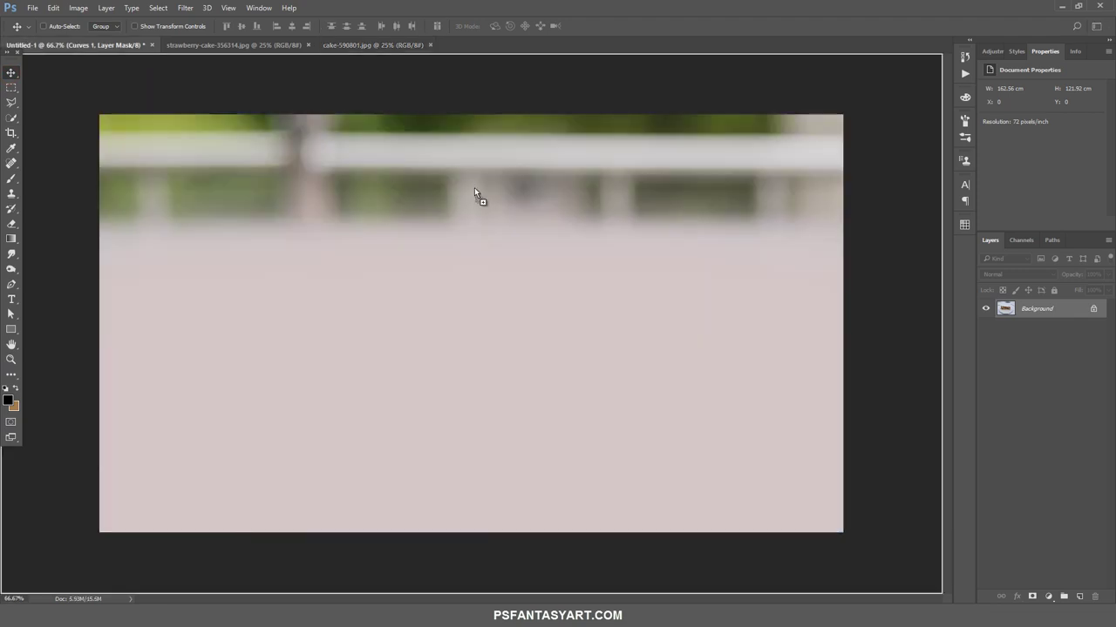
left_click_drag(27, 40, 474, 188)
Scale Layer 2 to about 35% wide and 26% tall over the lower canvas
left_click(11, 359)
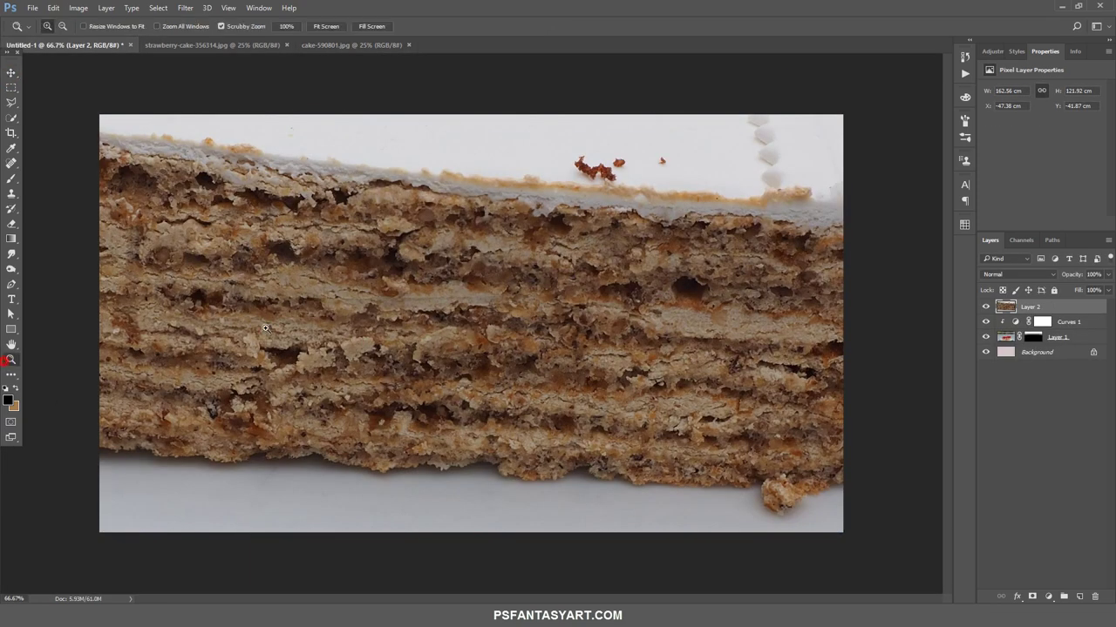
left_click_drag(266, 346, 218, 349)
key("ctrl+t")
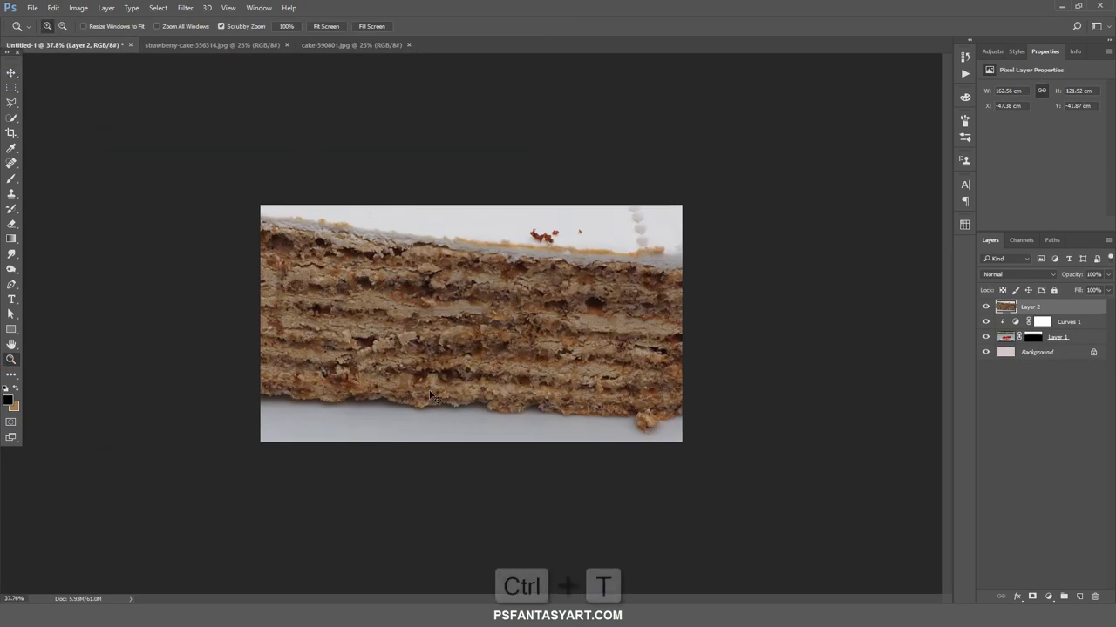
left_click(200, 26)
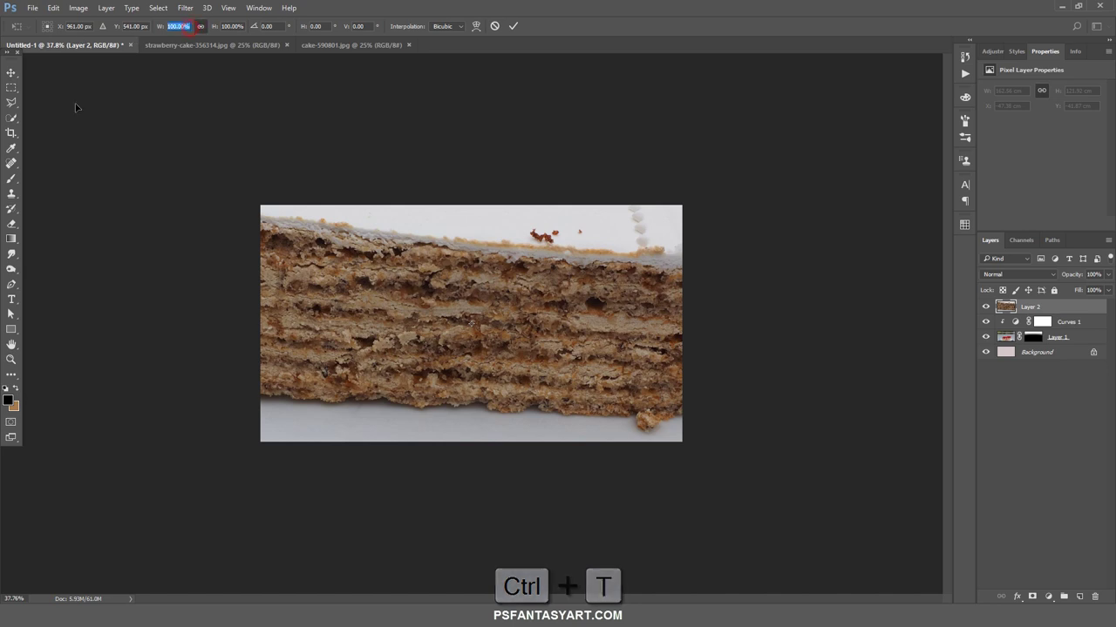
type("25")
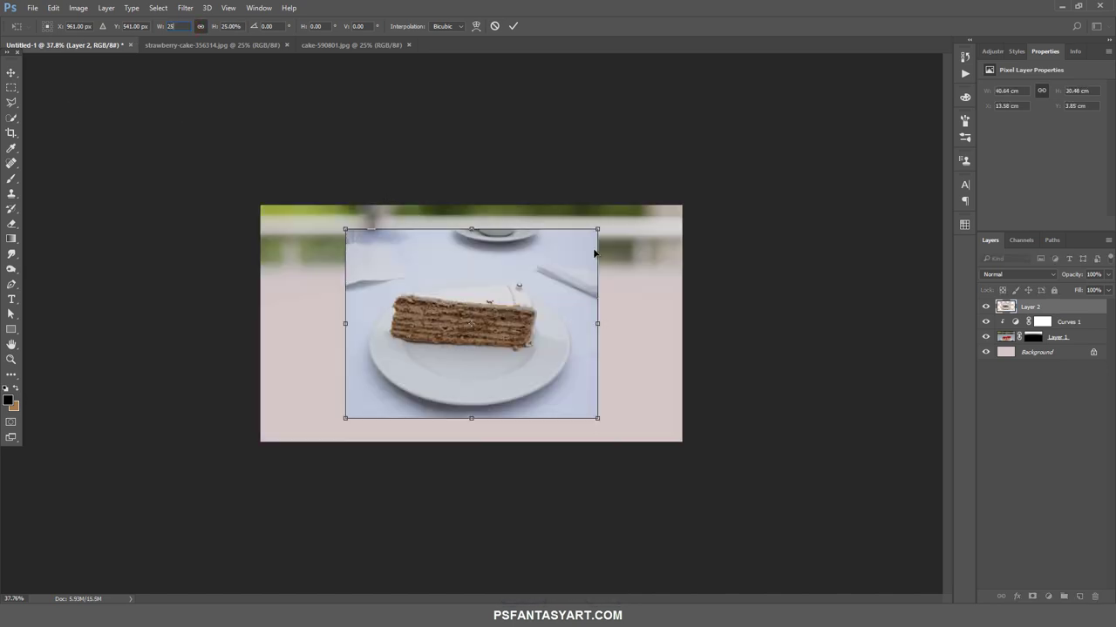
left_click_drag(597, 229, 646, 192)
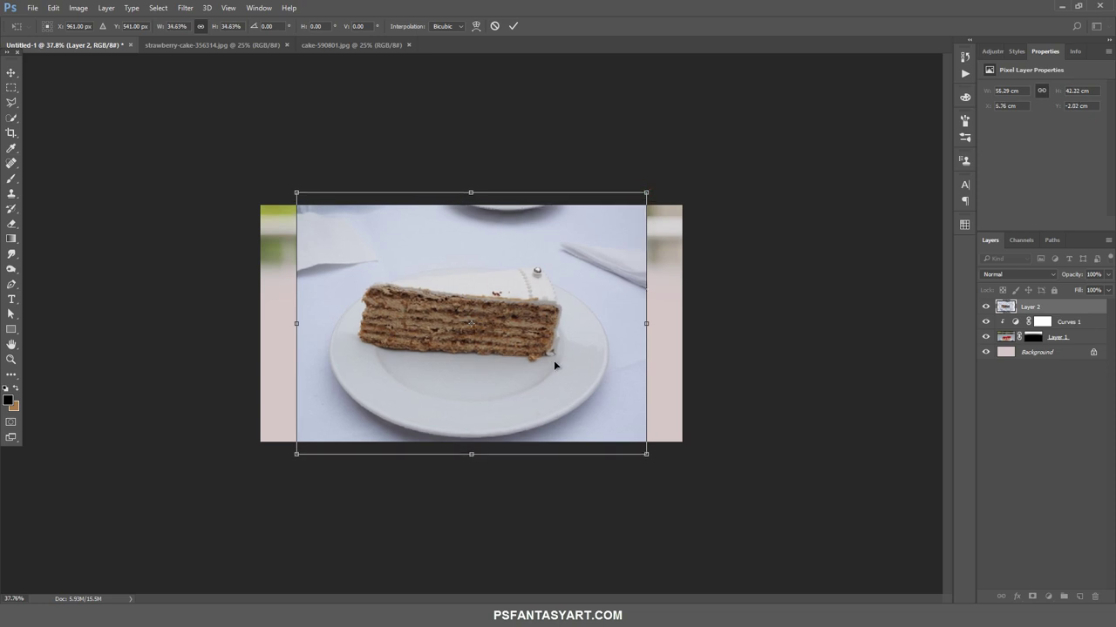
left_click_drag(470, 192, 468, 260)
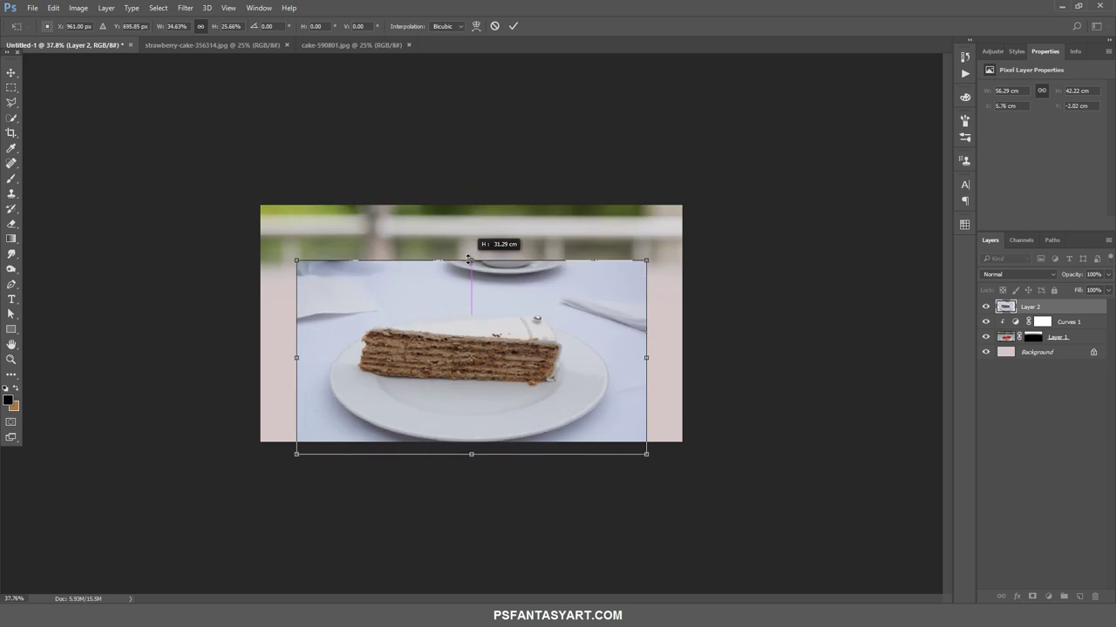
left_click_drag(475, 397, 475, 392)
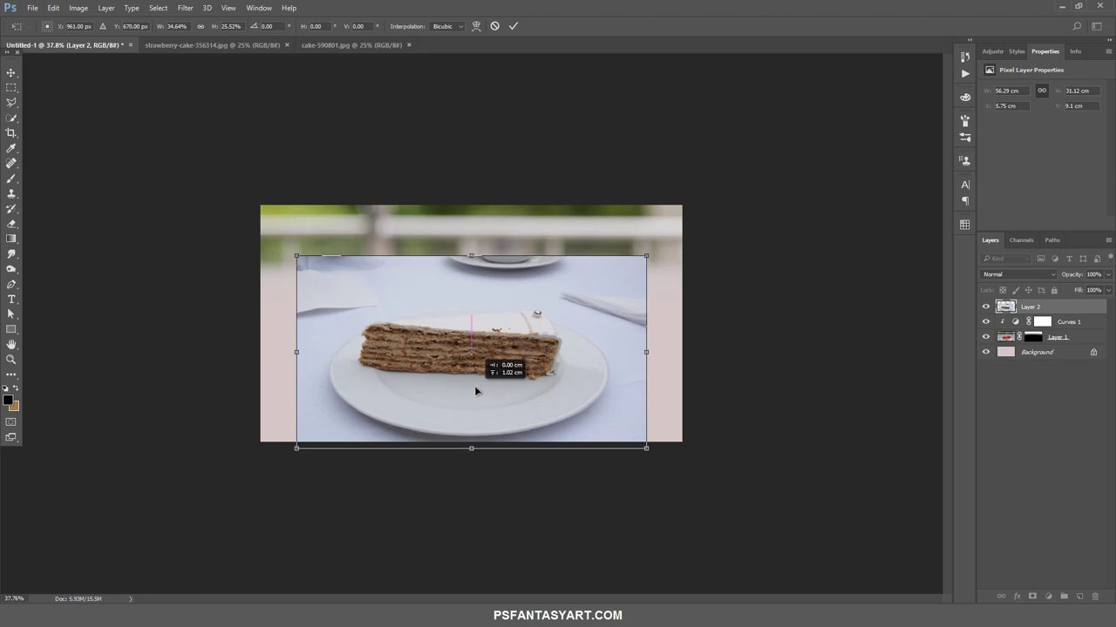
left_click(513, 25)
key("z")
left_click_drag(478, 368, 564, 451)
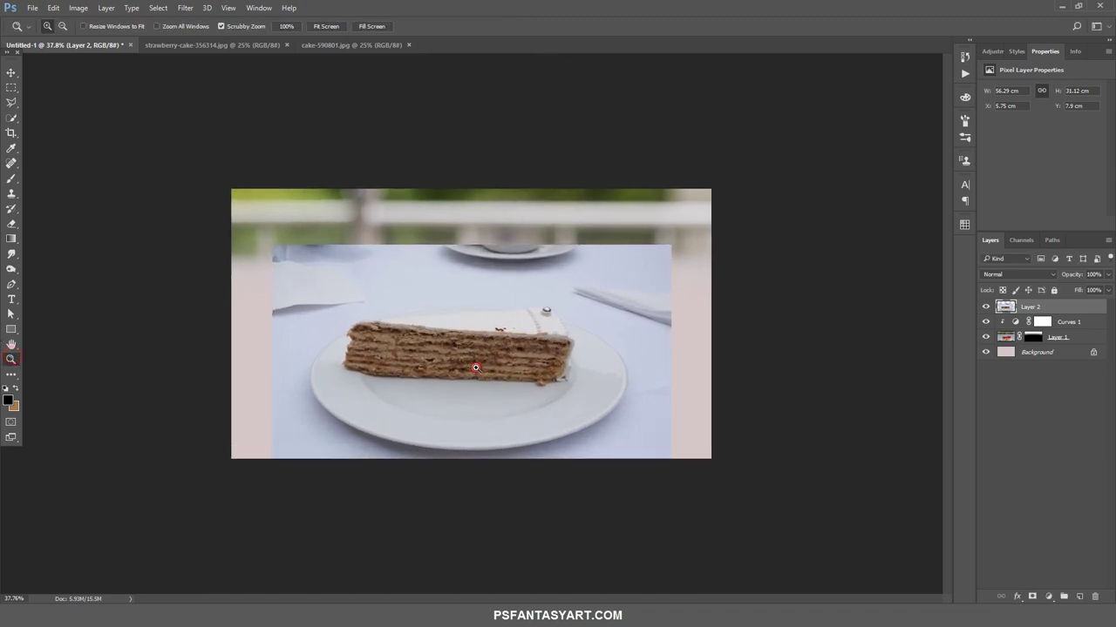
Desaturate the cake photo to -40 saturation with Hue/Saturation
key("ctrl+u")
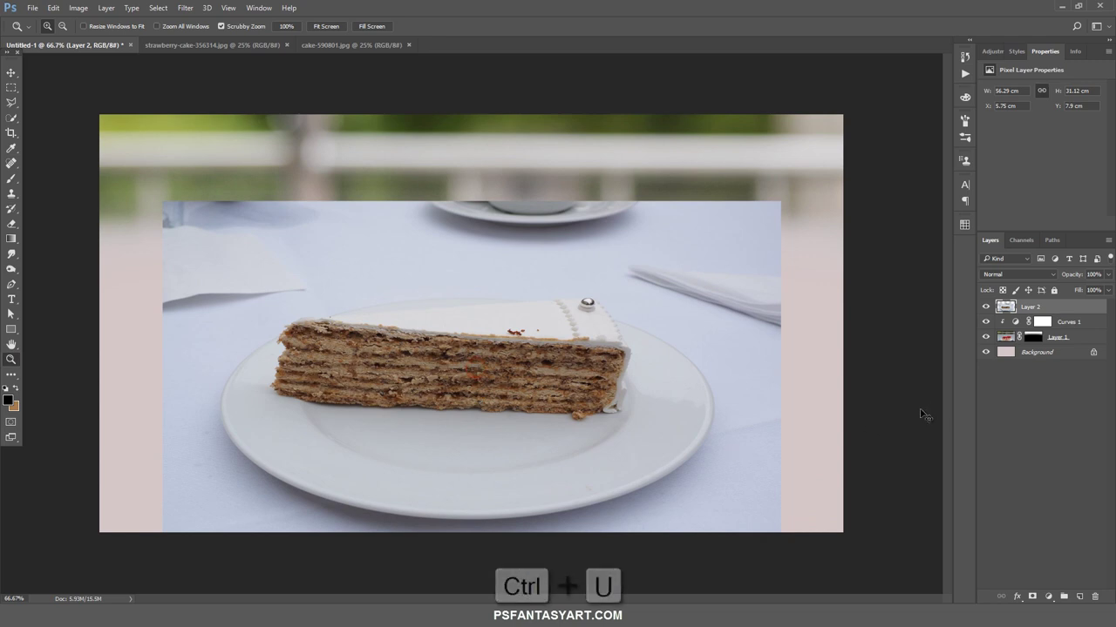
left_click(855, 260)
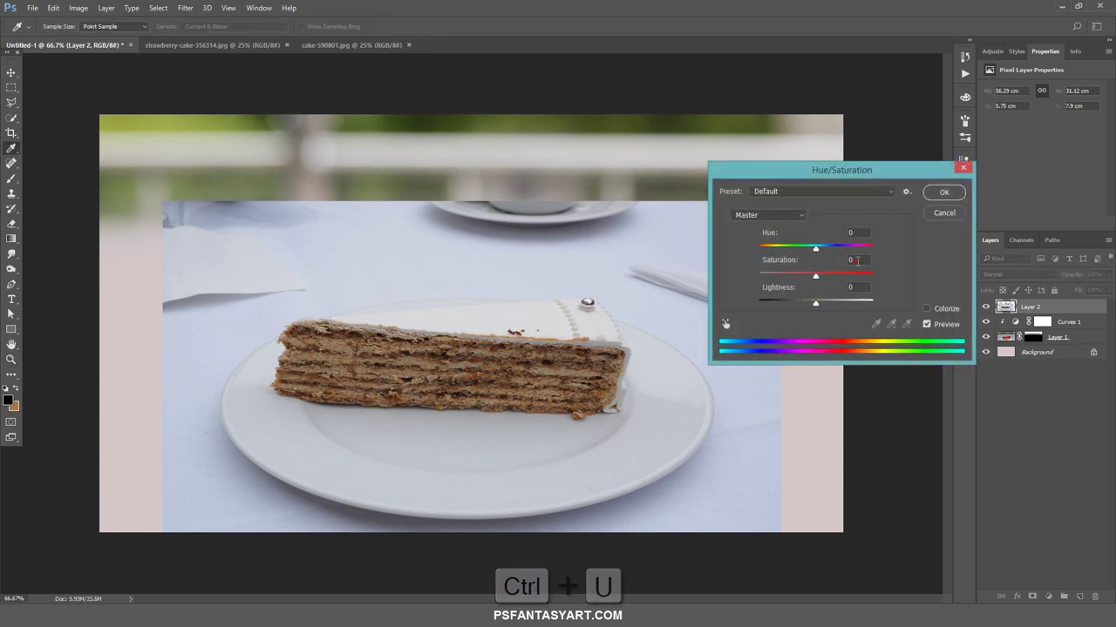
type("40")
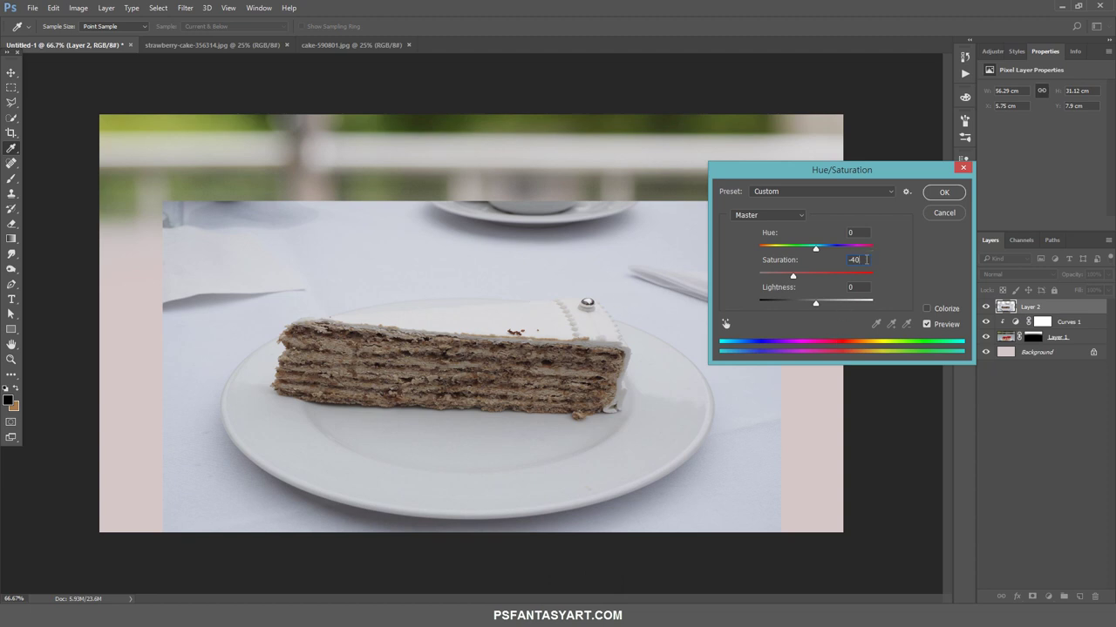
type("50")
left_click(940, 193)
key("z")
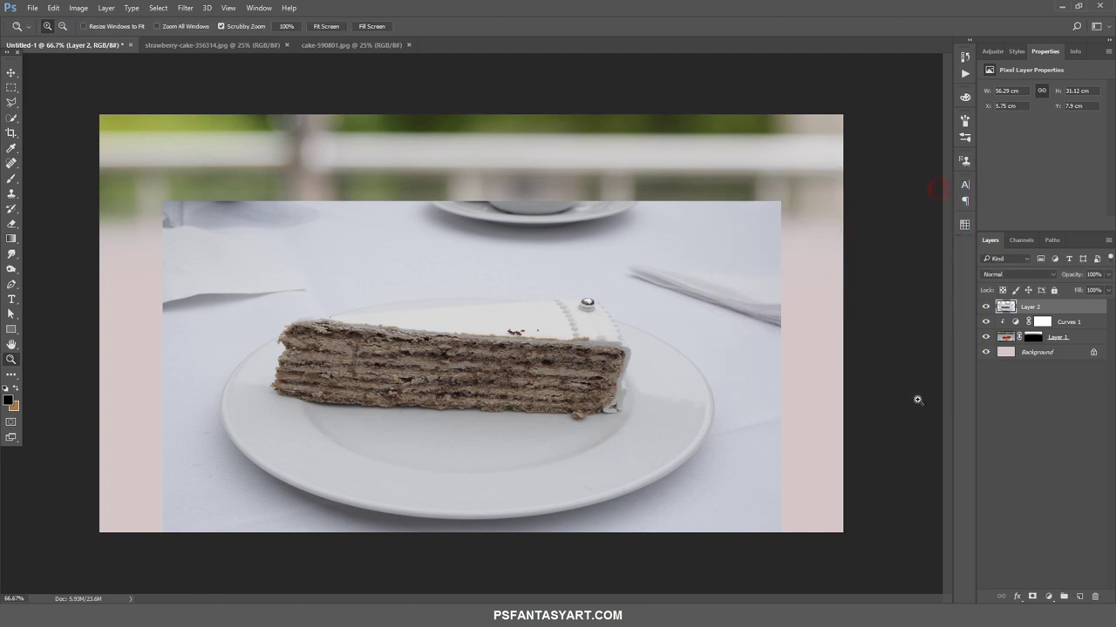
Erase Layer 2's top, upper-left and side edges with a soft eraser
left_click(11, 224)
key("bracketright")
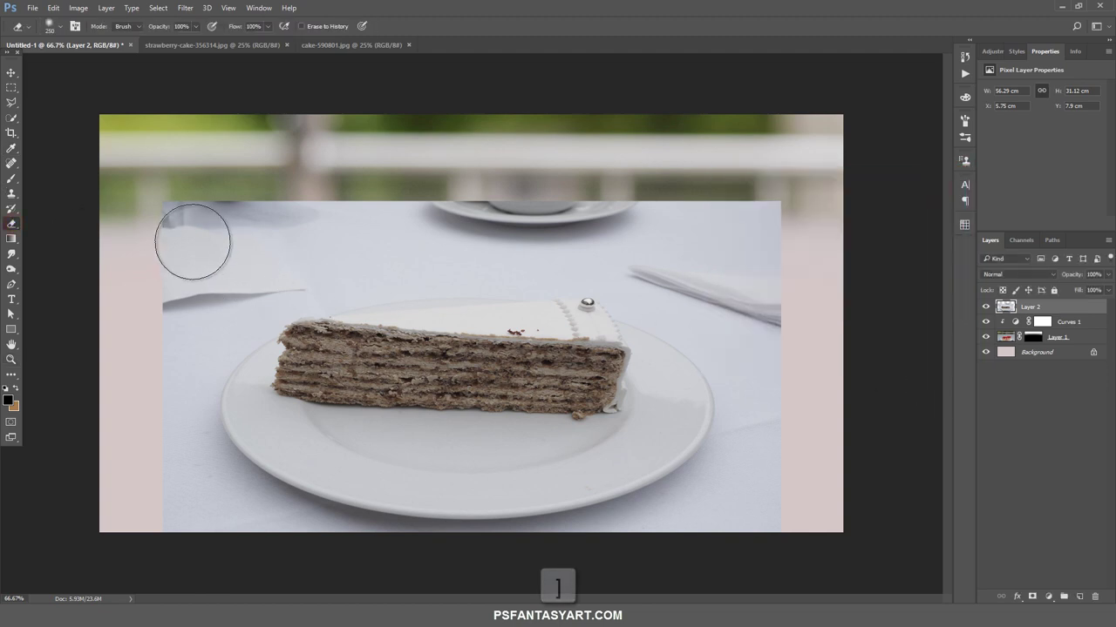
key("bracketright")
key("bracketright")
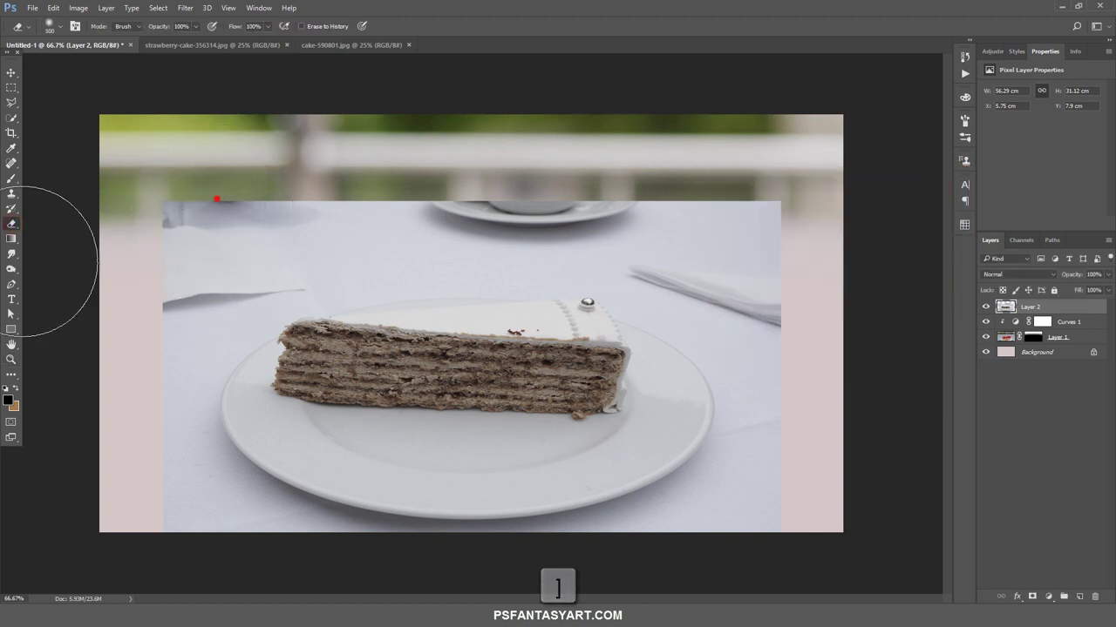
mouse_move(217, 199)
left_mouse_down()
mouse_move(129, 211)
mouse_move(453, 148)
mouse_move(739, 154)
left_mouse_up()
right_click(129, 211)
double_click(149, 316)
mouse_move(655, 186)
left_mouse_down()
mouse_move(690, 236)
mouse_move(749, 238)
left_mouse_up()
key("bracketleft")
key("bracketleft")
mouse_move(279, 242)
left_mouse_down()
mouse_move(209, 288)
mouse_move(142, 515)
left_mouse_up()
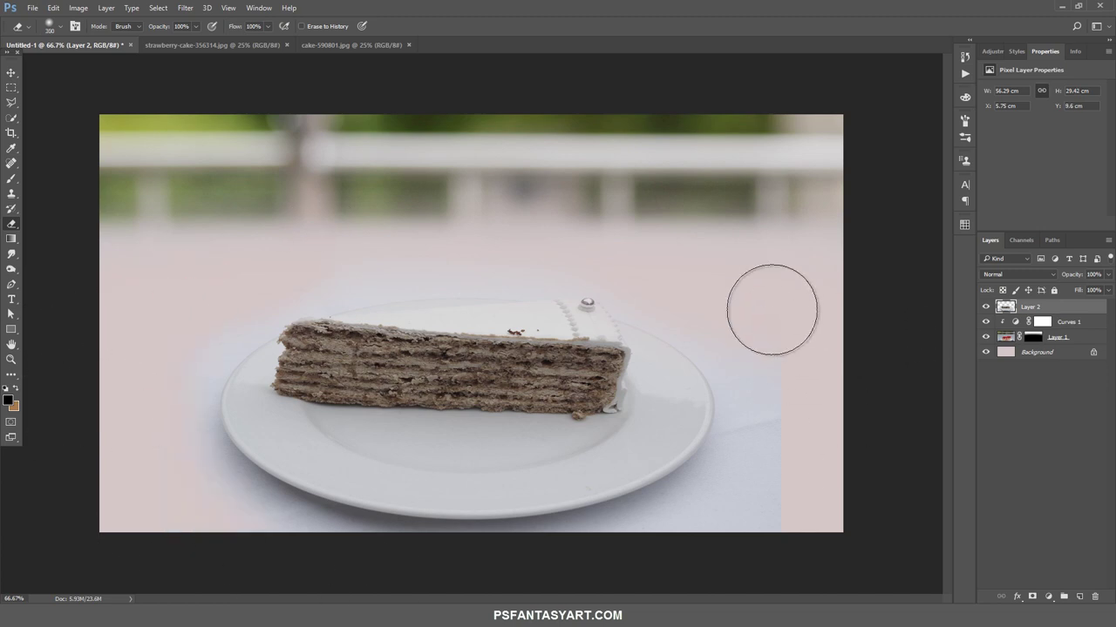
left_click_drag(772, 309, 734, 569)
Erase the plate photo's remaining lower and right edges
mouse_move(710, 286)
left_mouse_down()
mouse_move(767, 392)
mouse_move(719, 537)
left_mouse_up()
key("bracketright")
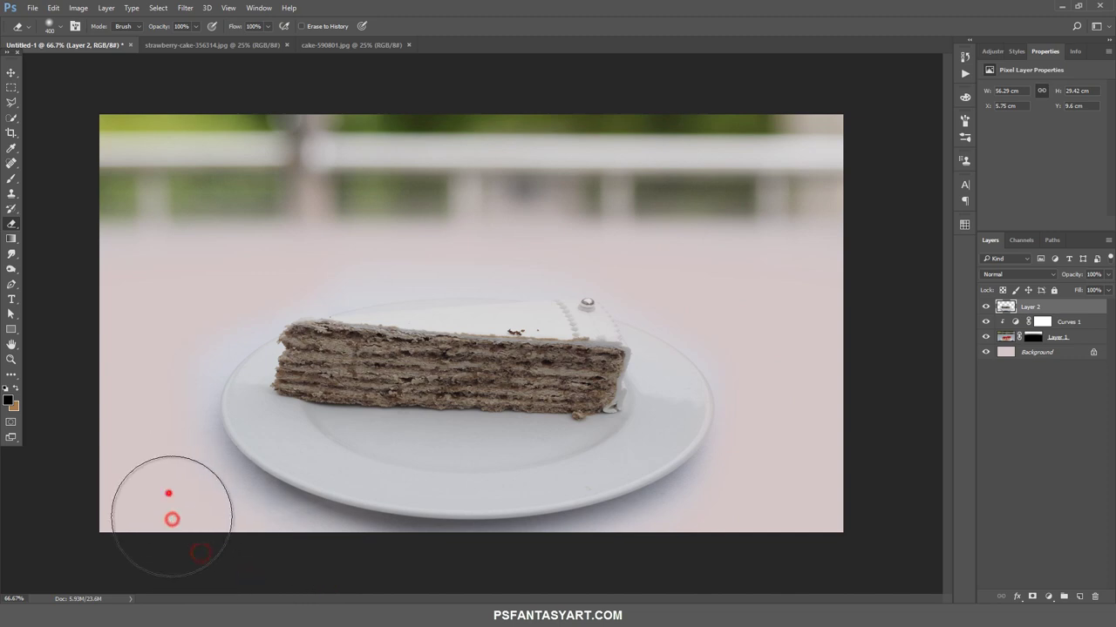
mouse_move(167, 510)
left_mouse_down()
mouse_move(317, 575)
mouse_move(605, 578)
left_mouse_up()
key("bracketleft")
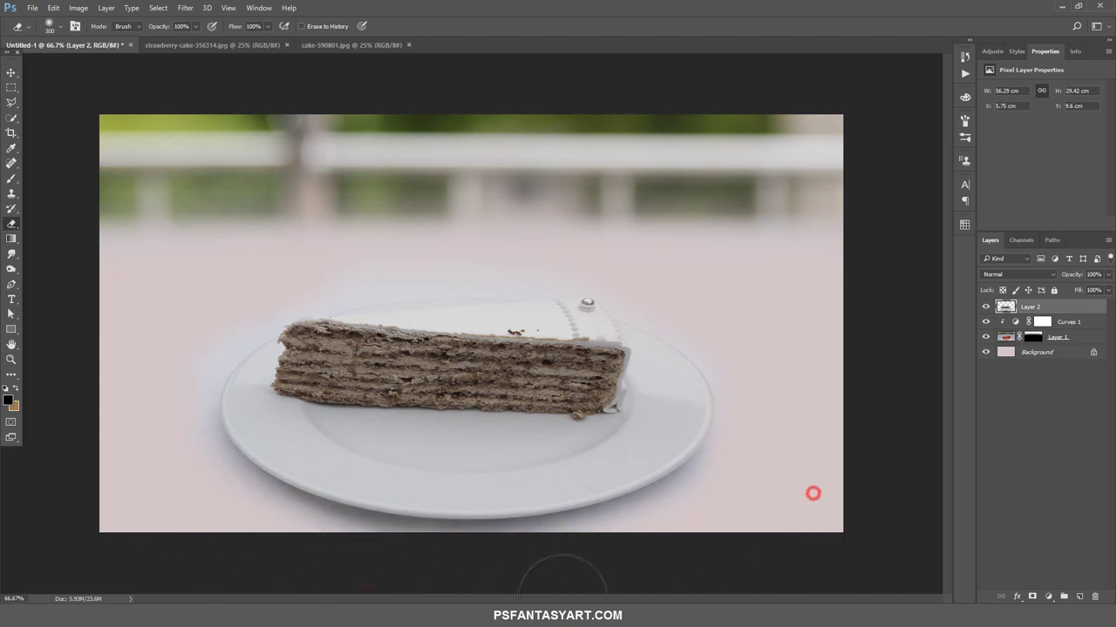
left_click_drag(809, 491, 825, 366)
Rename Layer 2 to 'dish' and Layer 1 to 'bg'
double_click(1026, 308)
type("d")
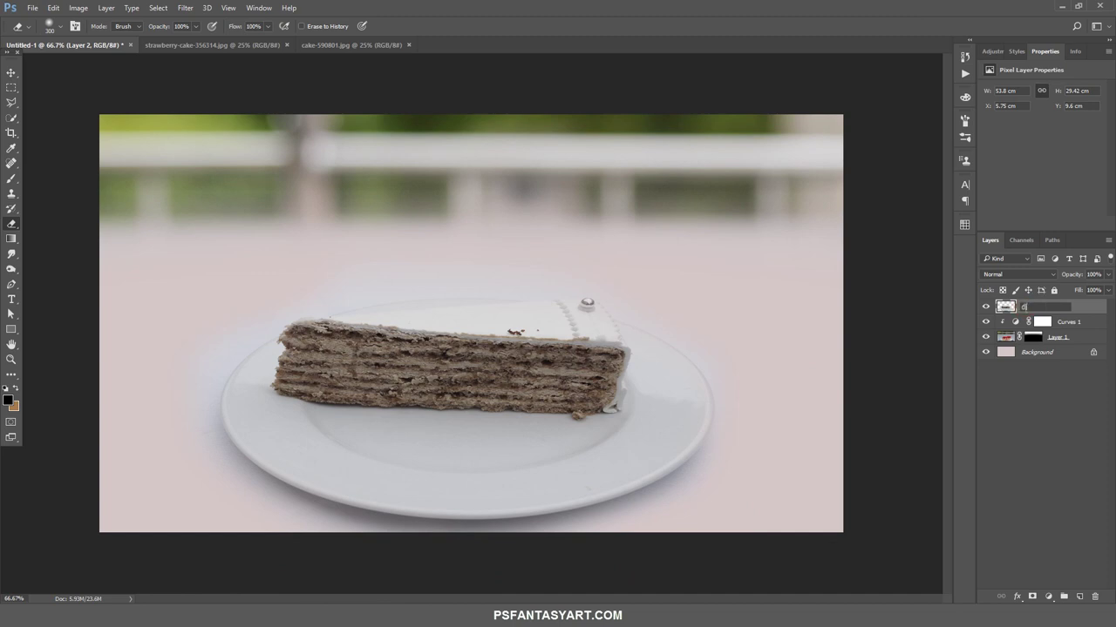
key("Return")
right_click(1055, 331)
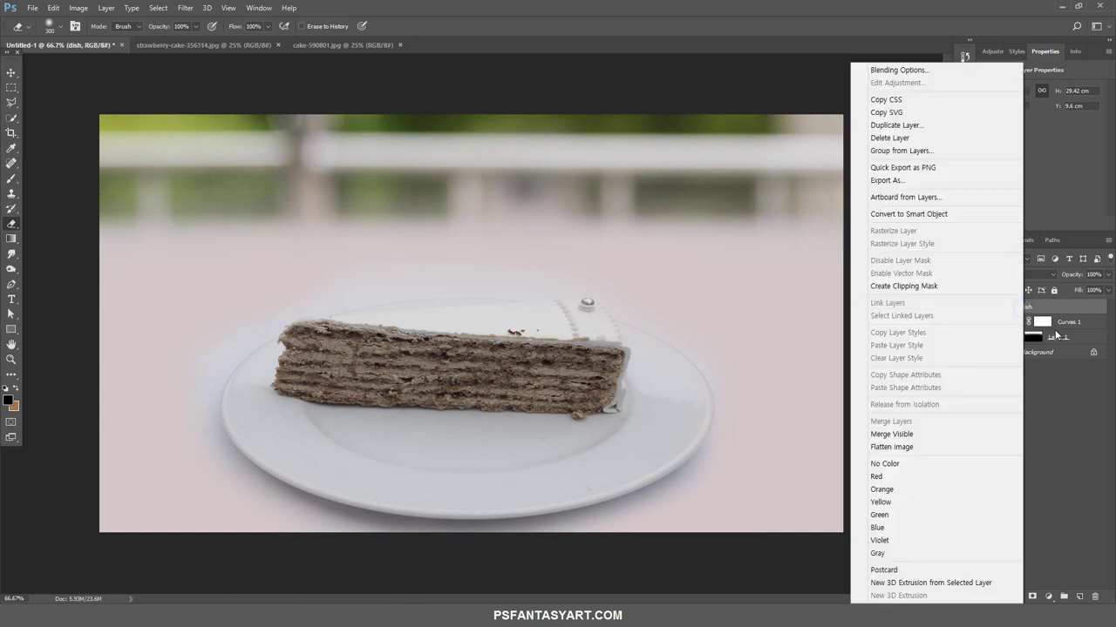
left_click(1064, 338)
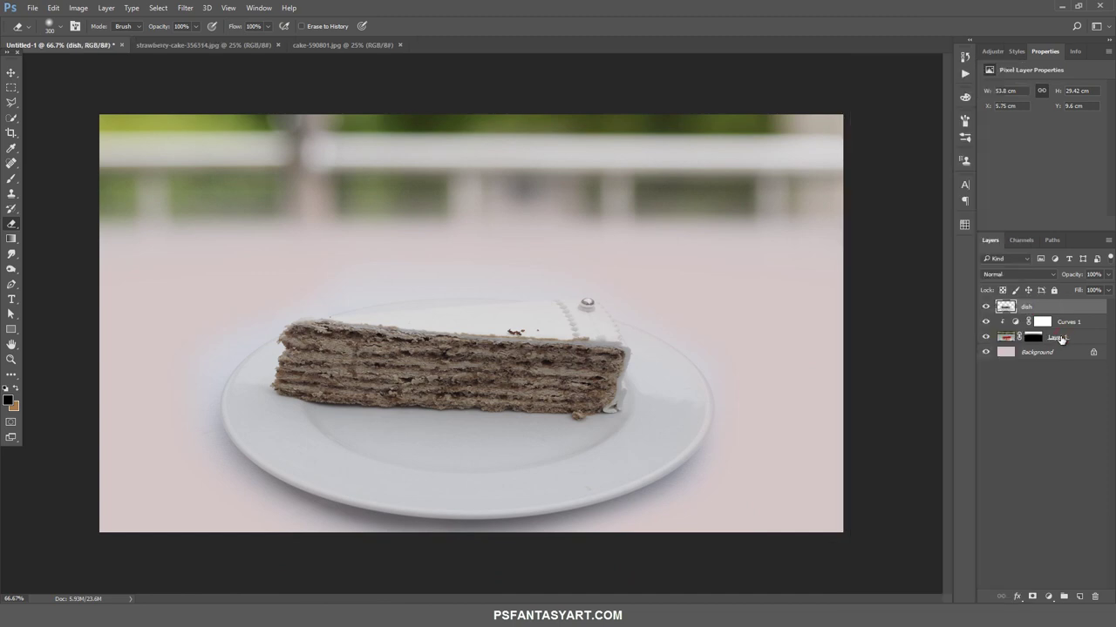
double_click(1059, 338)
type("bg")
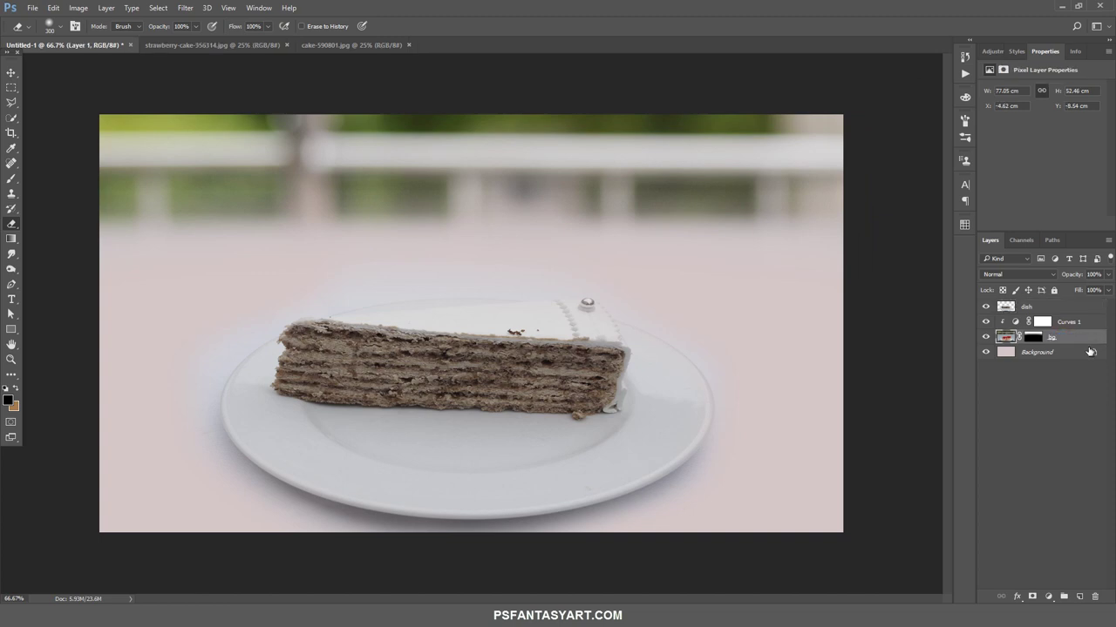
key("Return")
Scale the dish layer to about 96.8% and nudge it slightly right and down
left_click(1066, 307)
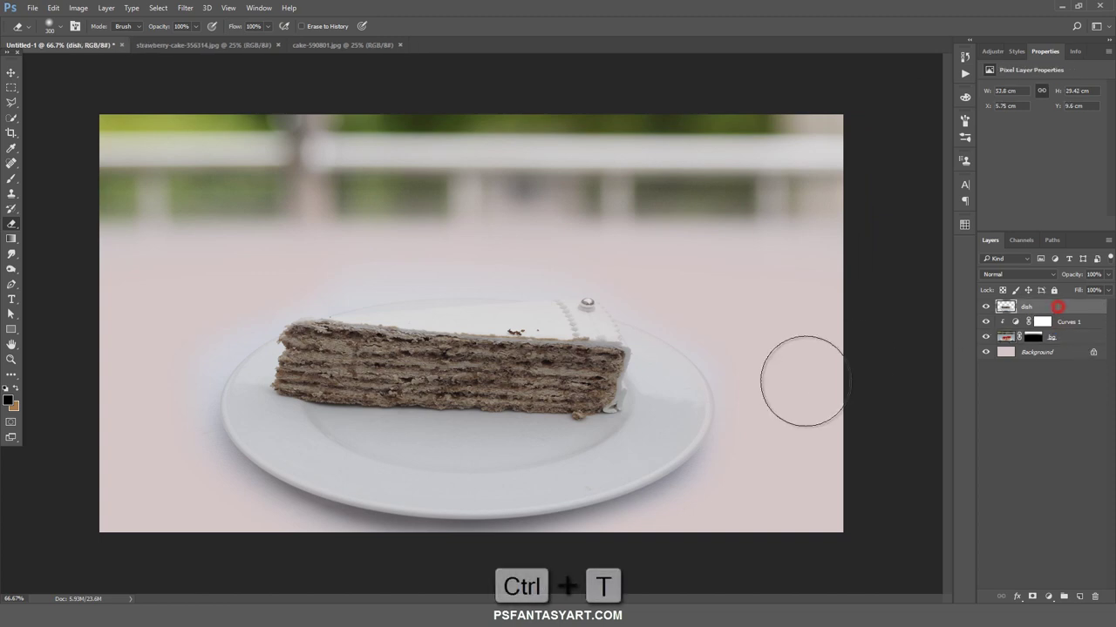
key("ctrl+t")
left_click_drag(752, 219, 743, 225)
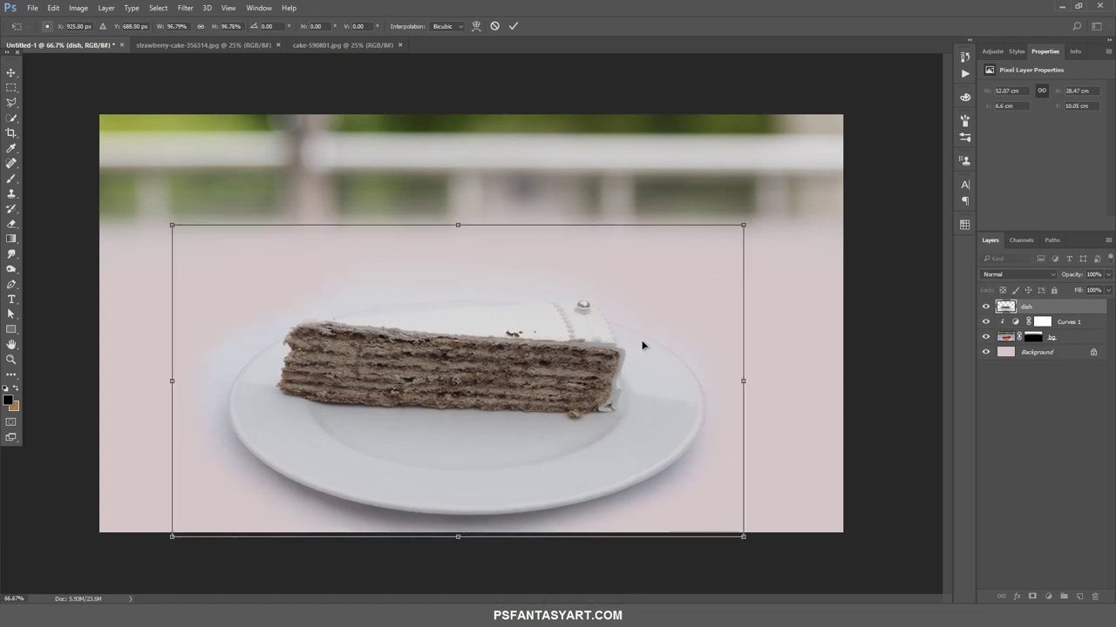
left_click_drag(644, 334, 646, 337)
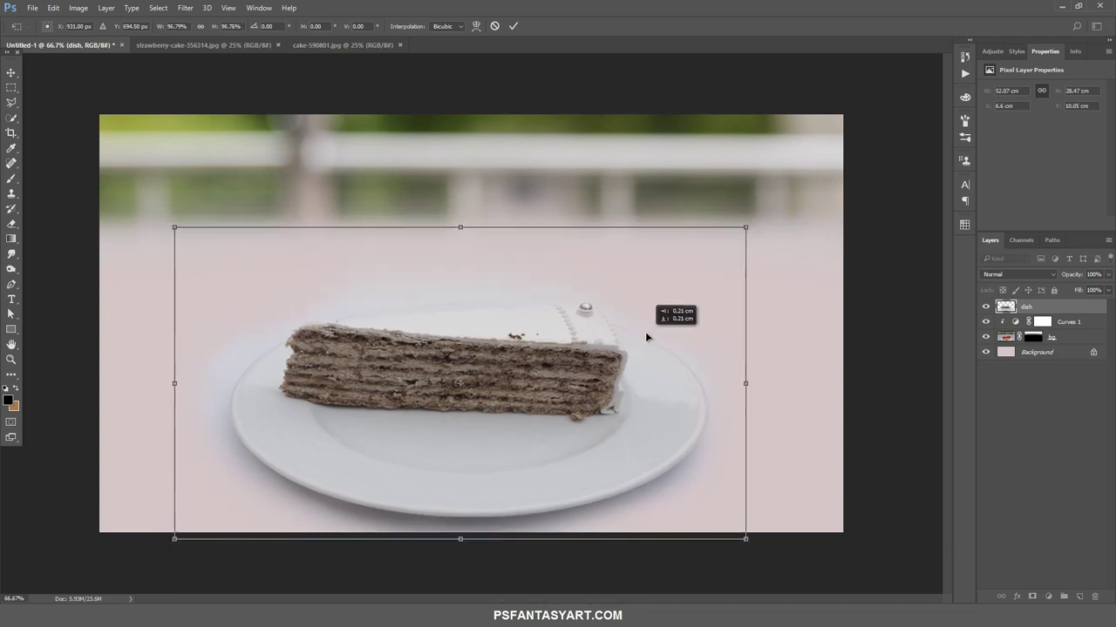
left_click(512, 26)
key("e")
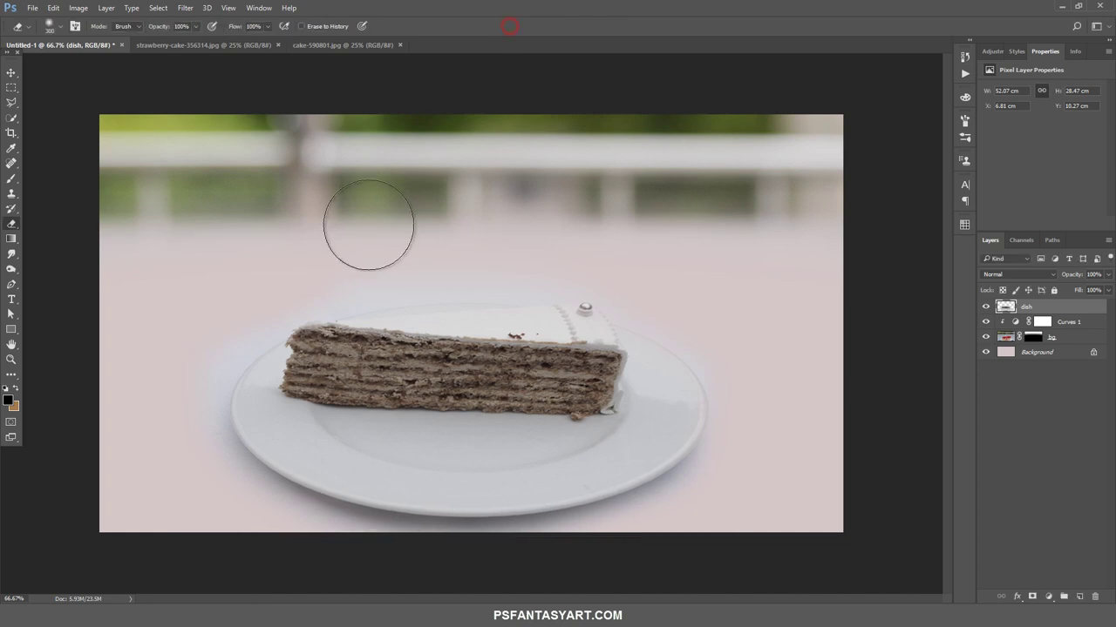
On a new layer above dish, fill a Polygonal Lasso hexagon over the cake with black
left_click(12, 102)
left_click(38, 114)
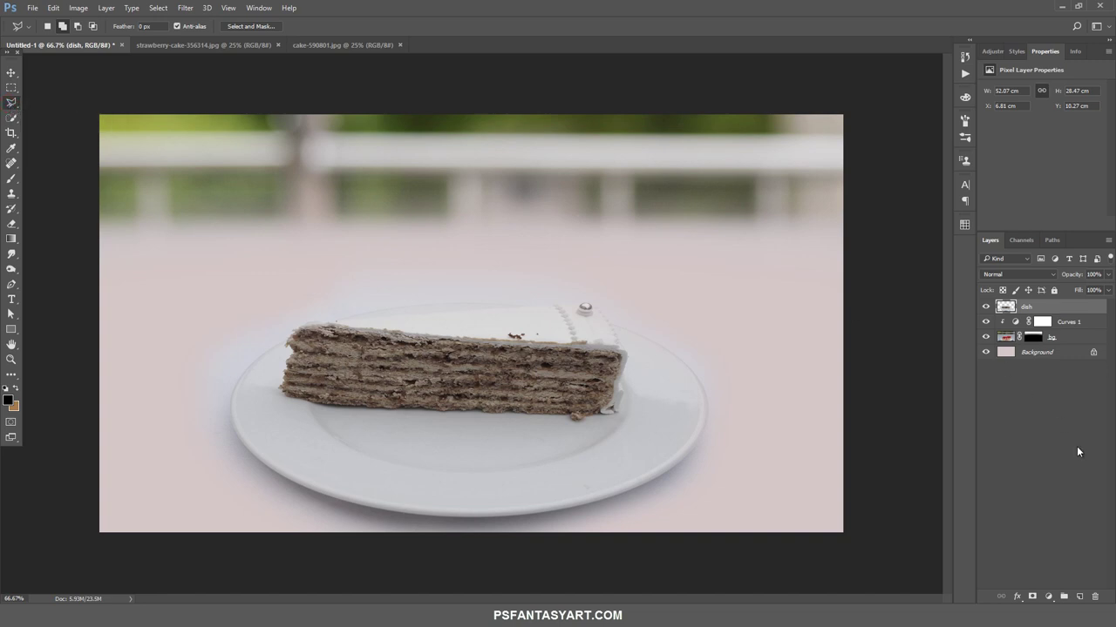
left_click(1079, 598)
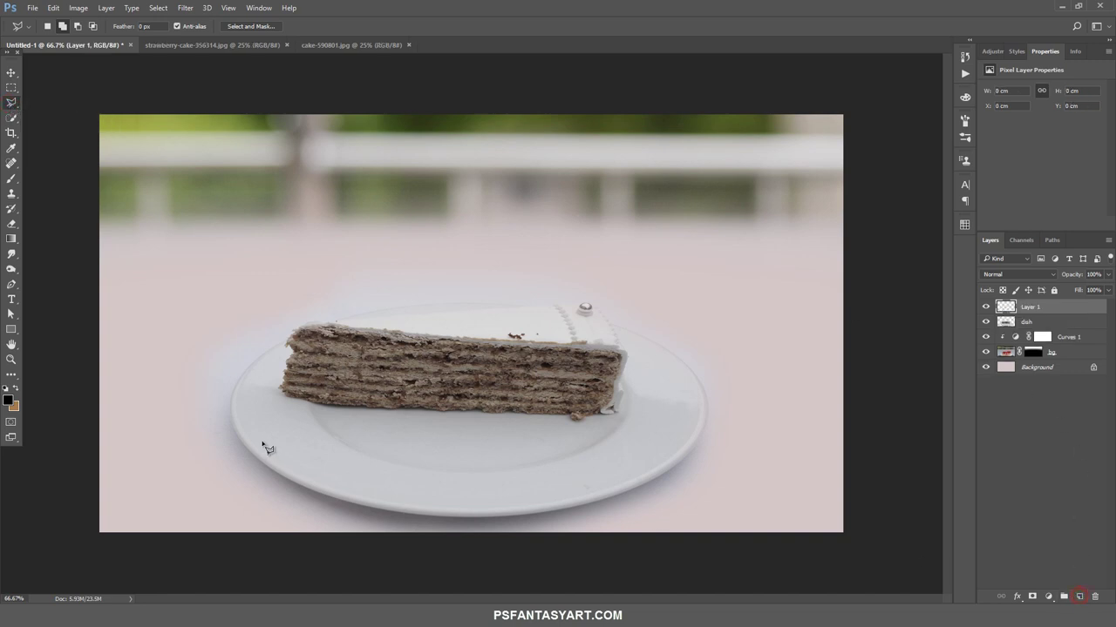
left_click(315, 423)
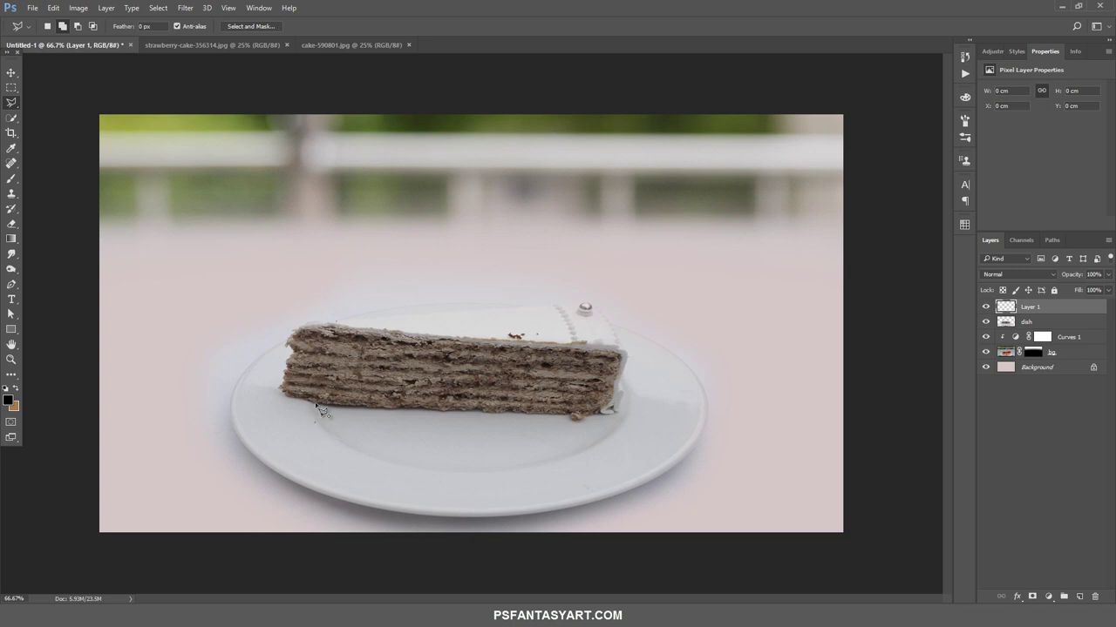
left_click(314, 304)
left_click(496, 244)
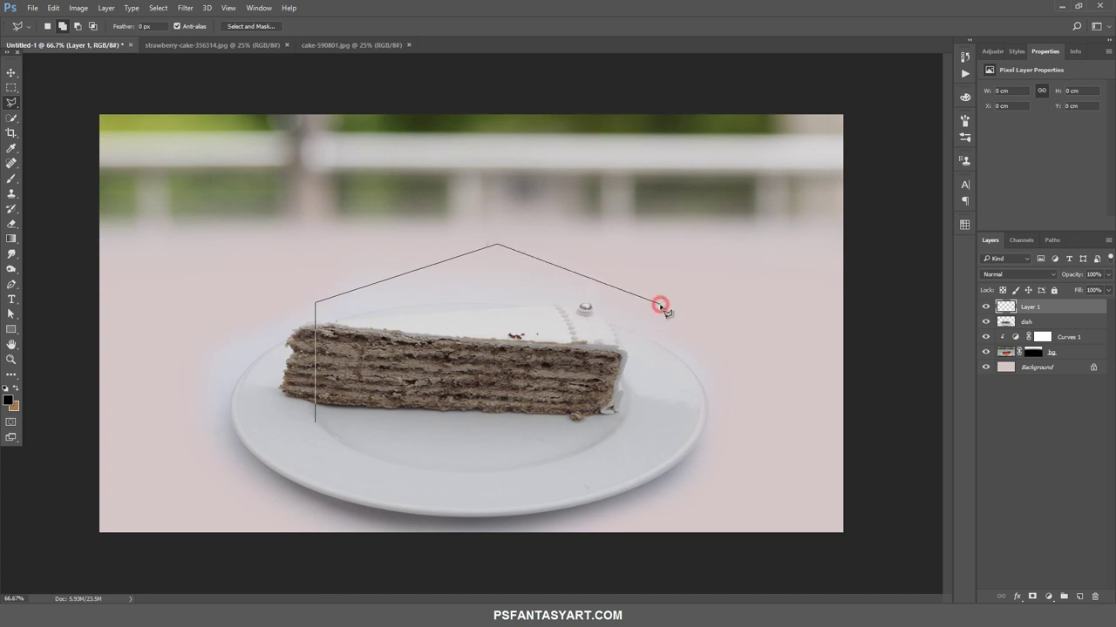
left_click(660, 304)
left_click(660, 407)
left_click(495, 480)
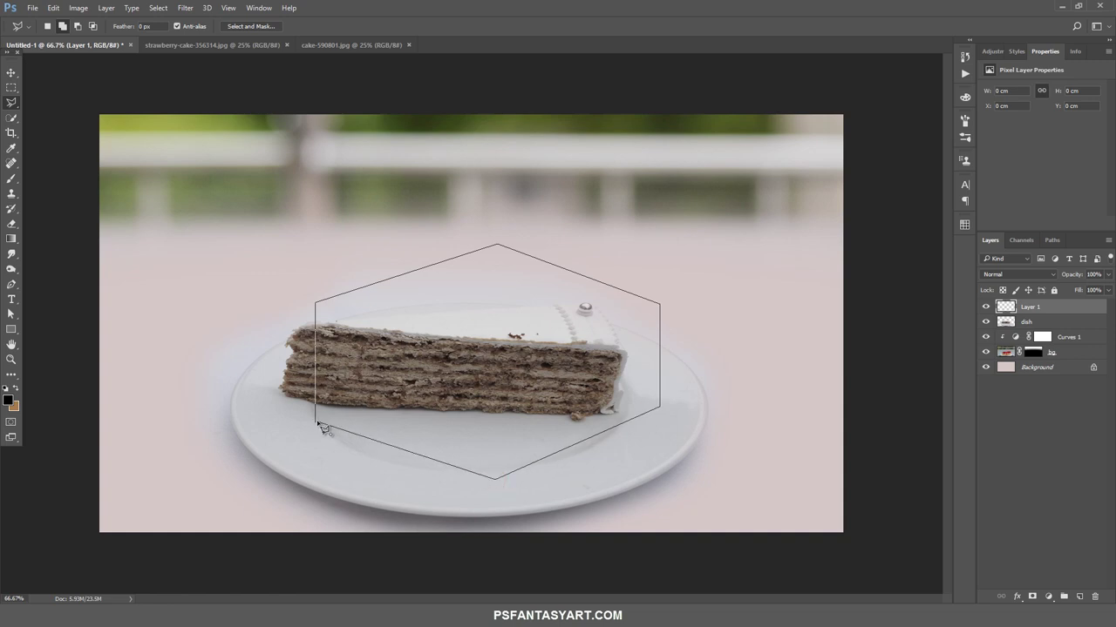
left_click(315, 423)
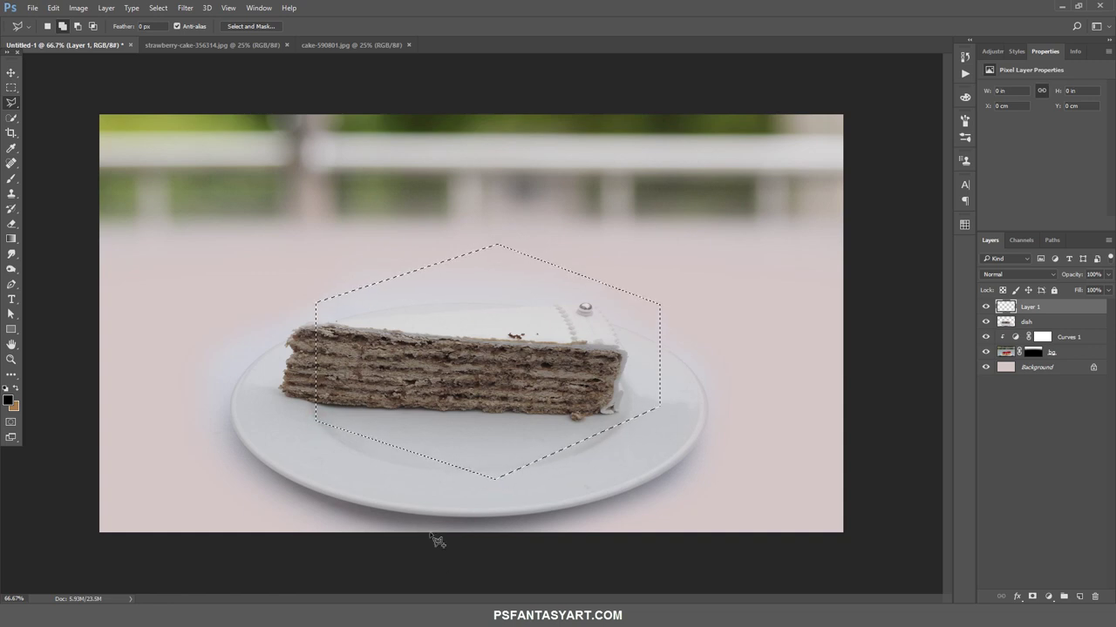
key("alt+Delete")
key("ctrl+d")
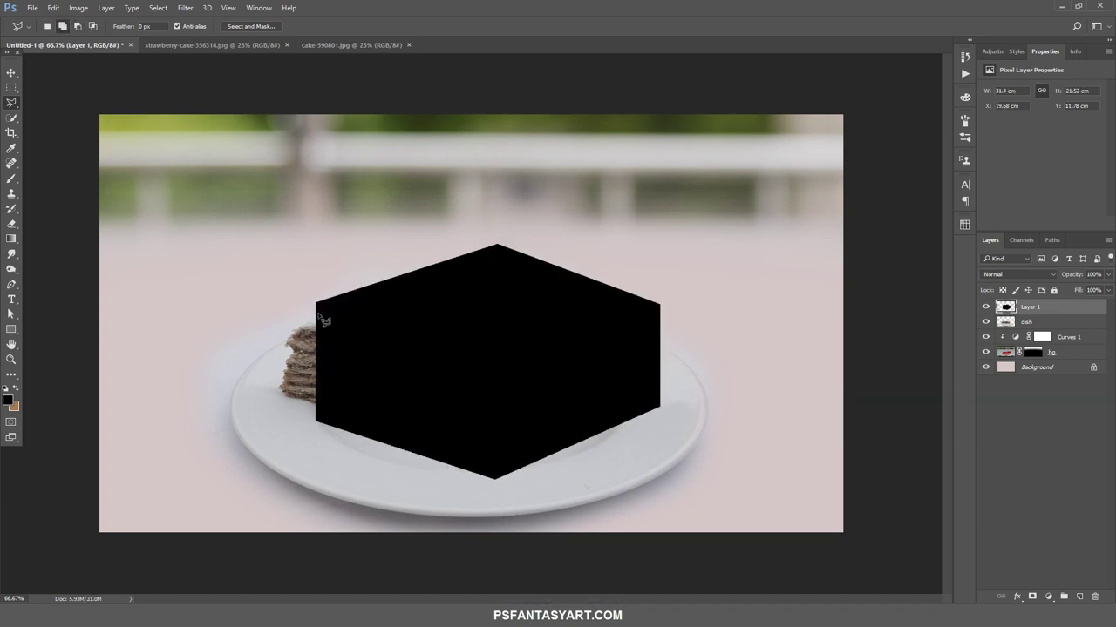
Scale the black hexagon to about 91%, recentre it, and duplicate the dish layer
left_click(11, 72)
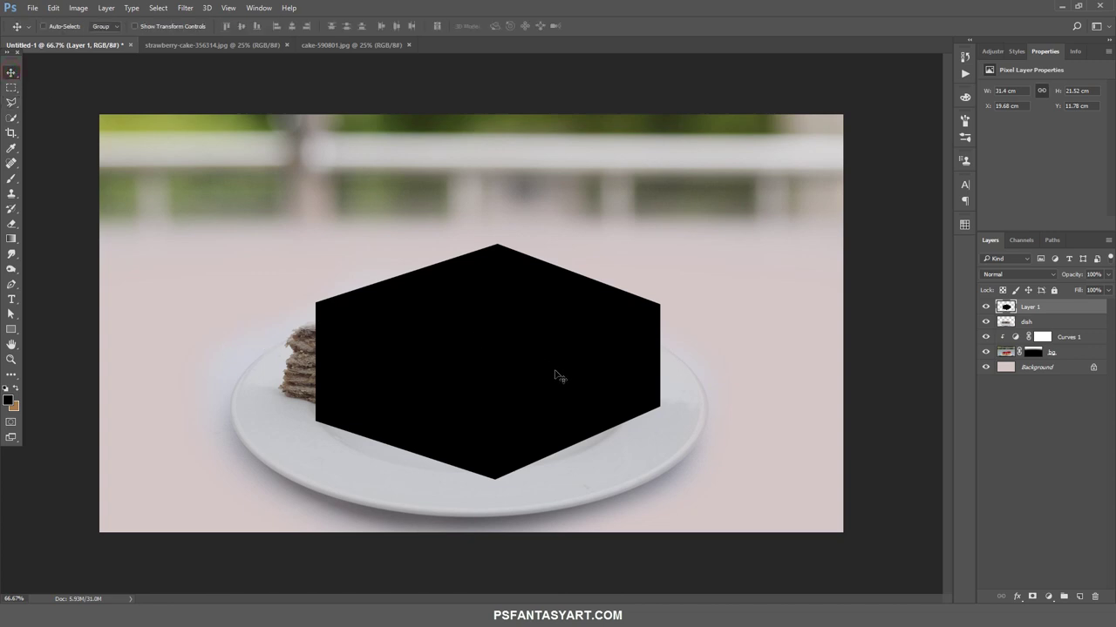
left_click_drag(568, 377, 552, 375)
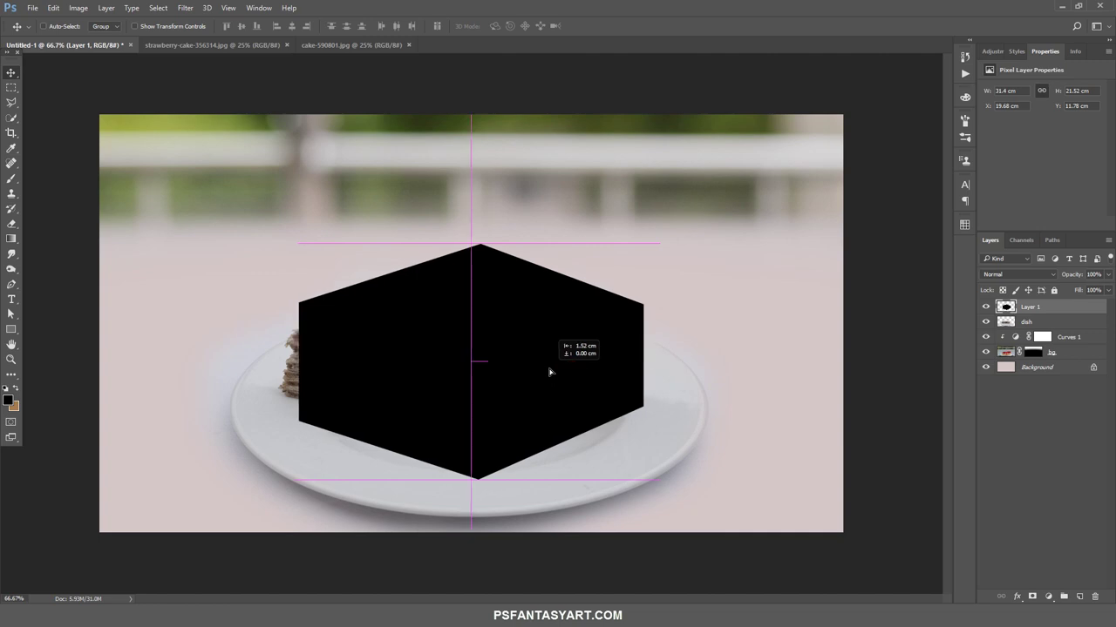
key("ctrl+t")
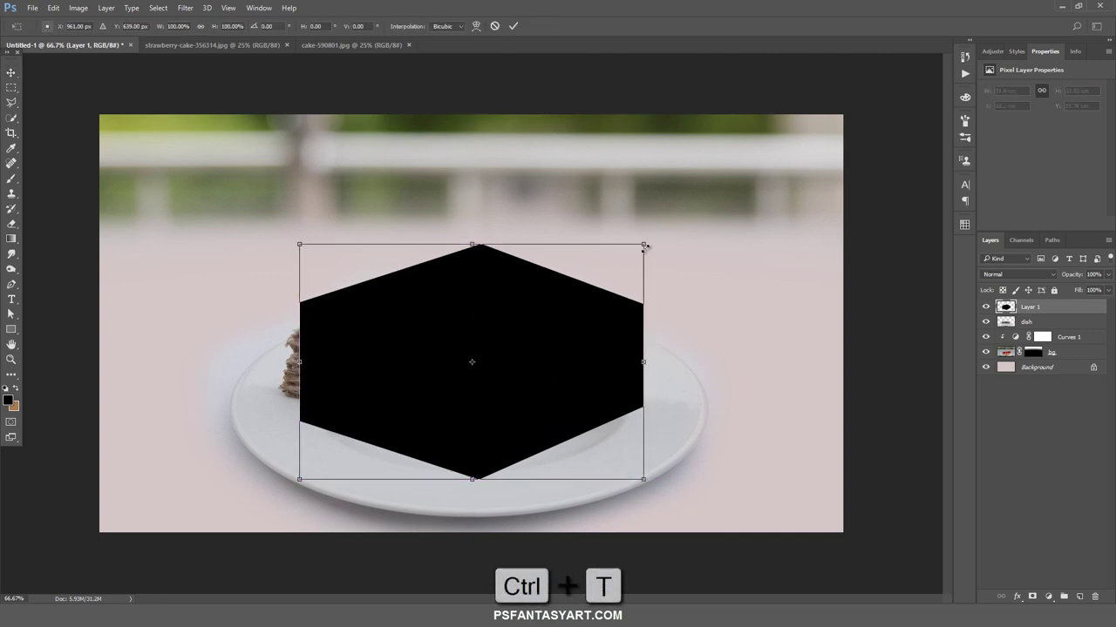
left_click_drag(645, 244, 633, 258)
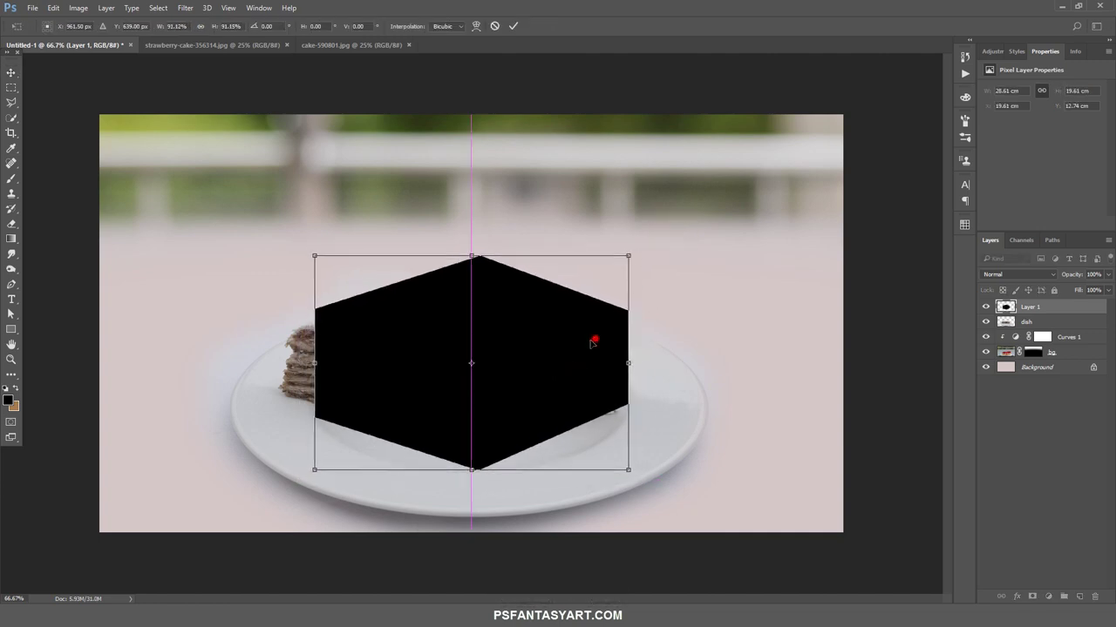
left_click_drag(596, 339, 581, 348)
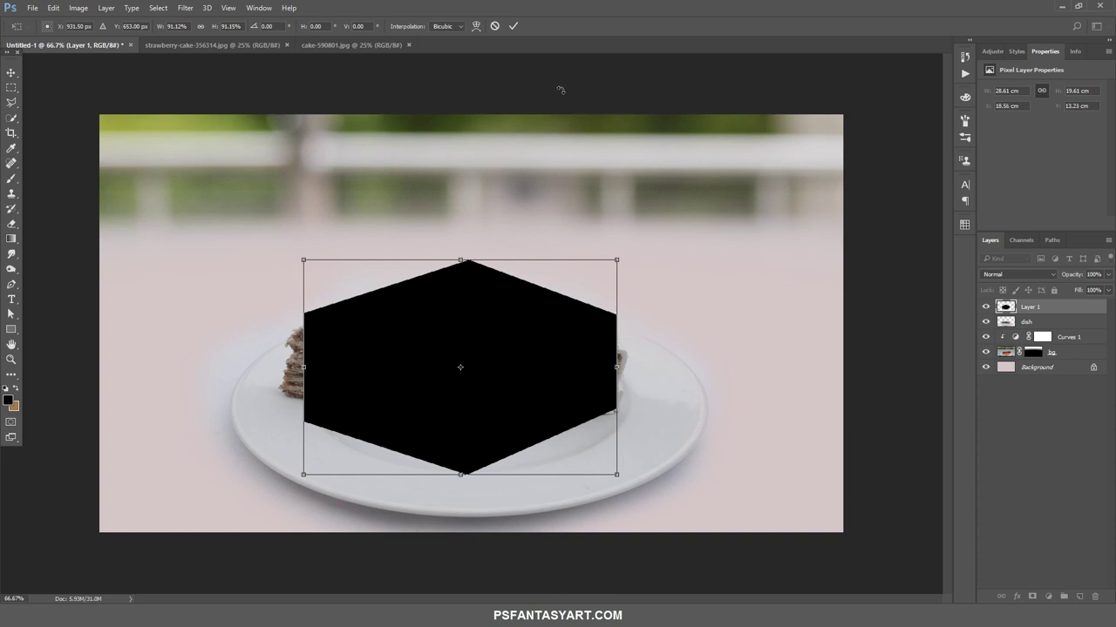
left_click(514, 26)
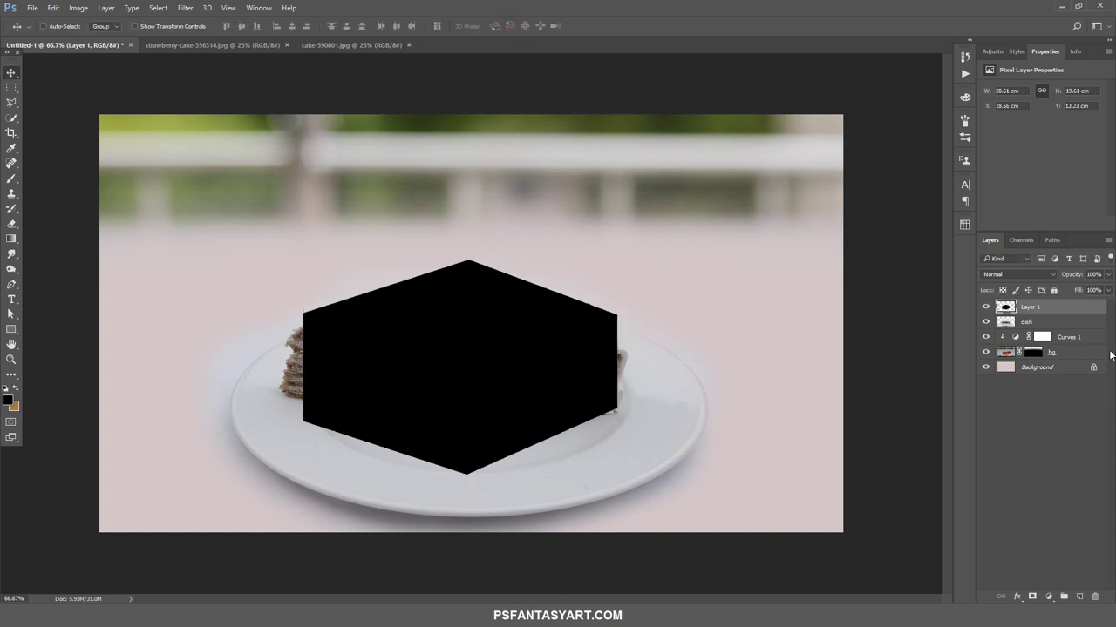
left_click(1029, 322)
key("ctrl+j")
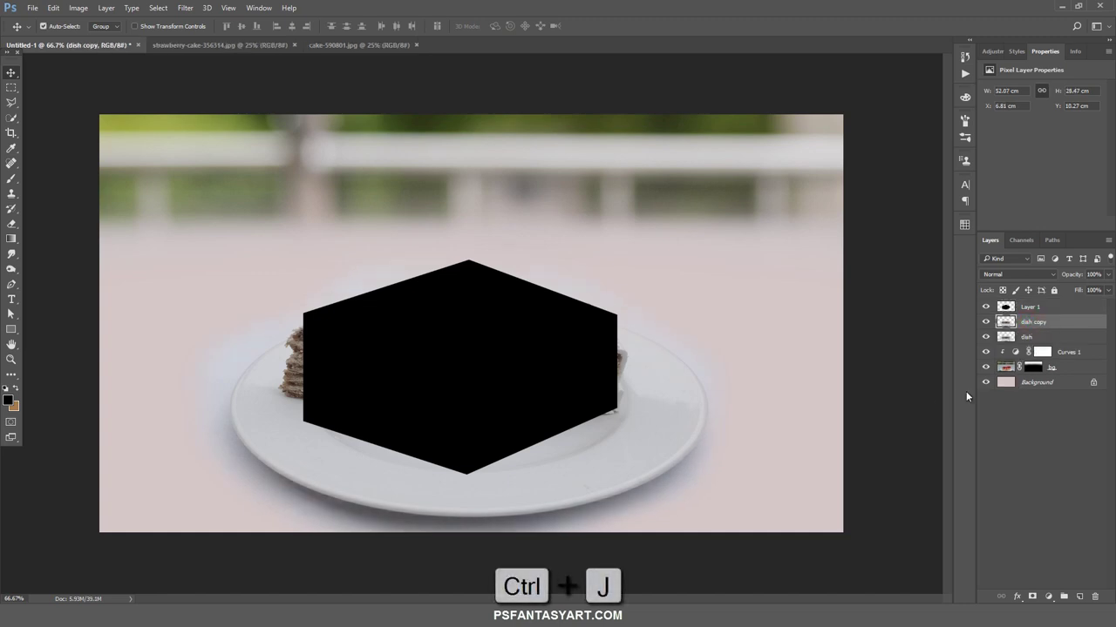
On a new layer, clone plate texture (Current & Below) over cake left of the hexagon
left_click(1079, 596)
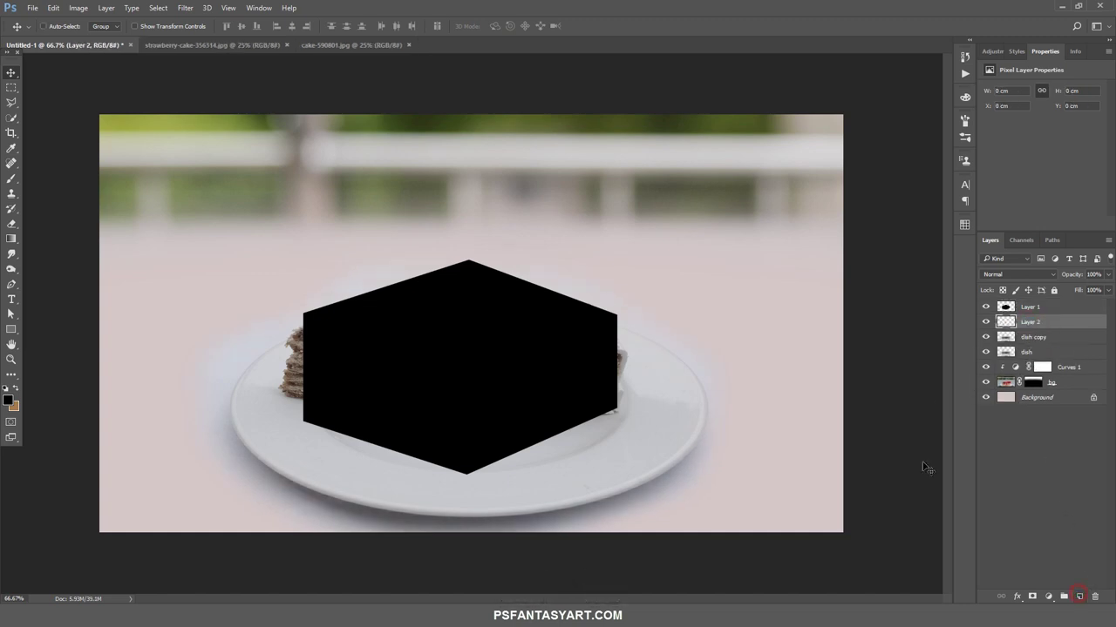
left_click(11, 193)
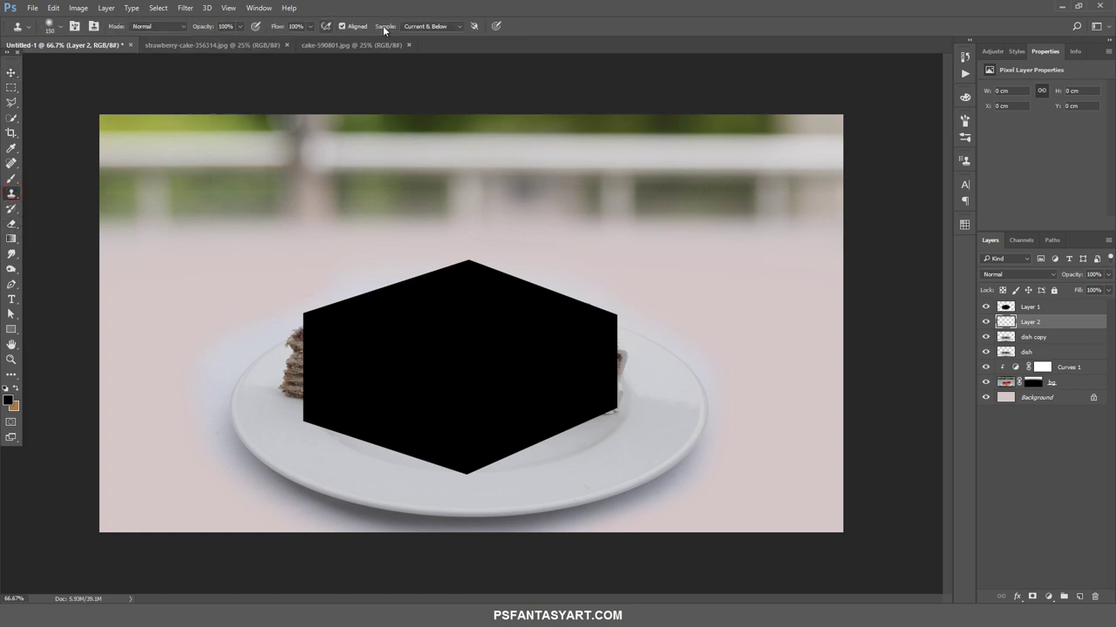
left_click(435, 27)
left_click_drag(290, 382, 299, 343)
left_click(269, 393, "alt")
Clone over the remaining cake left of the hexagon, the red spot, and its right edge
left_click(311, 349)
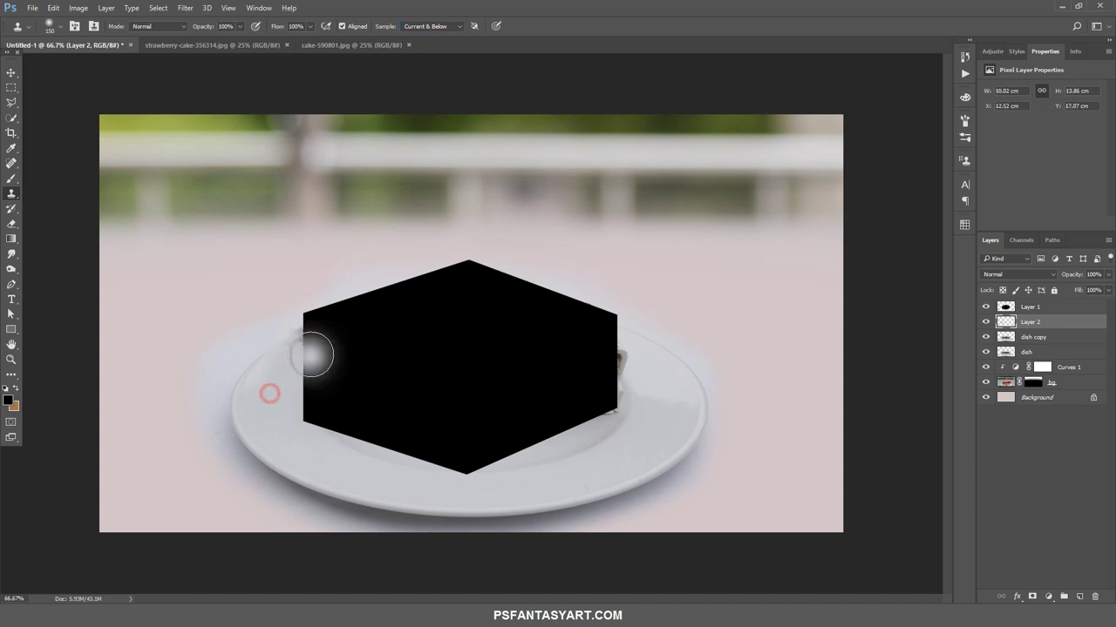
left_click(280, 393, "alt")
left_click(296, 368)
left_click_drag(297, 368, 294, 340)
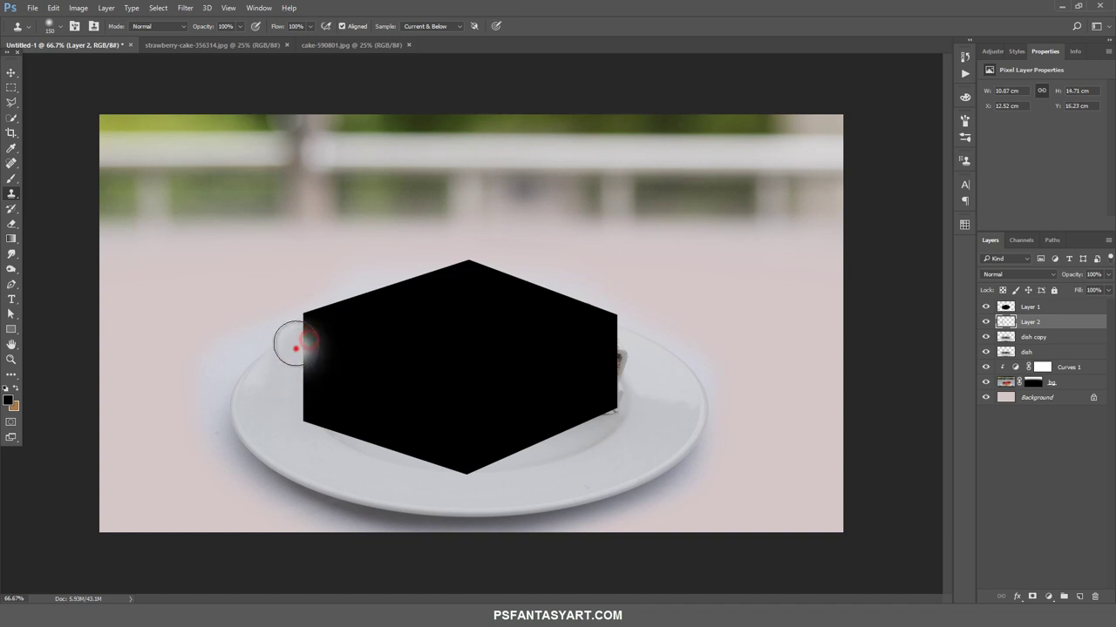
left_click(644, 420, "alt")
left_click_drag(622, 374, 627, 398)
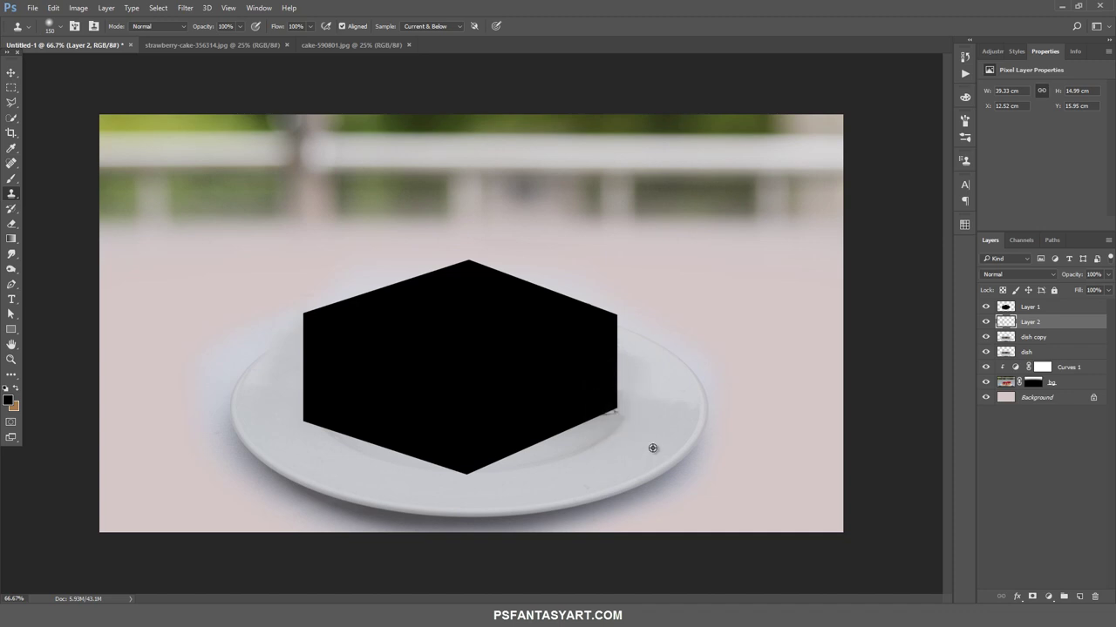
Flatten the black hexagon's top slightly to about 96% height
left_click(1065, 307)
key("ctrl+t")
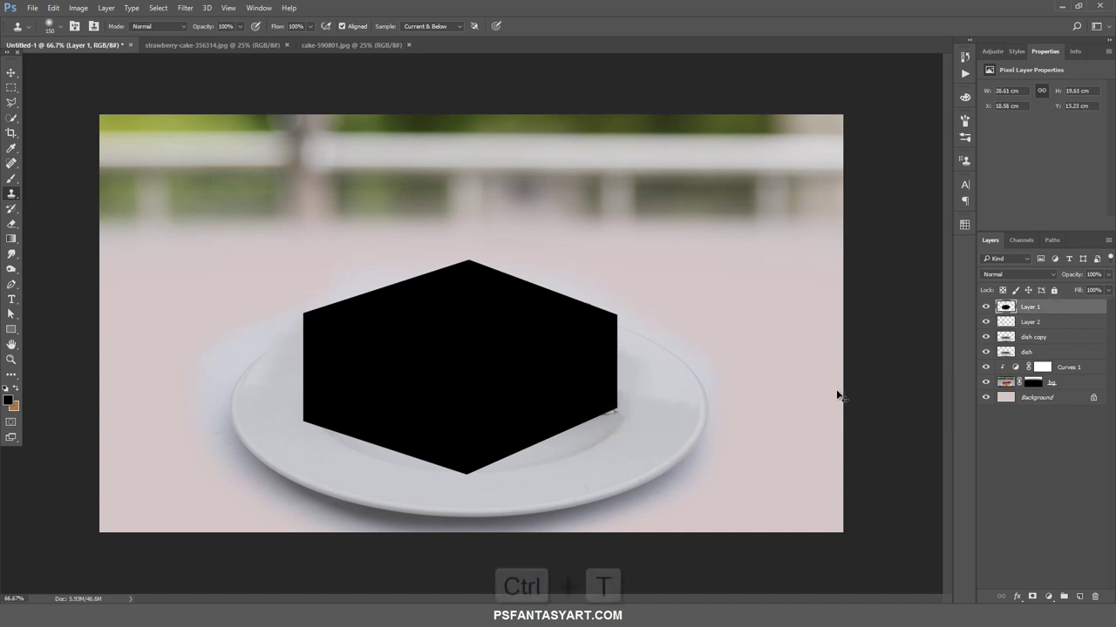
left_click_drag(460, 260, 460, 269)
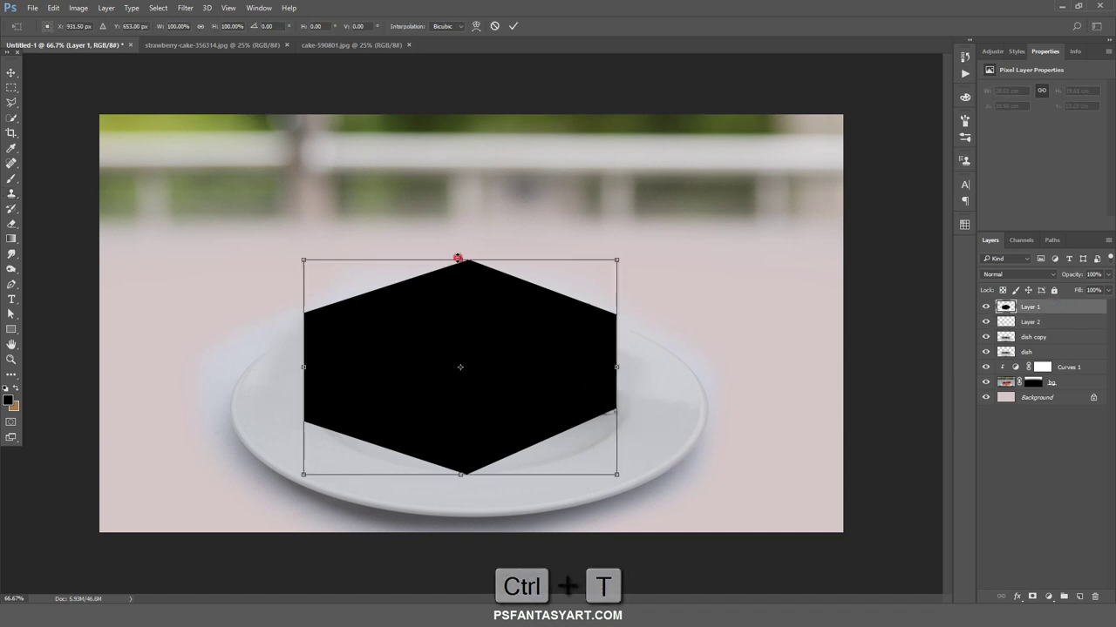
left_click(514, 26)
On Layer 2, clone away specks at the hexagon's top right and left corner
key("s")
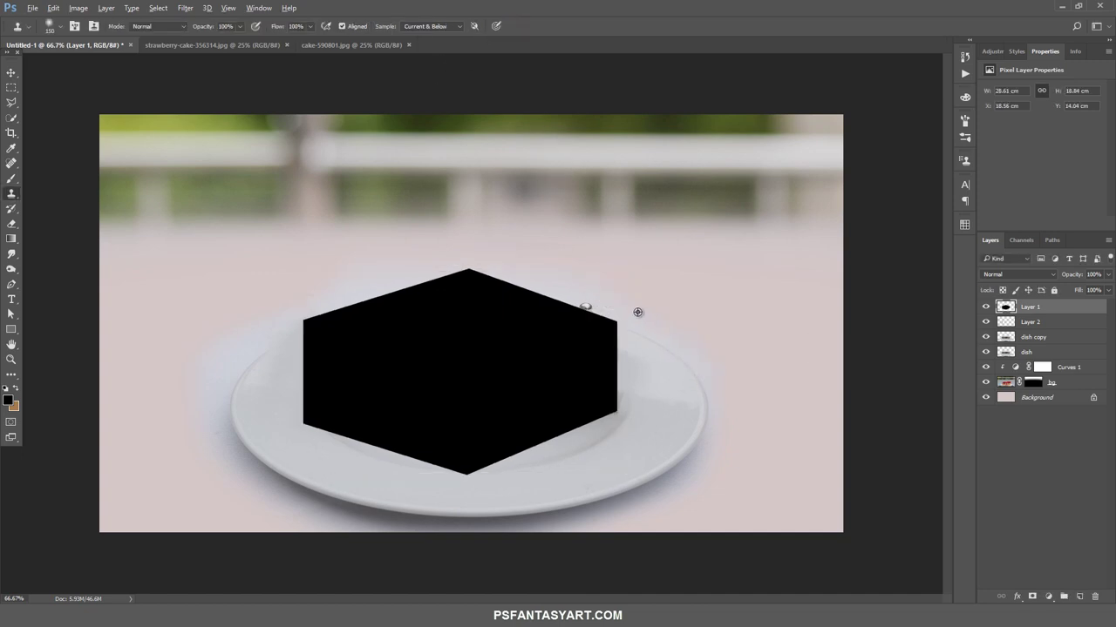
left_click(1034, 322)
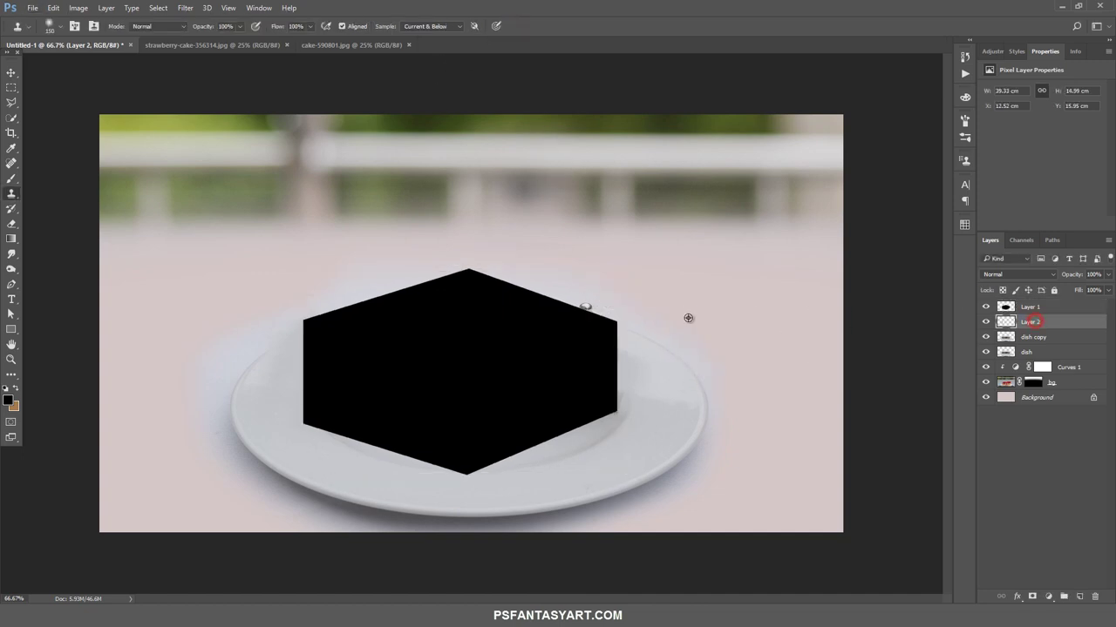
left_click(603, 291, "alt")
left_click(581, 307)
left_click(635, 301, "alt")
left_click(576, 304)
left_click(298, 330)
key("ctrl+z")
left_click(29, 9)
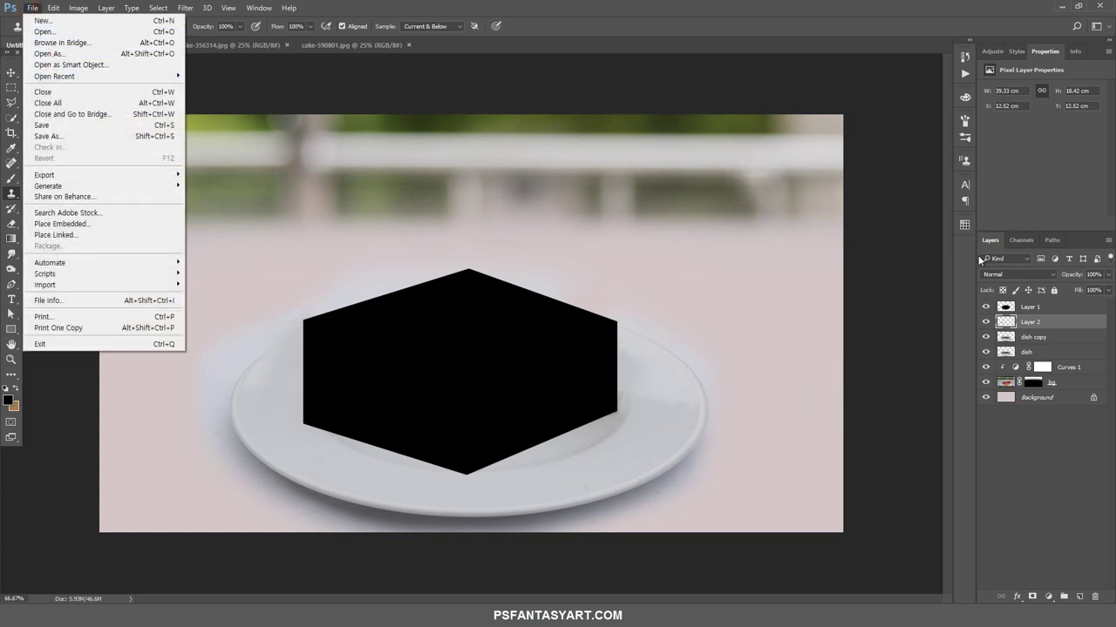
Rename the hexagon layer to 'cube'
left_click(1081, 307)
left_click(1028, 307)
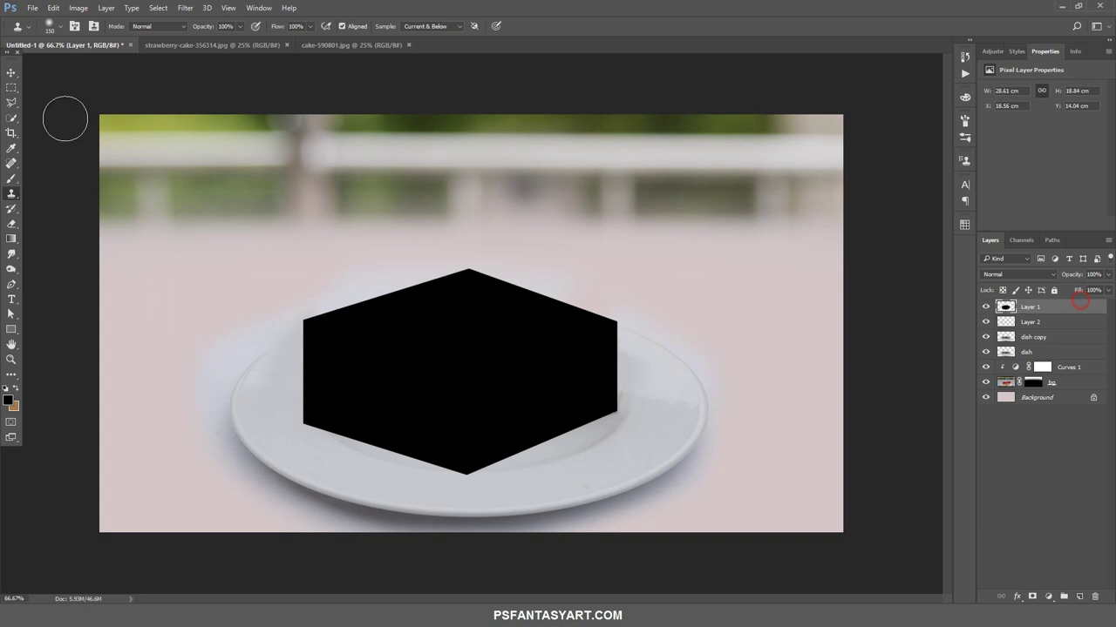
double_click(1030, 308)
type("e")
key("Return")
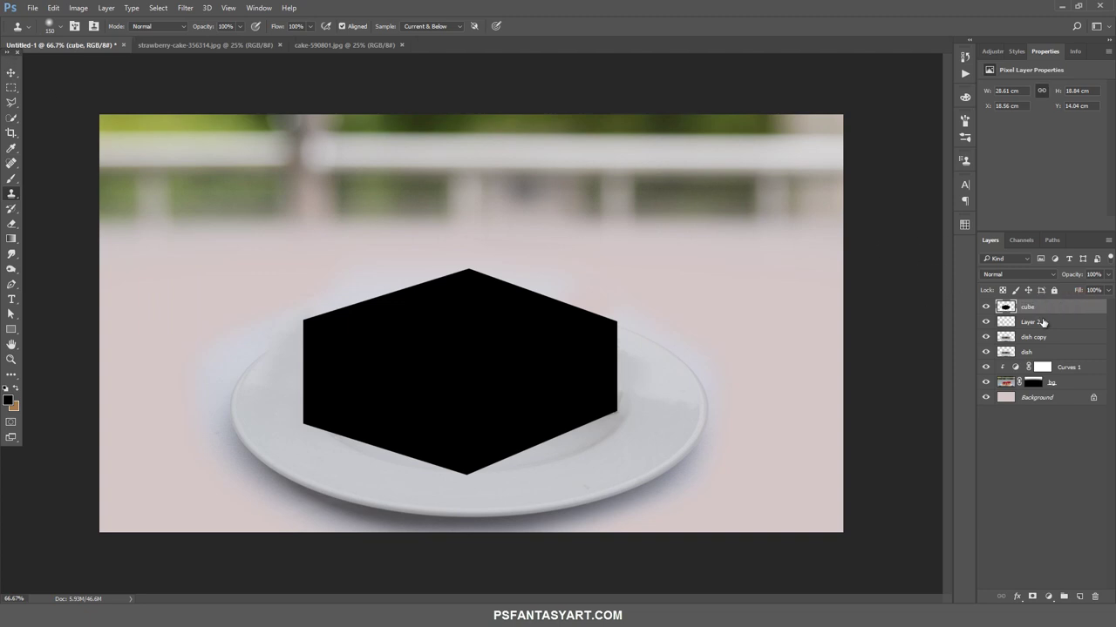
Open the landscape-955427.jpg grass photo
left_click(32, 8)
left_click(48, 27)
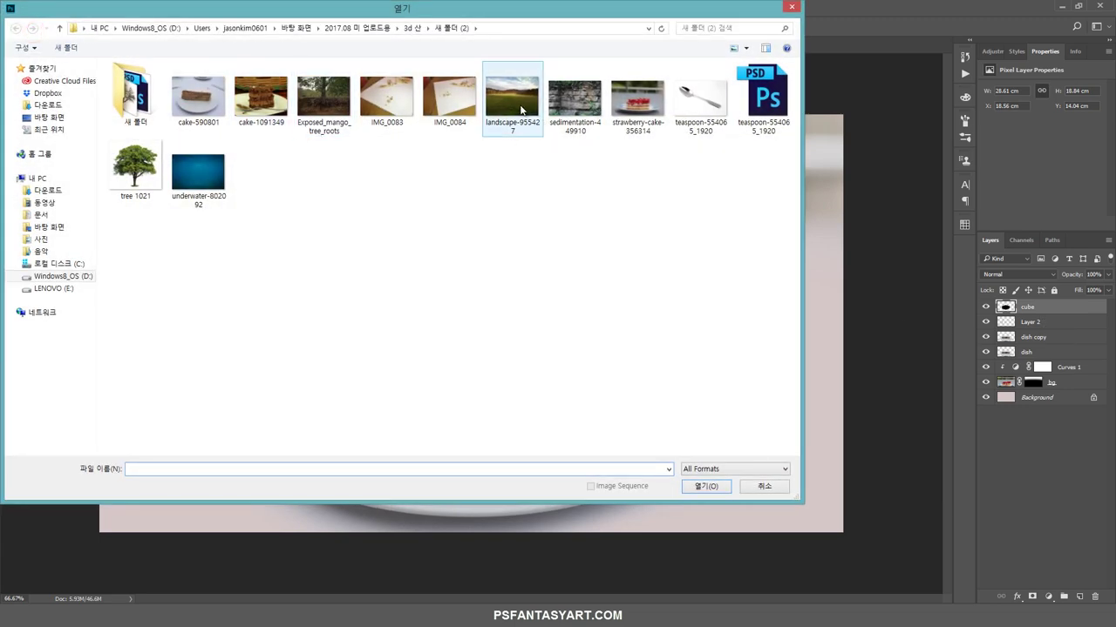
left_click(520, 108)
left_click(696, 487)
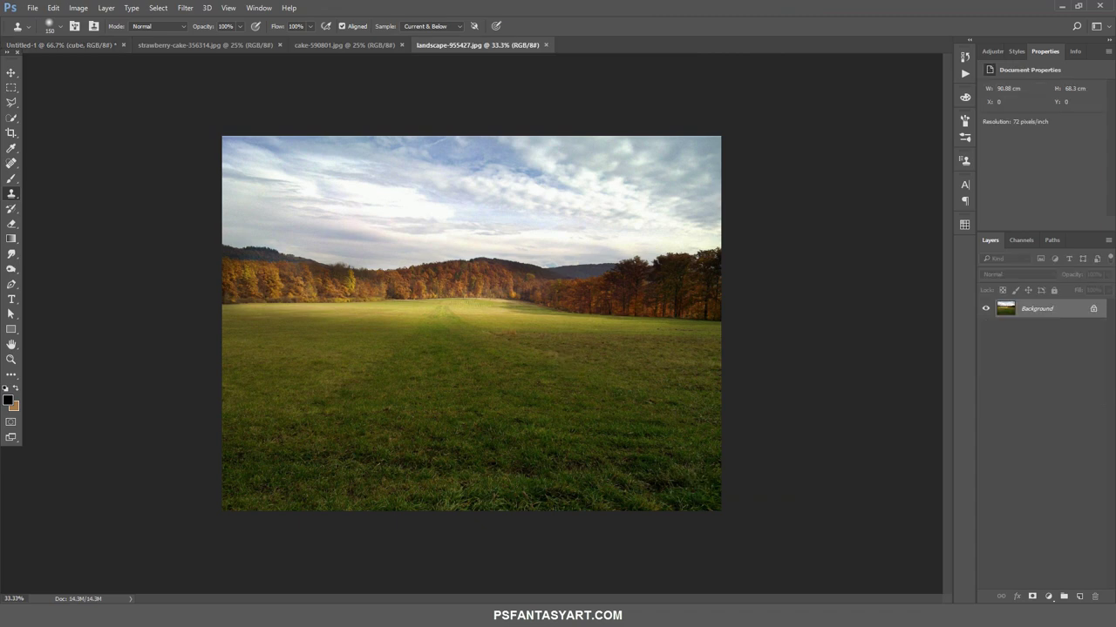
left_click(12, 73)
Drag the grass photo into the composite, clip it to cube, and scale it to about 43%
left_click_drag(364, 197, 401, 264)
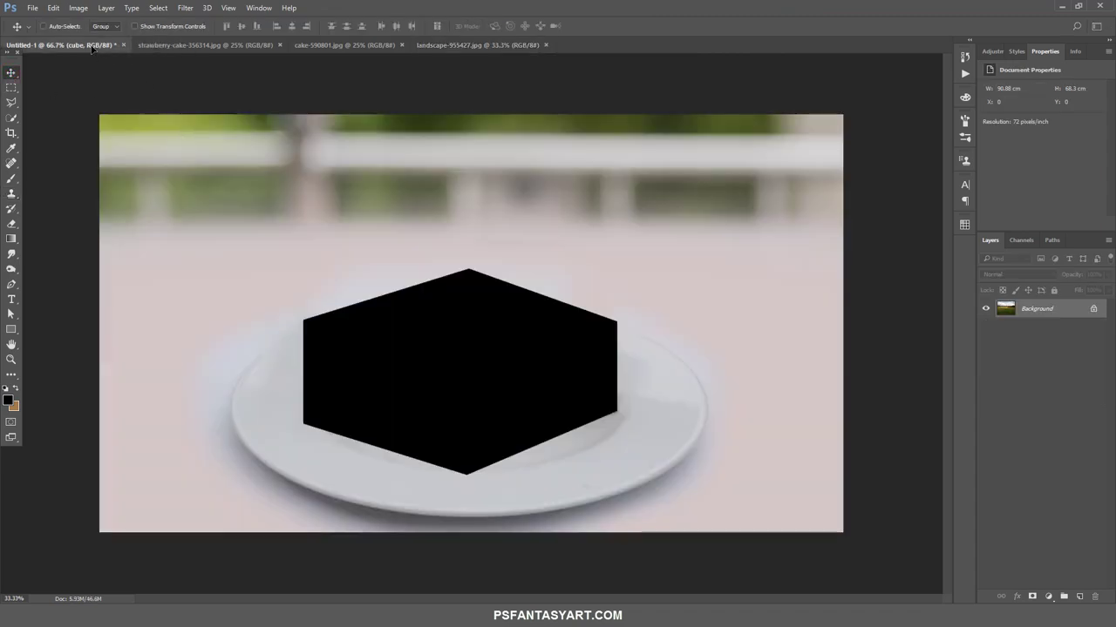
left_click(1046, 314, "alt")
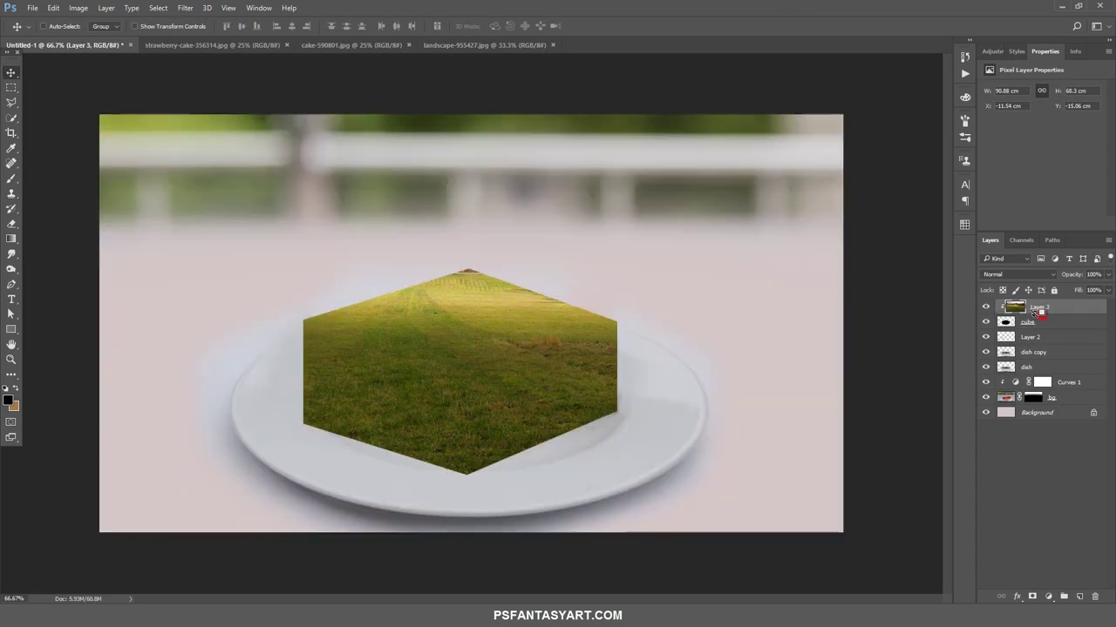
key("ctrl+t")
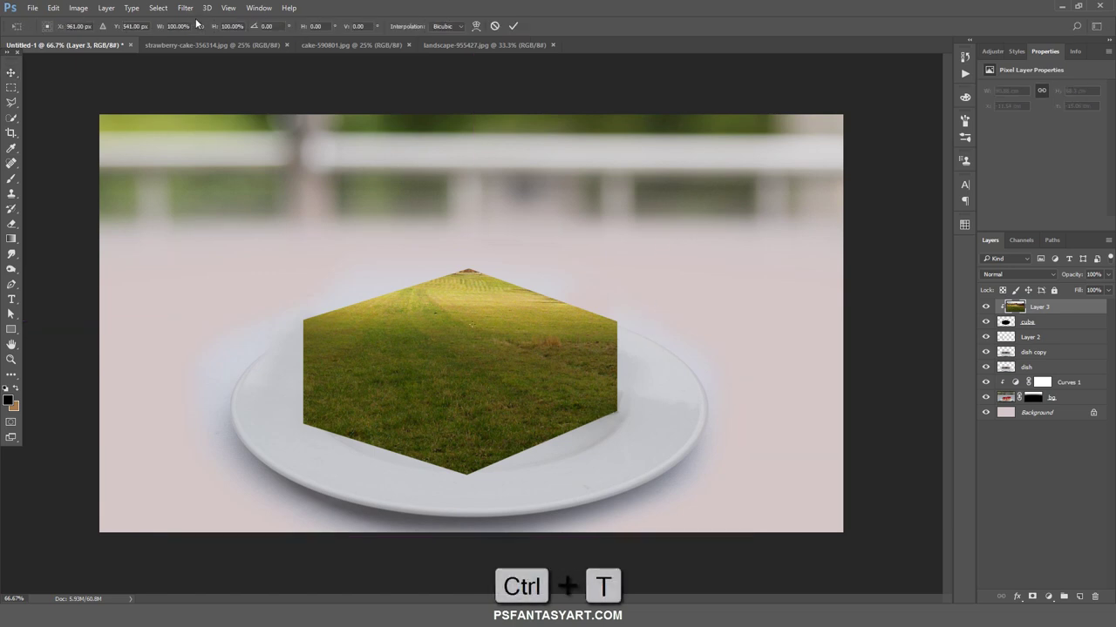
left_click(176, 26)
type("36")
key("Return")
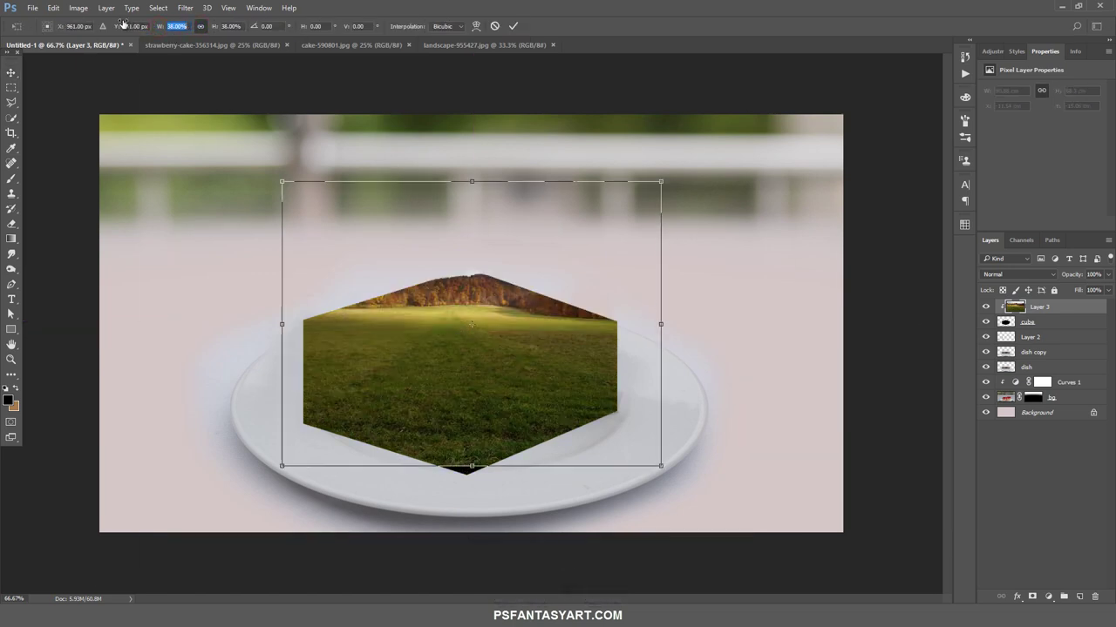
key("Up")
key("Up")
key("Up")
key("Up")
key("Up")
key("Up")
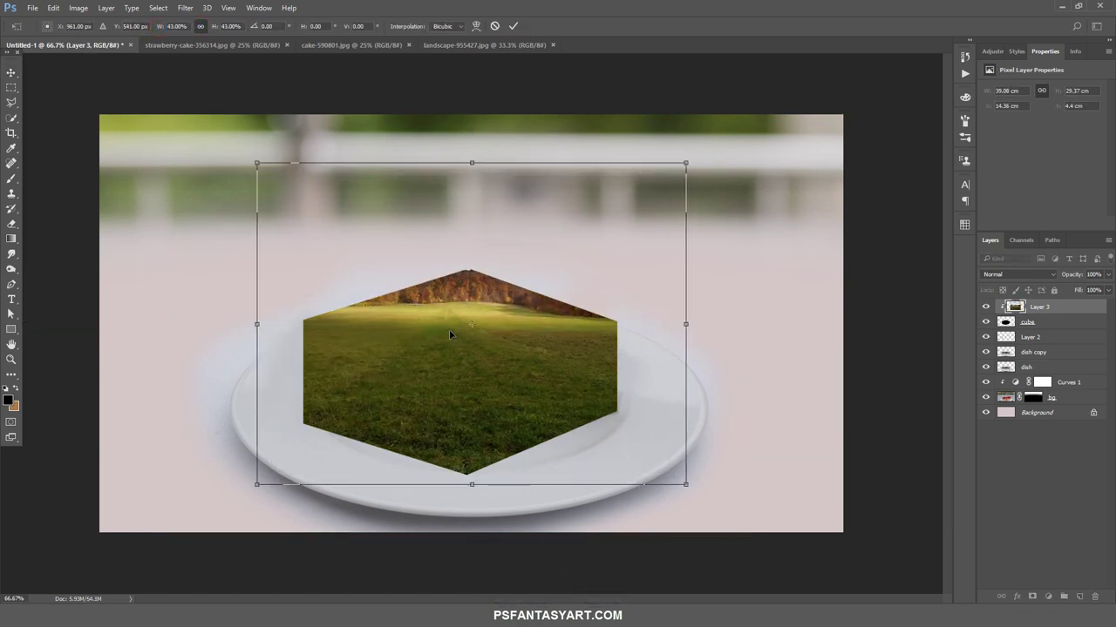
left_click_drag(448, 329, 445, 290)
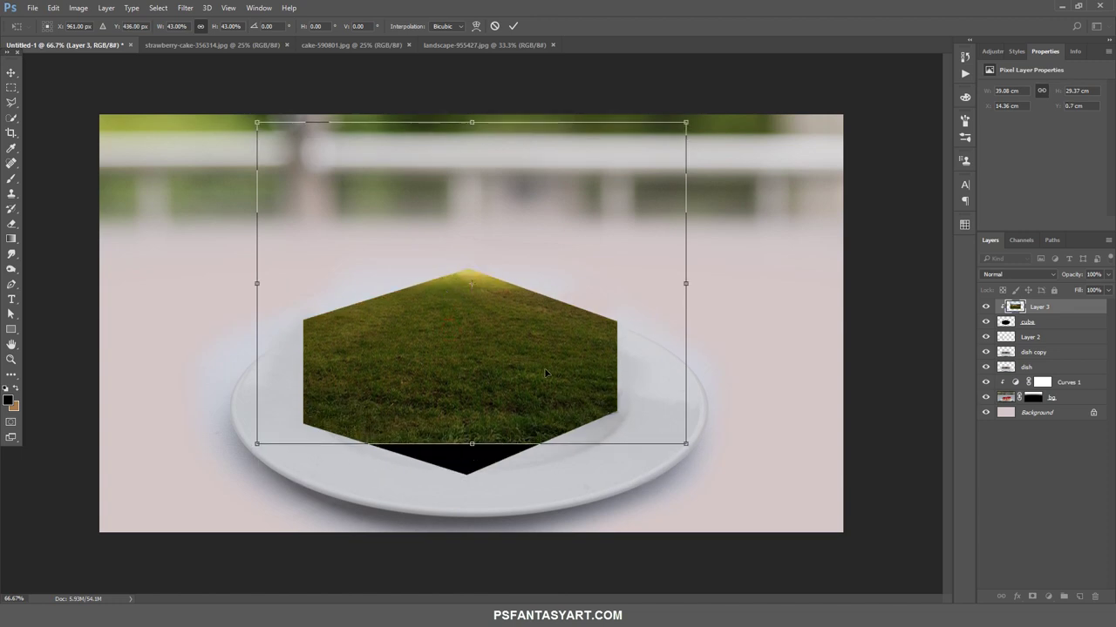
Resize the grass to about 42% over the cube and load the cube's outline selection
left_click_drag(687, 444, 642, 415)
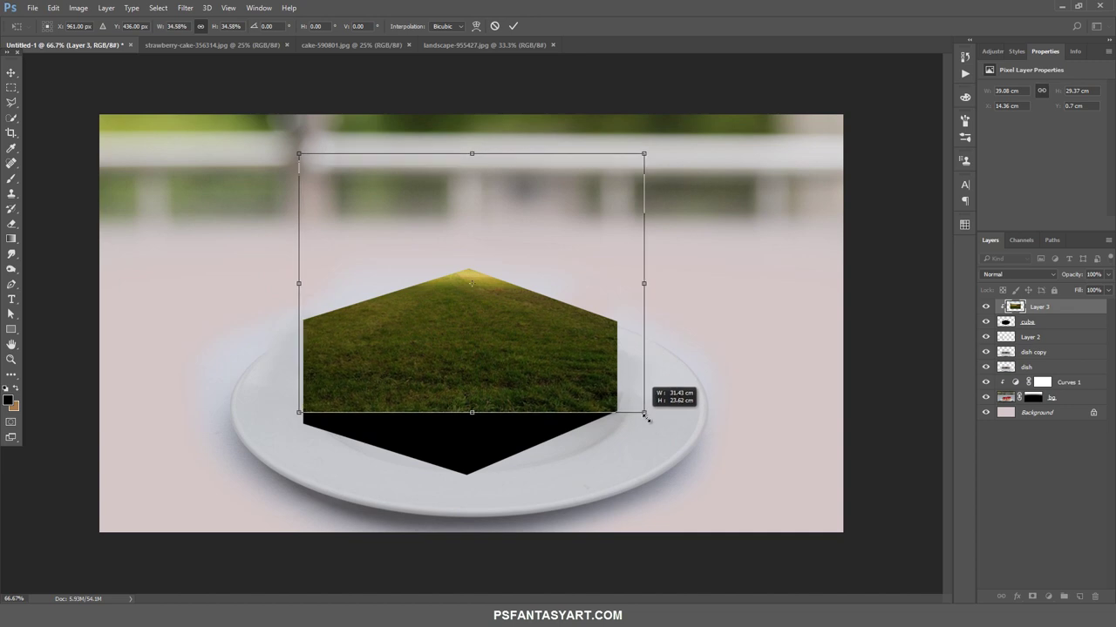
left_click_drag(643, 415, 653, 419)
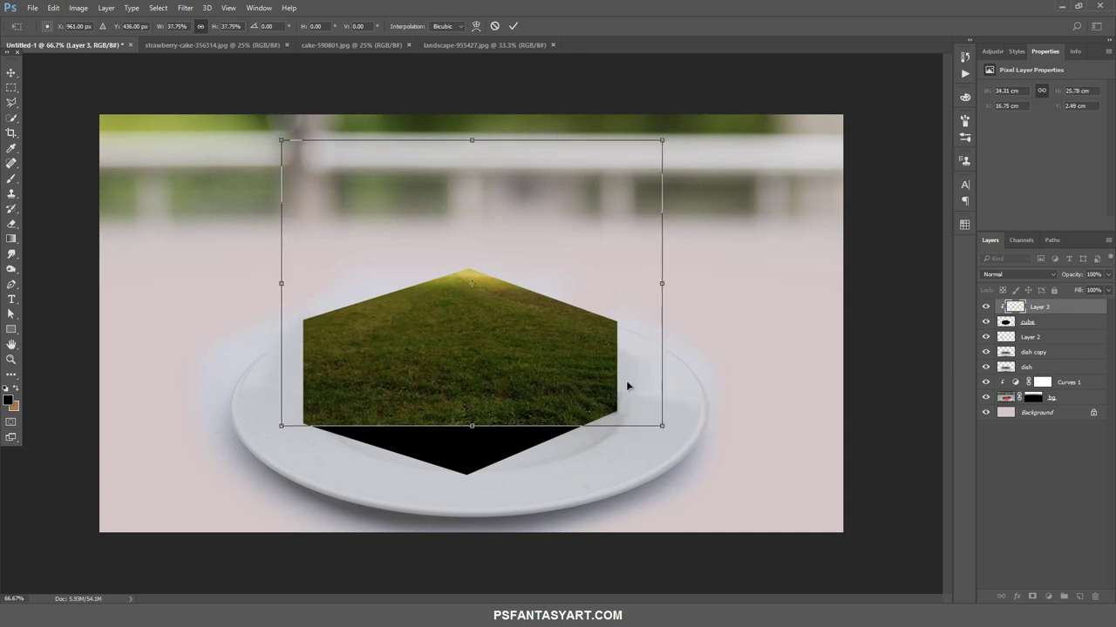
left_click_drag(592, 298, 577, 306)
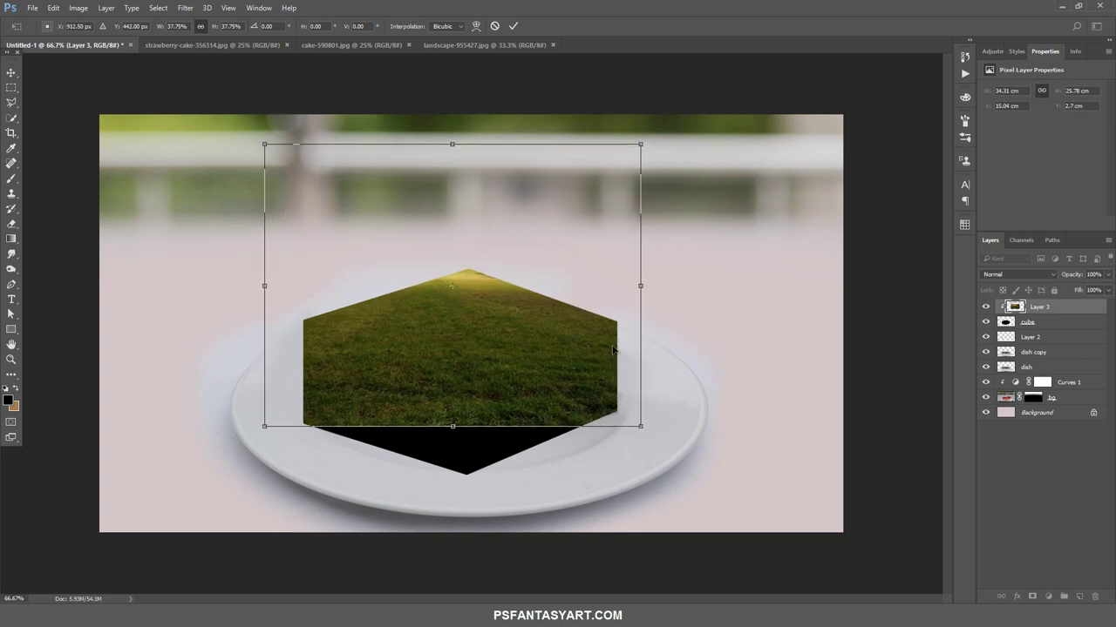
left_click_drag(642, 430, 662, 443)
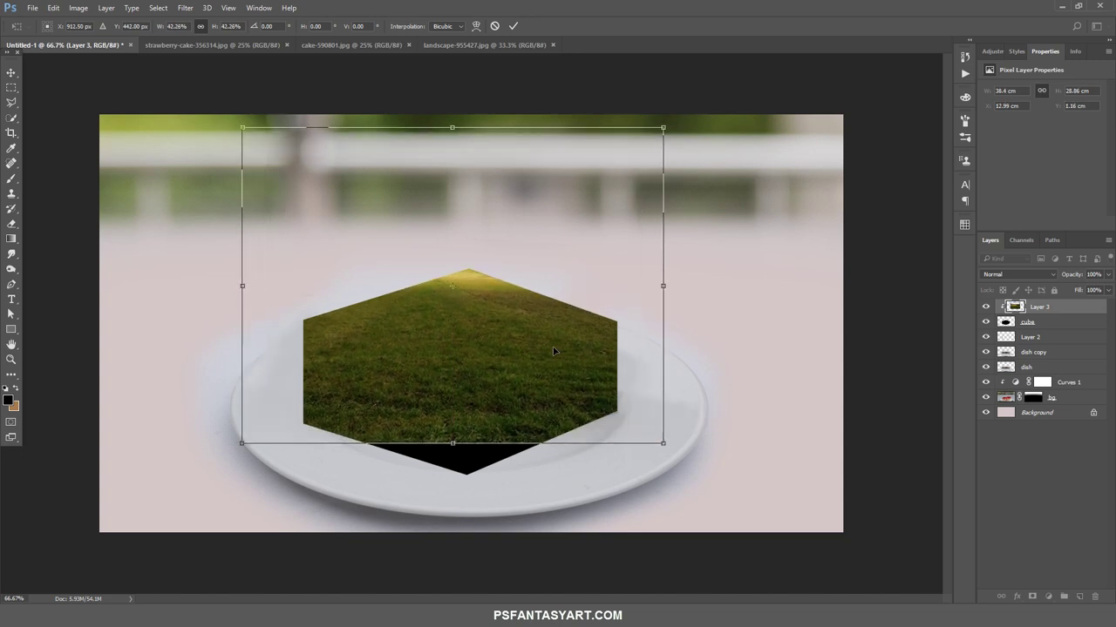
left_click_drag(542, 351, 542, 329)
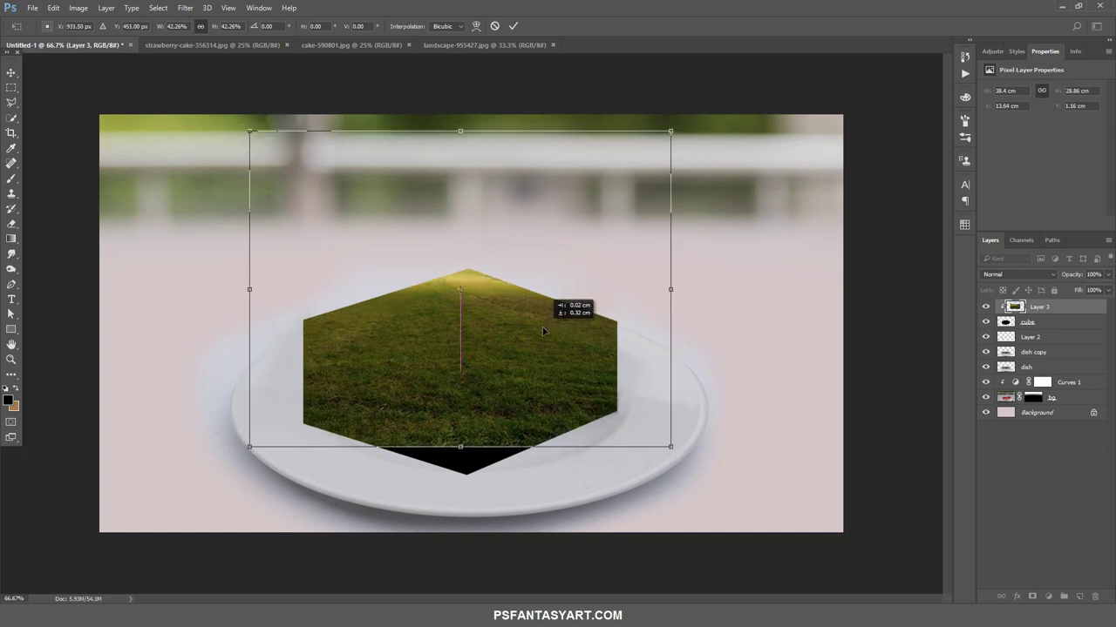
left_click(514, 26)
left_click(1005, 322, "ctrl")
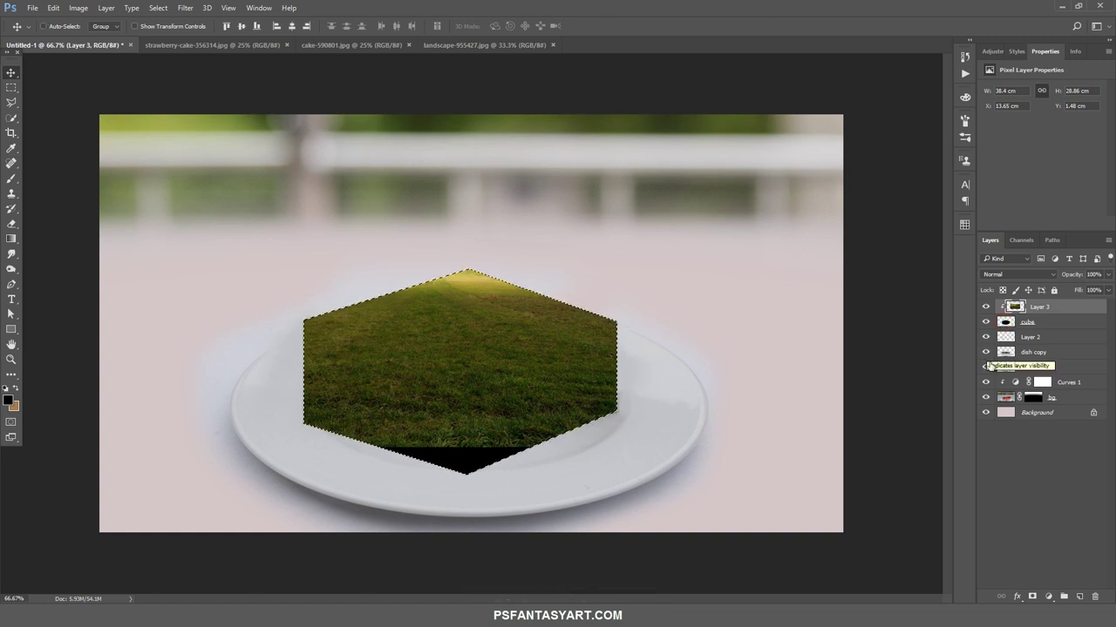
Add a layer mask to the grass from the cube selection and release its clipping mask
left_click(1031, 596)
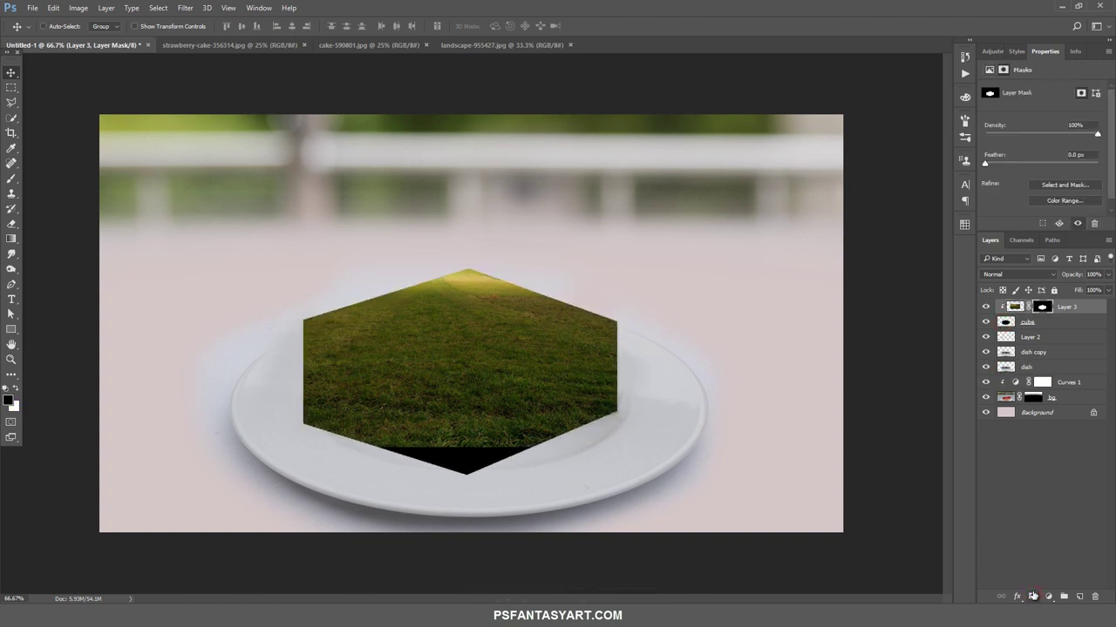
left_click(1085, 311, "alt")
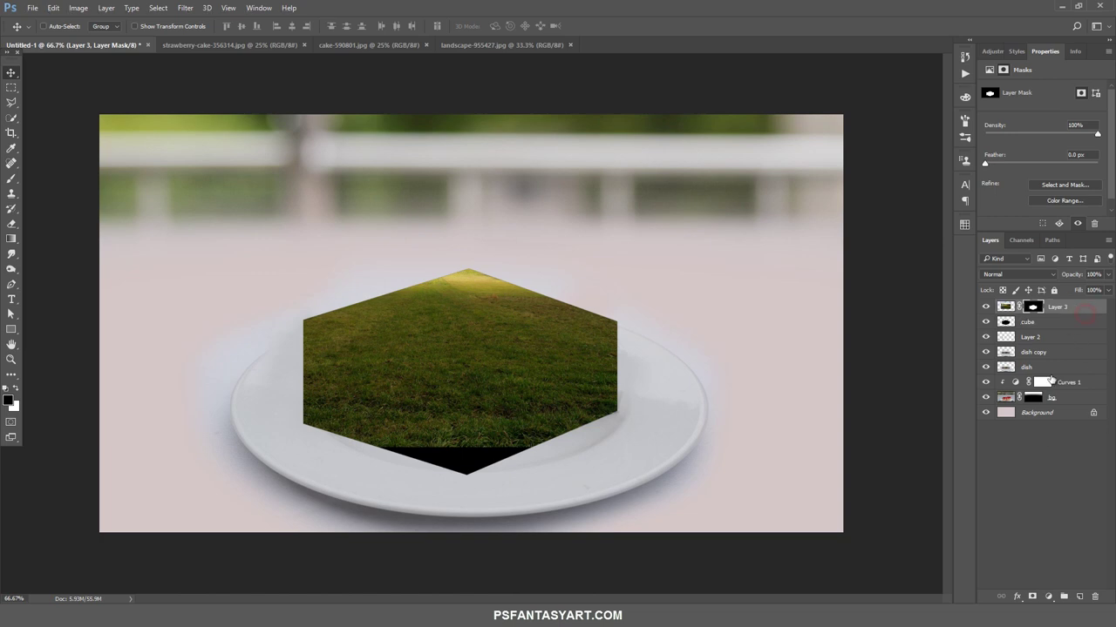
left_click(12, 102)
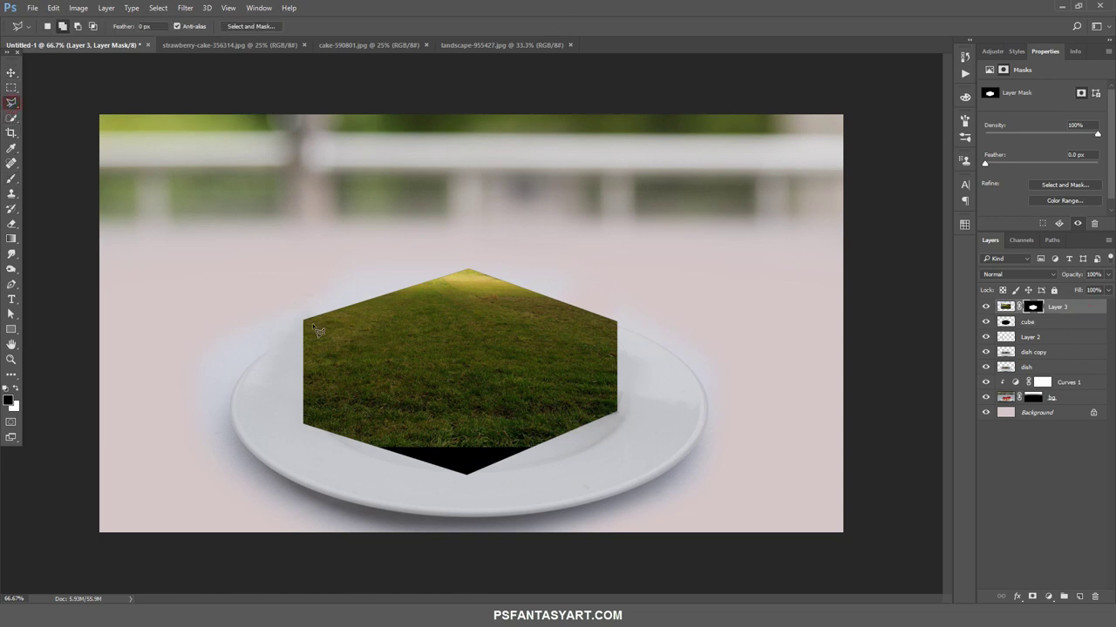
scroll(304, 312, "up", 1)
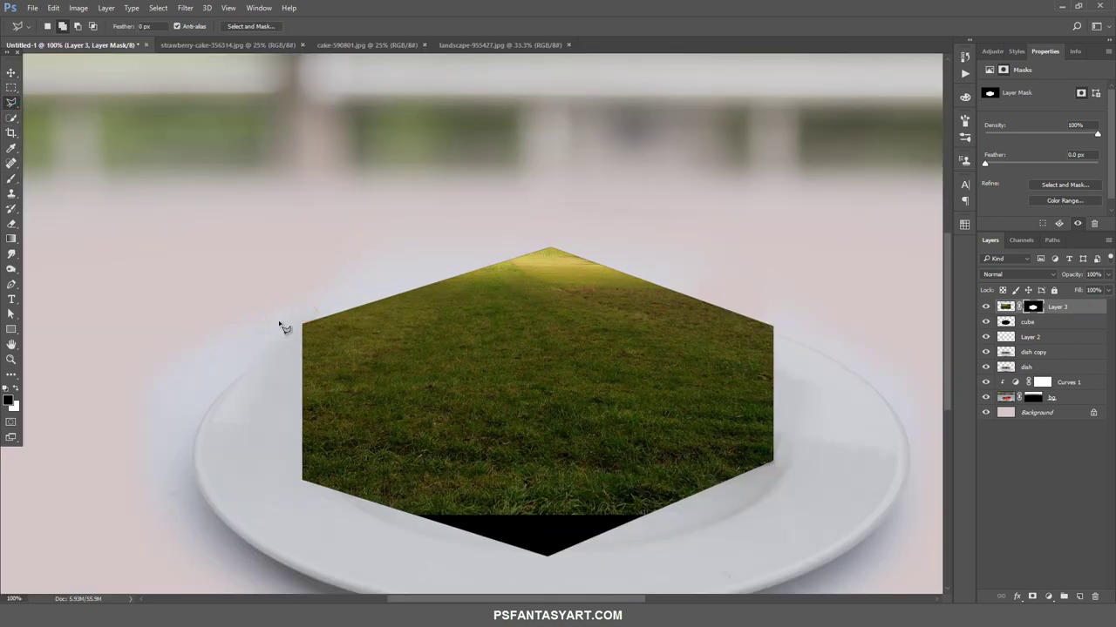
scroll(291, 322, "up", 1)
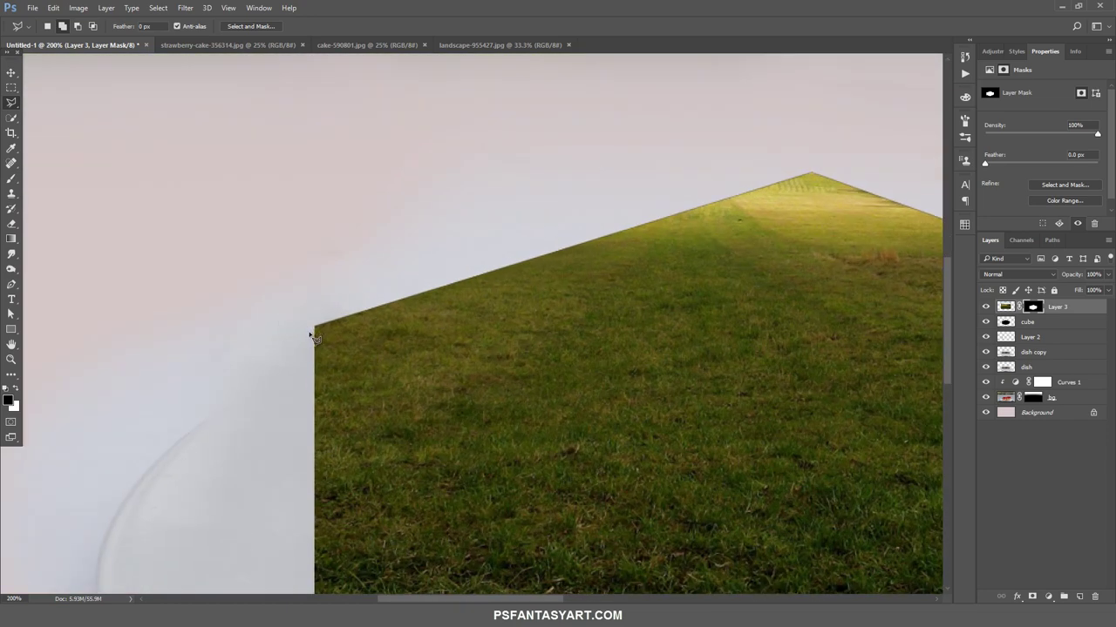
scroll(309, 333, "down", 1)
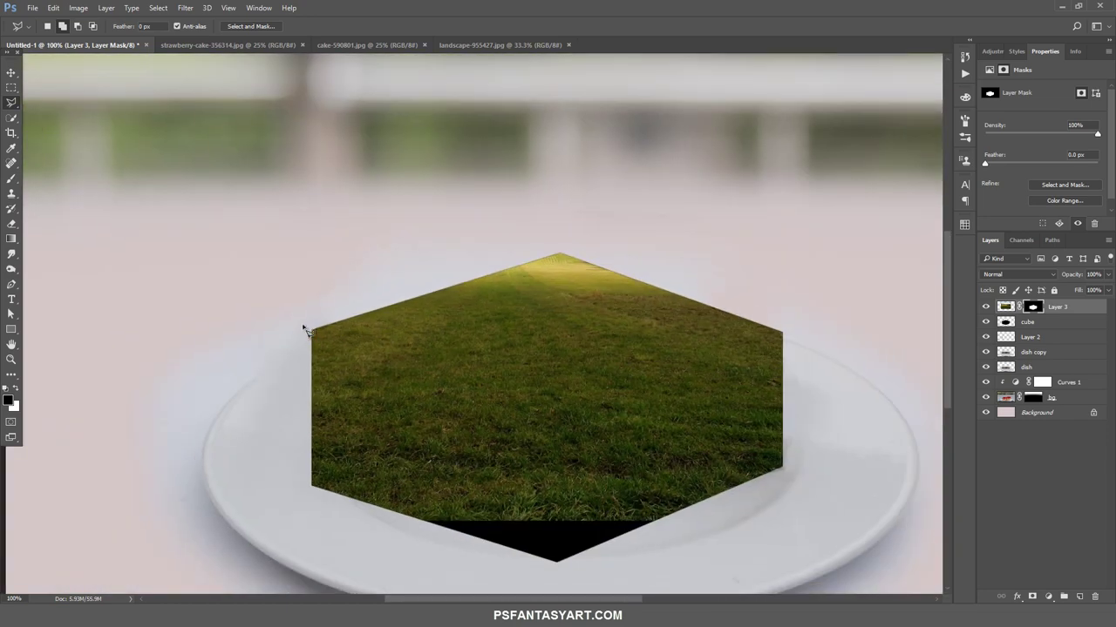
Lasso the cube's side faces and fill the mask black so grass stays on top
left_click(305, 326)
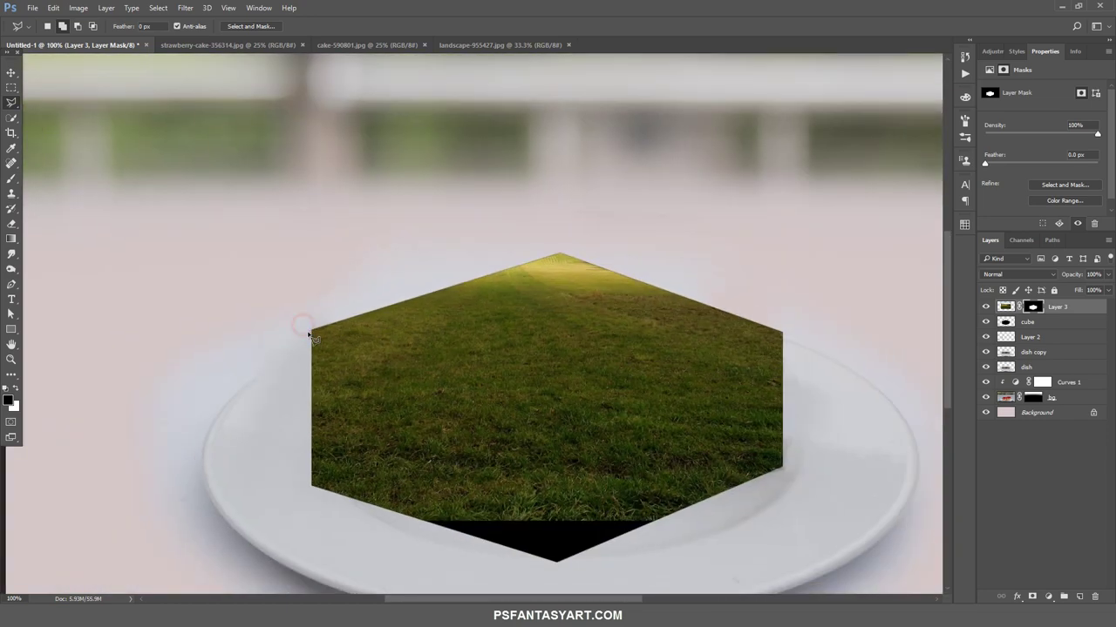
left_click(556, 410)
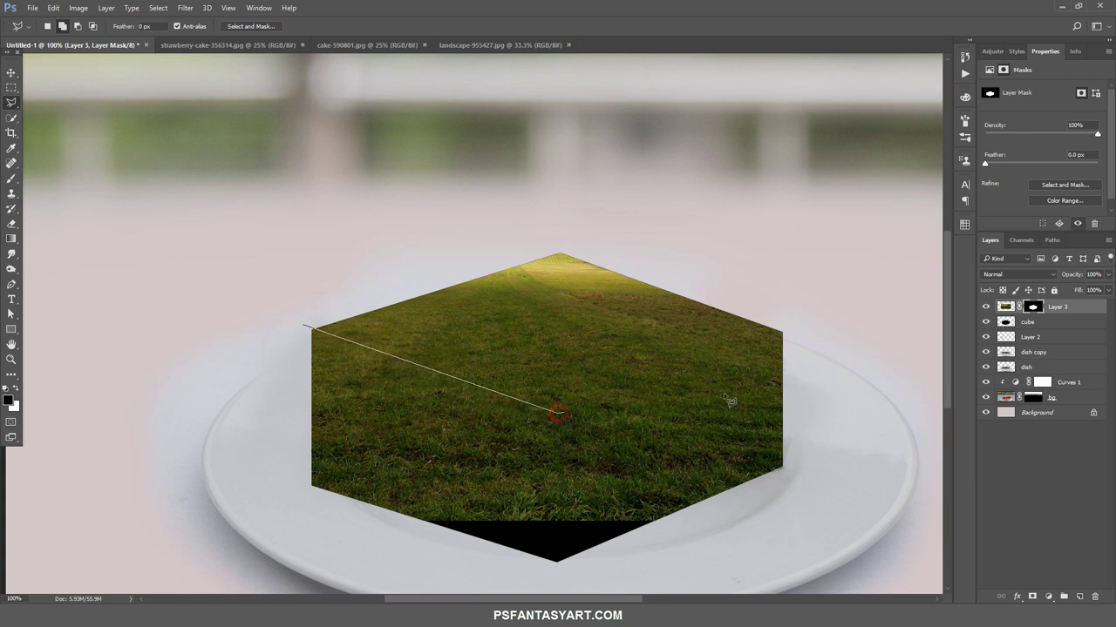
left_click(786, 333)
left_click(802, 514)
scroll(802, 514, "down", 2)
left_click(466, 510)
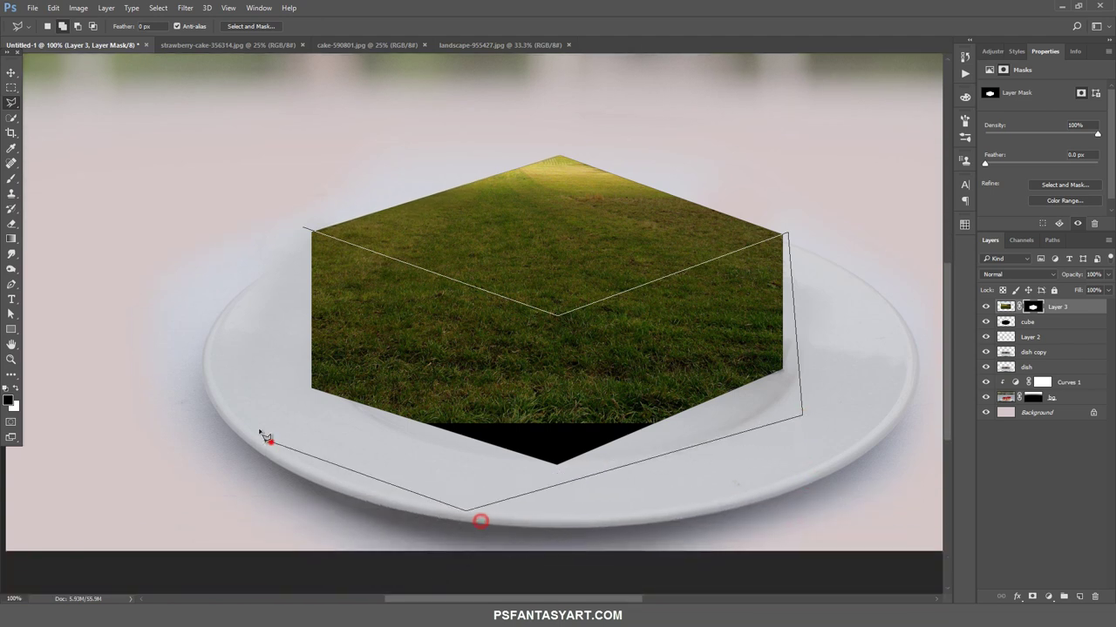
left_click(254, 425)
left_click(186, 284)
left_click(302, 229)
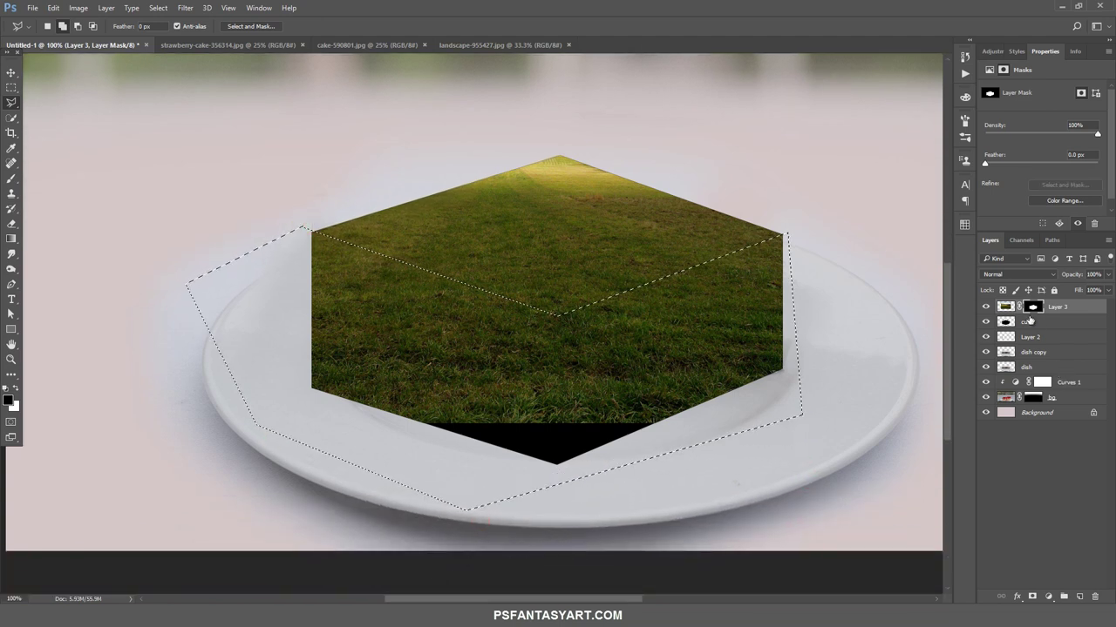
key("alt+Delete")
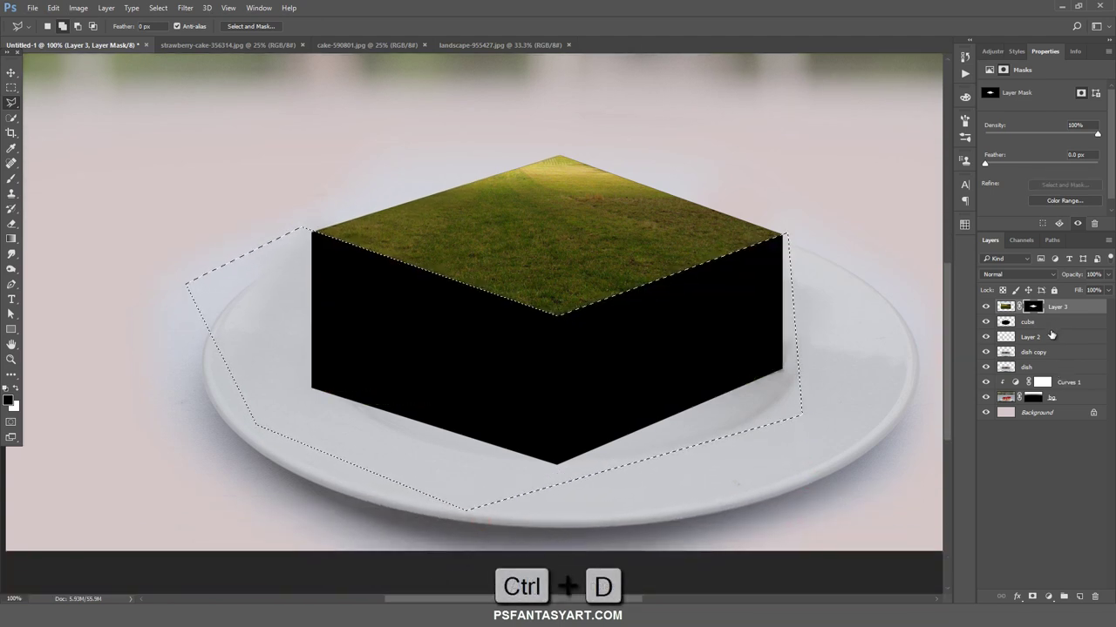
key("ctrl+d")
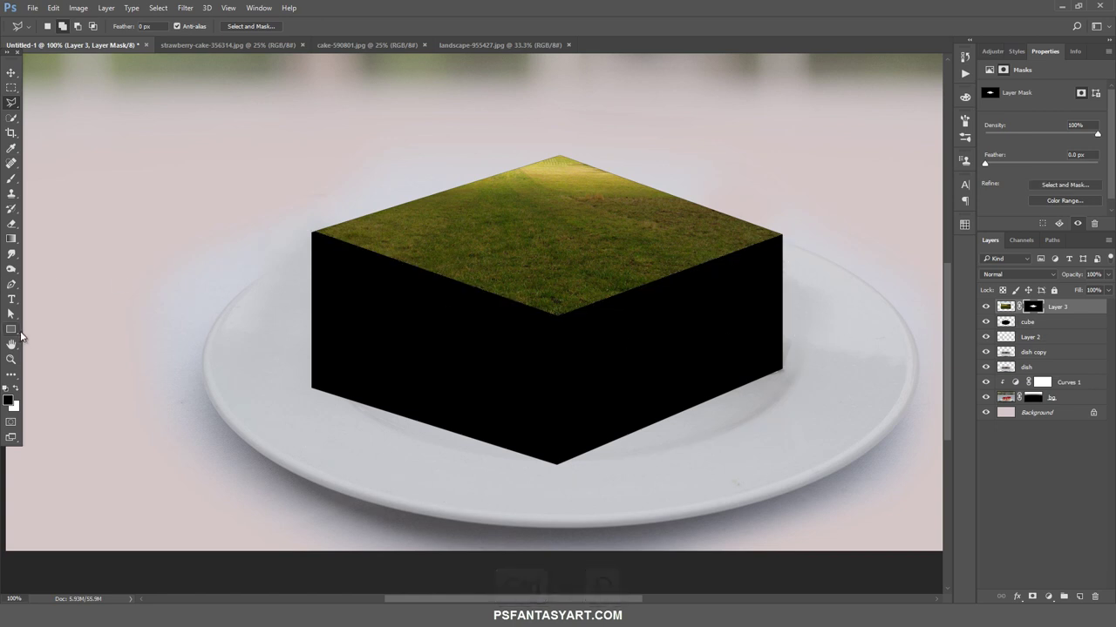
Mask out the thin grass sliver along the top face's front-left edge, then fit to screen
left_click(307, 225, "ctrl")
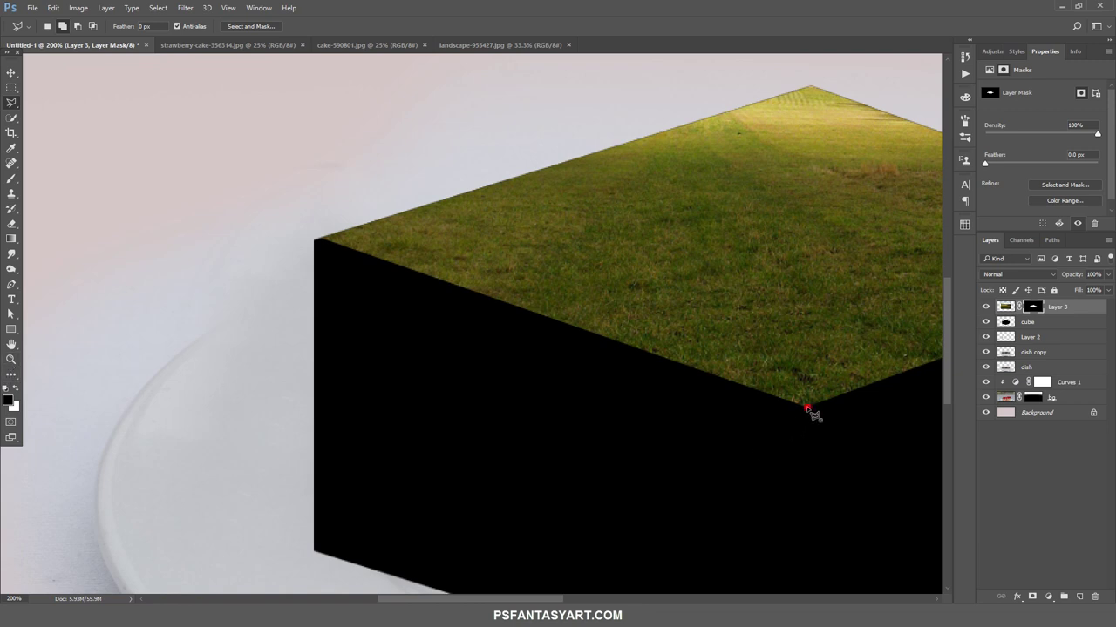
left_click(316, 242)
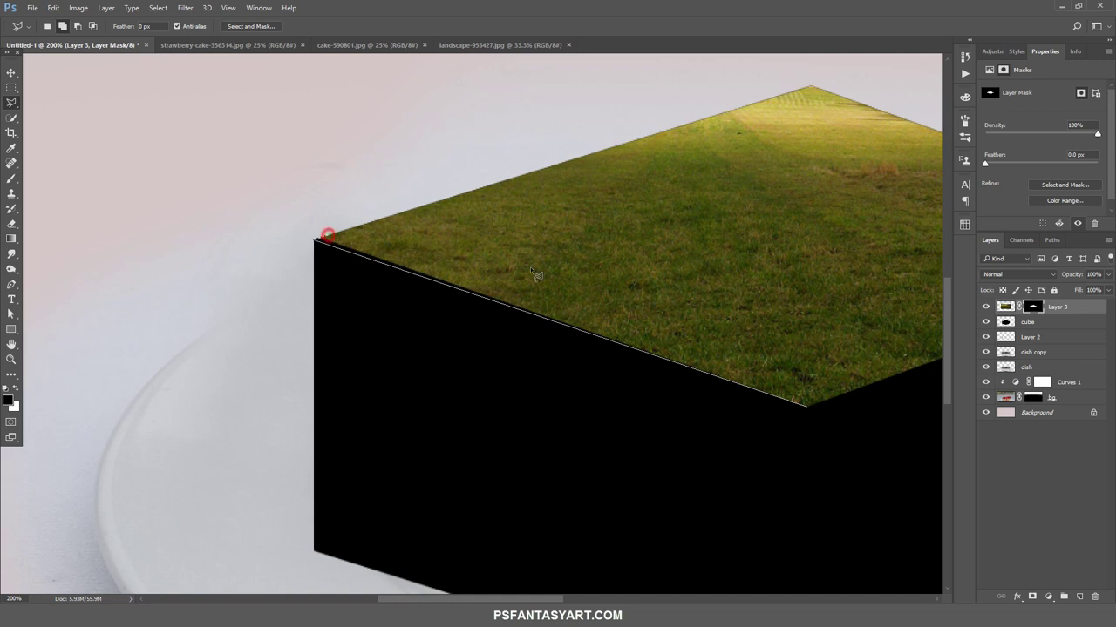
left_click(809, 407)
key("alt+Delete")
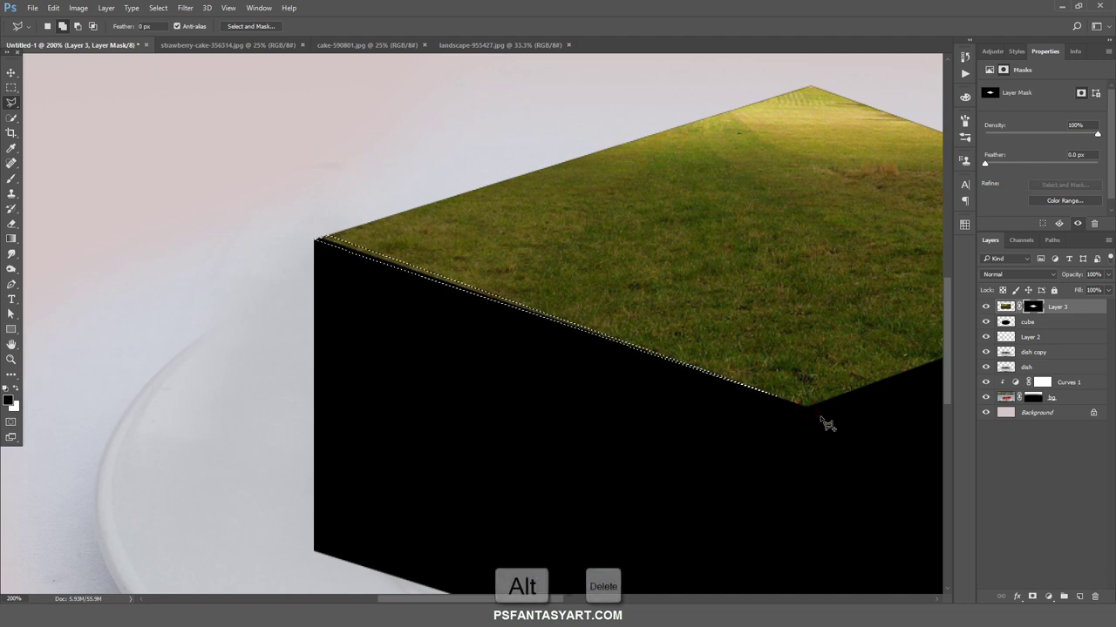
key("ctrl+d")
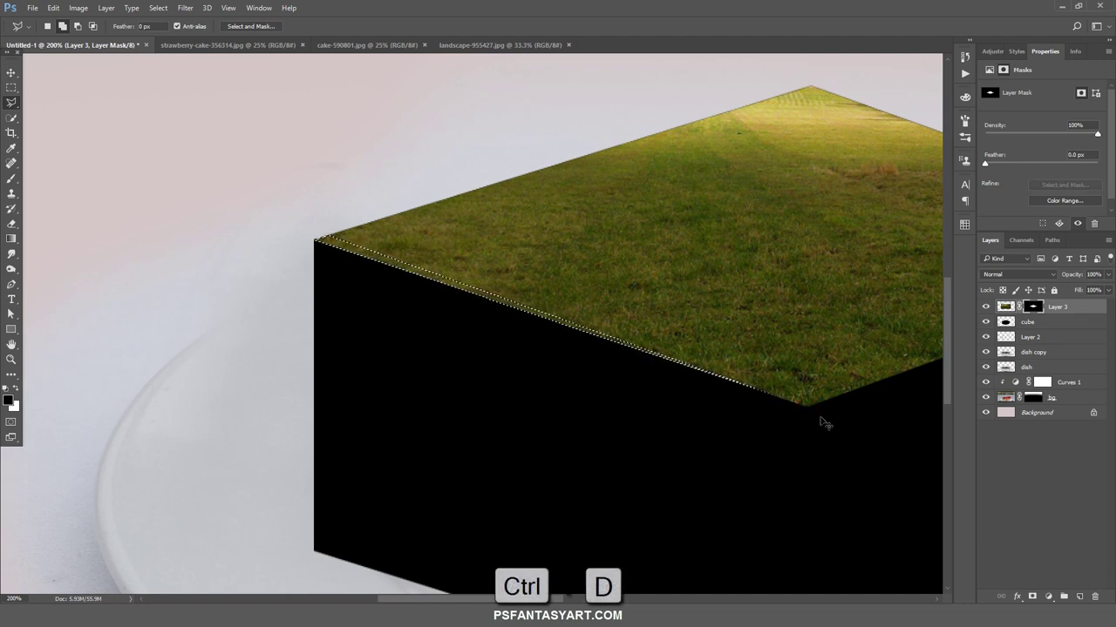
key("z")
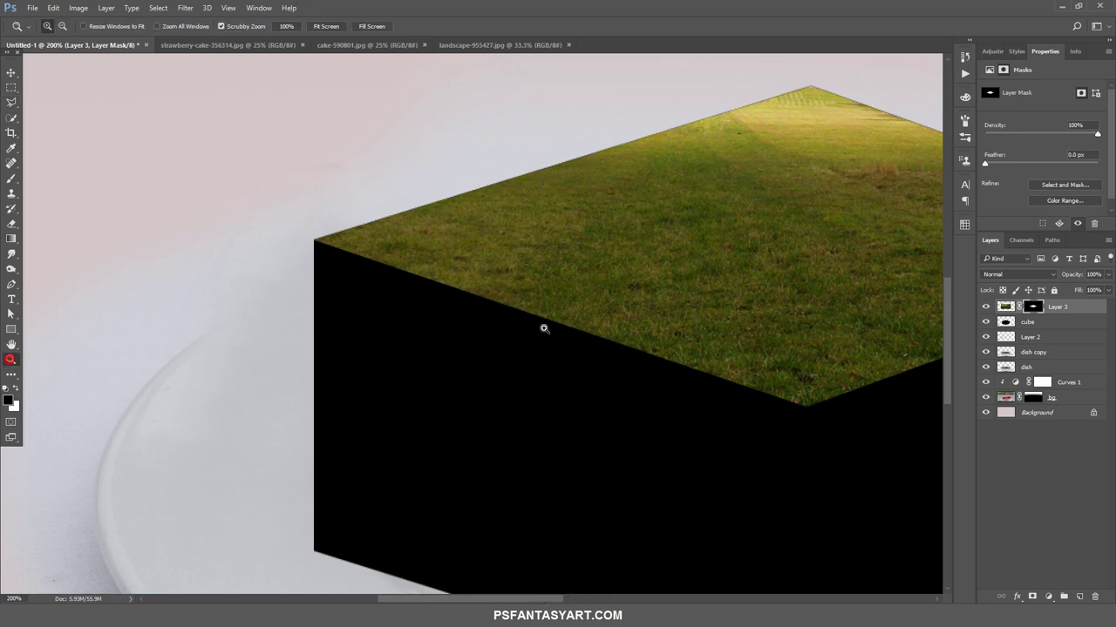
key("ctrl+0")
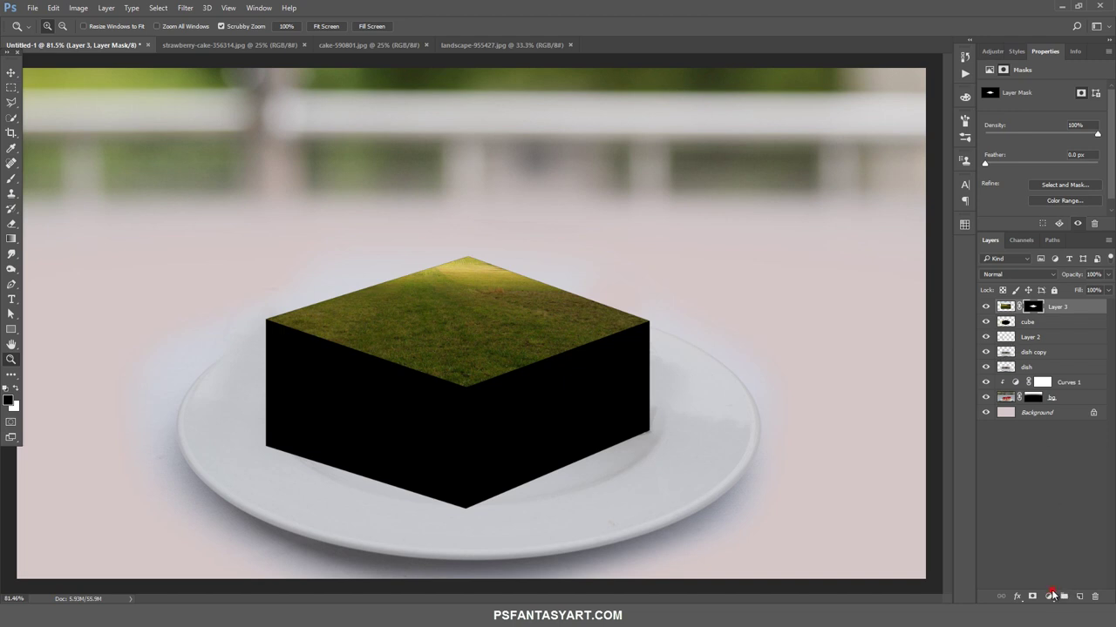
Add a brightening Curves adjustment clipped to the grass layer
left_click(1052, 594)
left_click(1044, 398)
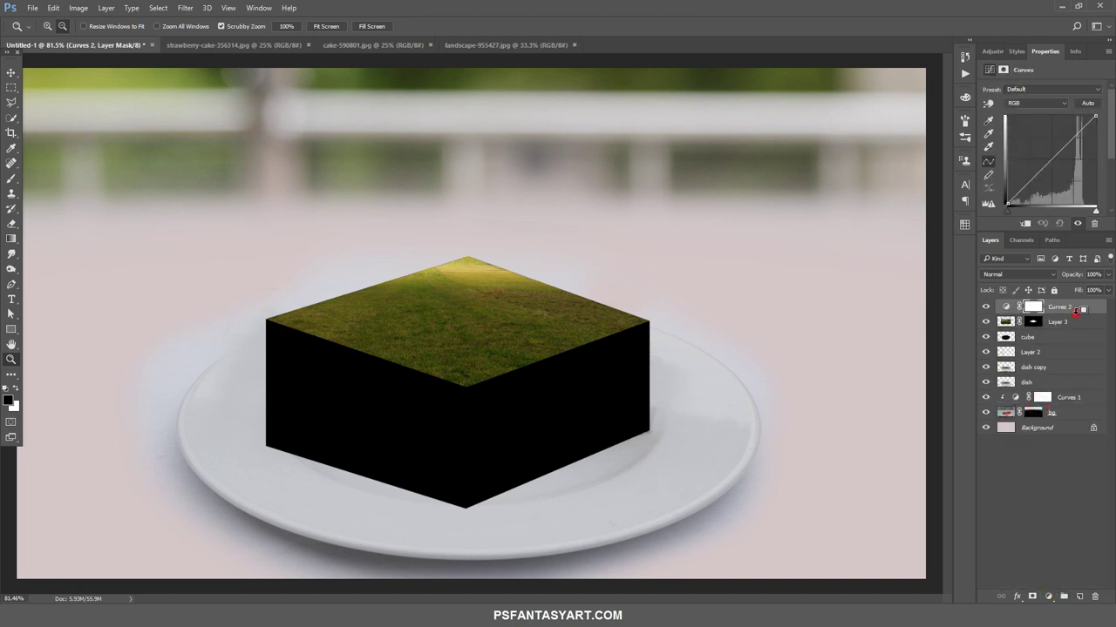
left_click(1076, 313, "alt")
left_click_drag(1057, 154, 1045, 153)
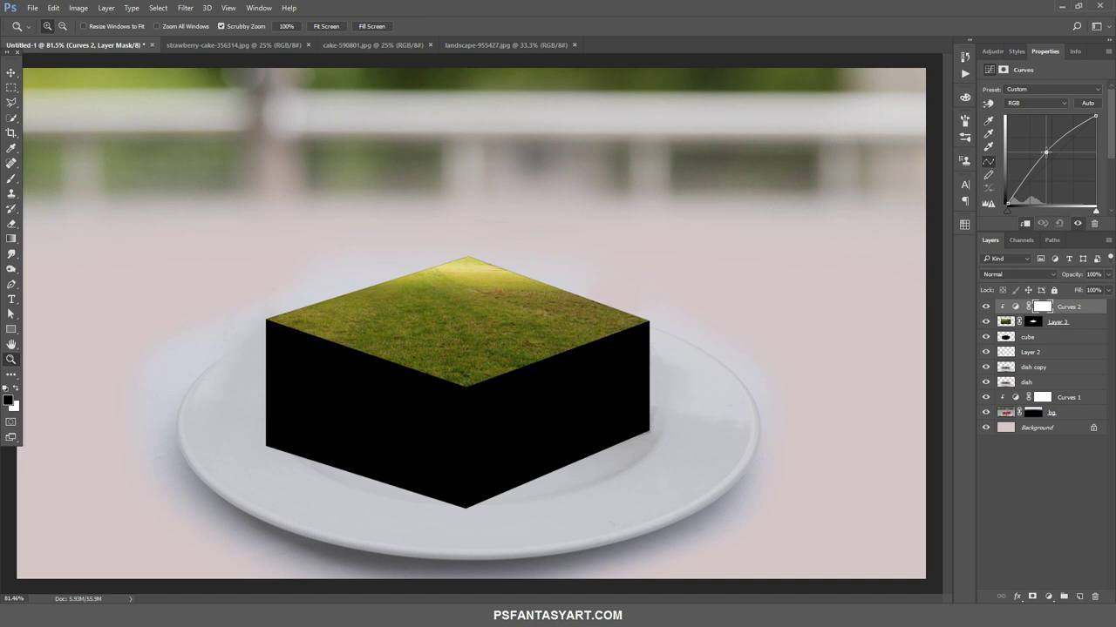
left_click_drag(1046, 152, 1040, 153)
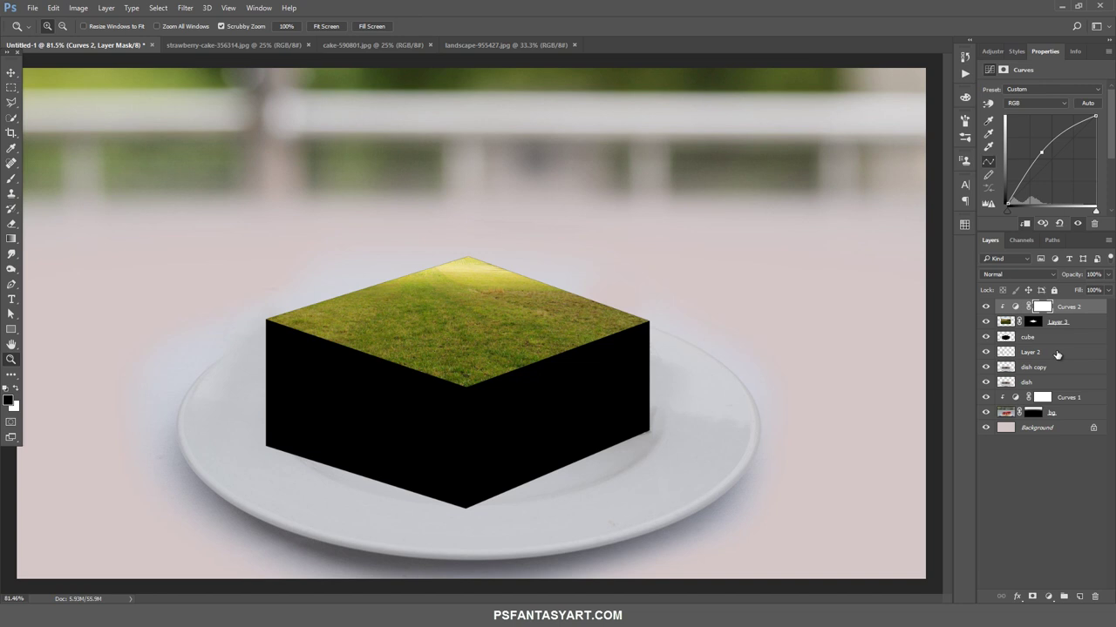
Rename the grass layer to 'field'
double_click(1058, 322)
type("field")
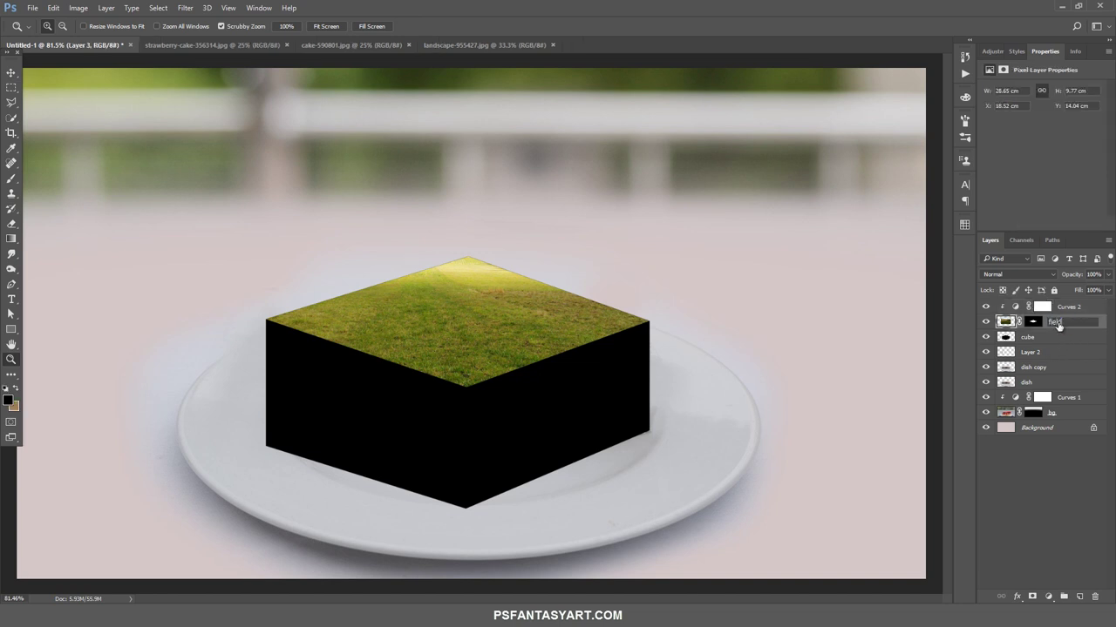
key("Return")
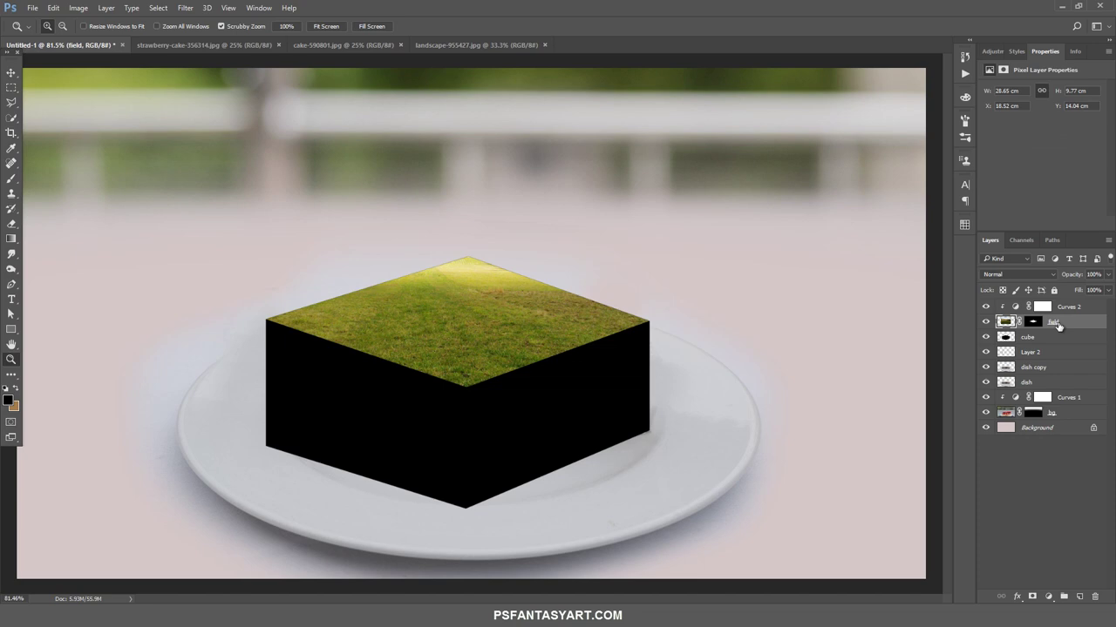
left_click(35, 9)
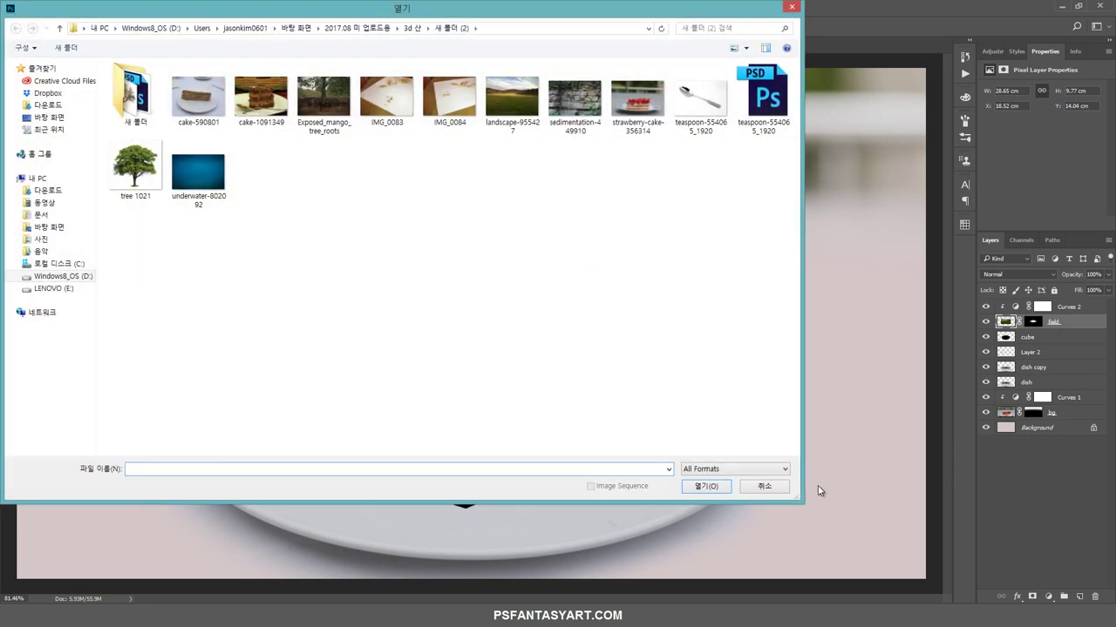
Open the Exposed_mango_tree_roots photo
left_click(765, 486)
left_click(1070, 307)
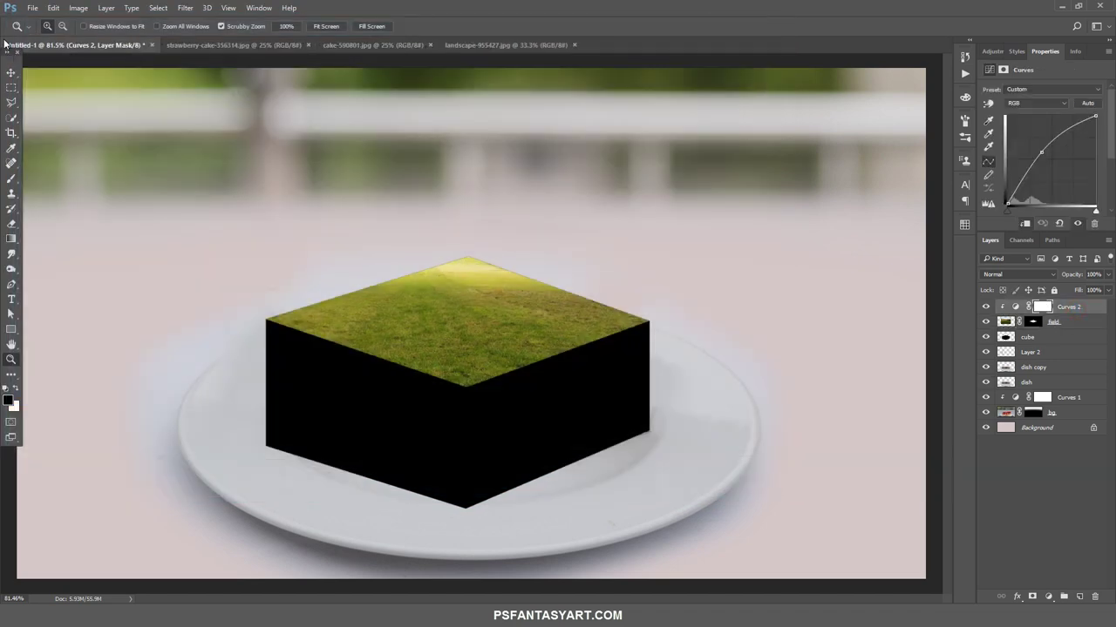
left_click(32, 8)
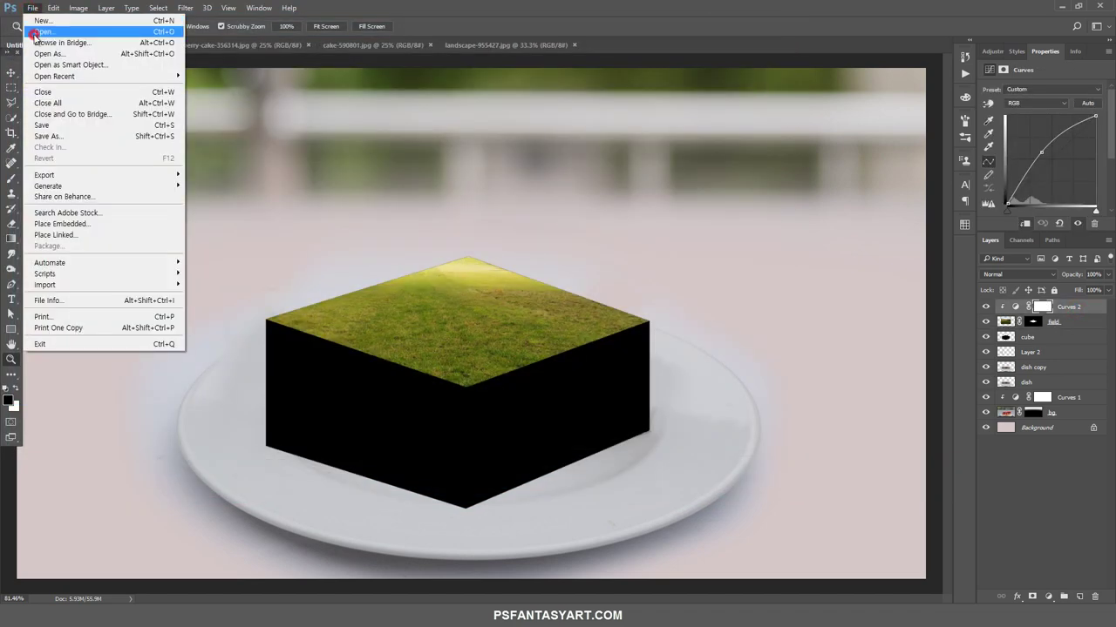
left_click(36, 31)
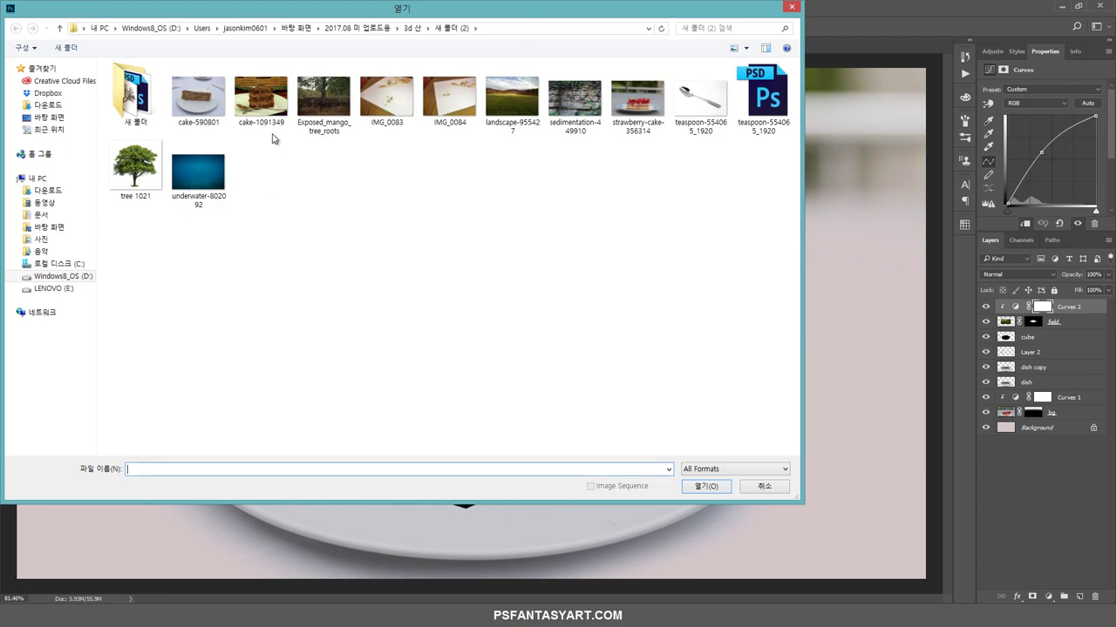
left_click(323, 98)
left_click(705, 486)
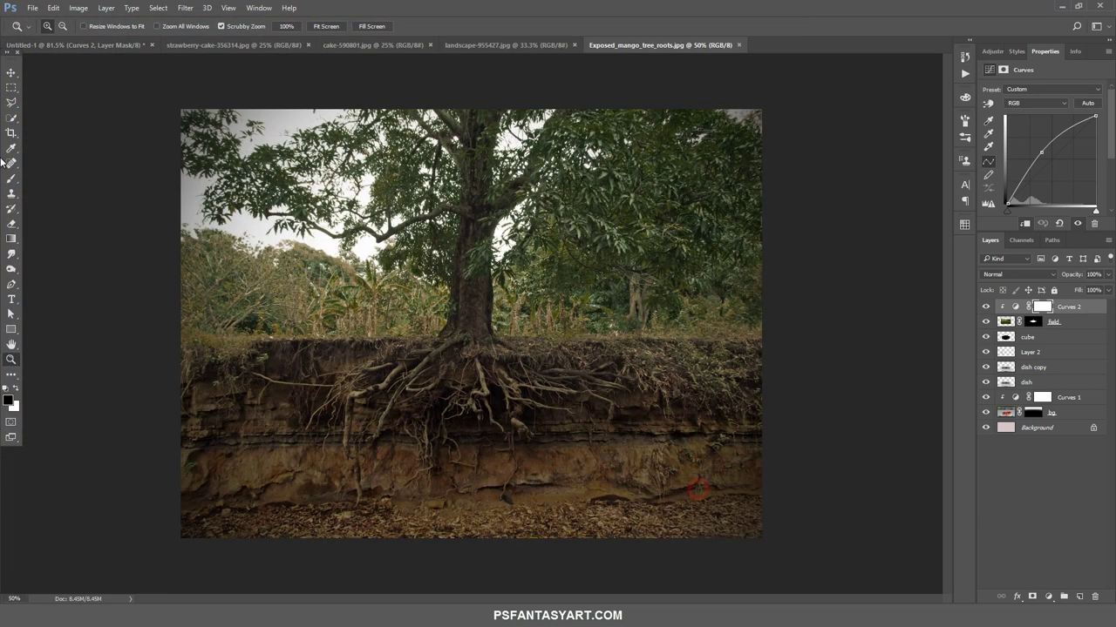
Select and copy a full-width band of the photo's soil layers
left_click(11, 87)
left_click_drag(168, 400, 1011, 518)
key("ctrl+c")
Paste the soil strip into Untitled-1, scale it to 21%, and move it to the cube's right corner
left_click(11, 47)
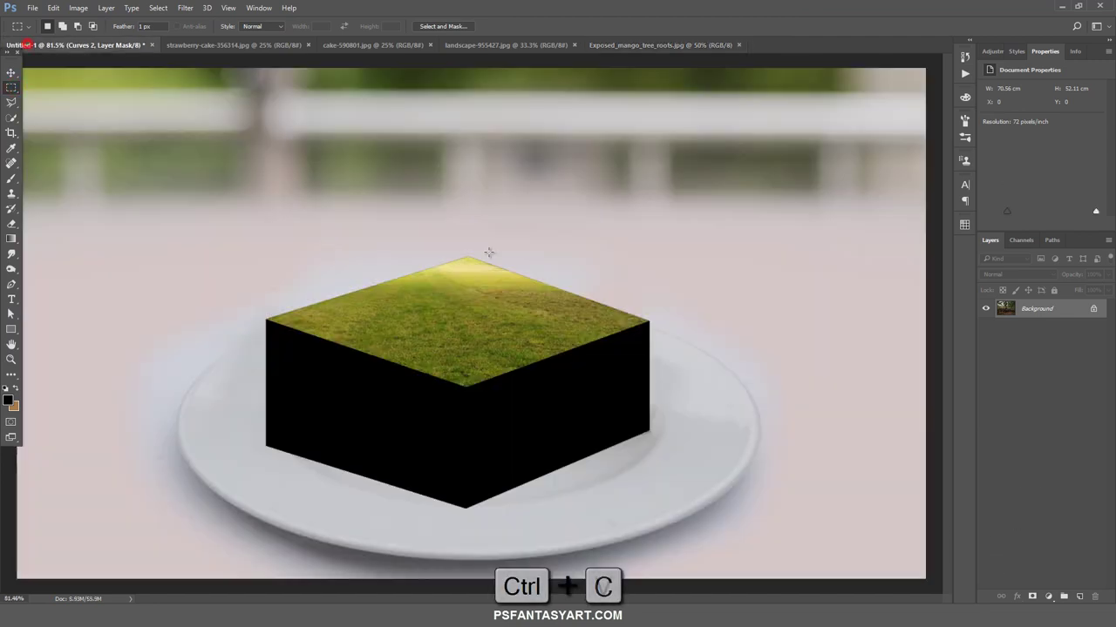
key("ctrl+v")
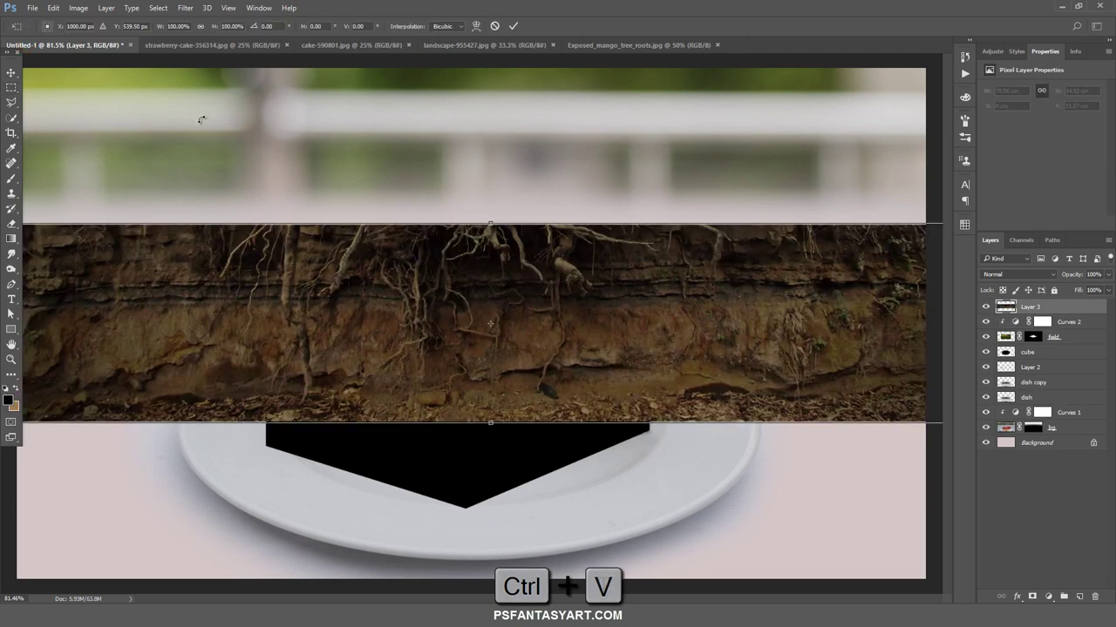
key("ctrl+t")
left_click_drag(158, 29, 144, 24)
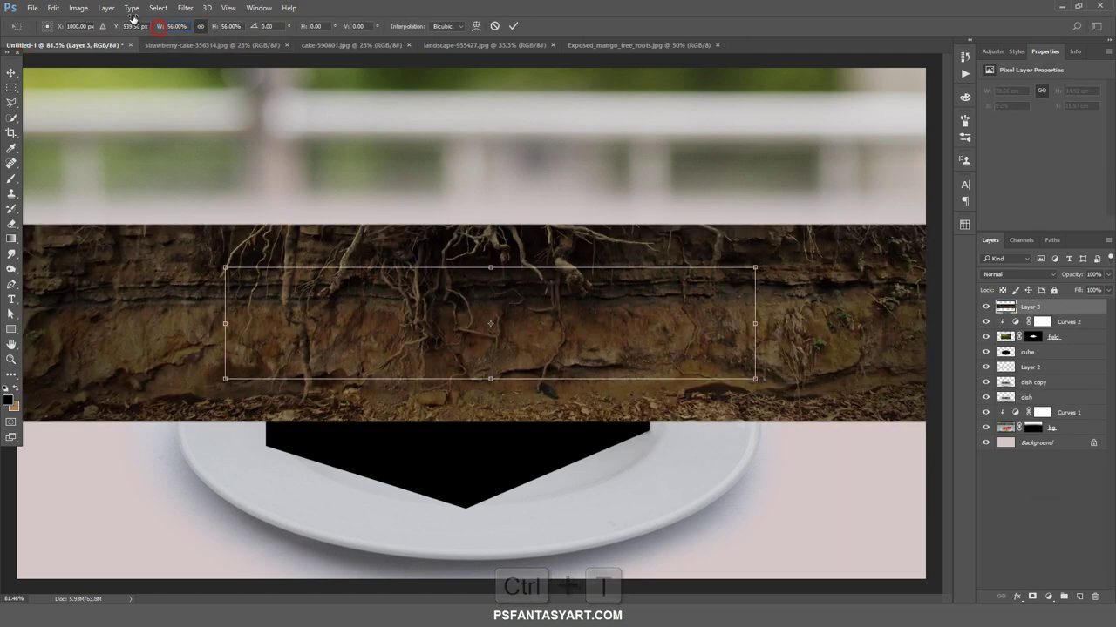
left_click_drag(560, 326, 620, 347)
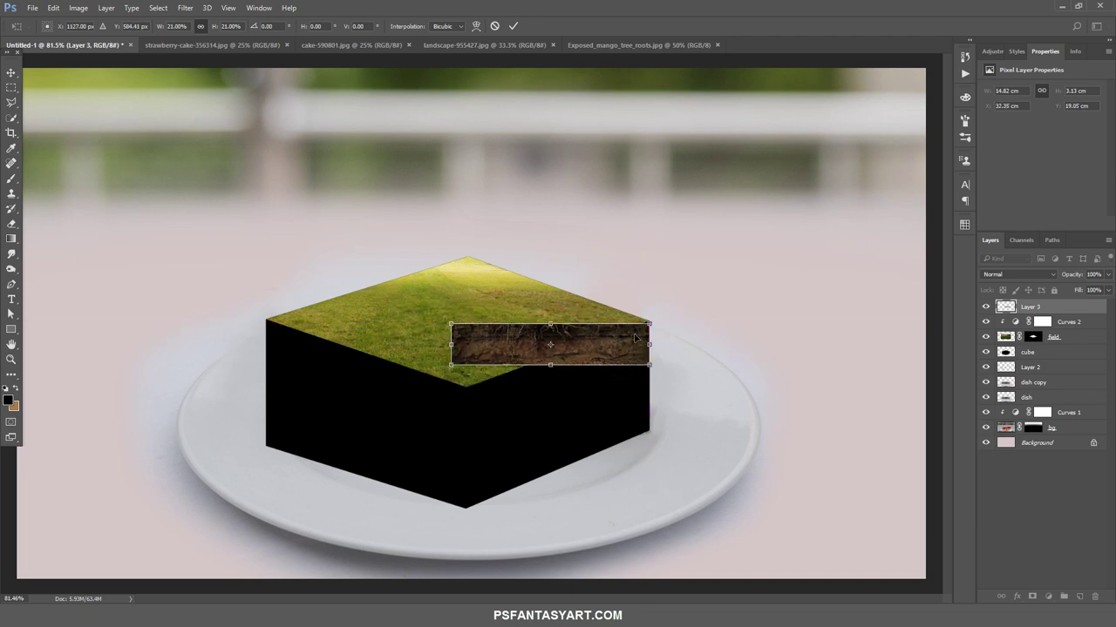
Distort the strip's corners to fit the top band of the cube's right face
left_click_drag(634, 338, 634, 335)
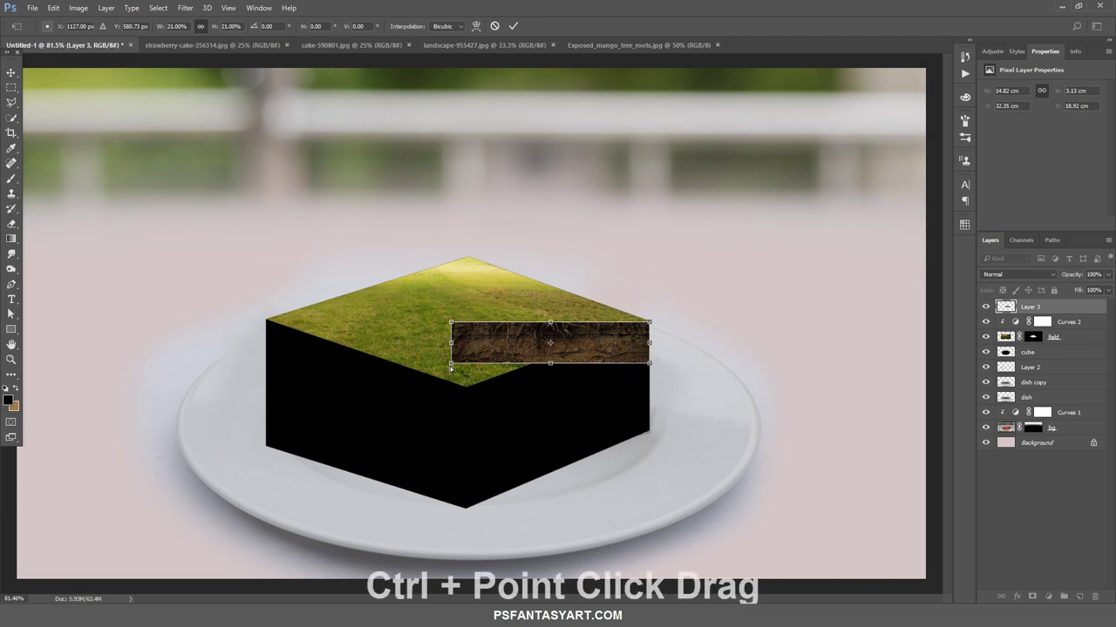
left_click_drag(451, 363, 468, 427)
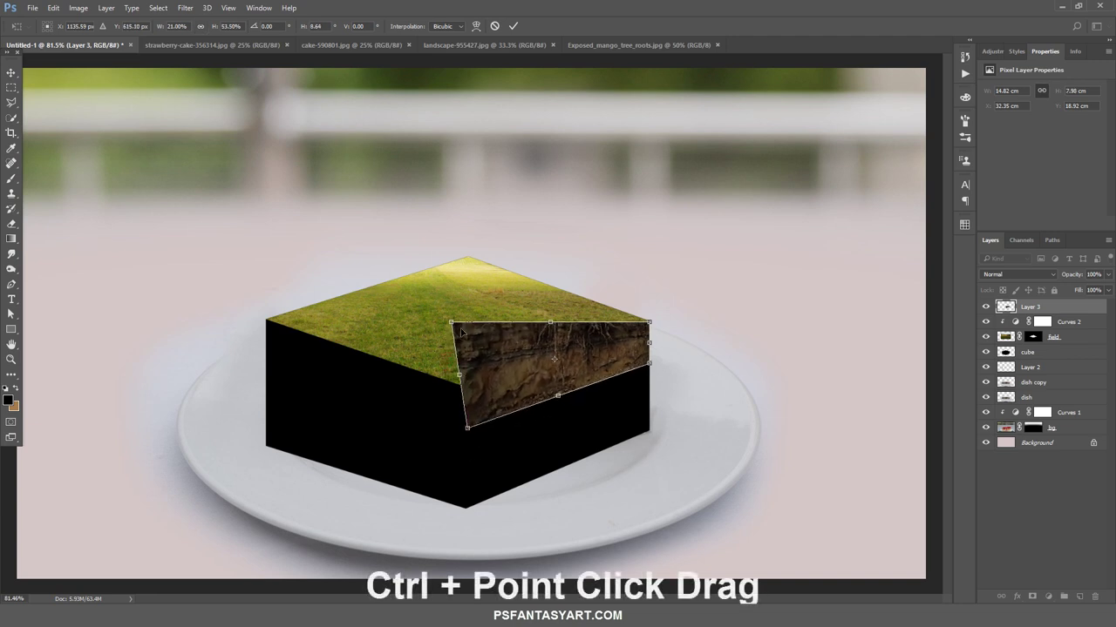
left_click_drag(451, 322, 469, 389)
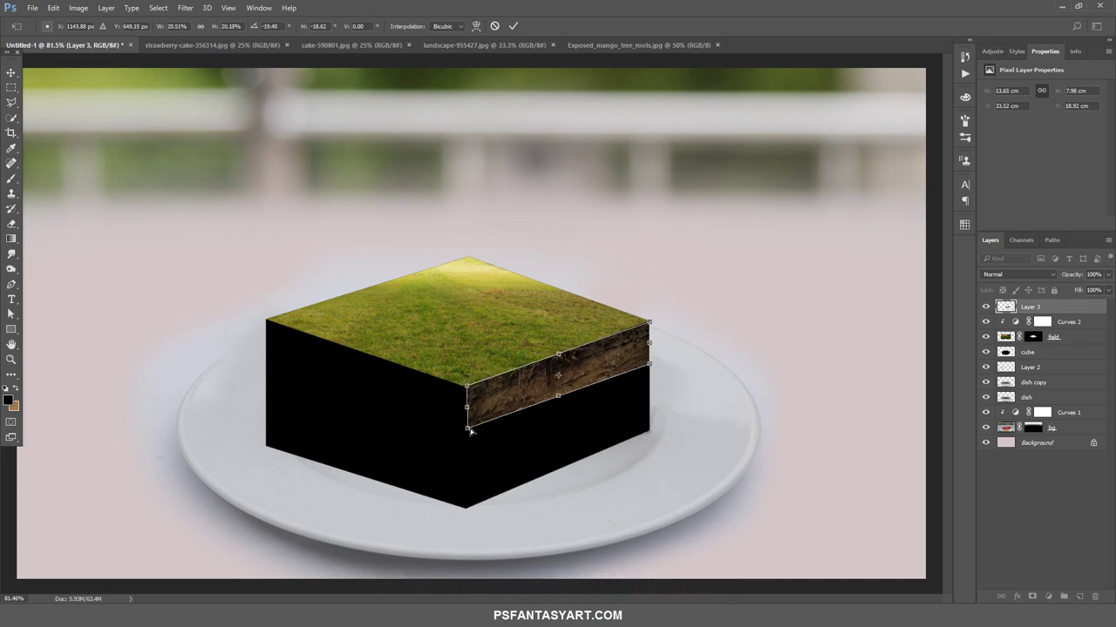
left_click_drag(468, 429, 468, 433)
left_click(513, 25)
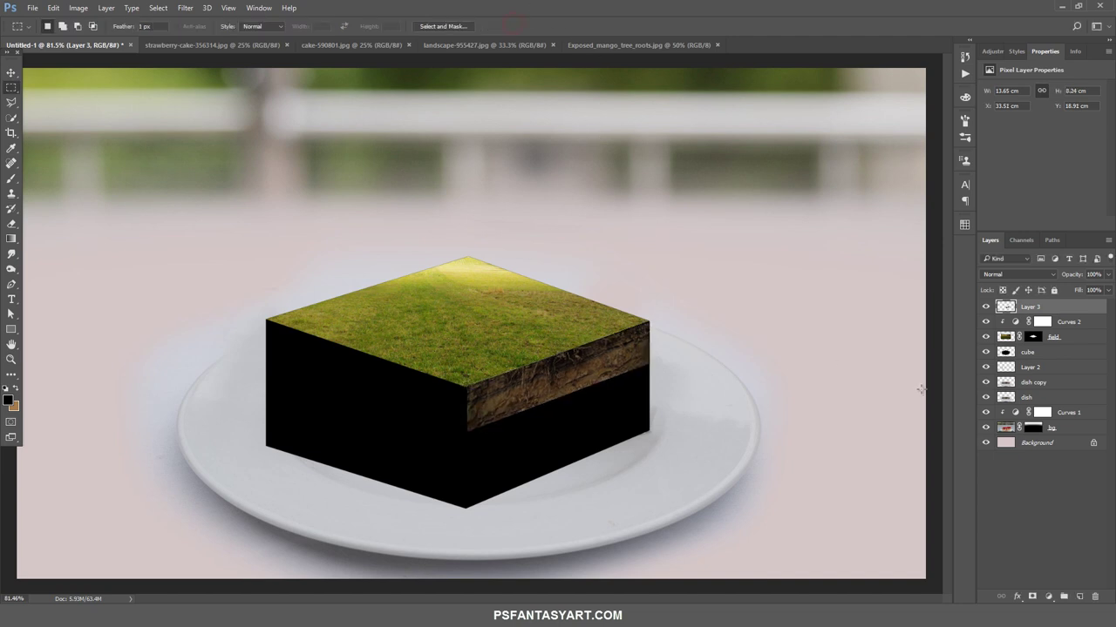
Move the right soil band below field and scale a second soil strip to 16%
left_click_drag(1057, 308, 1048, 350)
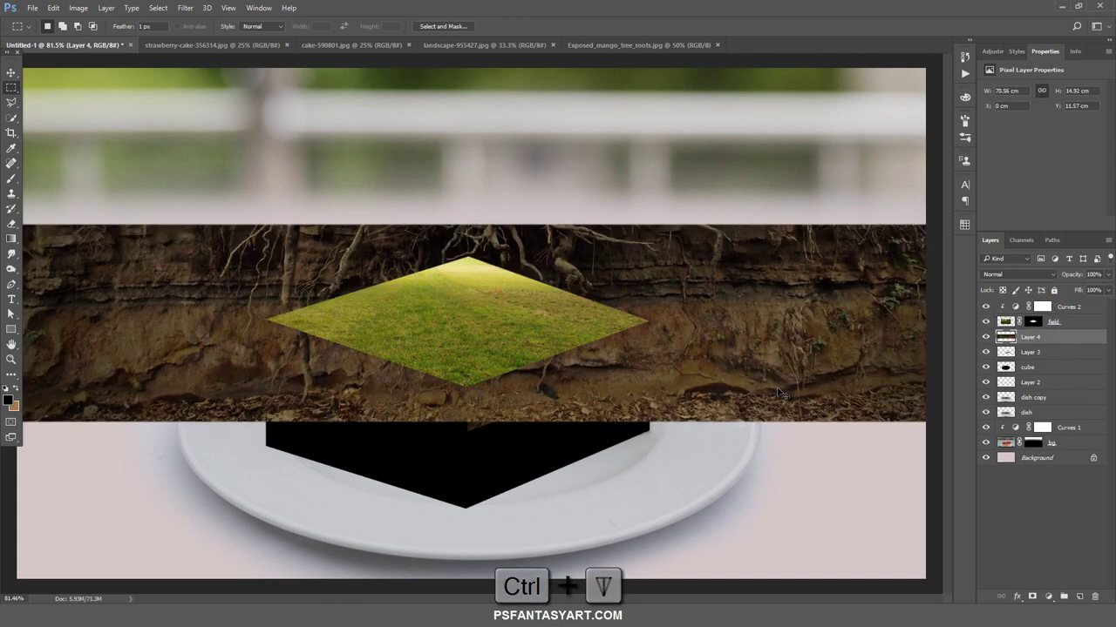
key("ctrl+t")
left_click(176, 26)
type("32")
key("Tab")
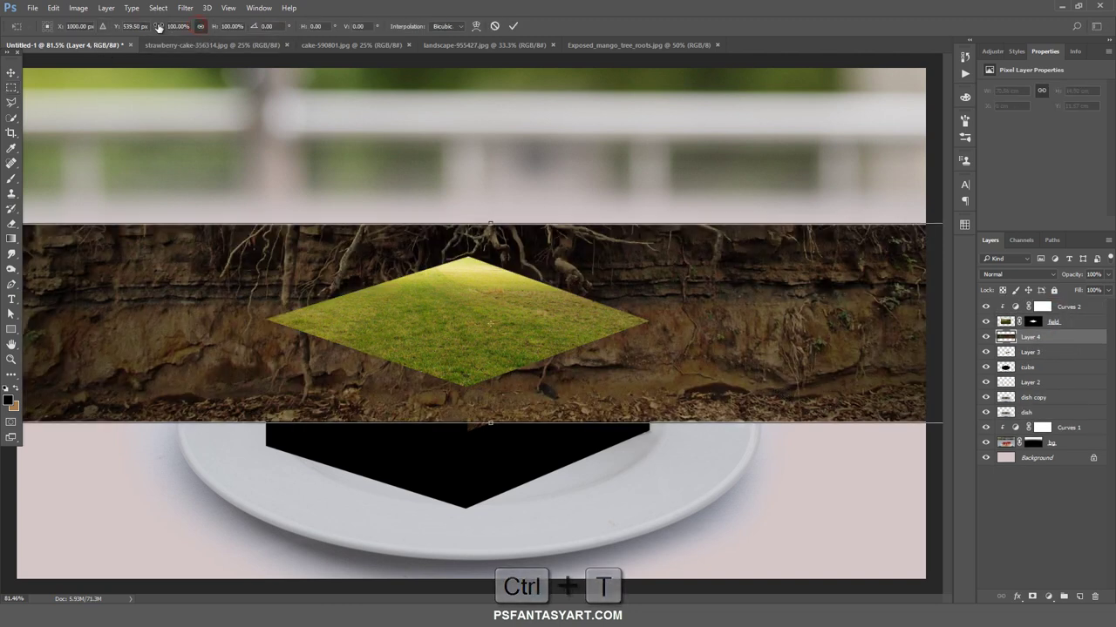
type("37")
left_click(177, 25)
type("16")
key("Tab")
type("16")
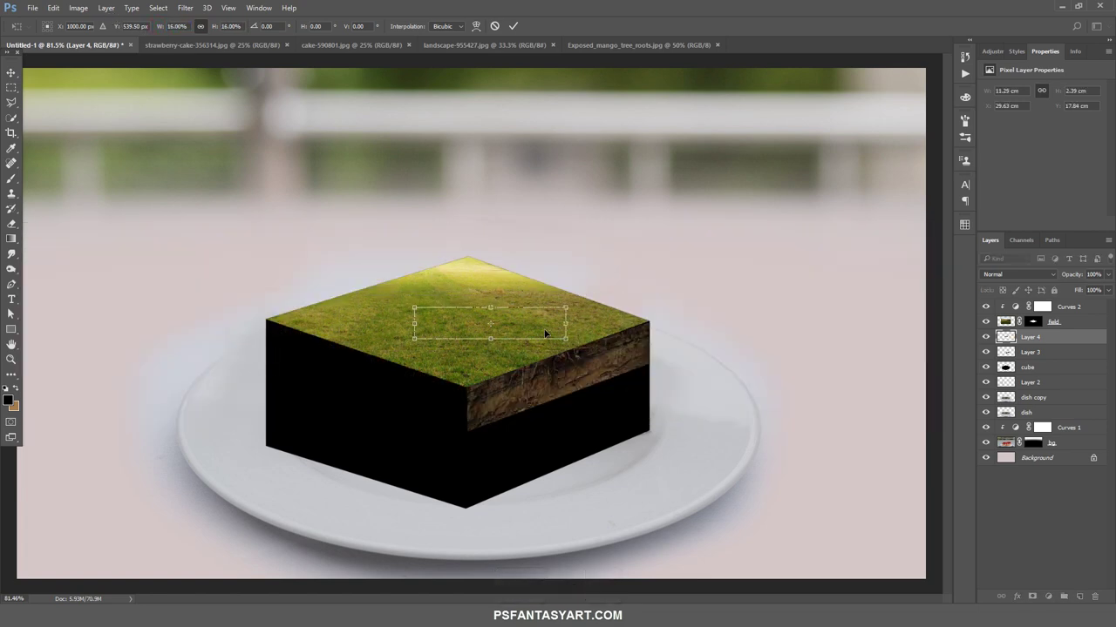
Distort the second soil strip into a thin band along the cube's left face
left_click_drag(545, 334, 418, 395)
left_click_drag(473, 369, 474, 338)
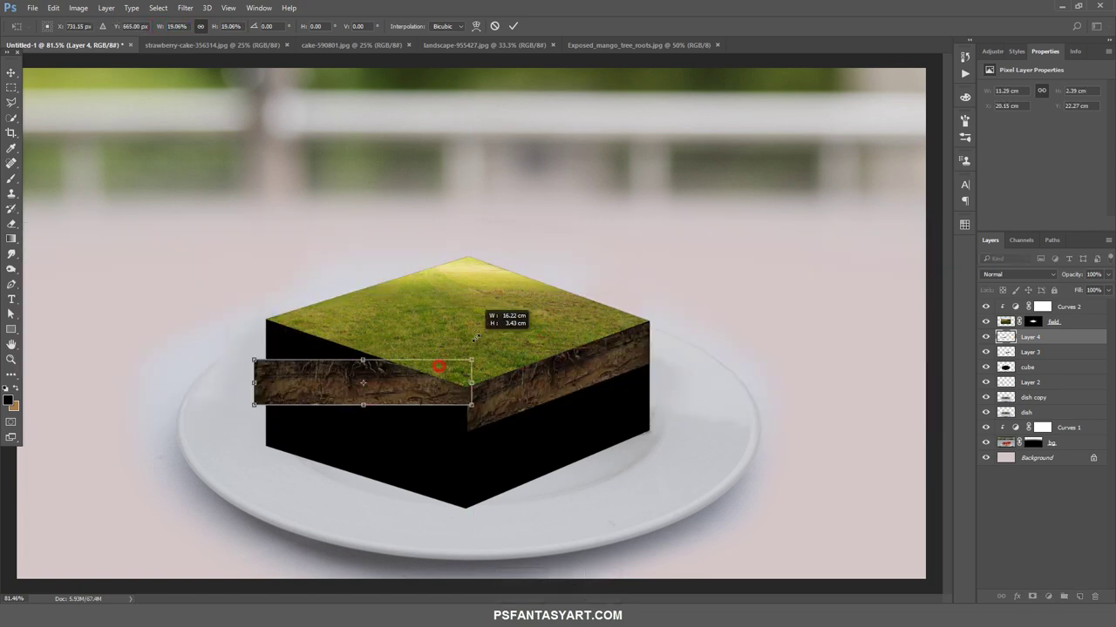
mouse_move(452, 403)
left_mouse_down()
mouse_move(455, 418)
mouse_move(467, 386)
left_mouse_up()
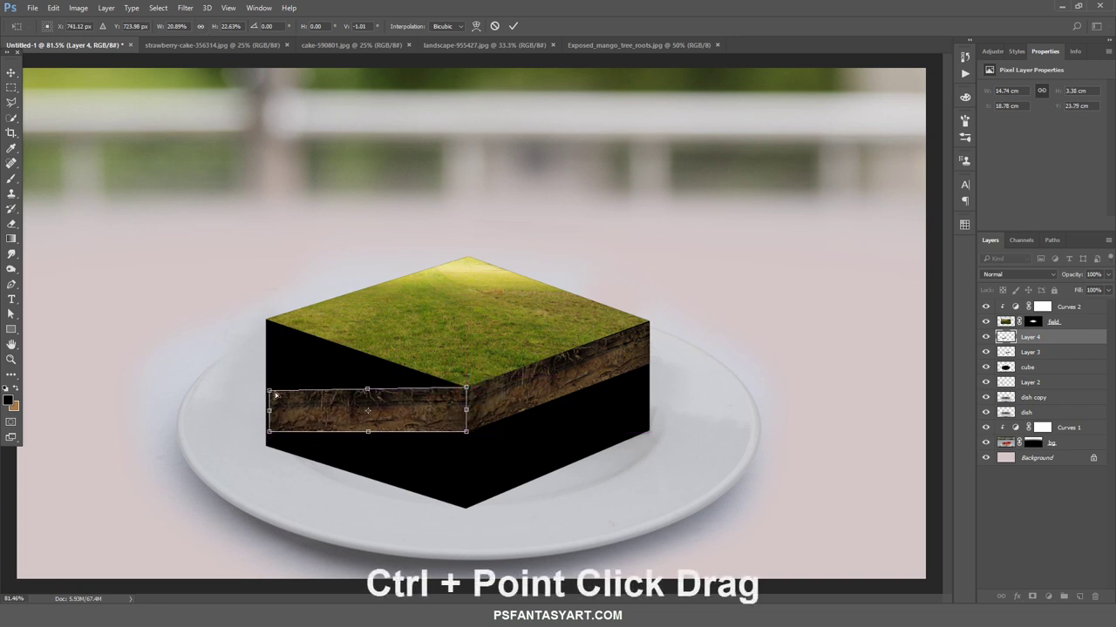
left_click_drag(261, 372, 264, 339)
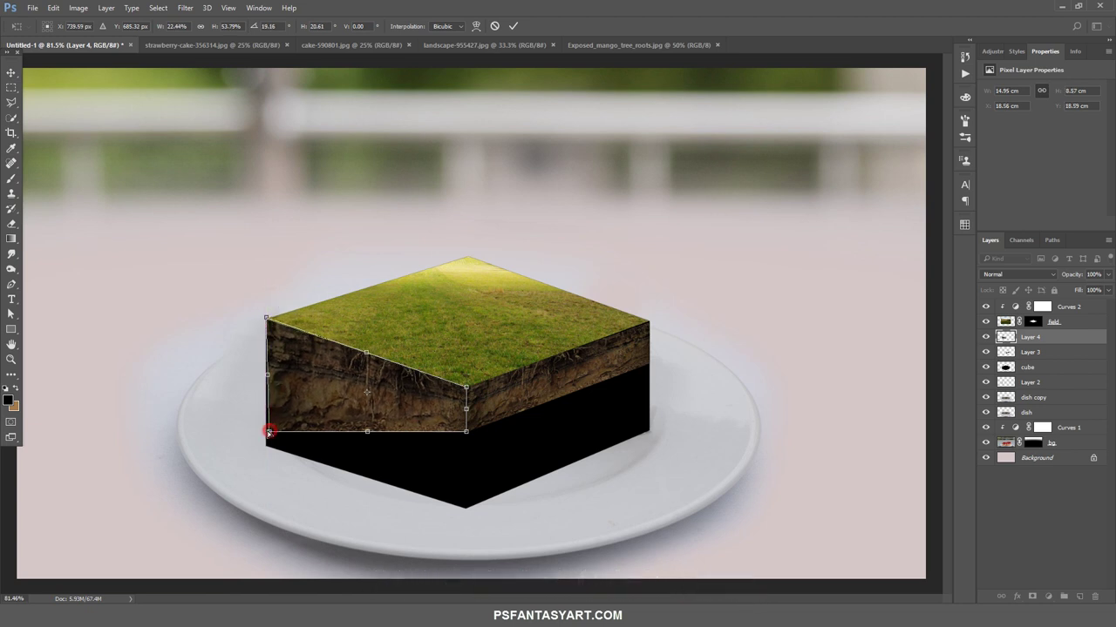
left_click_drag(269, 431, 265, 364)
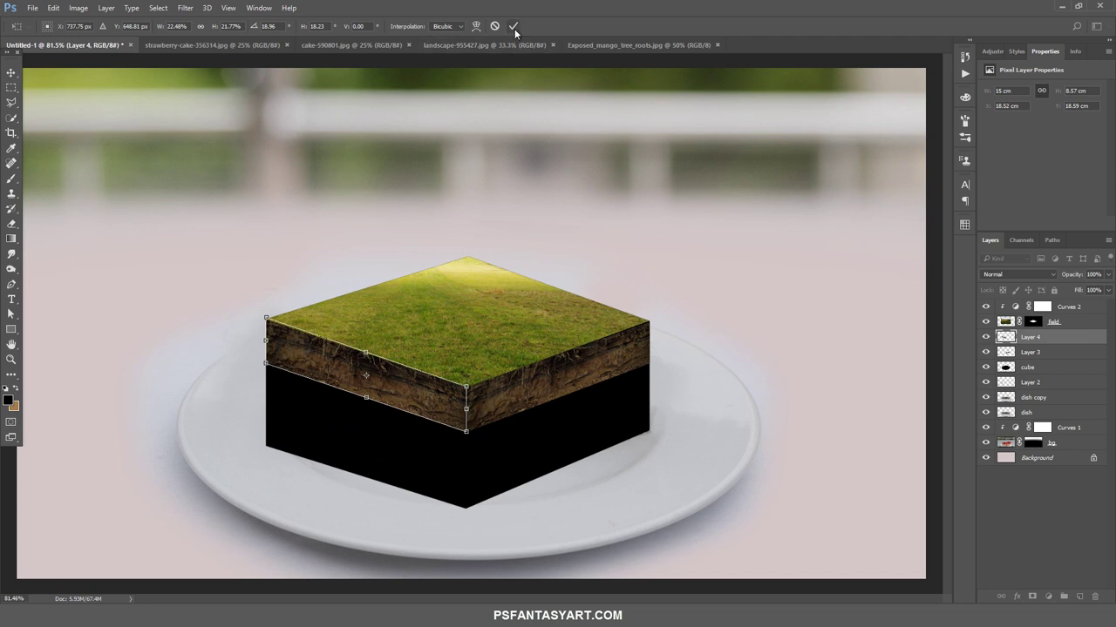
left_click(513, 27)
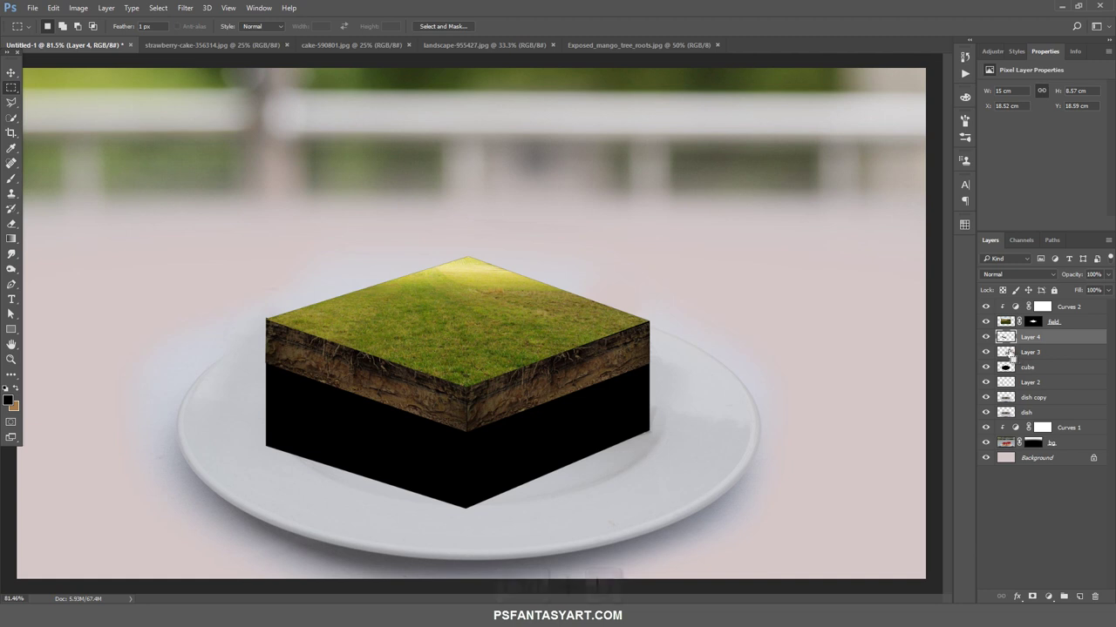
key("ctrl+u")
Set Saturation to -50 on both soil bands, Layer 4 and Layer 3
left_click(851, 259)
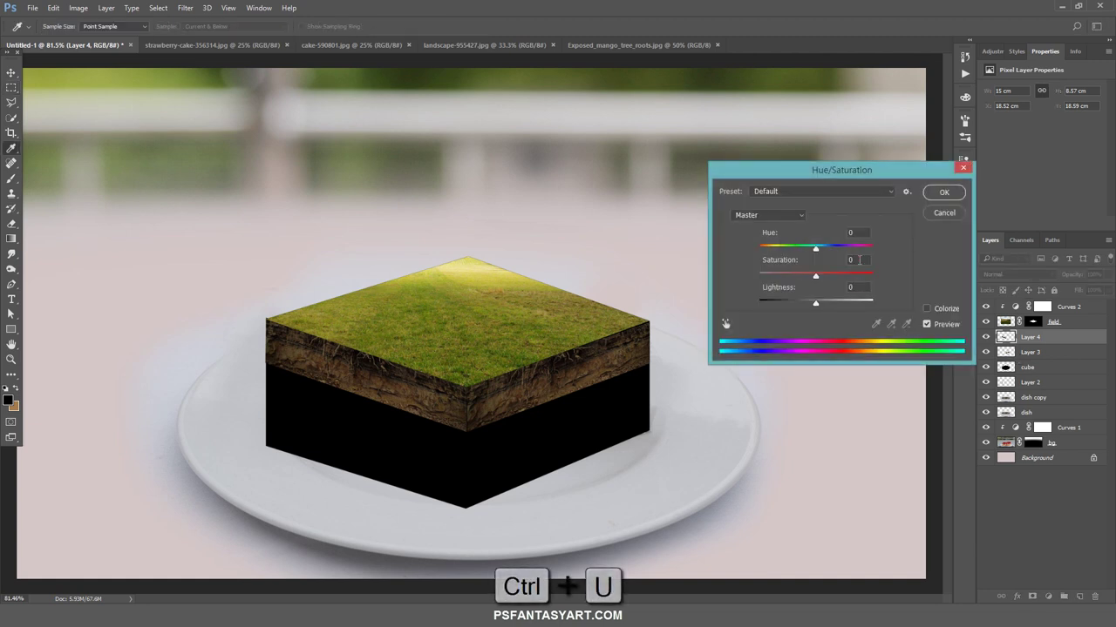
type("-50")
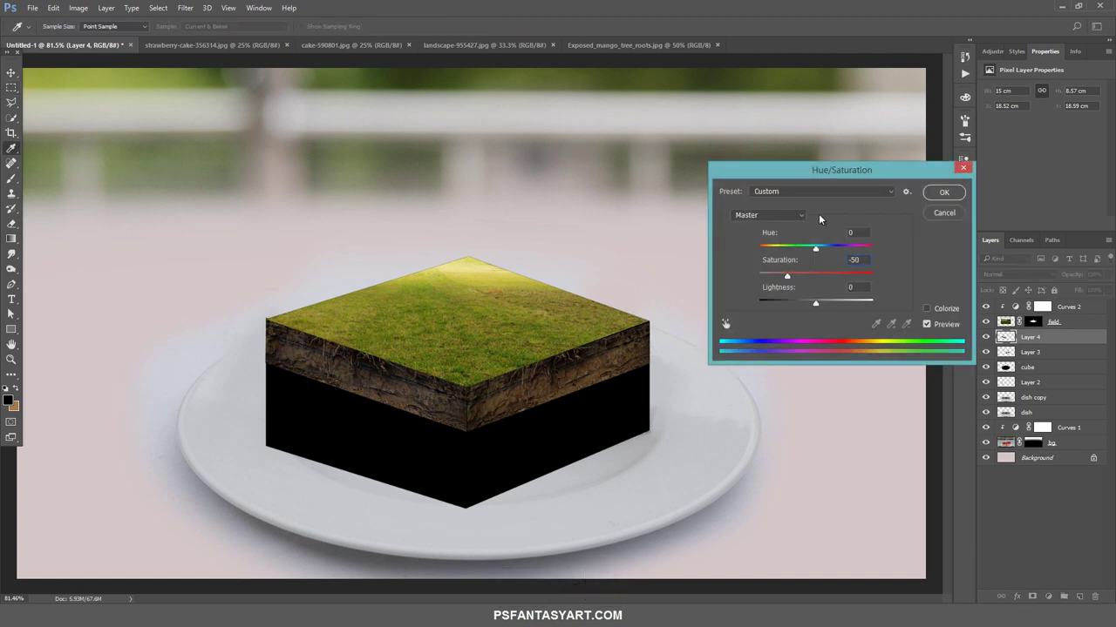
left_click(942, 193)
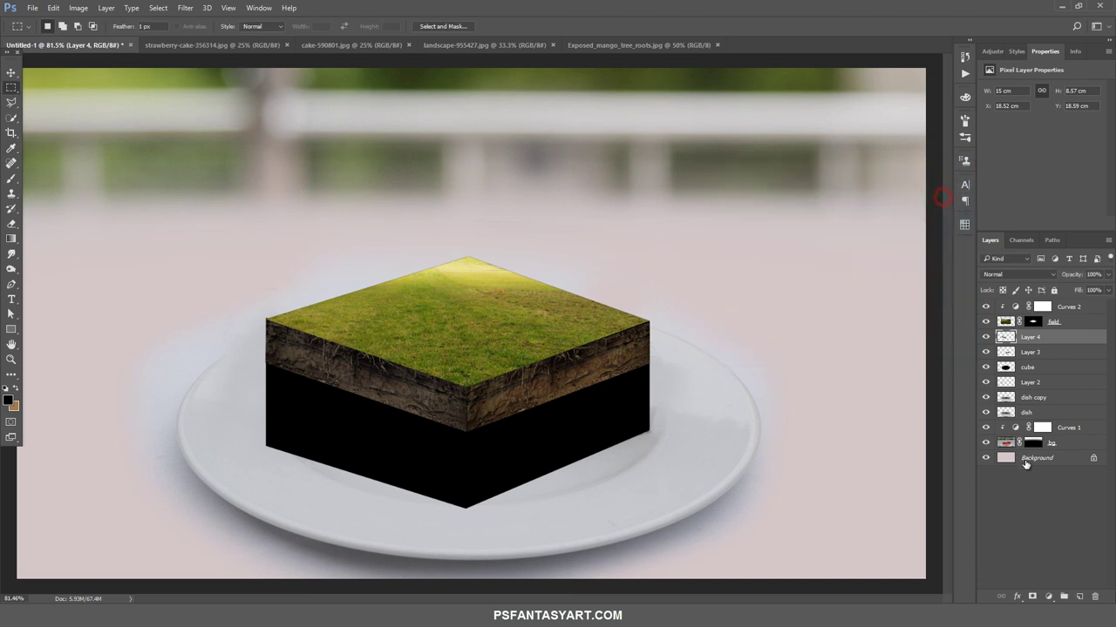
left_click(1007, 352)
key("ctrl+u")
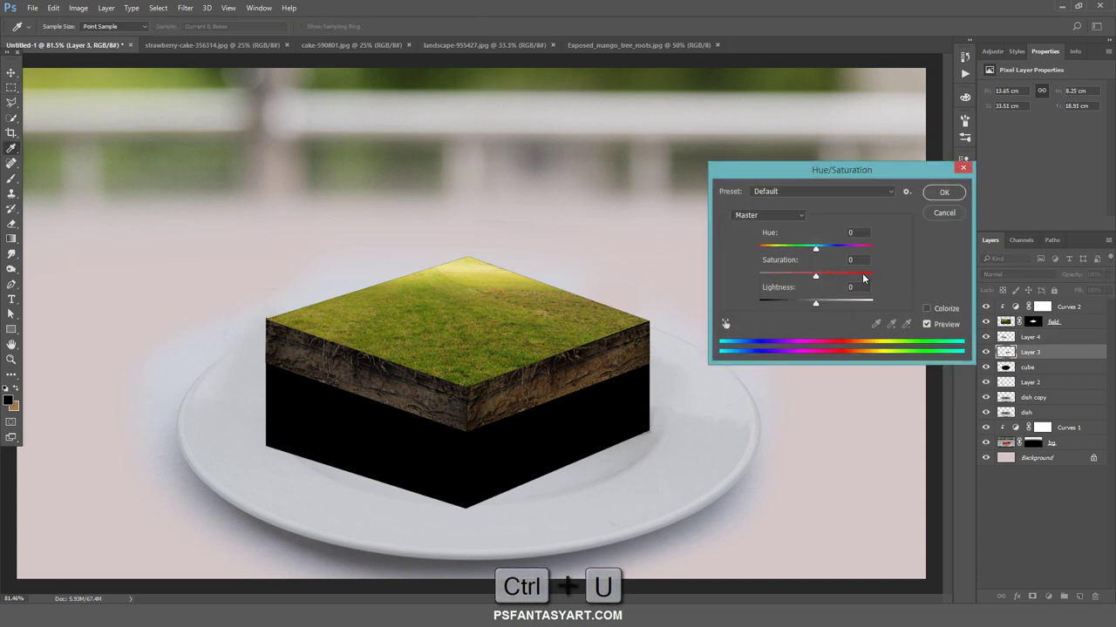
type("50")
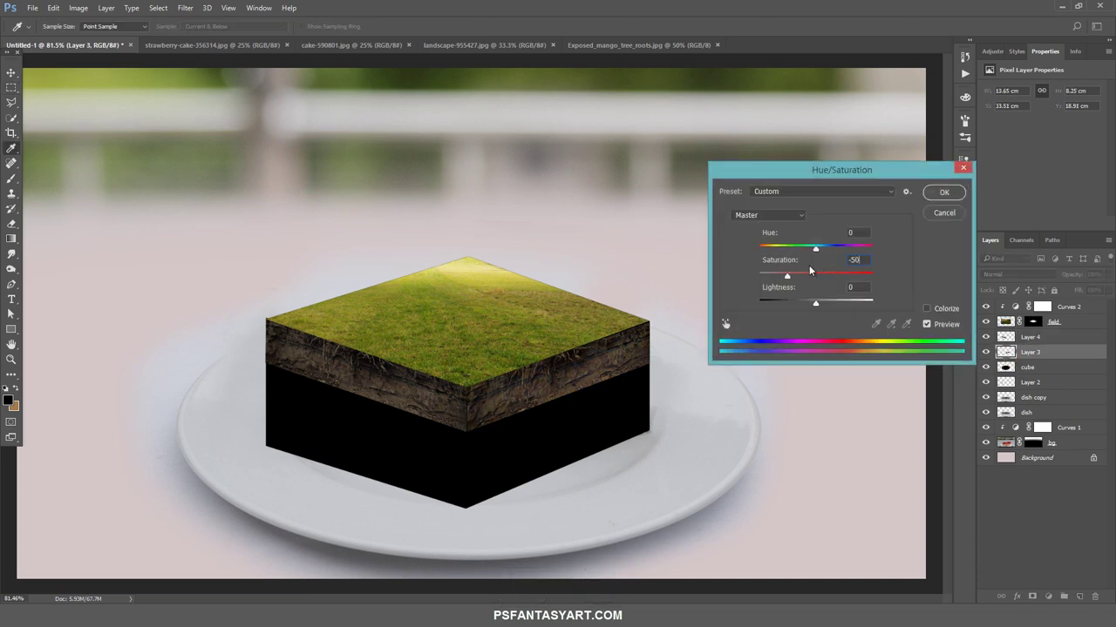
key("Return")
Group the two soil layers and name the group 'soil'
key("m")
key("ctrl+g")
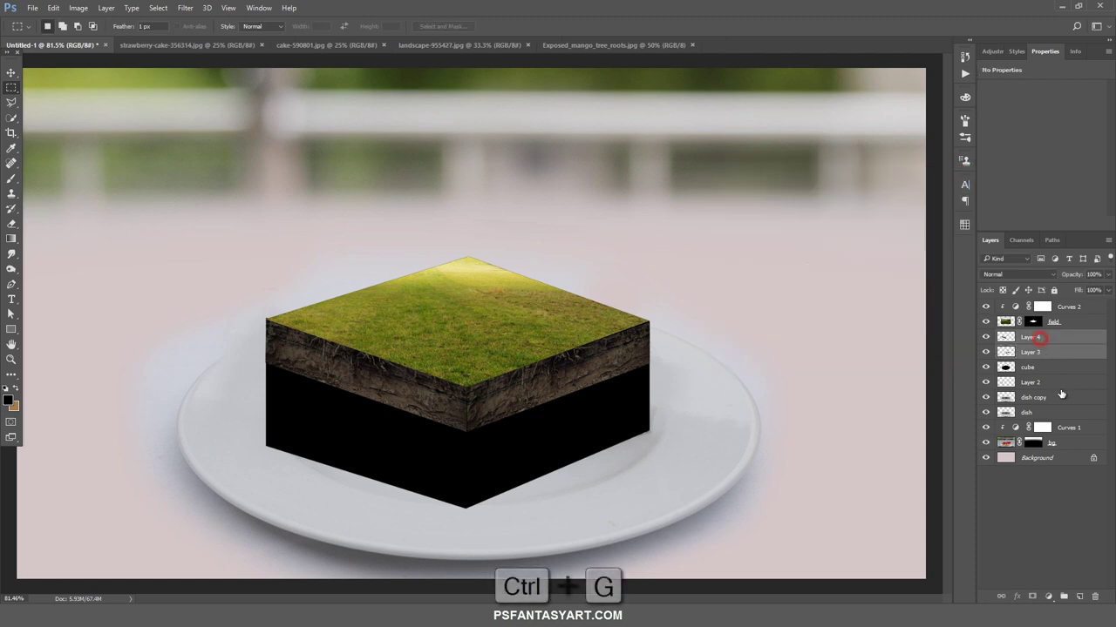
double_click(1029, 340)
type("soil")
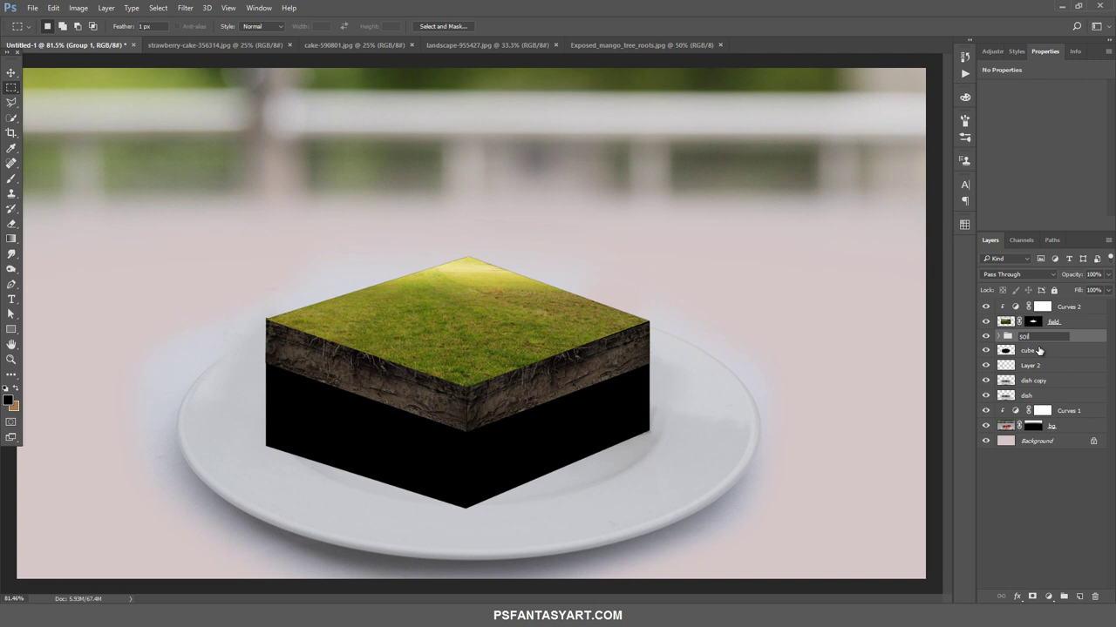
key("Return")
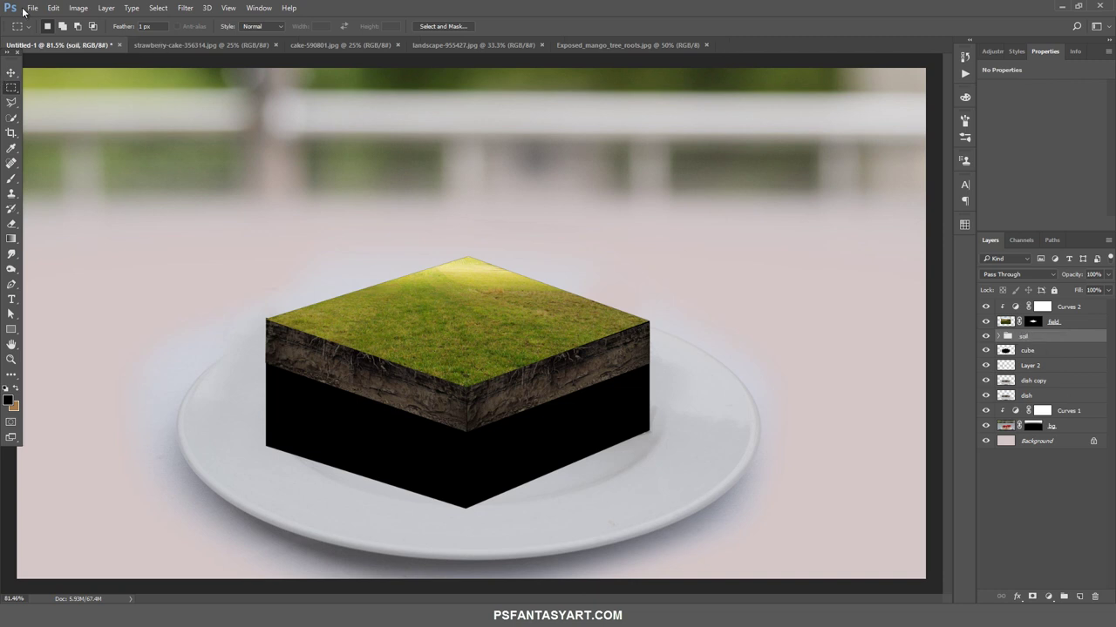
Open the sedimentation-449910 stone photo
left_click(32, 7)
left_click(43, 31)
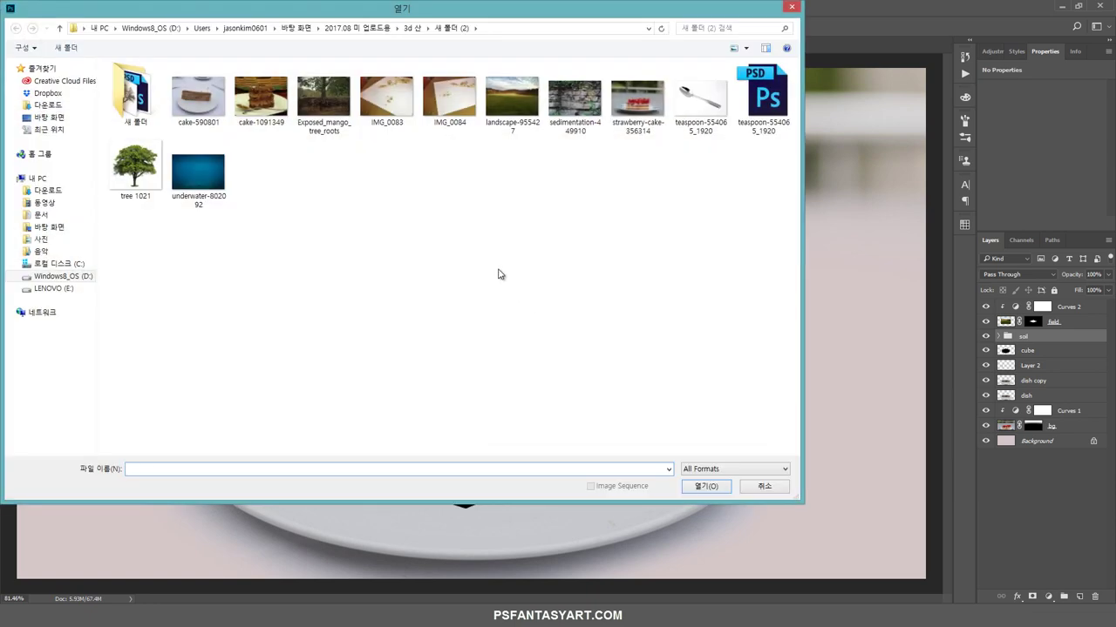
left_click(566, 100)
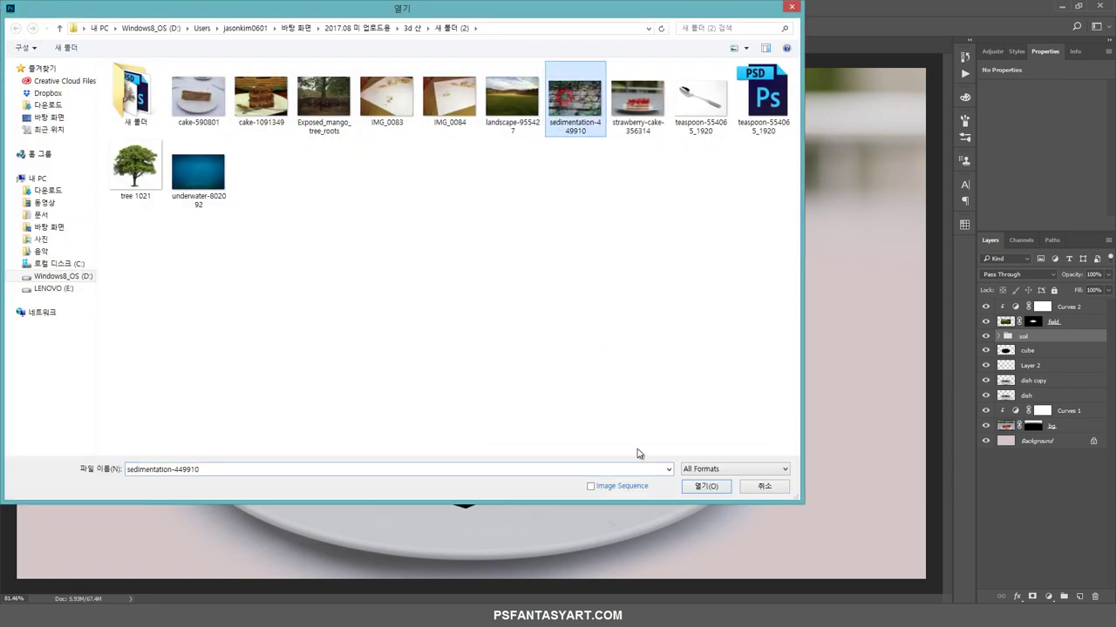
left_click(702, 492)
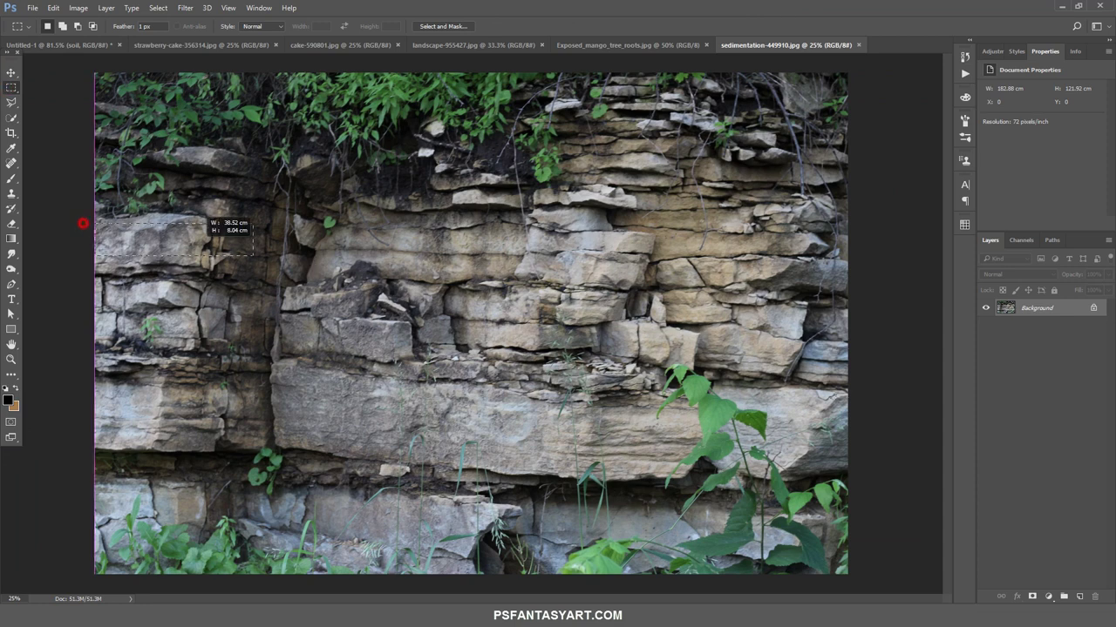
Copy a wide horizontal band of rock strata and paste it into the Untitled-1 composite
left_click_drag(83, 224, 946, 466)
key("ctrl+c")
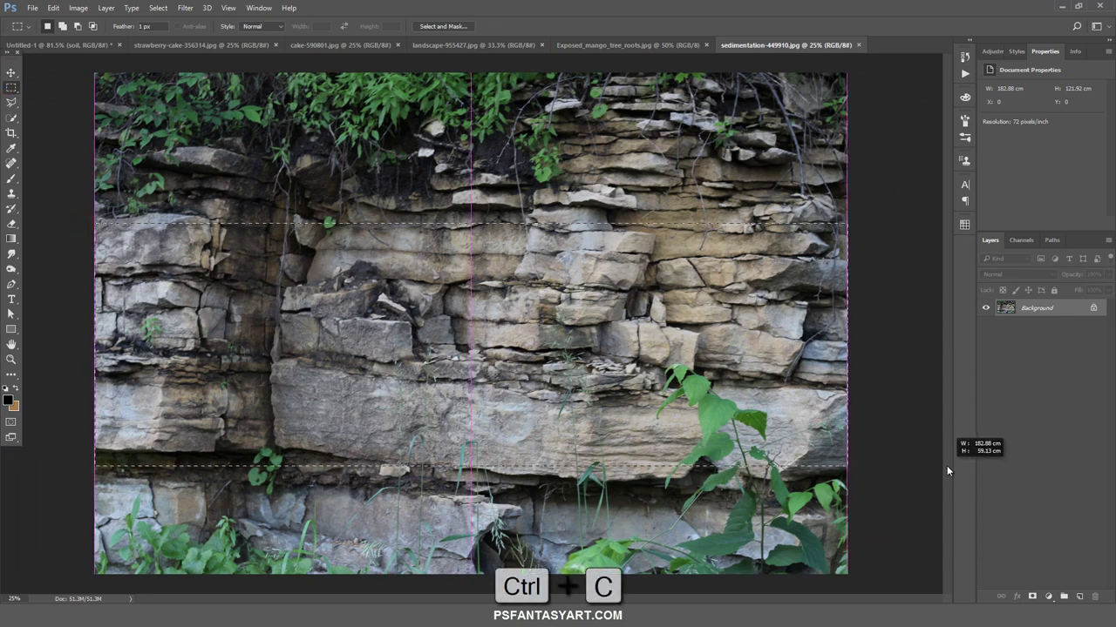
left_click(25, 45)
key("ctrl+v")
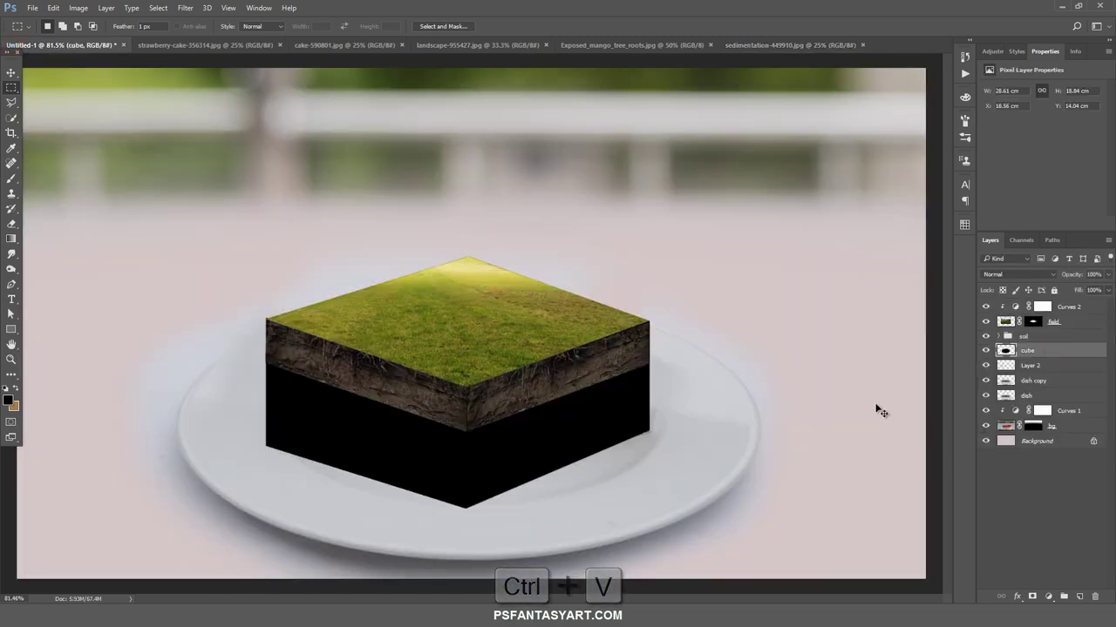
Scale the pasted stone band down to a small strip and move it onto the cube's right face
key("ctrl+t")
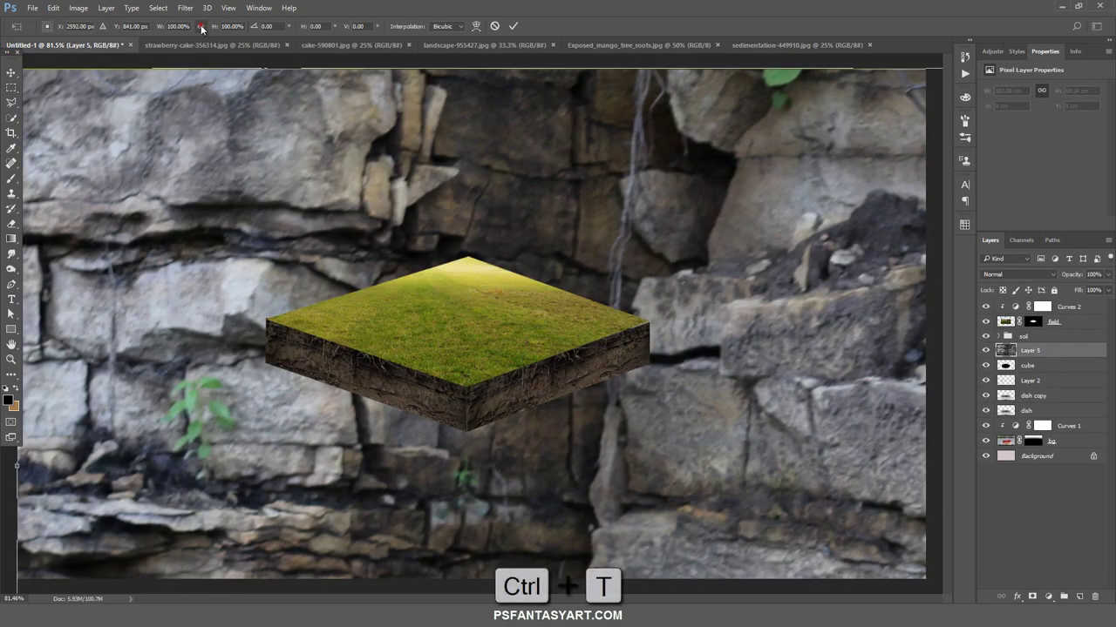
left_click(200, 26)
left_click_drag(16, 465, 741, 465)
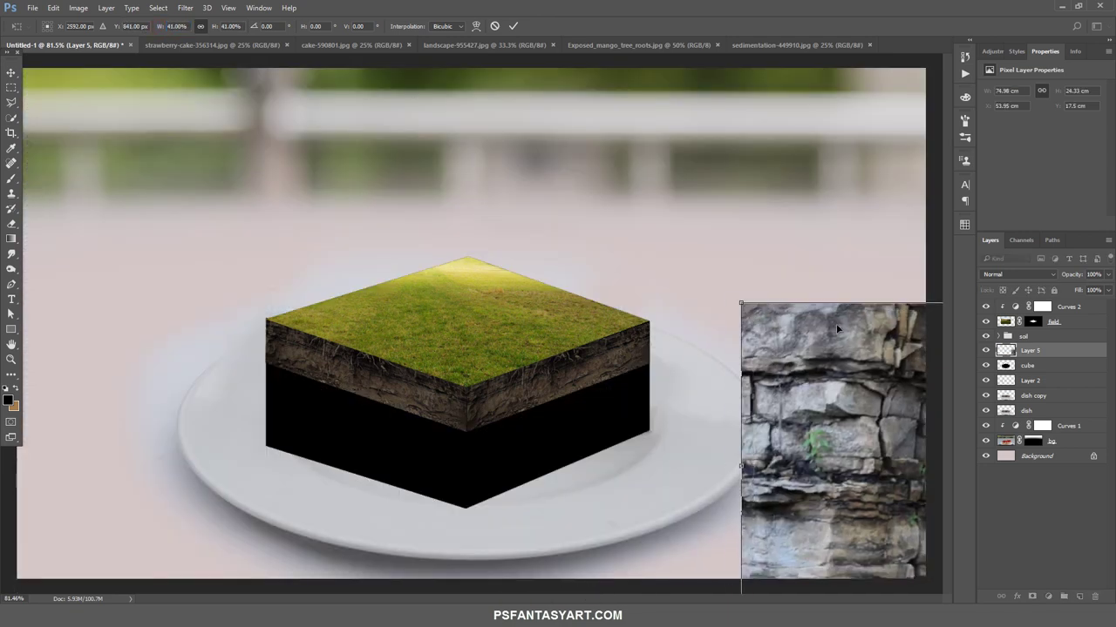
key("ctrl+z")
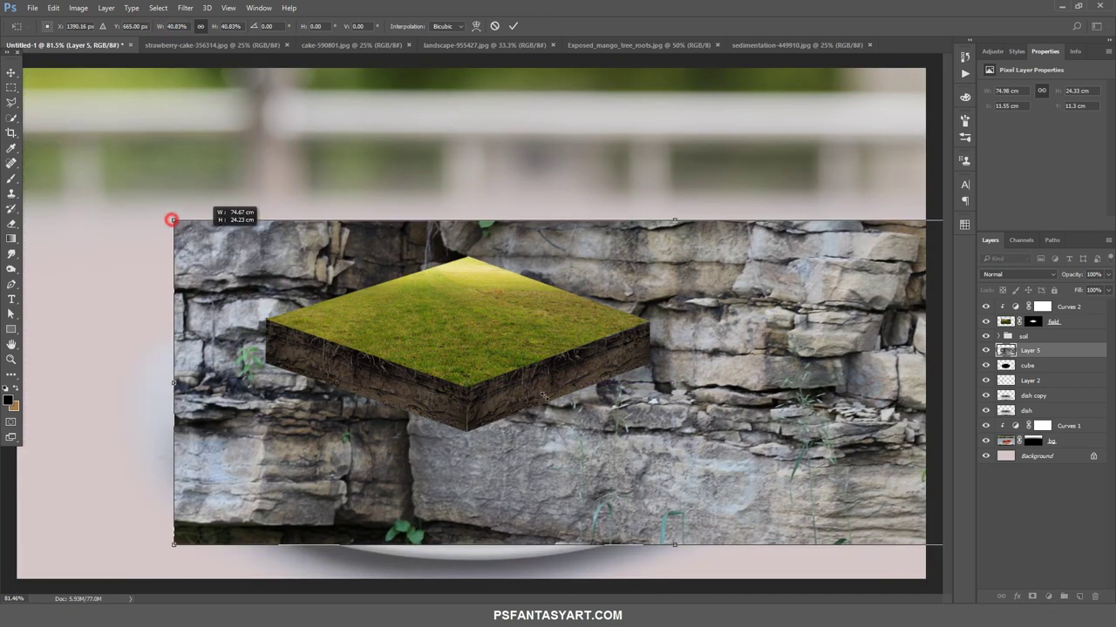
left_click_drag(172, 218, 567, 406)
mouse_move(728, 389)
left_mouse_down()
mouse_move(615, 420)
mouse_move(638, 375)
left_mouse_up()
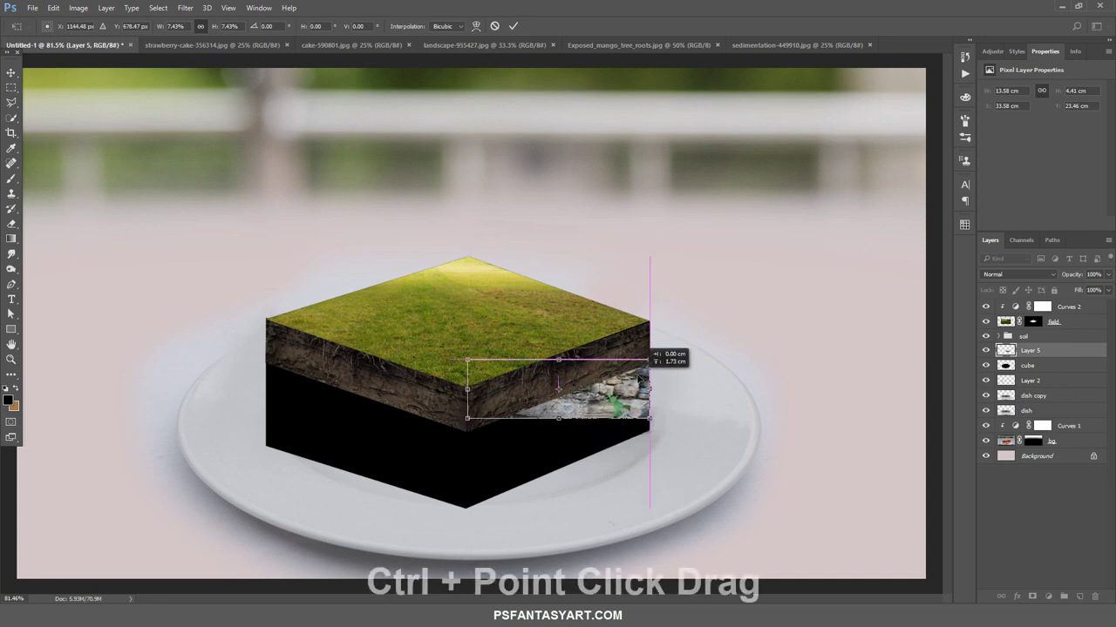
Distort the stone strip's corners to follow the right face beneath the soil band, and apply
left_click_drag(468, 419, 466, 470)
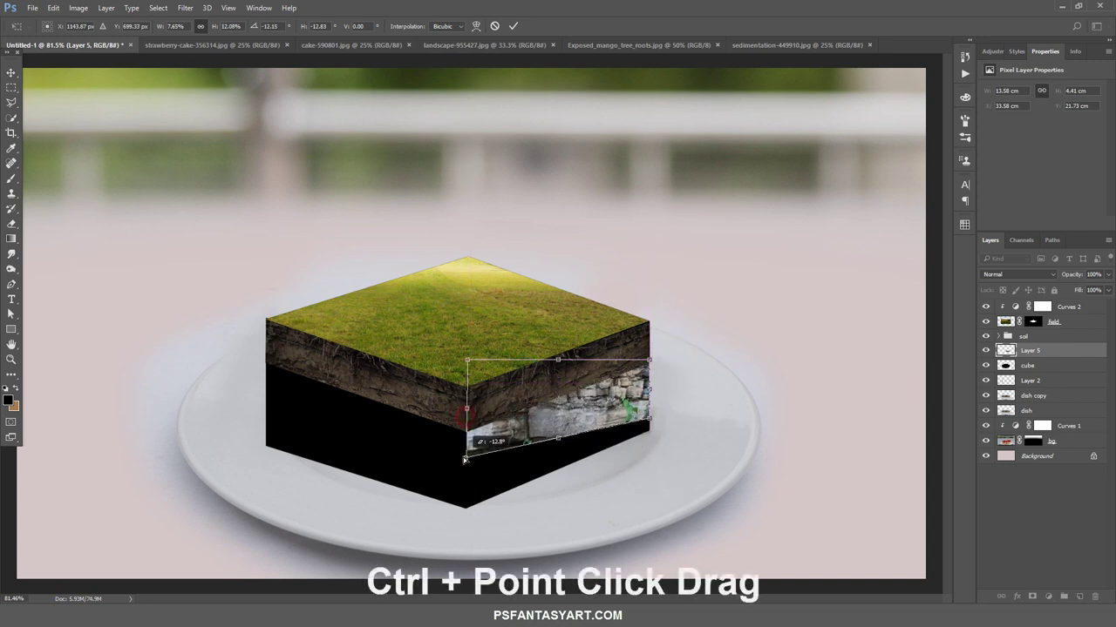
left_click_drag(468, 360, 468, 429)
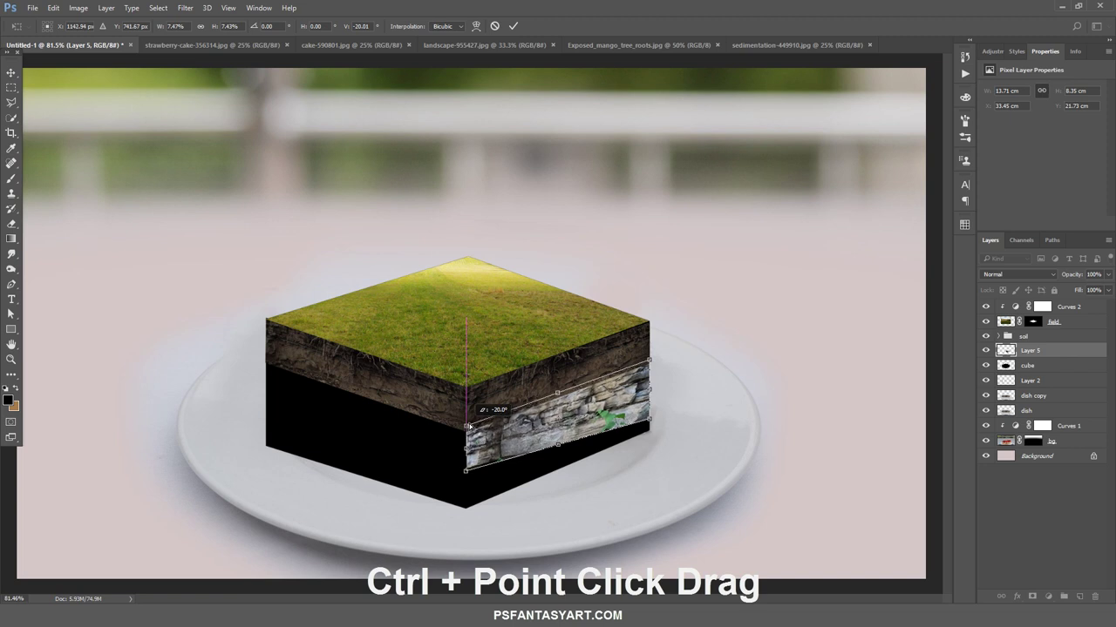
left_click_drag(649, 423, 650, 398)
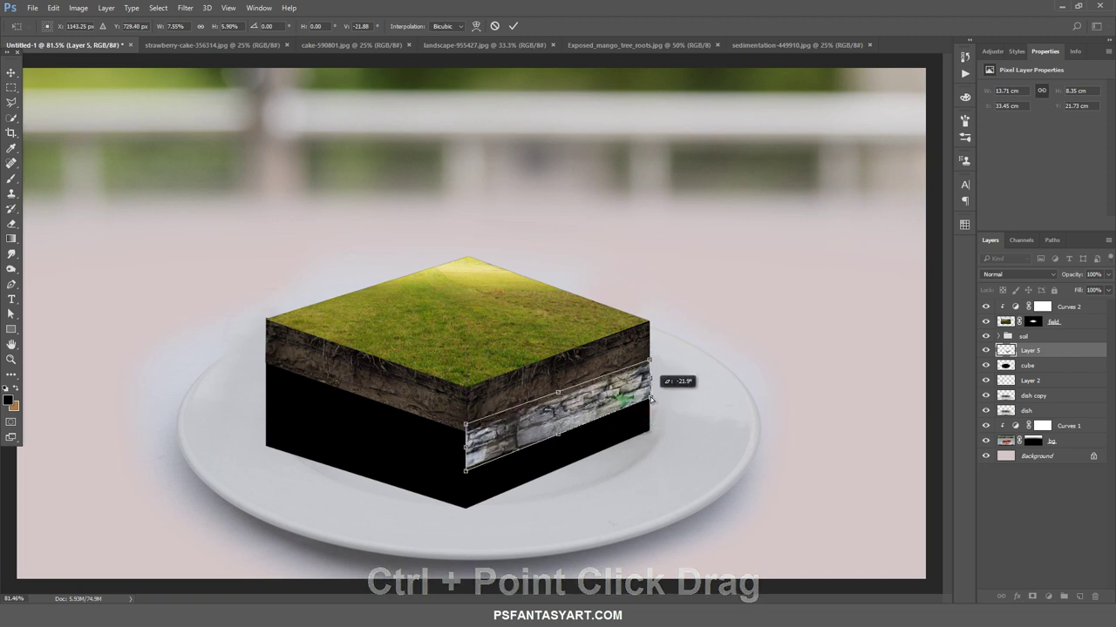
left_click_drag(467, 472, 466, 471)
left_click_drag(613, 400, 611, 400)
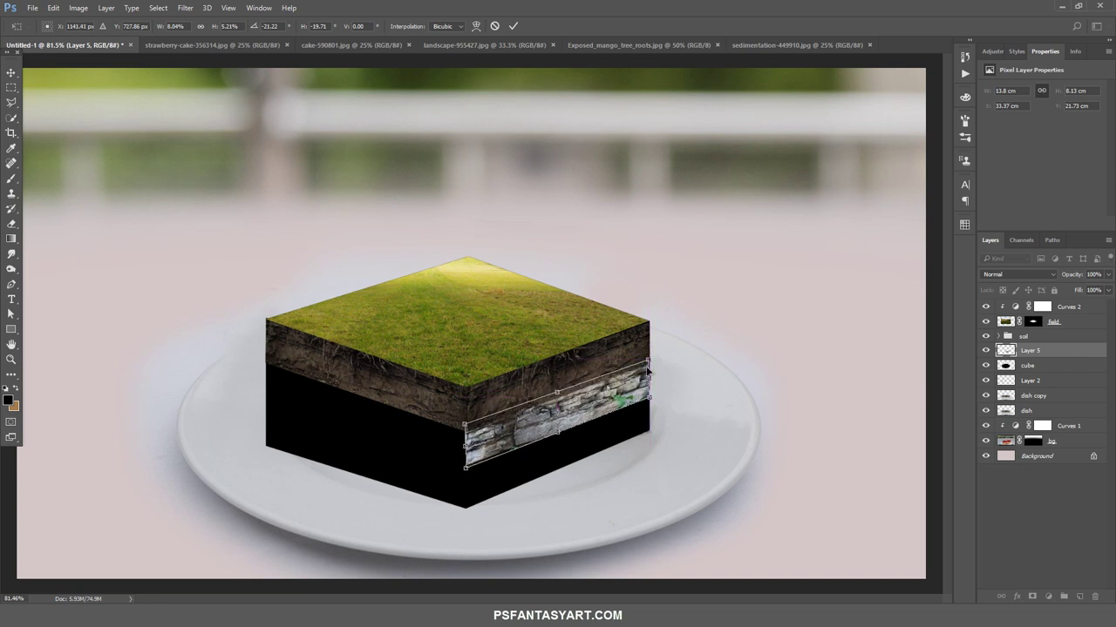
left_click_drag(649, 358, 650, 355)
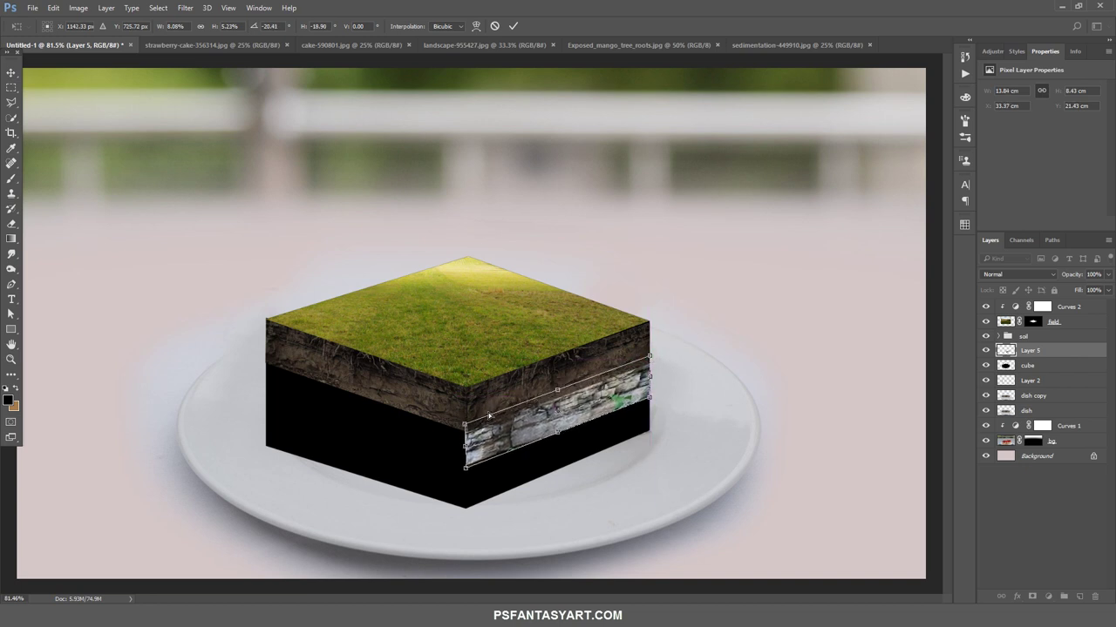
left_click_drag(466, 425, 466, 448)
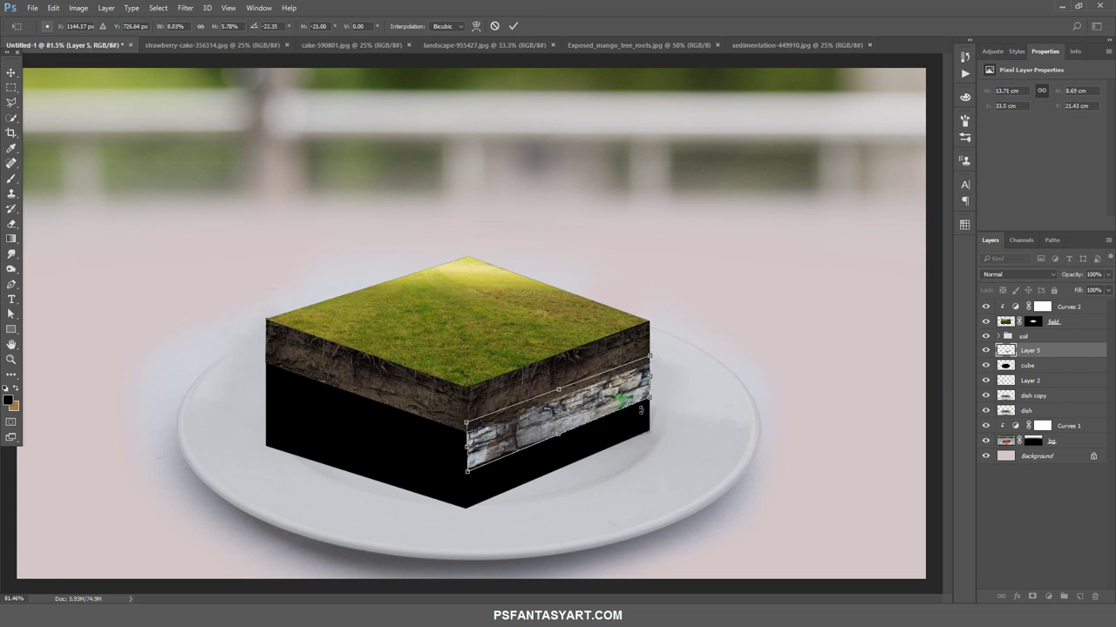
left_click_drag(649, 397, 651, 394)
left_click(513, 26)
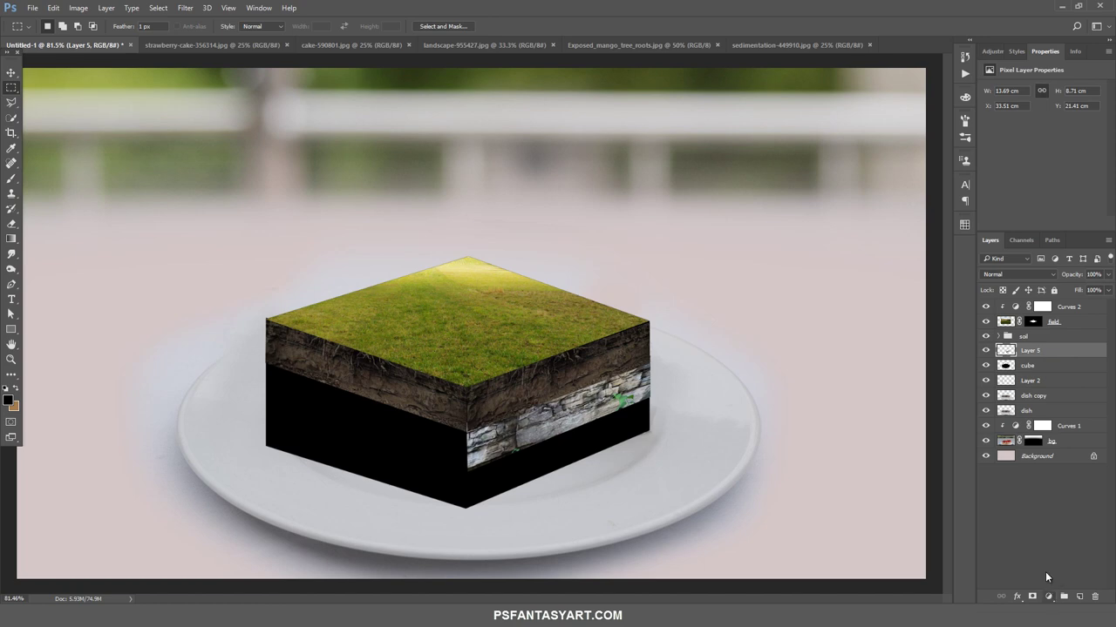
Paste another stone band as Layer 6, shrink it to about 8%, and place it on the cube's left face
key("ctrl+v")
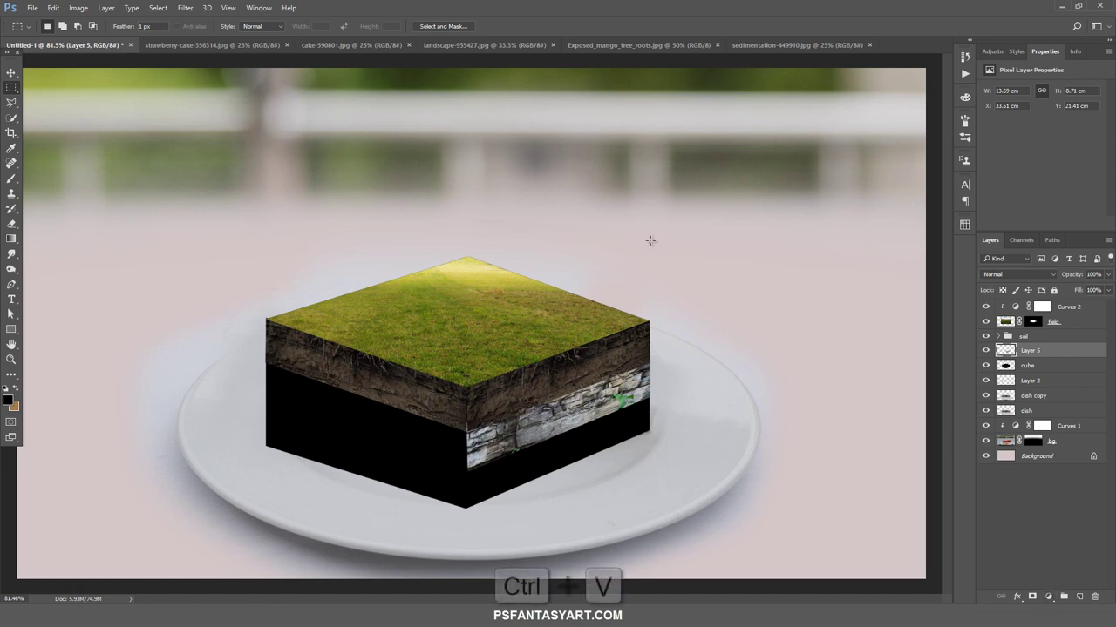
key("ctrl+t")
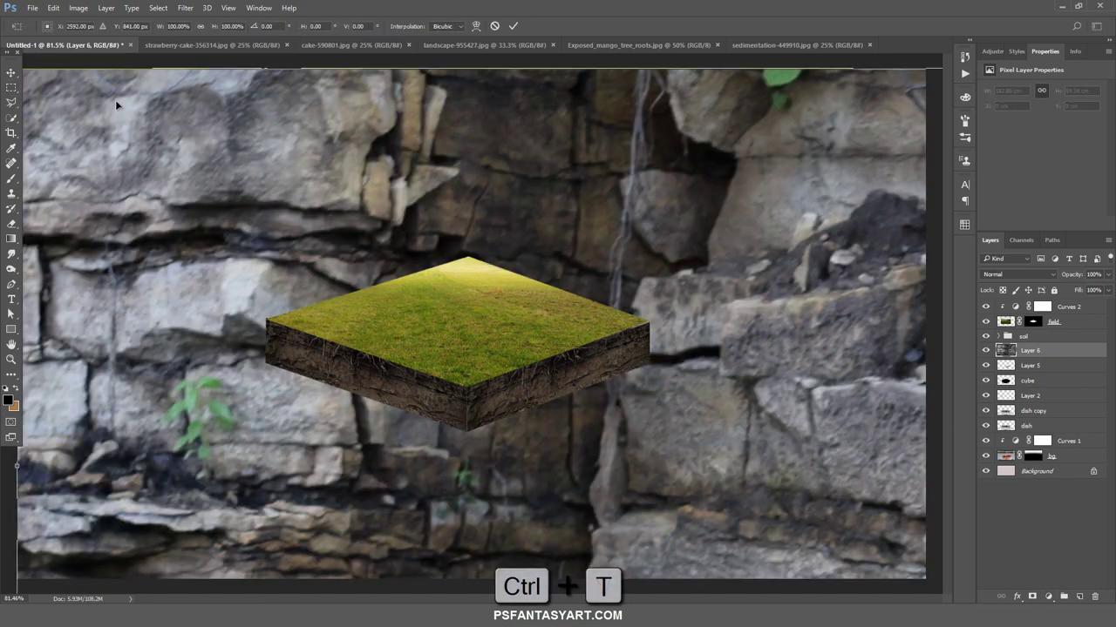
left_click_drag(17, 465, 913, 466)
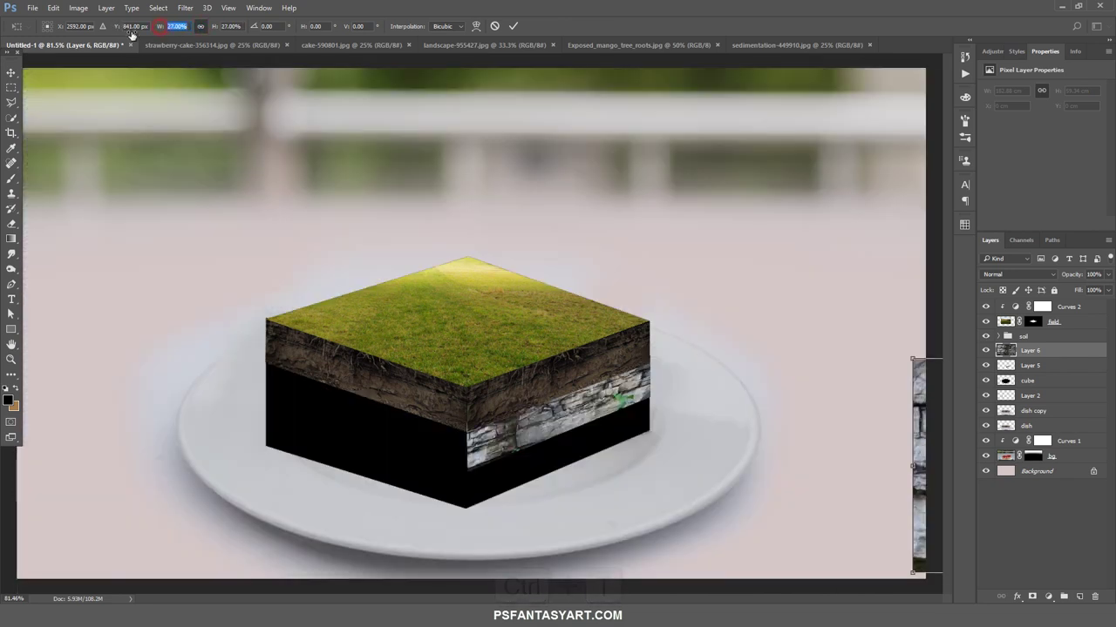
left_click_drag(932, 422, 160, 300)
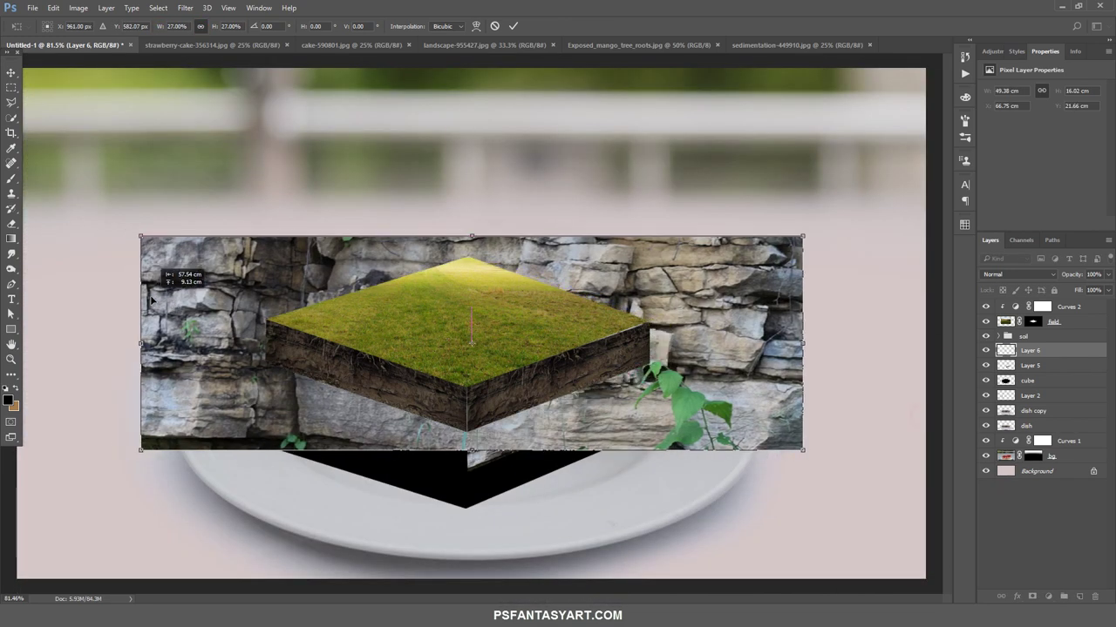
left_click_drag(142, 234, 364, 303)
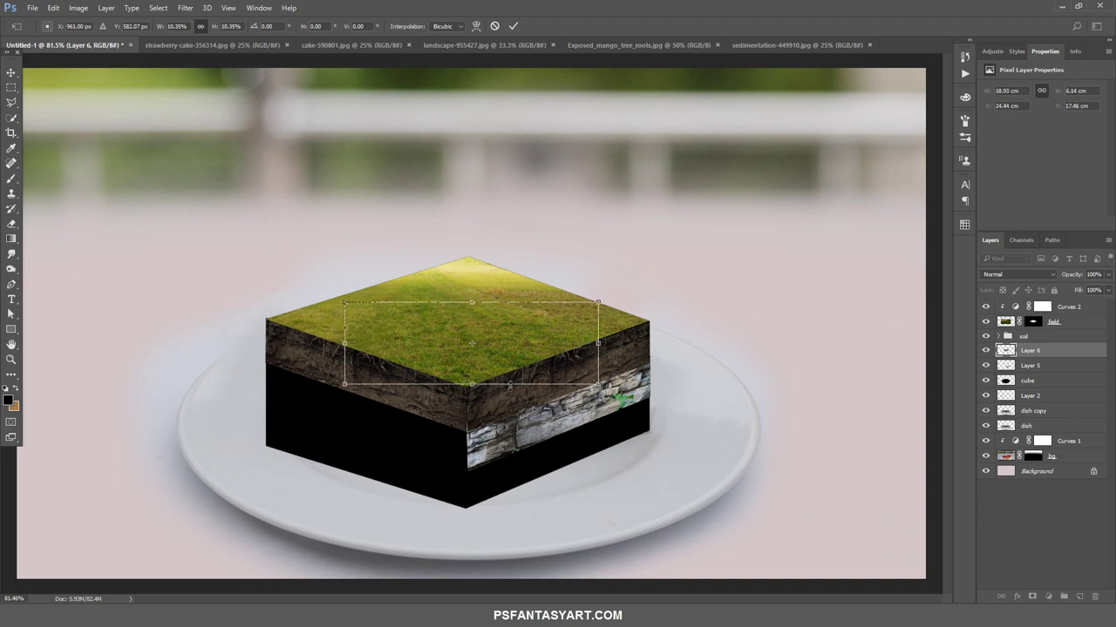
left_click_drag(539, 376, 401, 449)
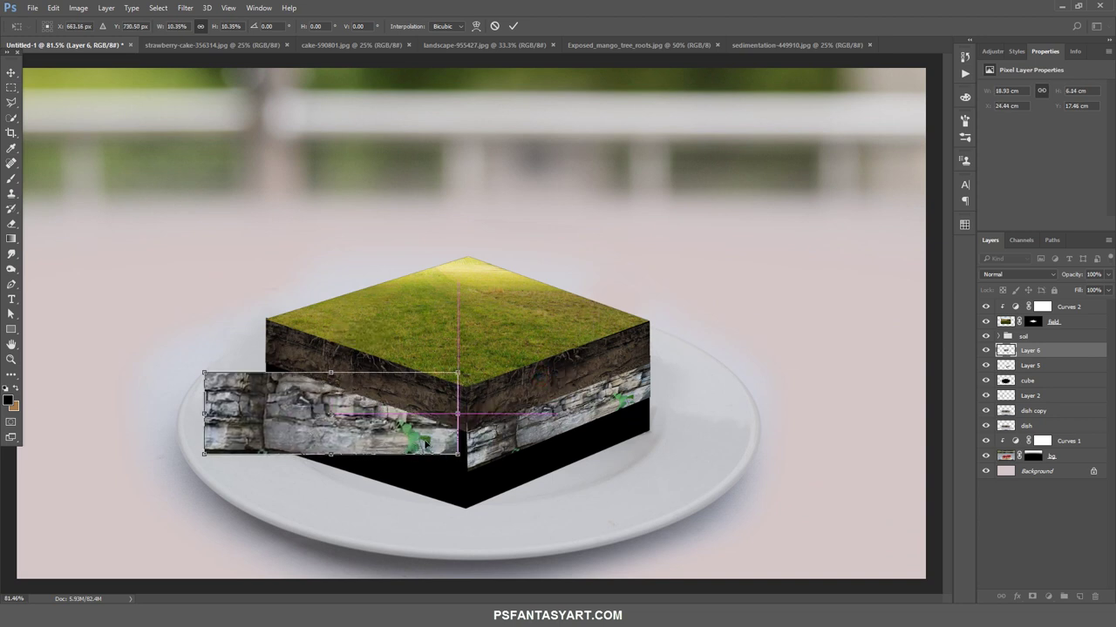
left_click_drag(445, 427, 454, 436)
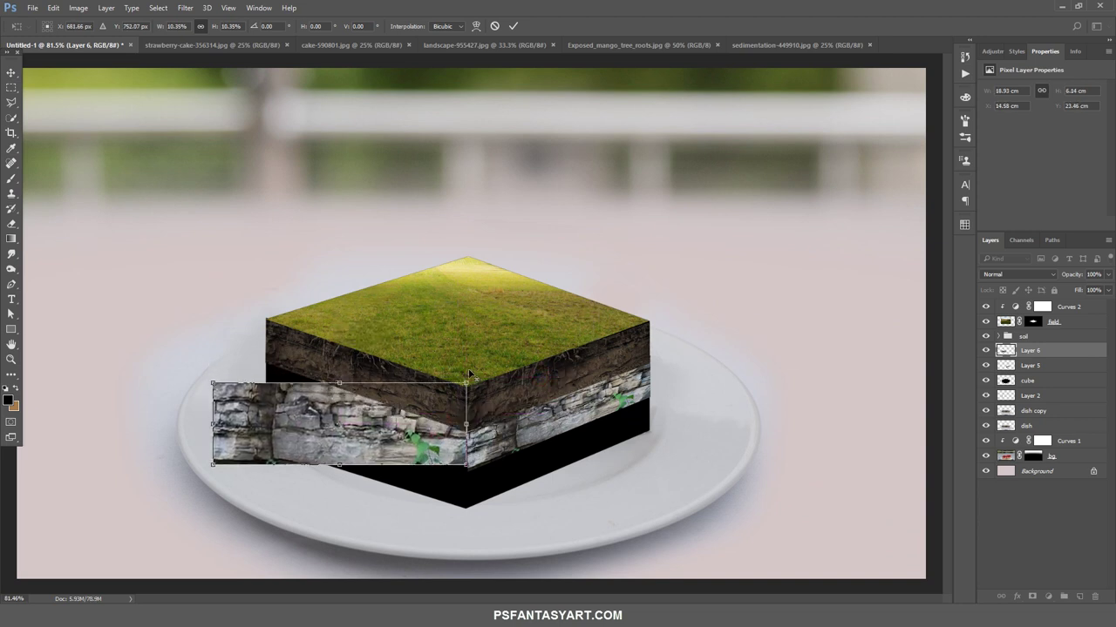
mouse_move(467, 384)
left_mouse_down()
mouse_move(440, 392)
mouse_move(450, 468)
left_mouse_up()
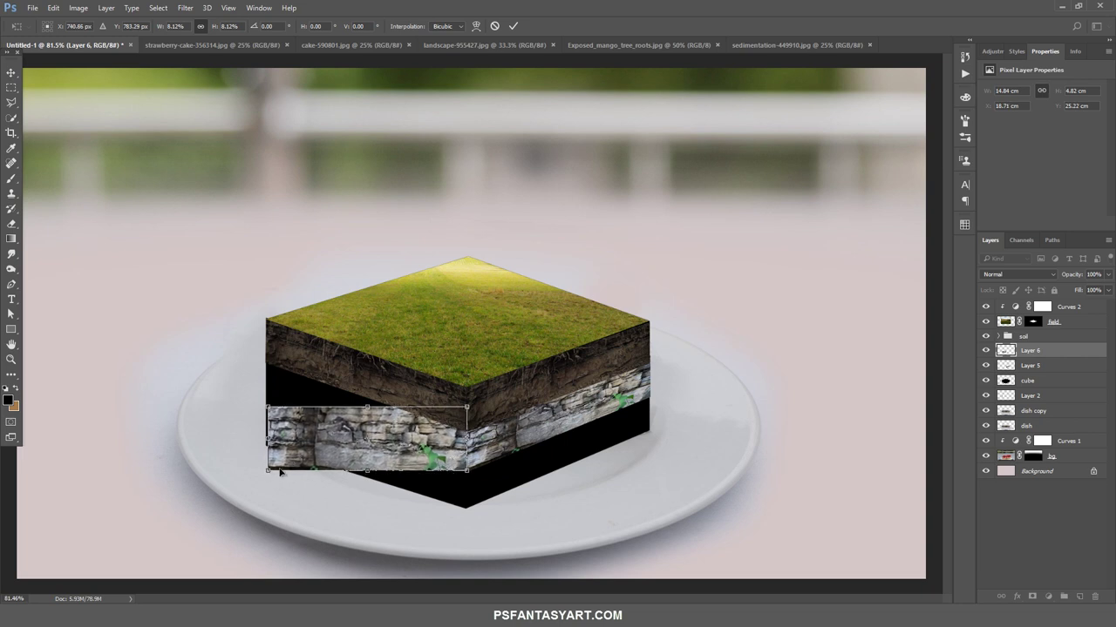
Distort Layer 6's corners to match the cube's left face and apply
mouse_move(268, 407)
left_mouse_down()
mouse_move(277, 353)
mouse_move(267, 354)
left_mouse_up()
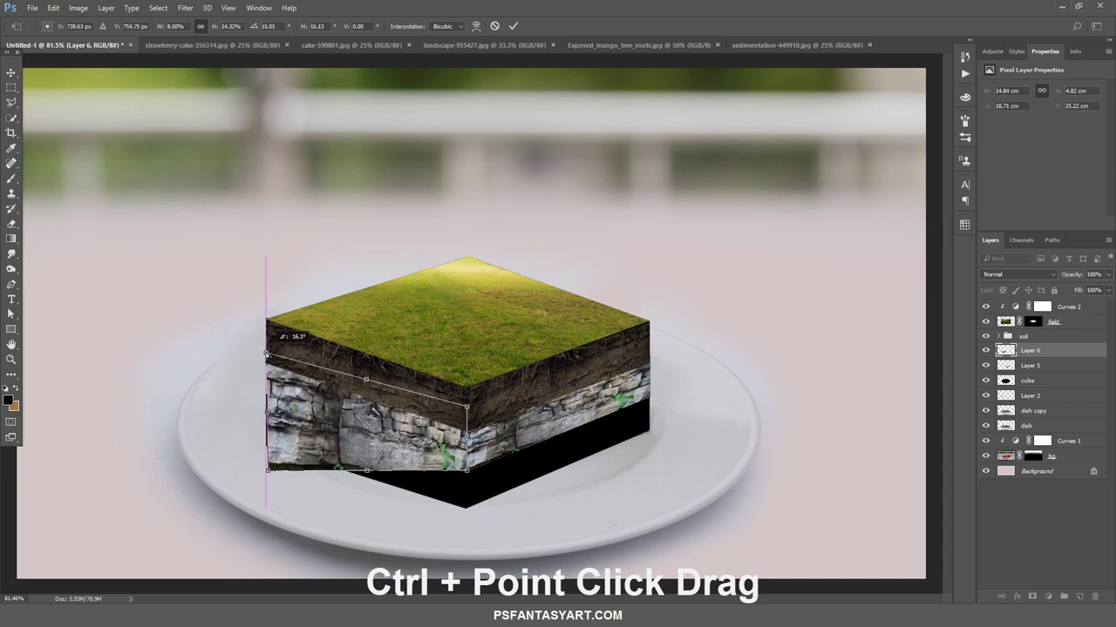
left_click_drag(268, 471, 266, 407)
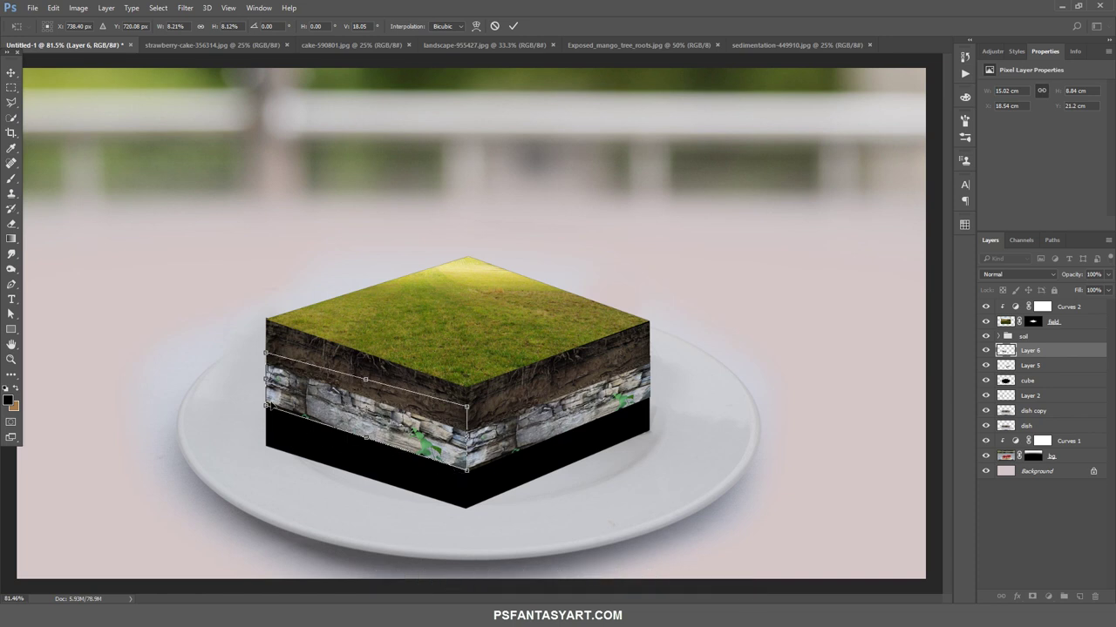
left_click_drag(466, 409, 467, 423)
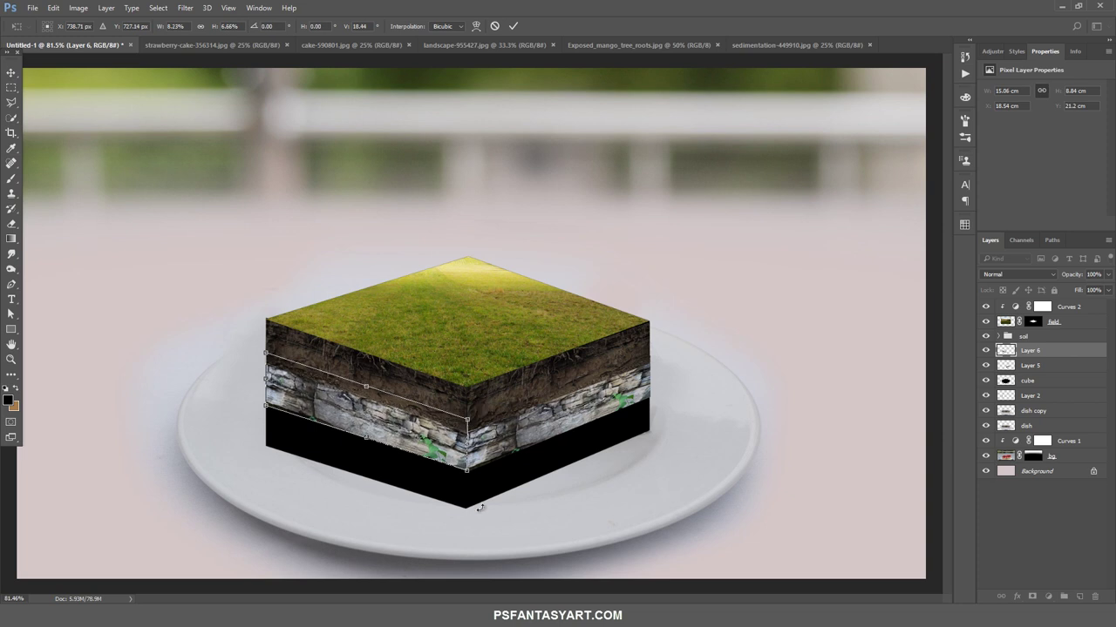
left_click(512, 25)
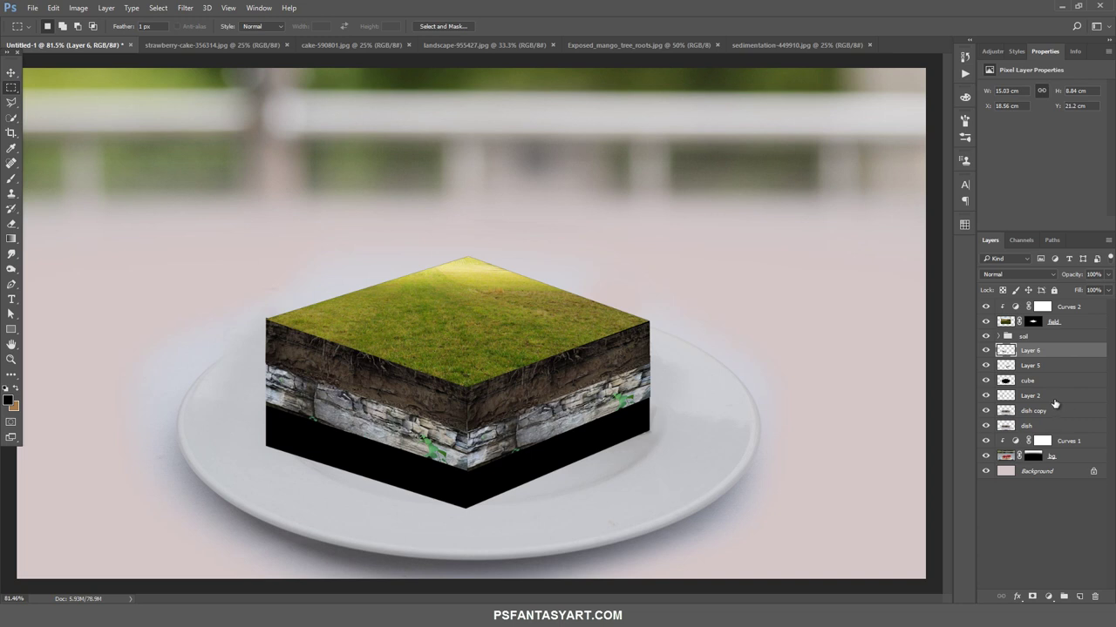
Re-adjust Layer 5's bottom corner on the cube's right face
left_click(986, 366)
left_click(999, 366)
key("ctrl+t")
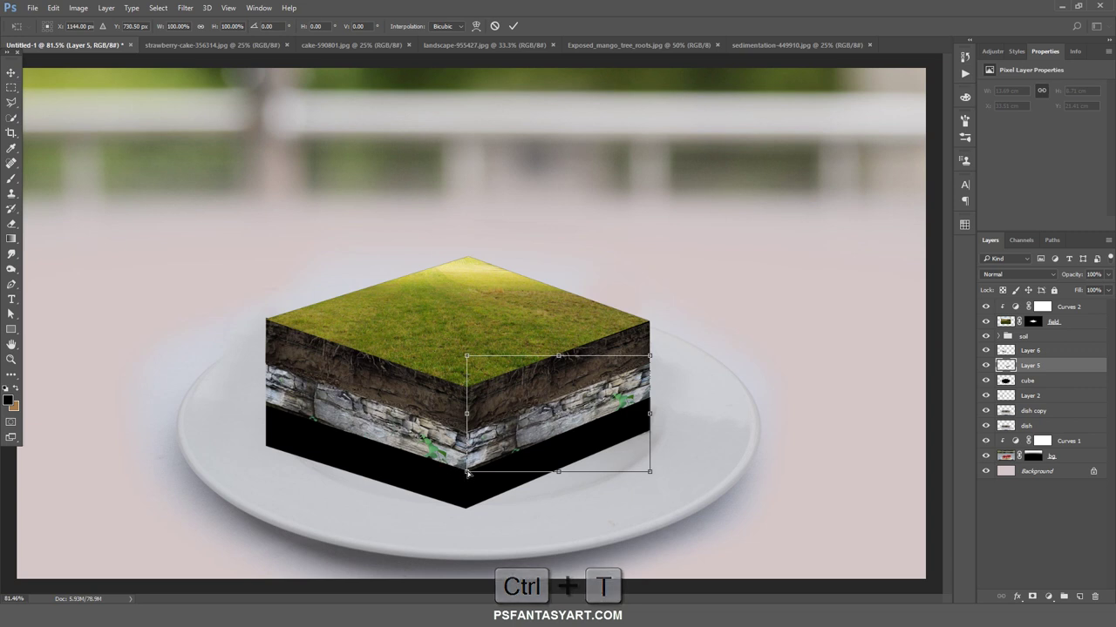
left_click_drag(465, 475, 467, 473)
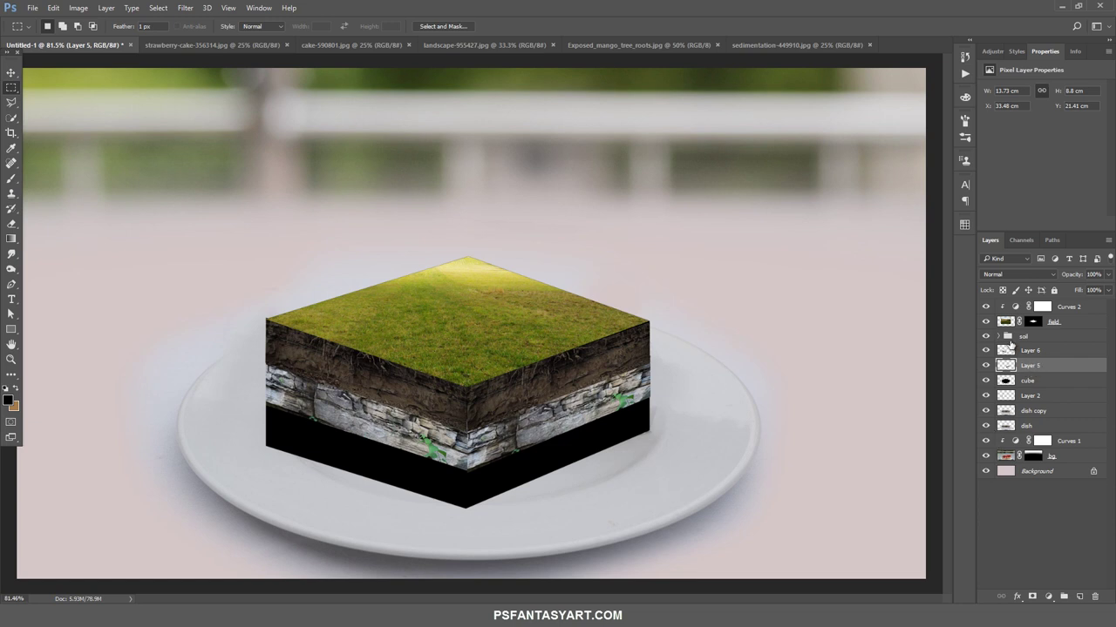
Mask the soil group and paint out soil over the rock bands on both faces
left_click(1008, 339)
left_click(1034, 596)
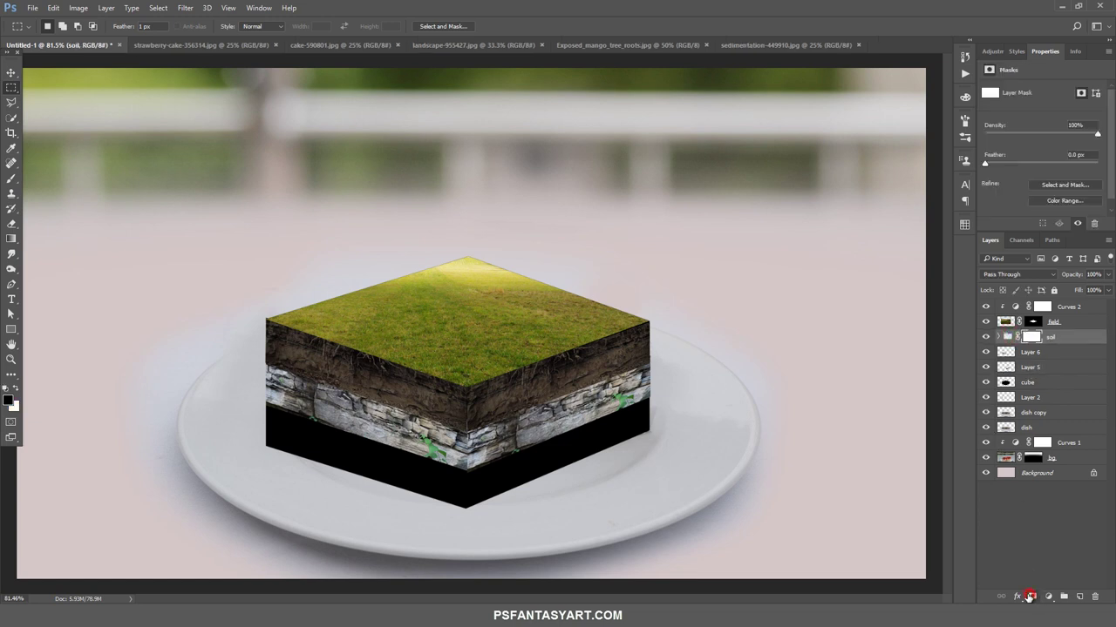
key("b")
key("bracketleft")
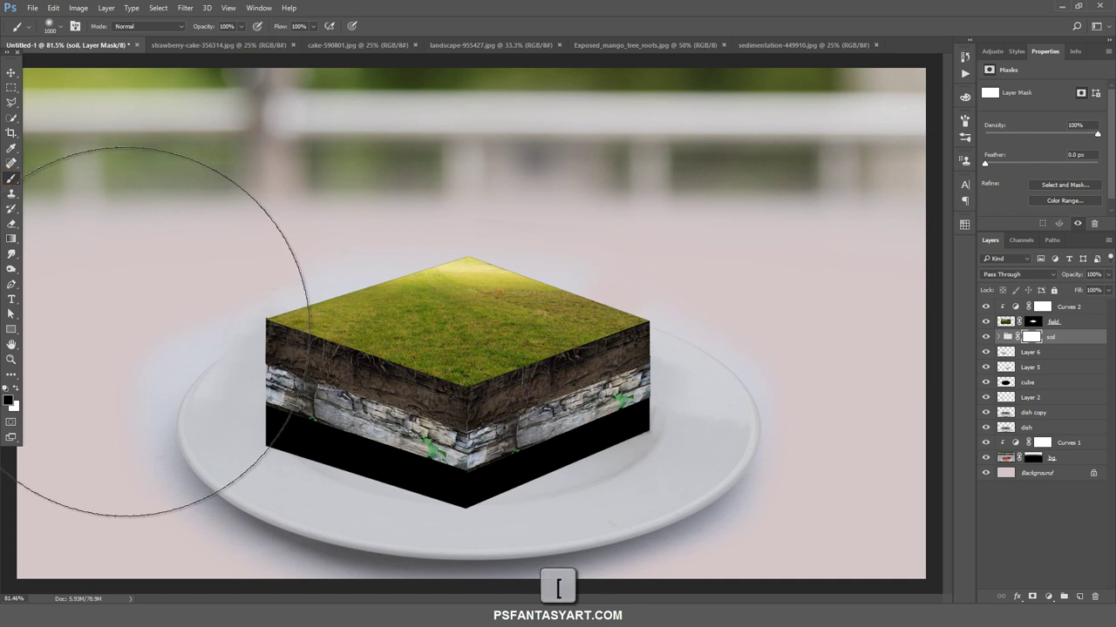
key("bracketleft")
key("bracketleft")
key("bracketleft")
key("bracketleft")
key("bracketleft")
key("bracketleft")
key("bracketleft")
key("bracketright")
key("bracketright")
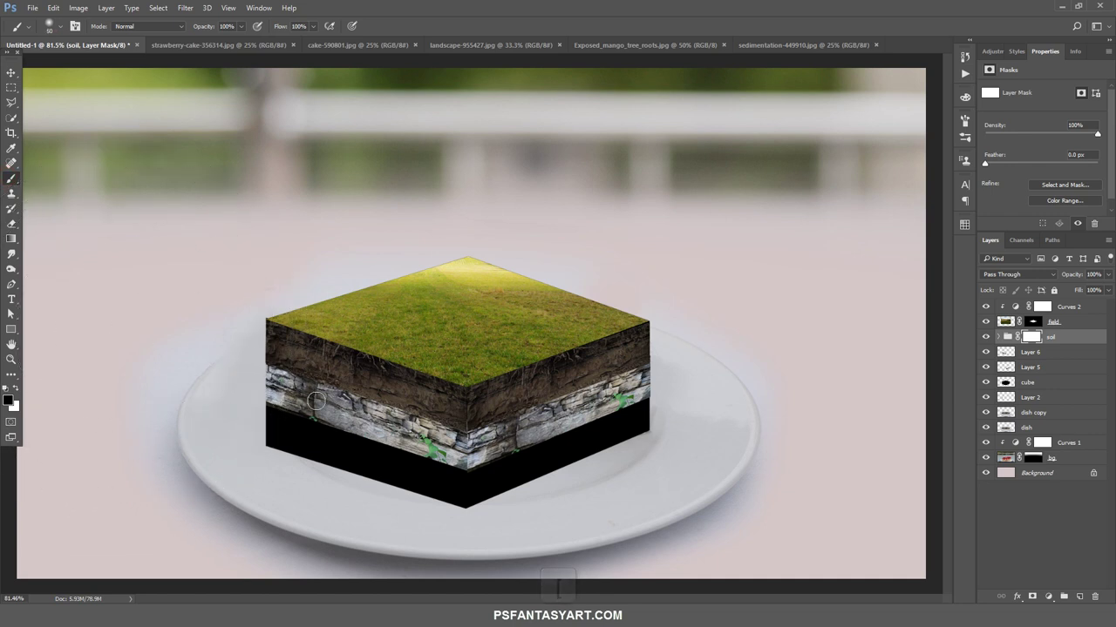
left_click(450, 439)
left_click_drag(450, 439, 374, 411)
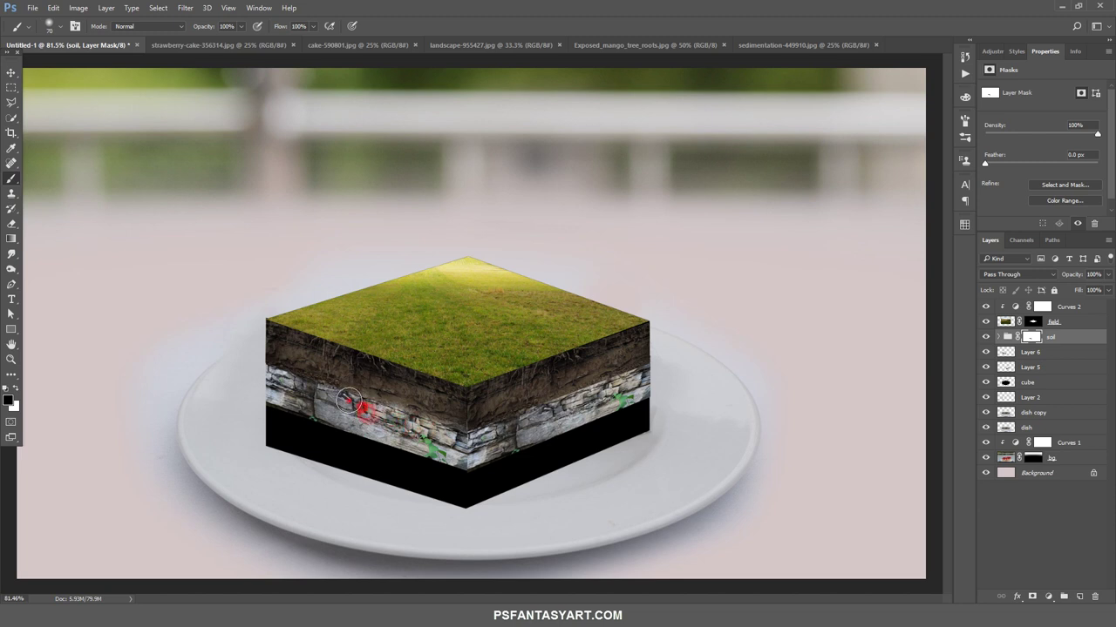
key("bracketright")
left_click_drag(371, 413, 283, 375)
mouse_move(472, 433)
left_mouse_down()
mouse_move(537, 420)
mouse_move(640, 374)
mouse_move(564, 406)
mouse_move(518, 403)
left_mouse_up()
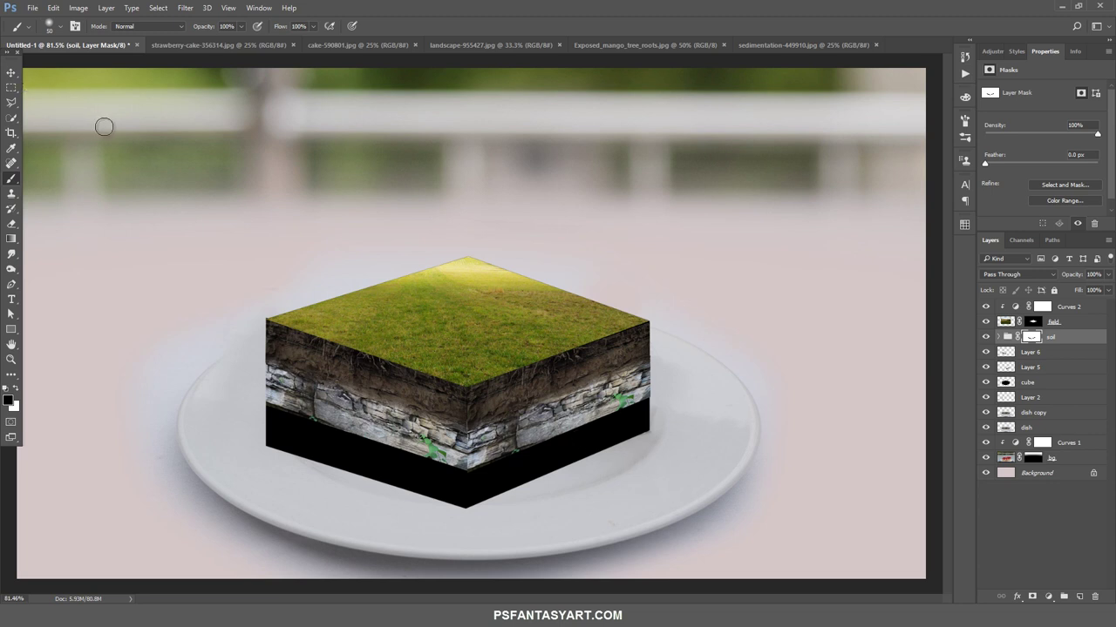
Group Layers 5 and 6 and name the group 'stone'
left_click(1052, 352)
left_click(1057, 365, "shift")
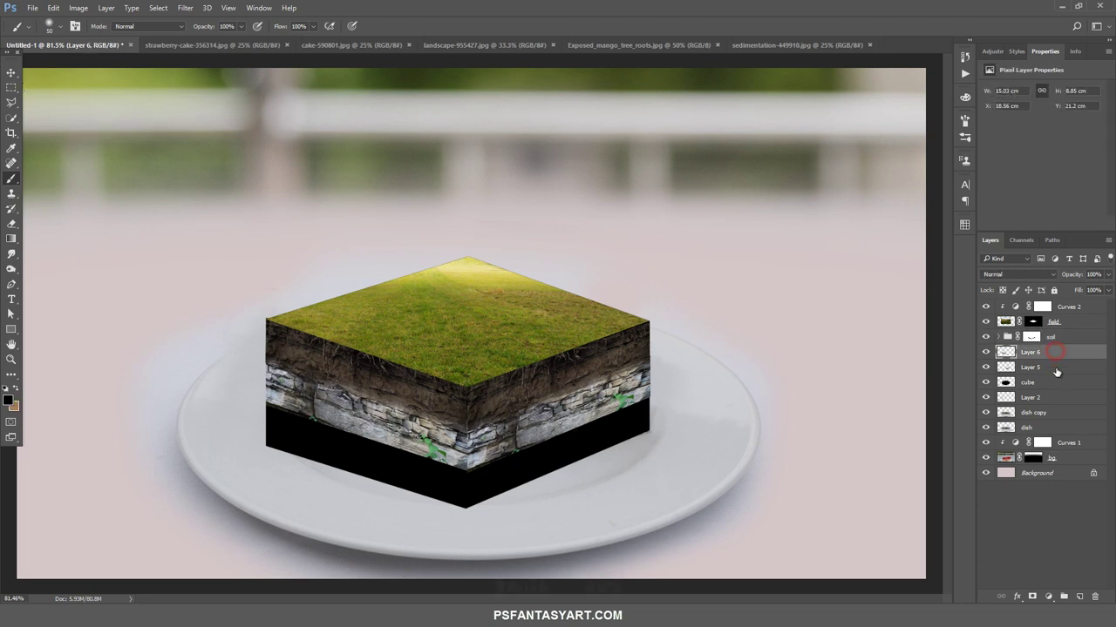
key("ctrl+g")
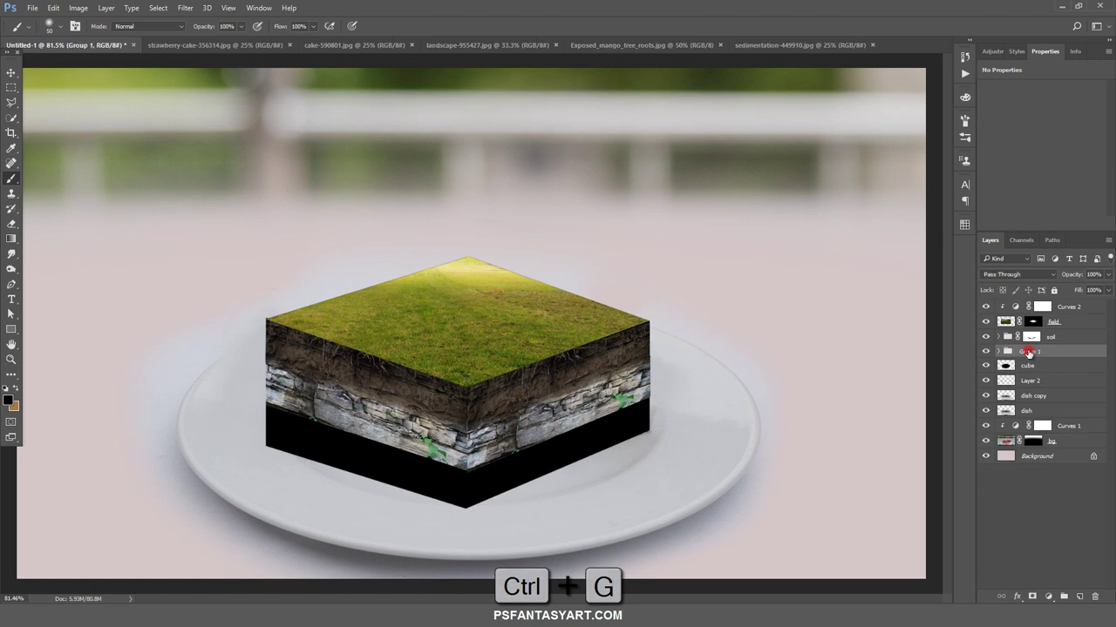
double_click(1032, 351)
type("stone")
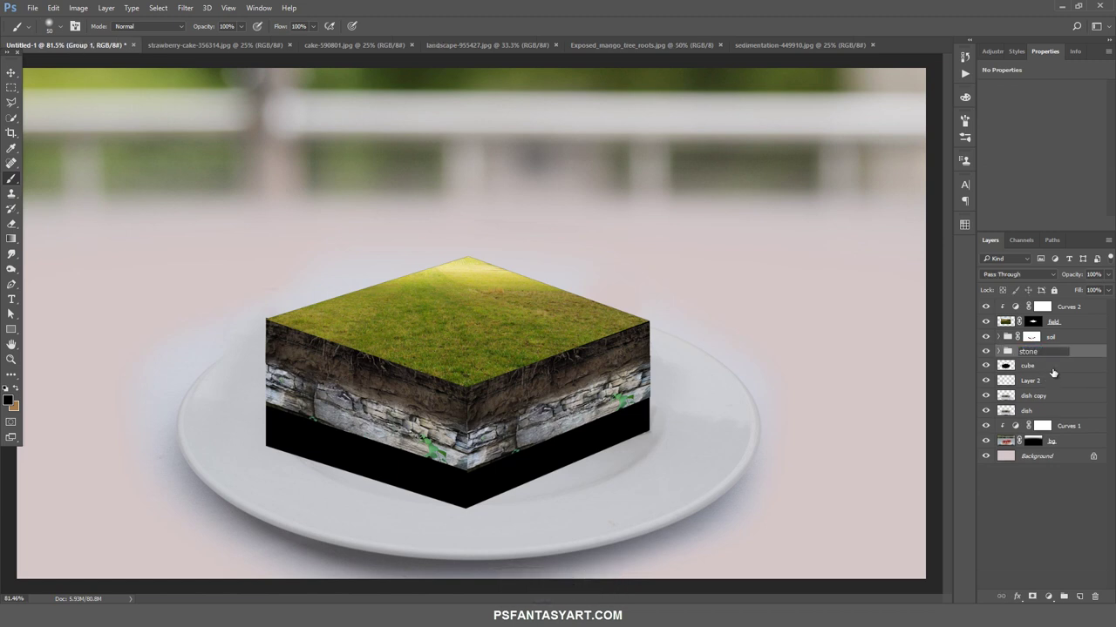
key("Return")
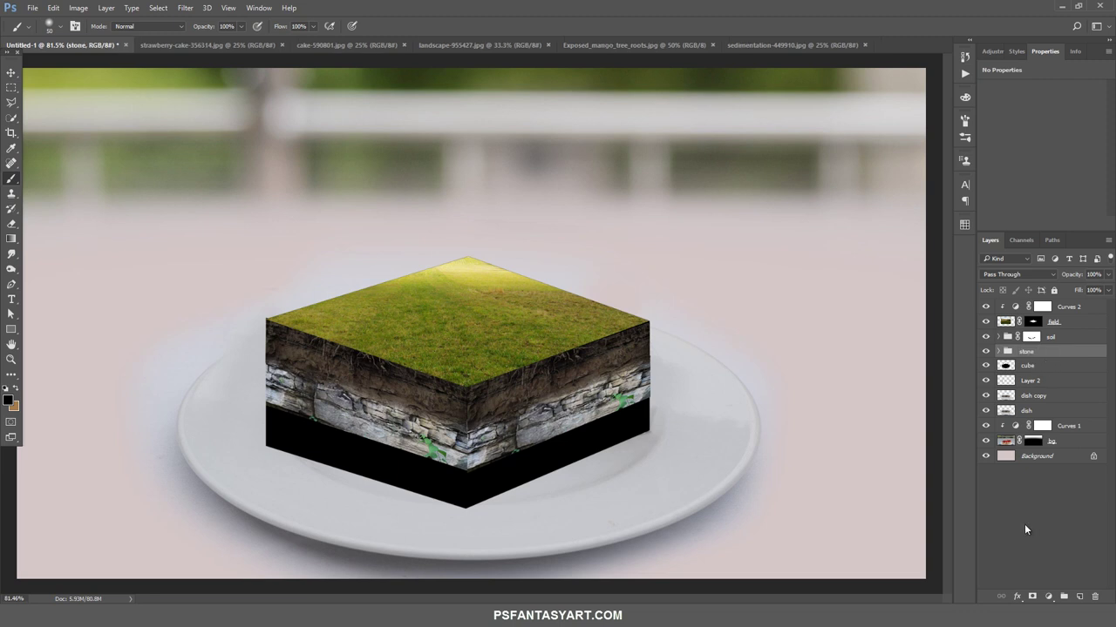
Add a Brightness/Contrast adjustment clipped to the stone group, with brightness and contrast at -30
left_click(1046, 598)
left_click(1032, 386)
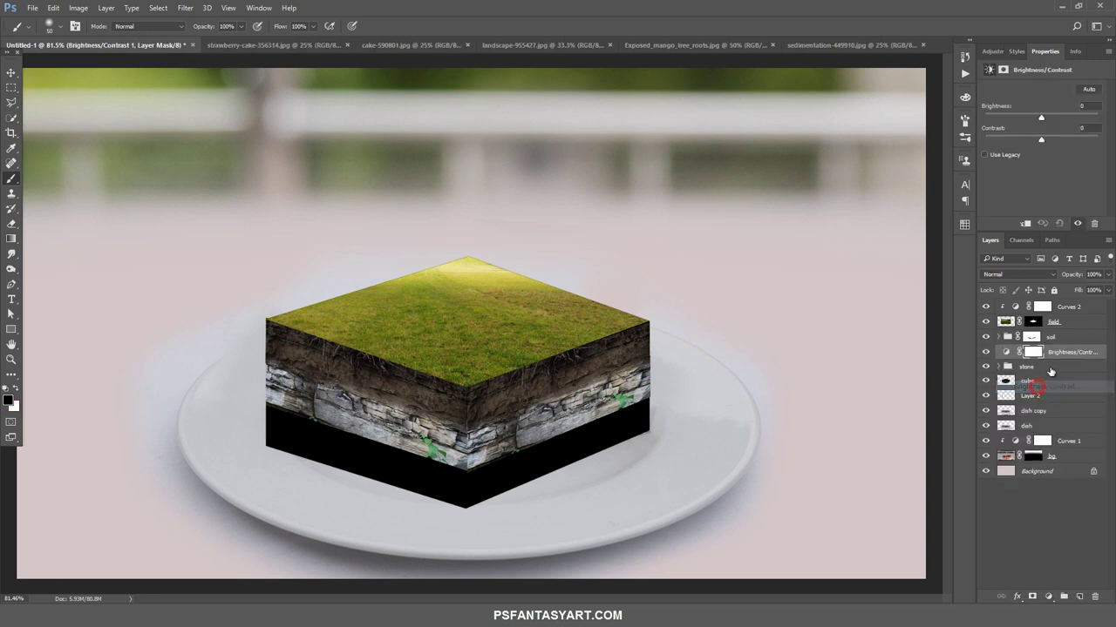
left_click(1062, 358, "alt")
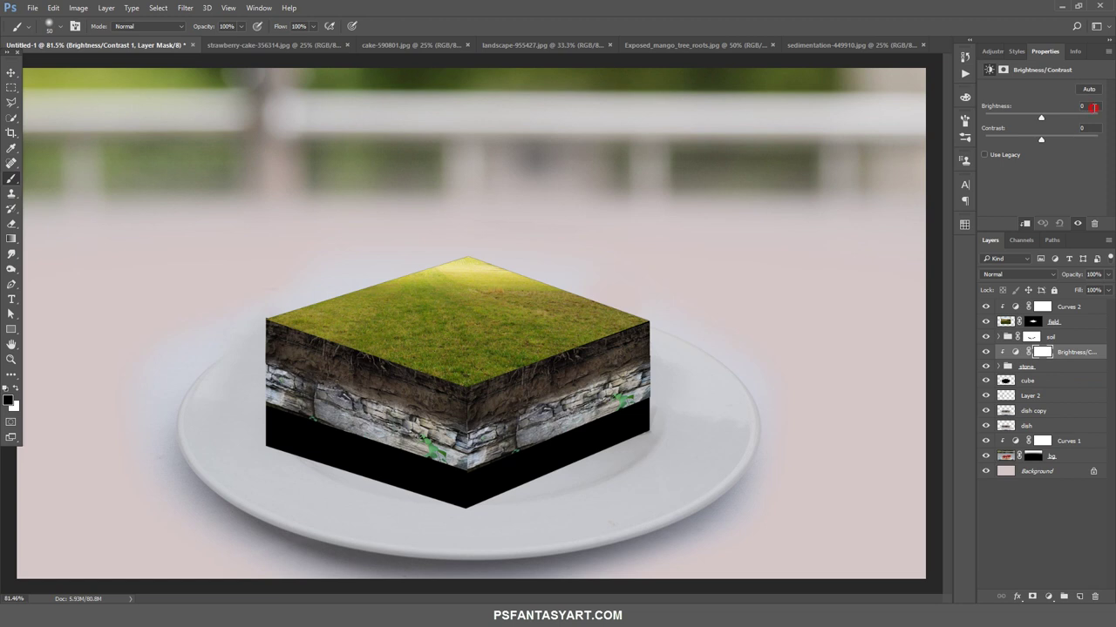
type("30")
key("Tab")
type("-30")
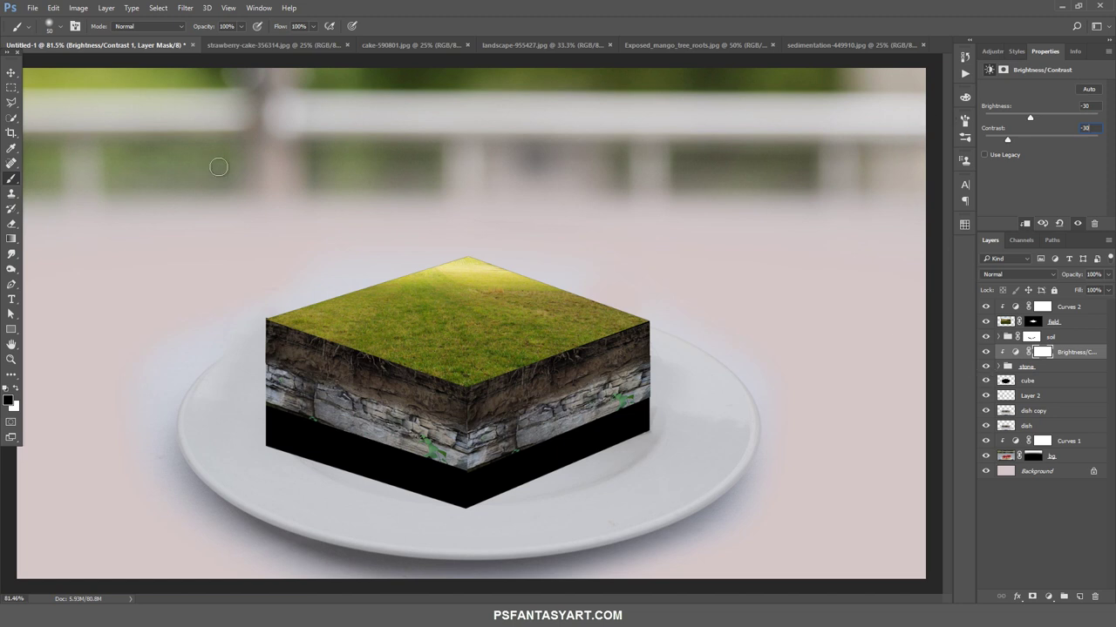
Close the strawberry-cake, cake-590801, landscape, mango-roots and sedimentation source images
left_click(346, 45)
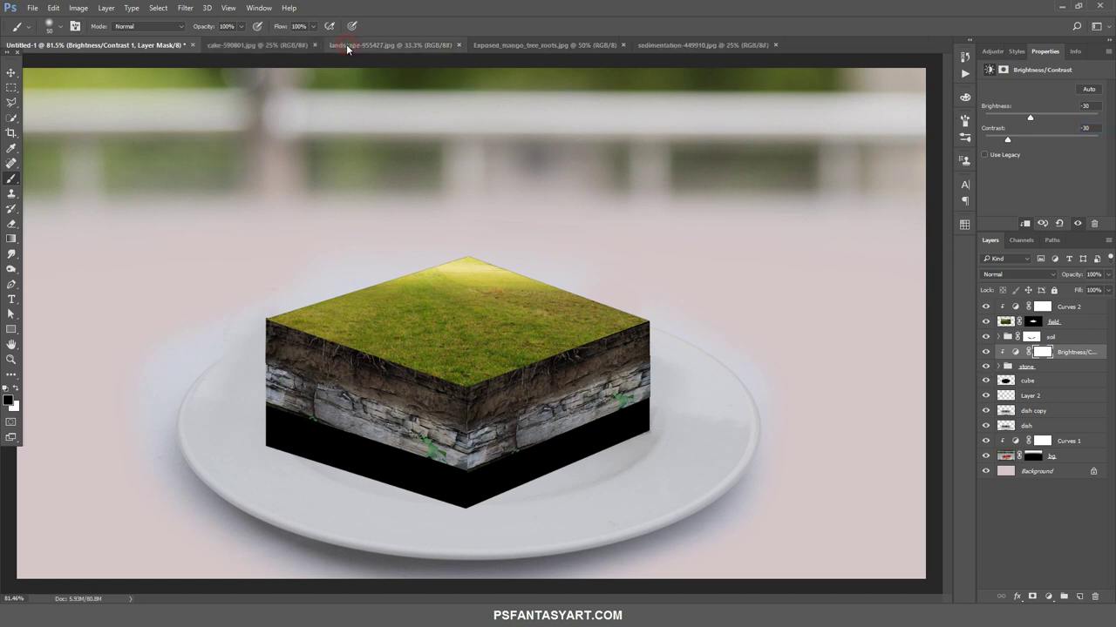
left_click(315, 44)
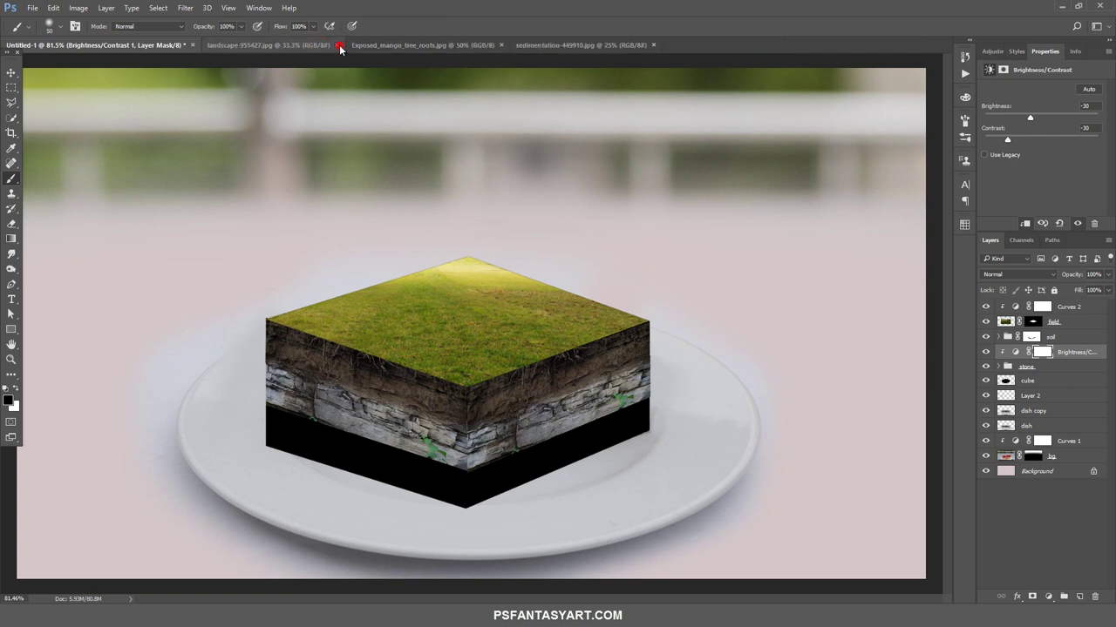
left_click(337, 45)
left_click(354, 44)
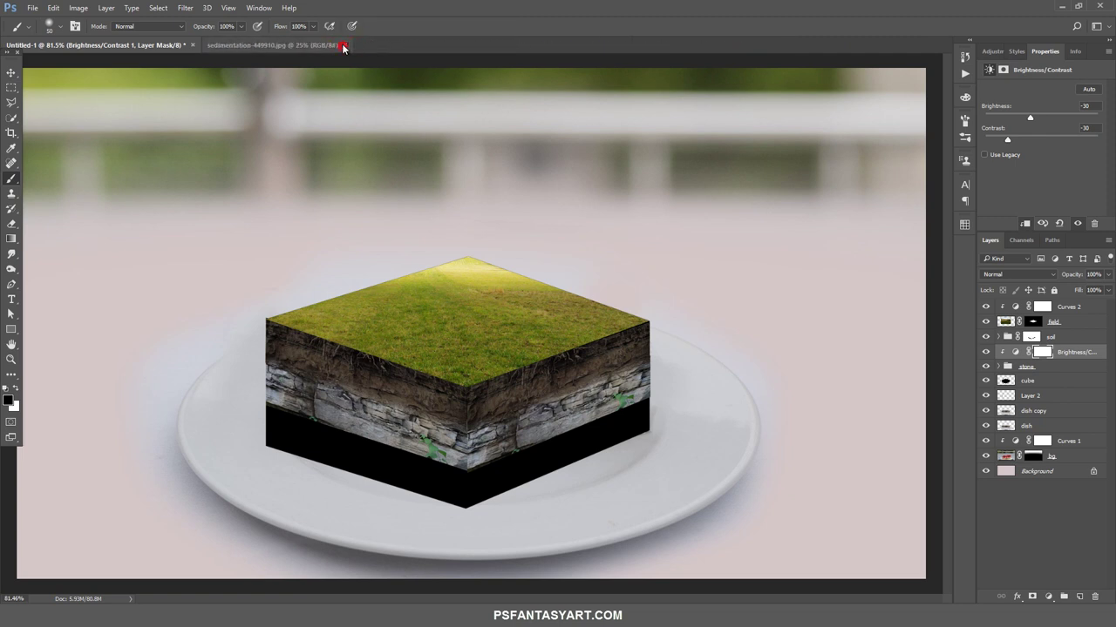
left_click(32, 8)
Open underwater-802092 and copy a rectangular selection of its lower part
left_click(35, 33)
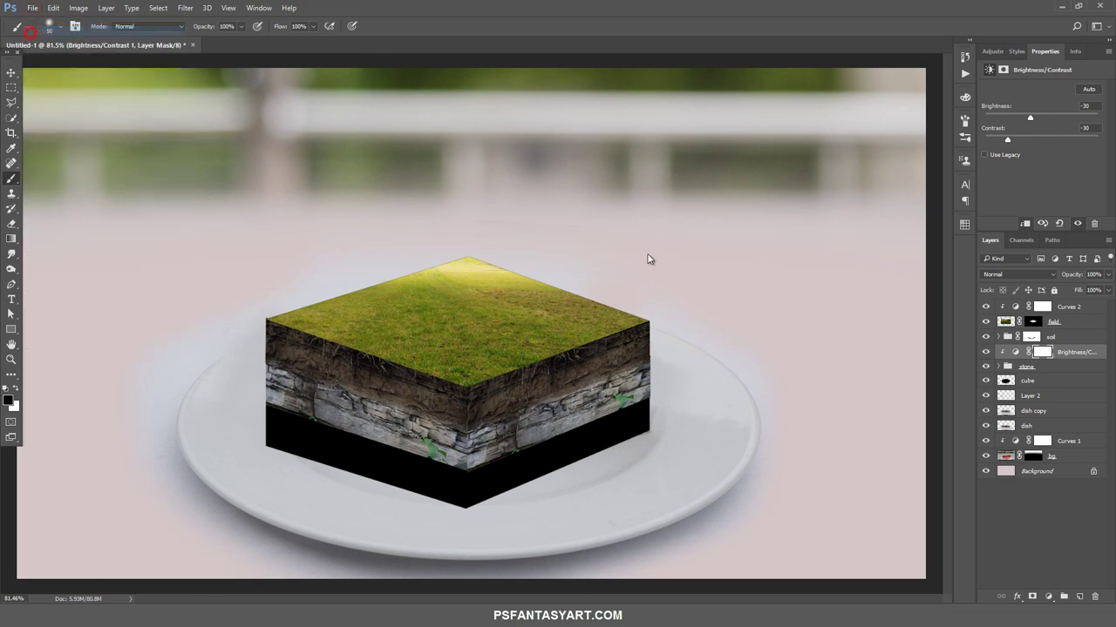
left_click(199, 174)
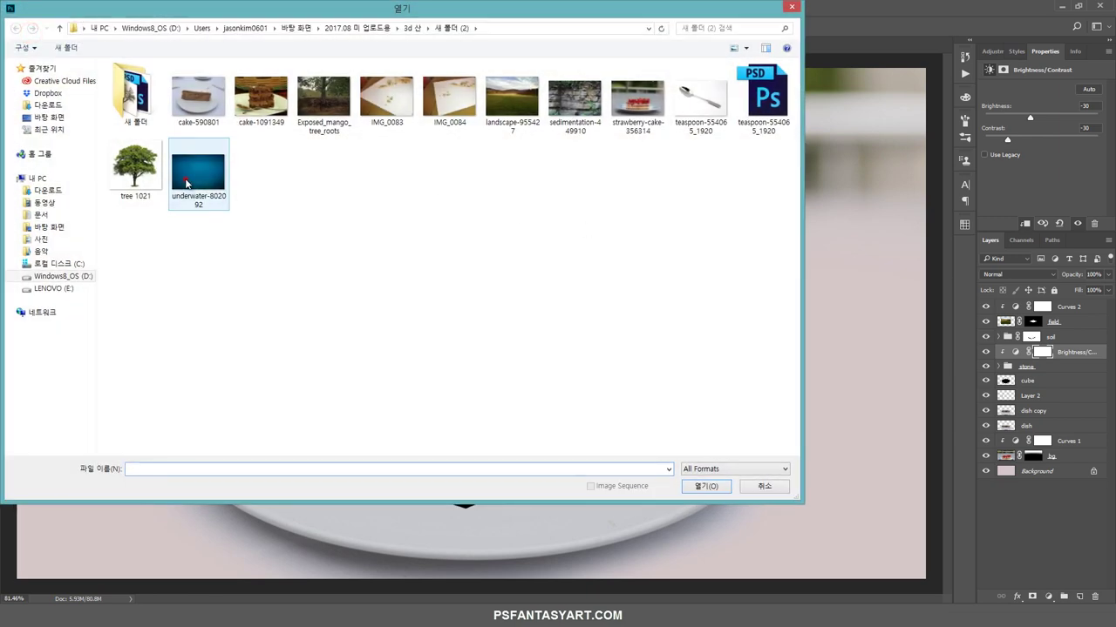
left_click(712, 489)
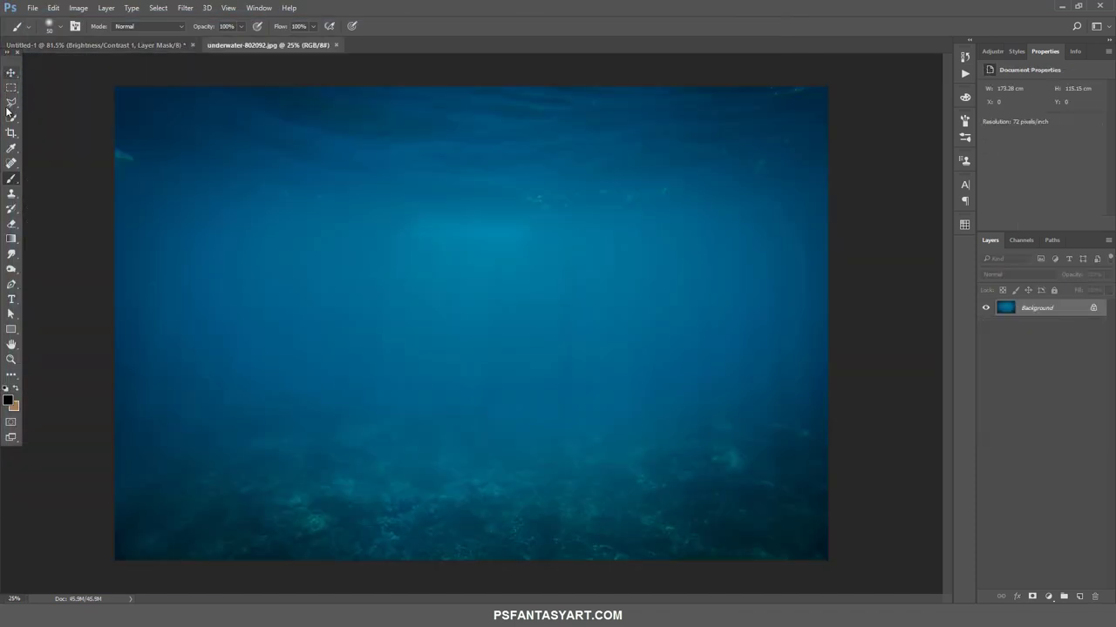
left_click(11, 88)
left_click_drag(103, 209, 862, 575)
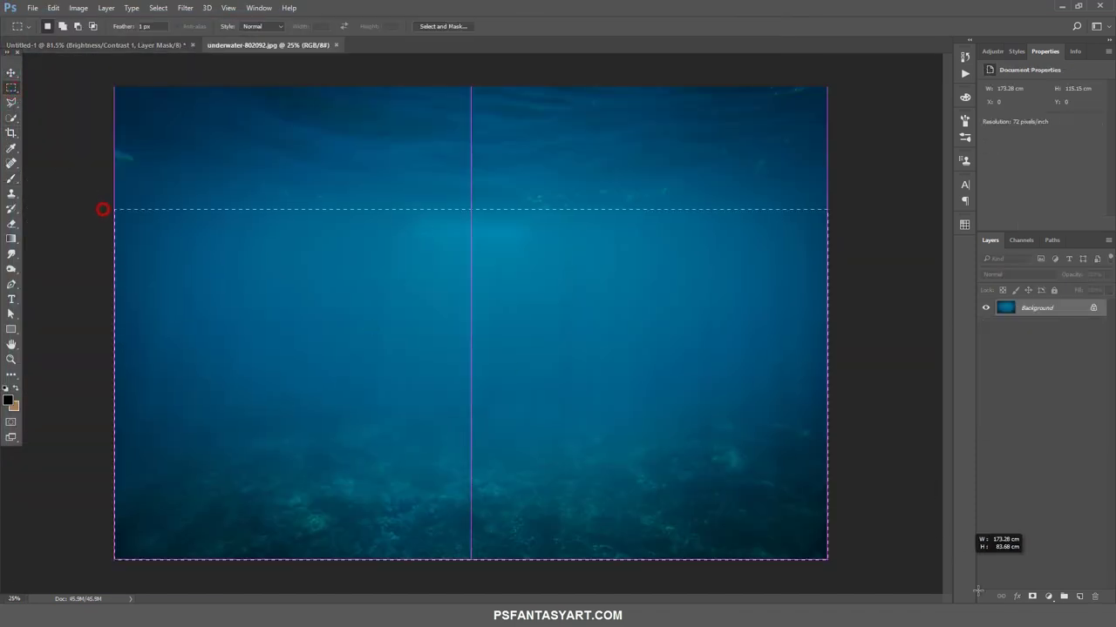
key("ctrl+c")
Paste the underwater area into the composite as Layer 7, shrink it to about 8%, and place it on the cube
left_click(121, 45)
key("ctrl+v")
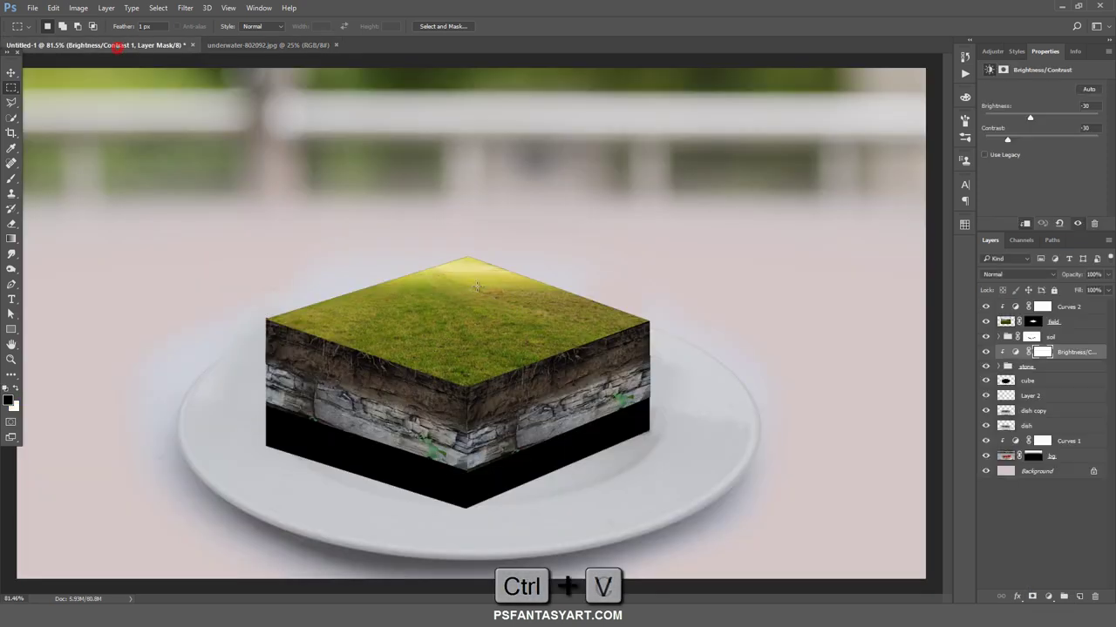
key("ctrl+t")
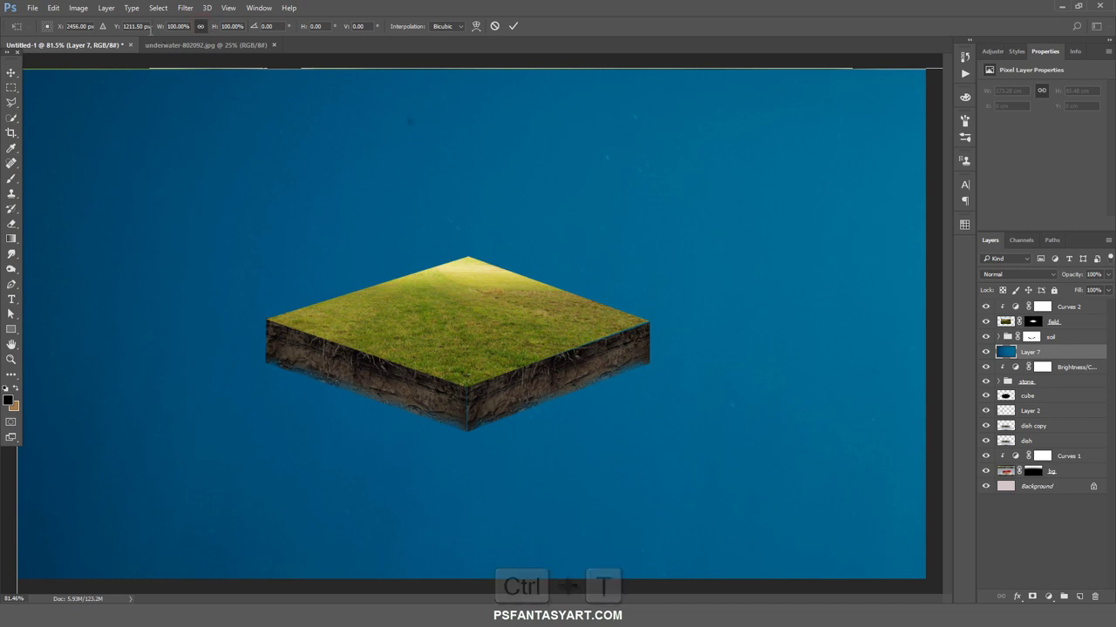
left_click_drag(159, 27, 161, 166)
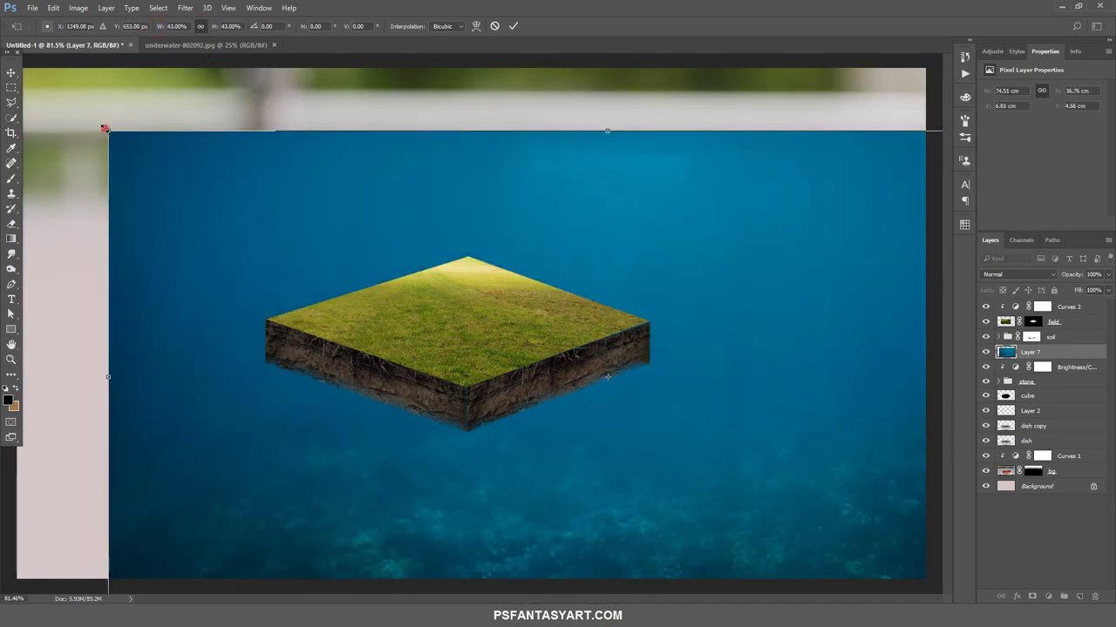
left_click_drag(108, 130, 514, 331)
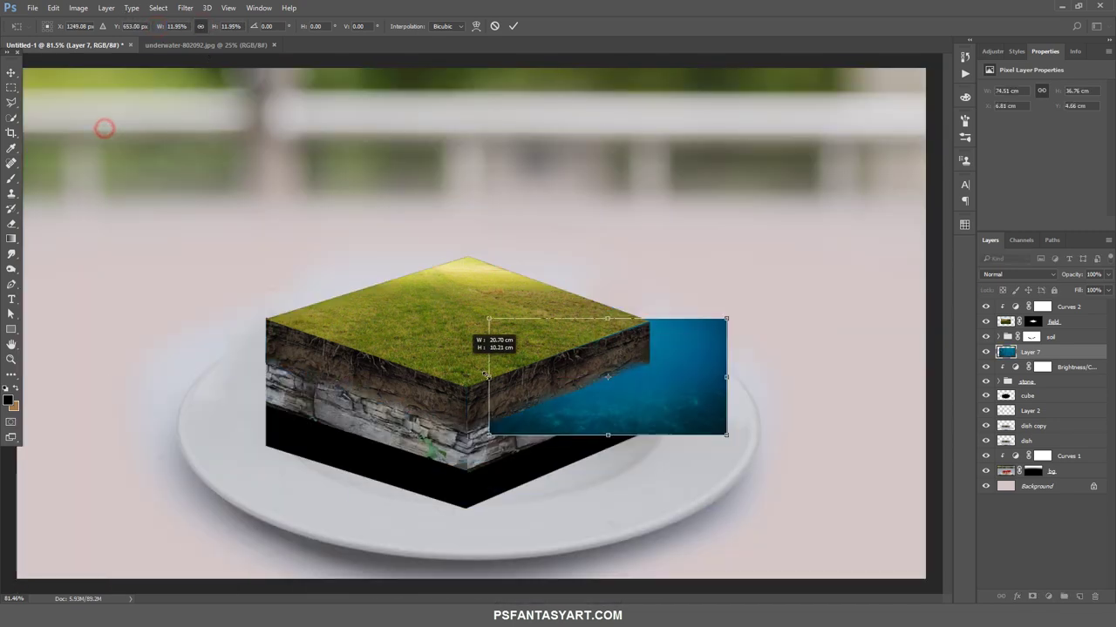
left_click_drag(644, 382, 595, 447)
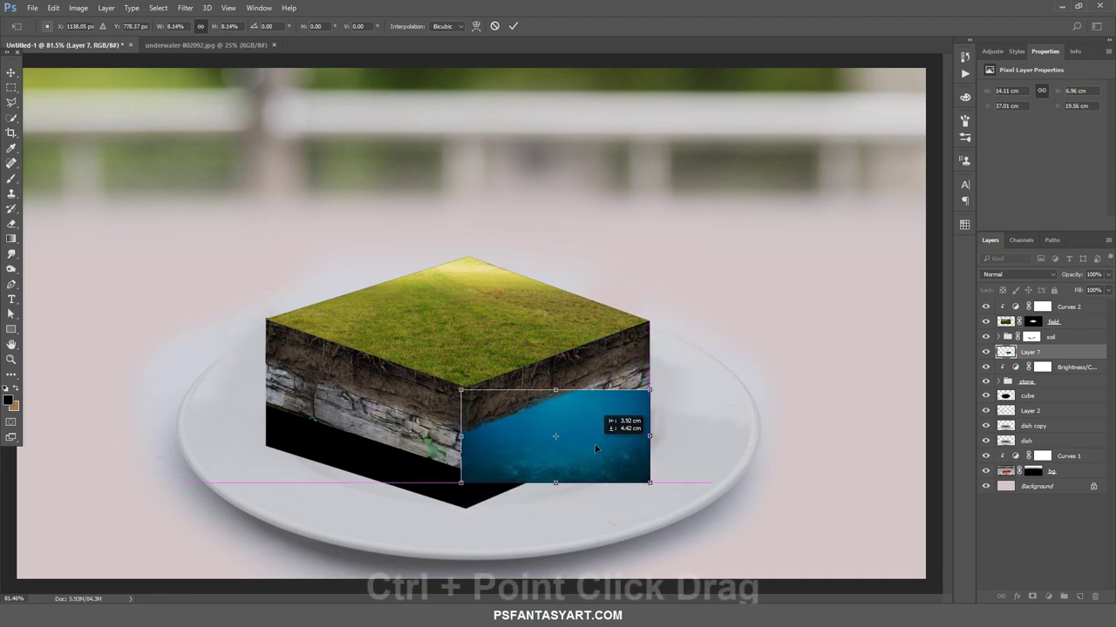
Distort Layer 7's corners to fit the cube's lower right face in perspective
left_click_drag(594, 447, 593, 441)
left_click_drag(649, 482, 648, 433)
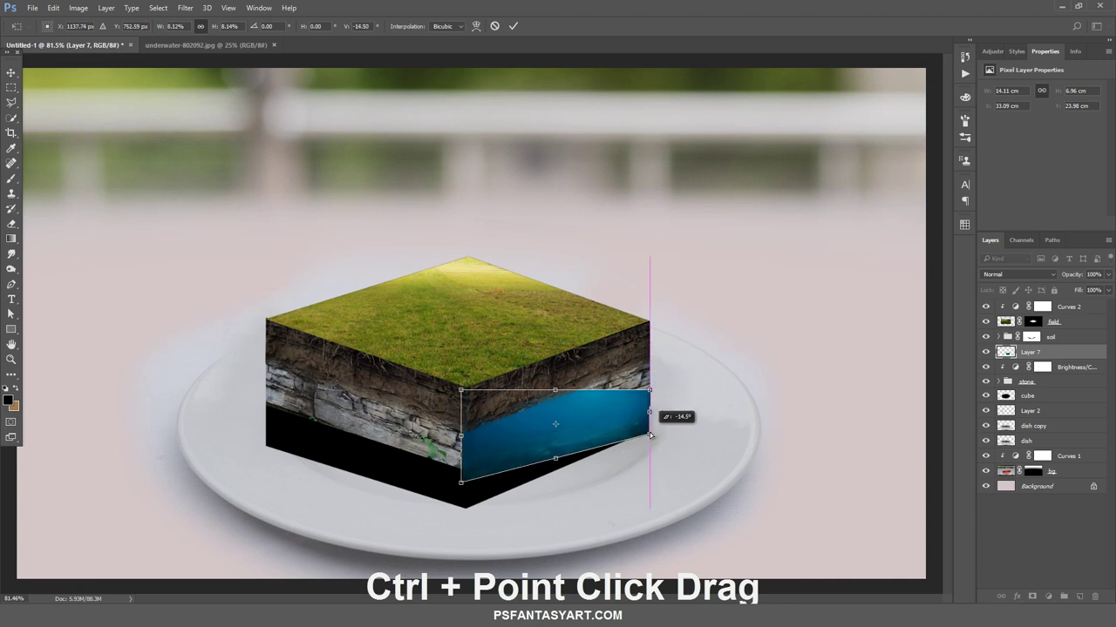
left_click_drag(649, 433, 649, 432)
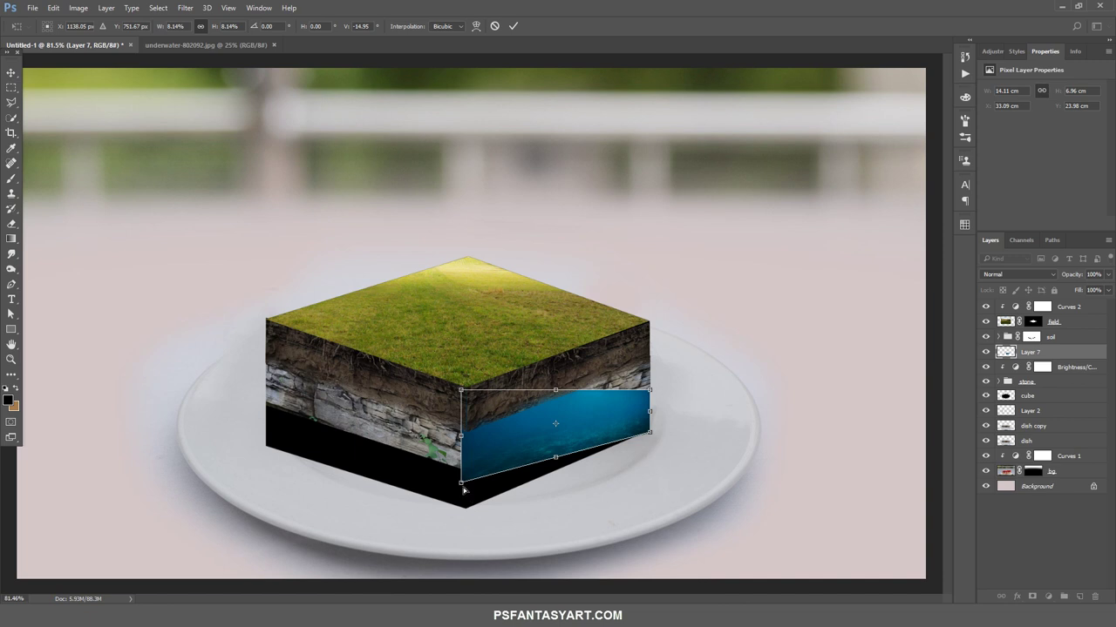
left_click_drag(462, 485, 466, 510)
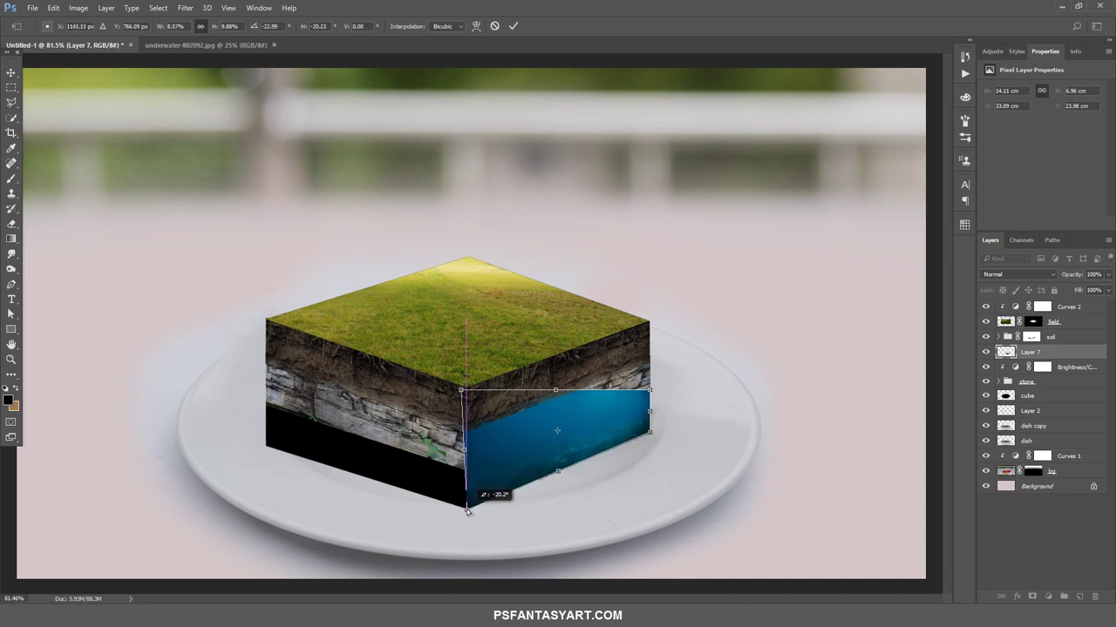
left_click_drag(463, 393, 467, 460)
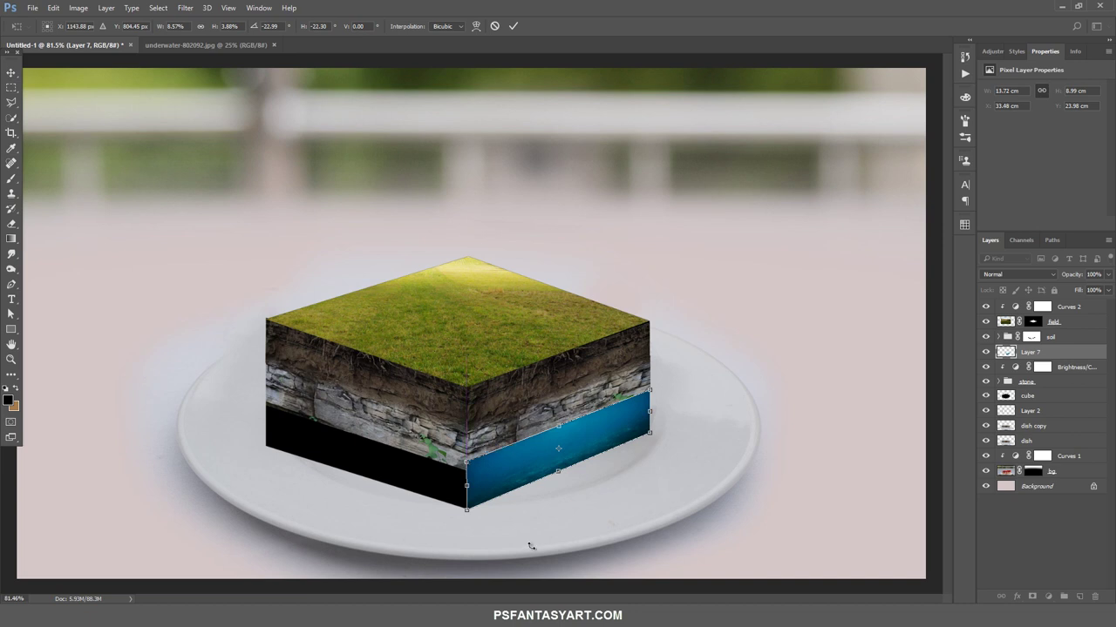
key("ctrl+v")
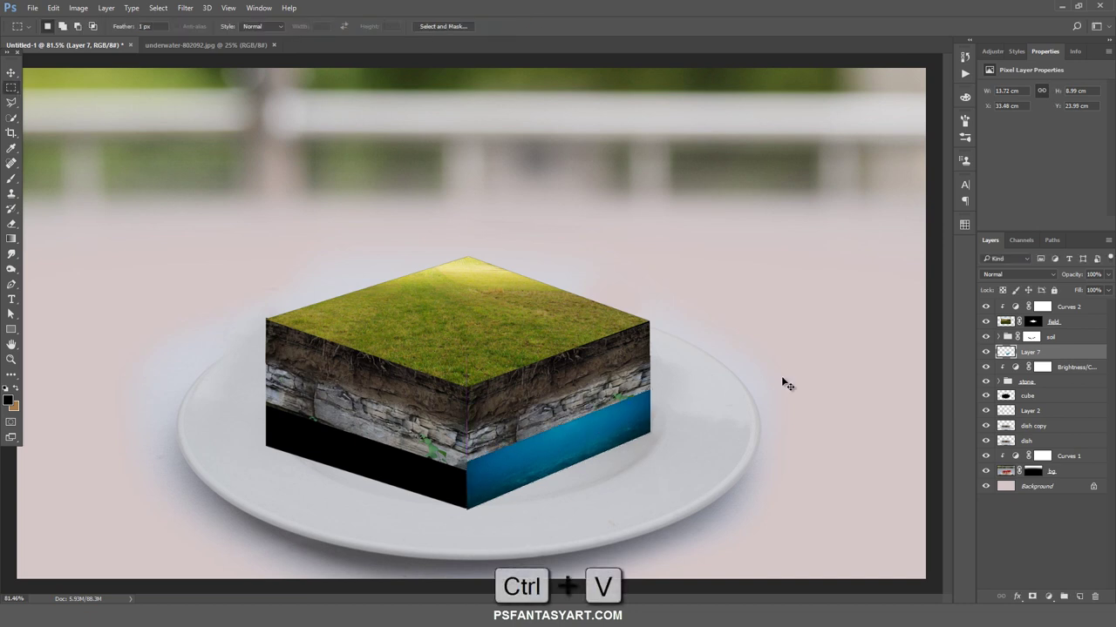
Scale the pasted water texture down to a small patch on the cube's lower left face
key("ctrl+t")
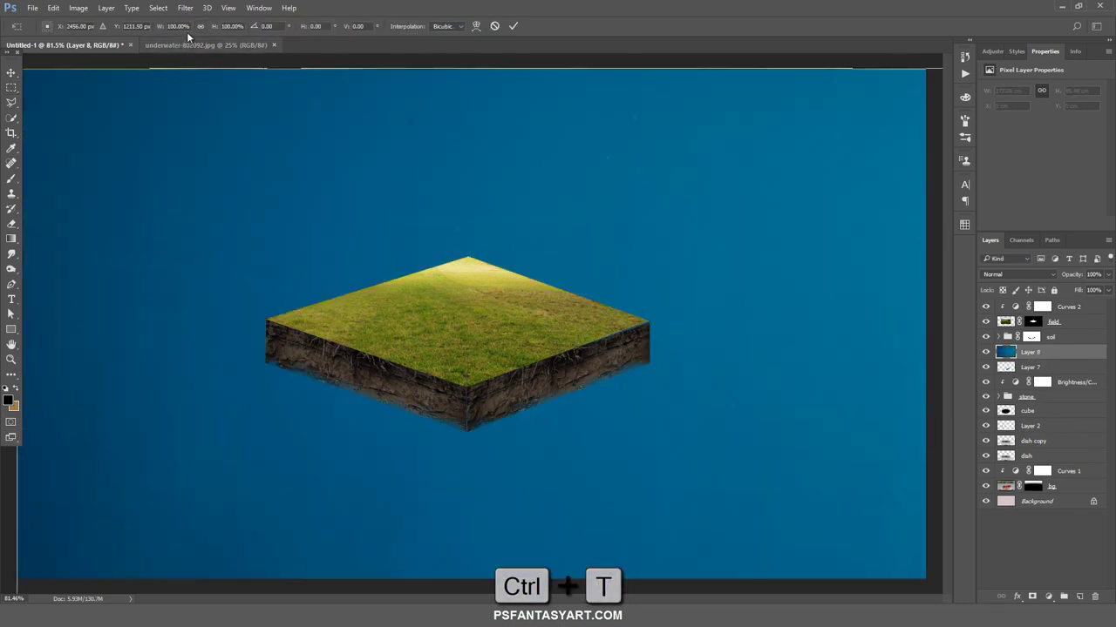
left_click(201, 26)
left_click_drag(161, 26, 126, 25)
left_click_drag(772, 406, 285, 227)
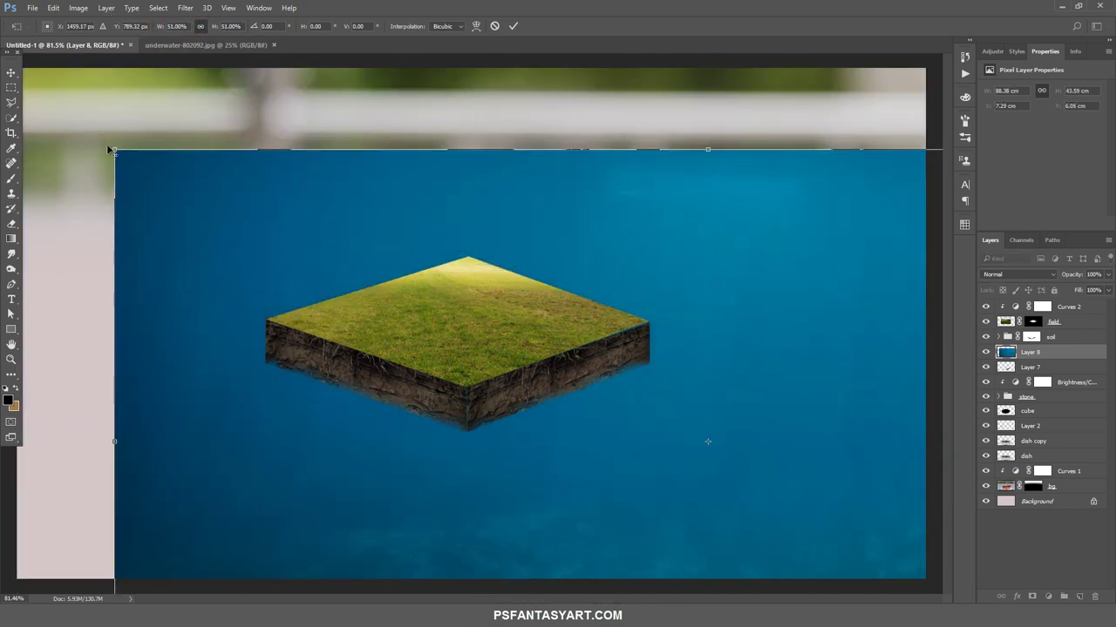
mouse_move(110, 149)
left_mouse_down()
mouse_move(483, 324)
mouse_move(647, 341)
mouse_move(633, 405)
left_mouse_up()
mouse_move(687, 444)
left_mouse_down()
mouse_move(241, 450)
mouse_move(365, 479)
mouse_move(364, 468)
left_mouse_up()
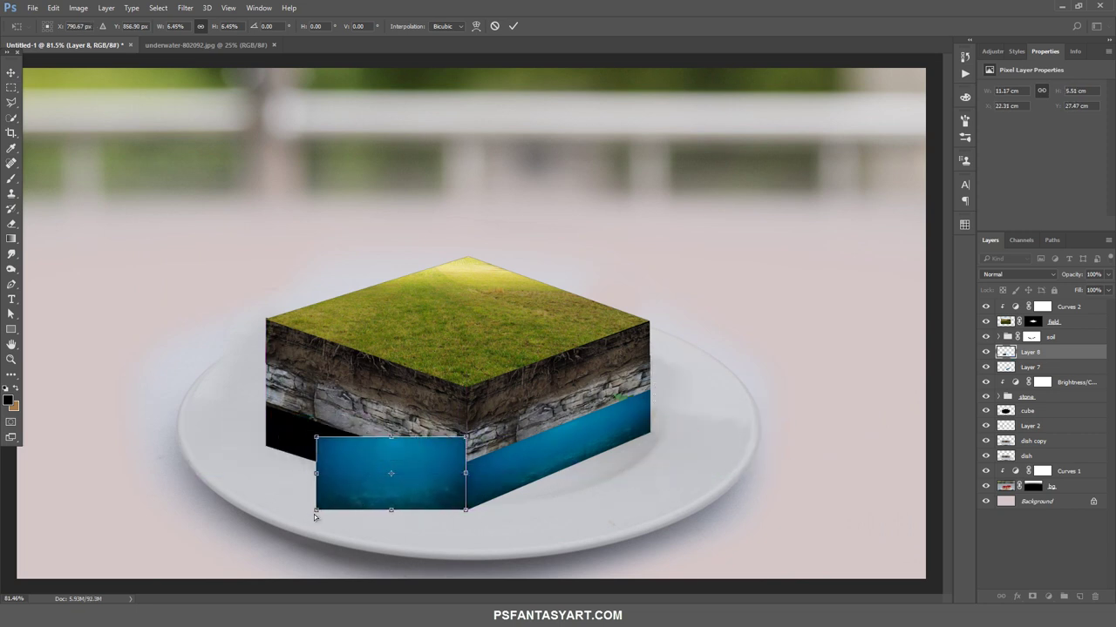
Distort the water patch's corners to match the left face's slant and apply
mouse_move(316, 510)
left_mouse_down()
mouse_move(265, 446)
mouse_move(247, 398)
mouse_move(266, 402)
left_mouse_up()
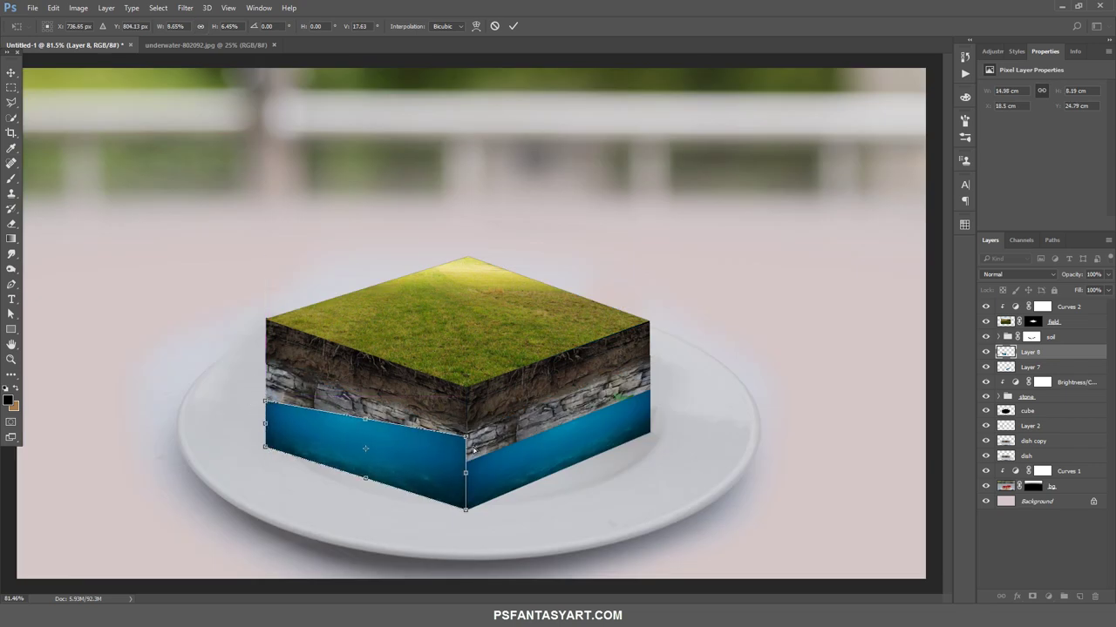
left_click_drag(467, 437, 467, 461)
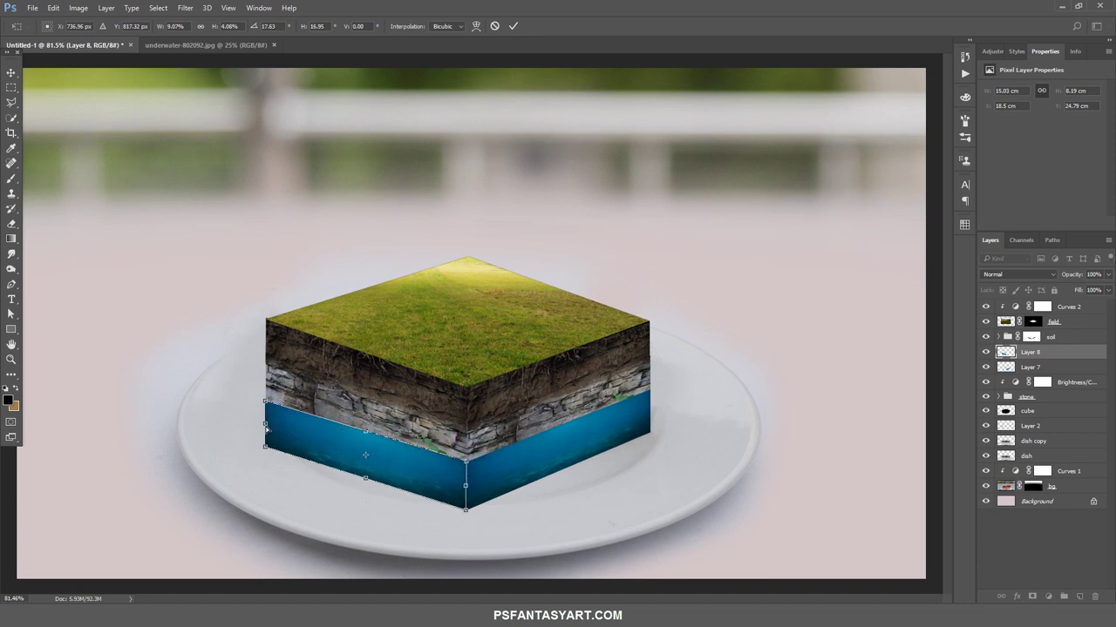
left_click_drag(266, 403, 266, 400)
left_click(513, 26)
Zoom in, refine the left water face's bottom corner, then fit the image to the screen
left_click(11, 359)
left_click(500, 527)
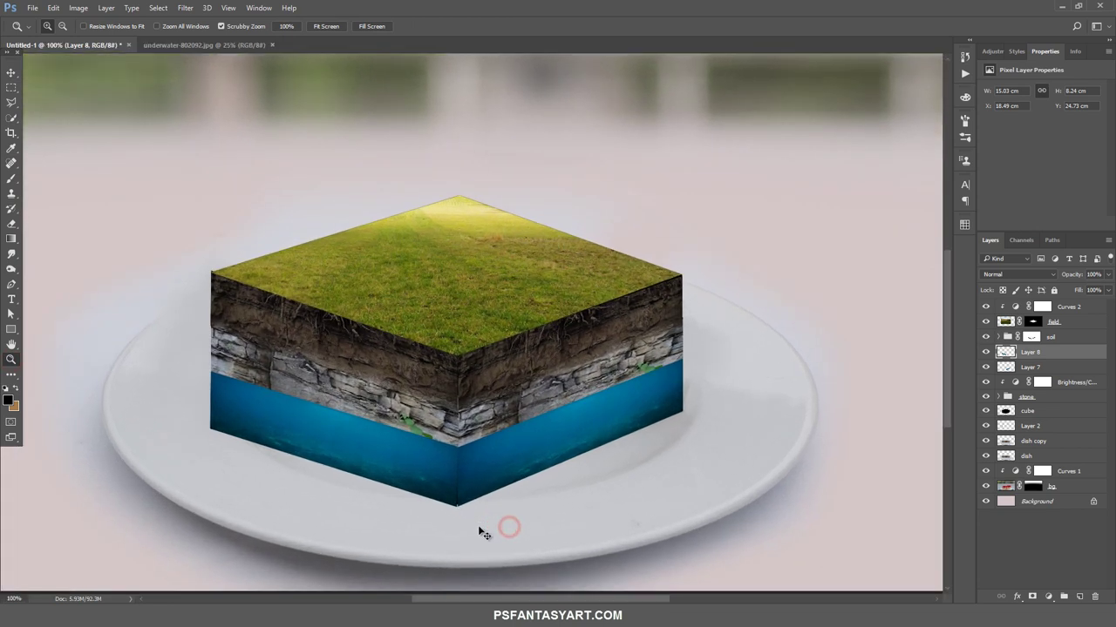
key("ctrl+t")
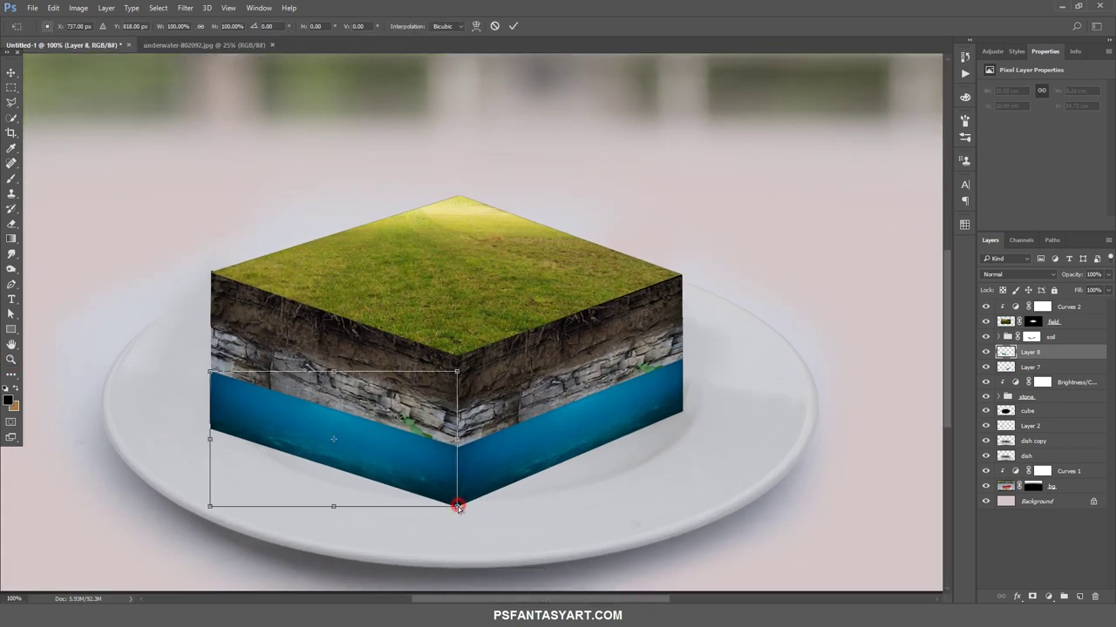
left_click_drag(458, 508, 458, 508)
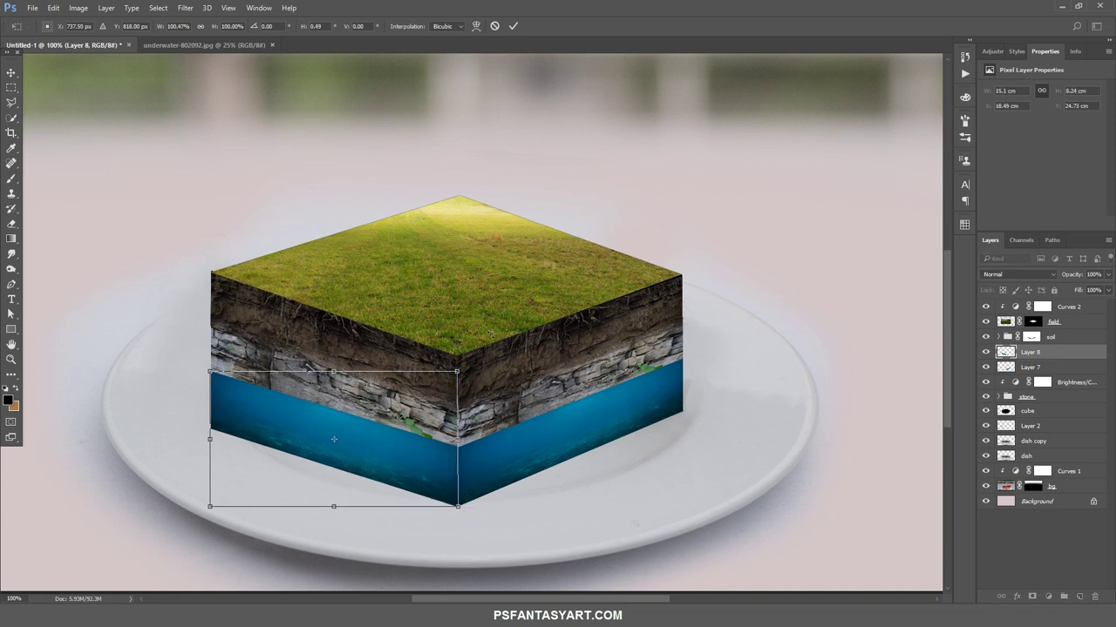
left_click(514, 25)
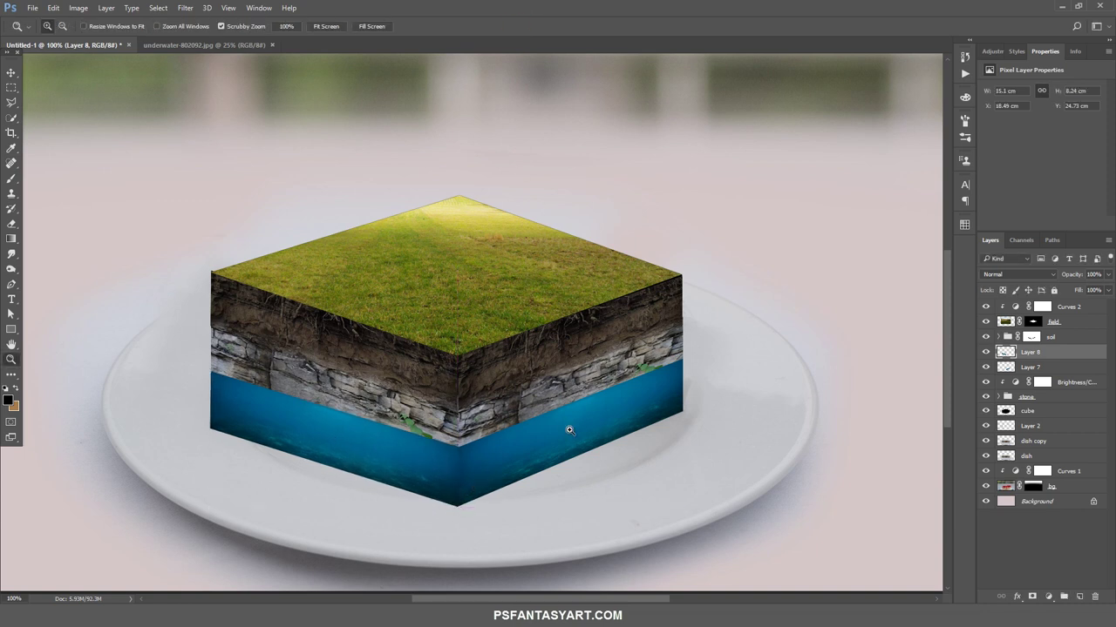
right_click(479, 375)
left_click(506, 377)
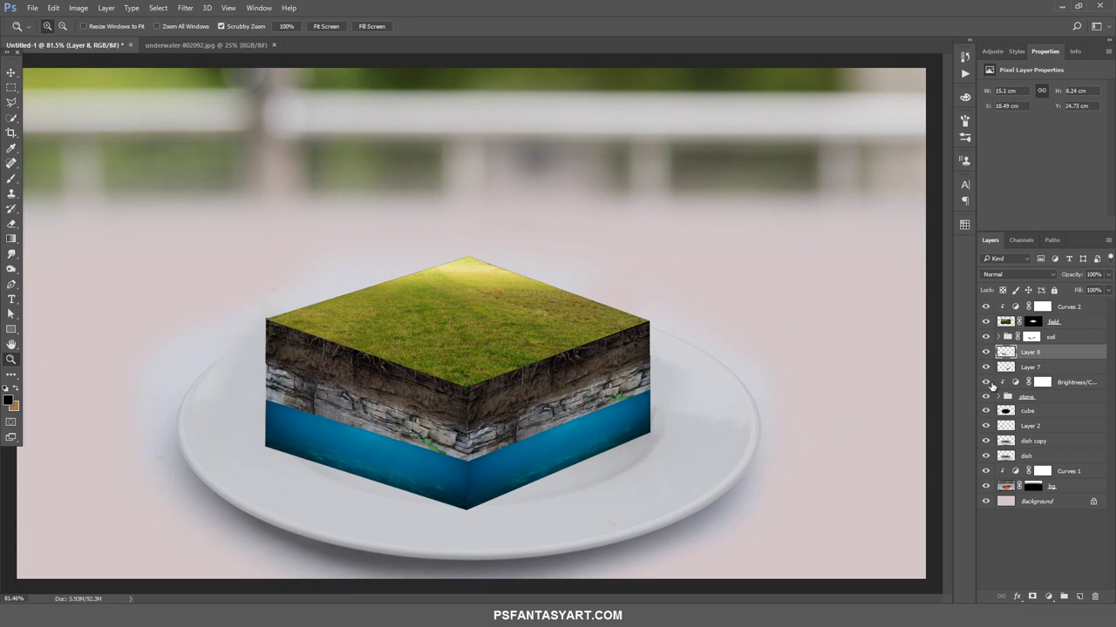
Group the two water layers and add a new empty layer clipped to that group
left_click(1049, 368, "ctrl")
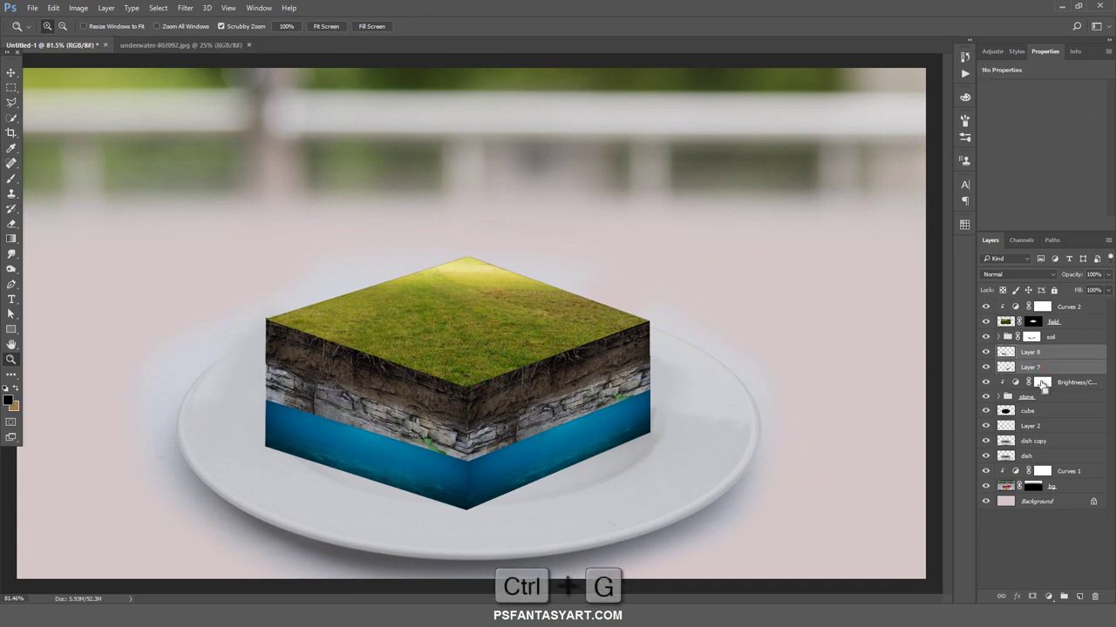
key("ctrl+g")
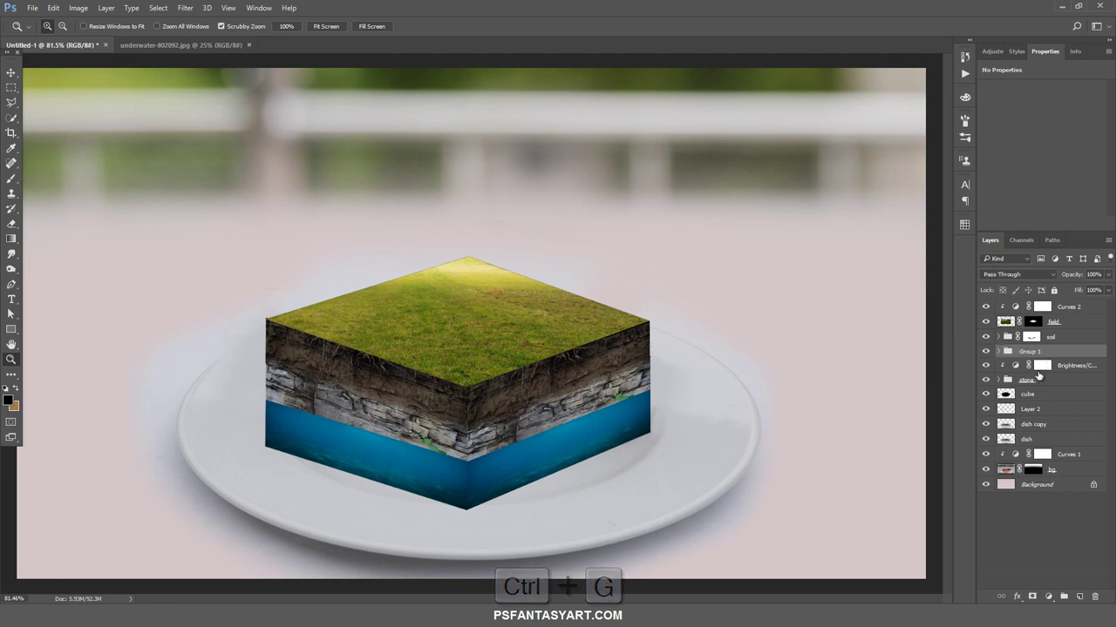
left_click(1080, 597)
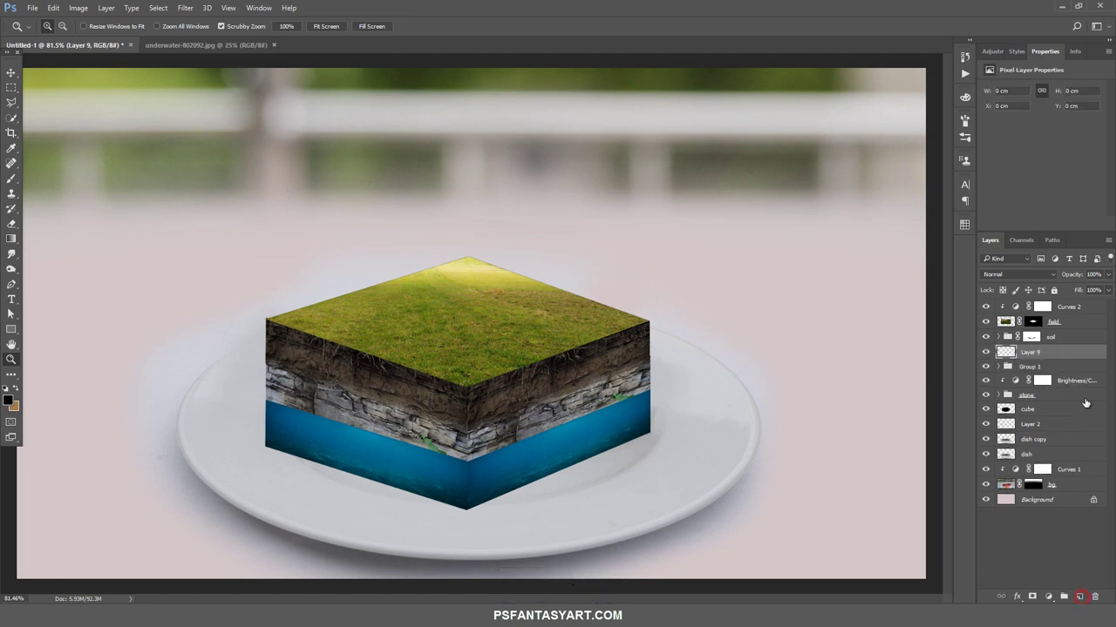
left_click(1080, 358, "alt")
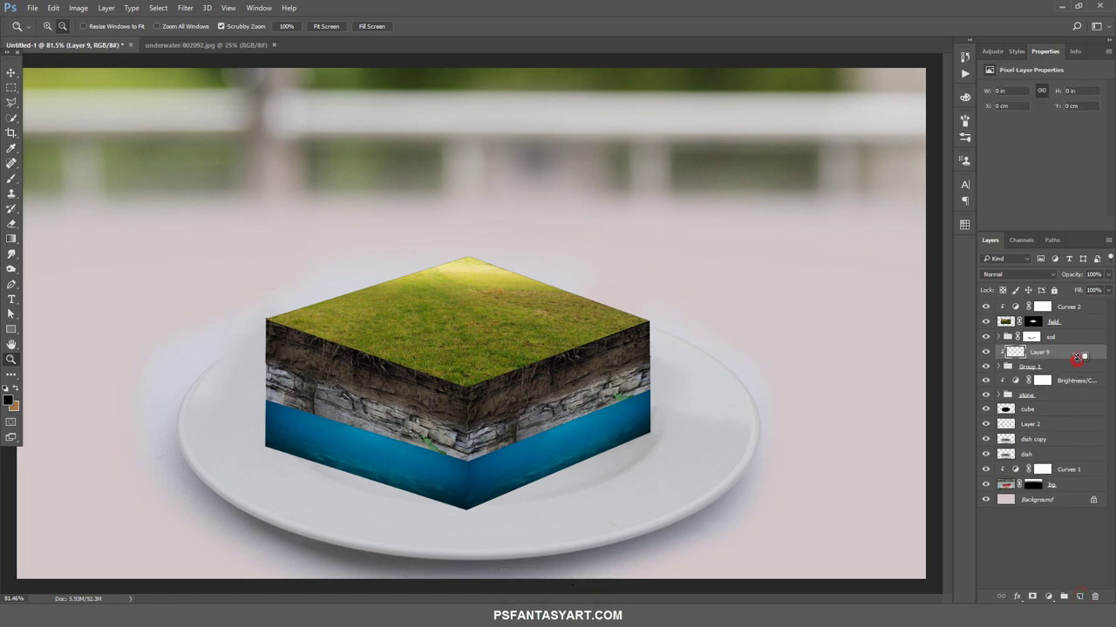
Set the foreground colour to cyan 00C6FC and select the Brush at size 150
left_click(8, 399)
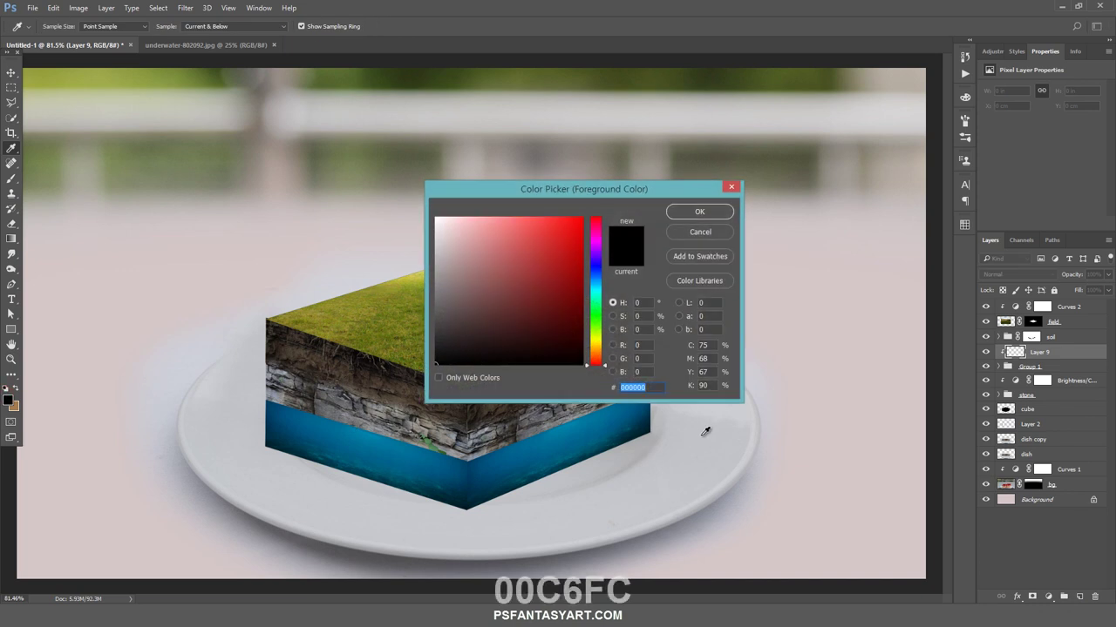
type("00")
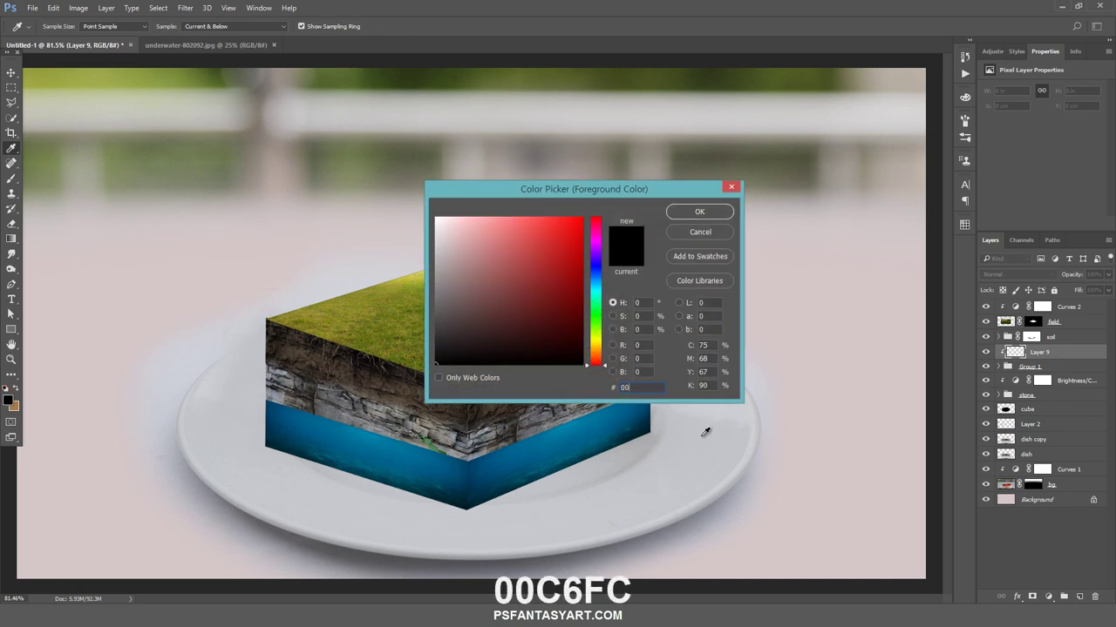
type("c6")
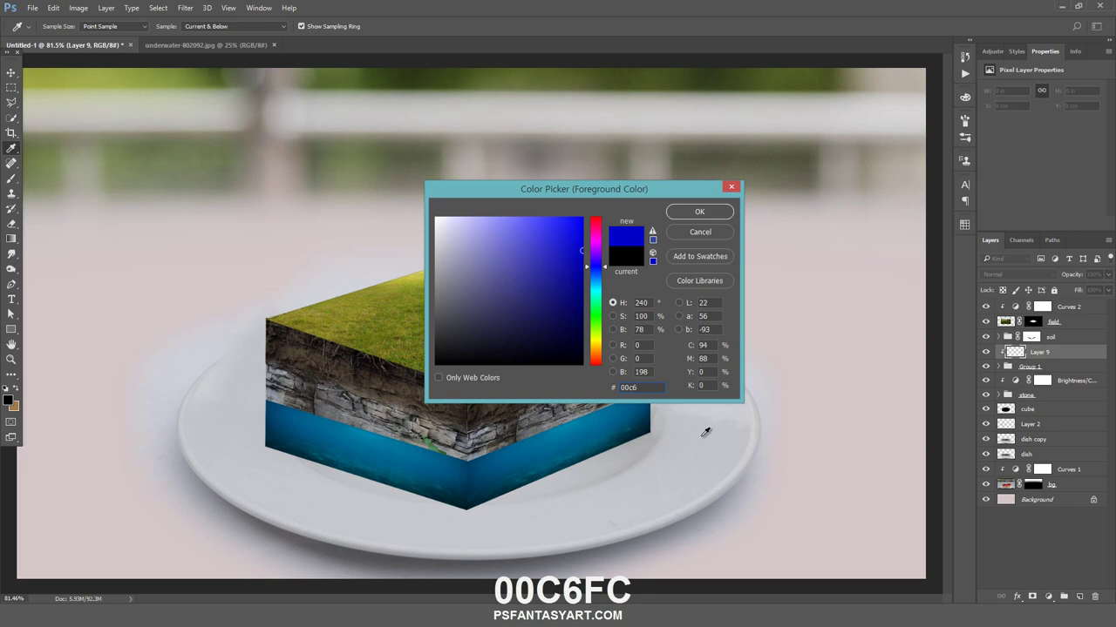
type("fc")
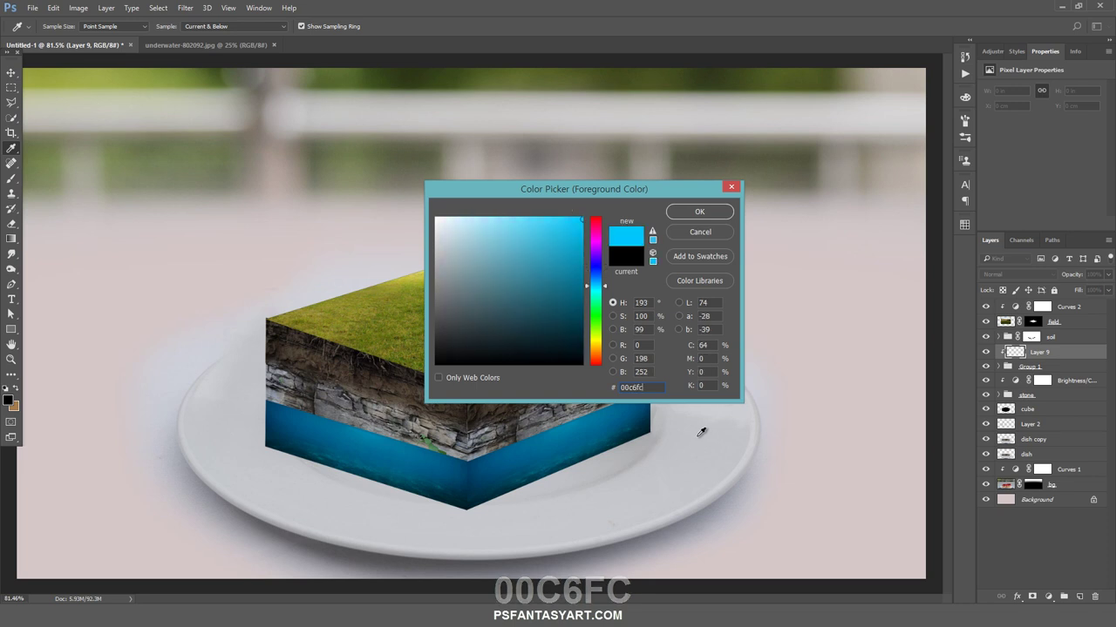
left_click(699, 212)
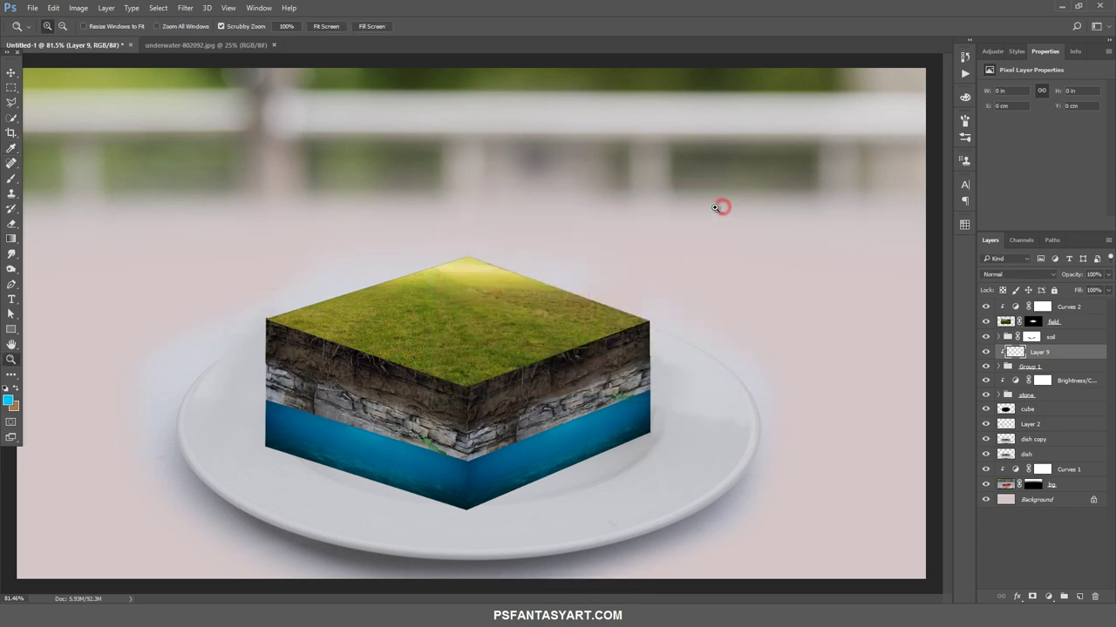
left_click(10, 179)
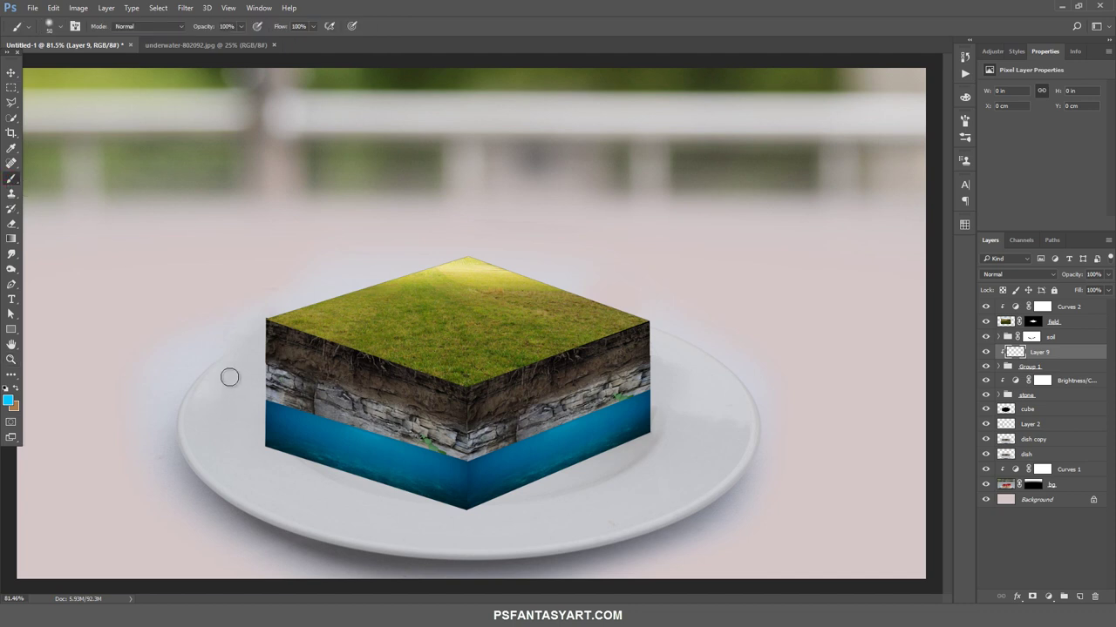
key("bracketright")
key("bracketright")
key("bracketright")
key("bracketright")
key("bracketright")
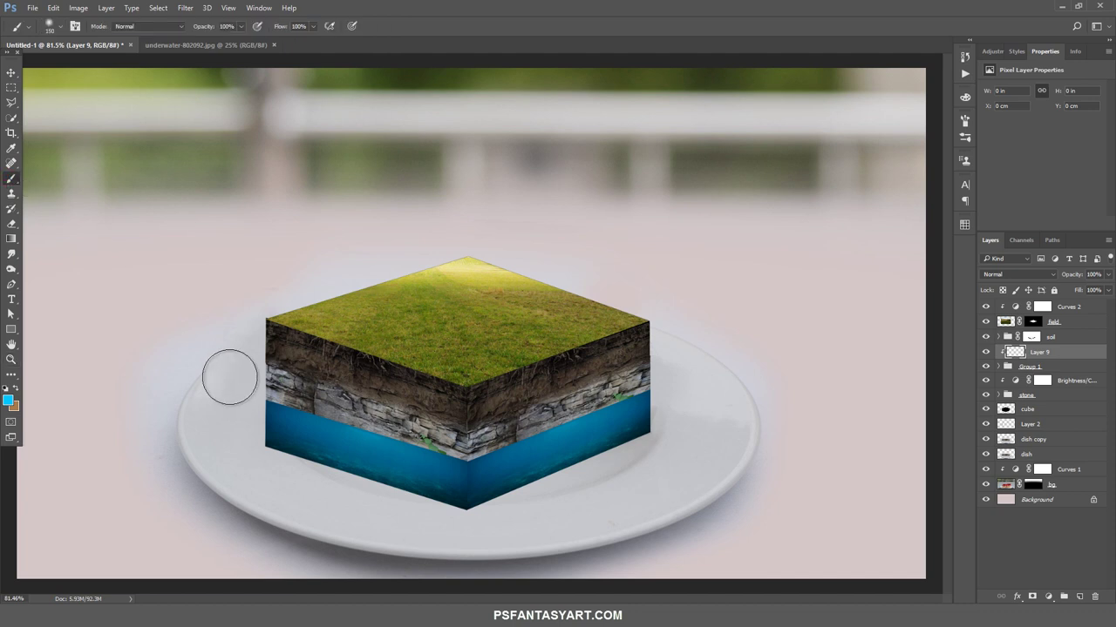
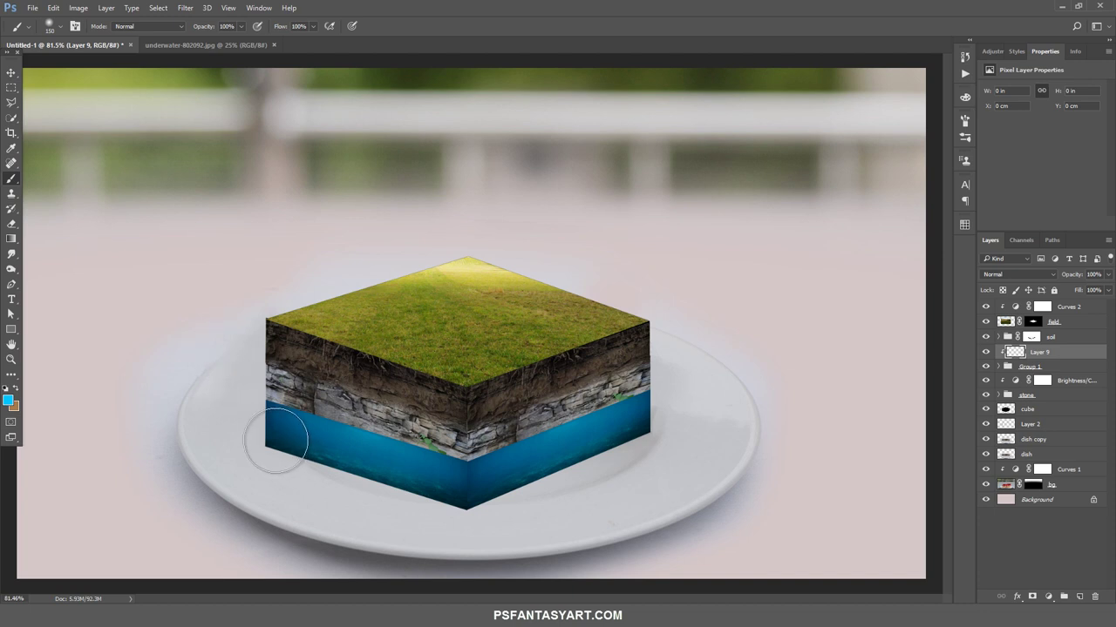
Paint cyan over the water on Layer 9 with a 250 px brush, blended Soft Light at 25% opacity
key("bracketright")
key("bracketright")
key("bracketright")
mouse_move(311, 455)
left_mouse_down()
mouse_move(428, 483)
mouse_move(704, 410)
left_mouse_up()
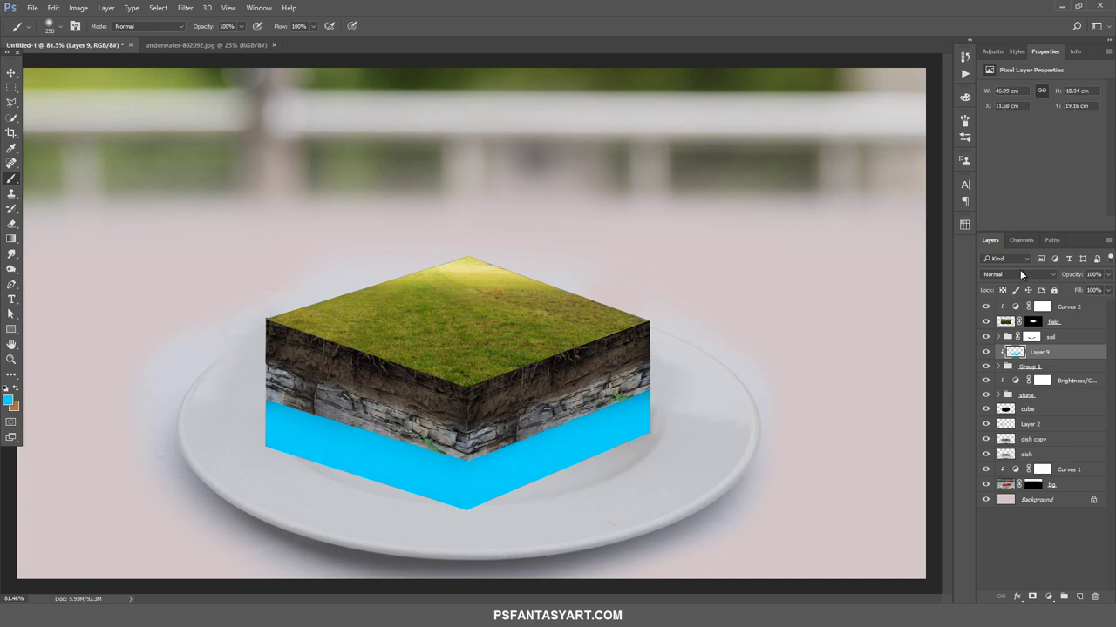
left_click(1021, 274)
left_click(1011, 396)
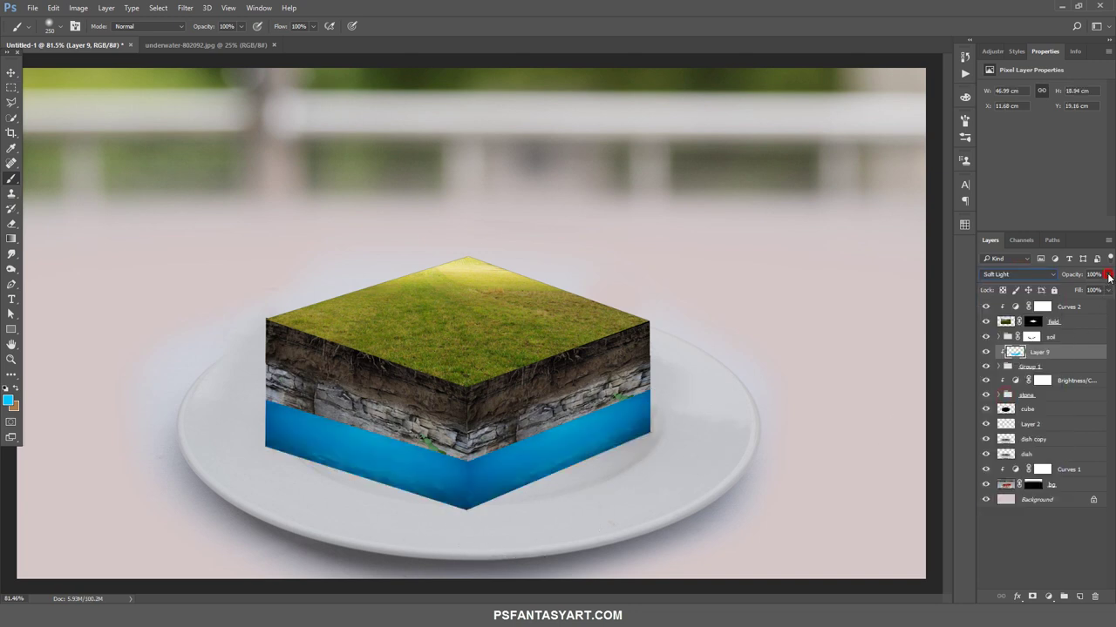
left_click(1107, 274)
type("25")
key("Return")
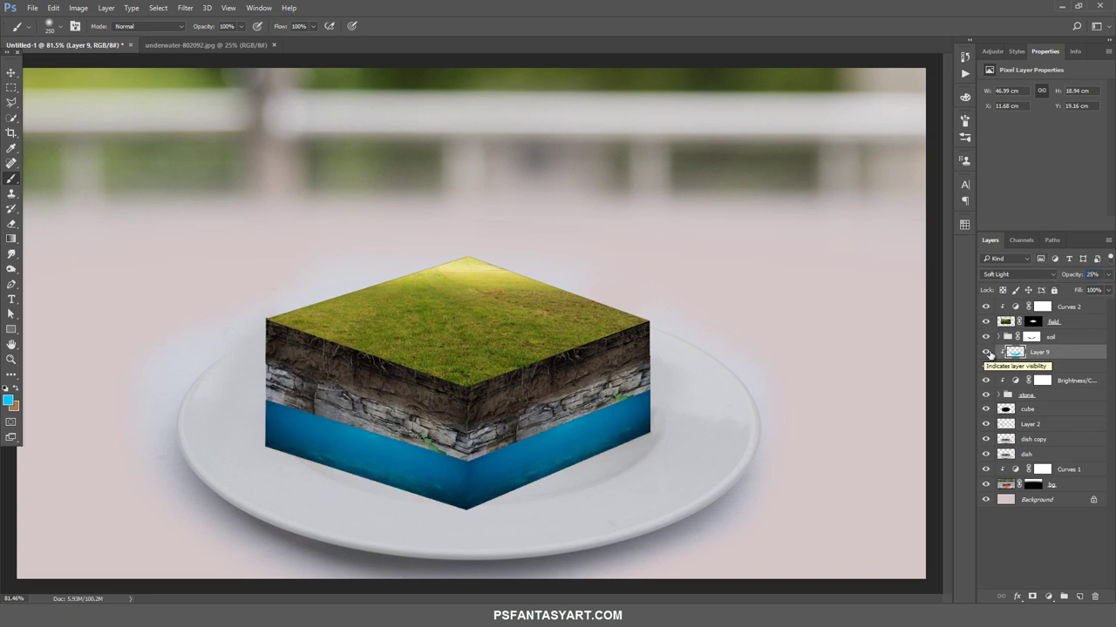
Add a Curves layer clipped to Layer 9 and raise the curve with two points
left_click(1046, 597)
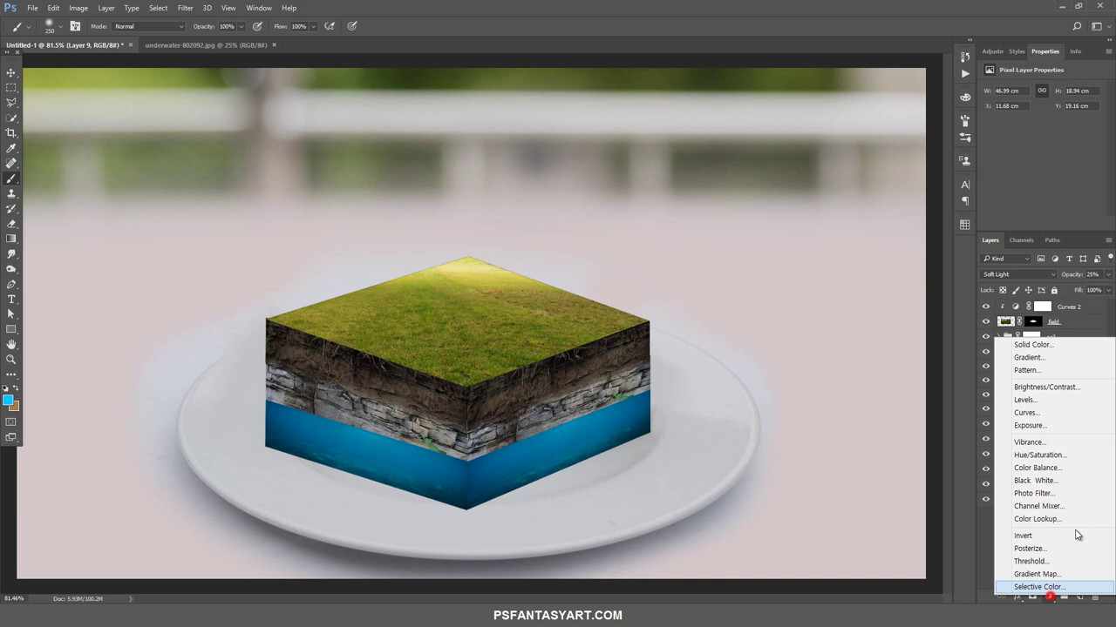
left_click(1054, 426)
left_click(1080, 359, "alt")
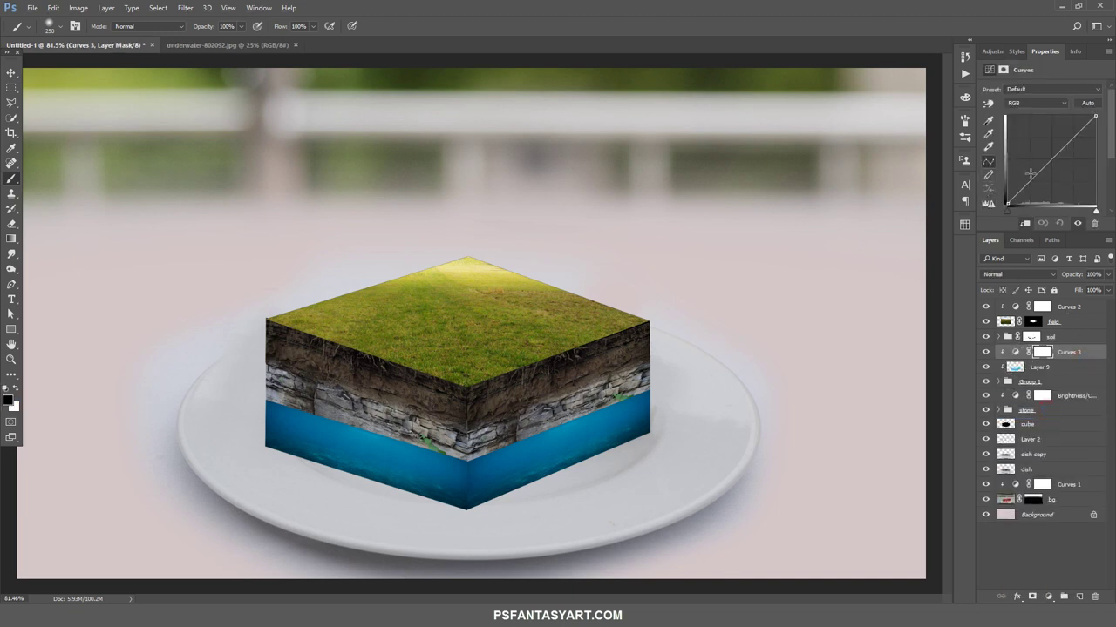
left_click(1031, 178)
left_click(1062, 141)
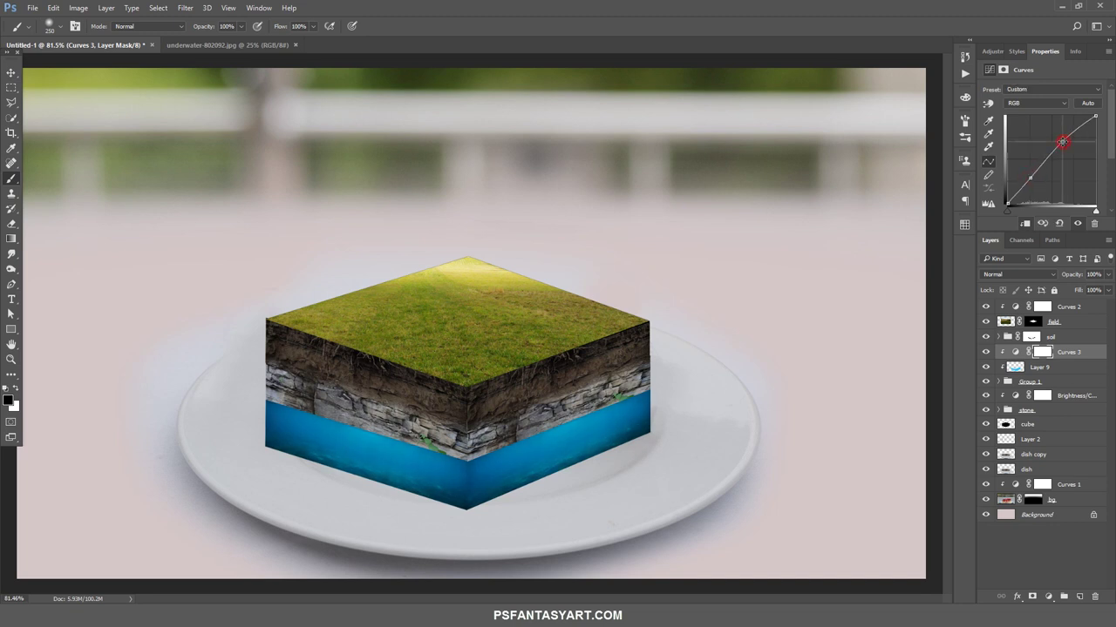
left_click(1031, 177)
Skew the left water face (Layer 8) so its bottom corner reaches slightly lower
left_click(997, 383)
left_click(1015, 395)
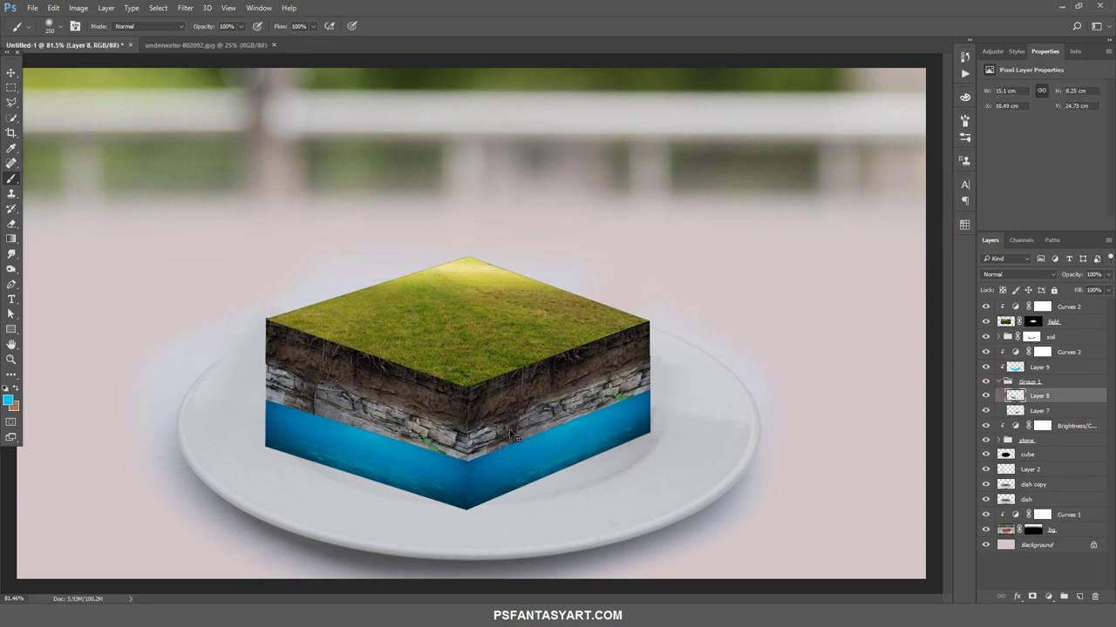
key("ctrl+t")
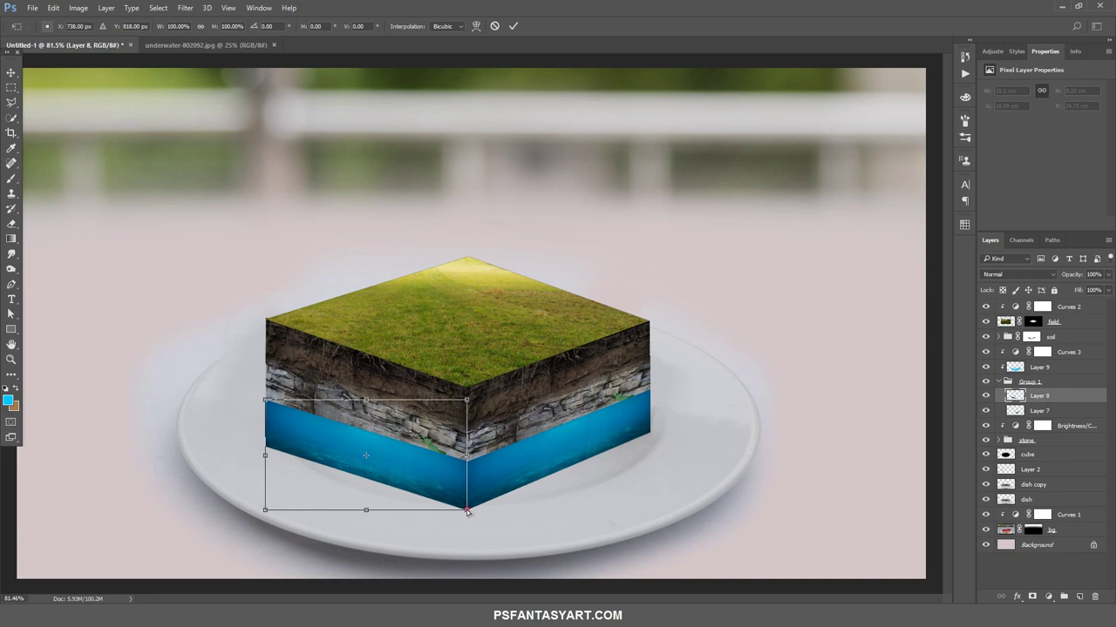
left_click_drag(468, 511, 468, 516)
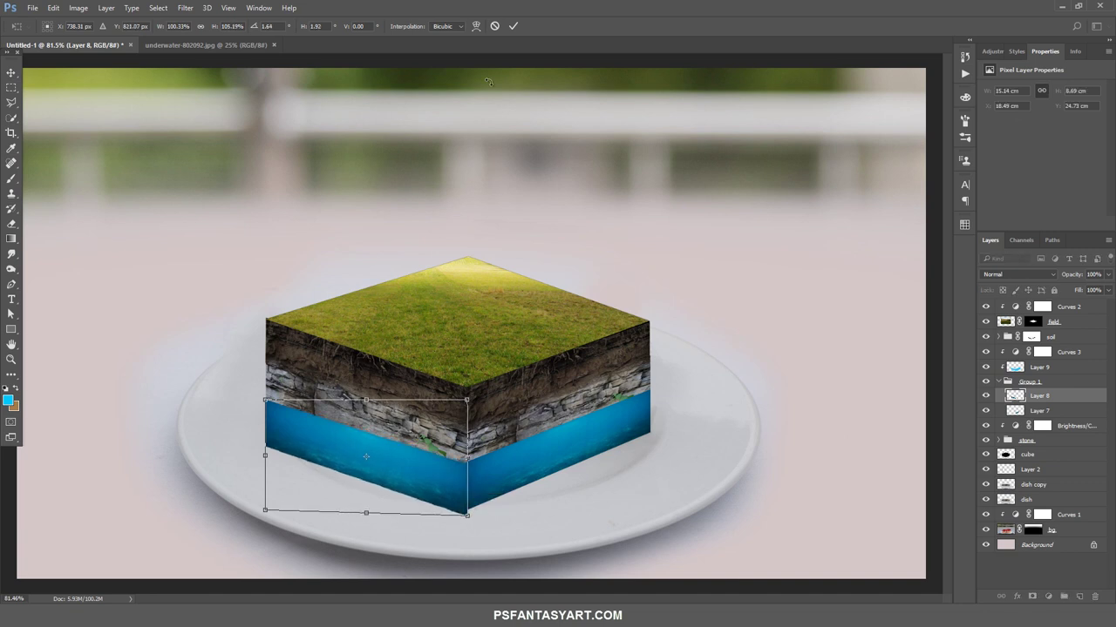
left_click(514, 26)
key("b")
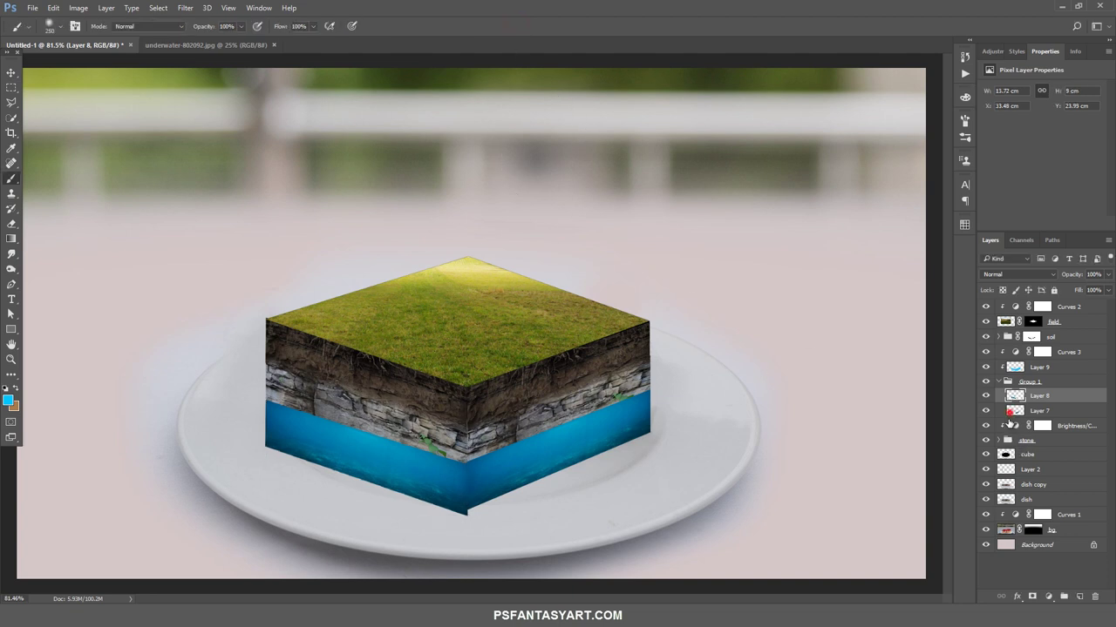
Skew the right water face (Layer 7) lower and align its corner with the left face
left_click(1013, 410)
key("ctrl+t")
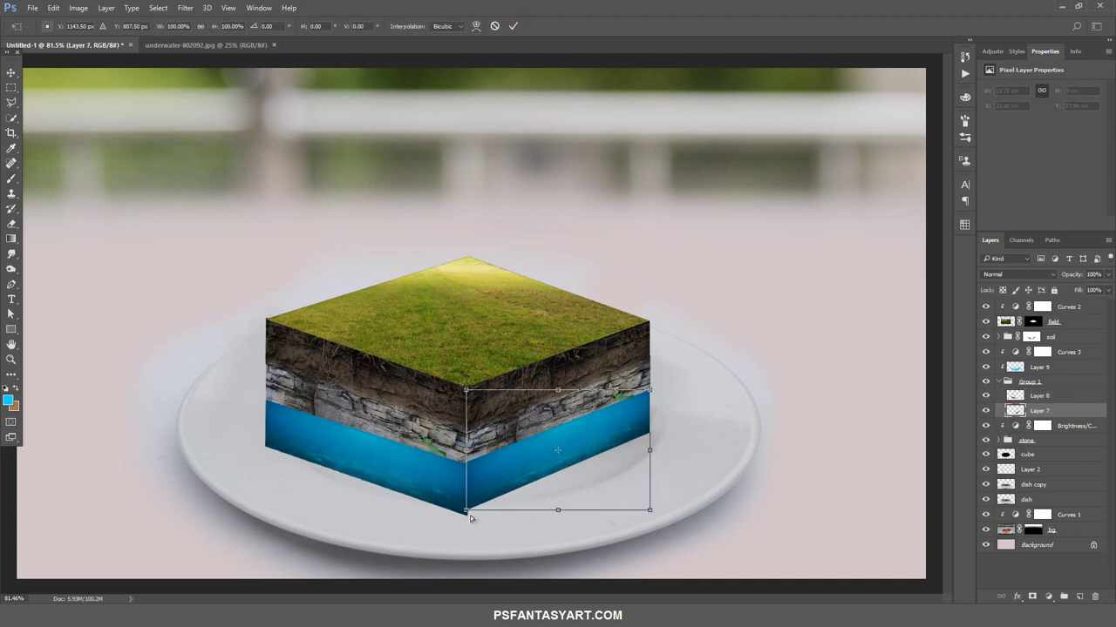
left_click_drag(467, 512, 467, 515)
left_click_drag(467, 390, 468, 389)
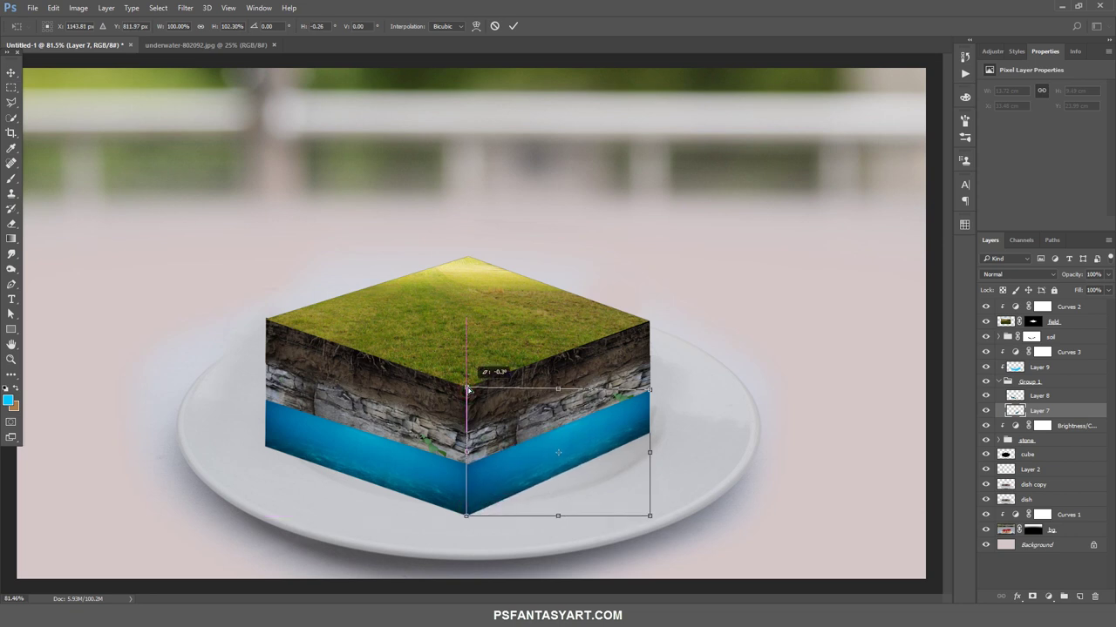
left_click(513, 26)
key("b")
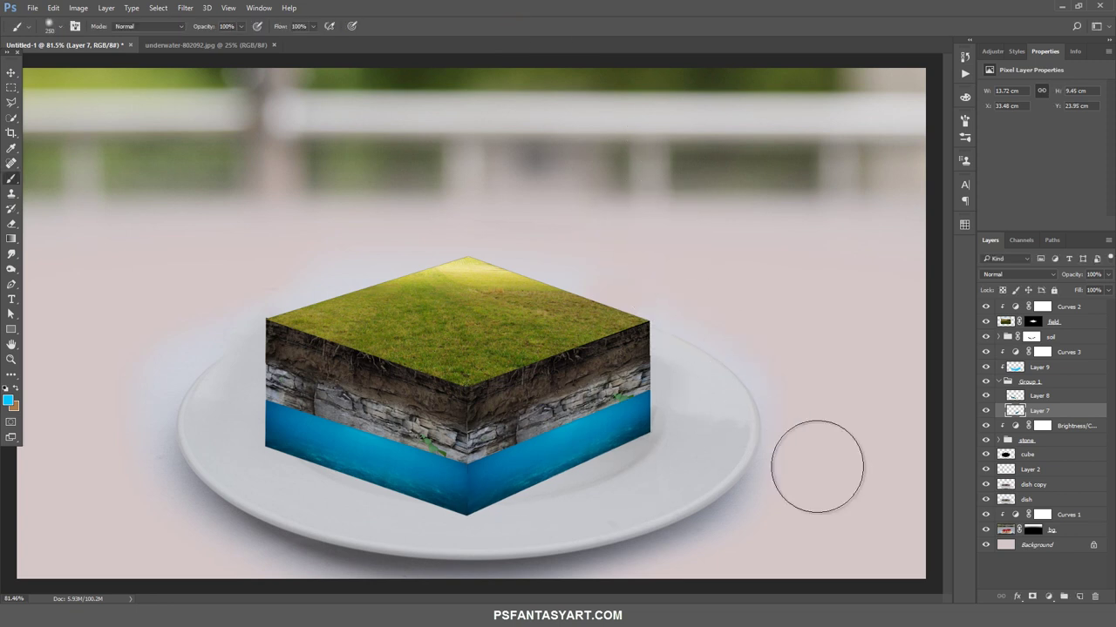
Add a layer mask to Group 1 and mask the water's top edge with a 150 px brush
left_click(995, 384)
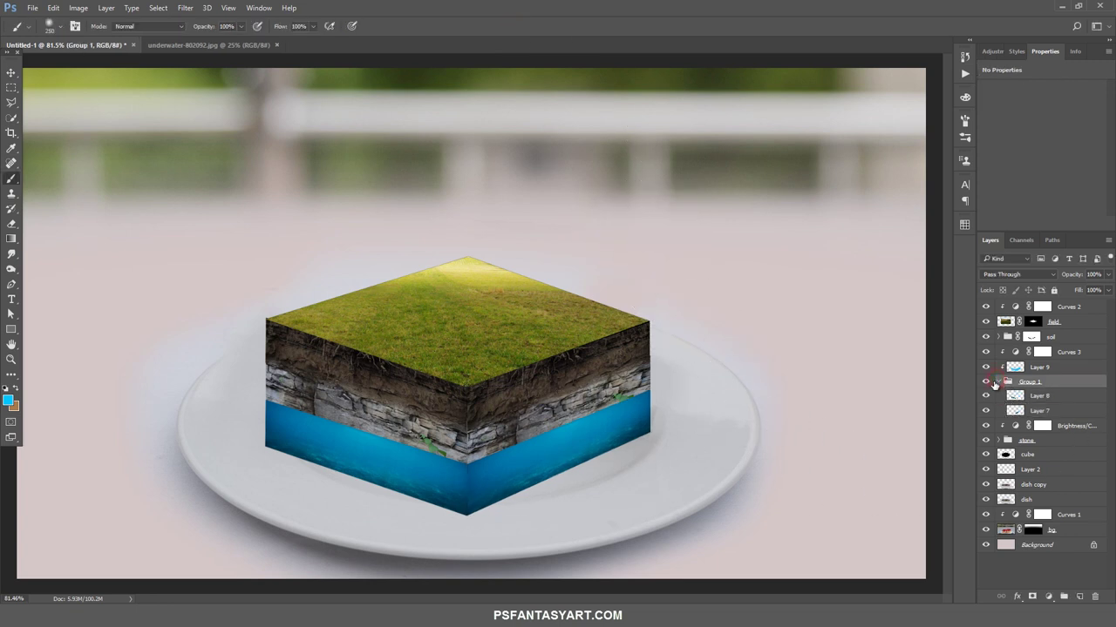
left_click(999, 382)
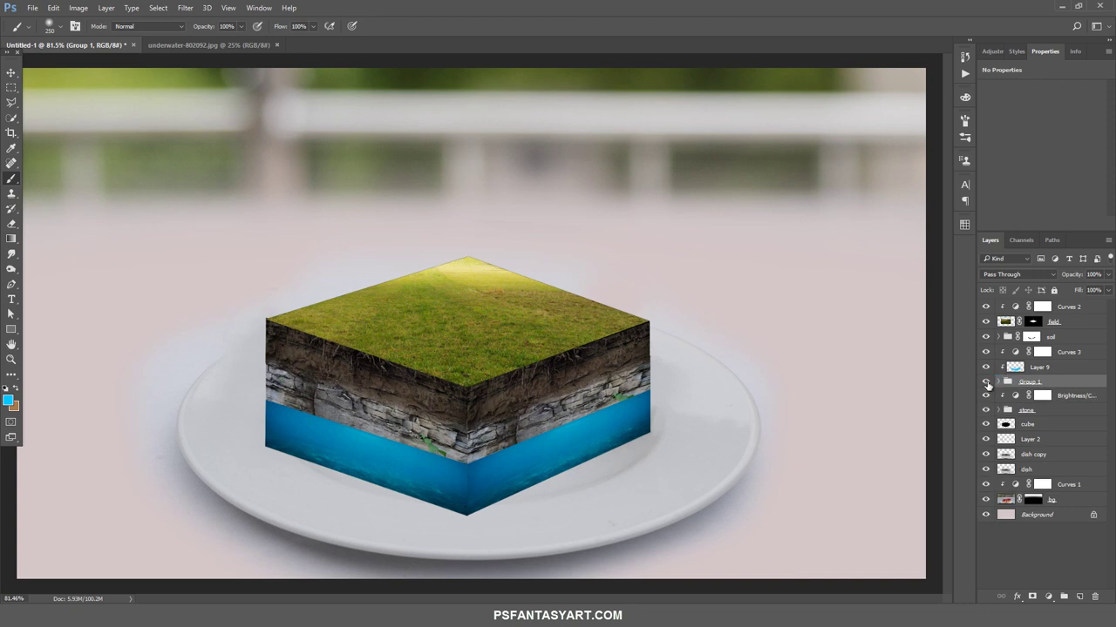
left_click(986, 382)
left_click(1031, 596)
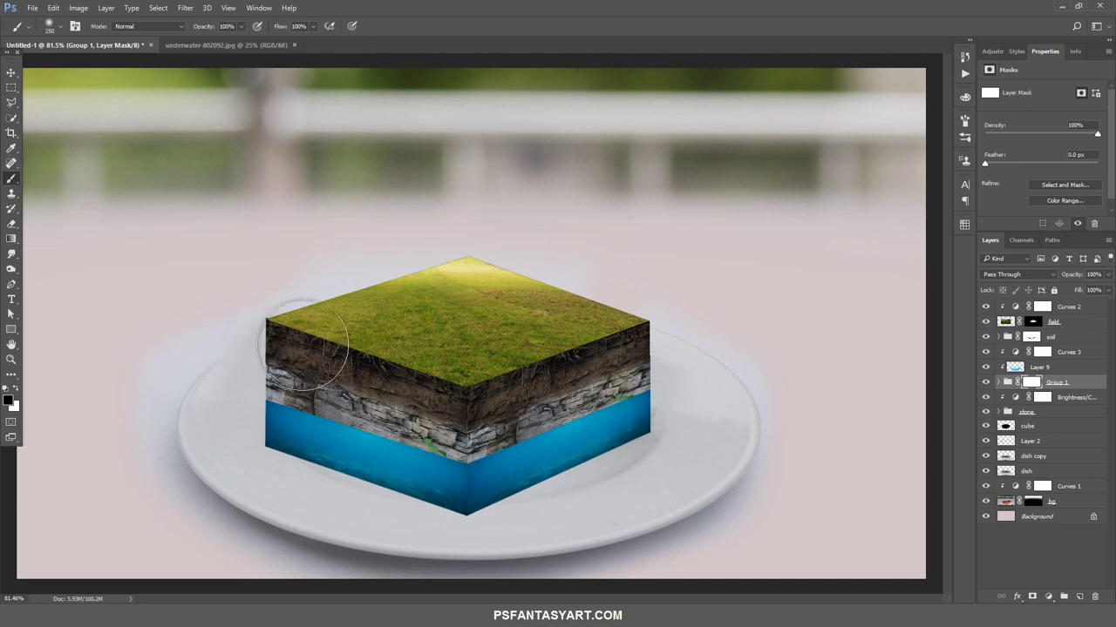
key("bracketleft")
key("bracketleft")
key("bracketleft")
key("bracketleft")
key("bracketleft")
key("bracketleft")
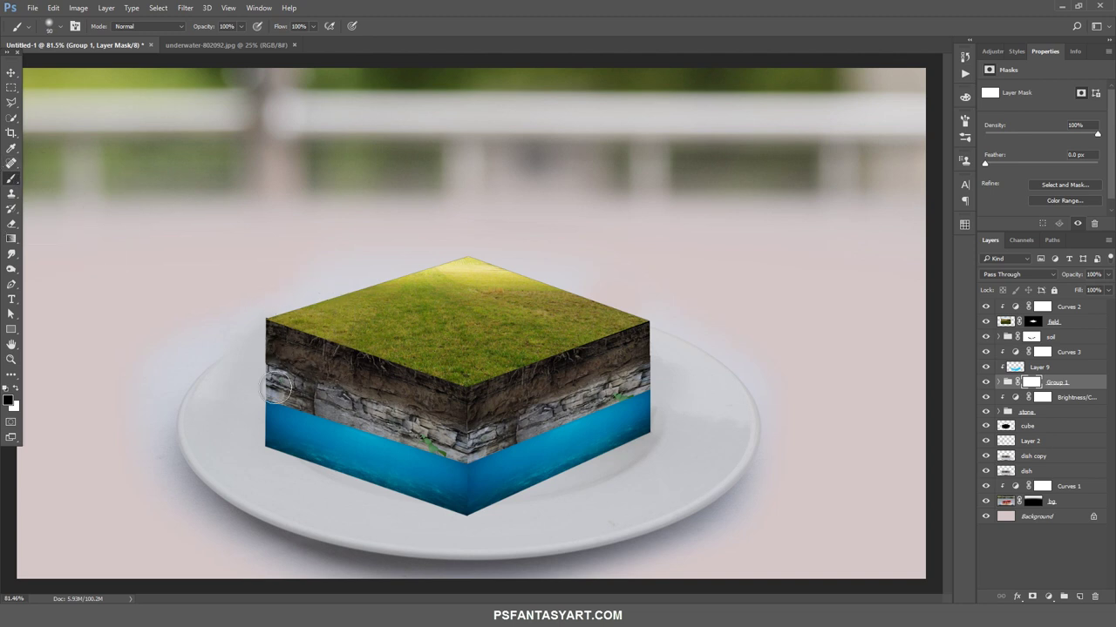
left_click_drag(270, 389, 321, 398)
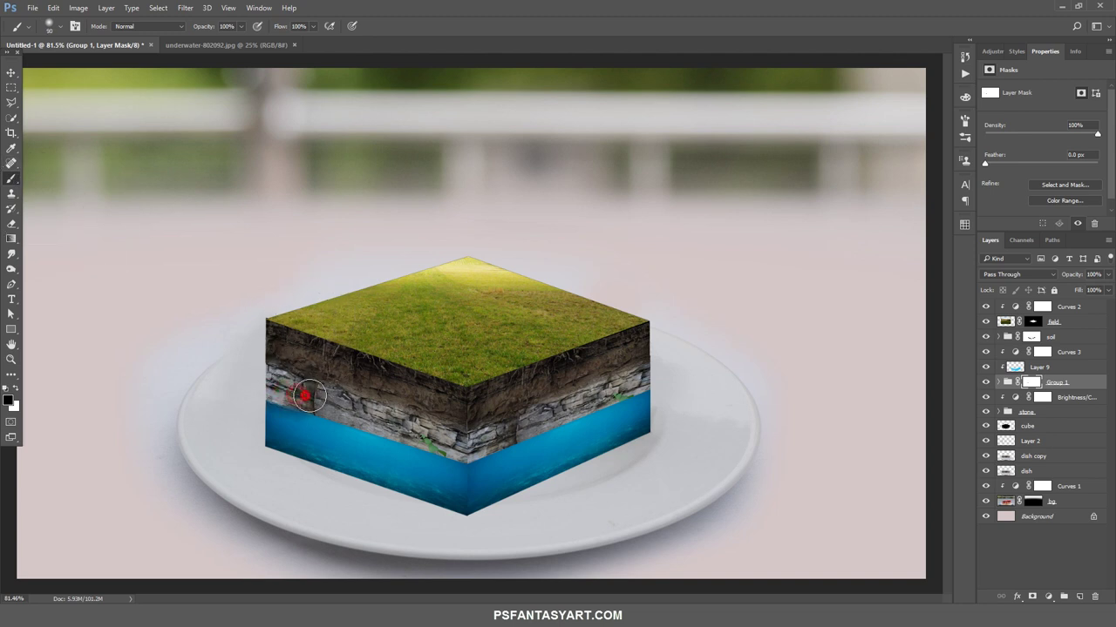
Softly mask along the stone-water edge with a 90 px low-opacity brush, flow raised to 51%
right_click(361, 359)
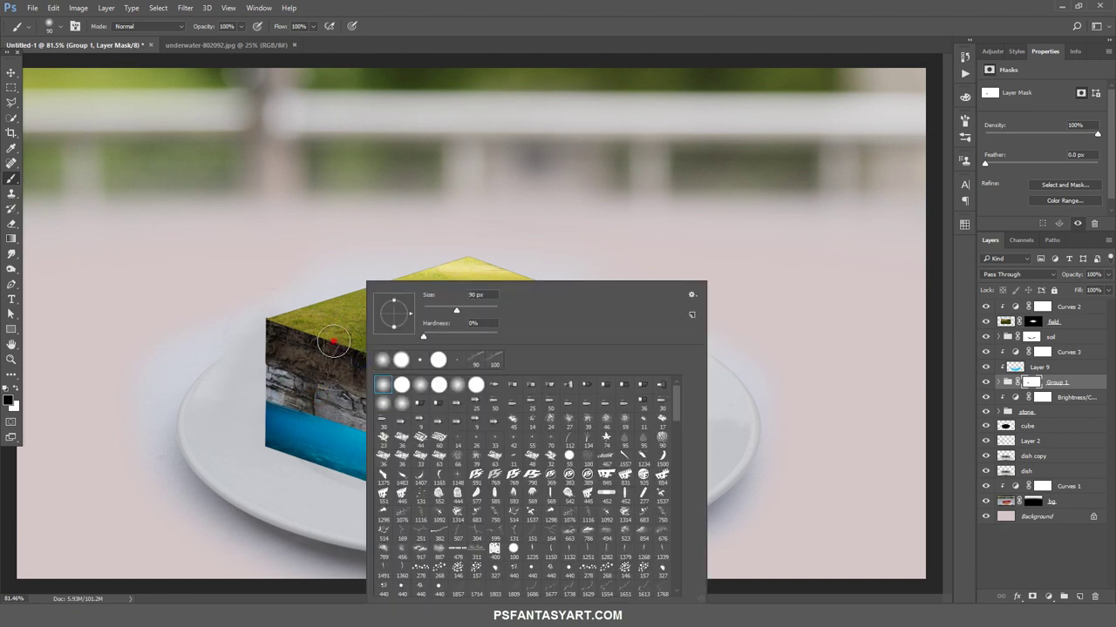
key("Return")
left_click(240, 27)
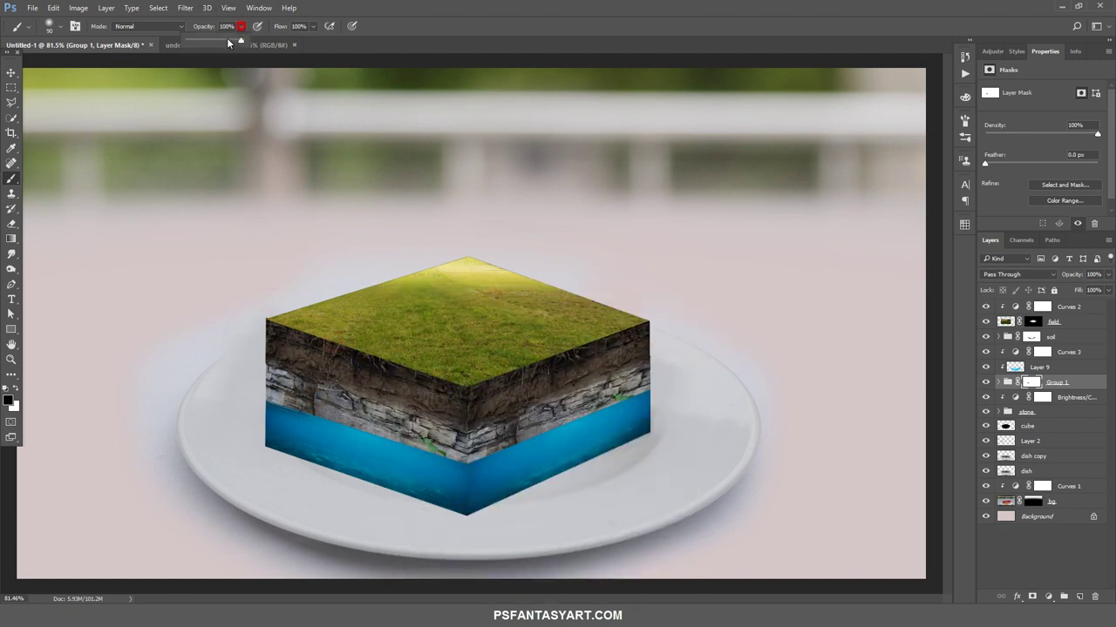
left_click(314, 26)
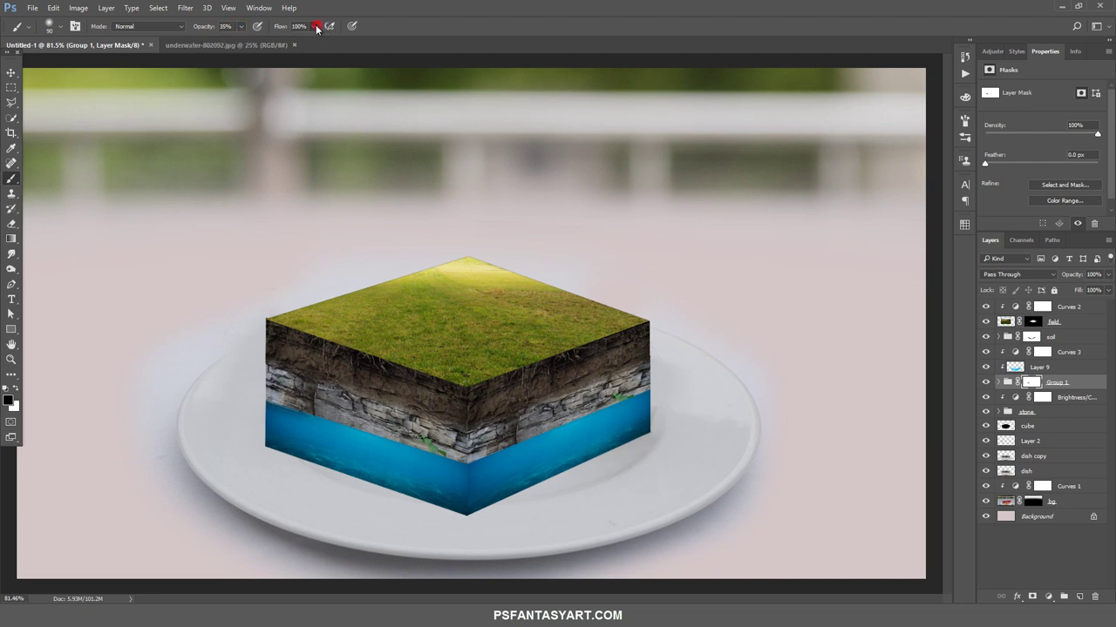
left_click(347, 409)
left_click_drag(347, 409, 394, 424)
left_click(243, 26)
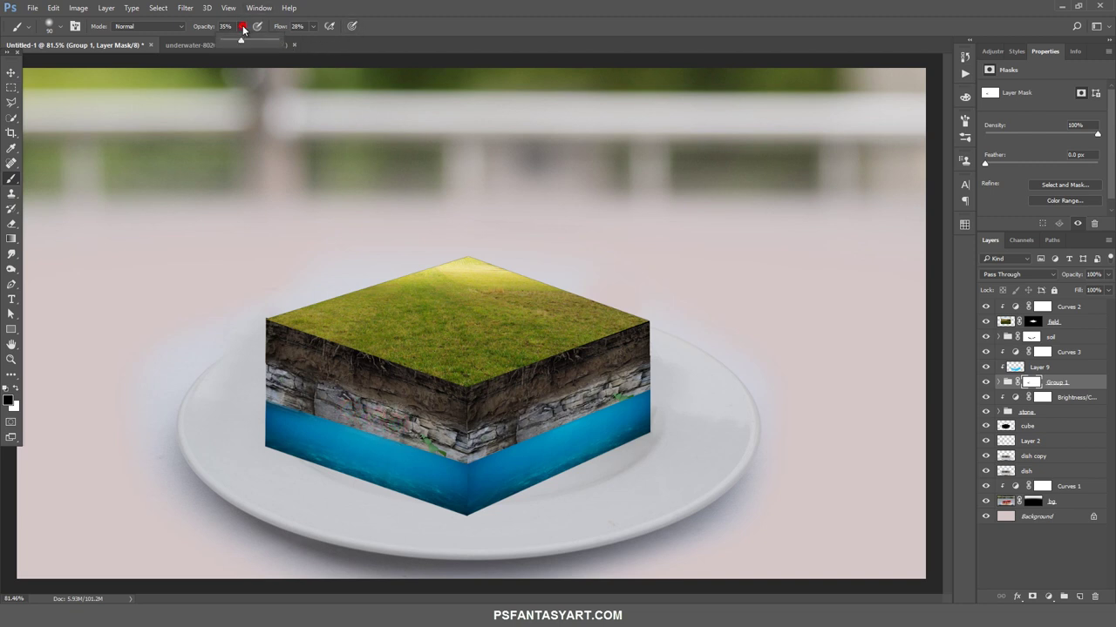
left_click(312, 27)
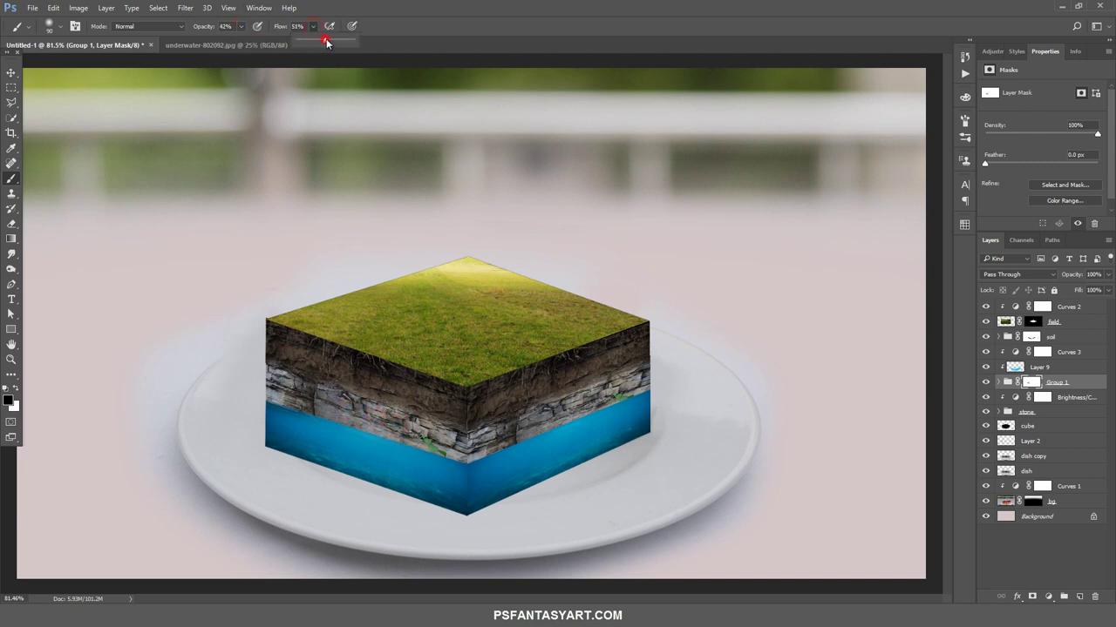
mouse_move(348, 418)
left_mouse_down()
mouse_move(468, 442)
mouse_move(592, 408)
mouse_move(539, 421)
mouse_move(626, 377)
mouse_move(528, 403)
mouse_move(502, 433)
mouse_move(559, 409)
left_mouse_up()
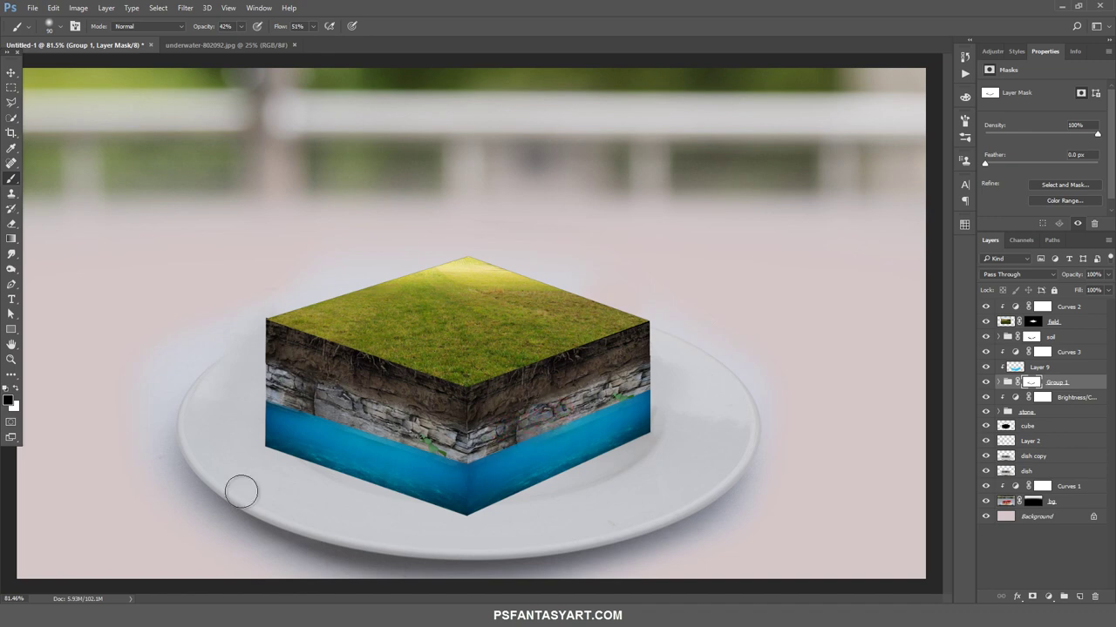
Zoom in on the water edge and mask out parts of the green vine and rock
left_click(444, 488, "ctrl")
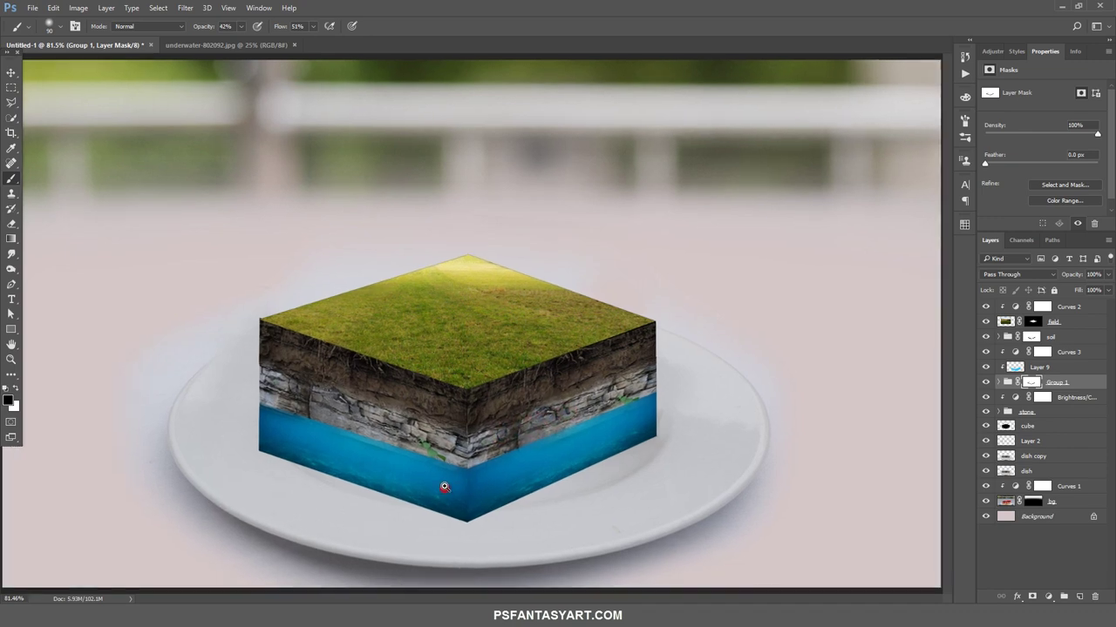
left_click(440, 465, "ctrl")
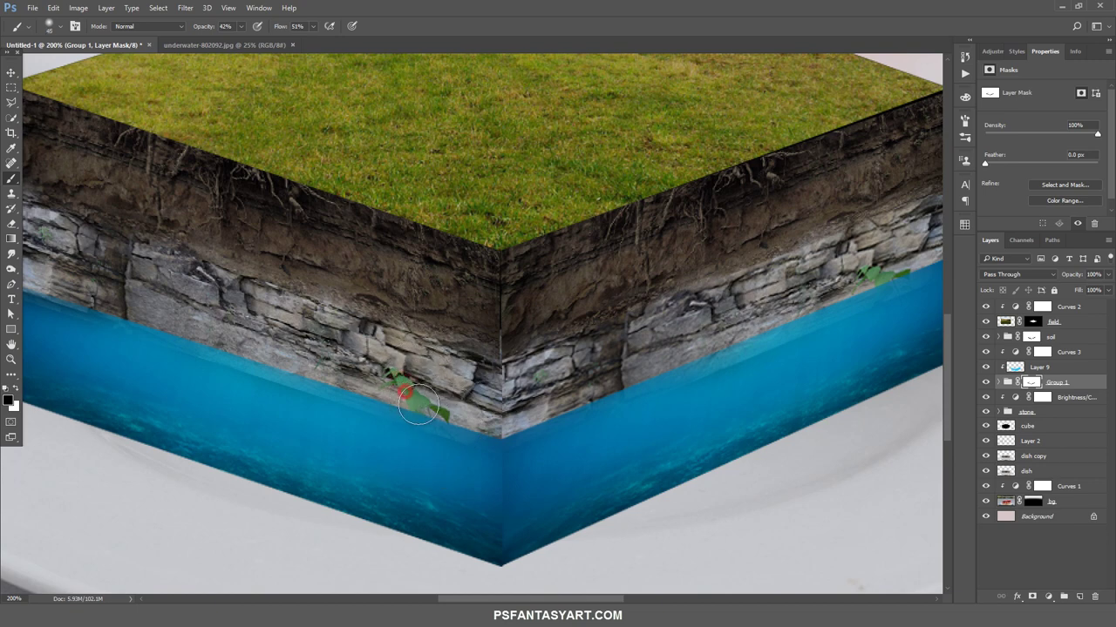
left_click_drag(414, 403, 443, 415)
left_click_drag(519, 412, 567, 408)
Fit the composite on screen, target Group 1's mask and zoom out to see everything
left_click(10, 359)
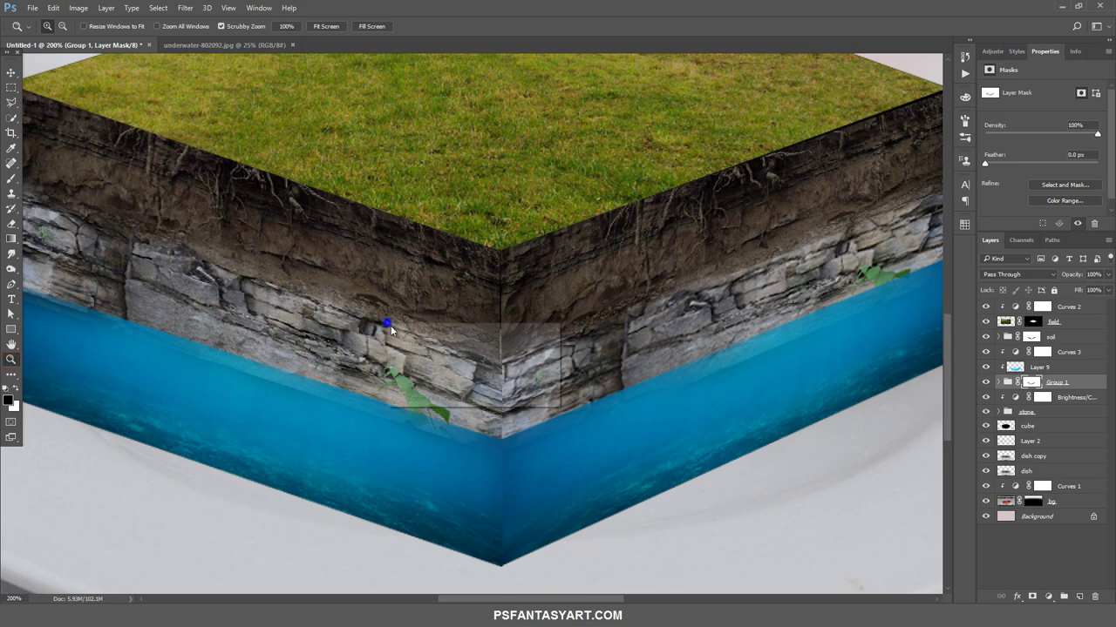
key("ctrl+0")
left_click(1033, 388)
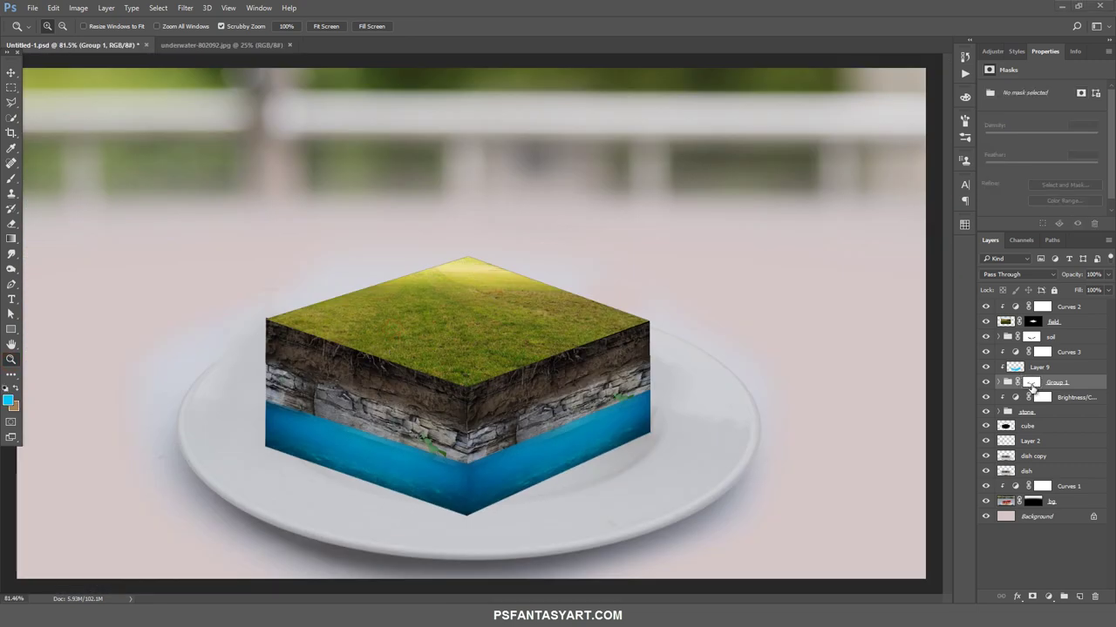
left_click(1031, 384)
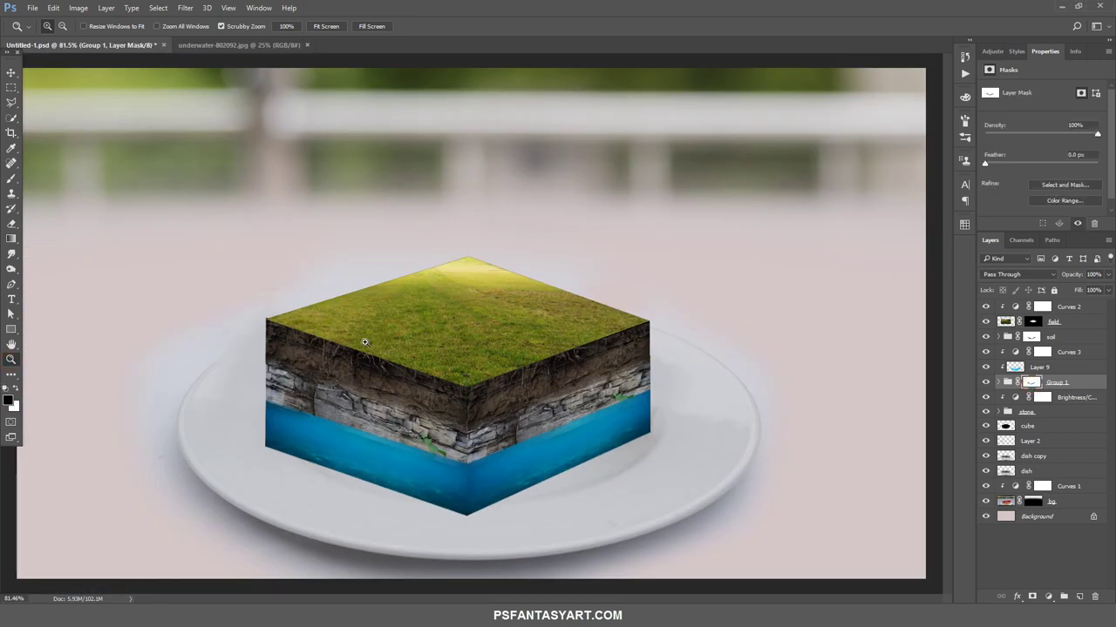
right_click(424, 356)
left_click(453, 424)
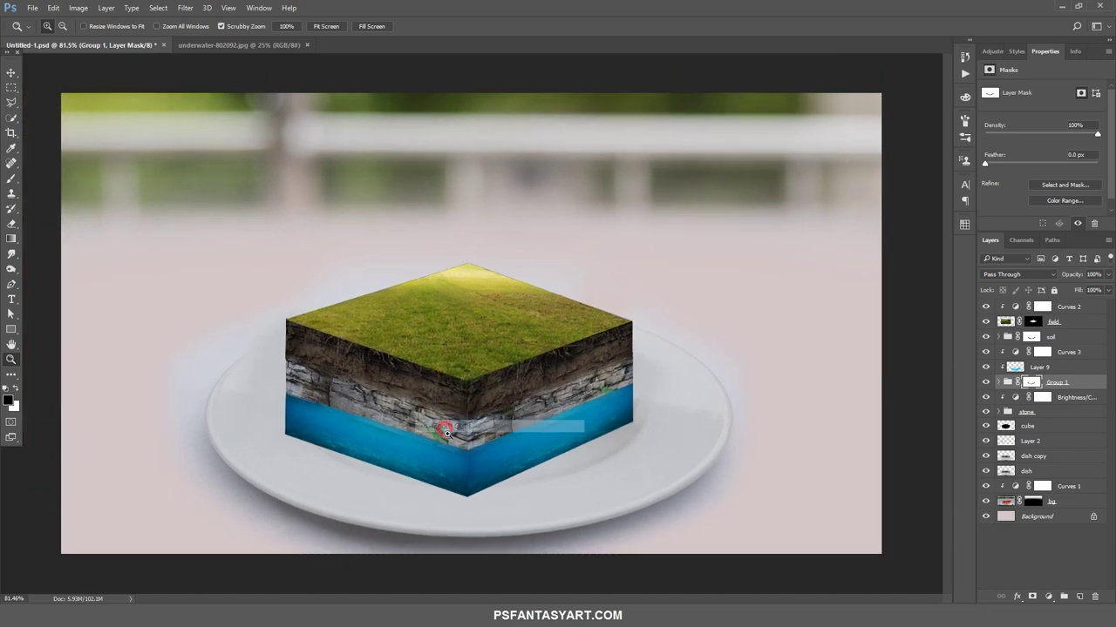
left_click(27, 9)
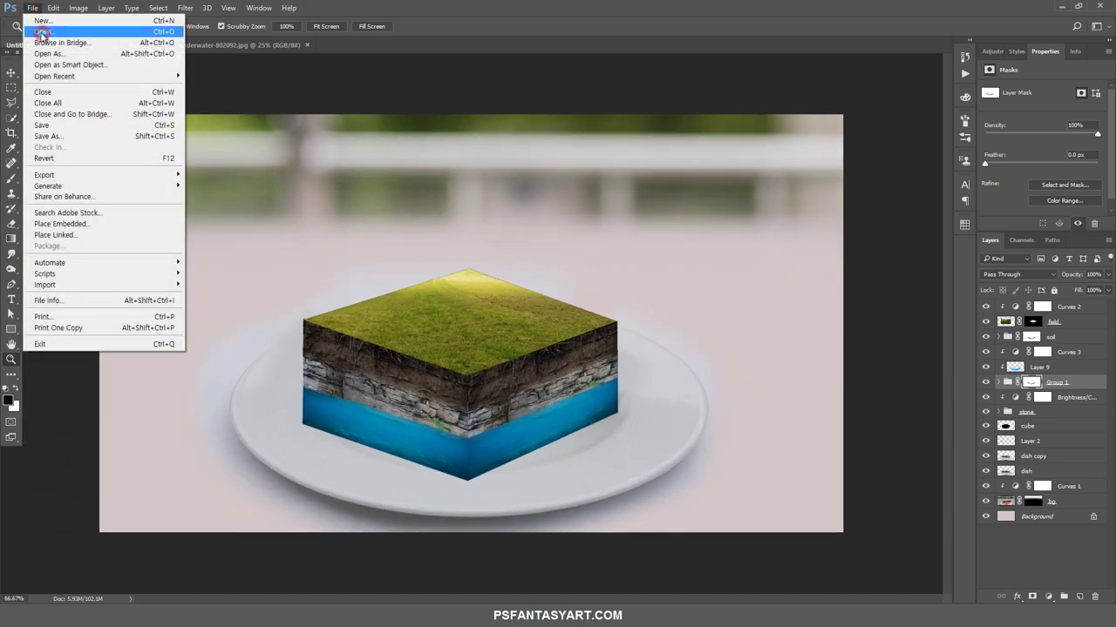
Open rock-192989.jpg, quick-select the large rock's middle band and copy it
left_click(41, 33)
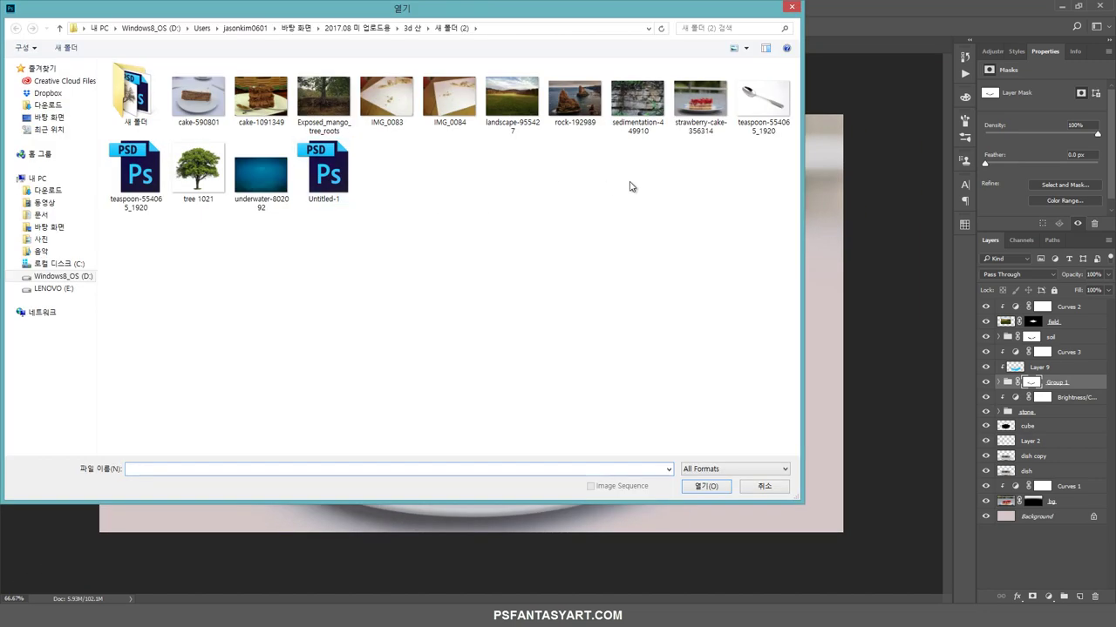
left_click(581, 97)
left_click(697, 488)
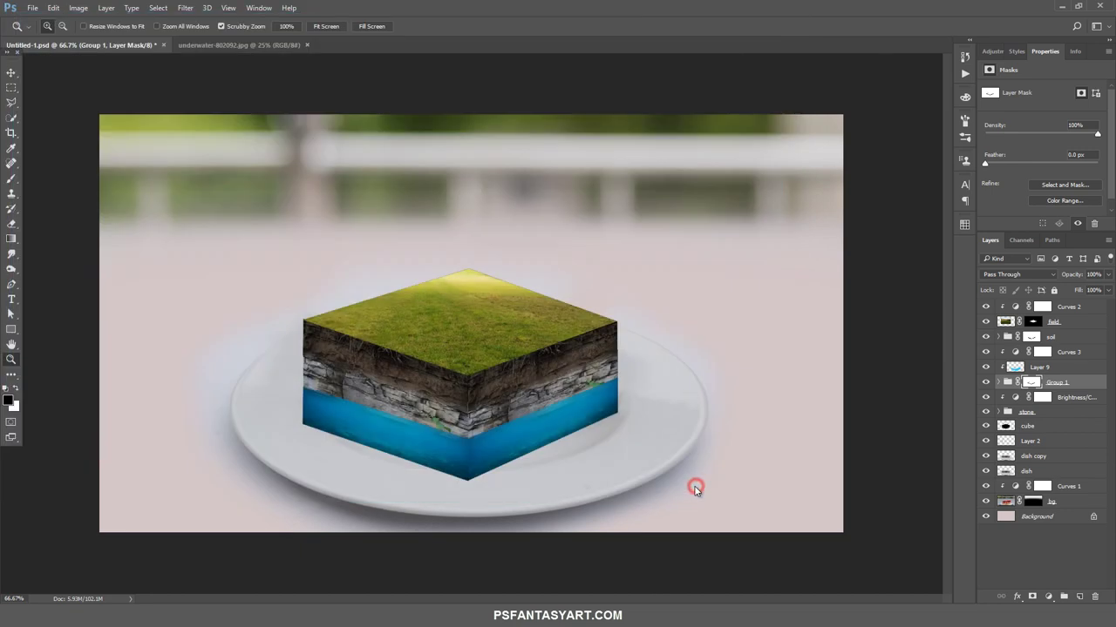
left_click(9, 119)
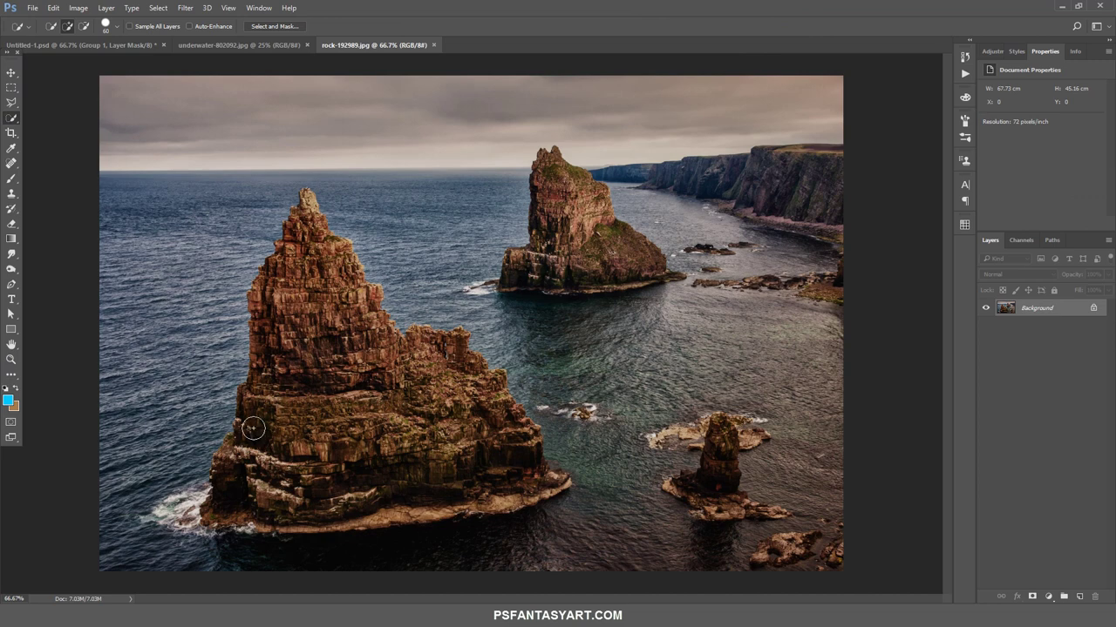
mouse_move(225, 457)
left_mouse_down()
mouse_move(484, 422)
mouse_move(395, 413)
left_mouse_up()
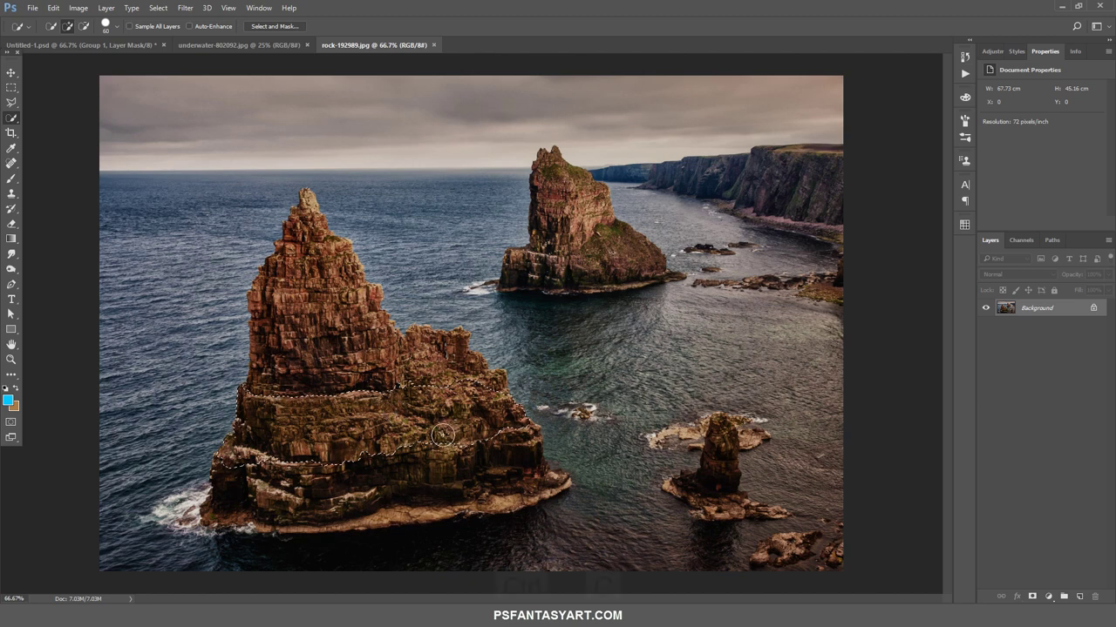
key("ctrl+c")
Paste the rock band above Curves 3, scale it to about half and stretch it across the cube's left face
left_click(83, 45)
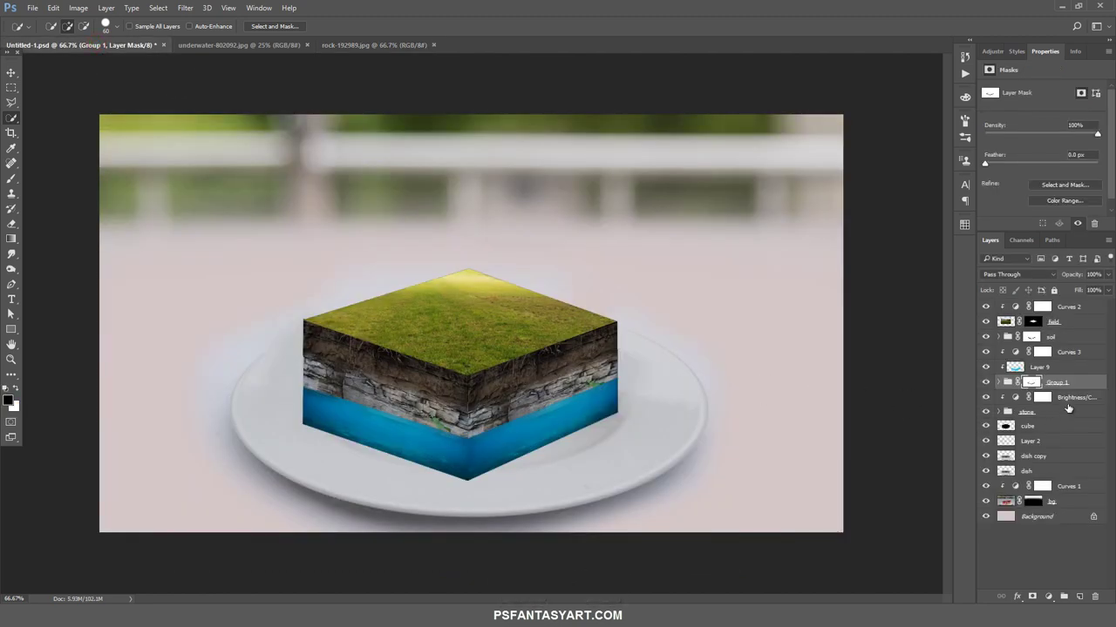
key("ctrl+v")
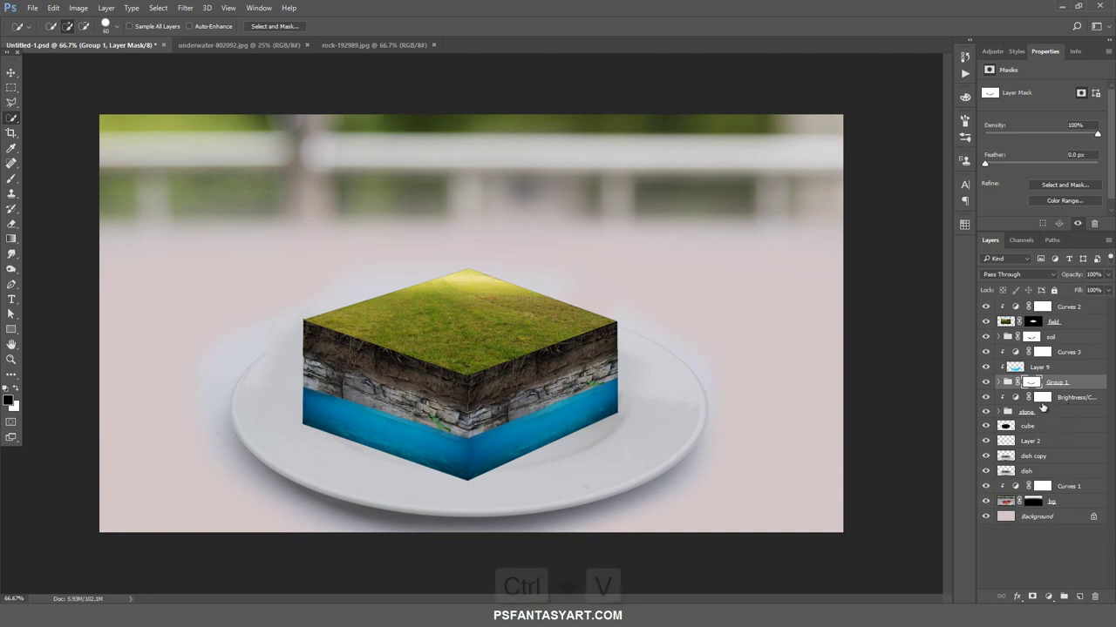
left_click(1068, 352)
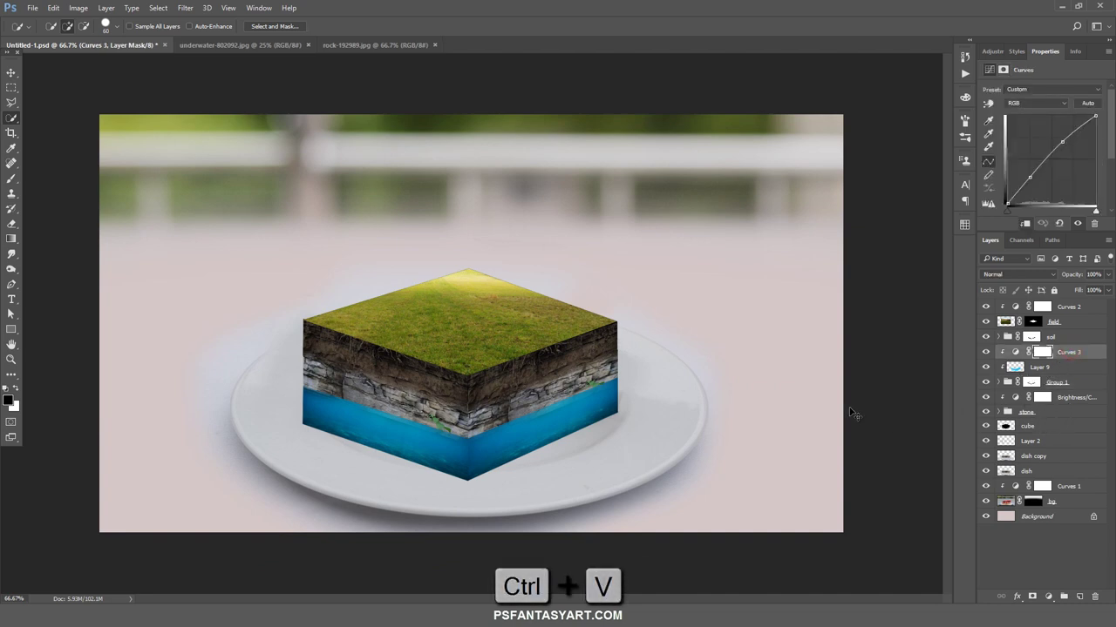
key("ctrl+t")
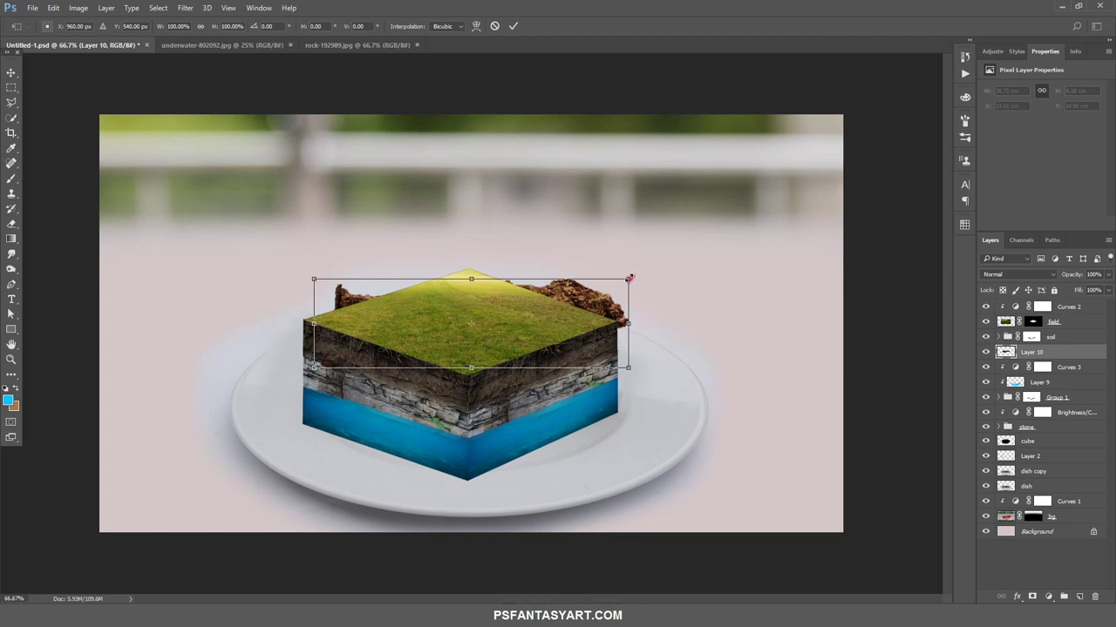
left_click_drag(629, 280, 502, 340)
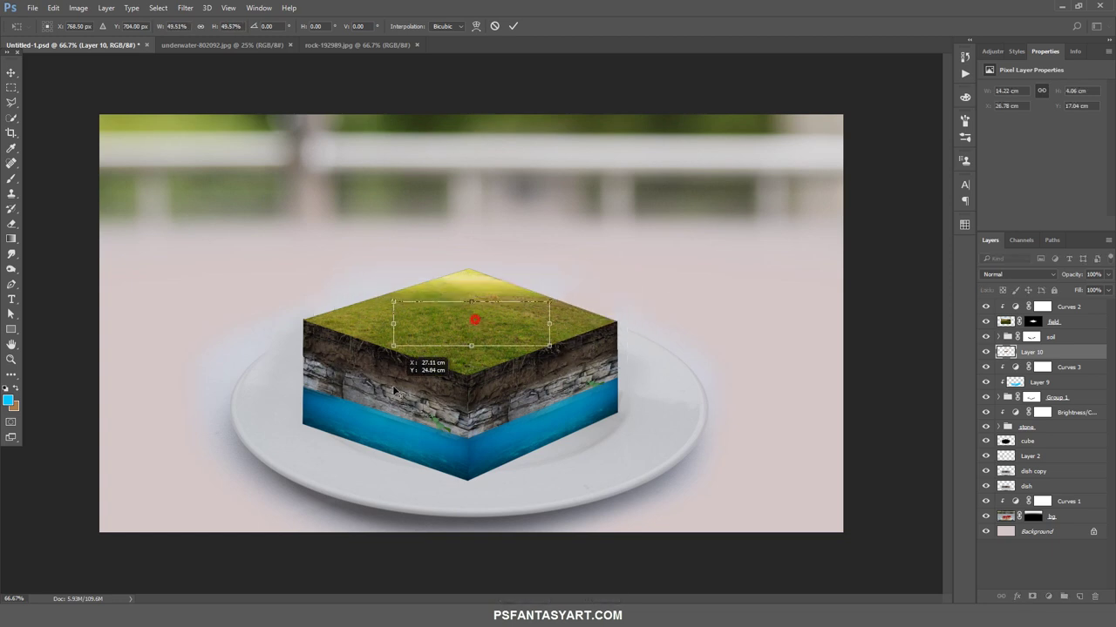
mouse_move(502, 340)
left_mouse_down()
mouse_move(407, 409)
mouse_move(521, 433)
left_mouse_up()
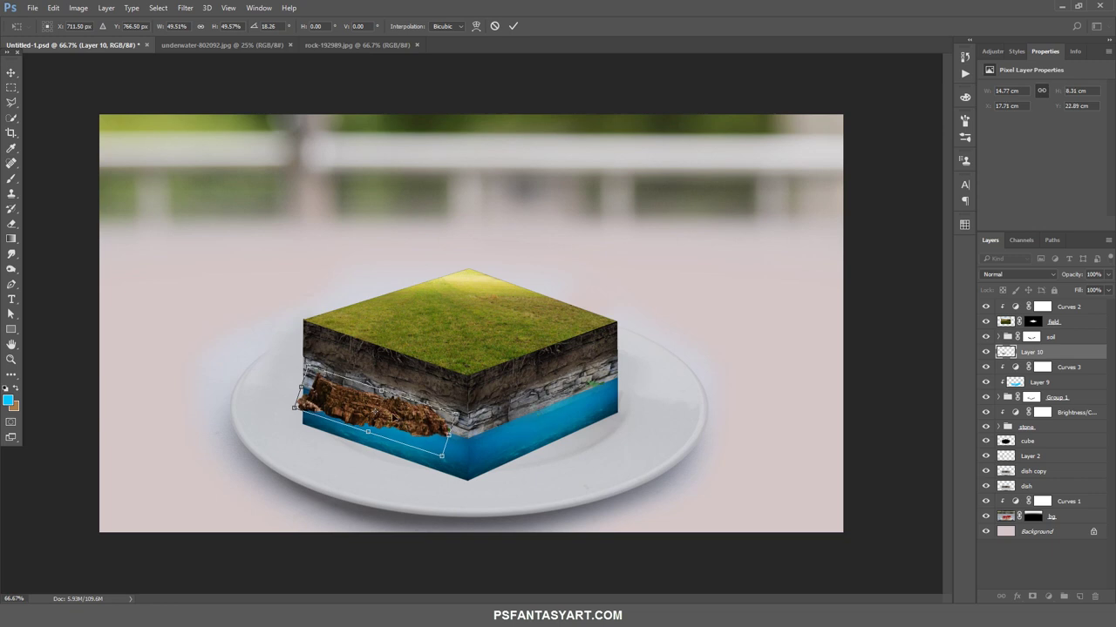
left_click_drag(453, 436, 469, 441)
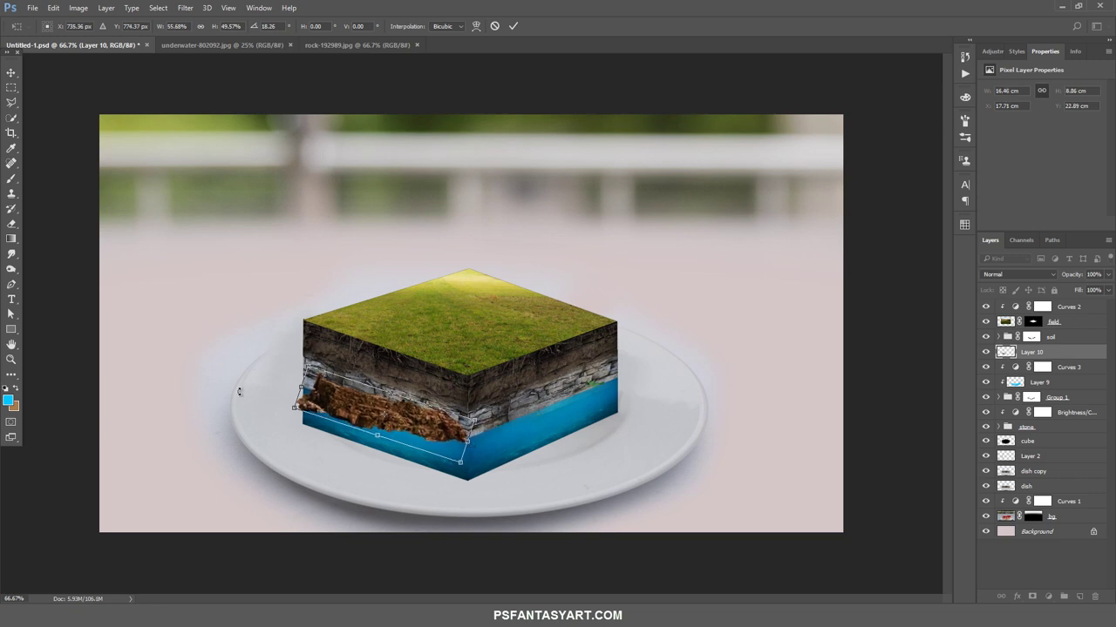
left_click_drag(299, 383, 299, 401)
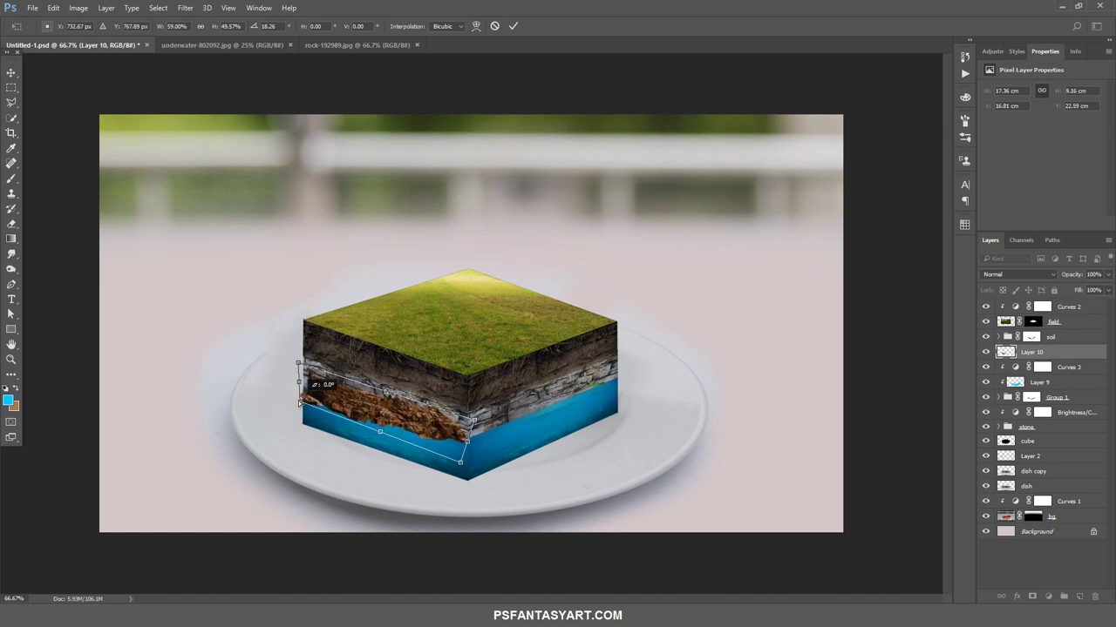
Set the rock layer to Soft Light and enter -80 Saturation in Hue/Saturation
left_click(512, 25)
left_click(1018, 275)
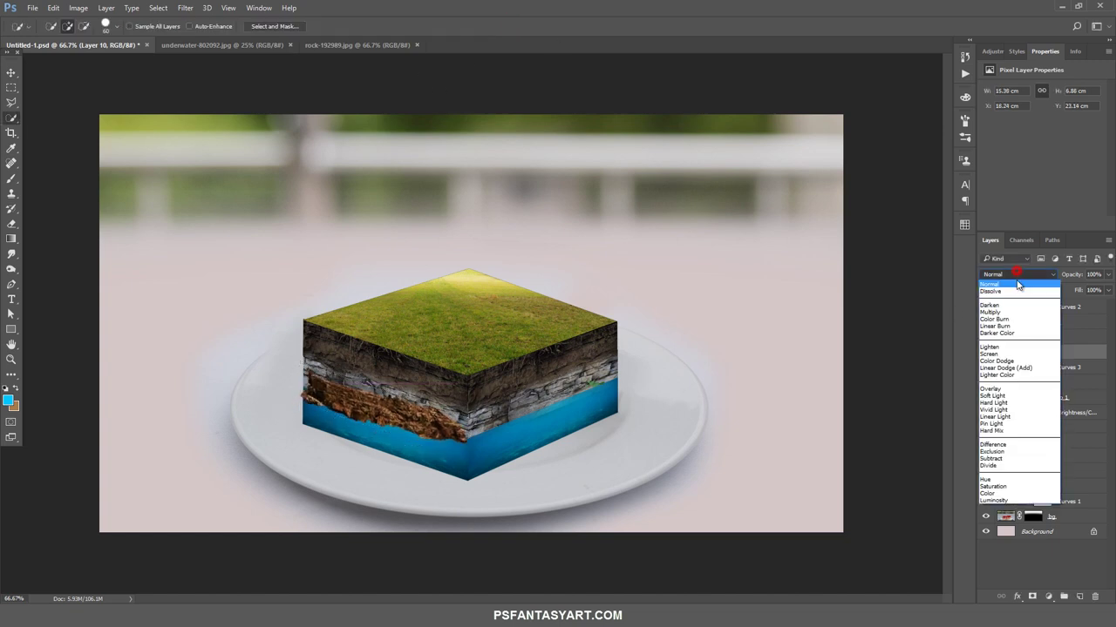
left_click(1027, 393)
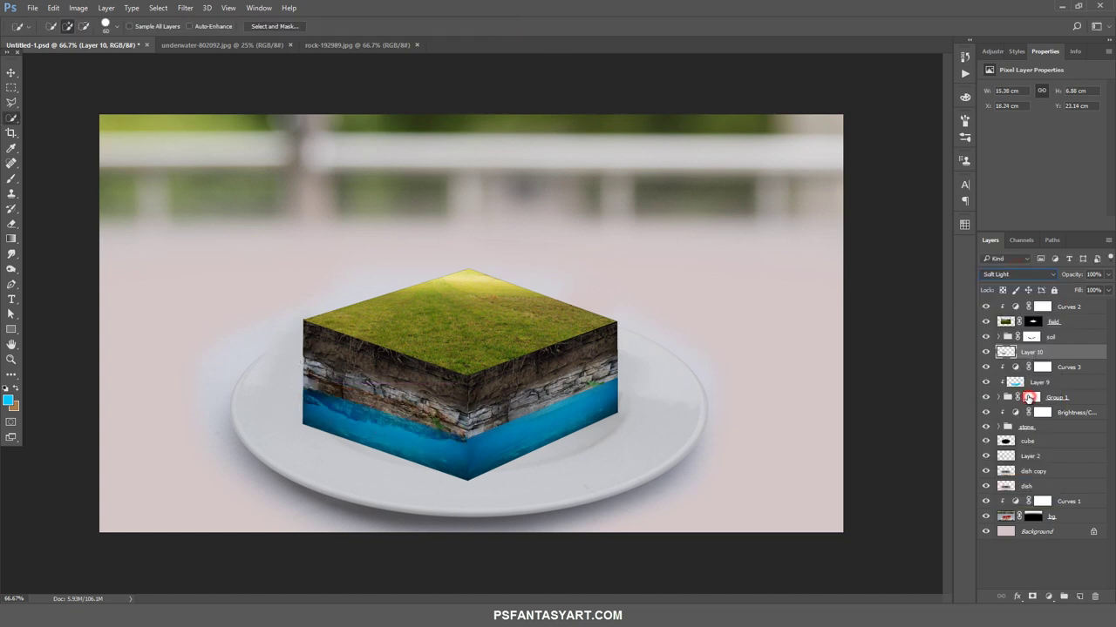
left_click(10, 361)
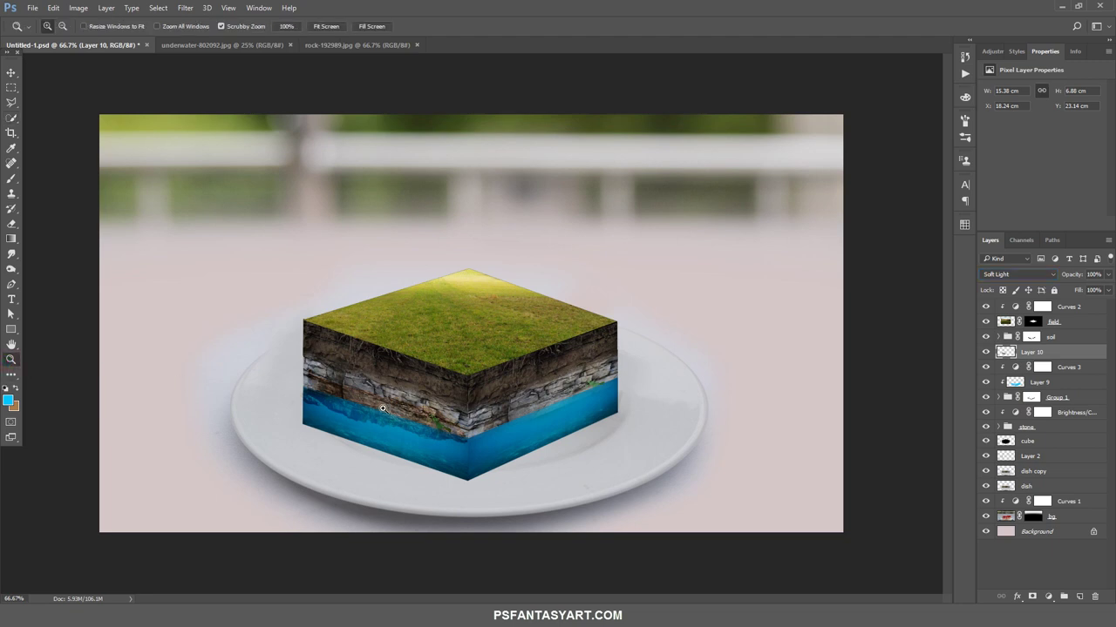
key("ctrl+u")
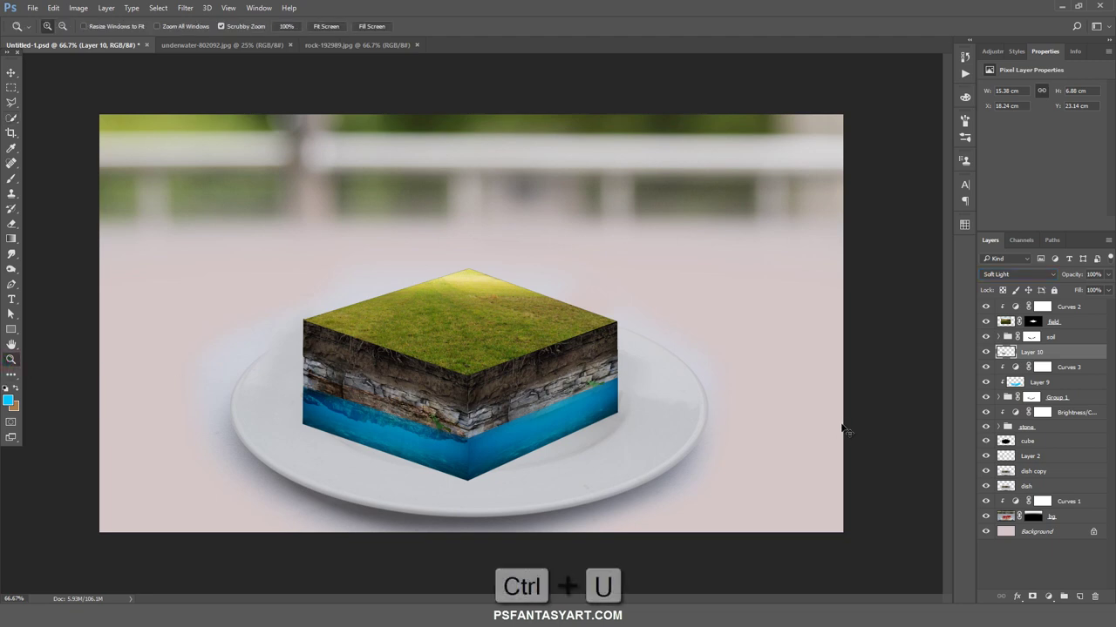
double_click(855, 260)
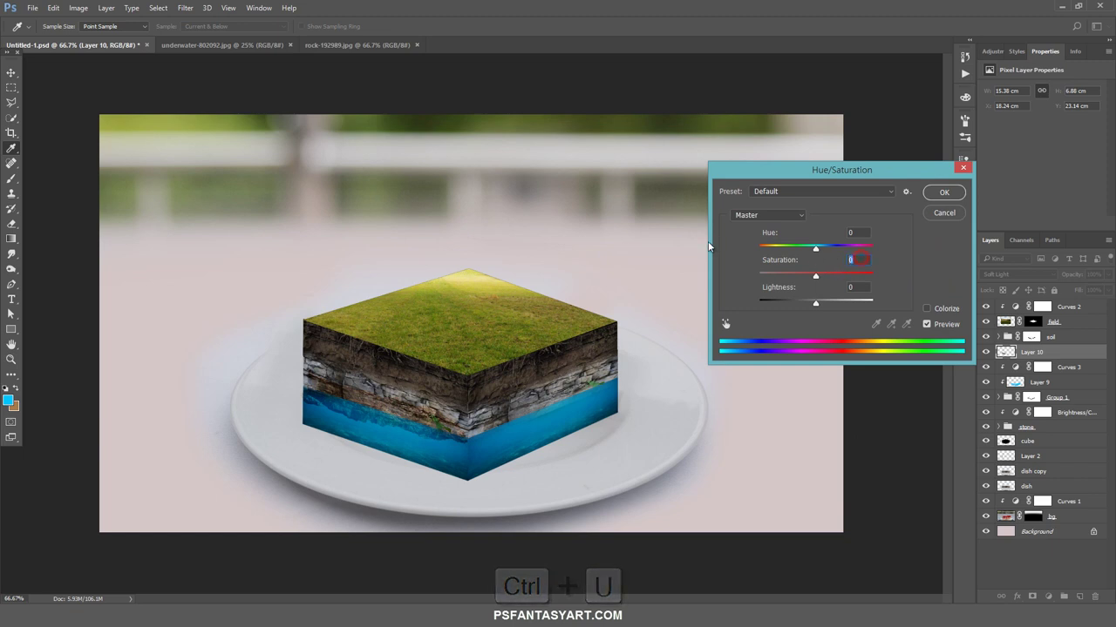
type("-")
type("0")
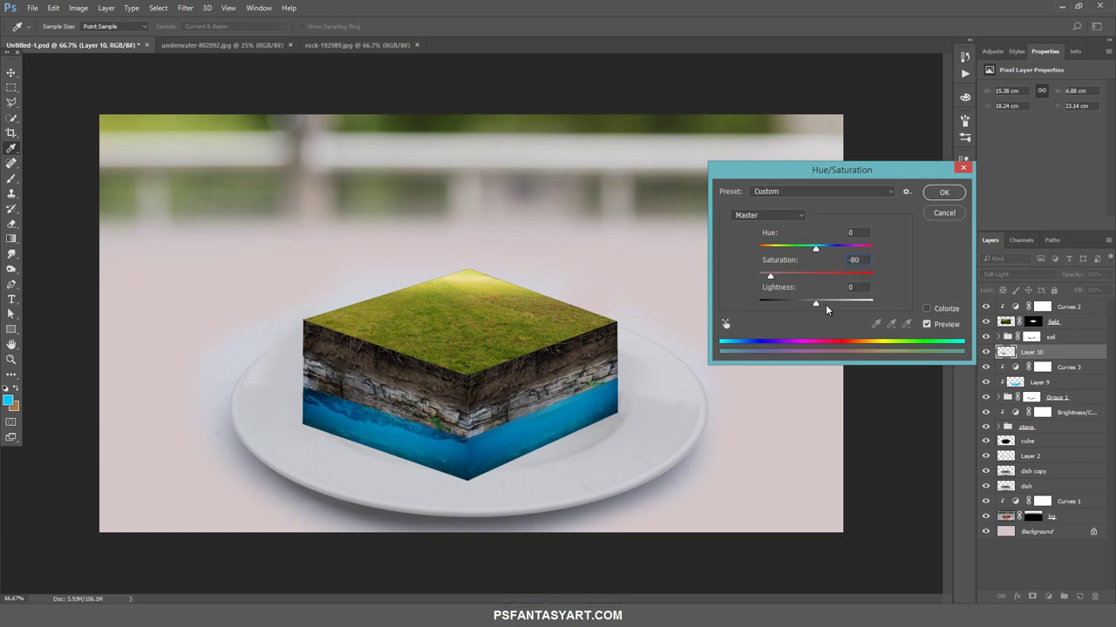
type("-2")
type("5")
Apply the -80 saturation, then erase unwanted rock texture along the cube's stone band and left edge
left_click(949, 195)
key("z")
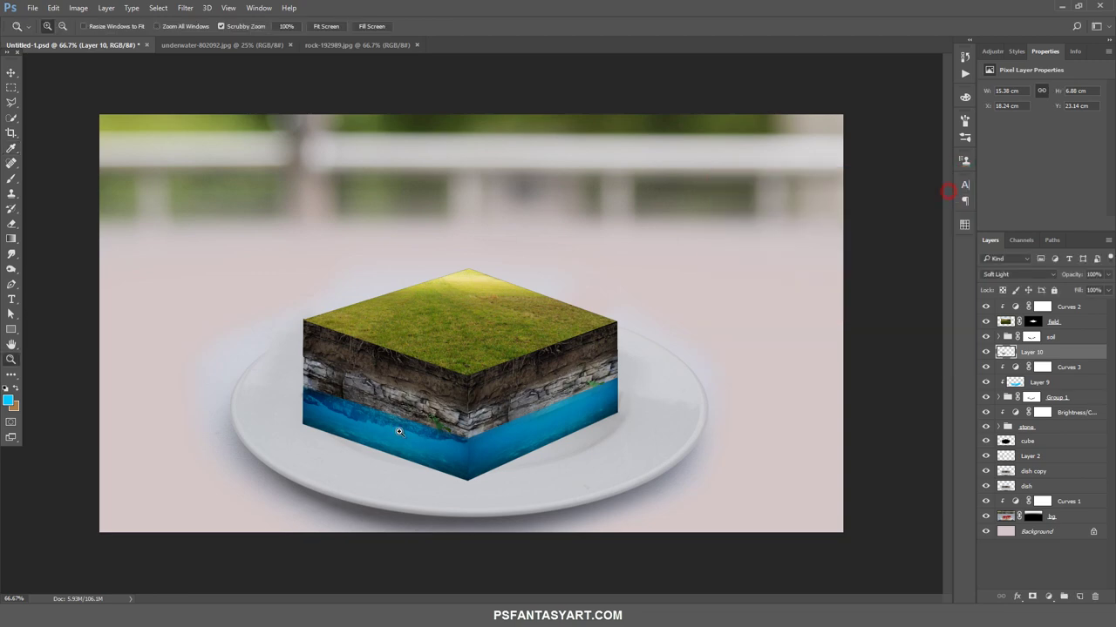
left_click(371, 411)
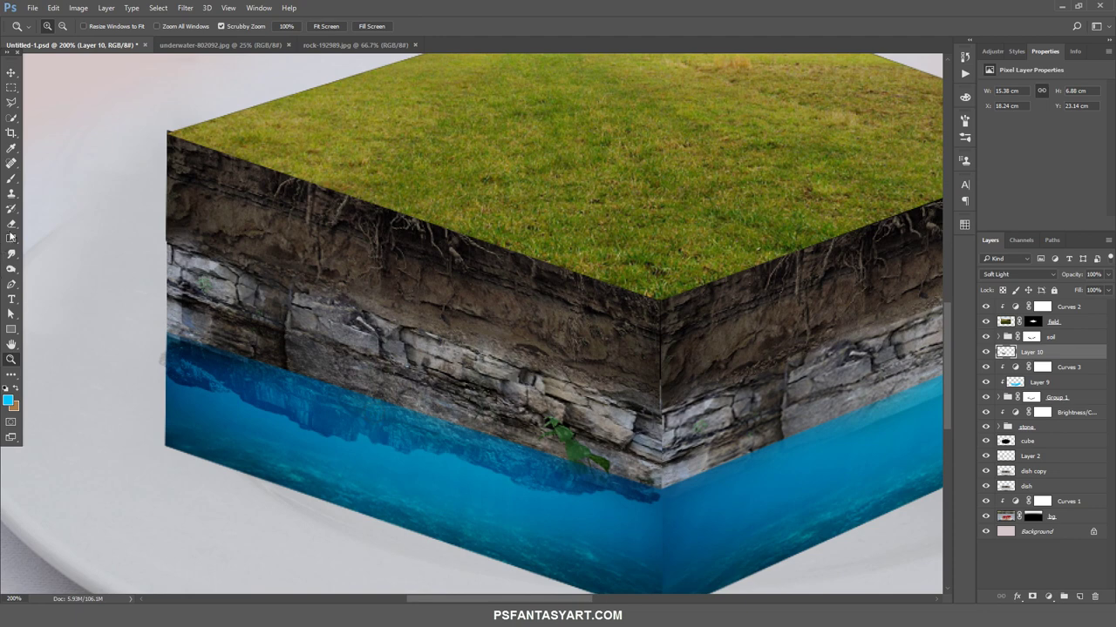
left_click(10, 229)
key("[")
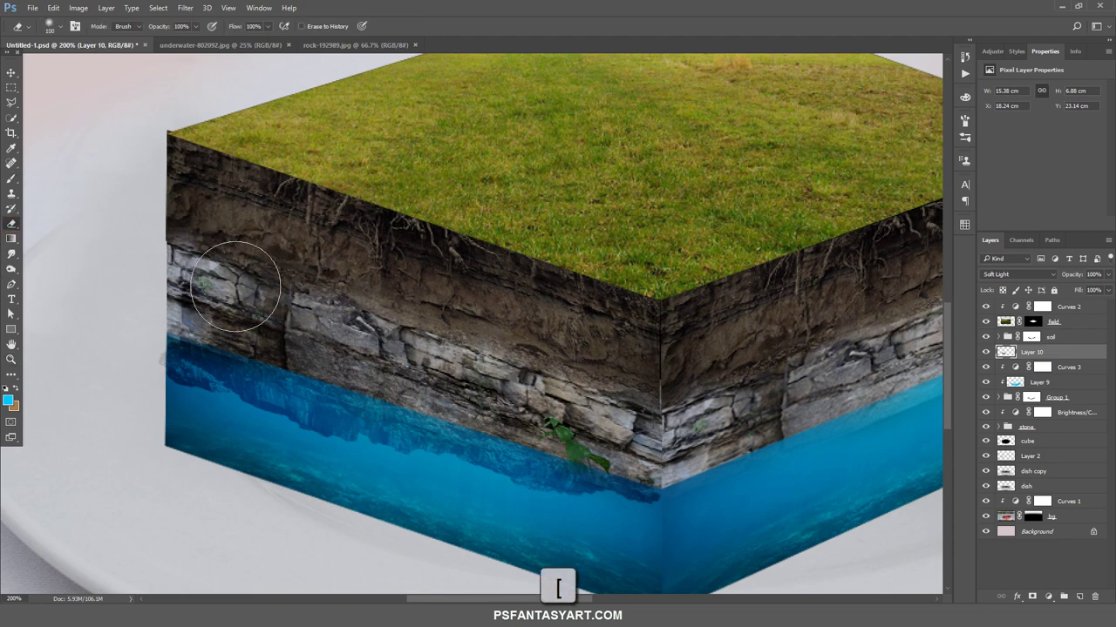
key("[")
mouse_move(236, 286)
left_mouse_down()
mouse_move(462, 359)
mouse_move(545, 400)
left_mouse_up()
key("]")
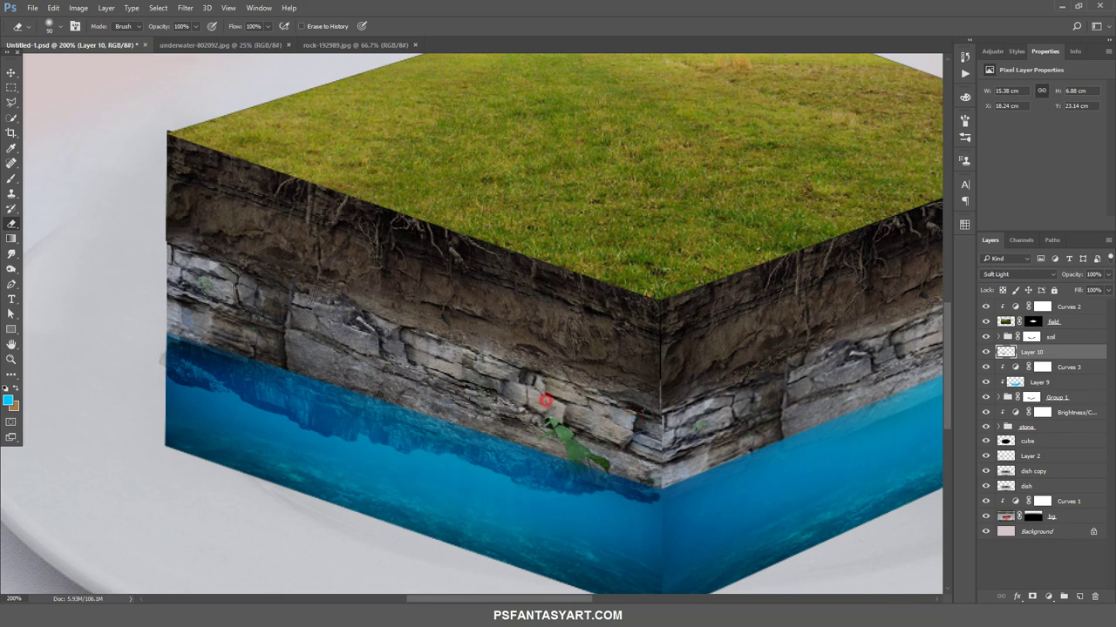
key("bracketleft")
key("bracketleft")
key("bracketleft")
left_click(229, 291)
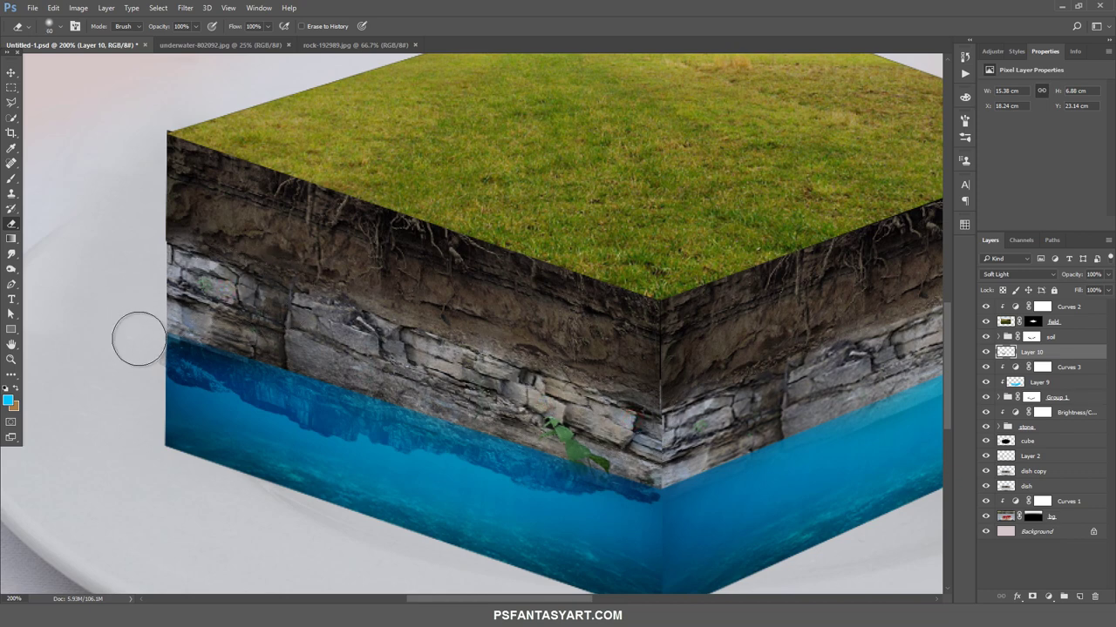
left_click_drag(145, 335, 150, 349)
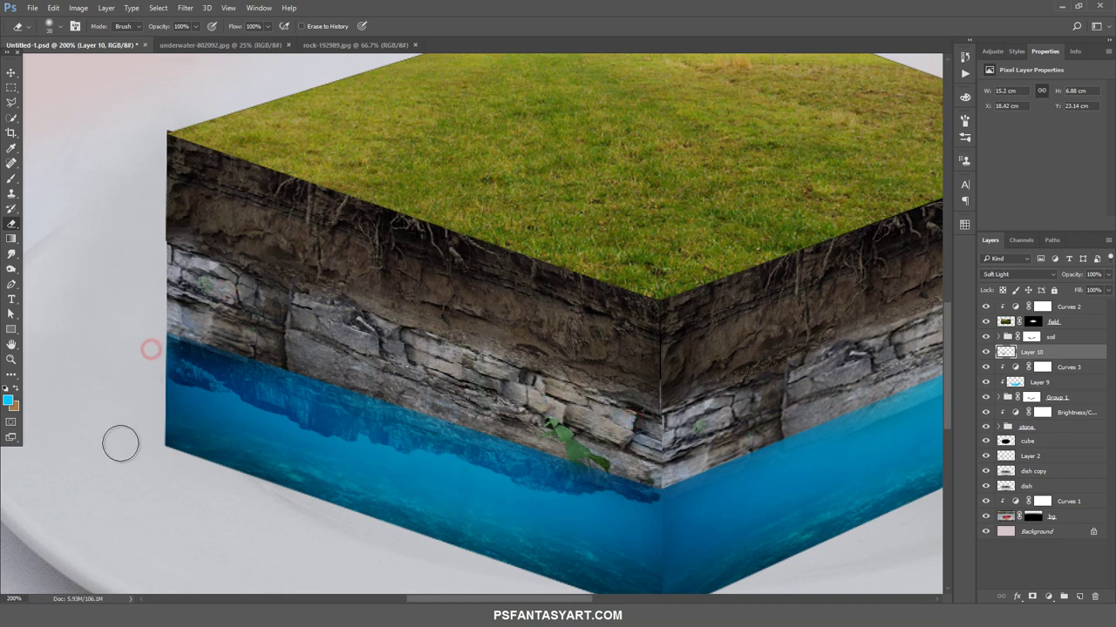
key("bracketright")
Fit the composite on screen and skew the rock layer's lower-left corner to the cube edge
left_click(12, 359)
key("ctrl+0")
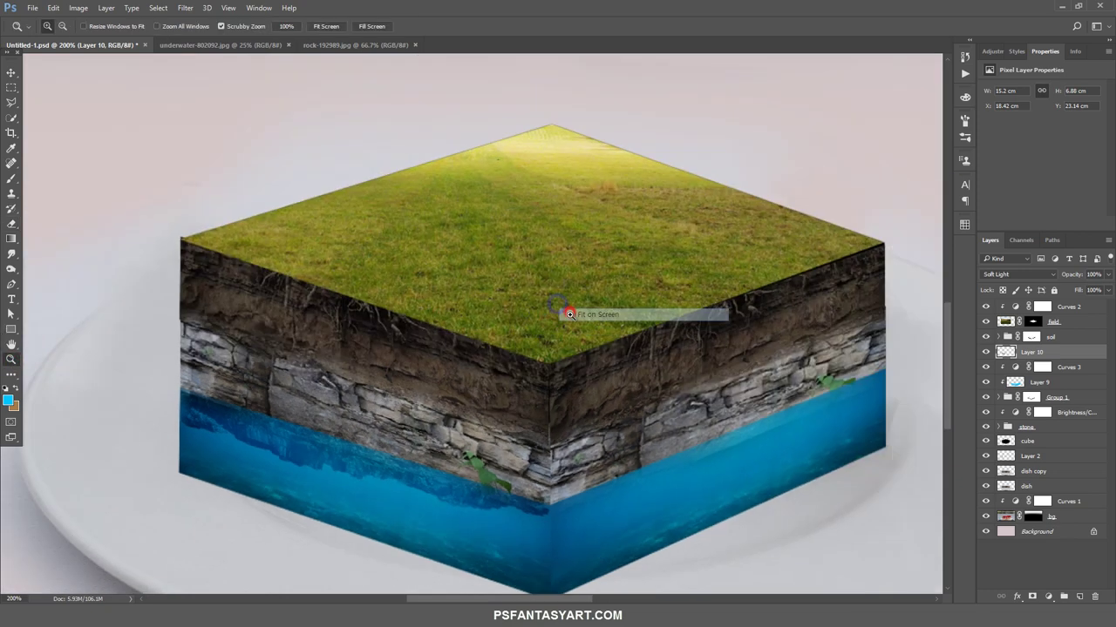
key("ctrl+t")
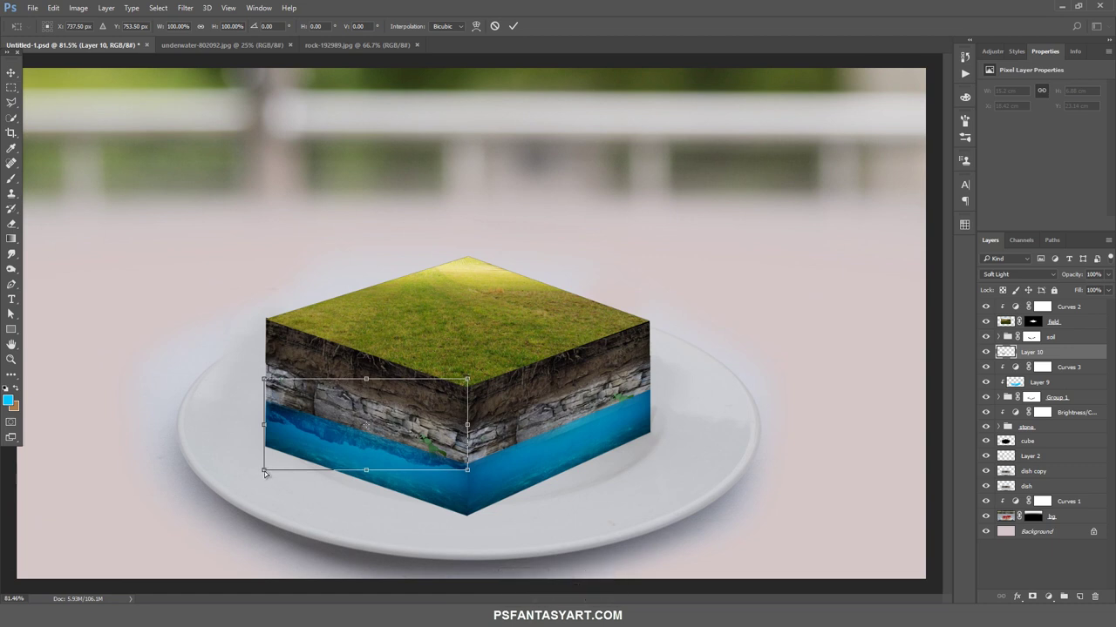
left_click_drag(265, 470, 268, 457)
left_click(512, 26)
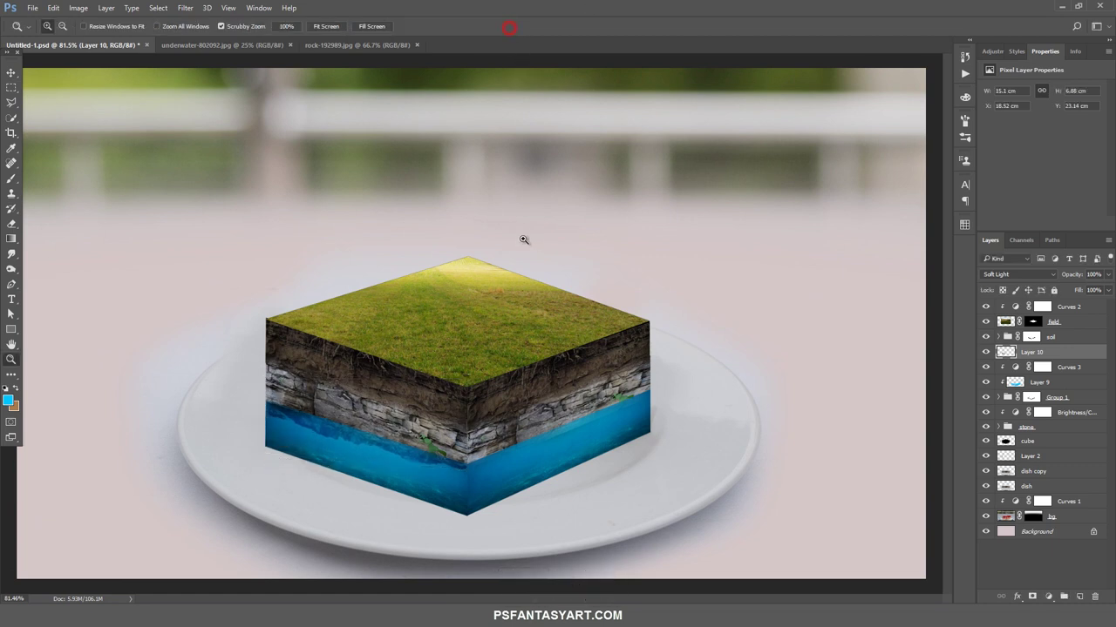
left_click(358, 44)
Select and copy a fresh middle band of the sea stack, then paste it into the cube composite
key("ctrl+d")
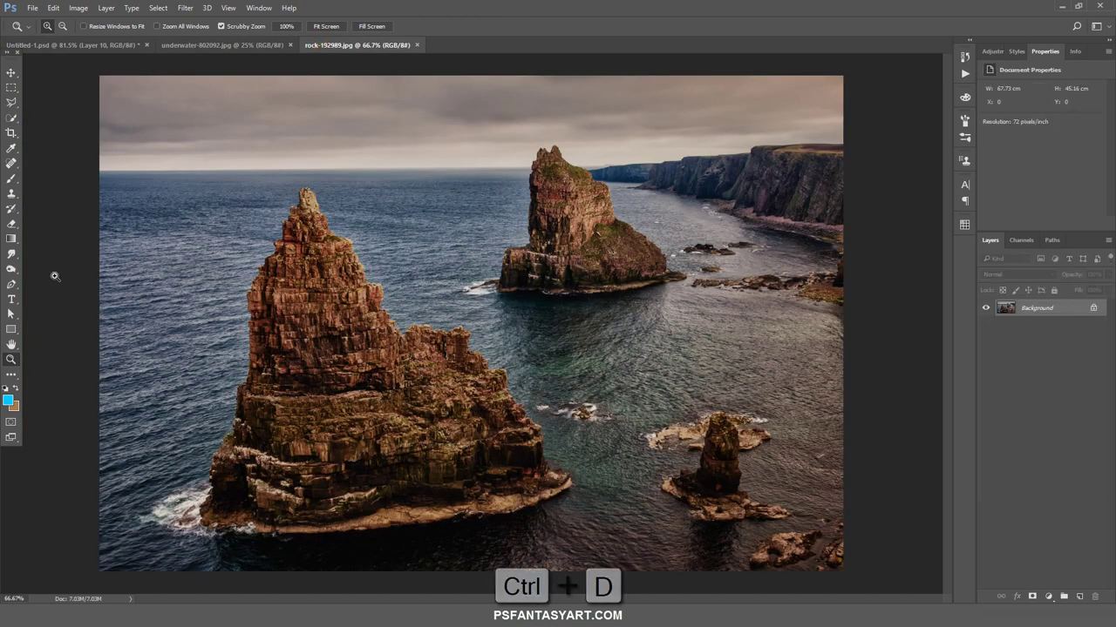
left_click(12, 117)
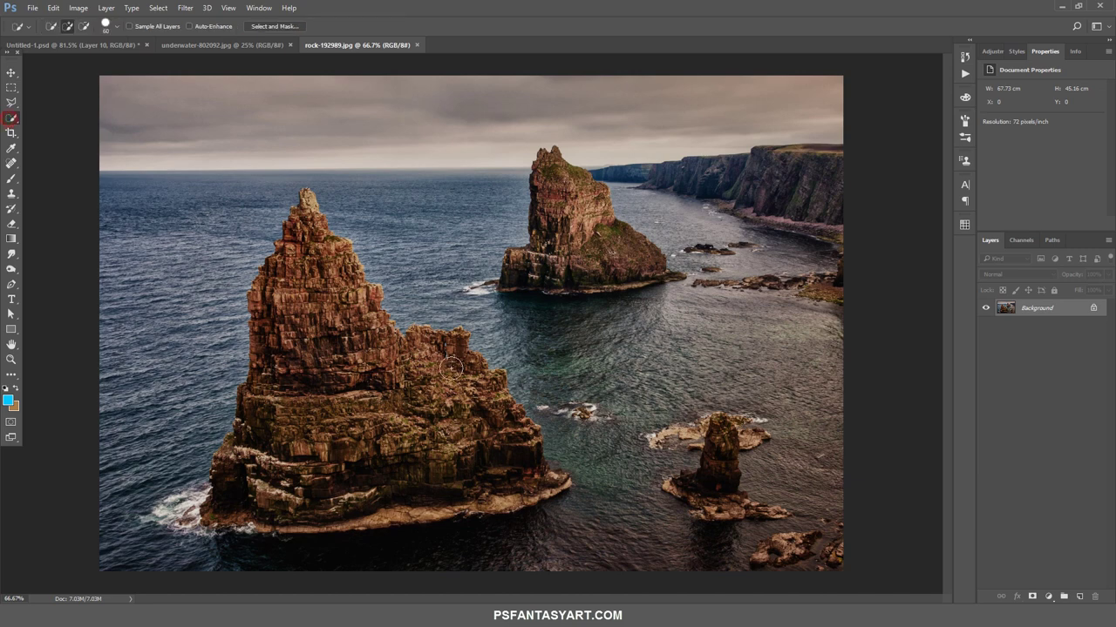
left_click_drag(479, 381, 299, 367)
key("ctrl+c")
left_click(279, 366)
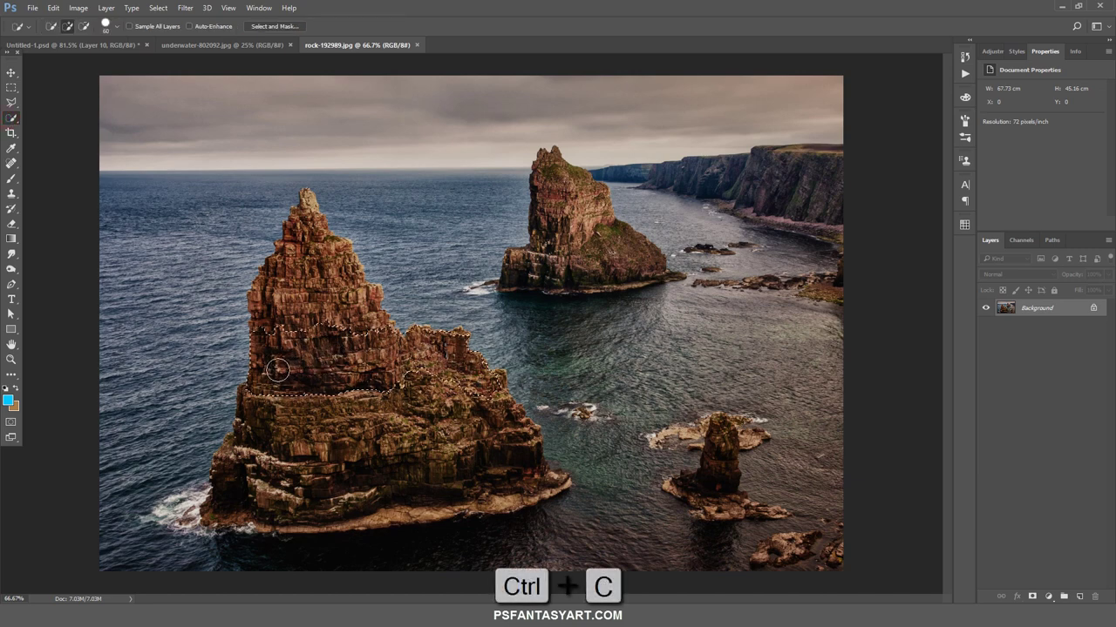
left_click(59, 46)
key("ctrl+v")
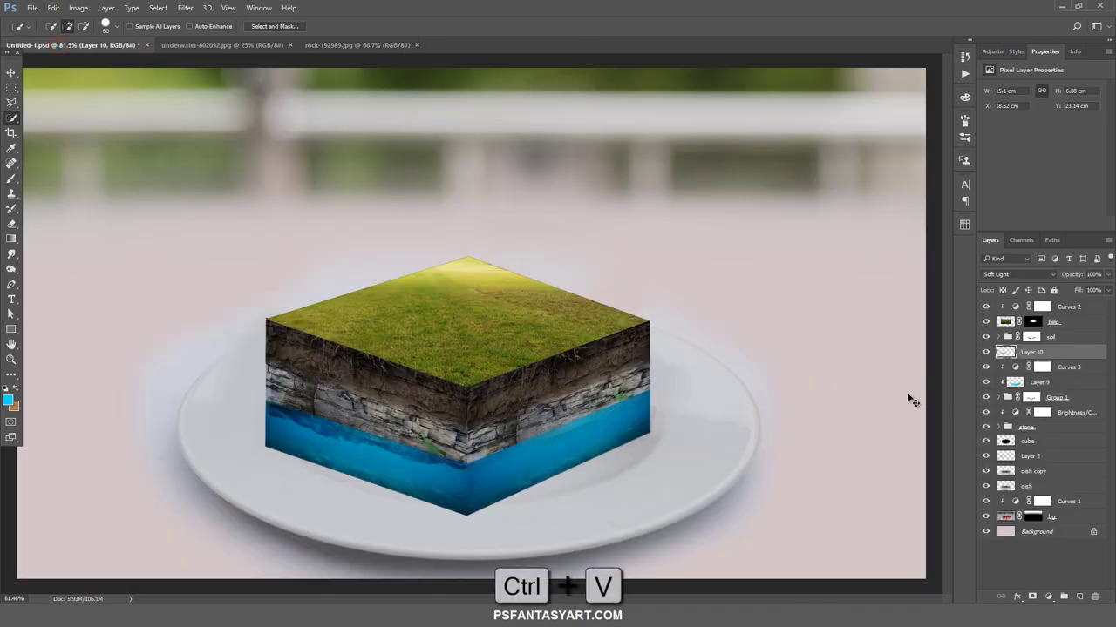
Scale the pasted rock to about 76%, rotate it about -16°, and distort its corners onto the cube's right face
key("ctrl+t")
mouse_move(633, 274)
left_mouse_down()
mouse_move(589, 321)
mouse_move(629, 419)
left_mouse_up()
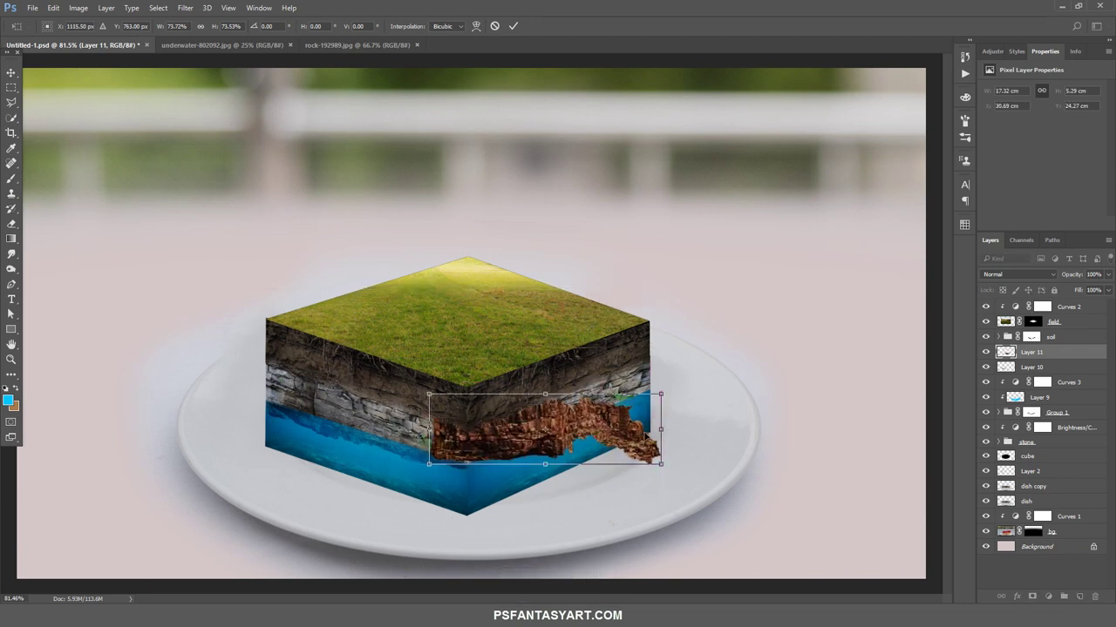
mouse_move(574, 506)
left_mouse_down()
mouse_move(671, 392)
mouse_move(628, 393)
left_mouse_up()
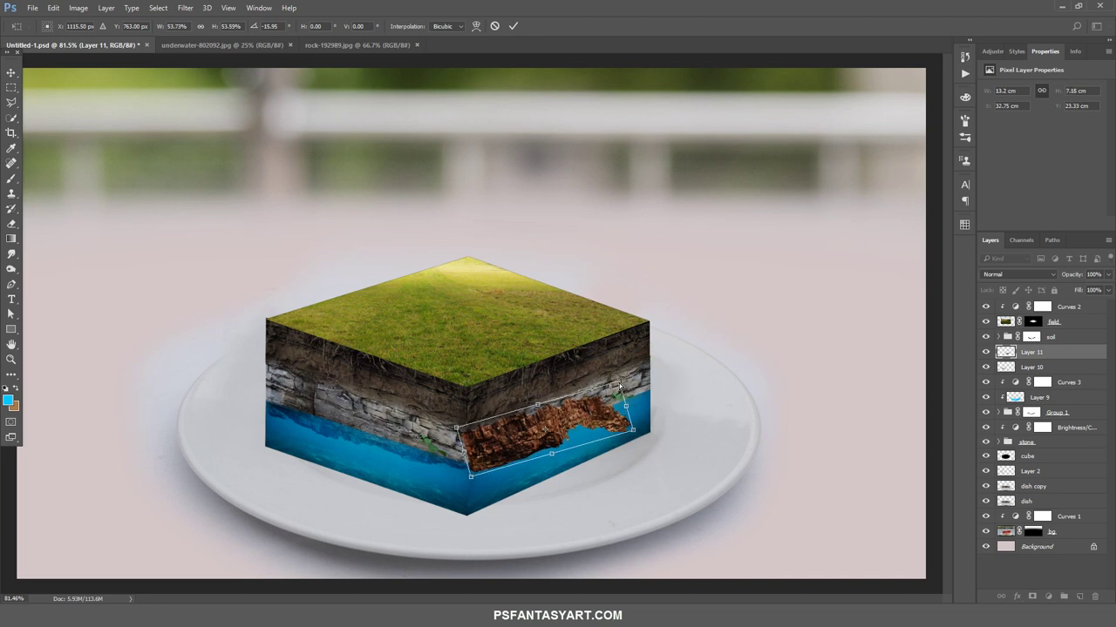
left_click_drag(619, 384, 652, 391)
left_click_drag(637, 433, 652, 376)
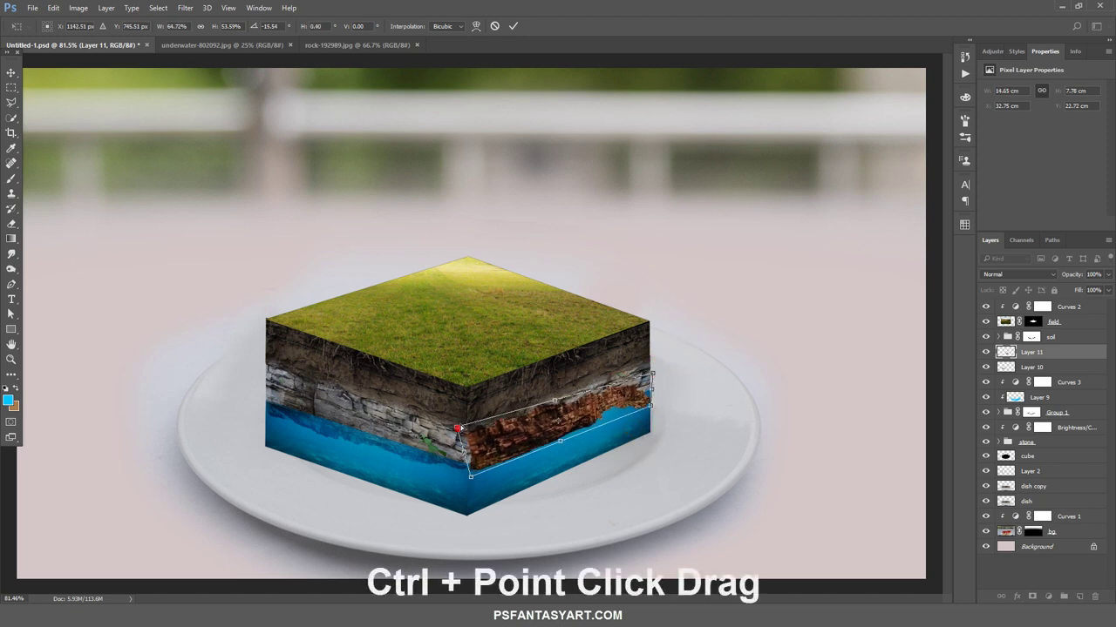
left_click_drag(457, 428, 461, 427)
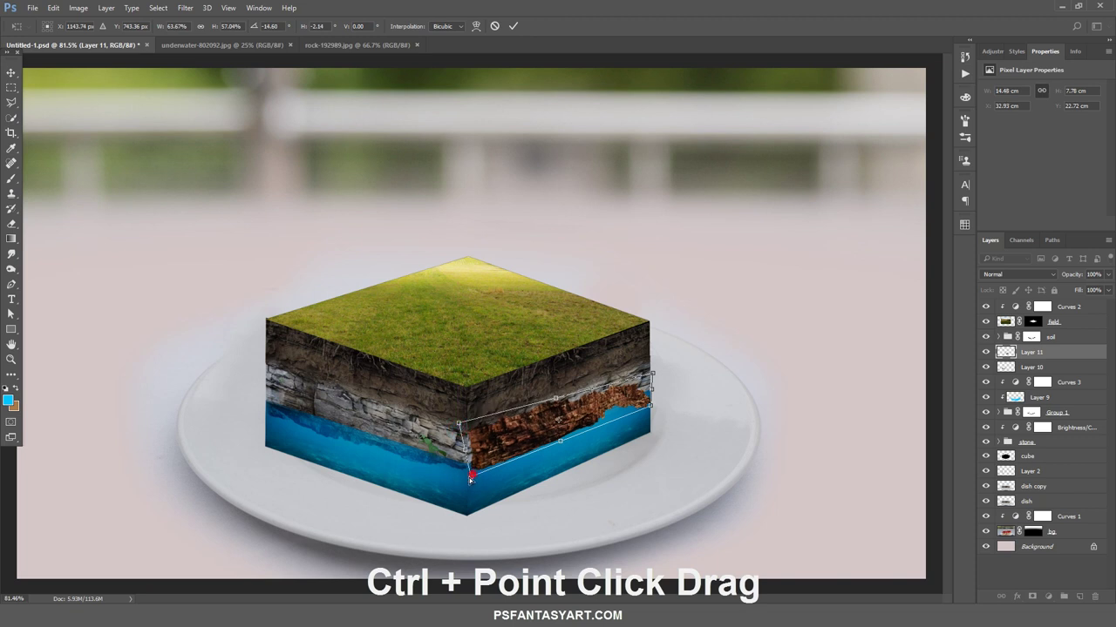
left_click_drag(469, 477, 468, 478)
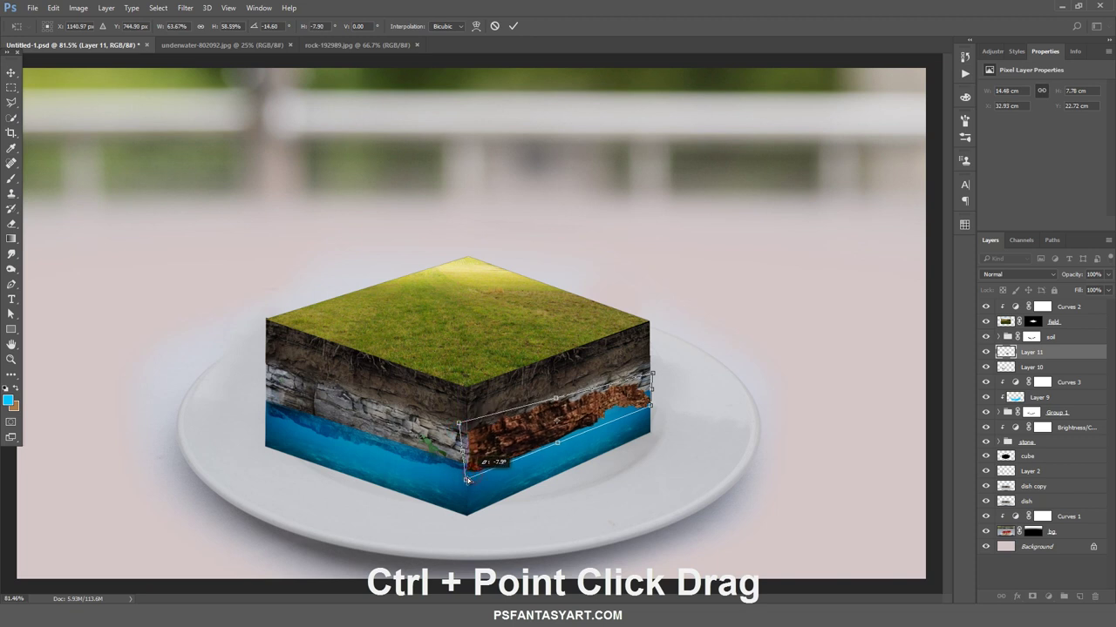
Set the rock layer's blend mode to Soft Light and commit the transform
left_click(1028, 276)
left_click(1011, 392)
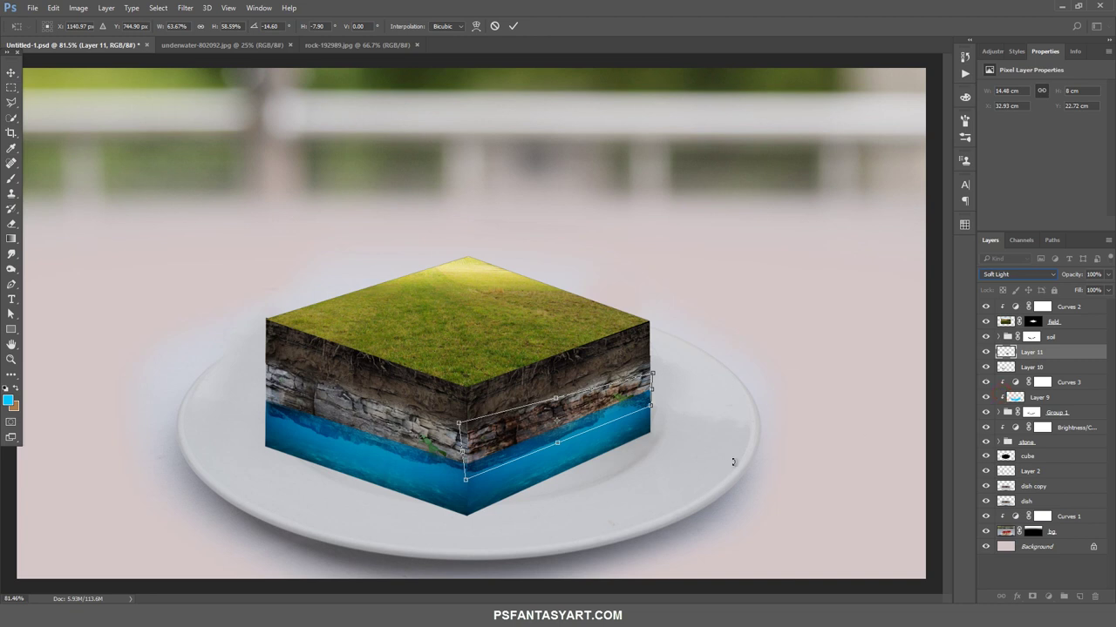
left_click(514, 26)
Zoom to 100% and give the rock layer Saturation -45 and lower Lightness in Hue/Saturation
key("w")
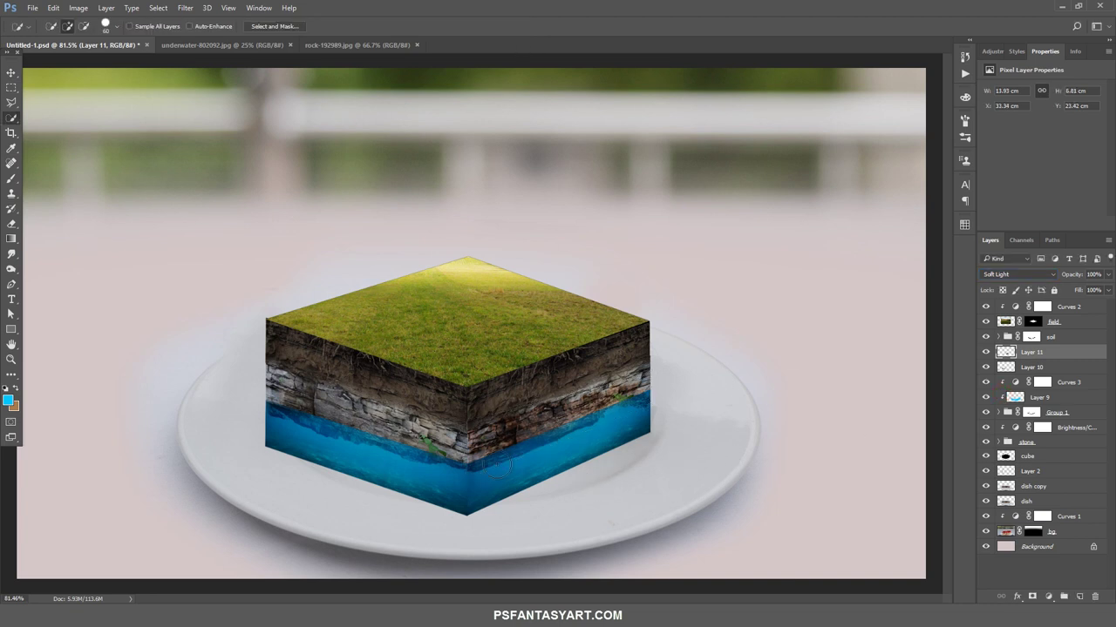
left_click(10, 360)
left_click(571, 456)
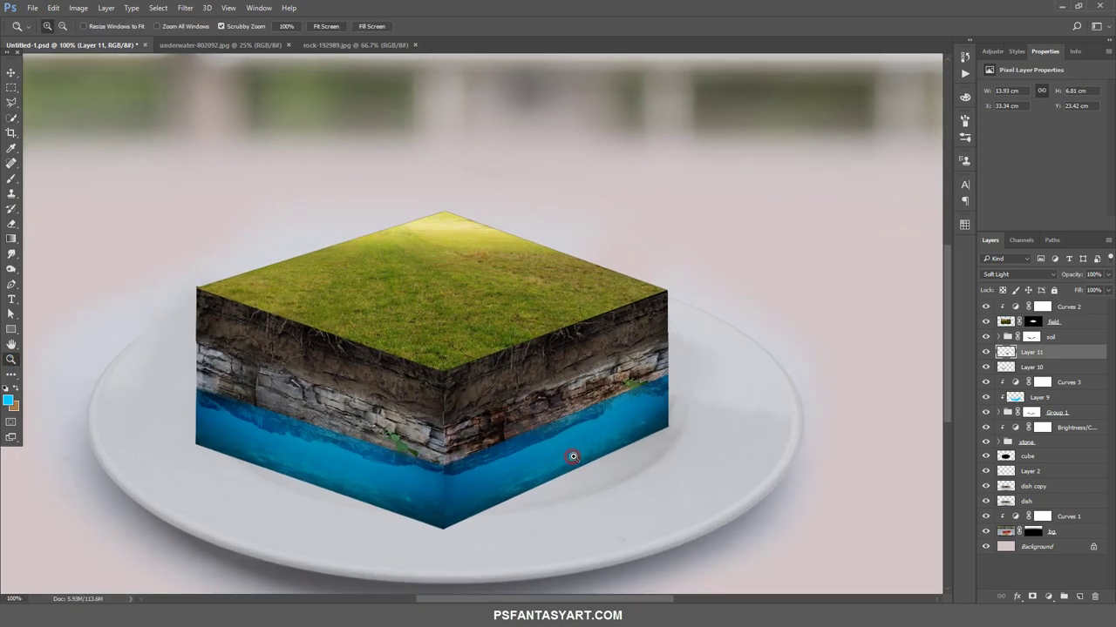
key("ctrl+u")
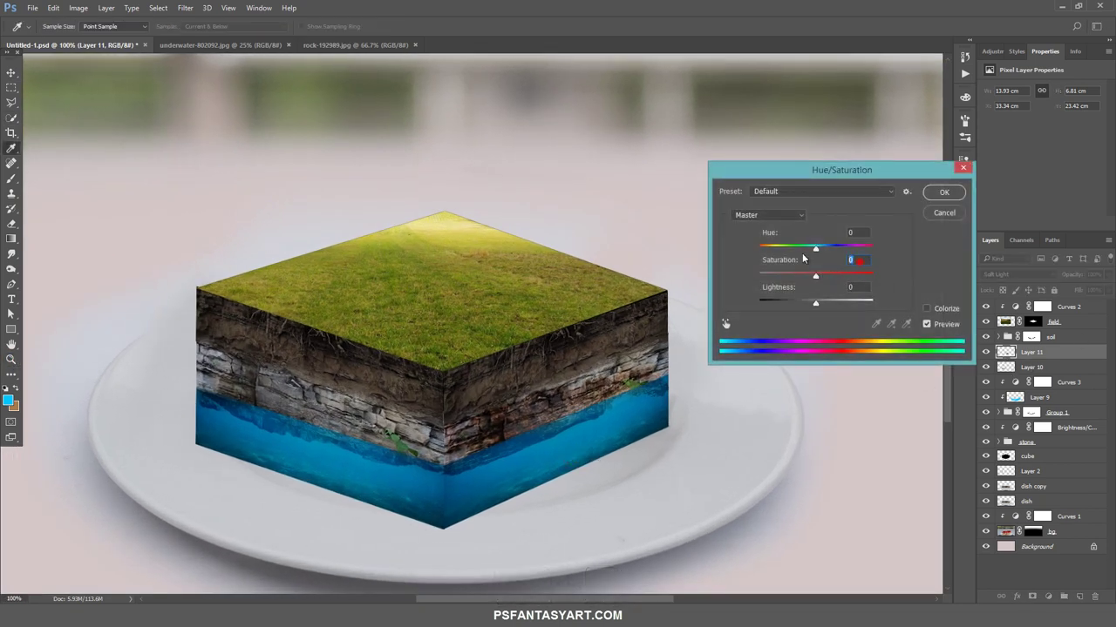
type("5")
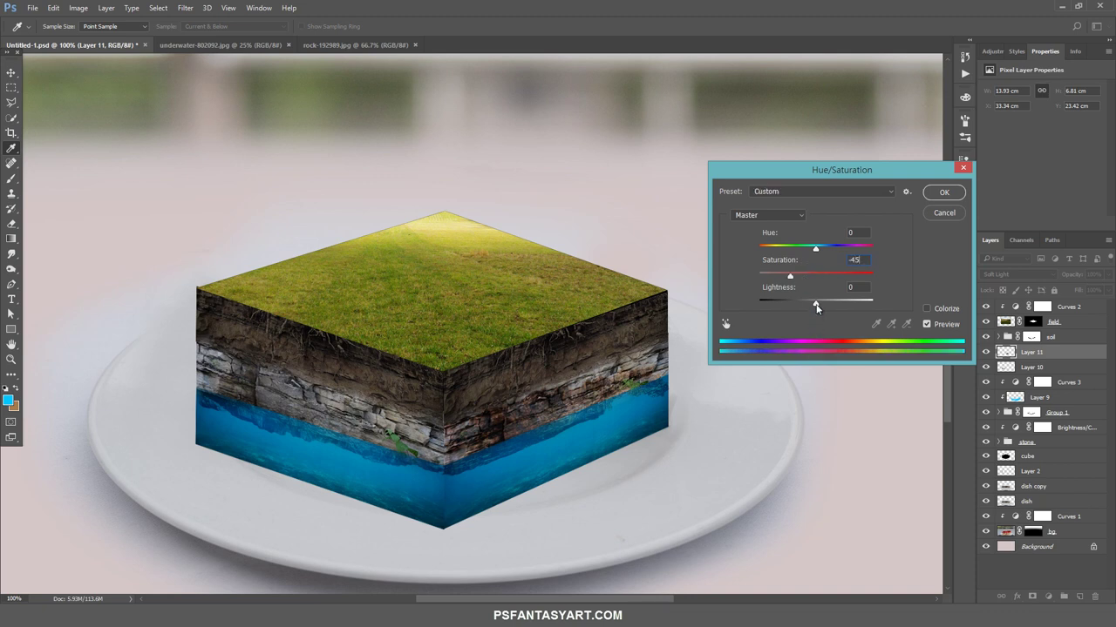
left_click_drag(814, 305, 790, 301)
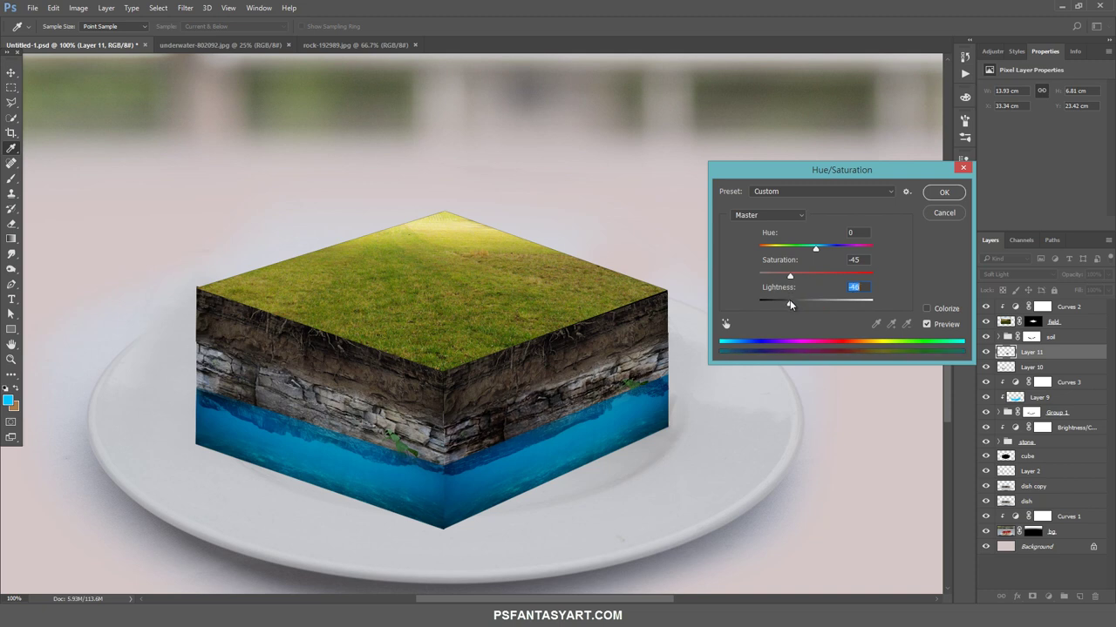
left_click(938, 195)
Erase unwanted rock texture along the right face's stone band with a size-125 eraser
key("z")
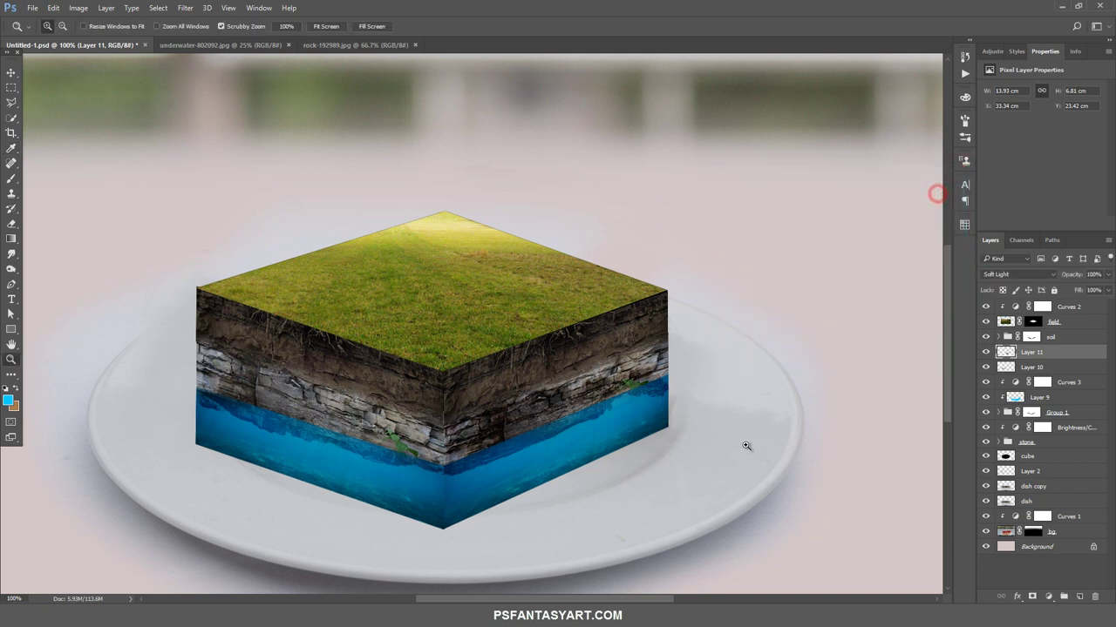
left_click(7, 179)
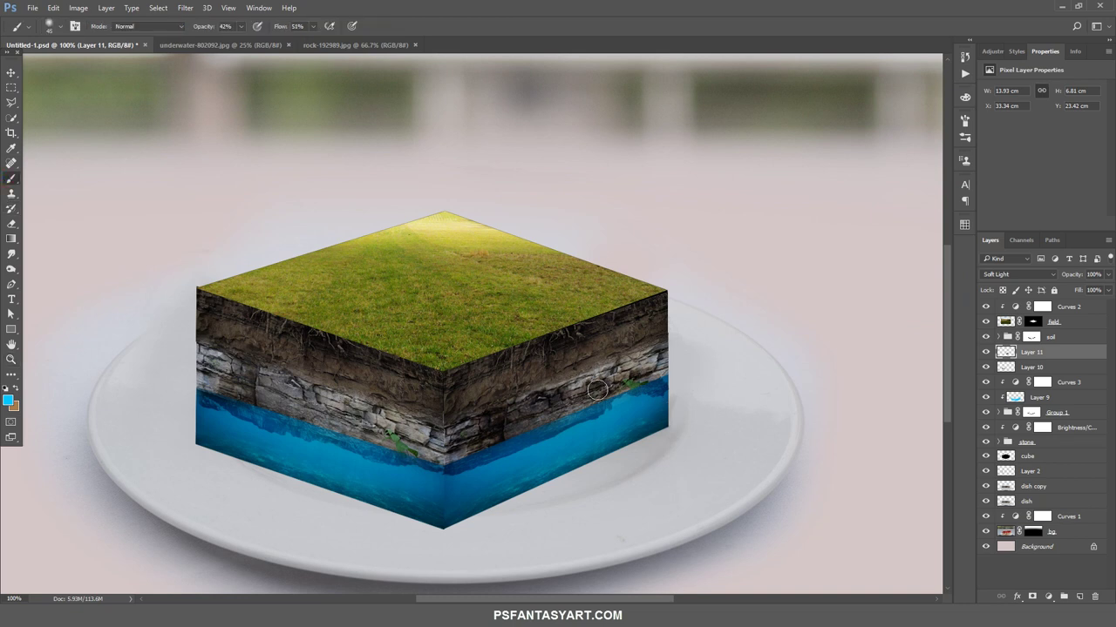
left_click(12, 224)
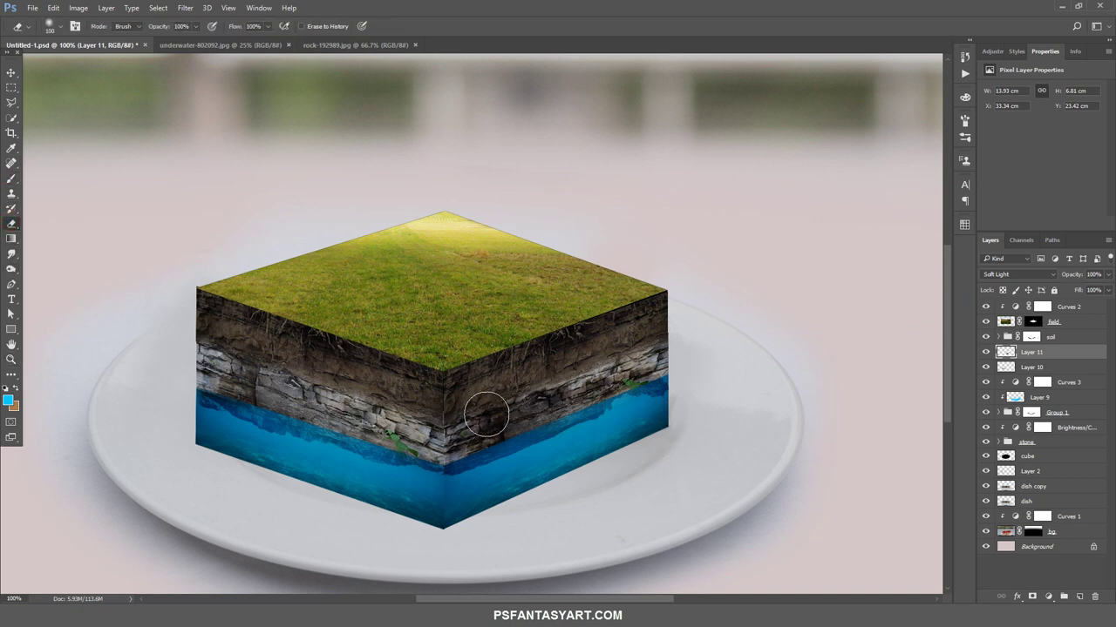
key("]")
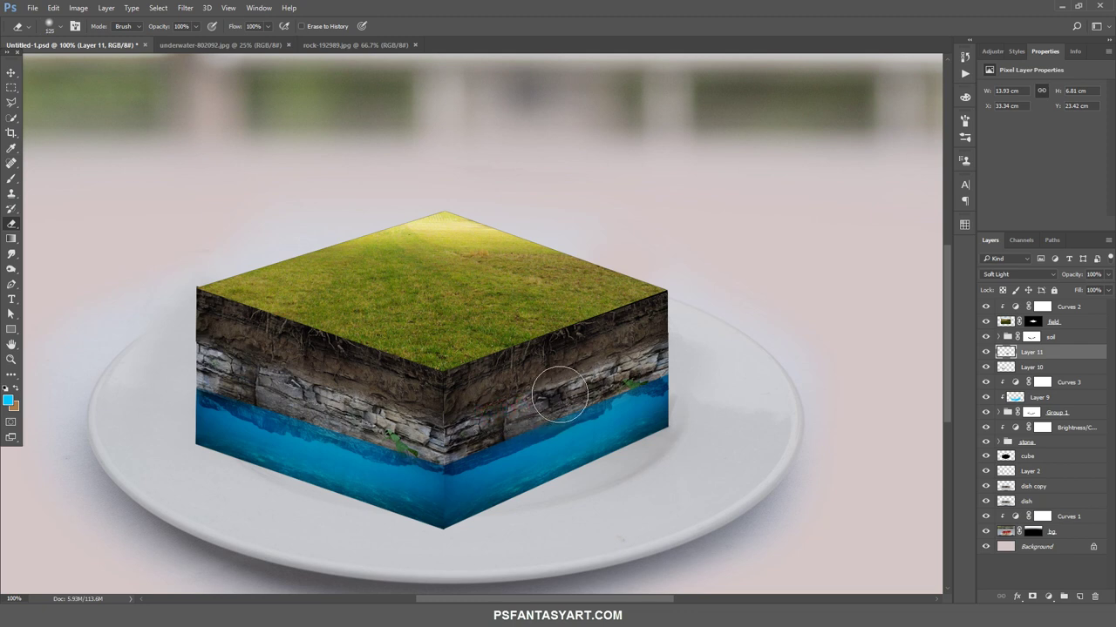
left_click_drag(561, 395, 476, 407)
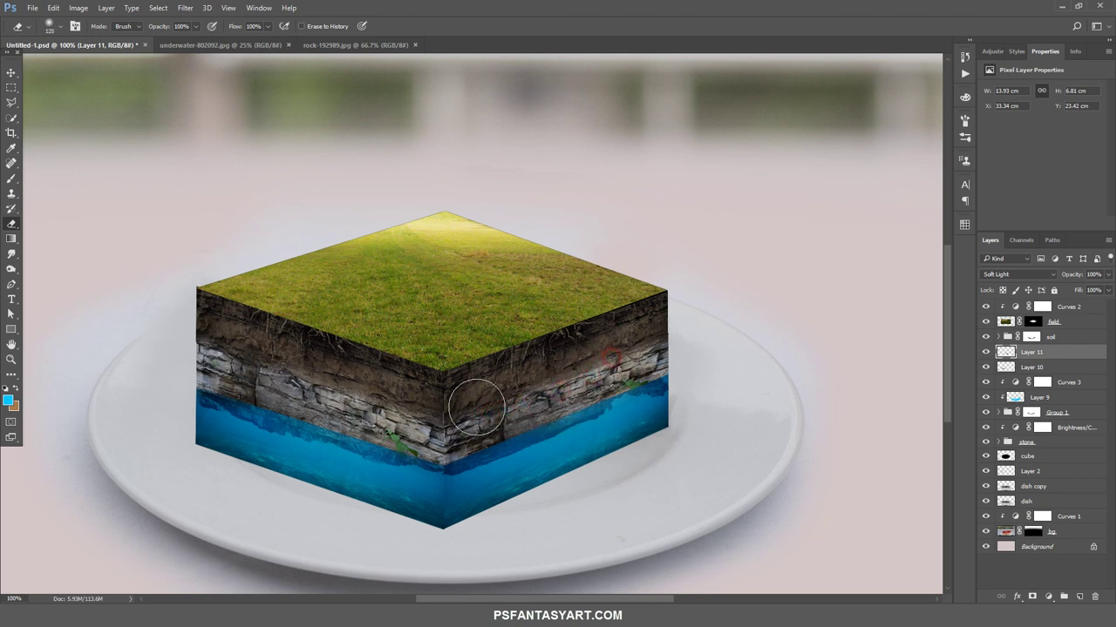
left_click_drag(477, 407, 659, 342)
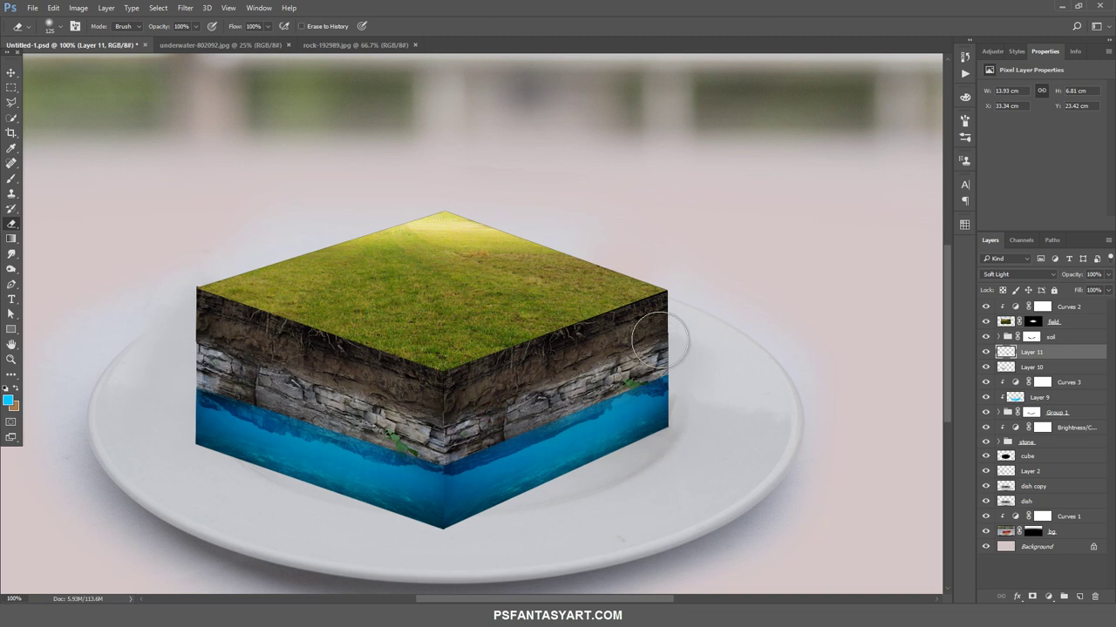
left_click(659, 336)
Zoom out to 66.7% and compare the cube with and without the rock layer
left_click(11, 360)
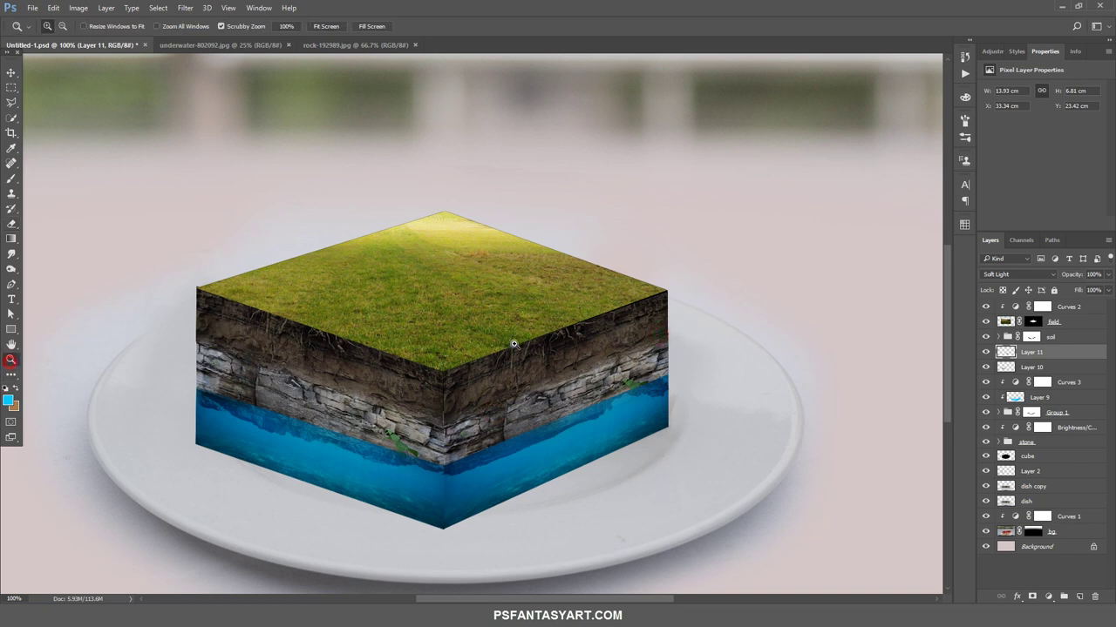
left_click_drag(564, 379, 562, 474)
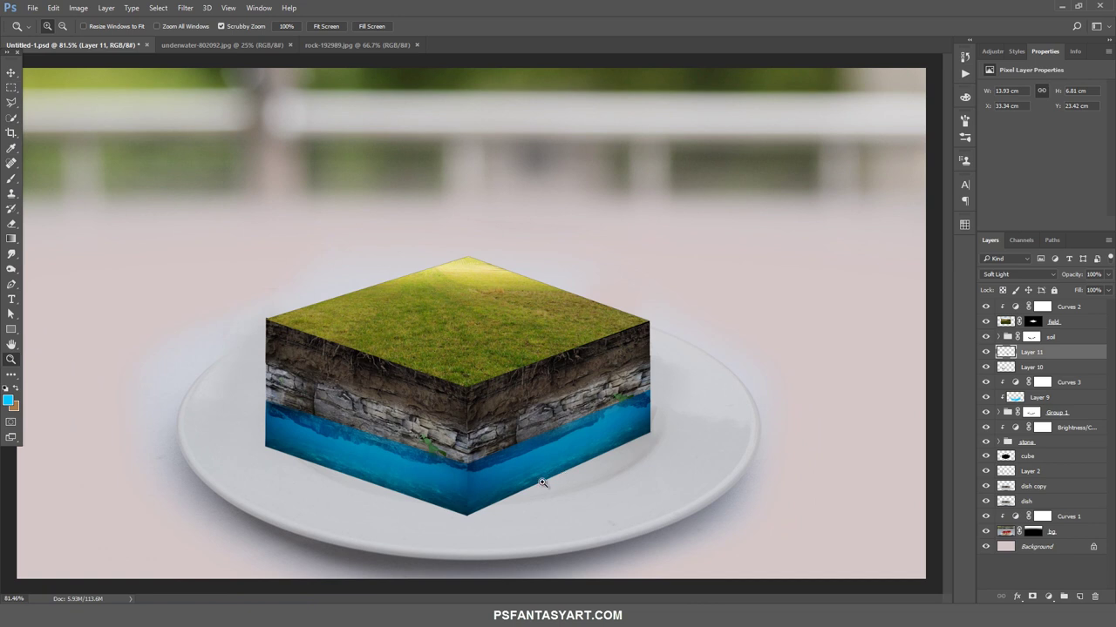
right_click(519, 442)
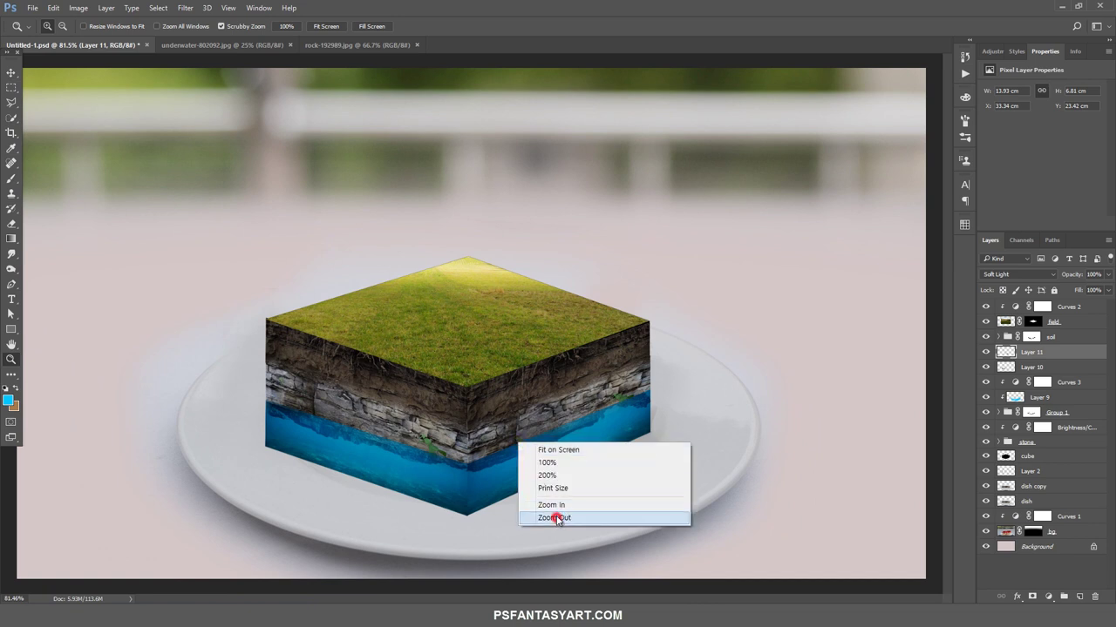
left_click(557, 520)
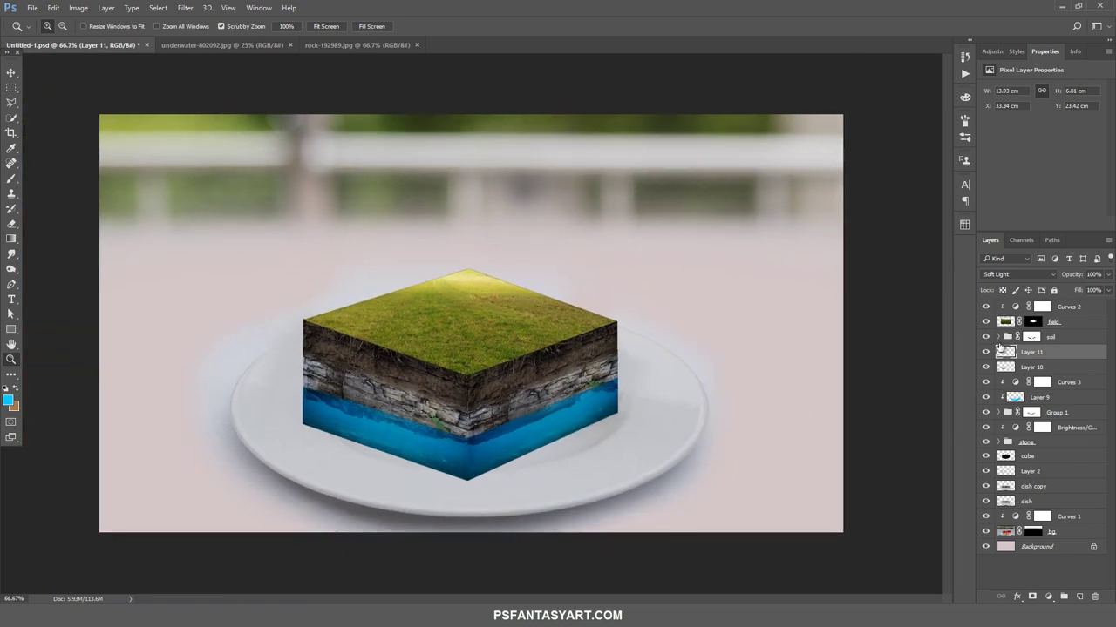
left_click(986, 352)
left_click(1000, 337)
left_click(1040, 398)
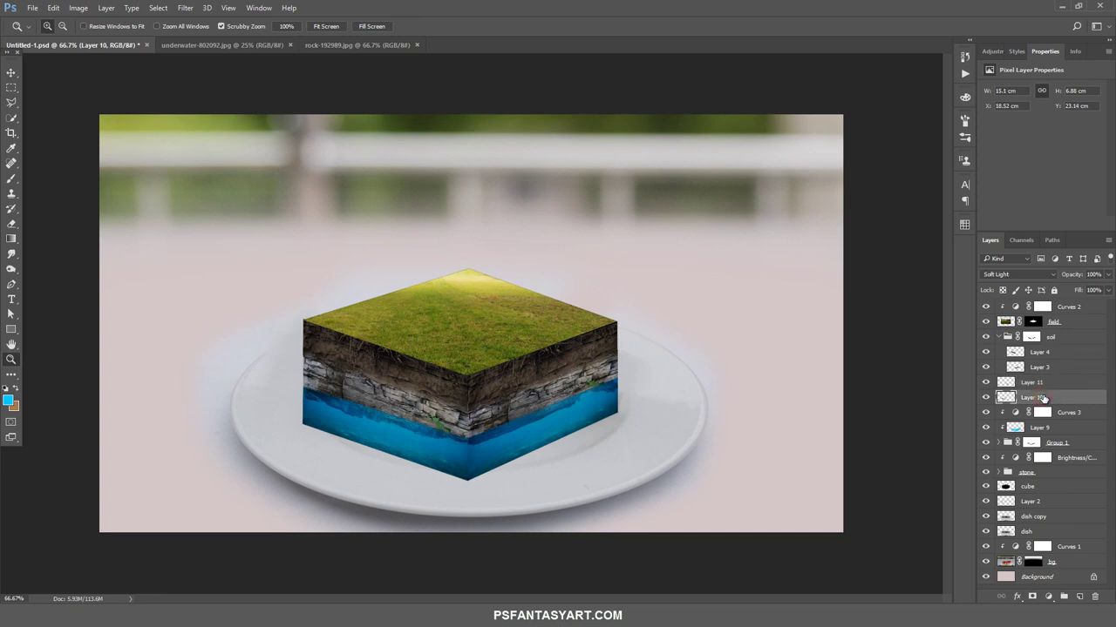
left_click(999, 337)
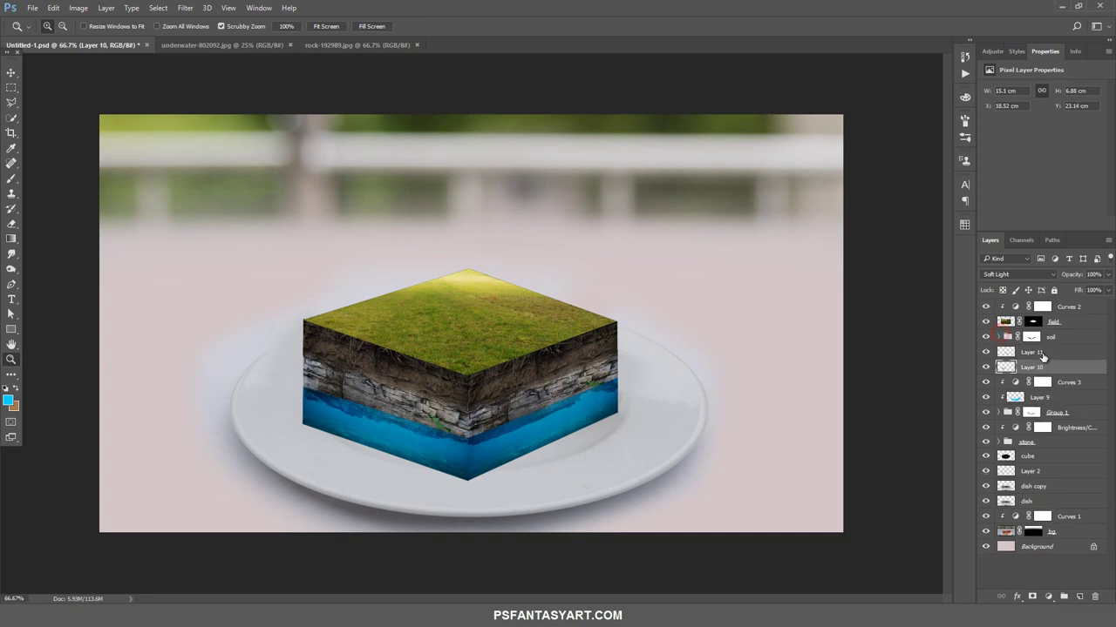
left_click(1067, 352)
Group the layers from Curves 2 down to cube into a group named 'cake', then select Layer 2
key("v")
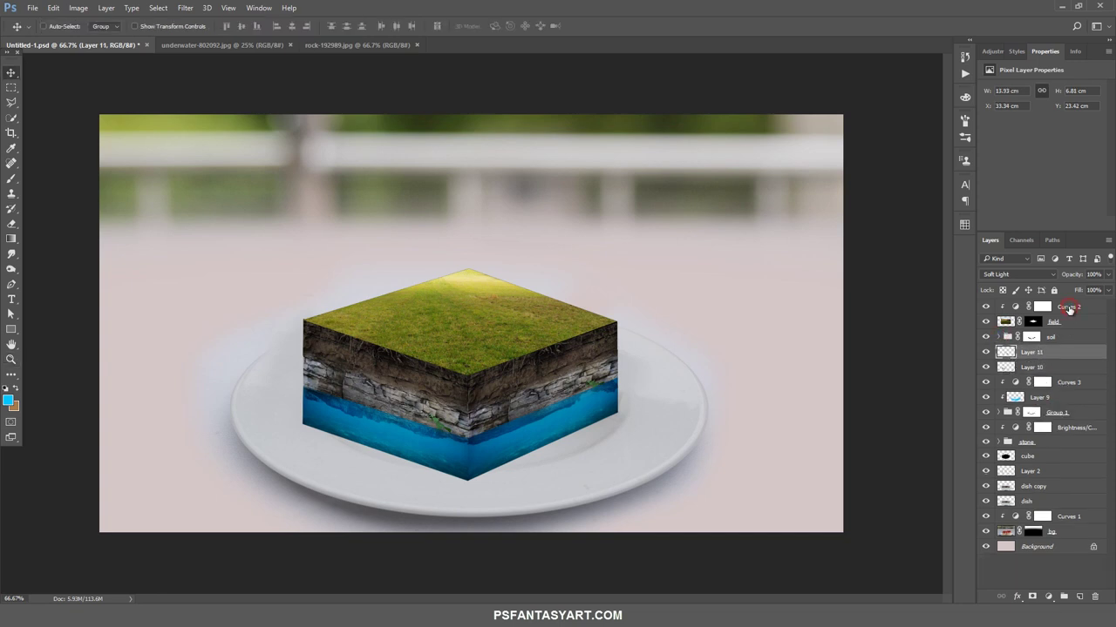
left_click(1068, 307)
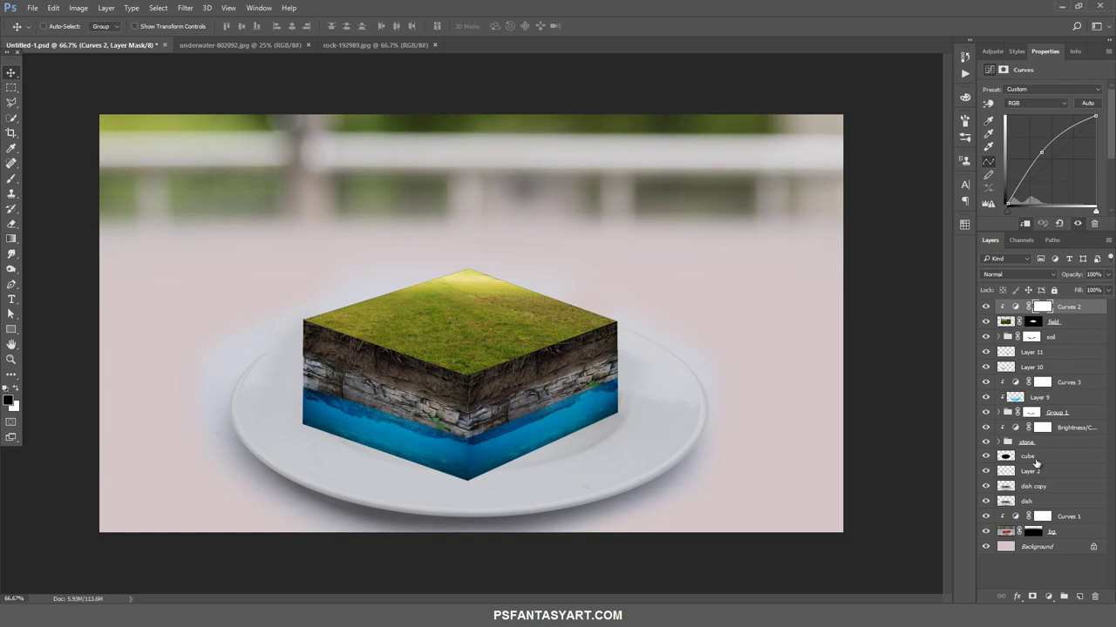
left_click(1028, 457, "shift")
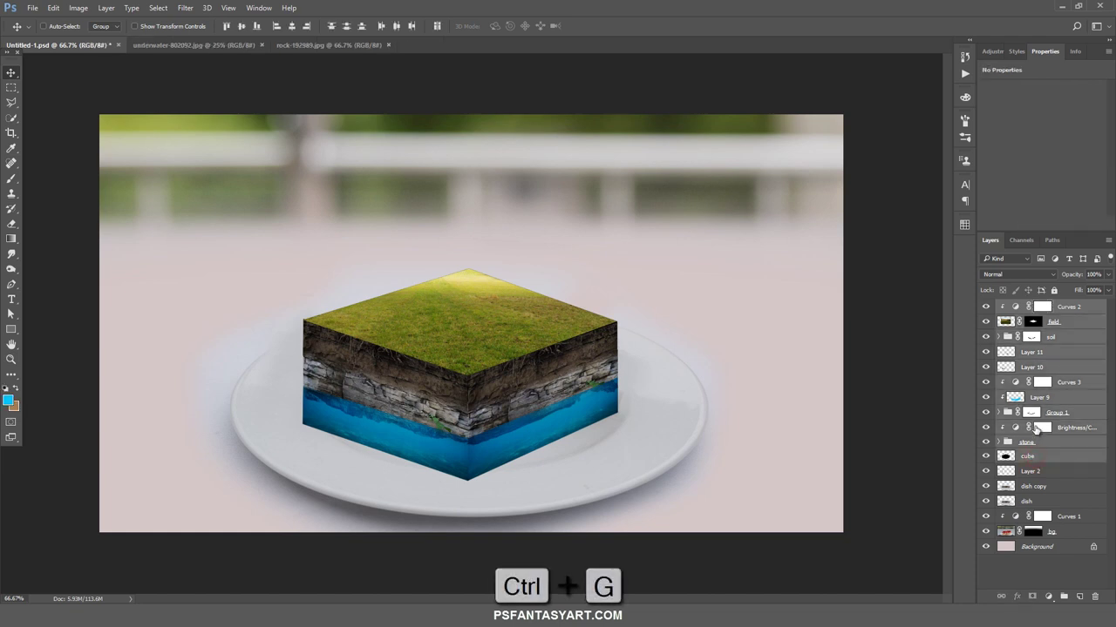
key("ctrl+g")
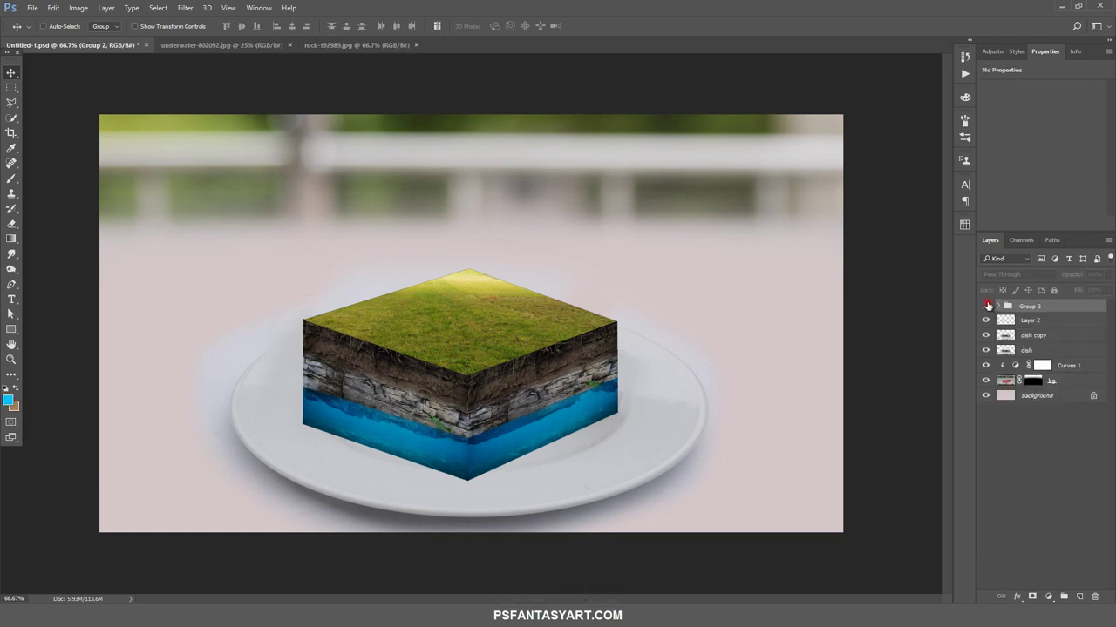
left_click(987, 306)
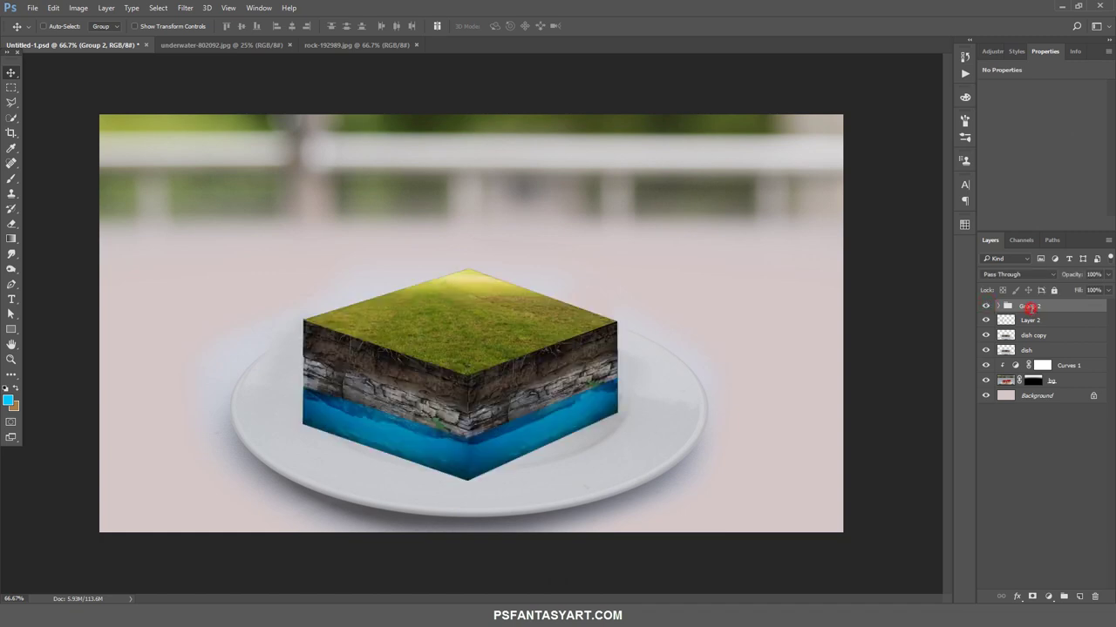
double_click(1029, 307)
type("e")
key("Return")
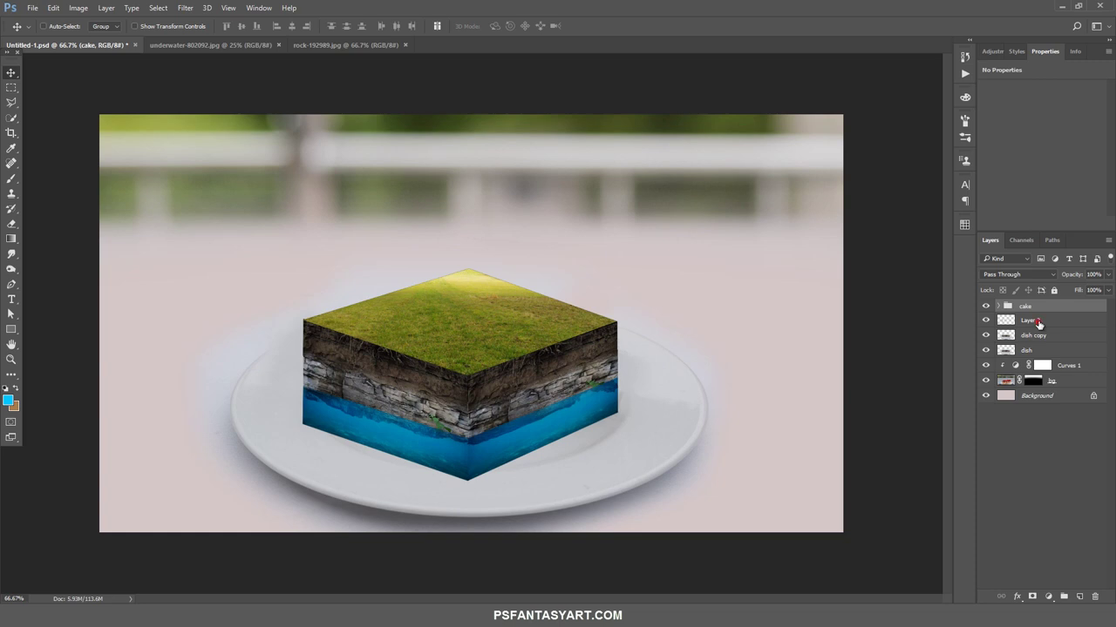
left_click(1037, 322)
Add a new empty layer above Layer 2 and set the foreground colour to black
left_click(1079, 597)
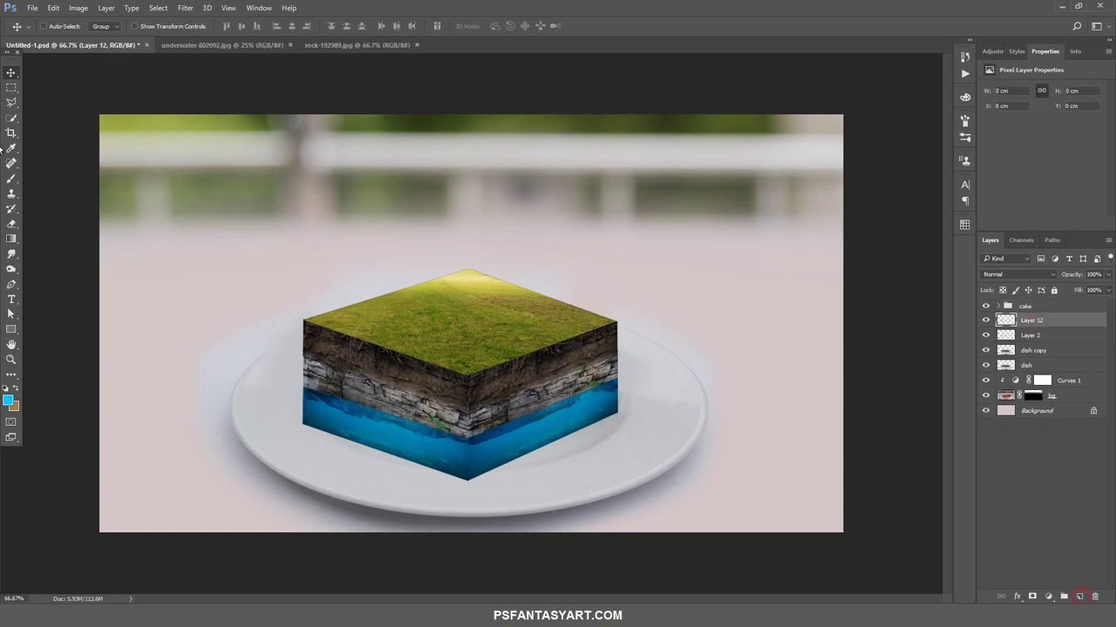
left_click(7, 401)
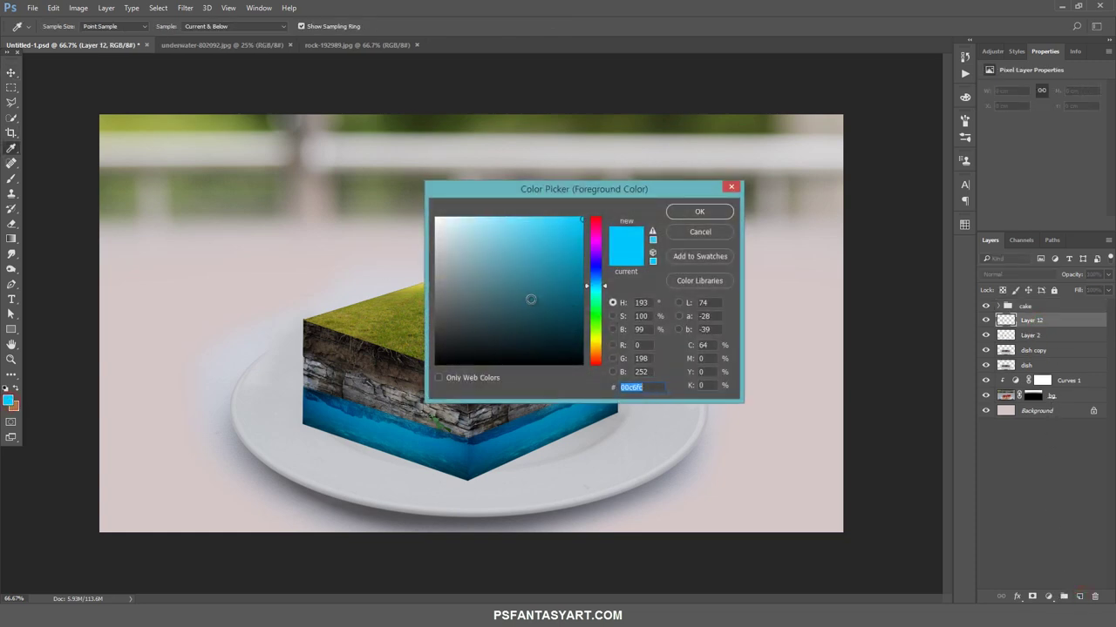
left_click_drag(528, 297, 435, 365)
left_click(694, 214)
Draw a polygonal shadow shape from the cube's base across the plate and fill it black
left_click(11, 102)
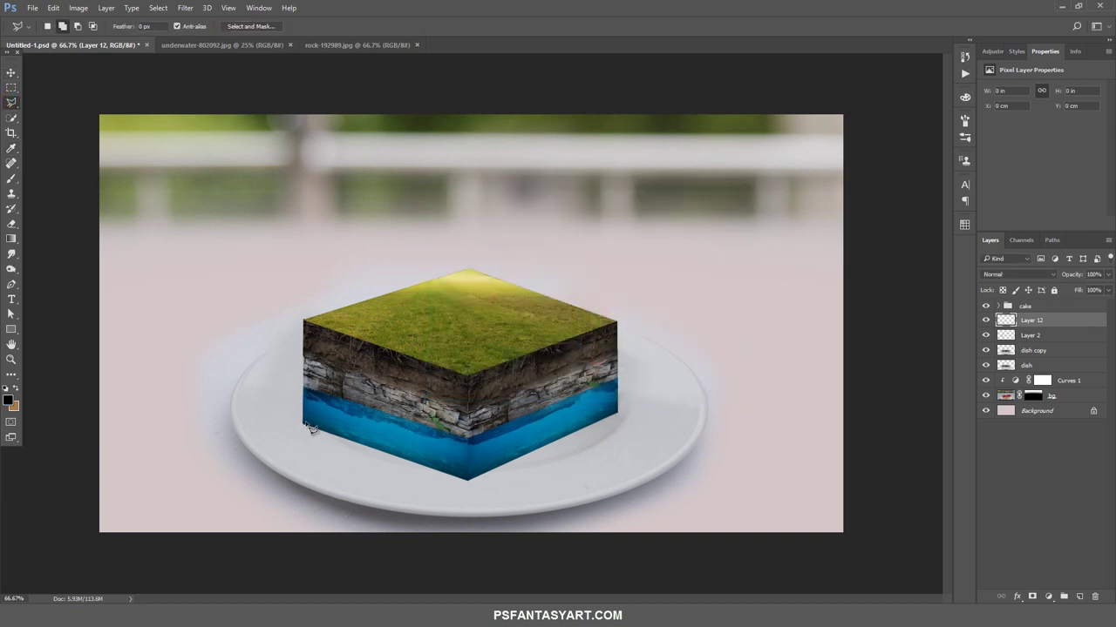
left_click(260, 481)
left_click(645, 445)
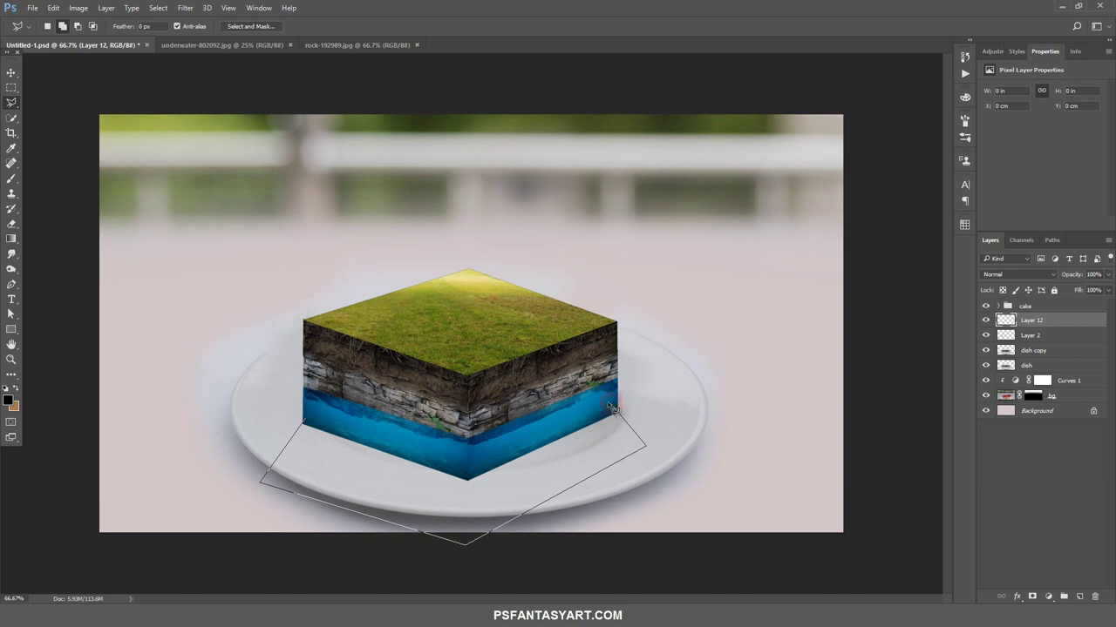
left_click(614, 406)
left_click(302, 421)
key("alt+Delete")
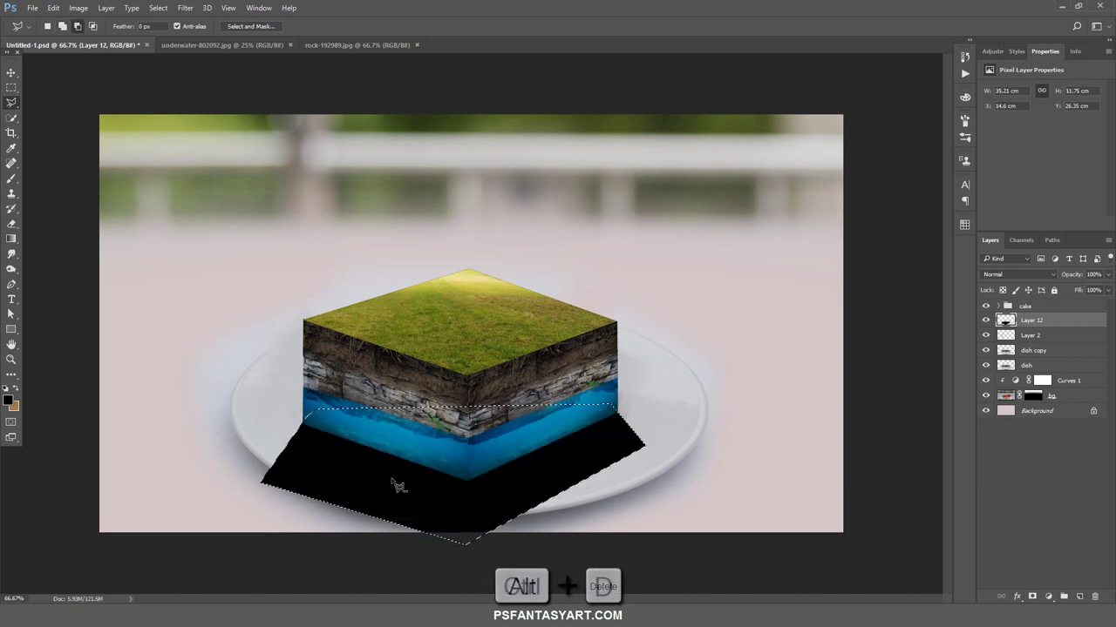
key("ctrl+d")
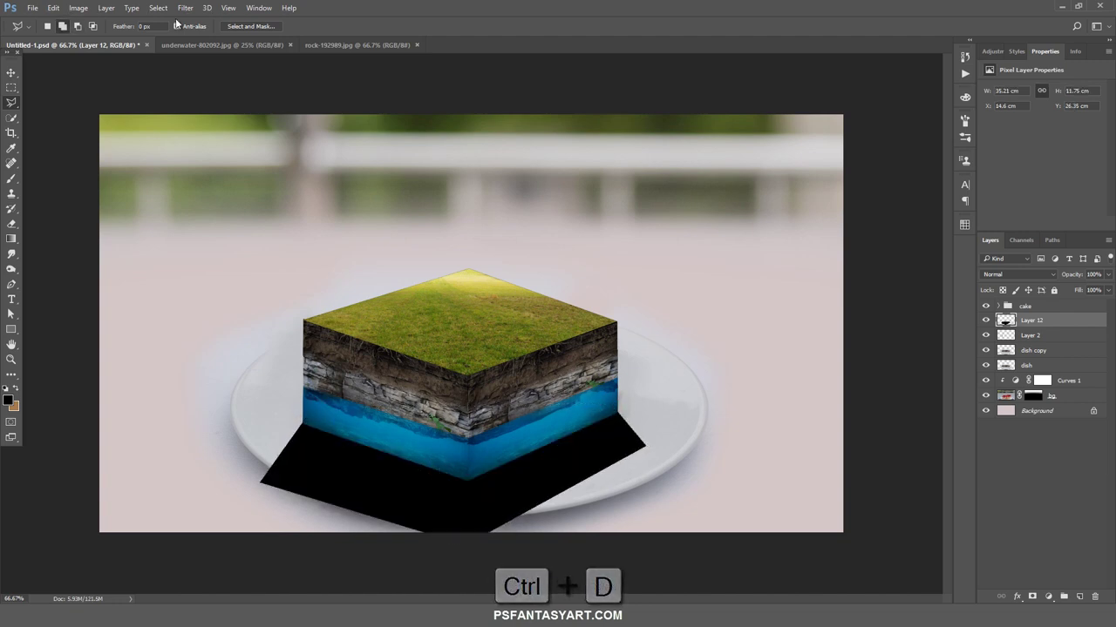
Lower the shadow layer's opacity to 33% and apply a Gaussian Blur to it
left_click(1108, 274)
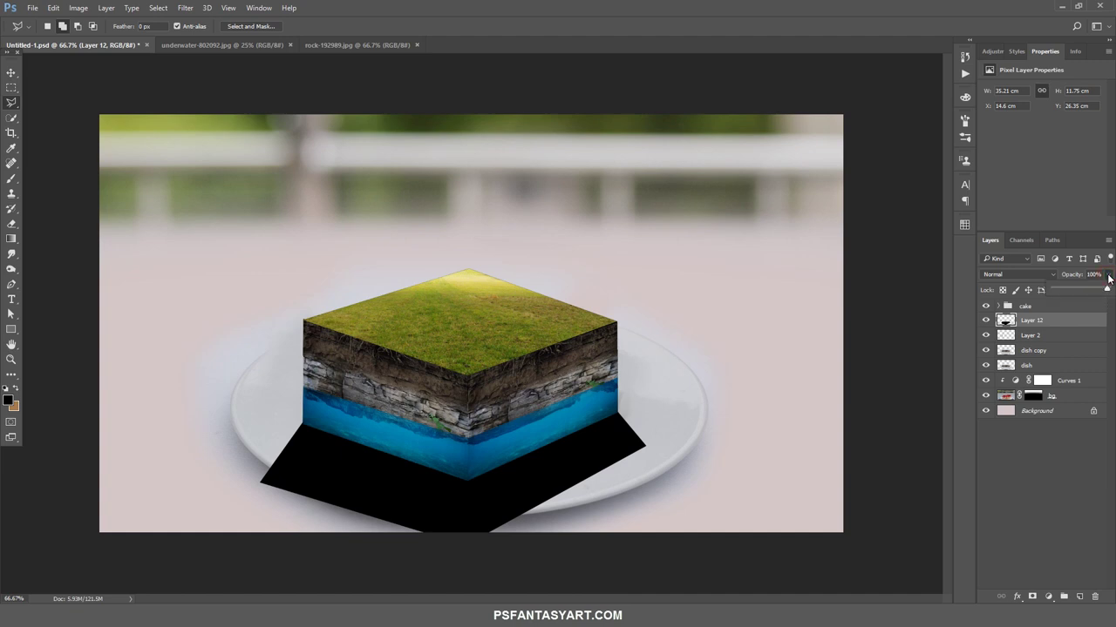
left_click_drag(1087, 287, 1071, 280)
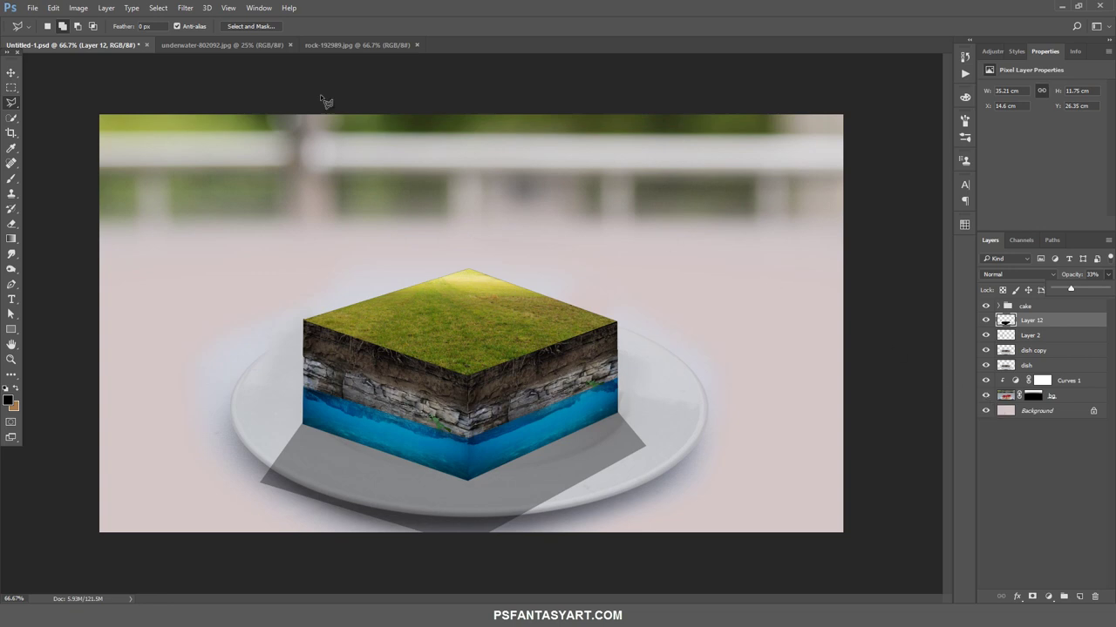
left_click(184, 8)
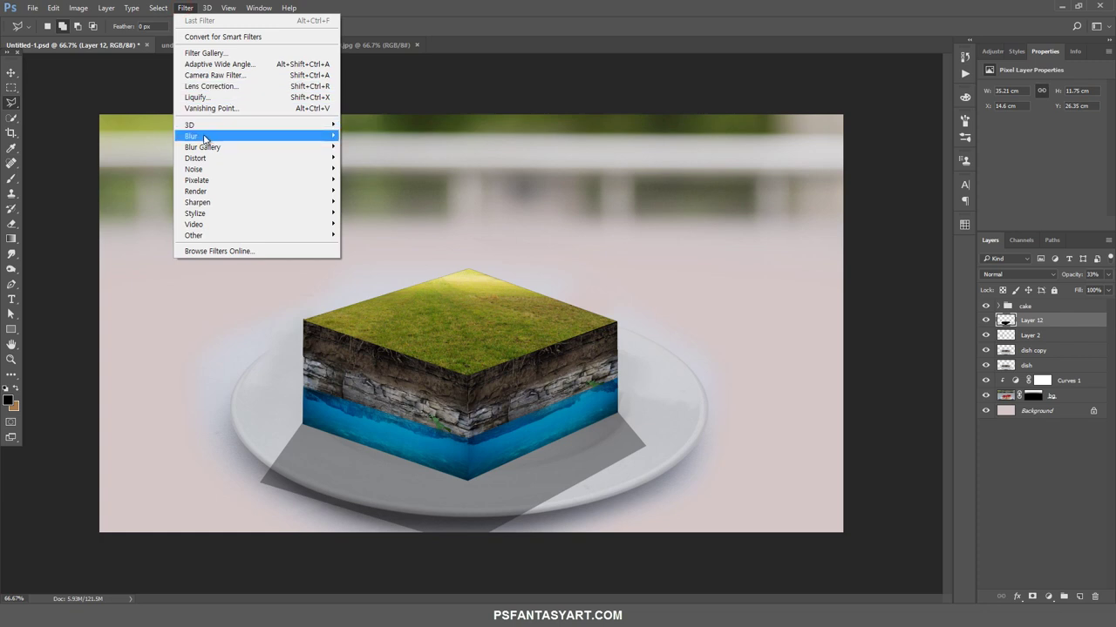
mouse_move(192, 136)
left_click(153, 180)
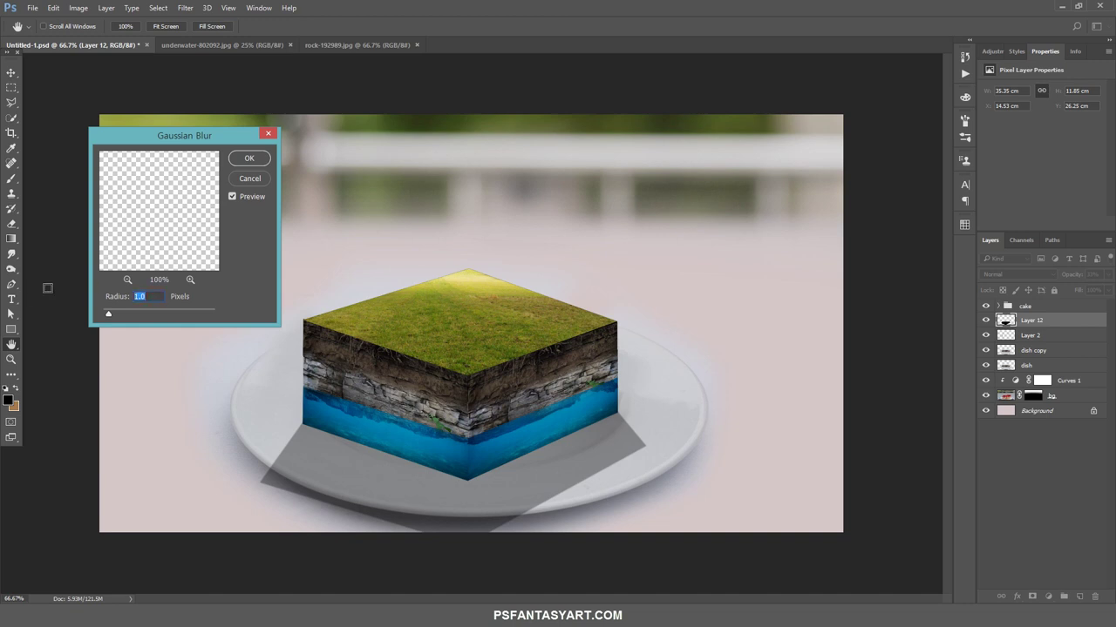
Confirm the blur and set up a size-300 eraser at 42% opacity and 49% flow
left_click(249, 158)
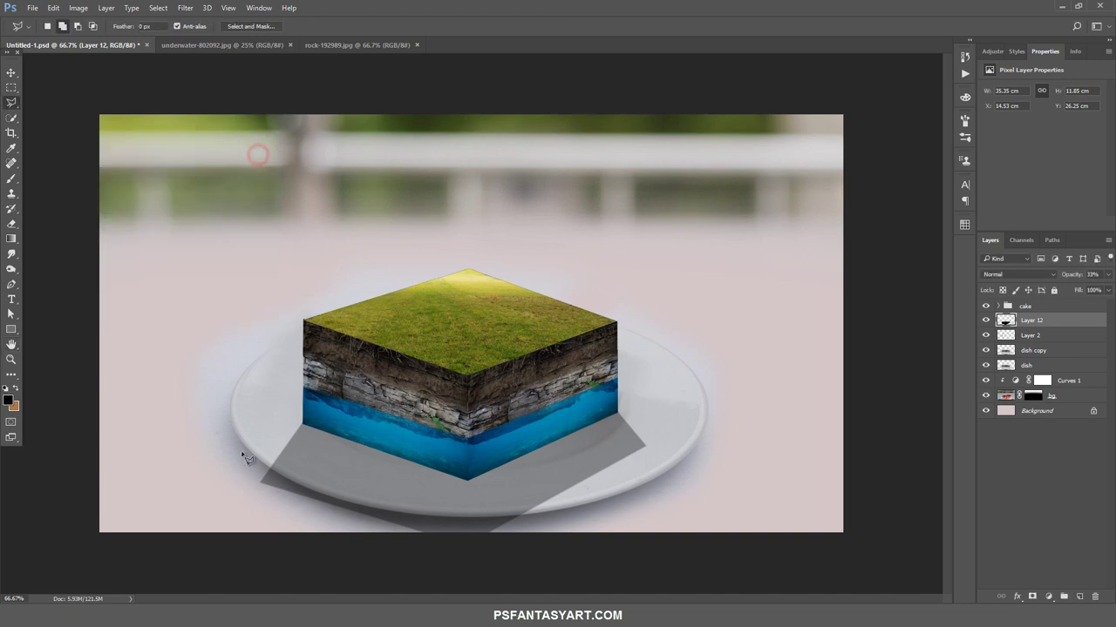
left_click(10, 224)
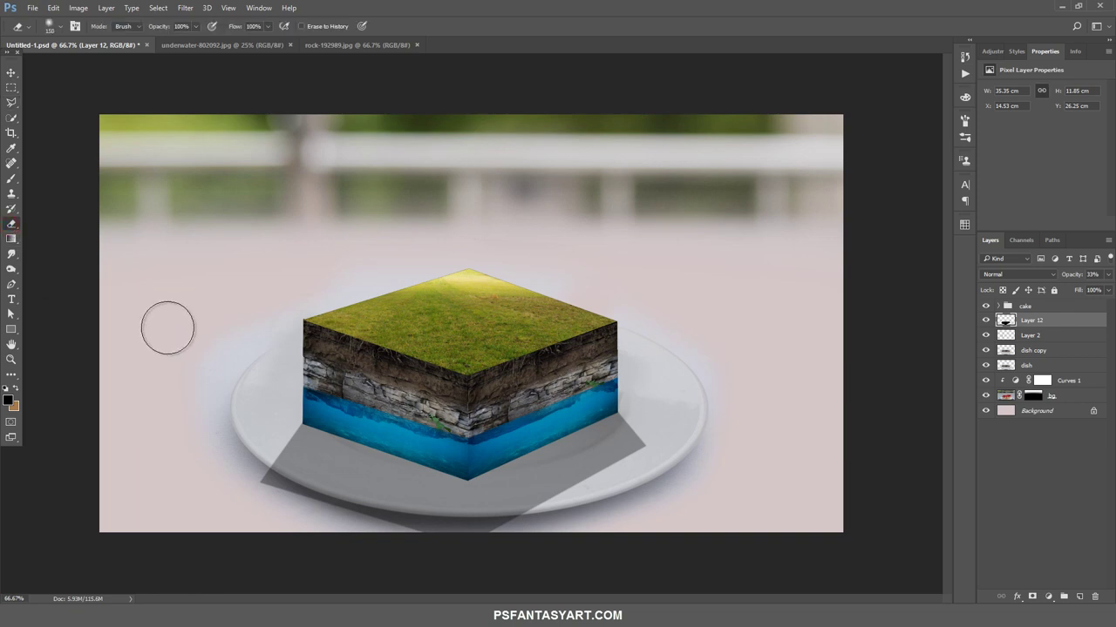
key("bracketright")
key("bracketright")
key("bracketright")
key("bracketright")
key("bracketright")
key("bracketright")
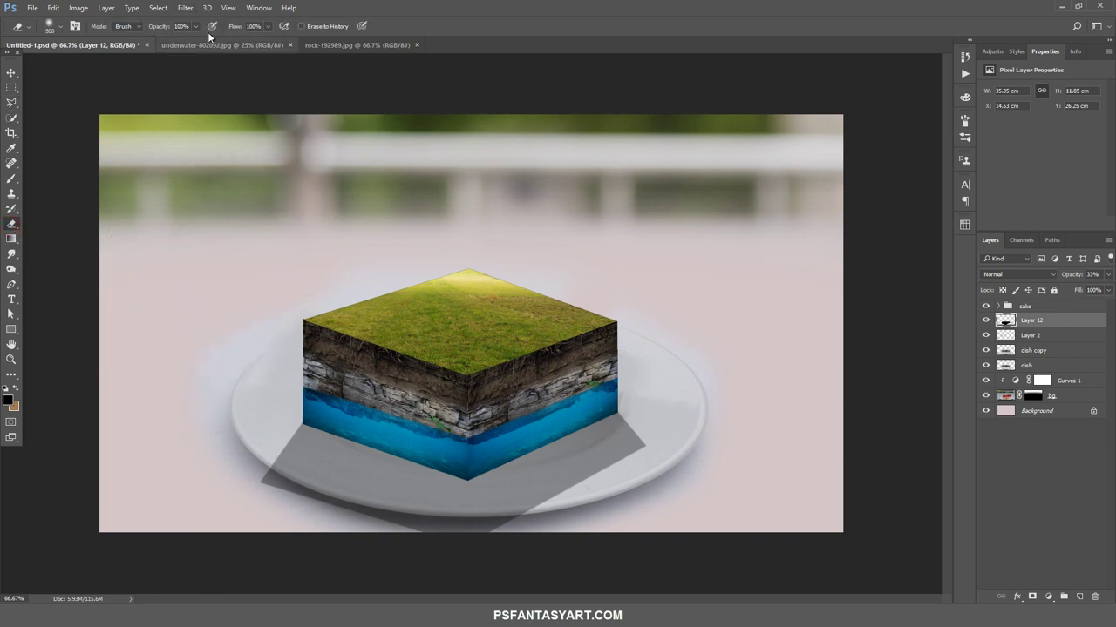
left_click_drag(171, 43, 163, 41)
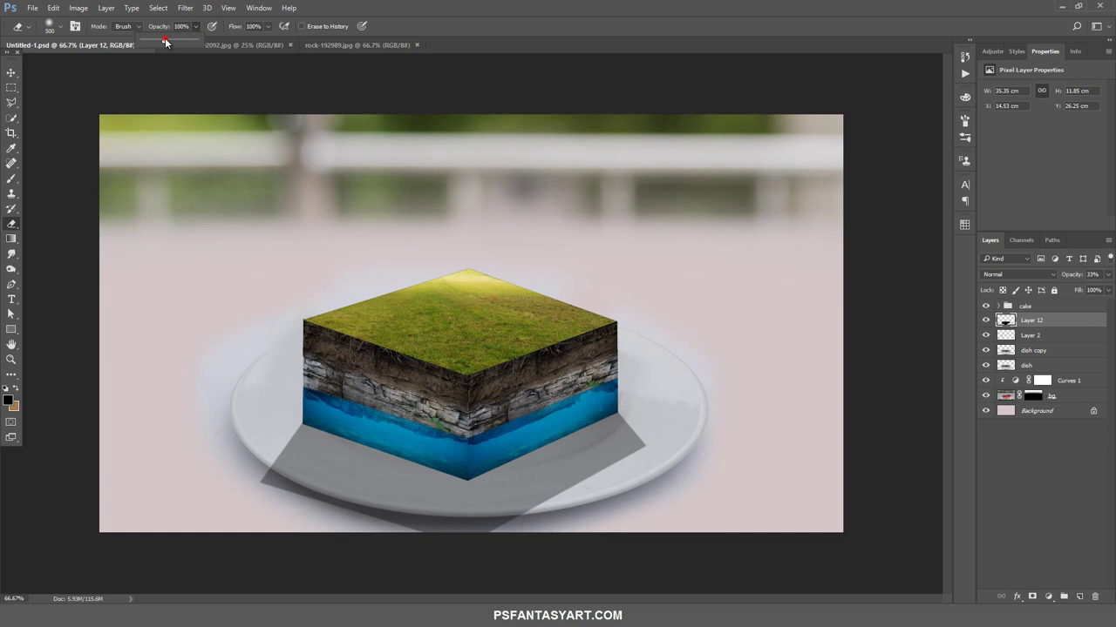
left_click(269, 26)
left_click(241, 39)
key("bracketleft")
key("bracketleft")
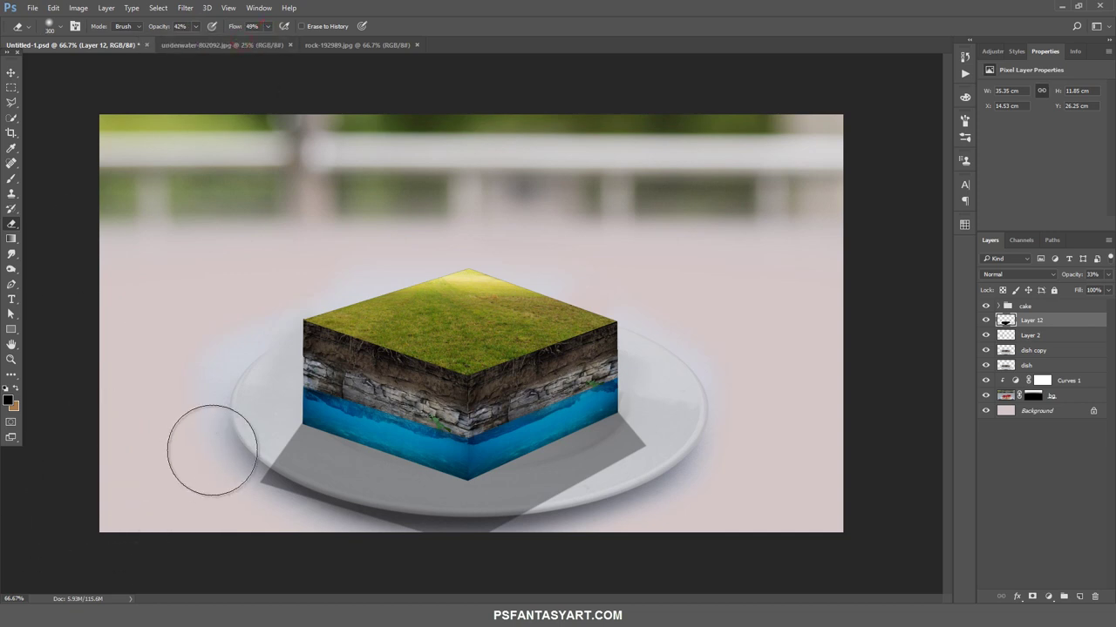
Fade the shadow's left, bottom and right edges into the plate with the soft eraser
left_click(294, 464)
mouse_move(262, 425)
left_mouse_down()
mouse_move(199, 486)
mouse_move(249, 498)
left_mouse_up()
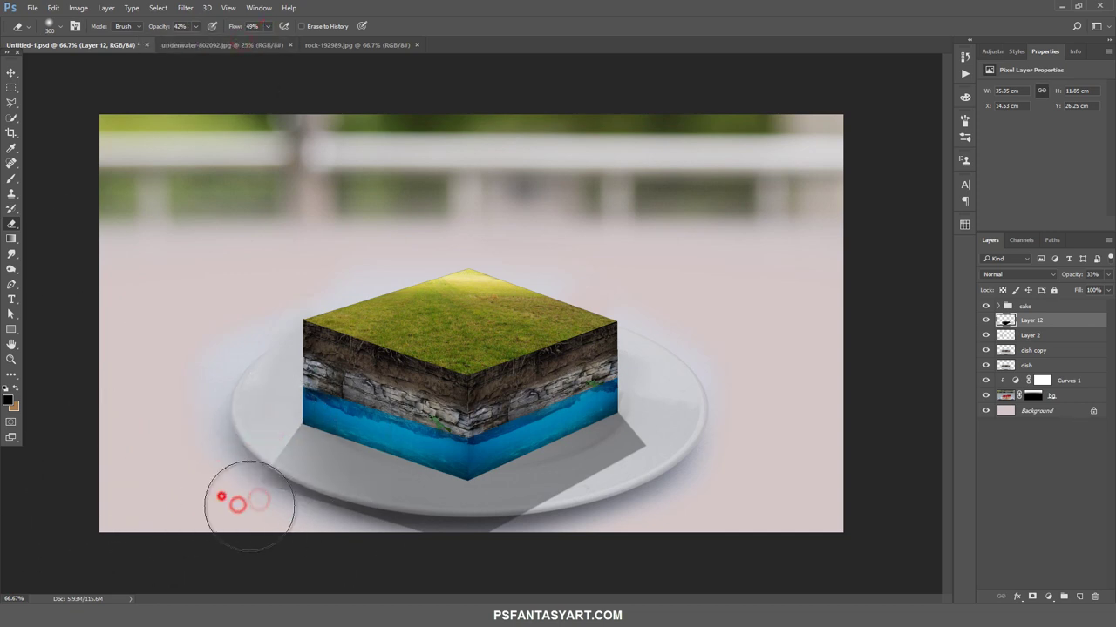
left_click_drag(183, 450, 247, 456)
key("bracketleft")
left_click_drag(391, 542, 531, 546)
key("bracketright")
left_click_drag(667, 479, 578, 505)
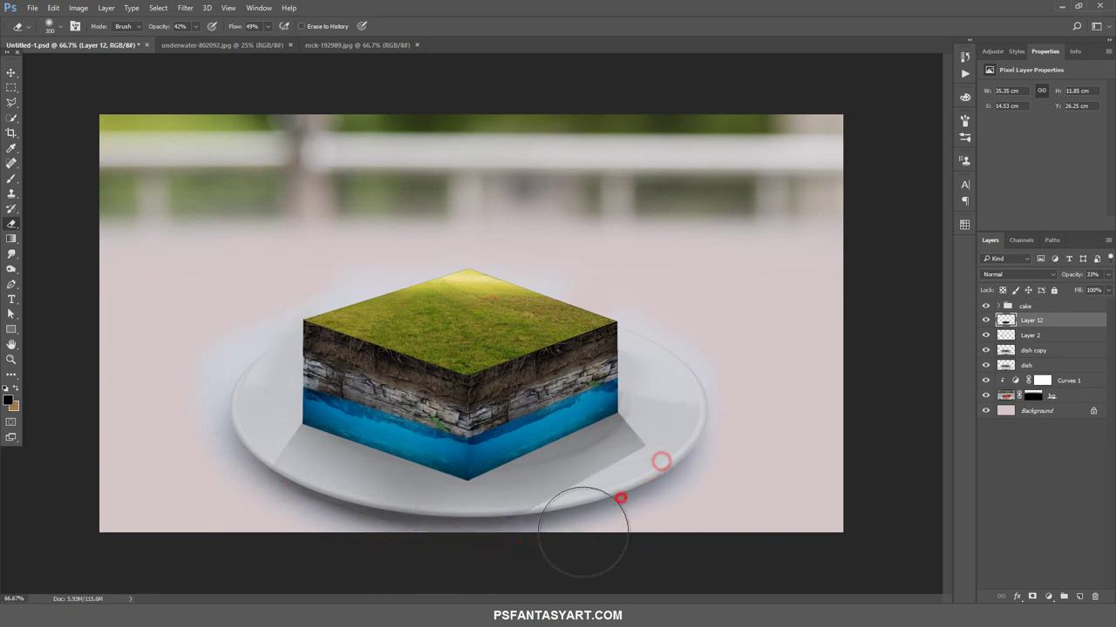
mouse_move(674, 452)
left_mouse_down()
mouse_move(648, 413)
mouse_move(653, 497)
mouse_move(607, 491)
left_mouse_up()
left_click_drag(567, 540, 507, 567)
left_click_drag(244, 528, 211, 523)
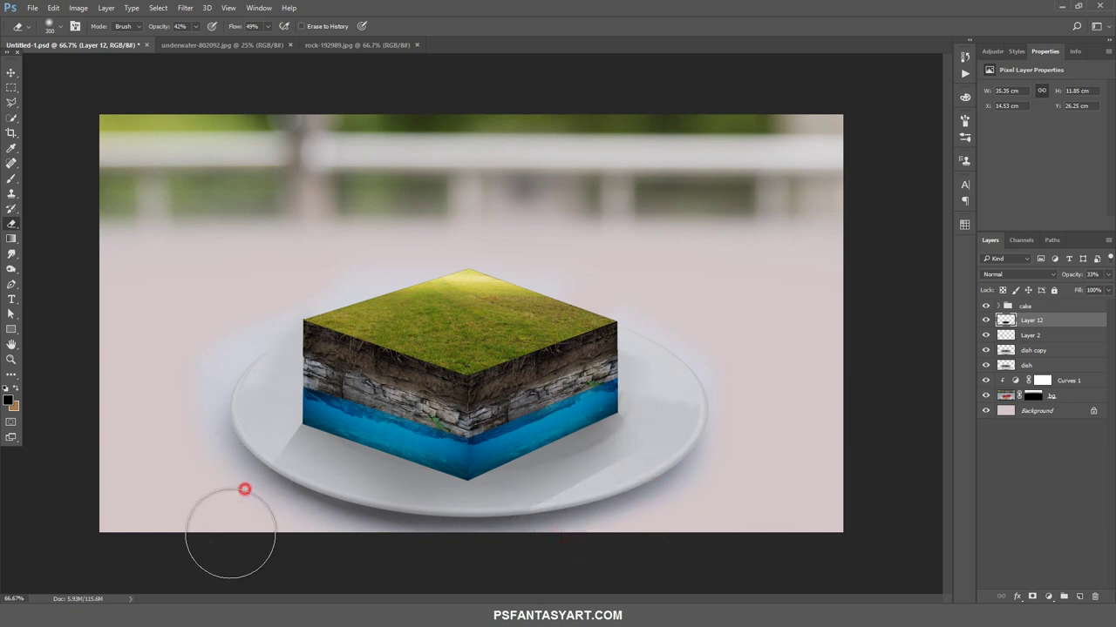
left_click_drag(306, 389, 222, 432)
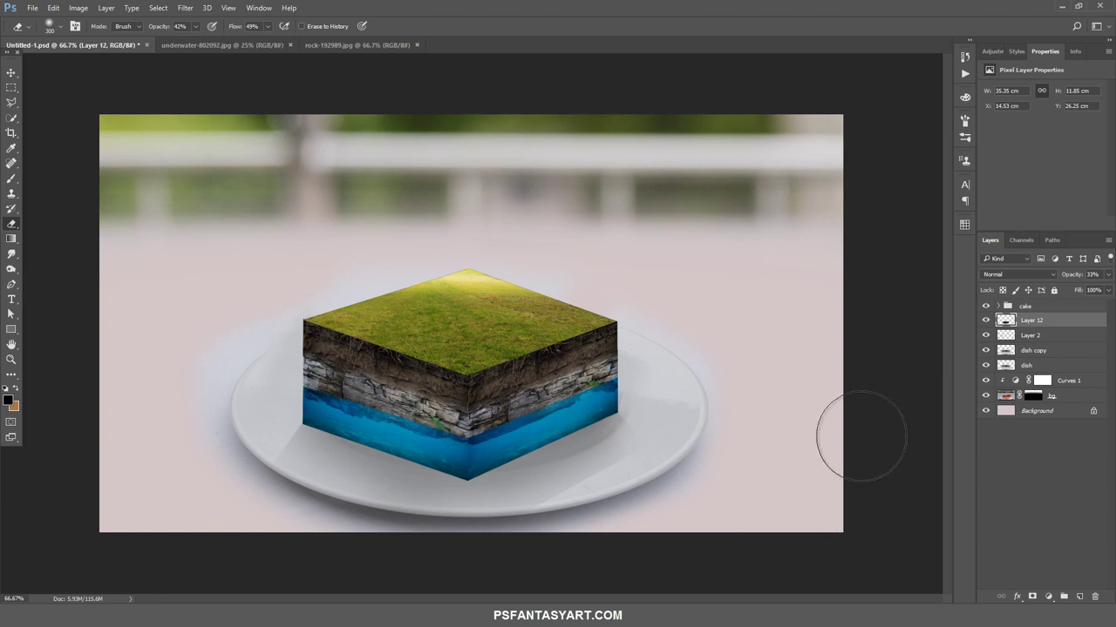
left_click(988, 320)
On a new layer, brush 100%-opacity soft shading along the cube's lower edge, then add another empty layer
left_click(1078, 598)
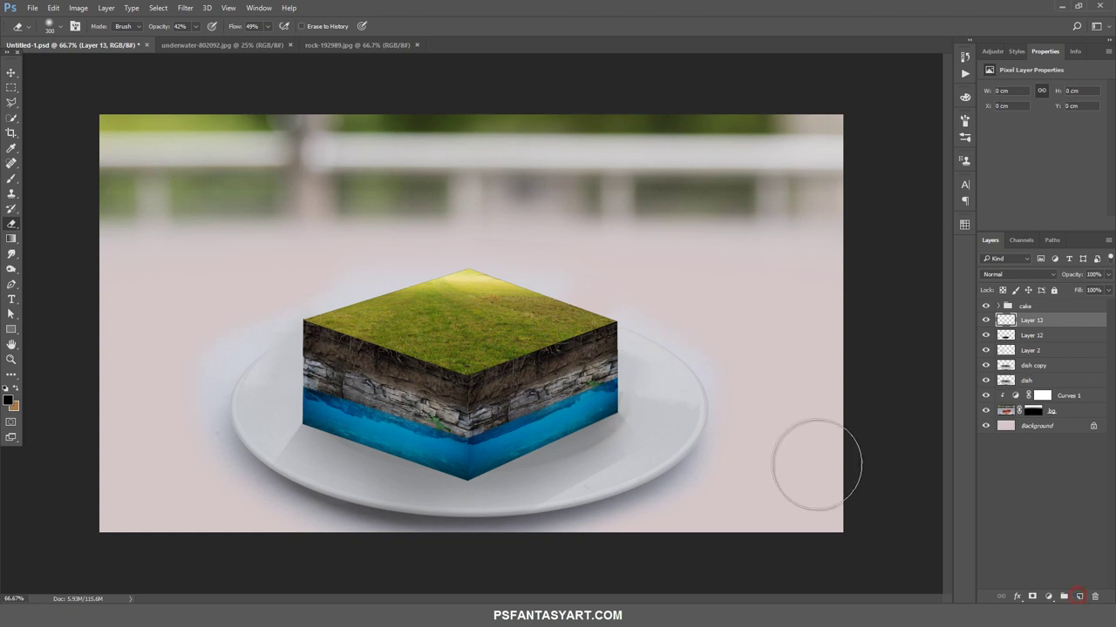
left_click(13, 178)
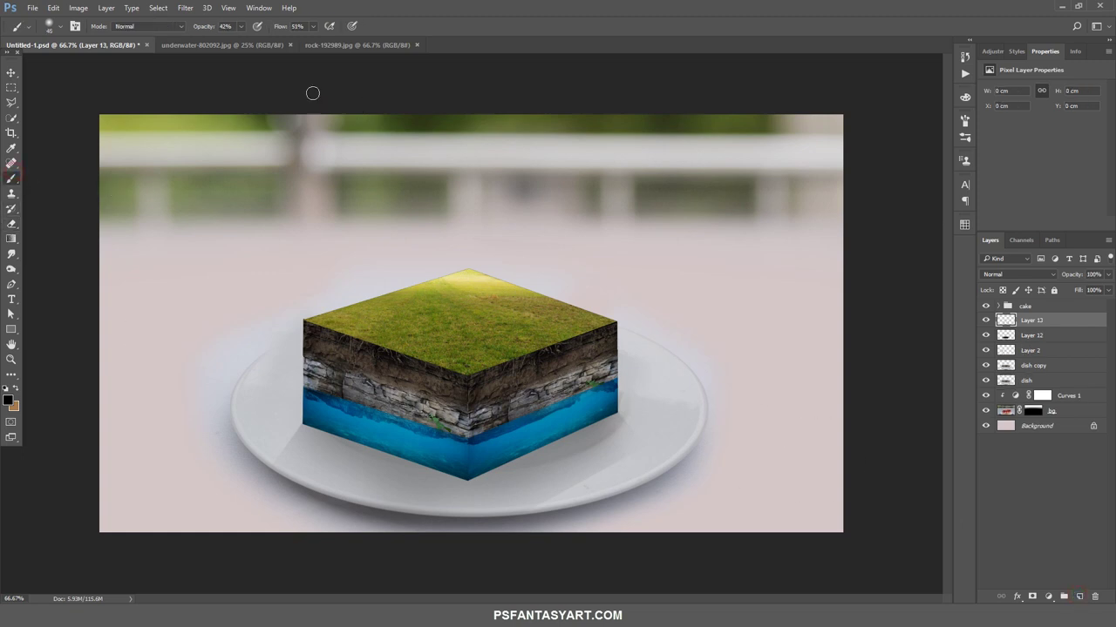
left_click(241, 27)
left_click_drag(240, 44, 314, 27)
key("bracketright")
key("bracketright")
key("bracketright")
mouse_move(388, 426)
left_mouse_down()
mouse_move(467, 462)
mouse_move(610, 404)
left_mouse_up()
key("bracketleft")
key("bracketleft")
key("bracketleft")
key("bracketleft")
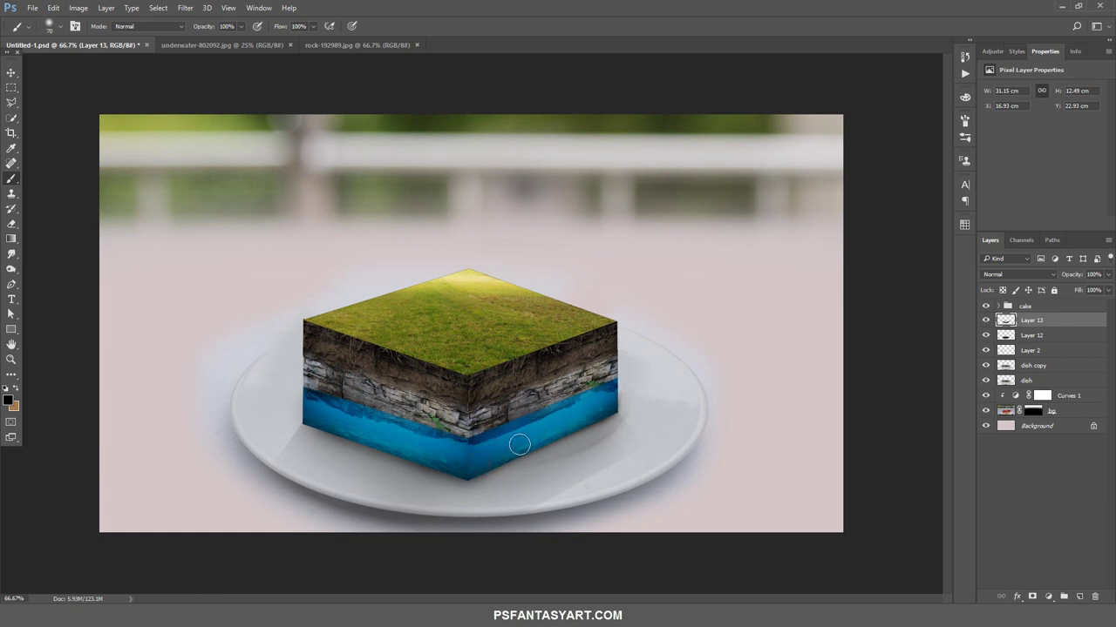
key("bracketright")
key("bracketright")
key("bracketright")
left_click(1078, 597)
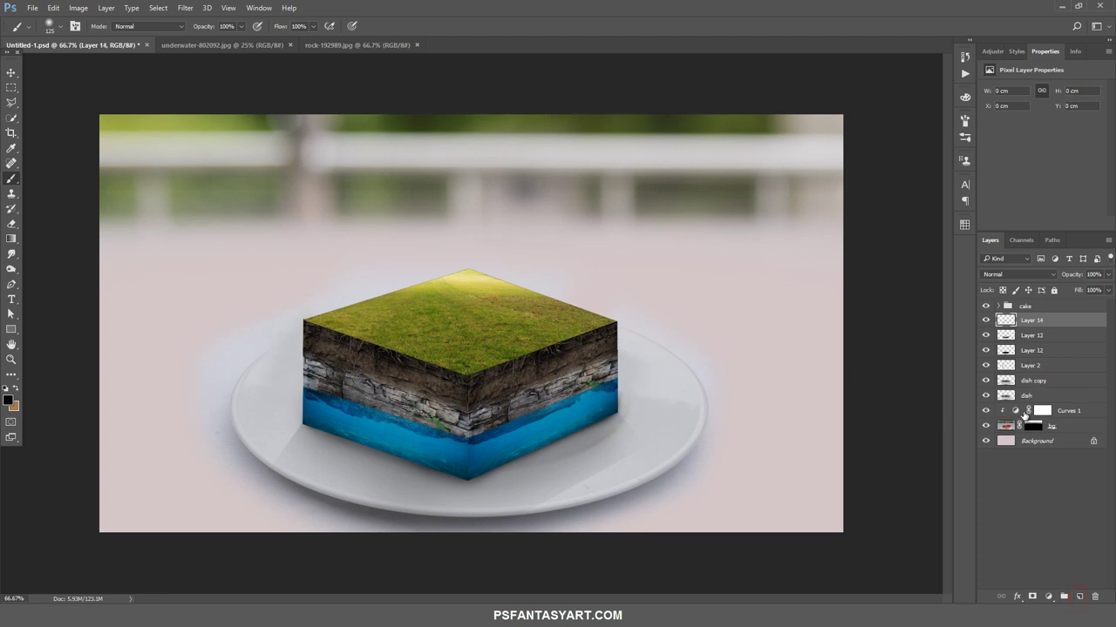
Paint a #00c6fc blue glow on the plate around the cube's base and sides
left_click(8, 399)
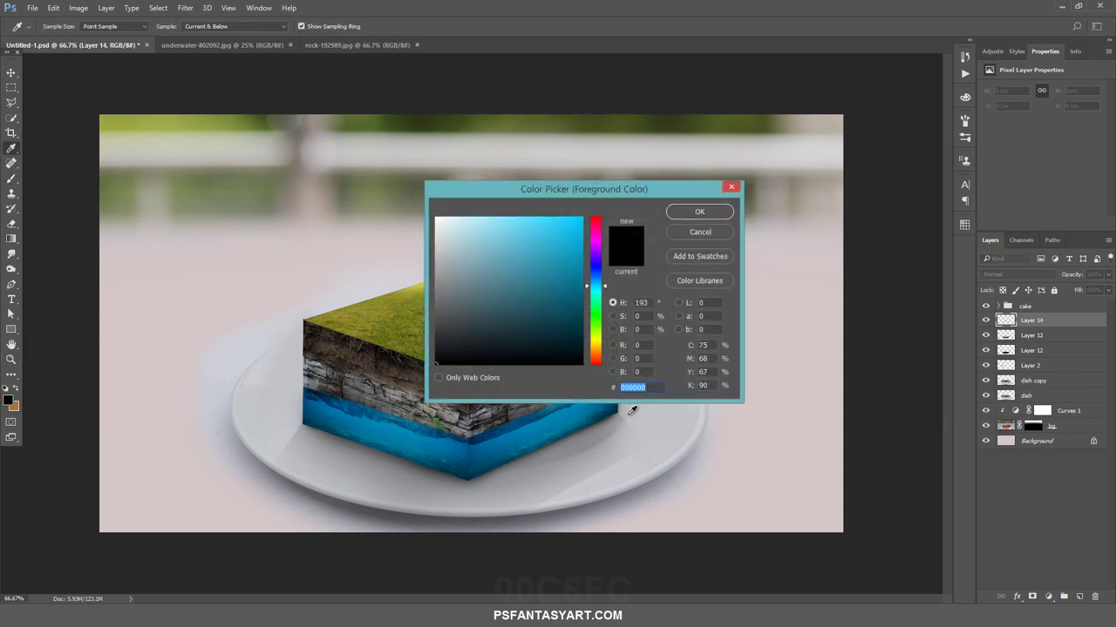
type("00")
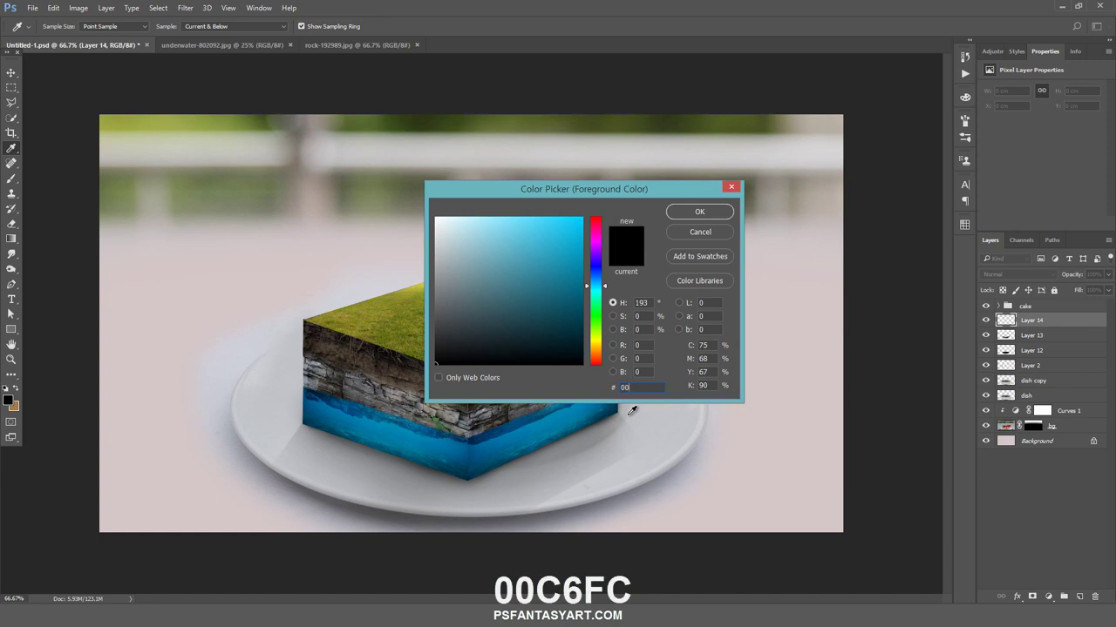
type("c6f")
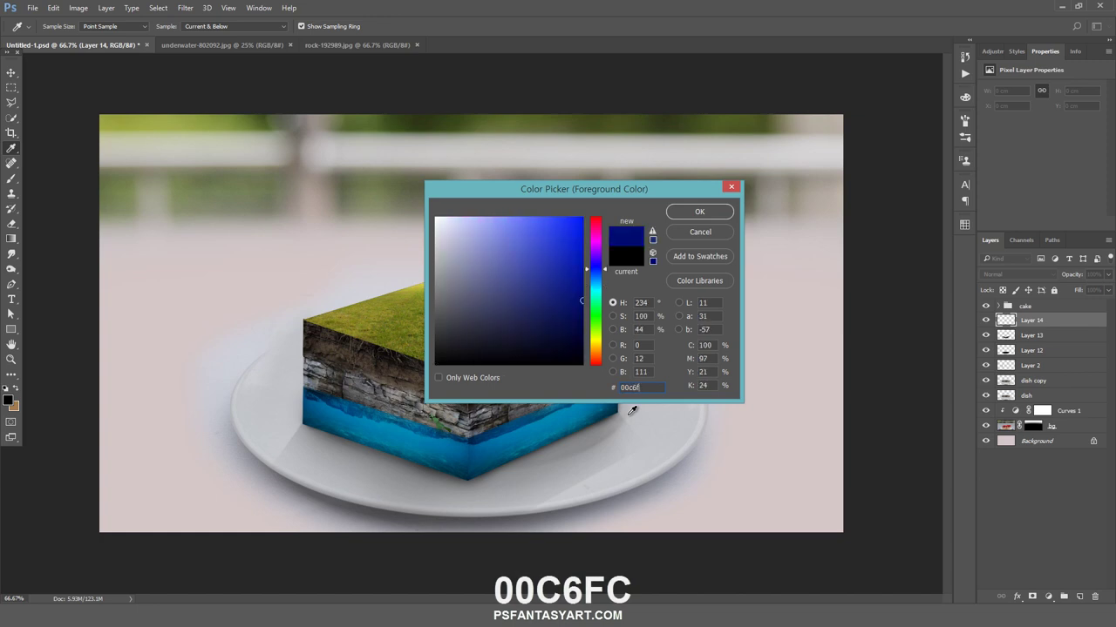
type("c")
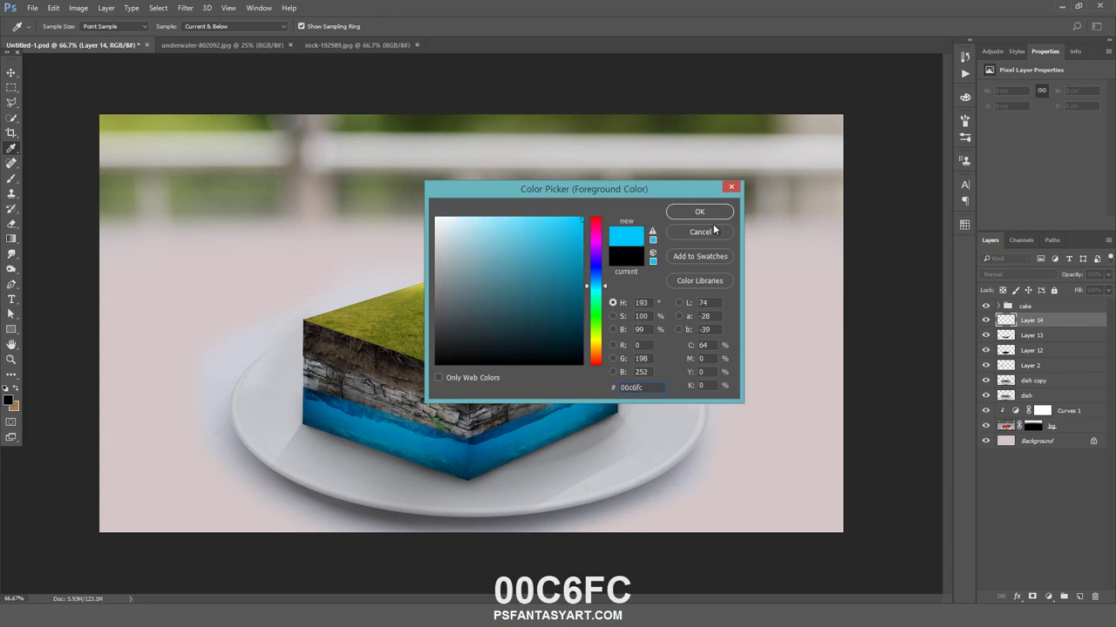
left_click(694, 211)
key("b")
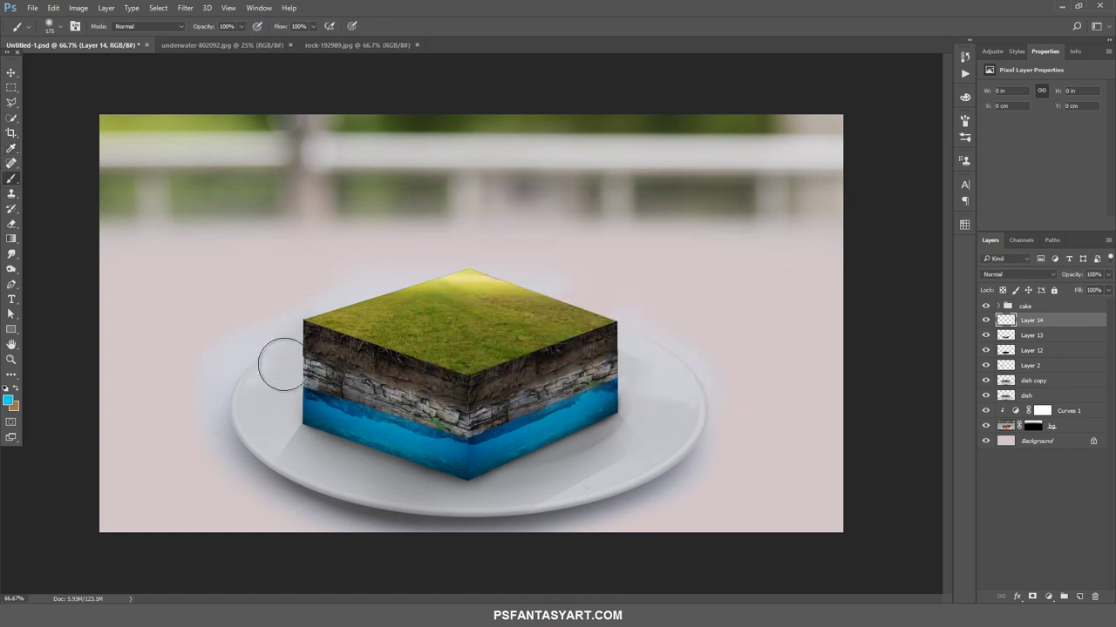
left_click_drag(319, 399, 293, 394)
key("bracketright")
left_click_drag(624, 366, 627, 405)
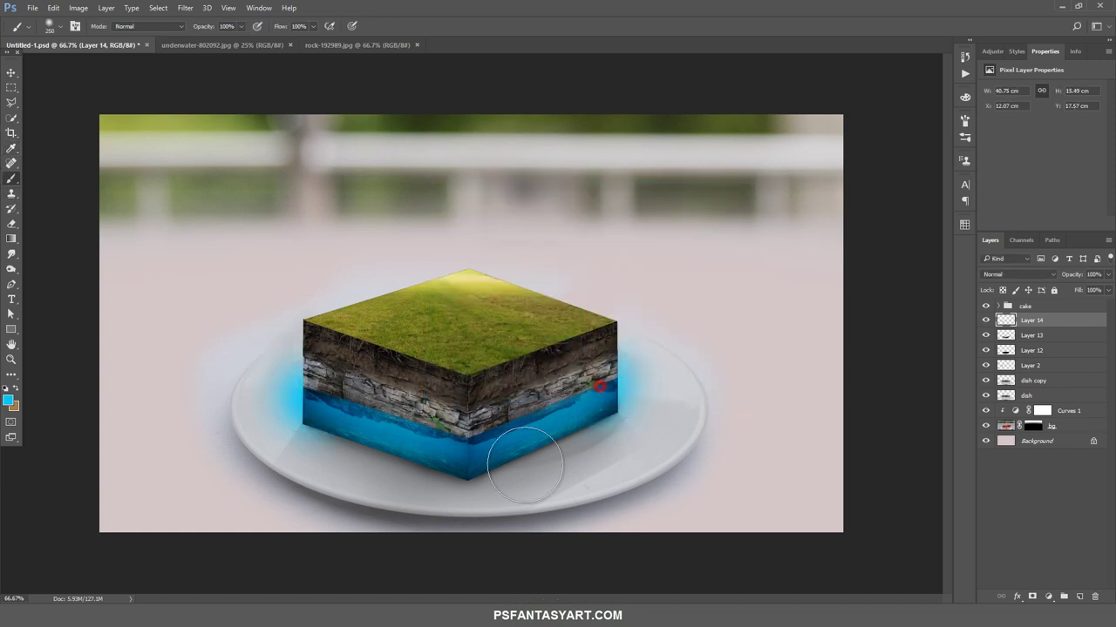
mouse_move(528, 455)
left_mouse_down()
mouse_move(561, 386)
mouse_move(393, 419)
mouse_move(418, 443)
mouse_move(467, 438)
mouse_move(467, 458)
left_mouse_up()
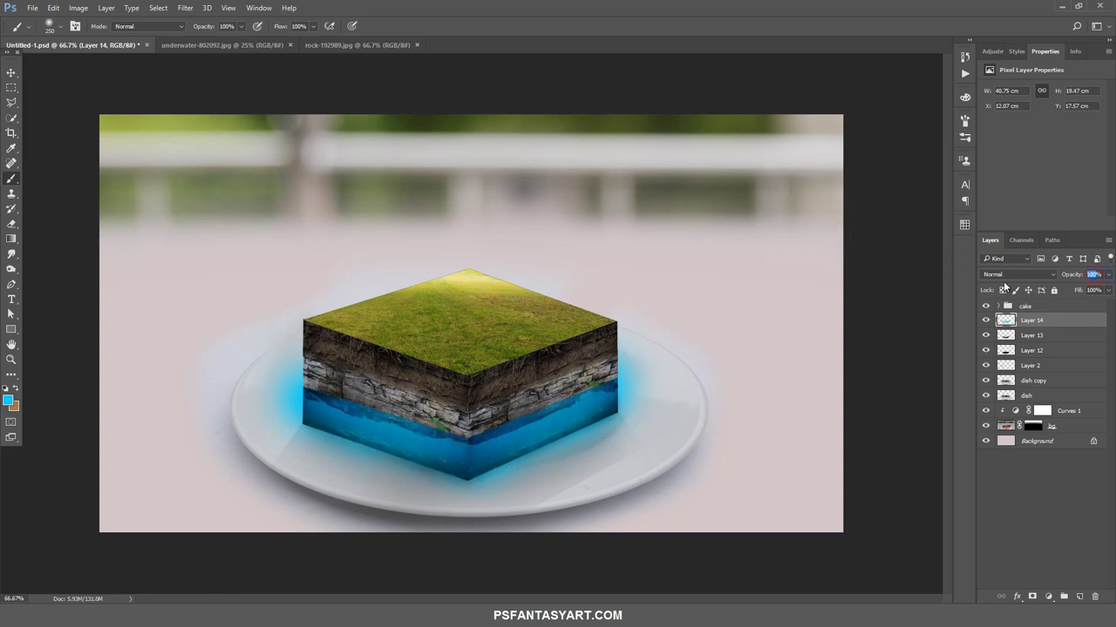
Set the glow layer to 50% opacity and erase its spill over the cube's water and stone band
type("50")
key("Return")
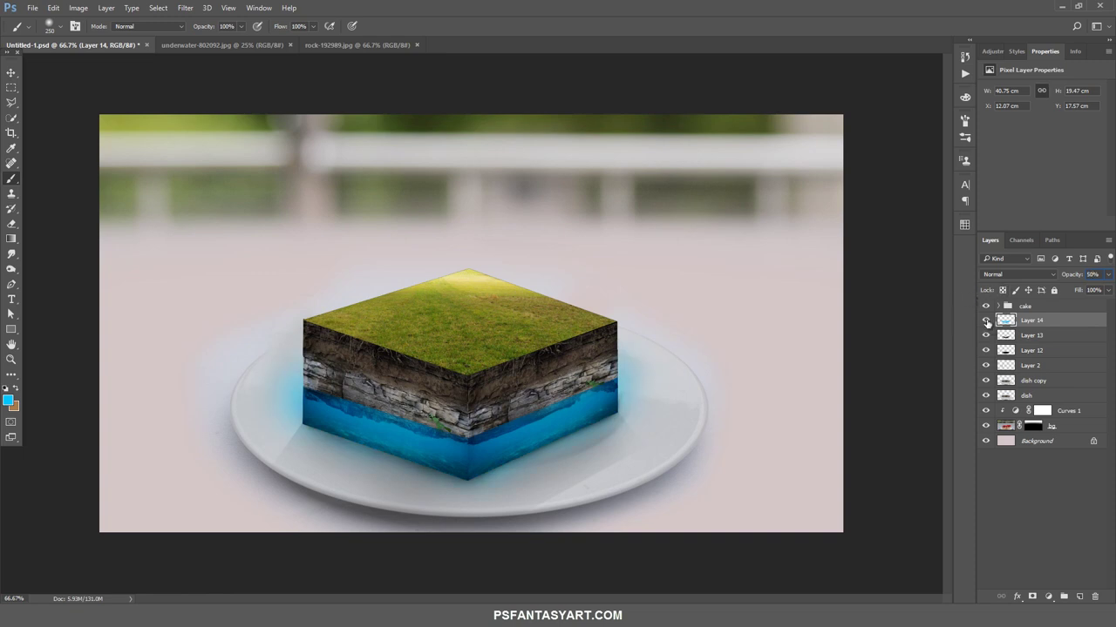
left_click(985, 320)
left_click(10, 224)
key("bracketleft")
key("bracketleft")
key("bracketleft")
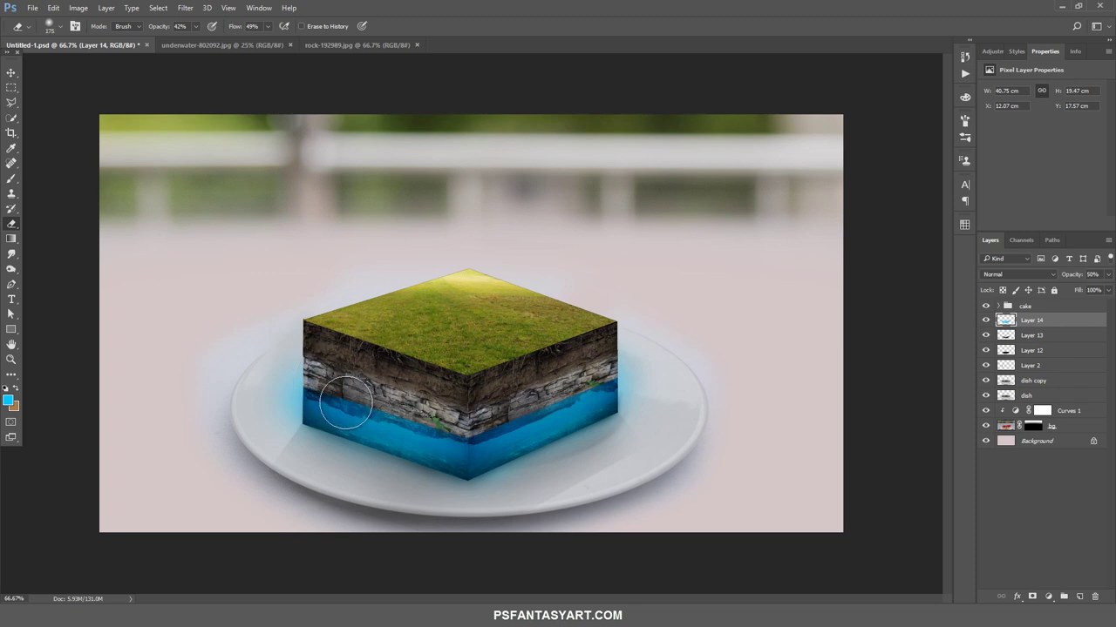
mouse_move(343, 403)
left_mouse_down()
mouse_move(465, 449)
mouse_move(577, 402)
left_mouse_up()
left_click(985, 350)
Duplicate Layer 12 and erase the copy along the plate's right, left and bottom rim
left_click(994, 350)
key("ctrl+j")
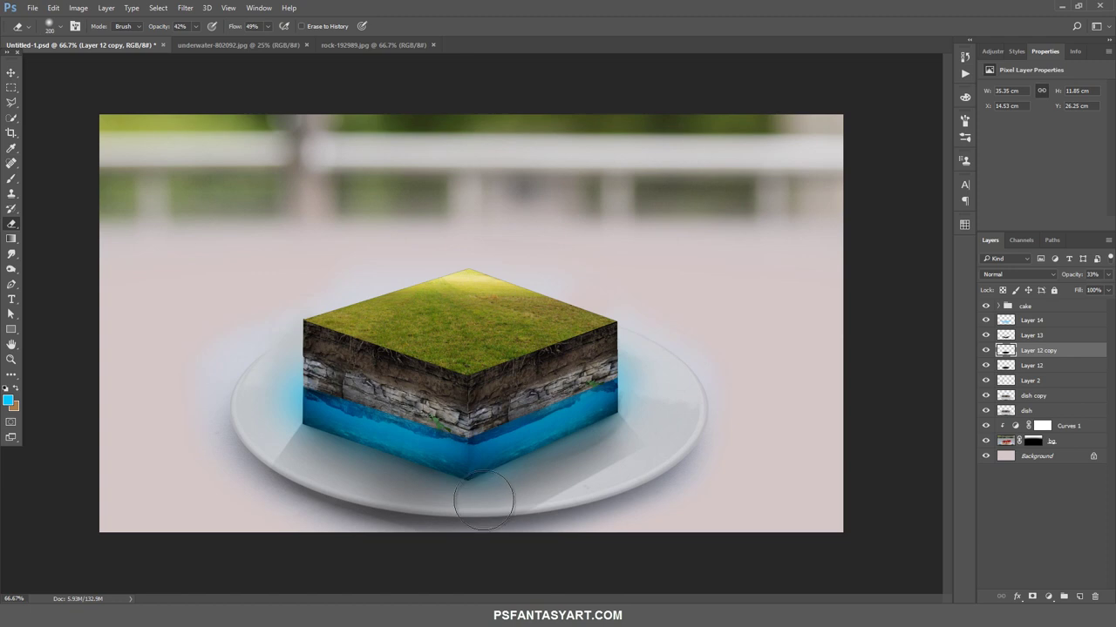
key("bracketright")
key("bracketright")
key("bracketright")
key("bracketright")
key("bracketright")
key("bracketright")
key("bracketleft")
key("bracketleft")
key("bracketleft")
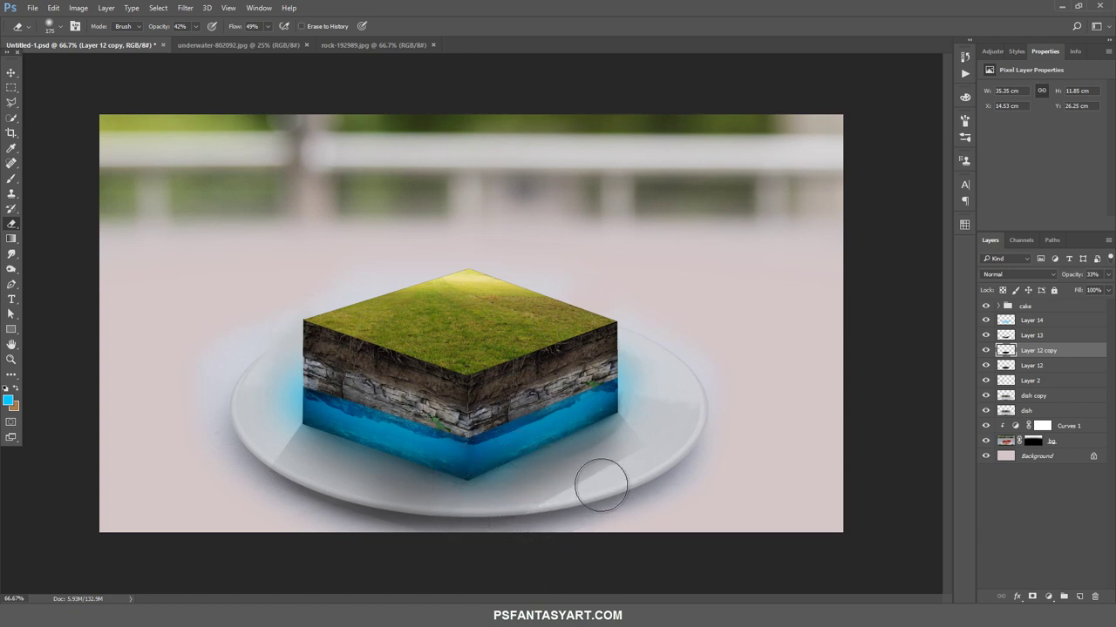
left_click_drag(598, 480, 628, 477)
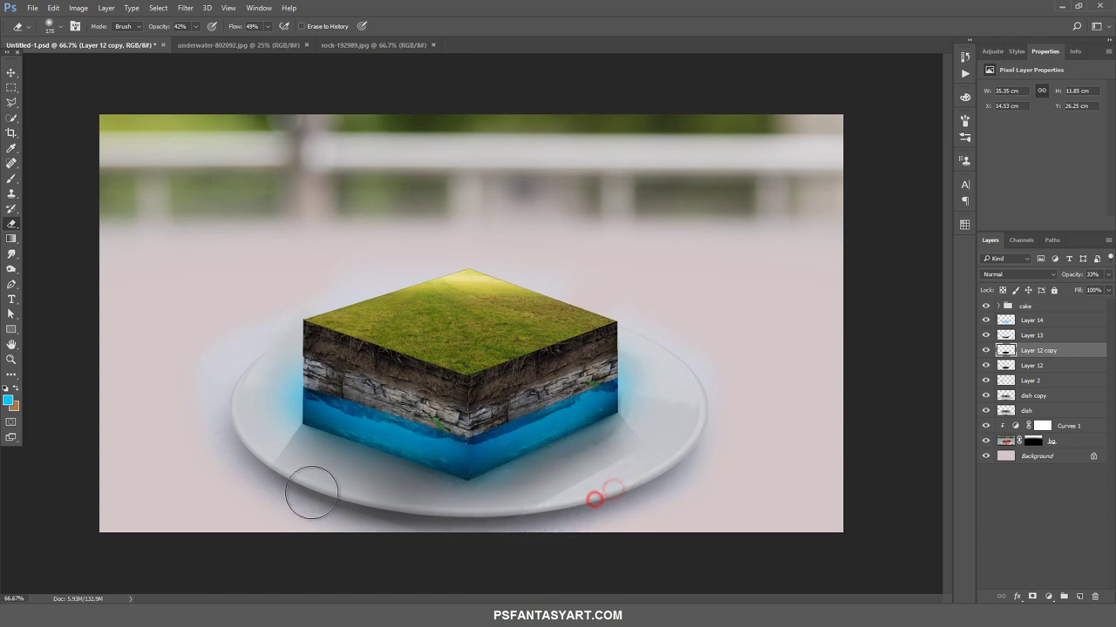
left_click_drag(279, 478, 303, 471)
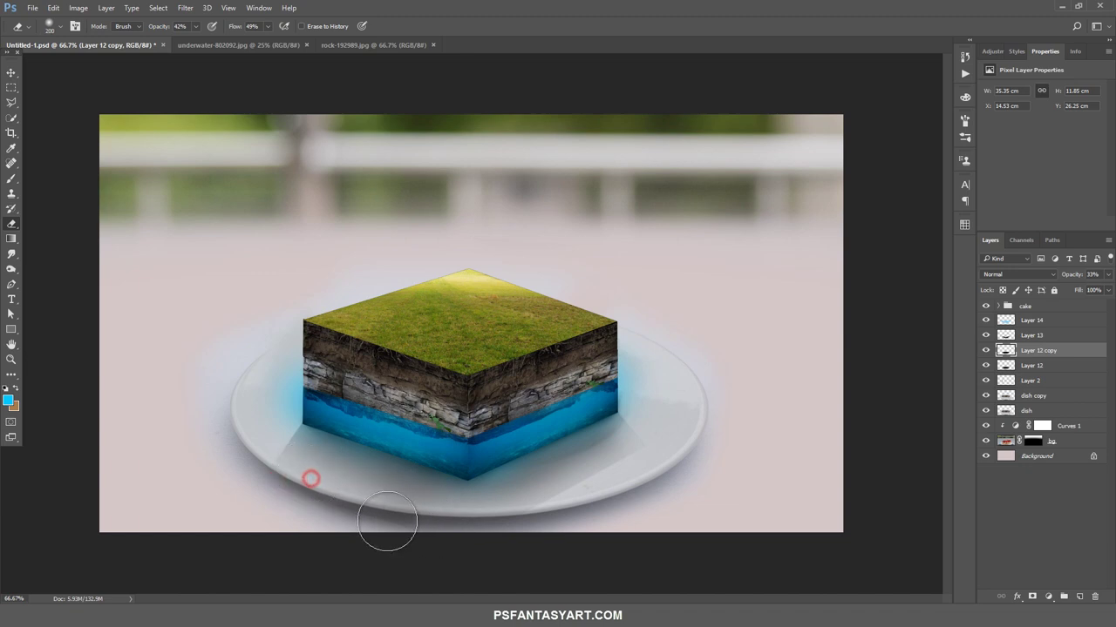
left_click(428, 526)
left_click_drag(582, 518, 656, 490)
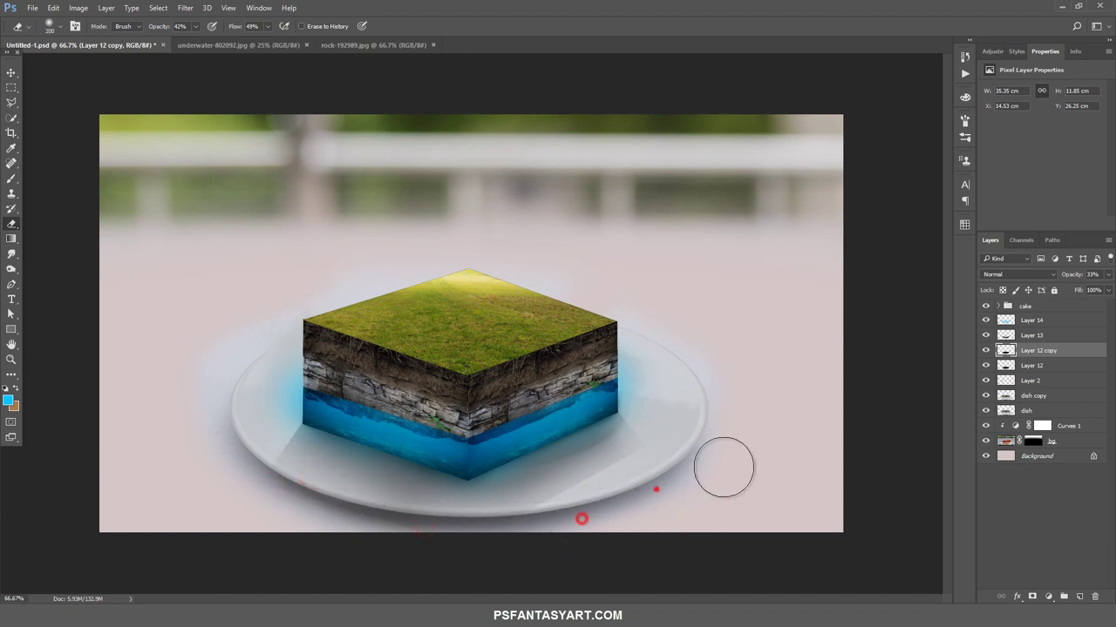
left_click(986, 350)
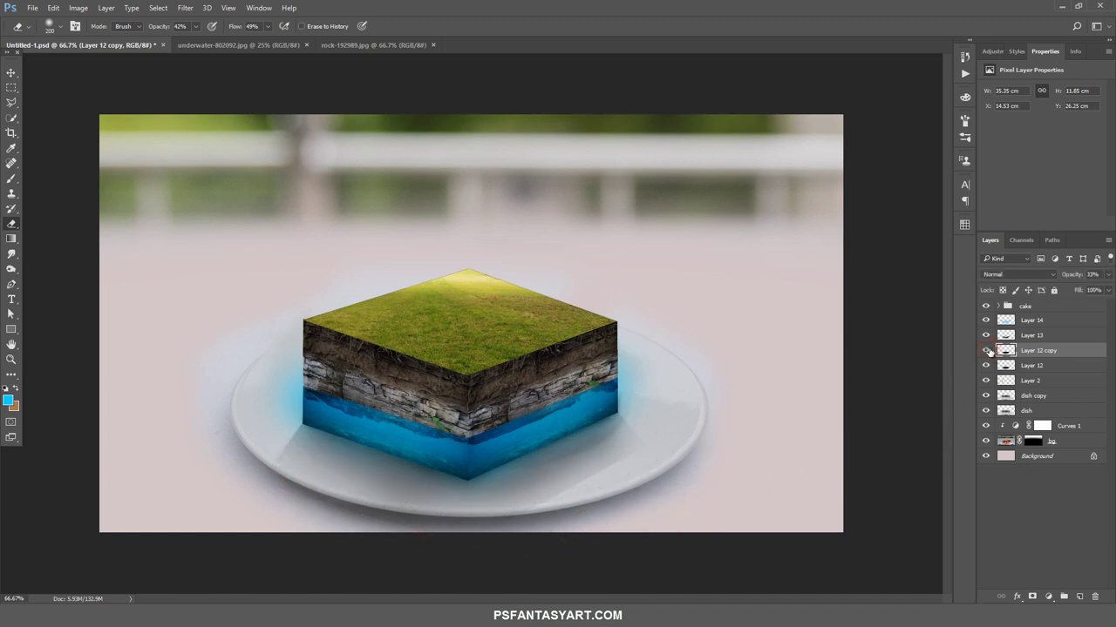
left_click(986, 335)
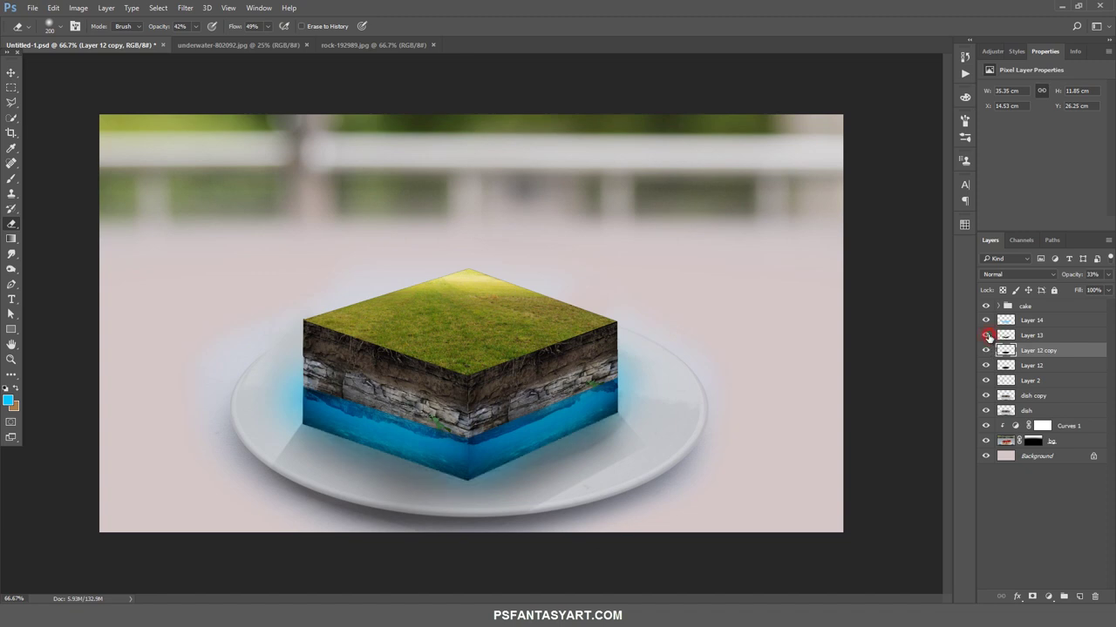
Select Layer 13 with the brush tool and pick black as the foreground colour
left_click(1007, 337)
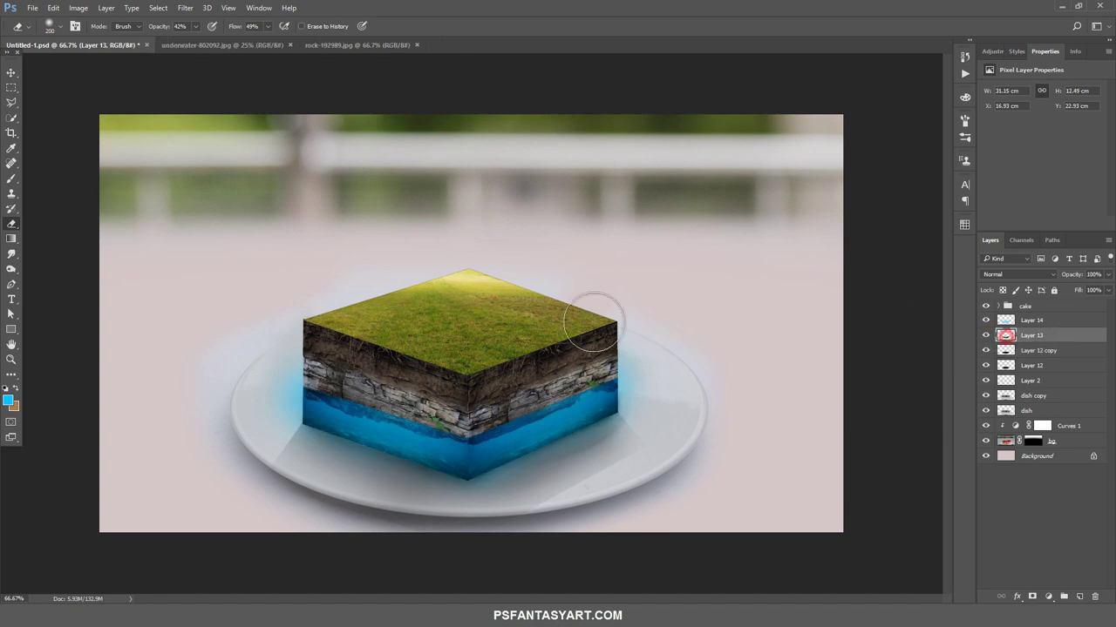
left_click(11, 179)
left_click(9, 403)
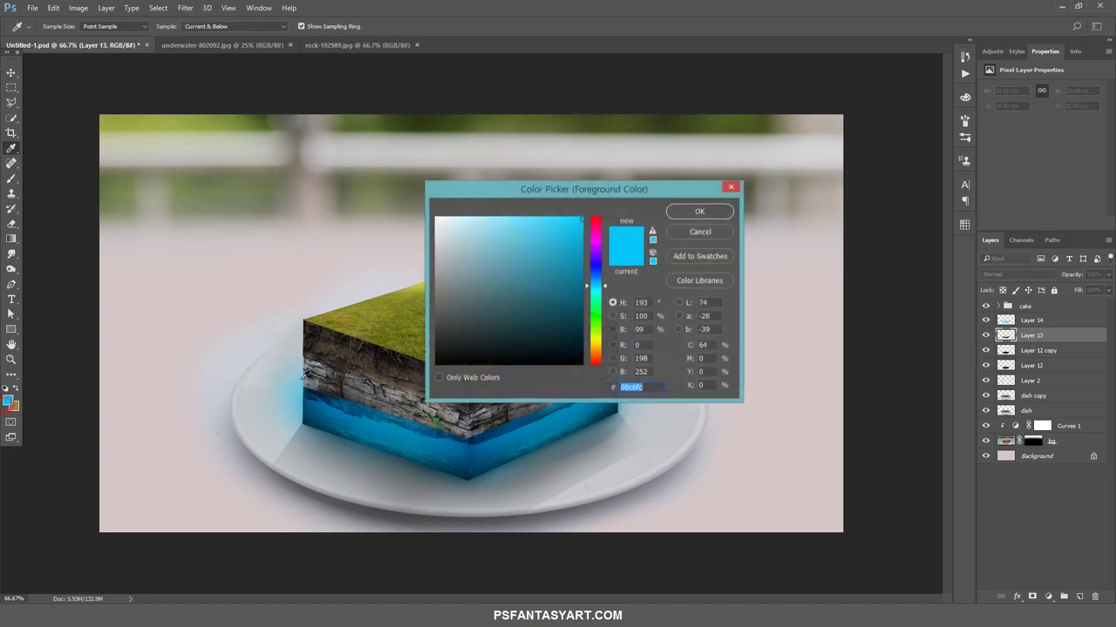
left_click(527, 329)
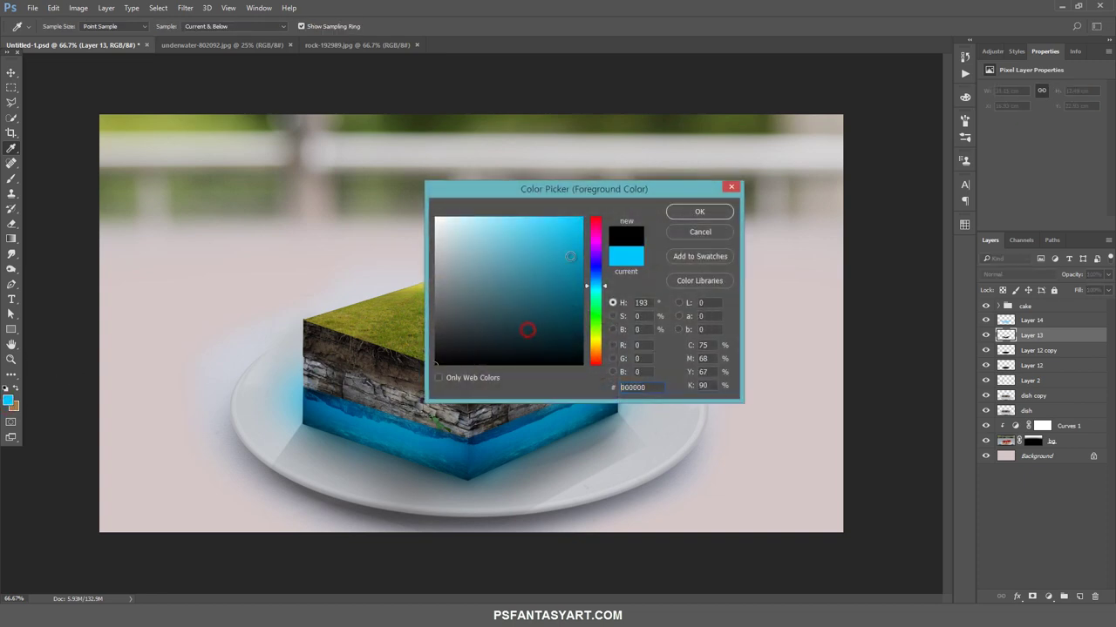
Confirm black and brush a size-60 black stroke along the water band's bottom edge
left_click(698, 212)
key("b")
key("bracketleft")
key("bracketleft")
key("bracketleft")
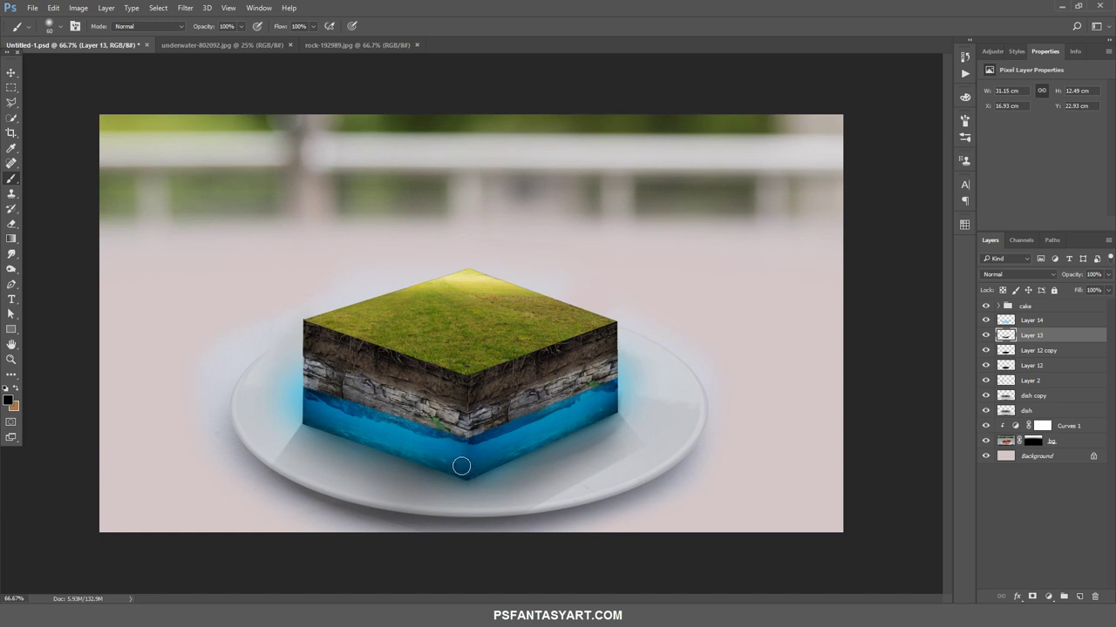
mouse_move(460, 463)
left_mouse_down()
mouse_move(471, 462)
mouse_move(414, 450)
mouse_move(500, 451)
left_mouse_up()
left_click(1037, 307)
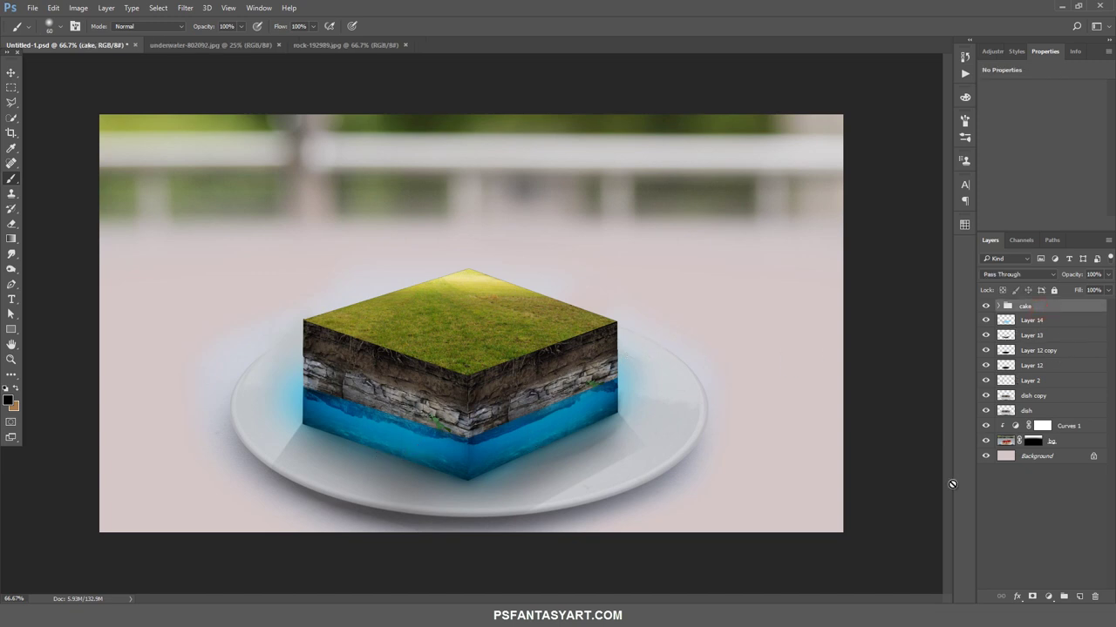
Open the honey psd file
left_click(32, 7)
left_click(52, 36)
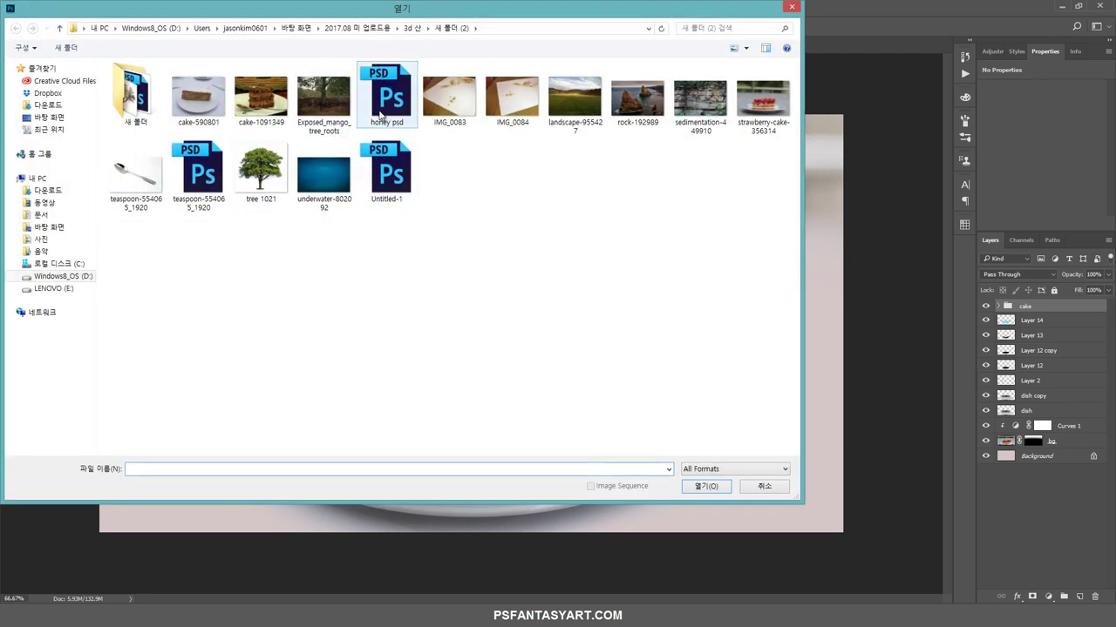
left_click(378, 107)
left_click(695, 486)
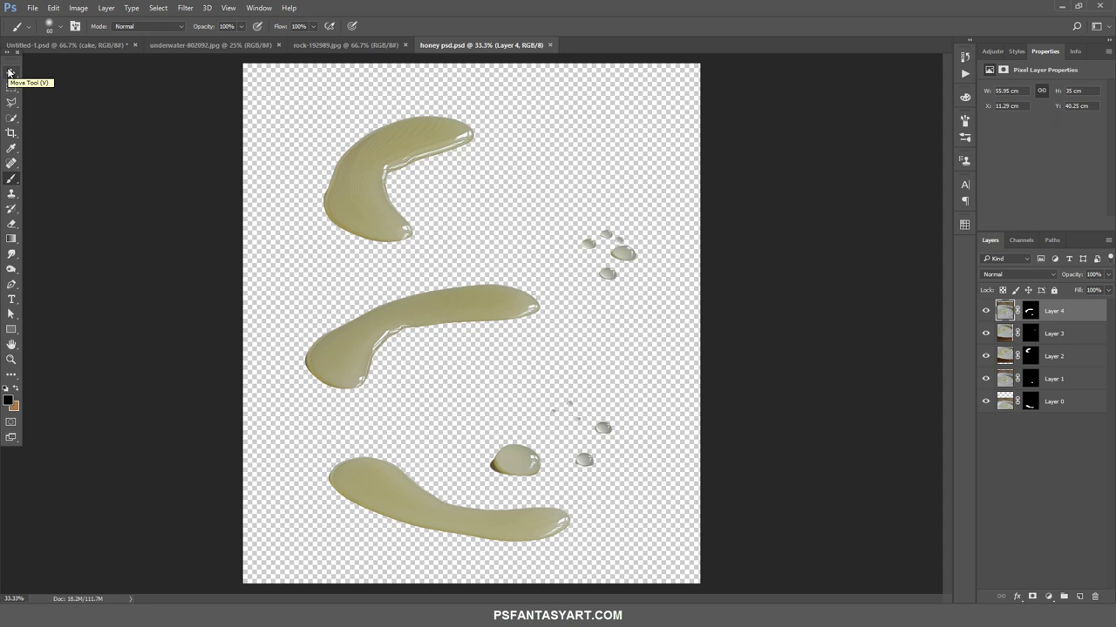
Drag the honey drizzle from Layer 4 into the Untitled-1 dish composition as a new layer
double_click(986, 311)
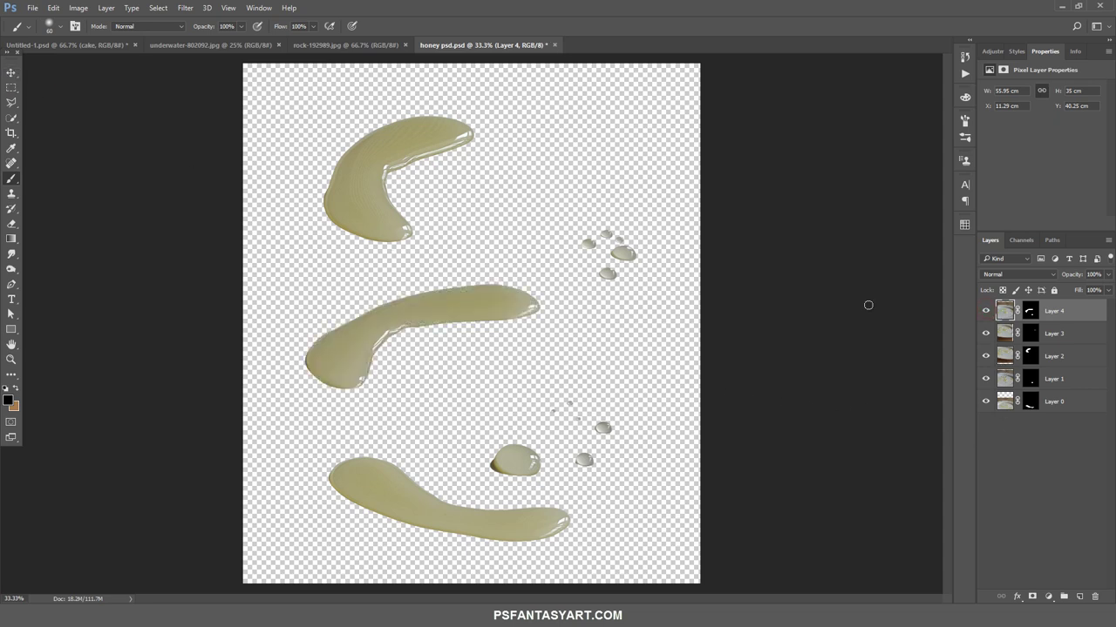
left_click(7, 73)
mouse_move(374, 200)
left_mouse_down()
mouse_move(76, 44)
mouse_move(369, 190)
left_mouse_up()
key("ctrl+t")
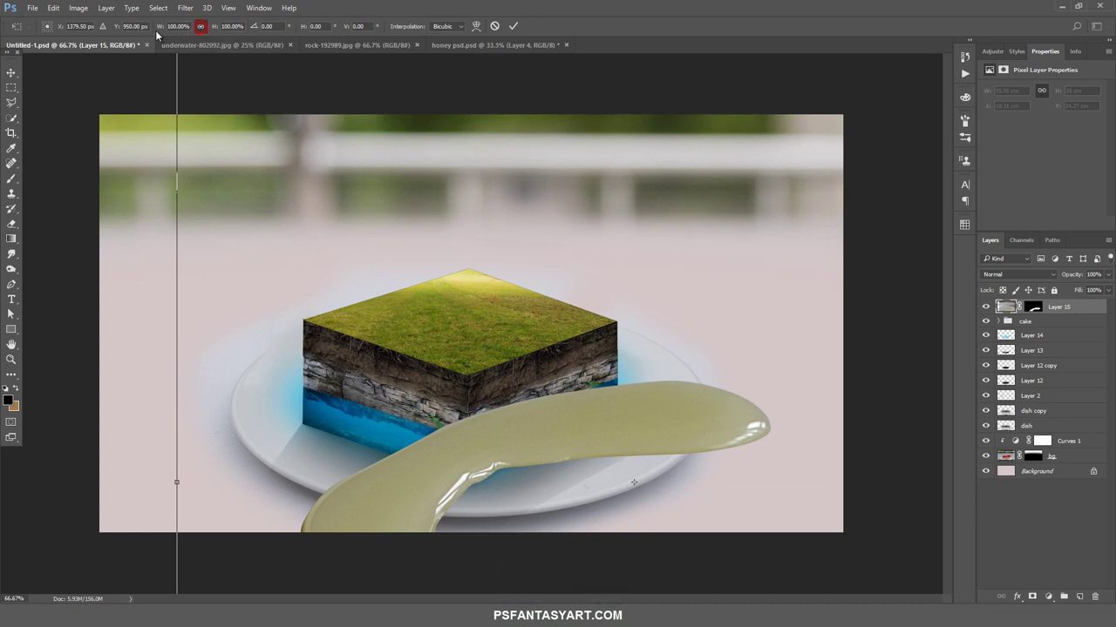
Shrink the honey to 28% and tuck Layer 15 beneath the cake group, behind its left side
left_click_drag(159, 26, 299, 214)
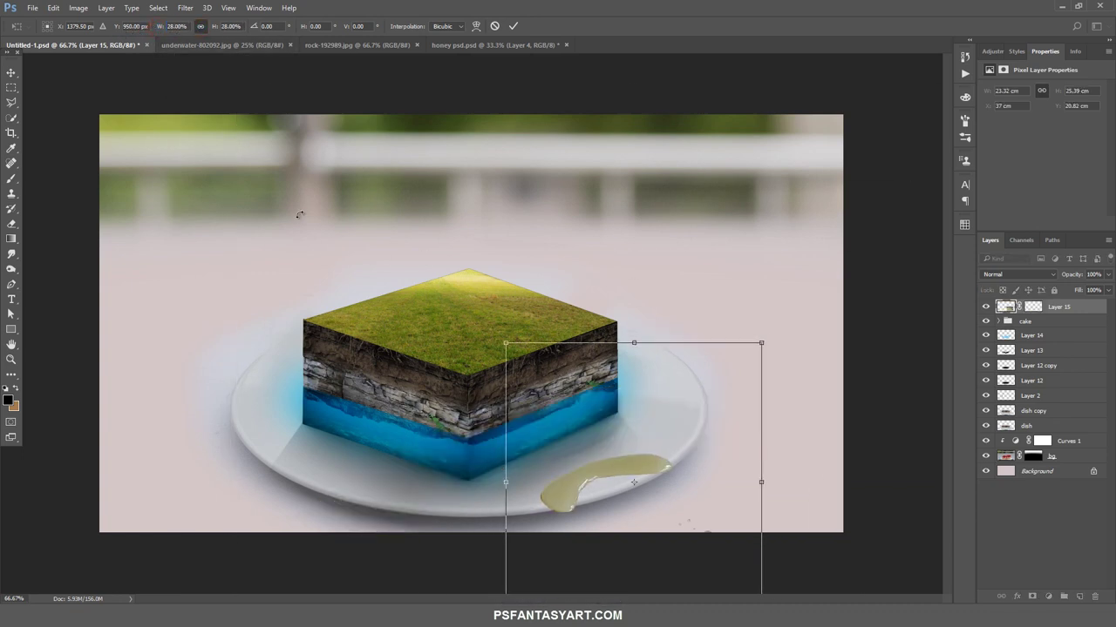
key("Return")
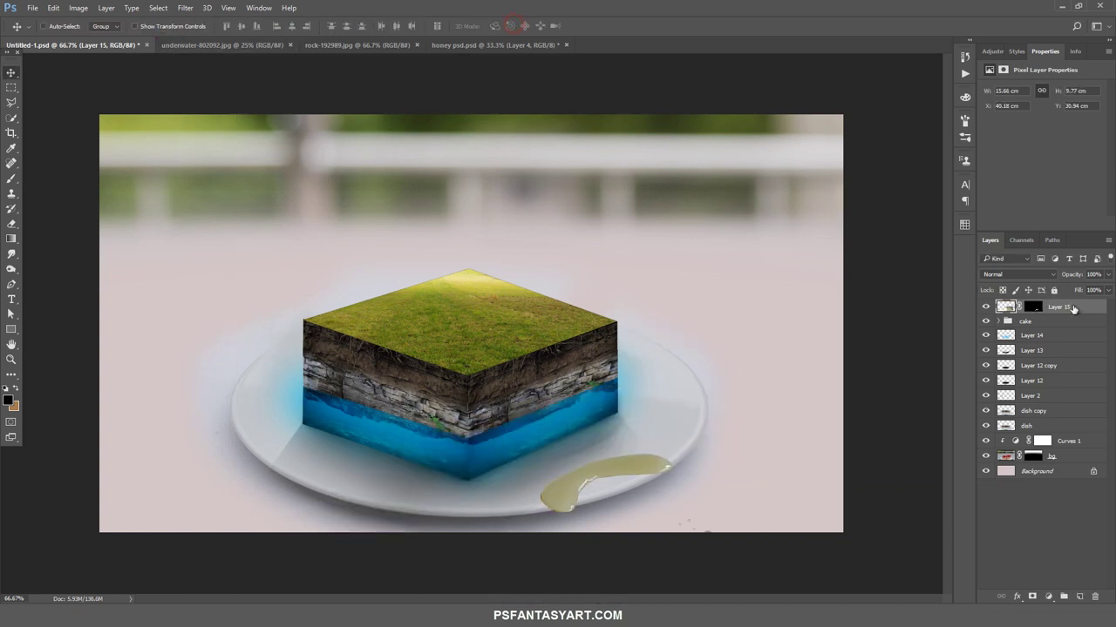
left_click_drag(1058, 307, 1059, 327)
left_click_drag(588, 494, 320, 401)
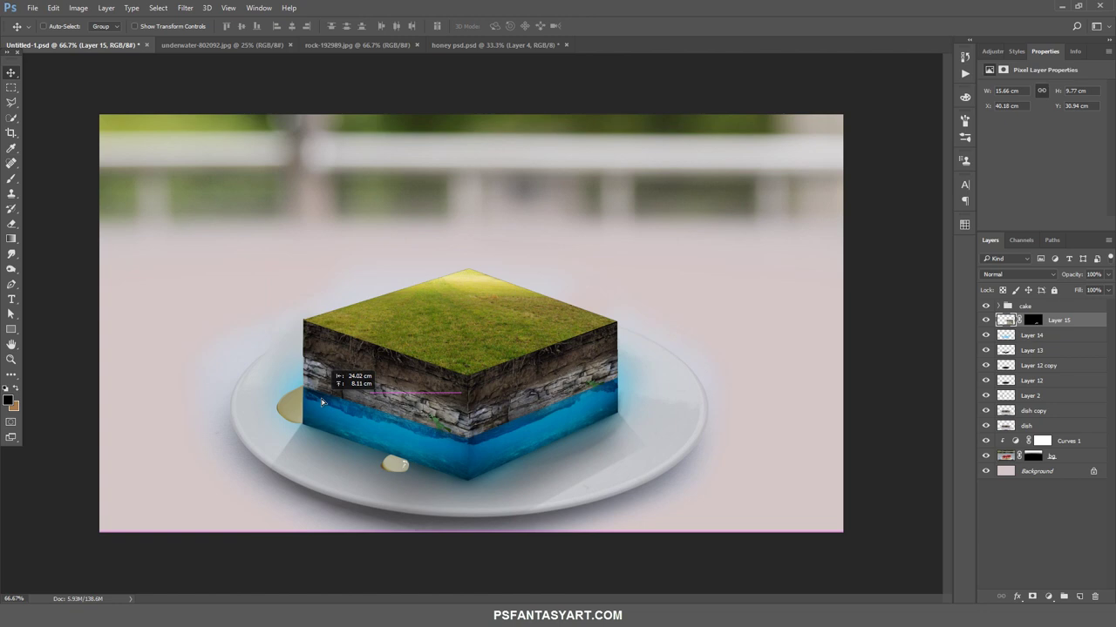
left_click_drag(321, 401, 324, 402)
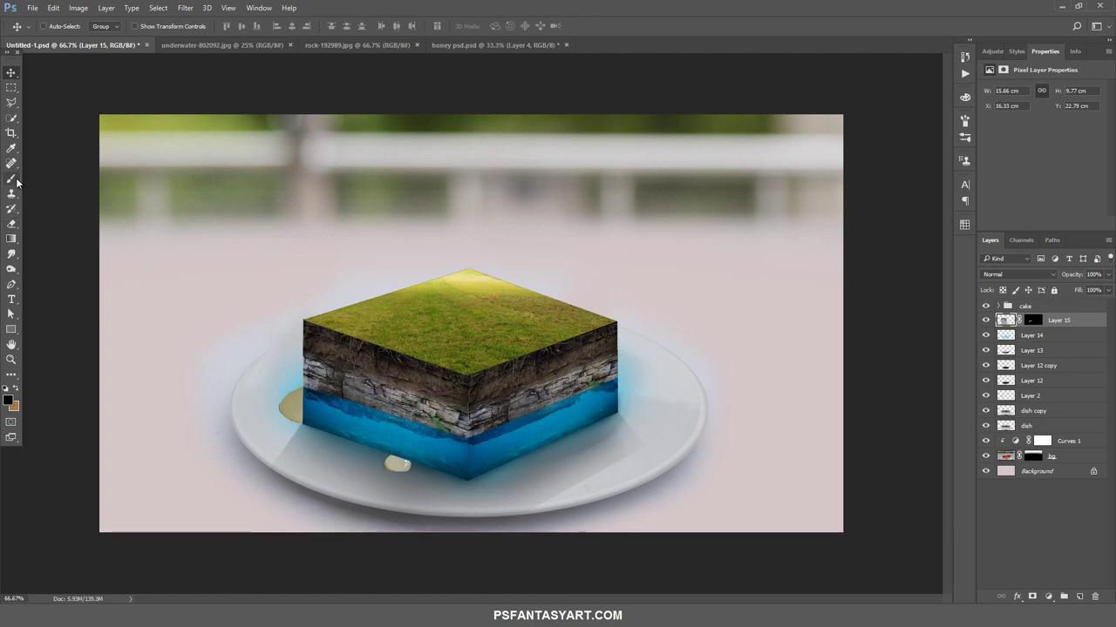
Erase the stray honey below the cake's front with the Eraser at 100% opacity and flow
left_click(12, 224)
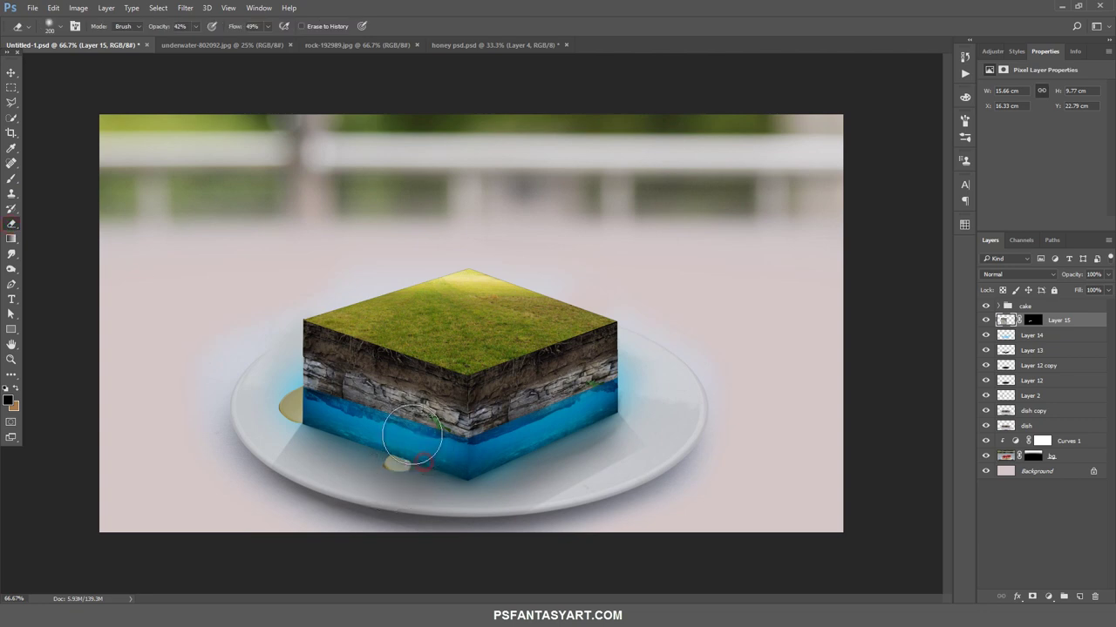
left_click(196, 26)
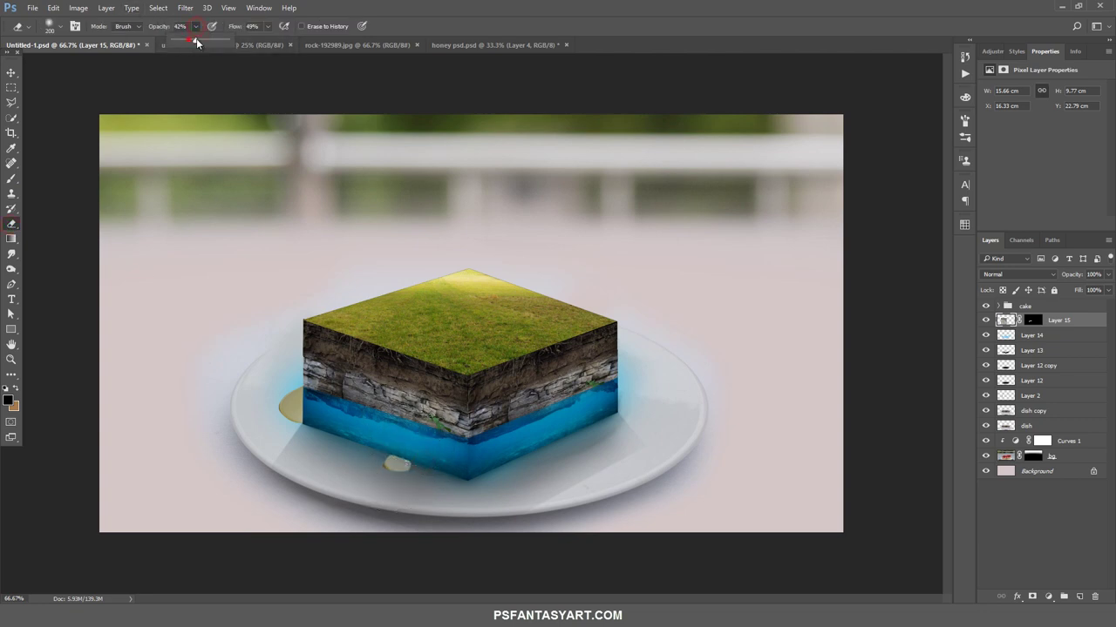
left_click_drag(197, 42, 301, 42)
left_click(268, 27)
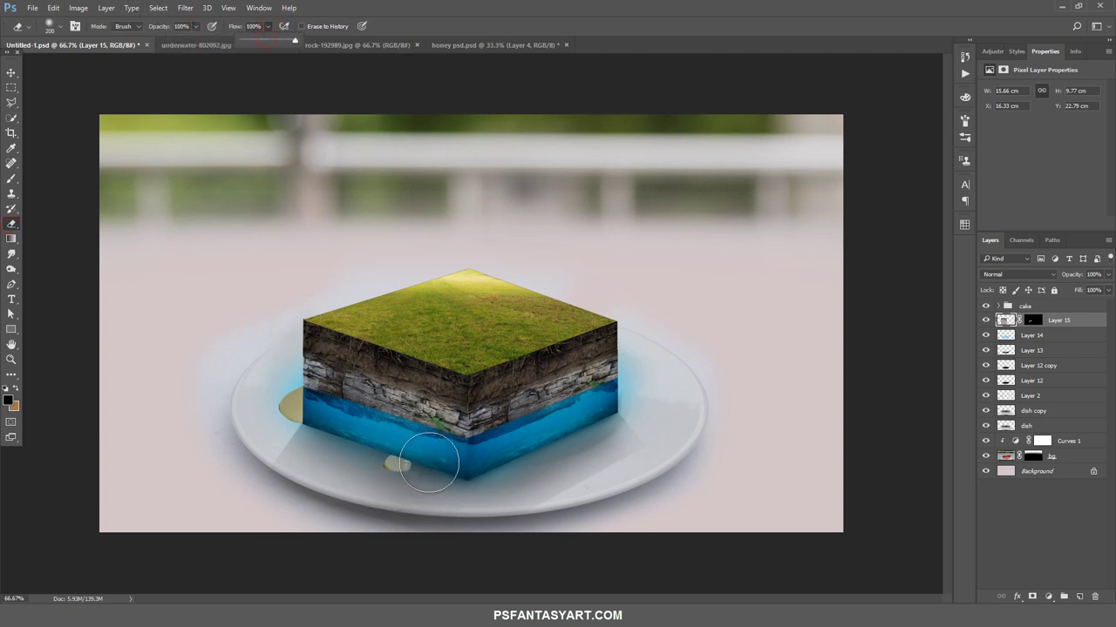
left_click_drag(429, 462, 497, 418)
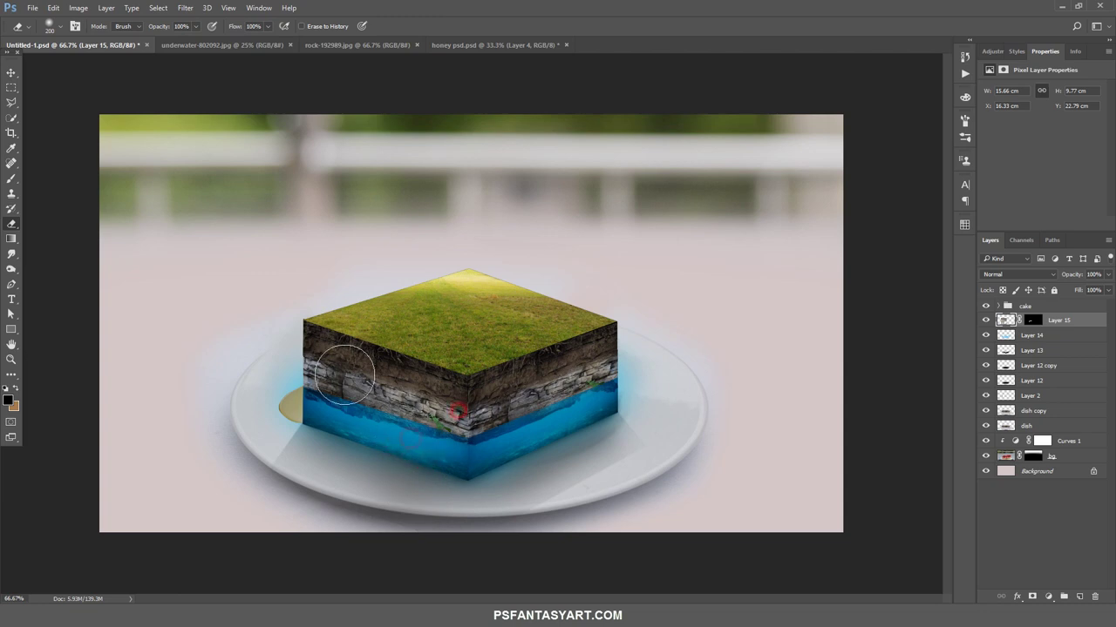
left_click(10, 73)
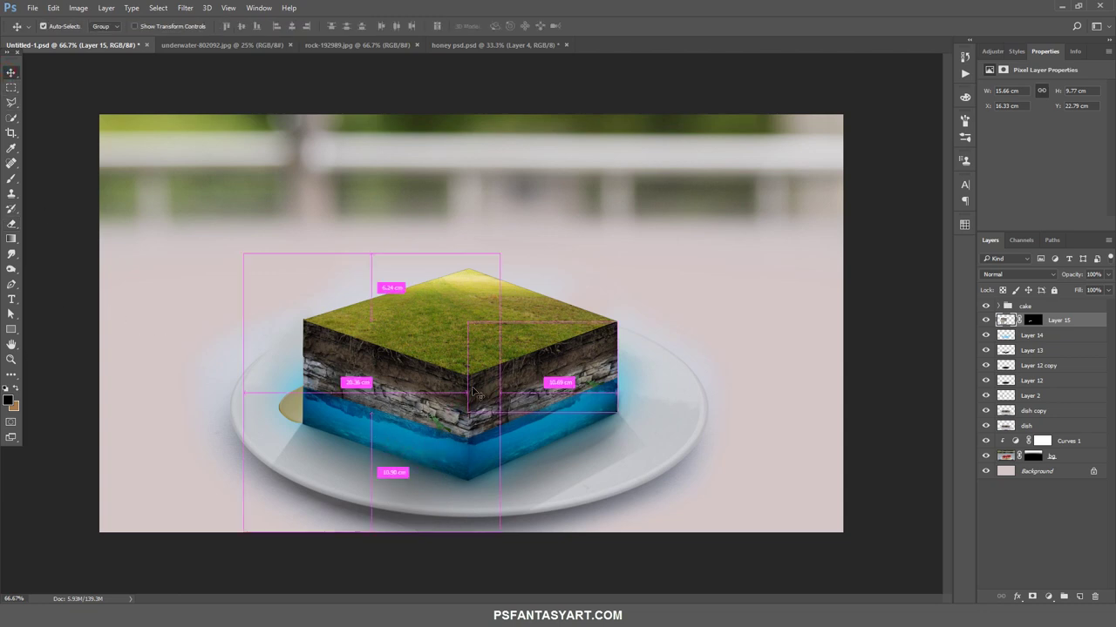
Colorize Layer 15's splash bright blue (Hue 208) with Hue/Saturation to match the water
key("ctrl+u")
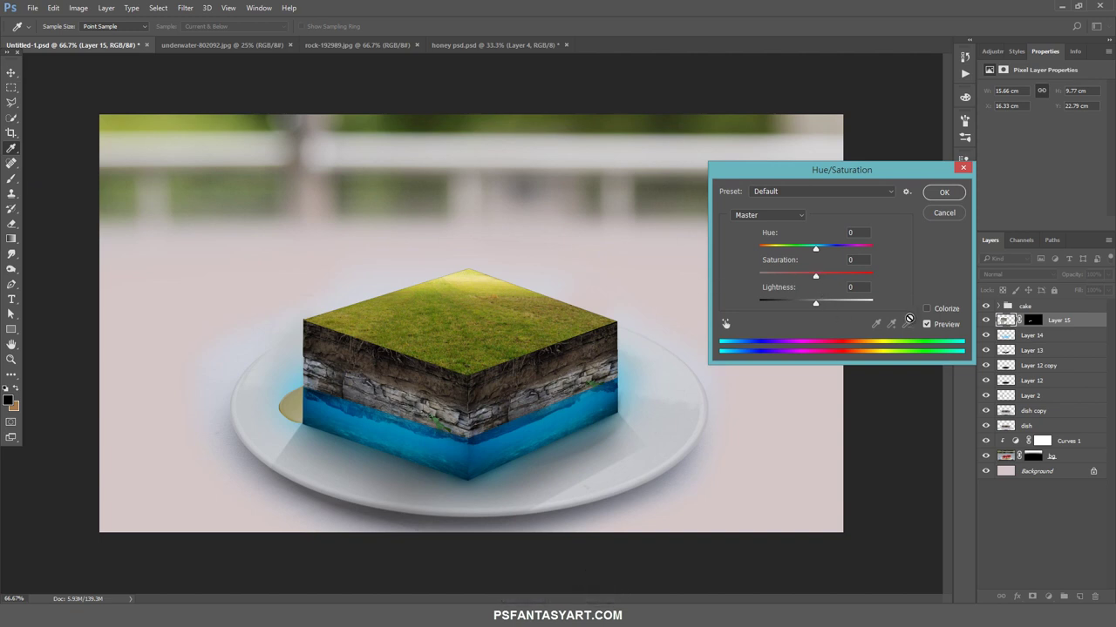
left_click(926, 309)
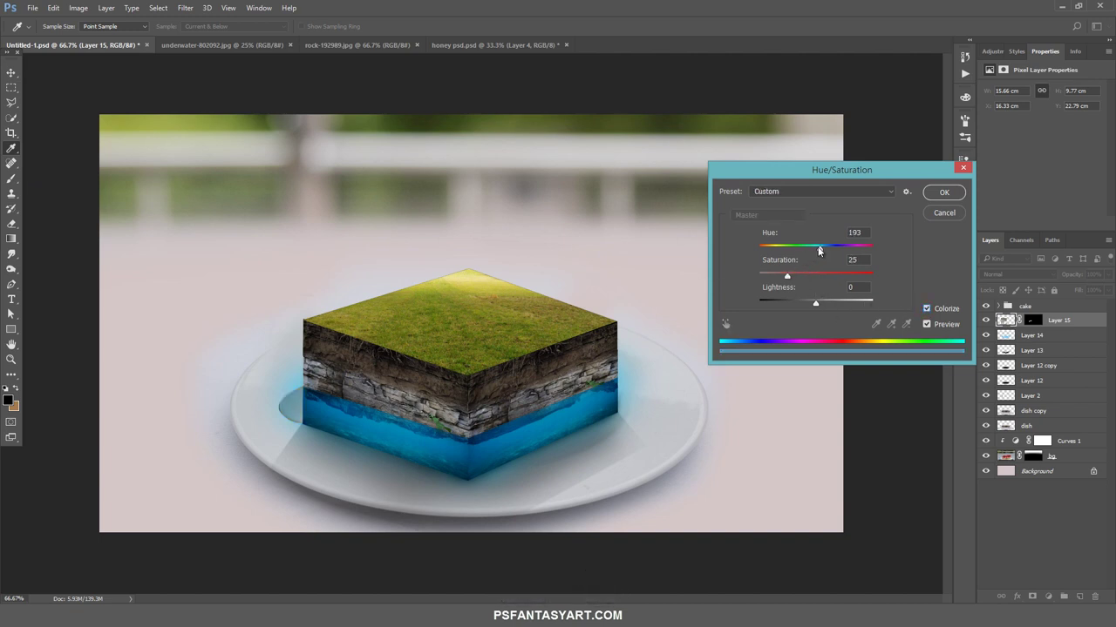
left_click_drag(819, 252, 822, 252)
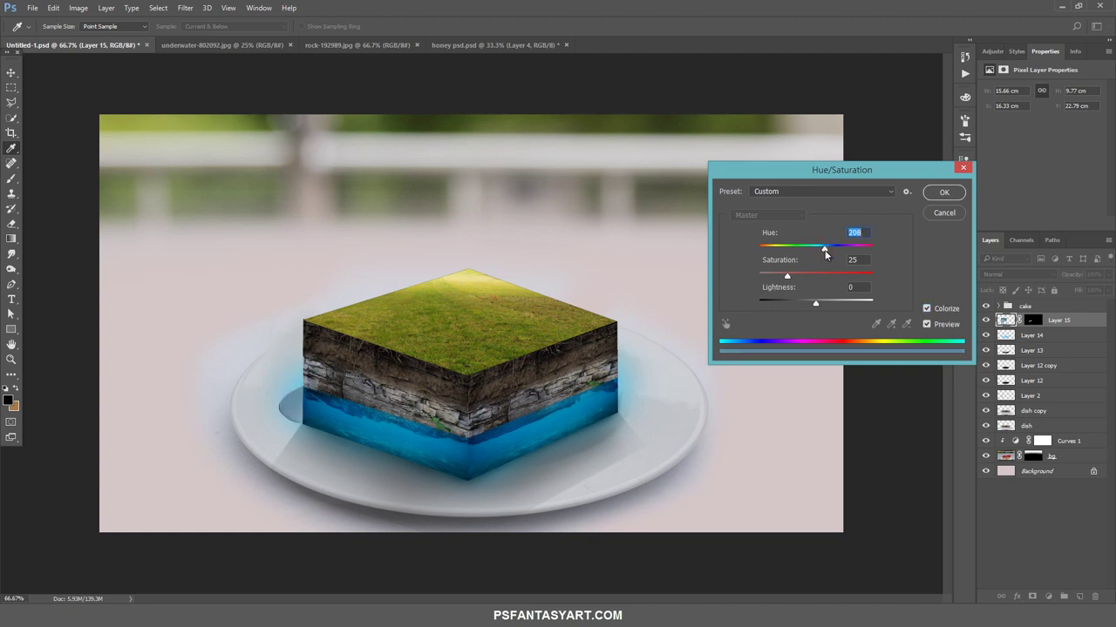
left_click_drag(786, 278, 785, 279)
left_click(942, 192)
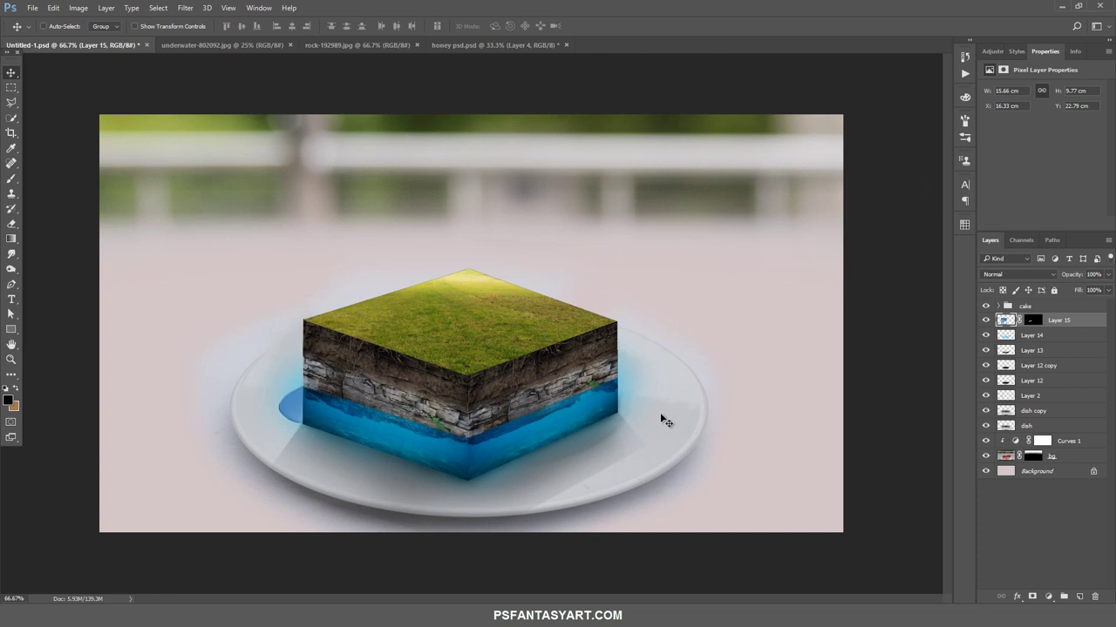
Scale Layer 15's blue puddle to about 95% and nudge it slightly into place
key("ctrl+t")
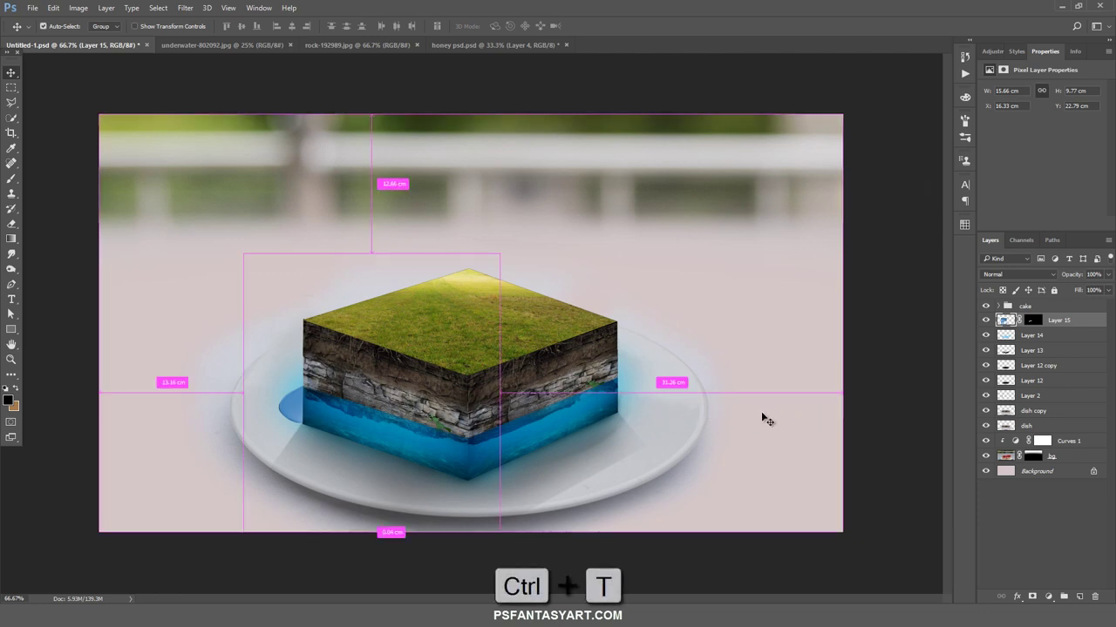
left_click_drag(499, 253, 495, 258)
left_click_drag(438, 360, 429, 361)
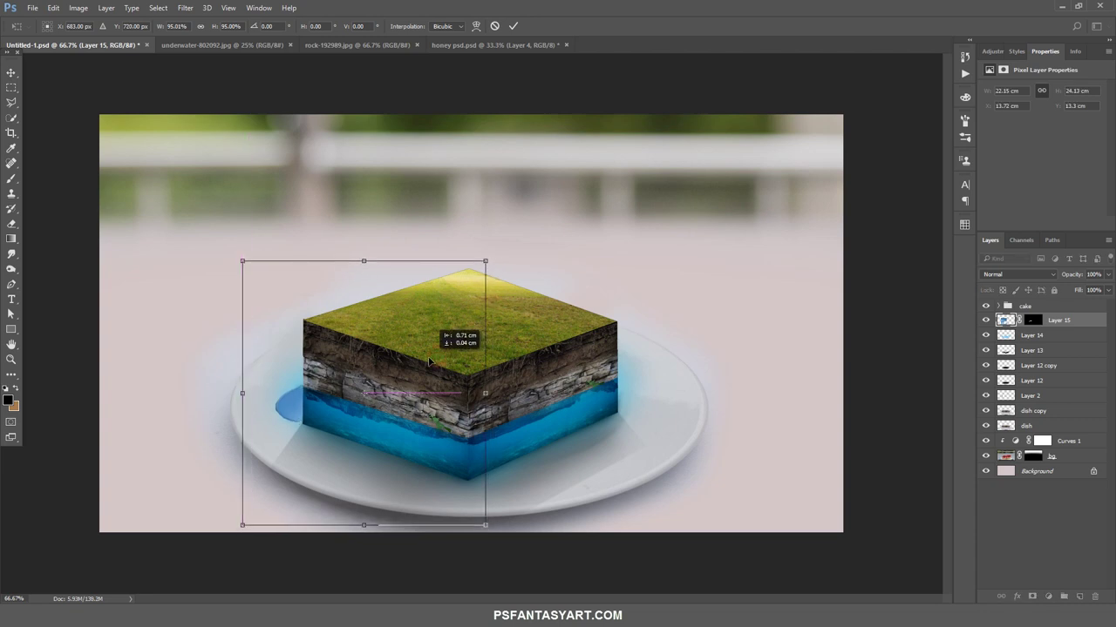
key("Return")
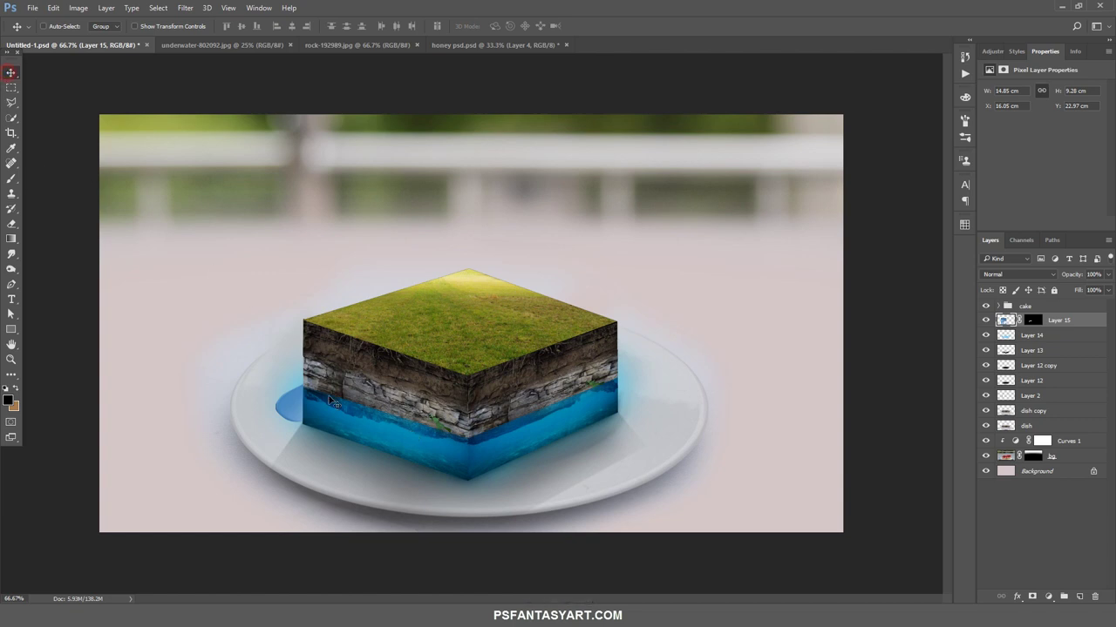
left_click_drag(301, 421, 304, 422)
Copy the bottom honey streak layer from honey psd into the Untitled-1 cube scene
left_click(506, 45)
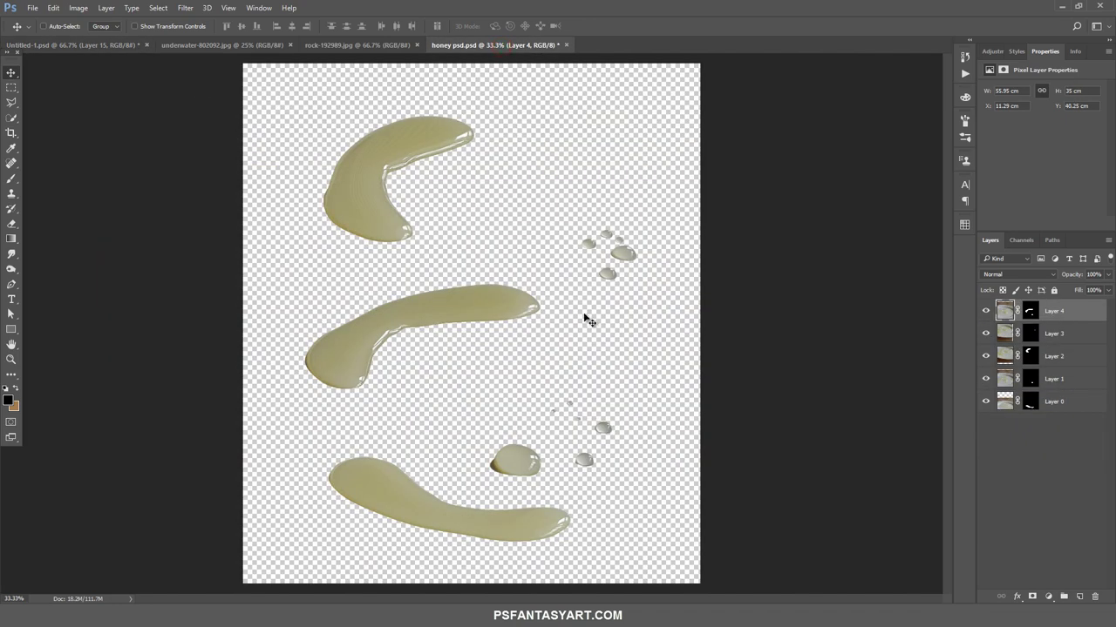
left_click_drag(425, 482, 387, 468)
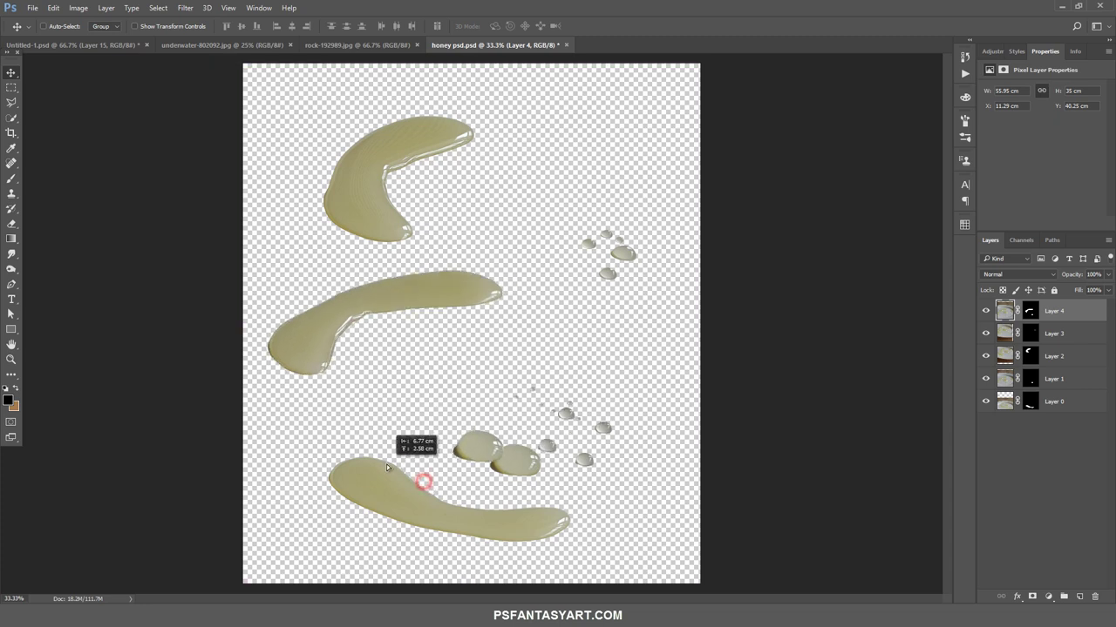
key("ctrl+z")
left_click(985, 406)
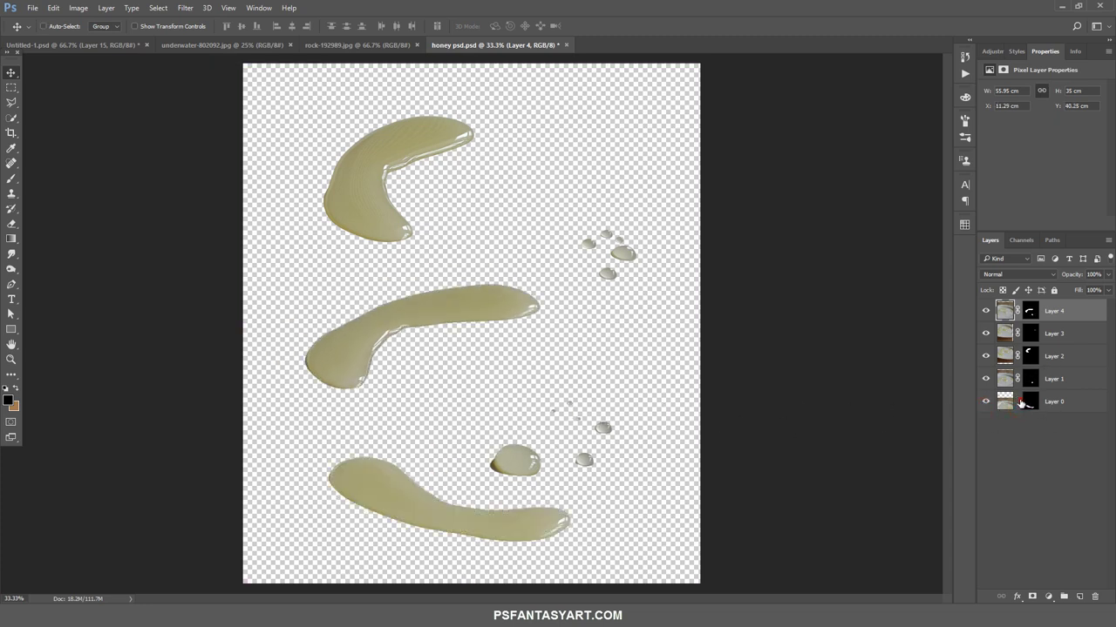
left_click(1007, 403)
mouse_move(381, 479)
left_mouse_down()
mouse_move(87, 26)
mouse_move(522, 350)
left_mouse_up()
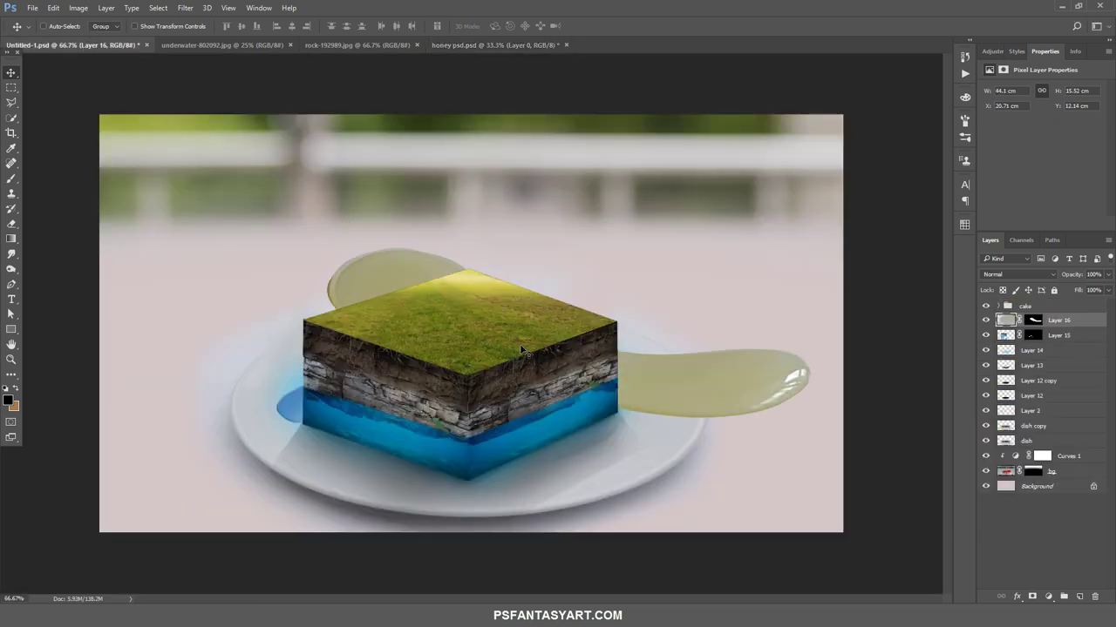
Scale the honey streak to about 25%, rotate it slightly, and set it on the dish at the cube's right base
key("ctrl+t")
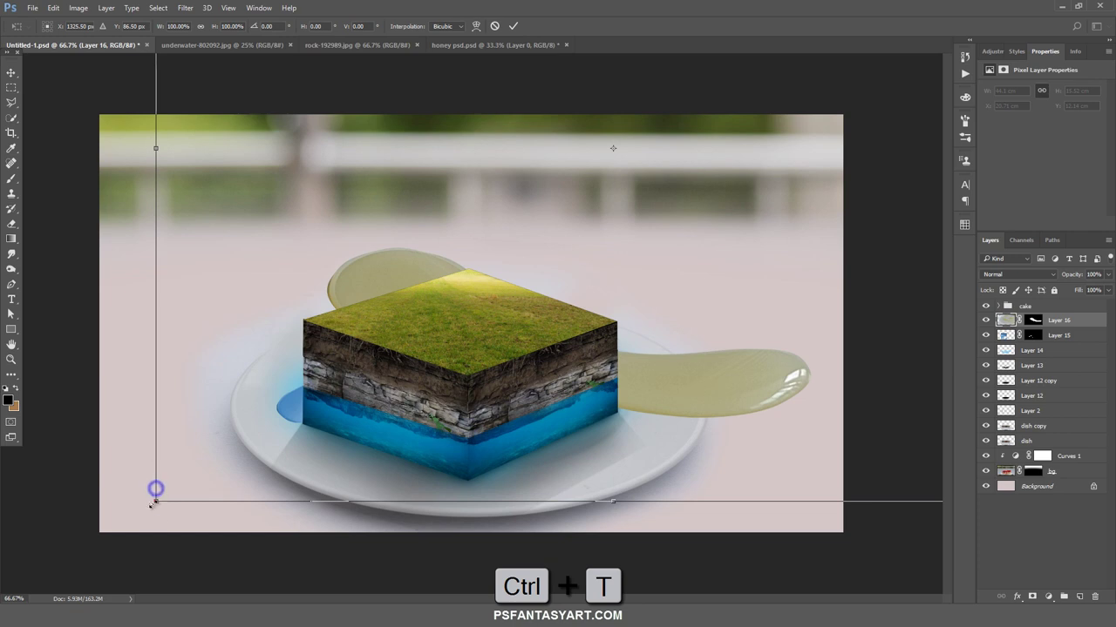
left_click_drag(156, 490, 461, 255)
mouse_move(675, 135)
left_mouse_down()
mouse_move(669, 338)
mouse_move(688, 337)
left_mouse_up()
left_click_drag(772, 440, 745, 423)
left_click_drag(680, 327, 695, 370)
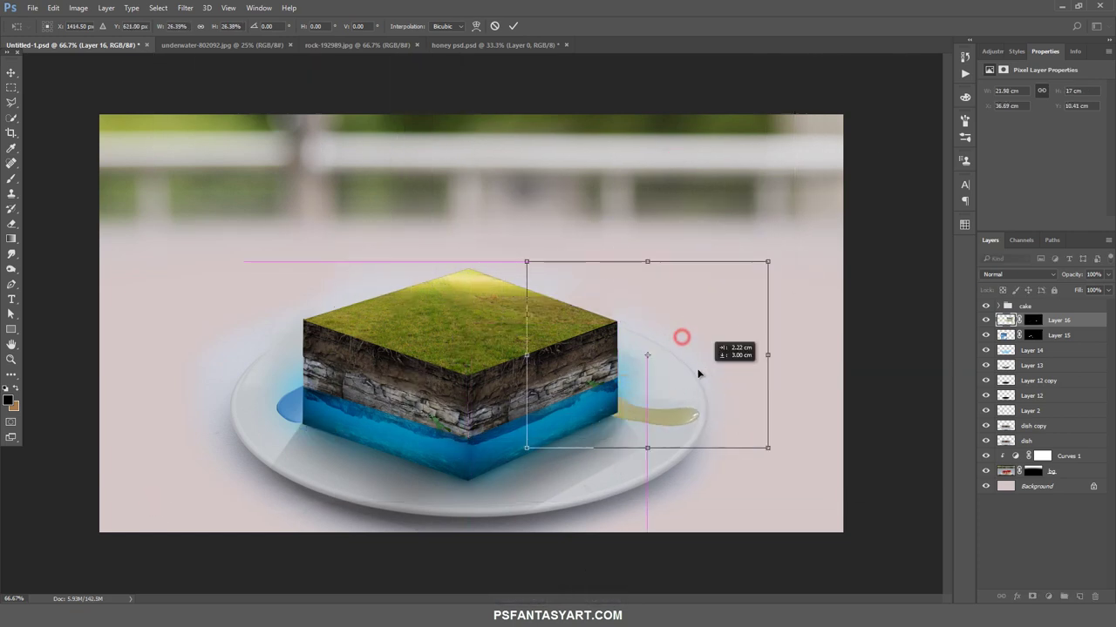
left_click_drag(752, 462, 747, 435)
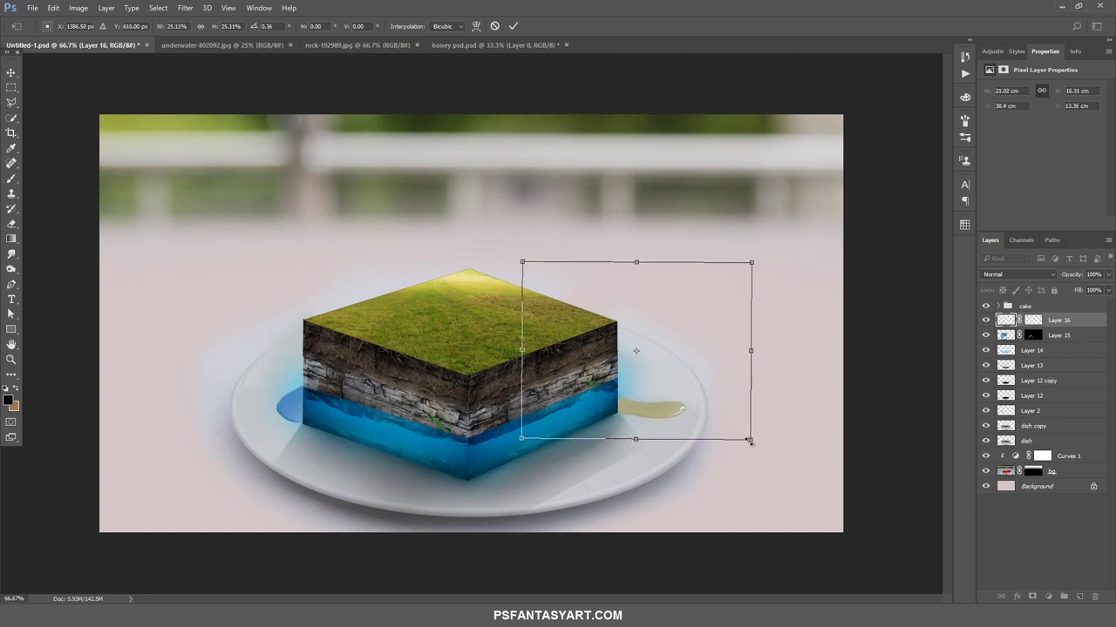
left_click_drag(694, 389, 704, 391)
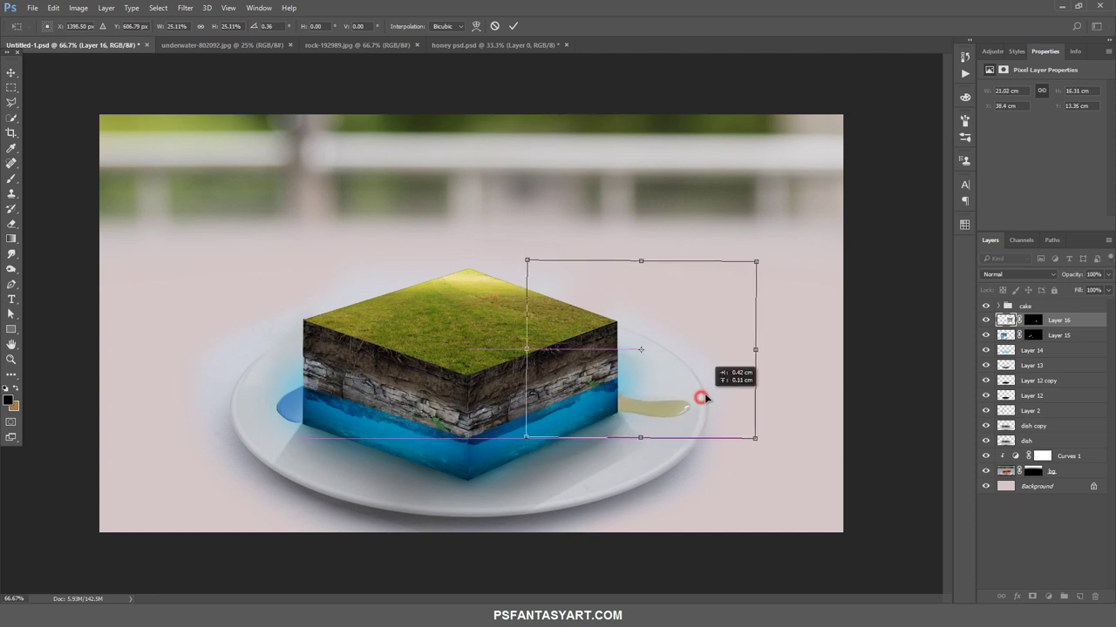
left_click(512, 25)
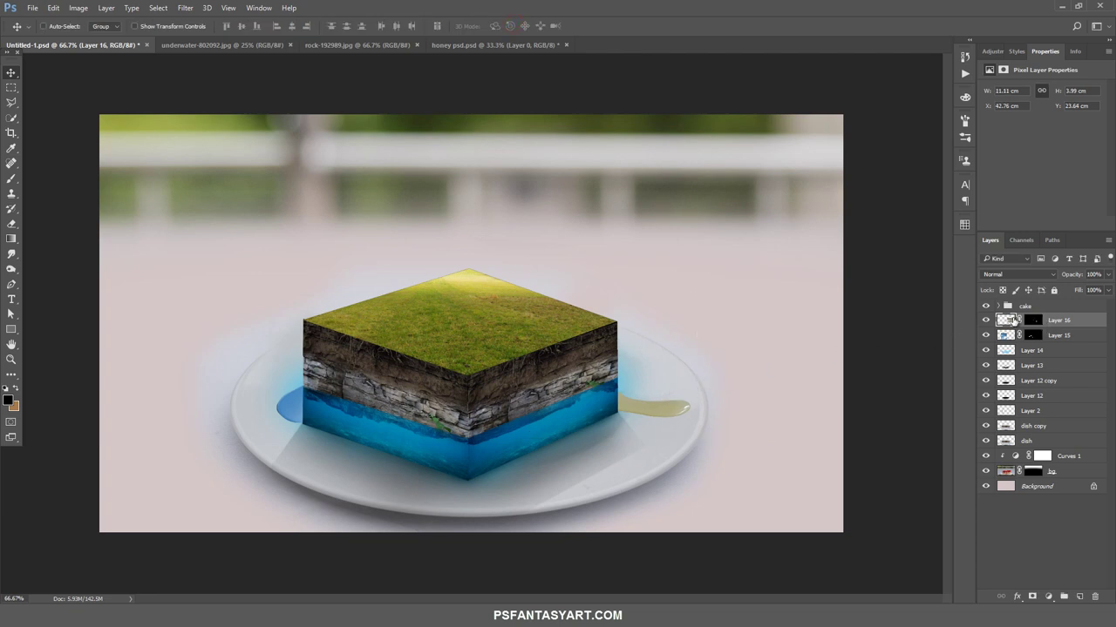
Softly erase the drip's edge at the cube's lower right with Eraser opacity 34%, flow 35%
left_click(11, 223)
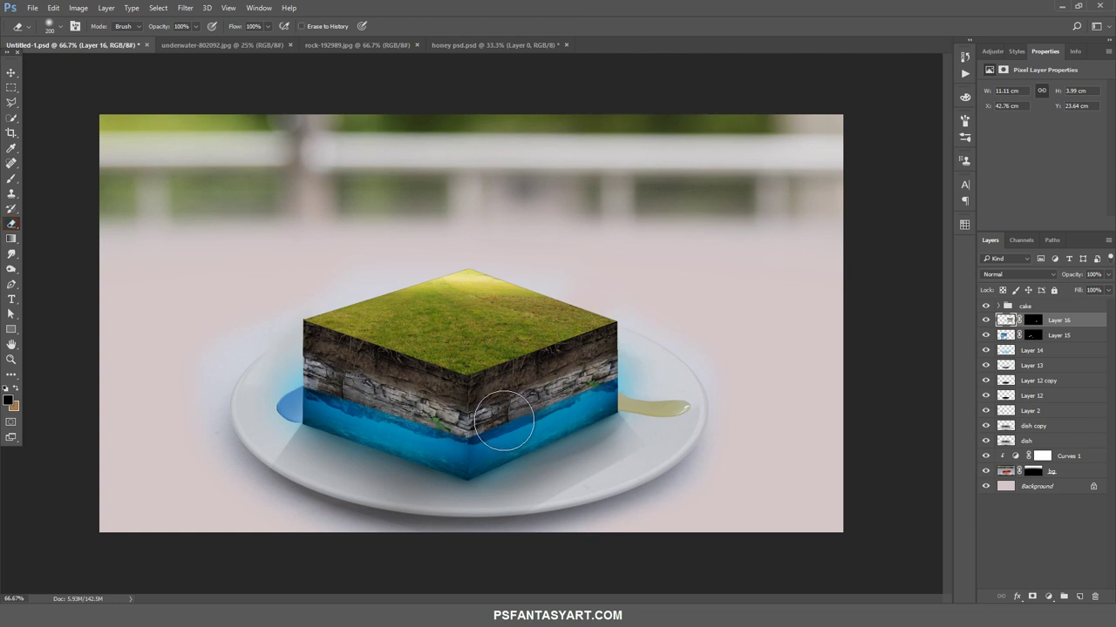
left_click(195, 26)
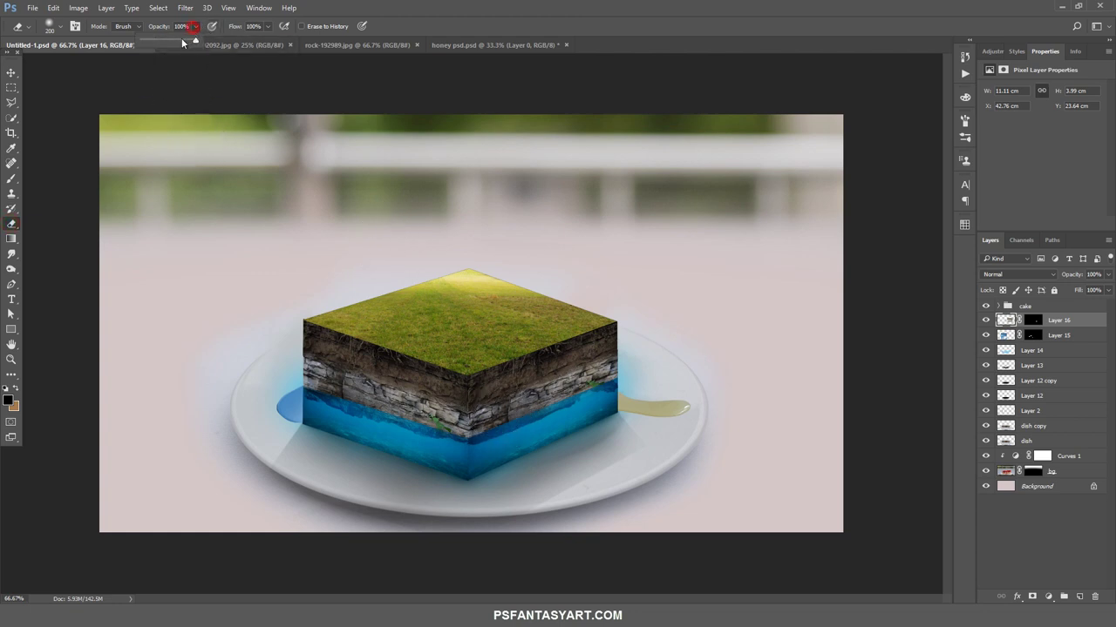
left_click(162, 41)
left_click(267, 26)
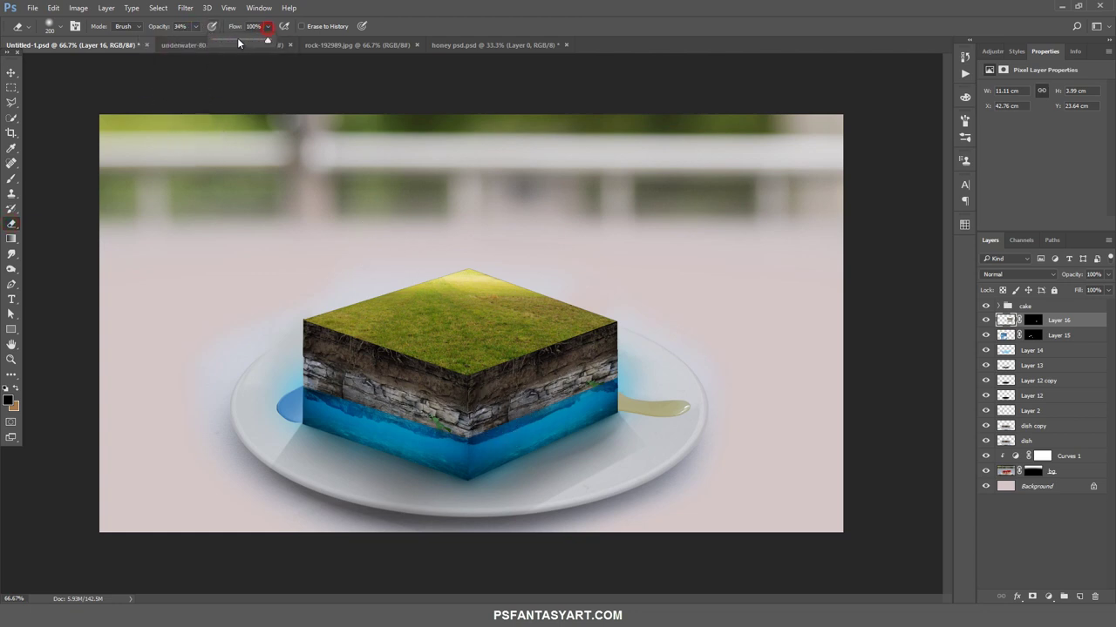
left_click(236, 41)
left_click_drag(602, 409, 556, 441)
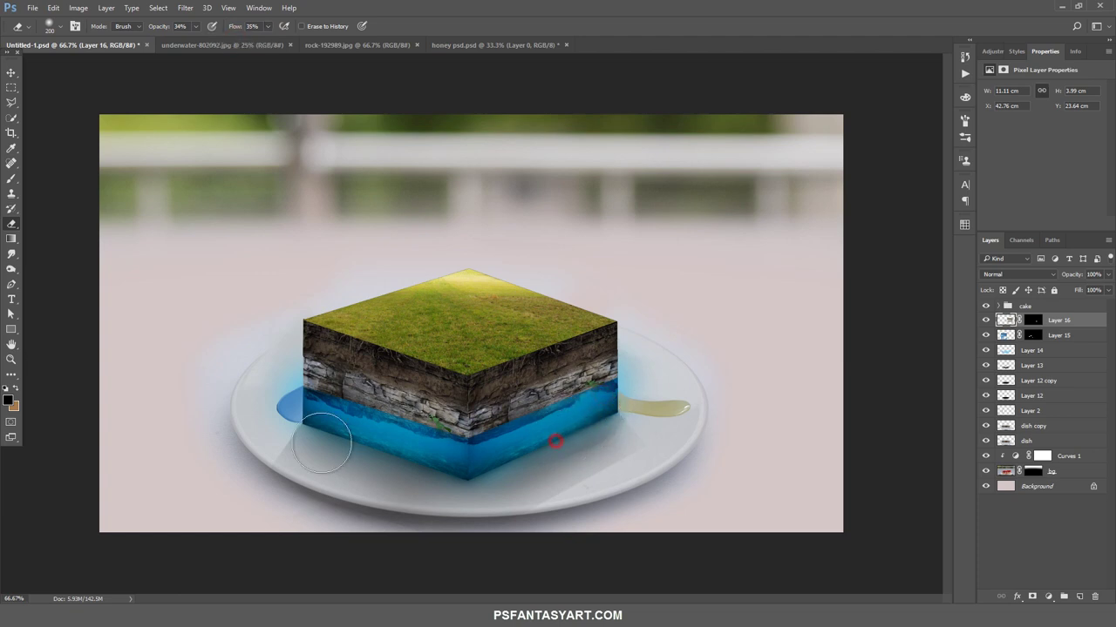
key("ctrl+u")
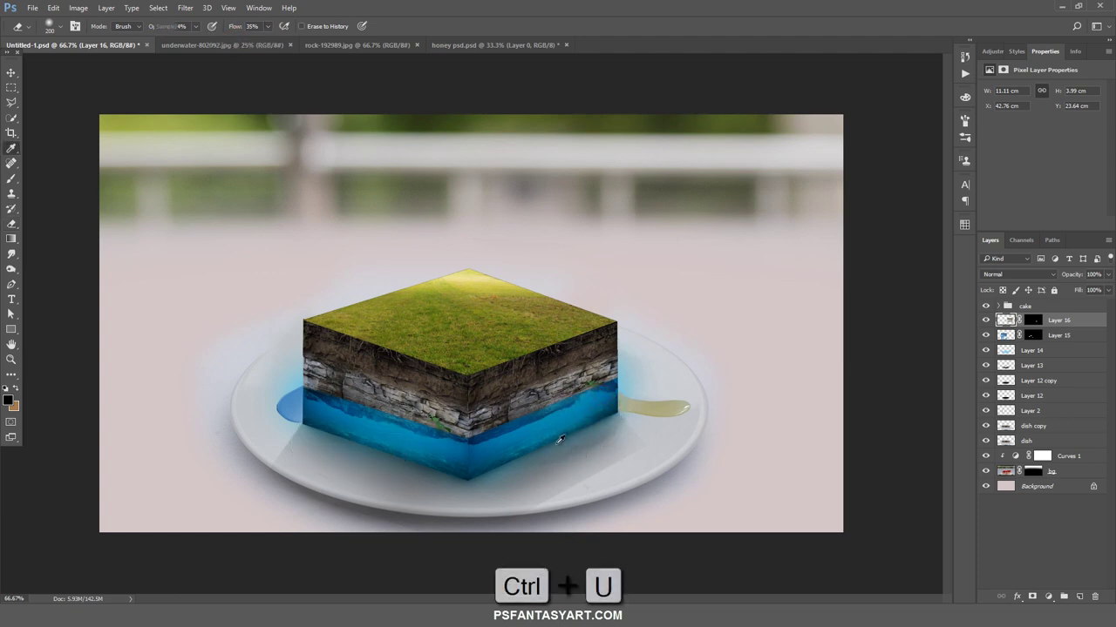
Colorize Layer 16's honey drip blue with Hue/Saturation, saturation 45
left_click(928, 309)
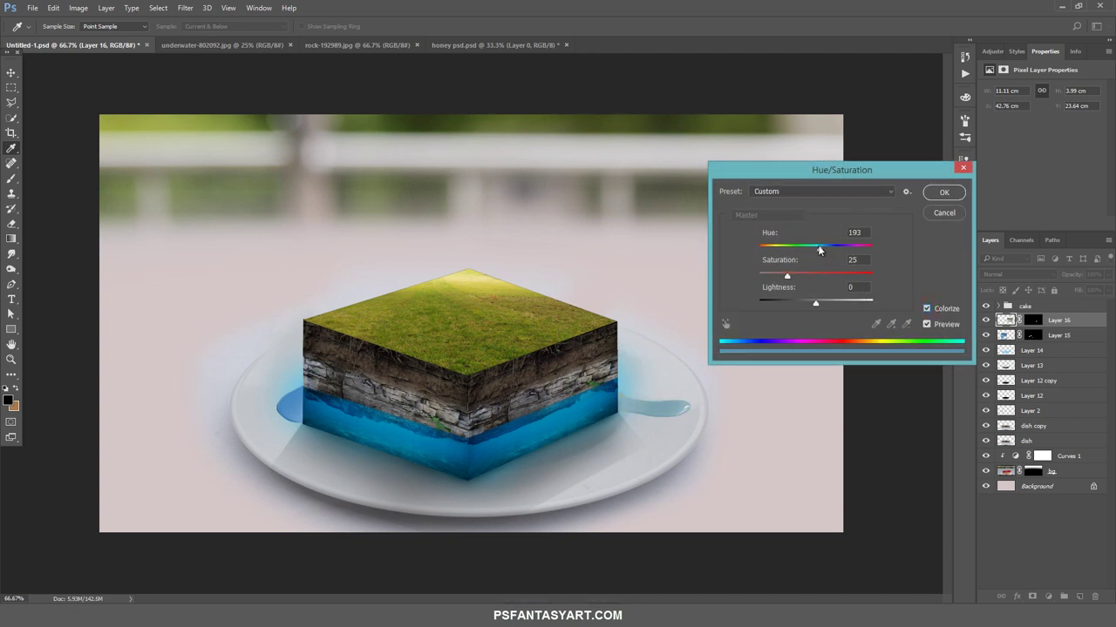
left_click_drag(818, 249, 824, 255)
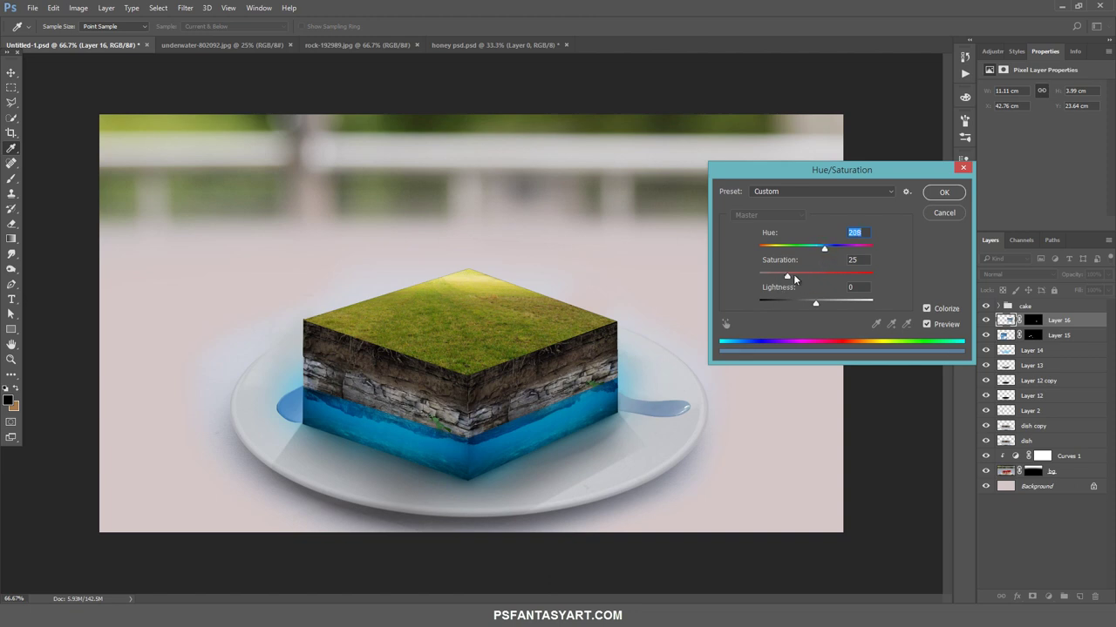
type("45")
left_click(937, 193)
key("e")
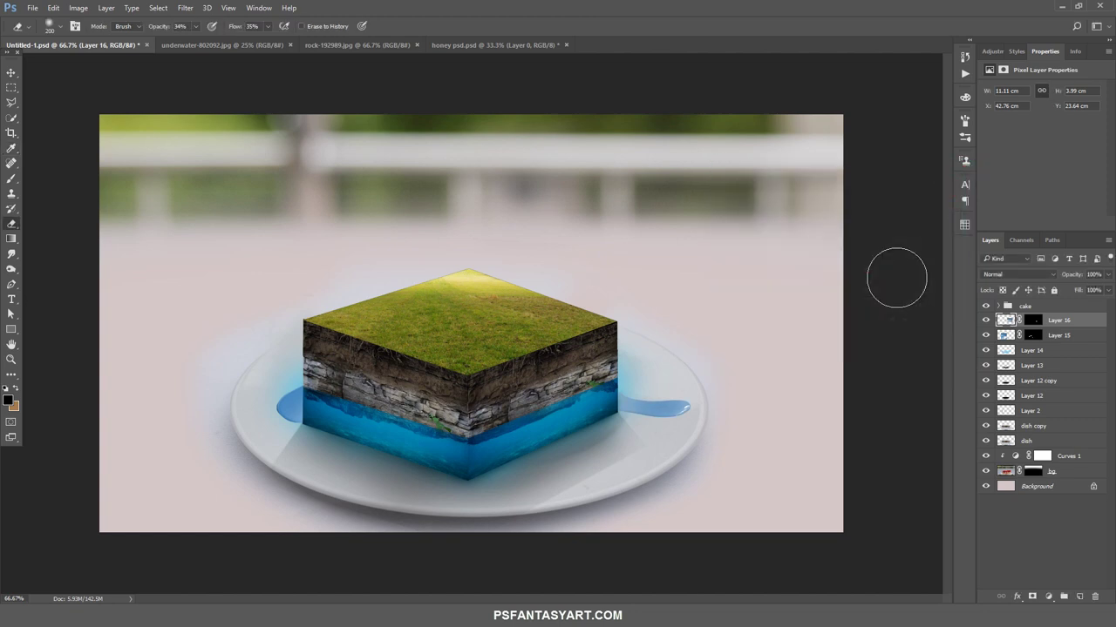
Move Layer 16's blue drip snug against the cube's right base and erase where it overlaps the cube
left_click(11, 73)
left_click_drag(688, 409, 679, 427)
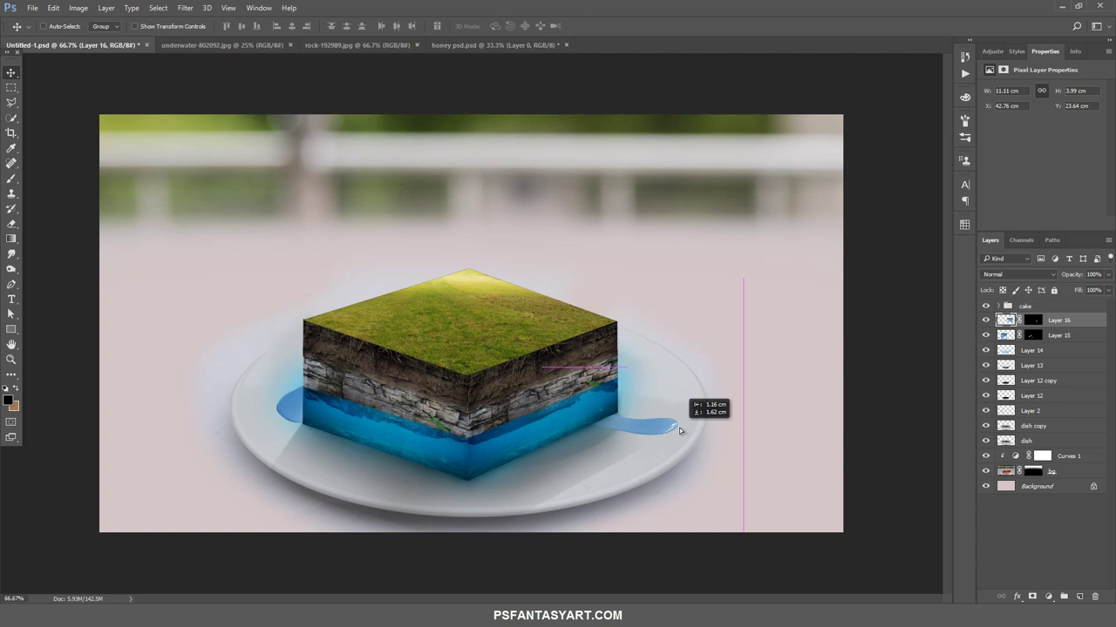
left_click_drag(680, 430, 680, 430)
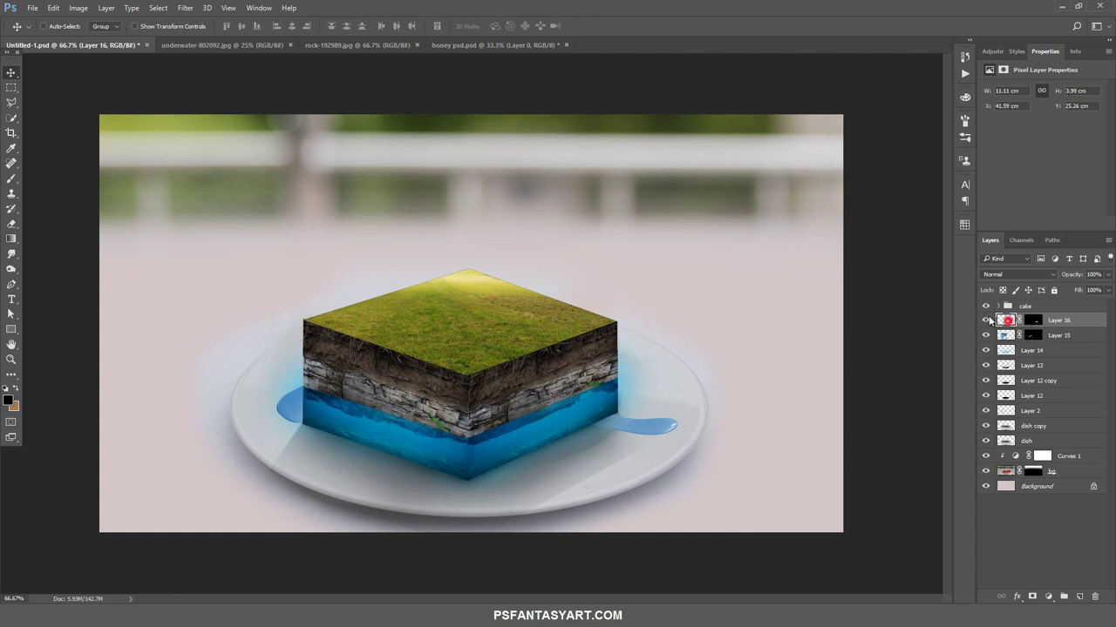
left_click(17, 220)
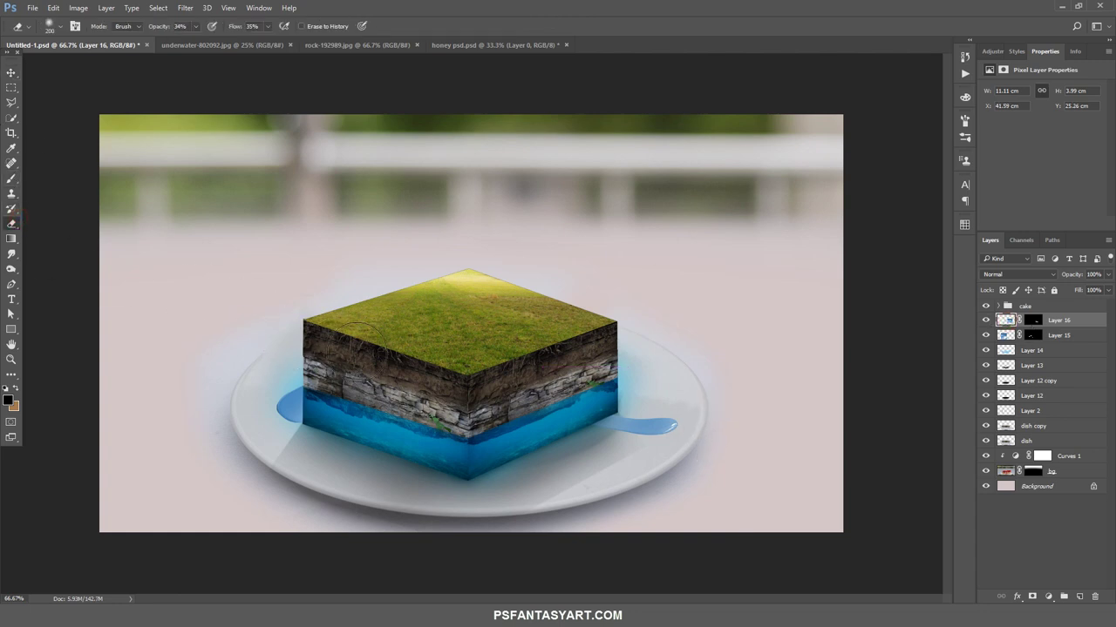
mouse_move(566, 383)
left_mouse_down()
mouse_move(610, 390)
mouse_move(606, 425)
left_mouse_up()
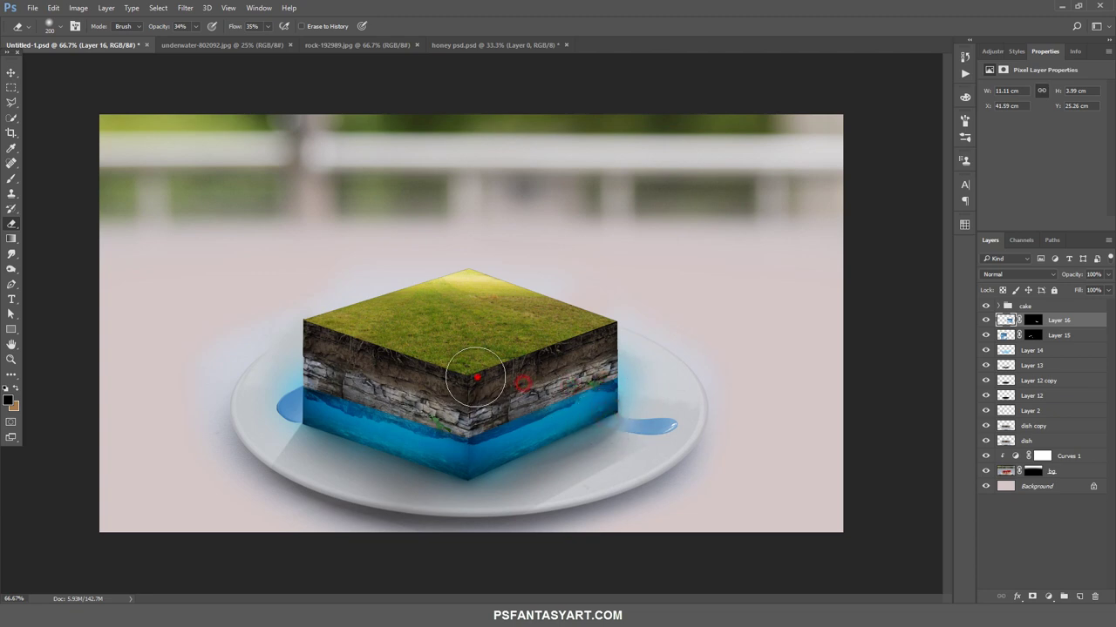
left_click_drag(488, 380, 447, 401)
left_click(11, 73)
Copy Layer 1's honey puddle from honey psd into the cube scene as Layer 17
left_click_drag(672, 405, 664, 413)
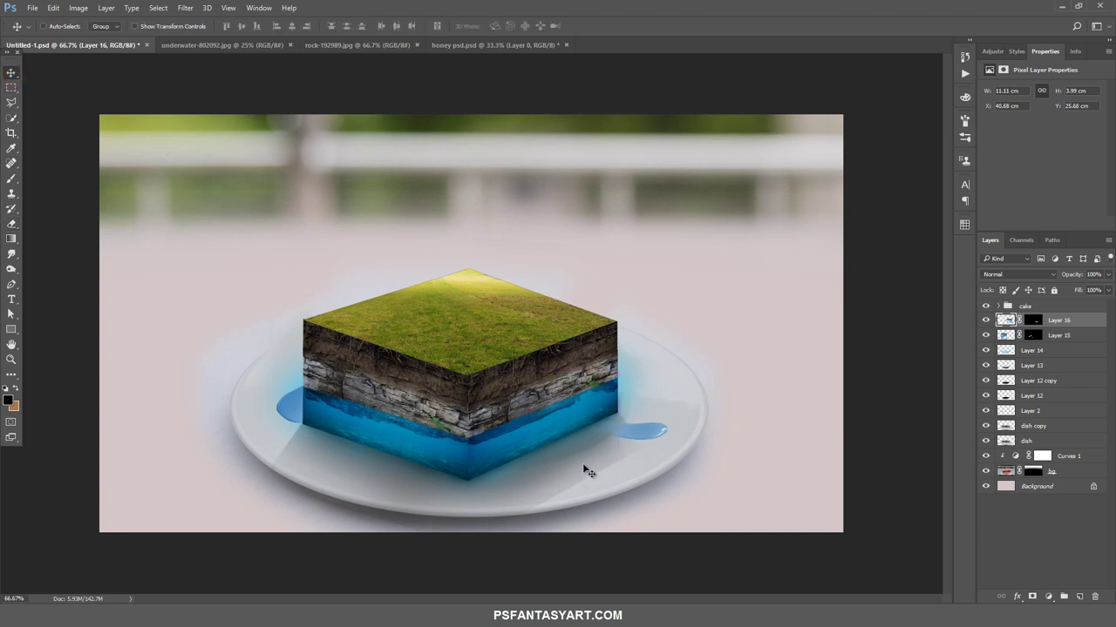
left_click(465, 45)
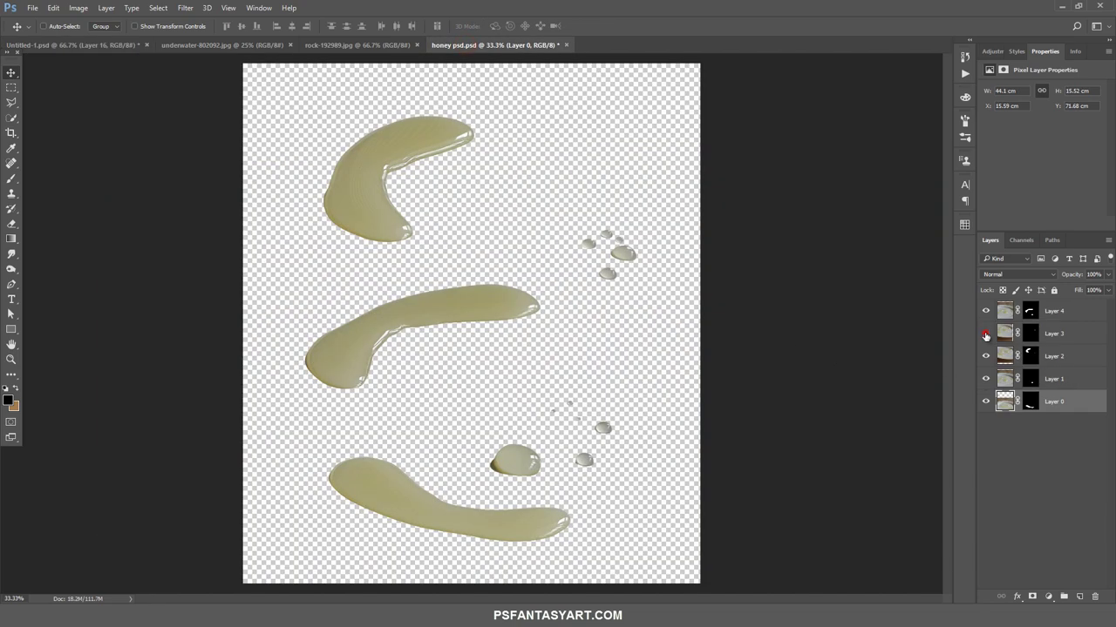
left_click(986, 333)
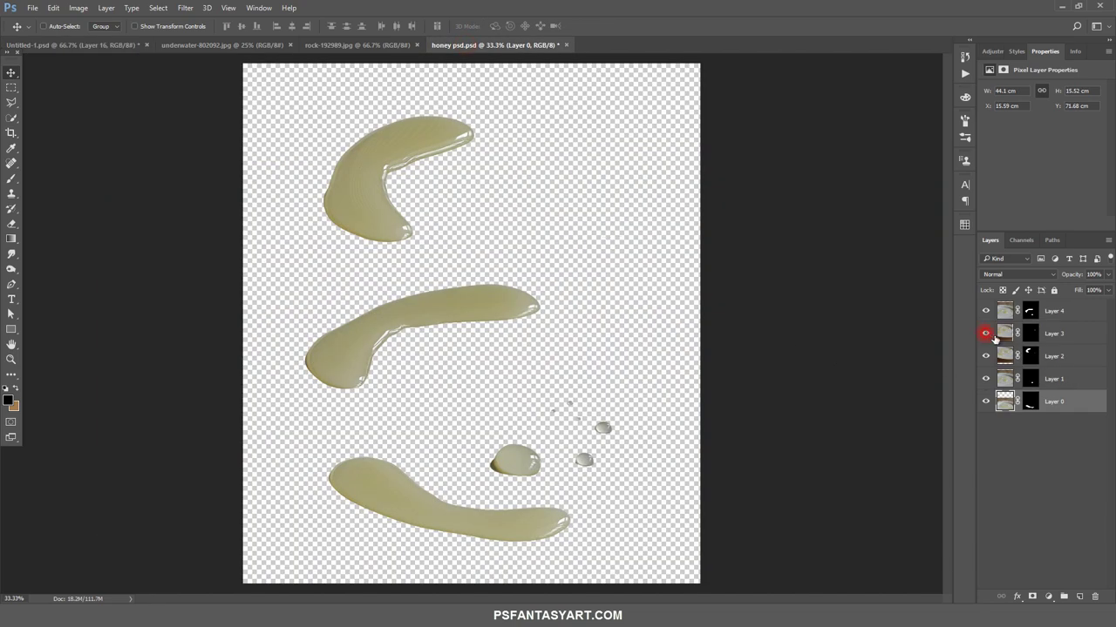
left_click(1005, 378)
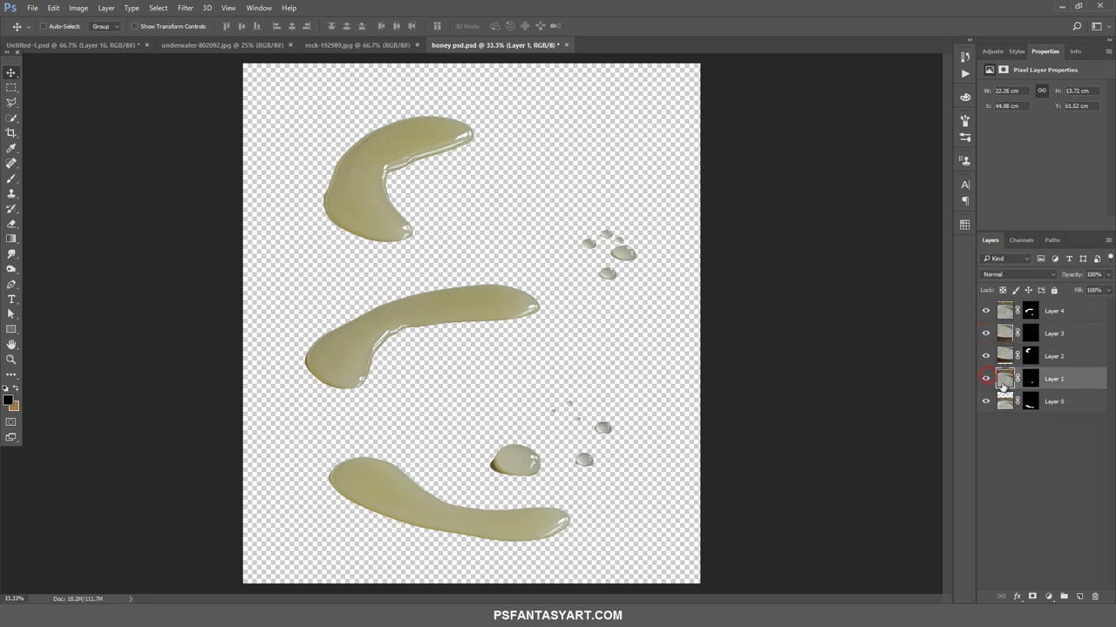
left_click_drag(575, 394, 559, 331)
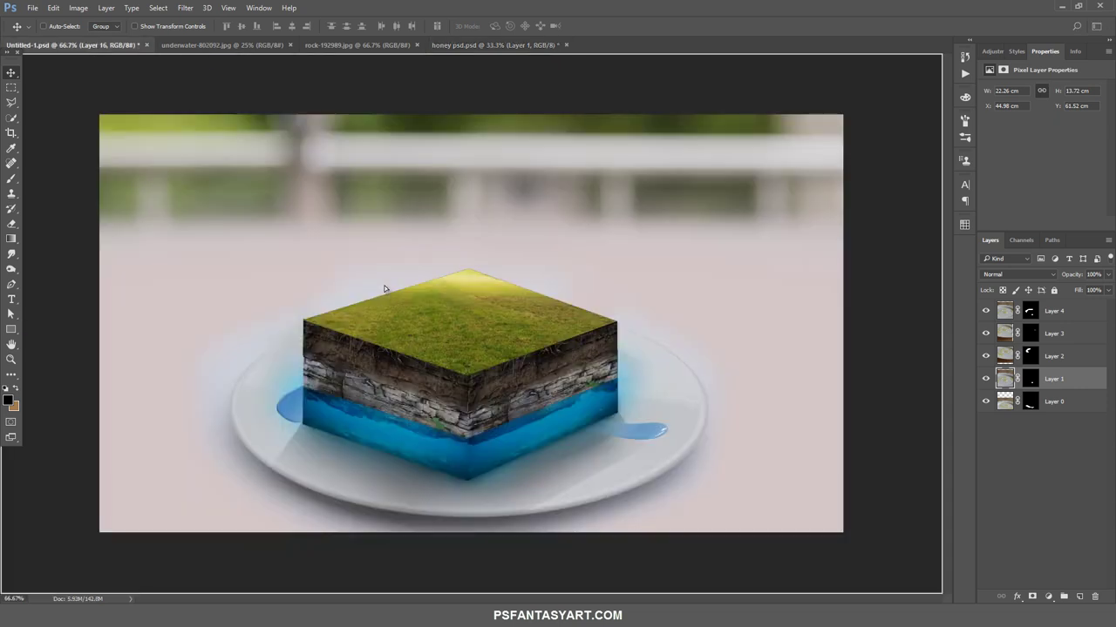
left_click_drag(99, 45, 540, 333)
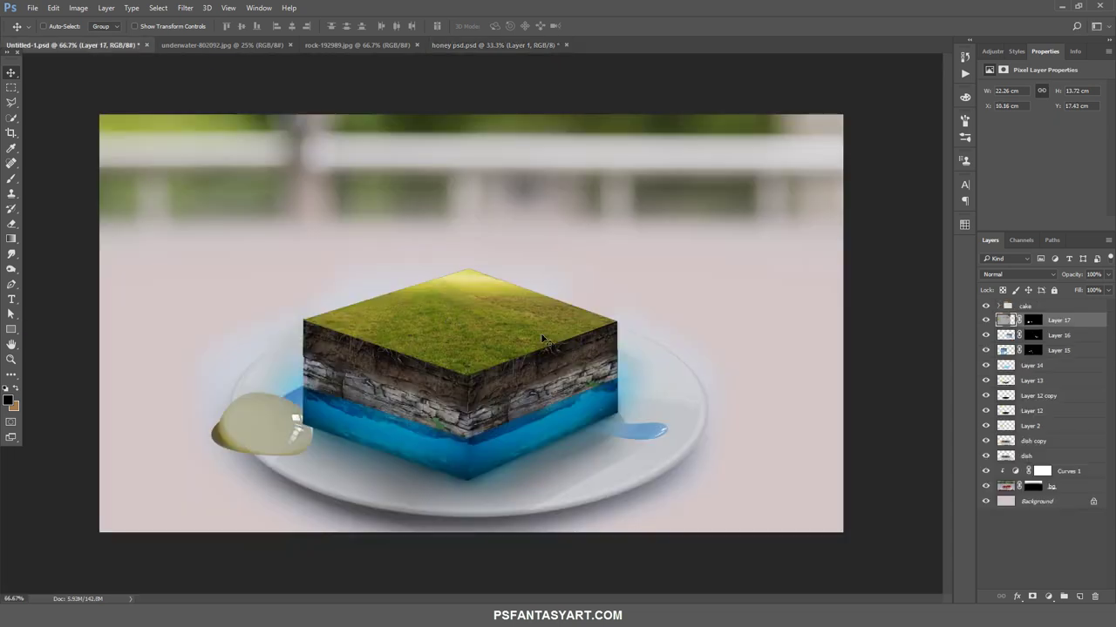
Apply the layer masks on Layers 16, 15 and 17
left_click(1032, 335)
right_click(1033, 337)
left_click(991, 371)
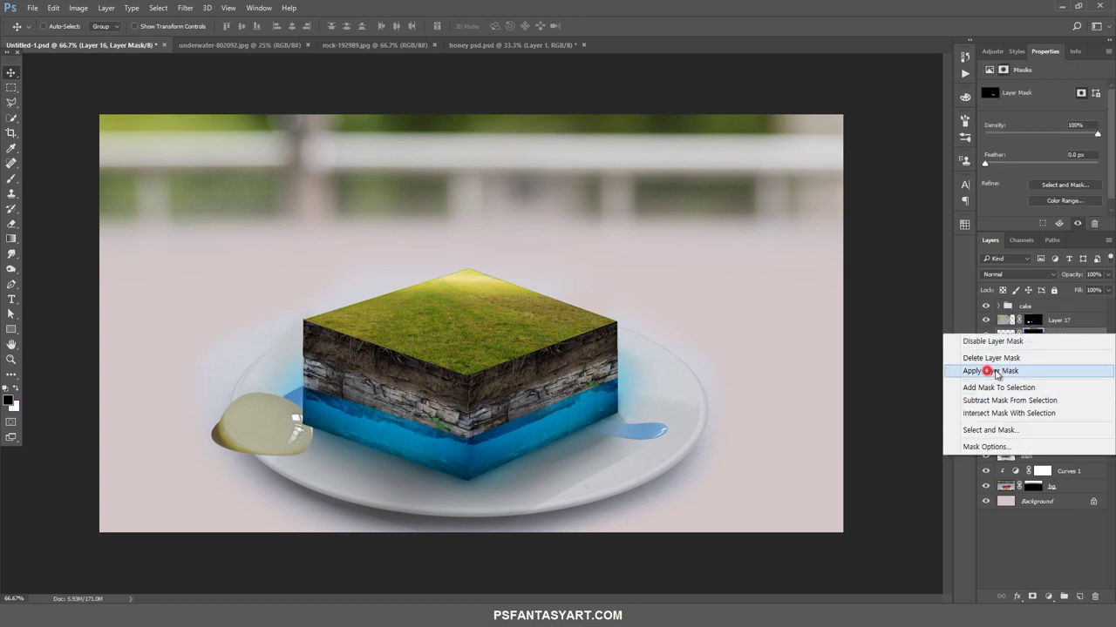
right_click(1032, 351)
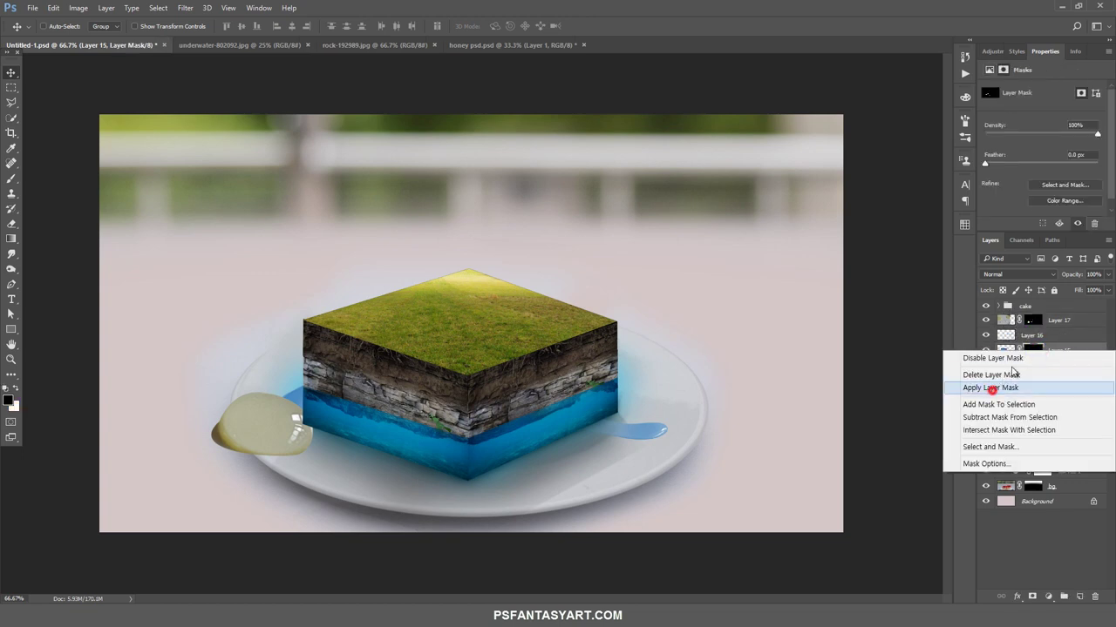
left_click(993, 386)
left_click(1033, 321)
right_click(1032, 321)
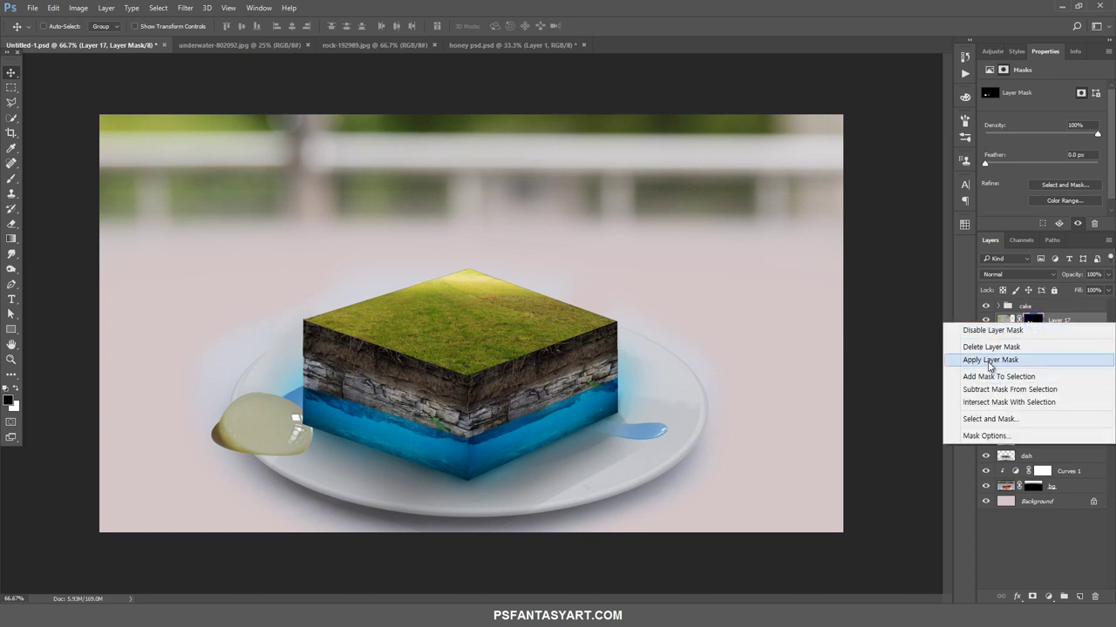
left_click(989, 357)
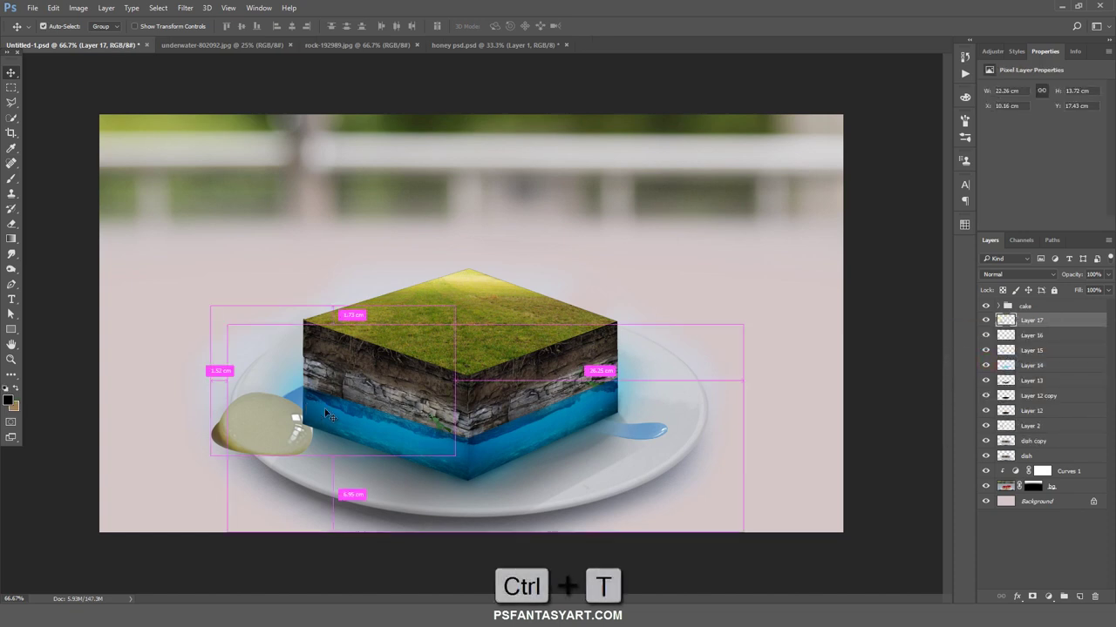
Shrink Layer 17's honey puddle to about 17% and place it on the front of the dish
key("ctrl+t")
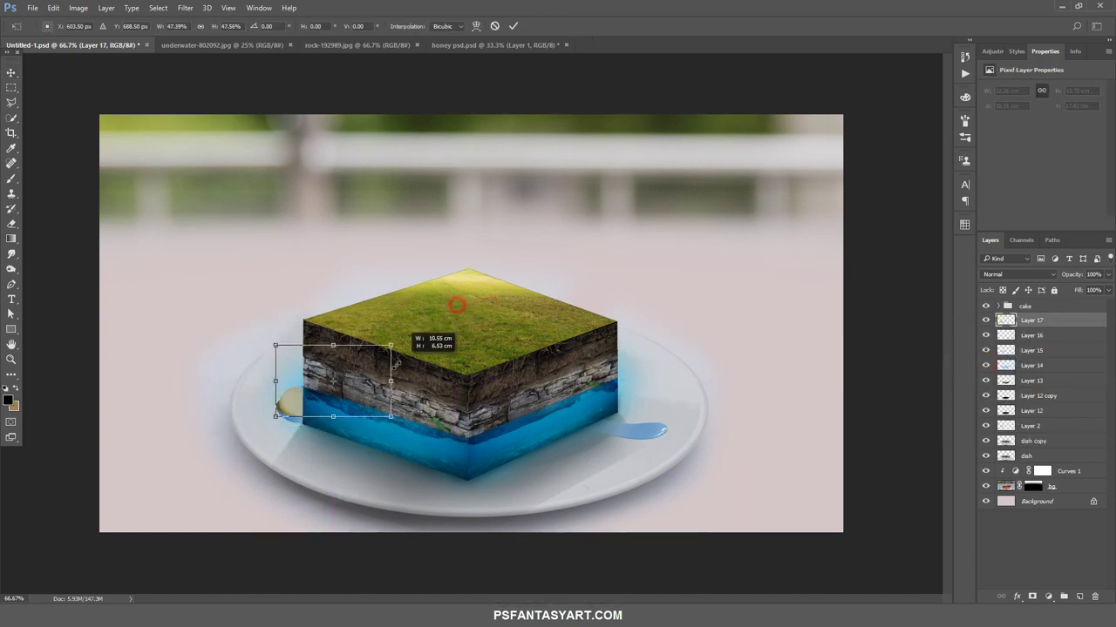
mouse_move(455, 305)
left_mouse_down()
mouse_move(272, 418)
mouse_move(333, 425)
mouse_move(332, 440)
left_mouse_up()
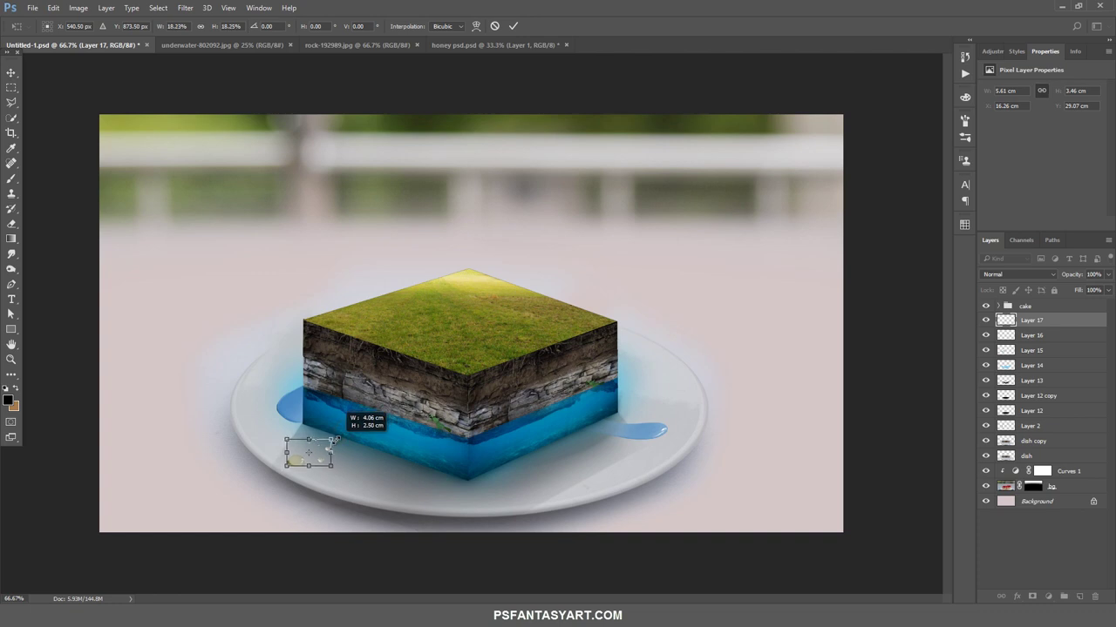
left_click(512, 25)
left_click_drag(324, 447, 316, 454)
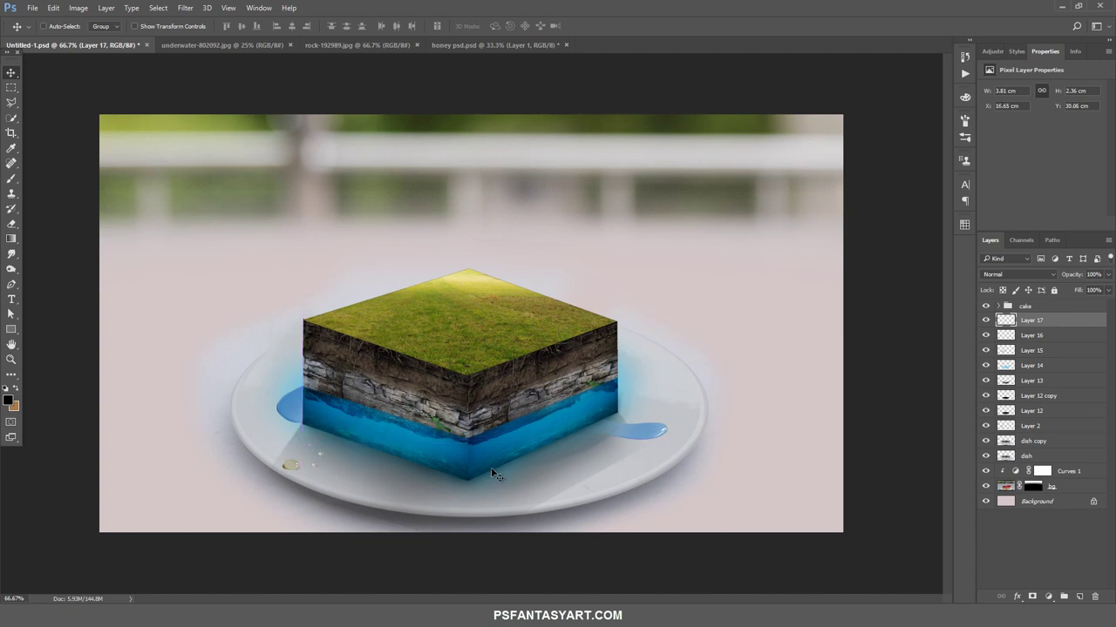
Colorize Layer 17's drop blue with Hue 226, Saturation 38, Lightness +15
key("ctrl+u")
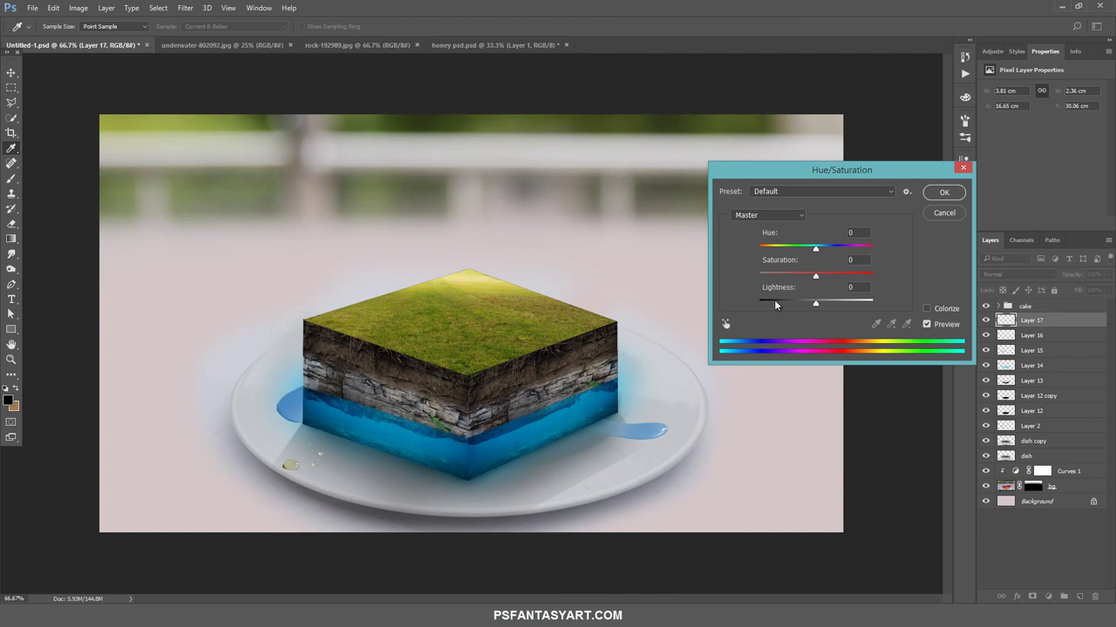
left_click(926, 310)
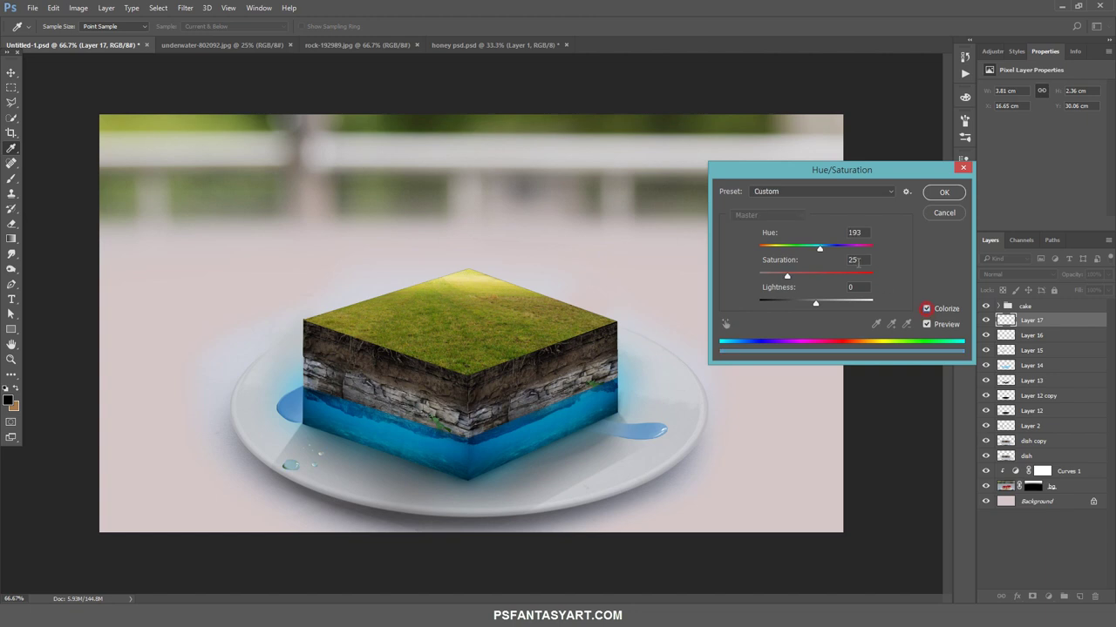
left_click_drag(821, 251, 836, 251)
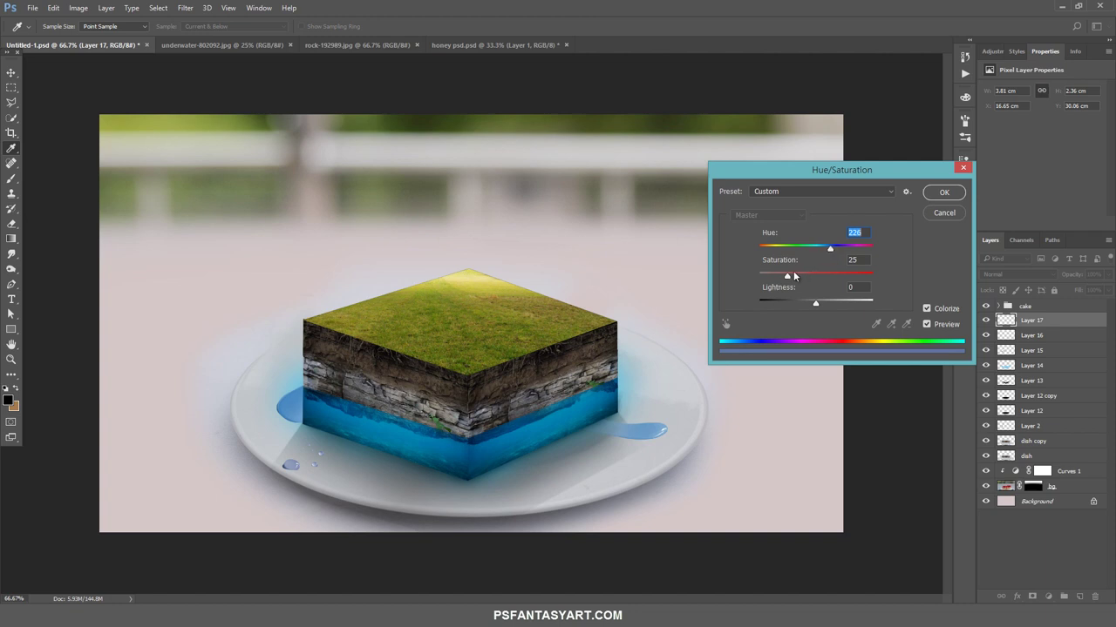
left_click_drag(787, 275, 825, 308)
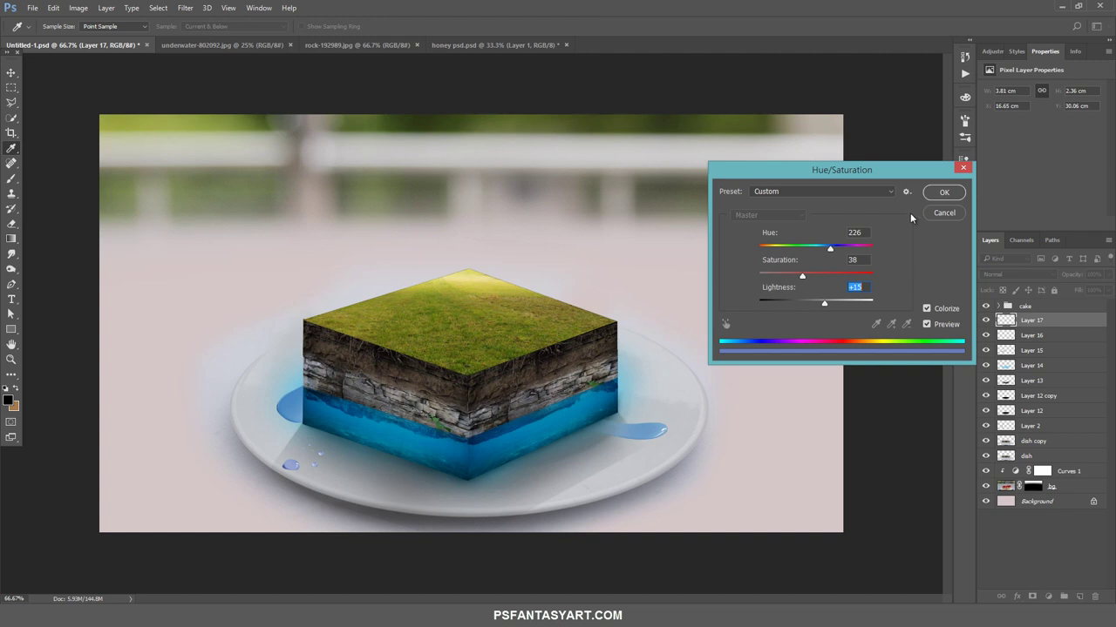
left_click(942, 191)
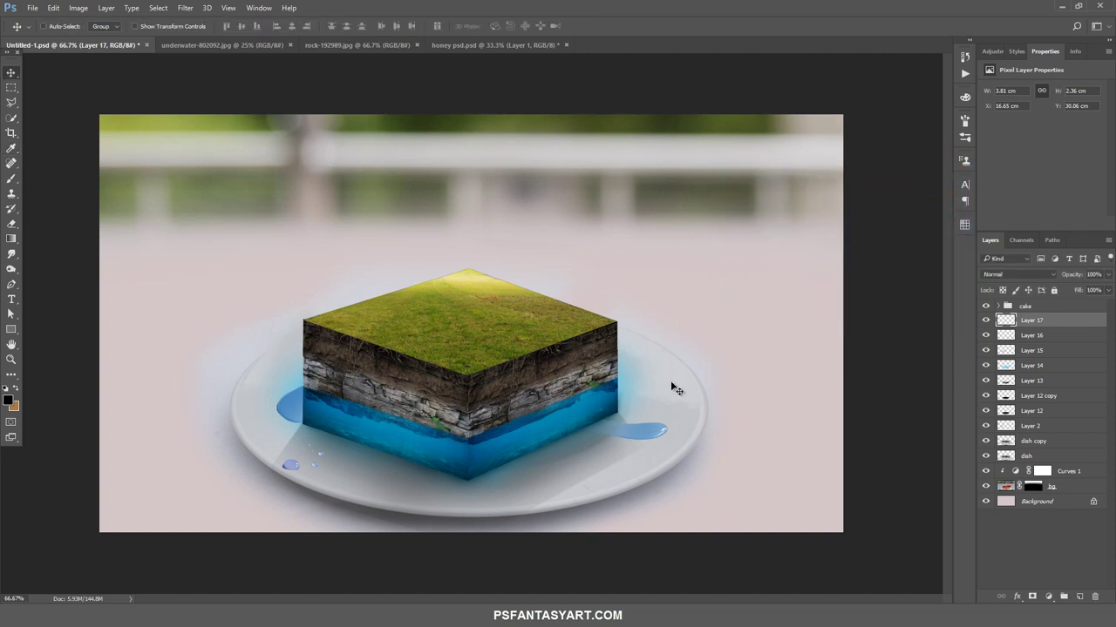
In honey psd, apply Layer 3's mask and drag the droplet cluster into Untitled-1
left_click(502, 46)
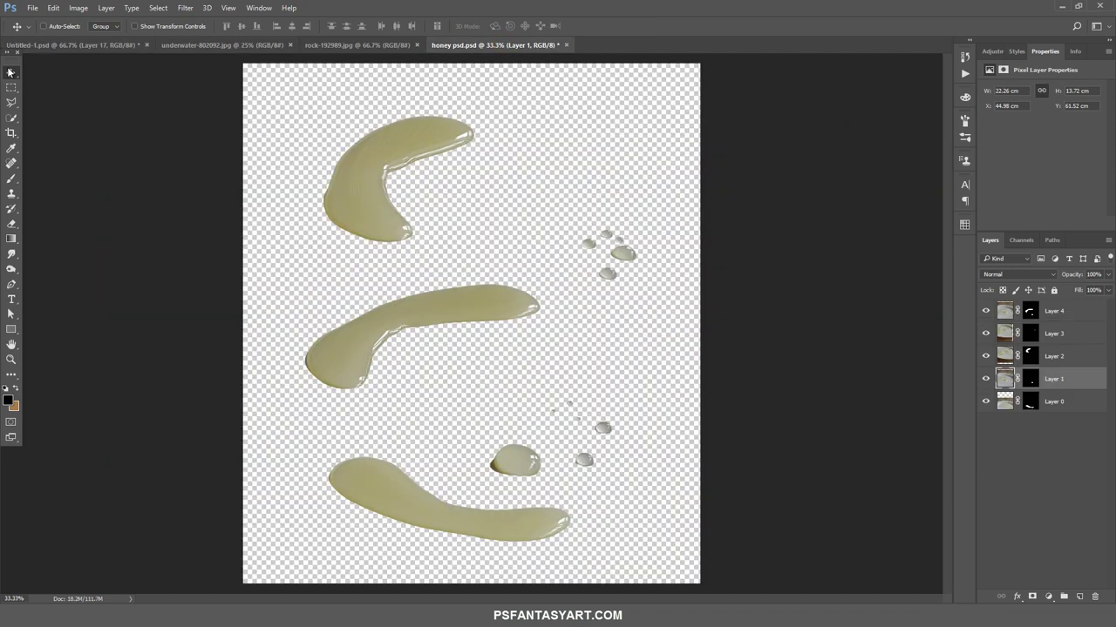
left_click(985, 333)
right_click(1030, 338)
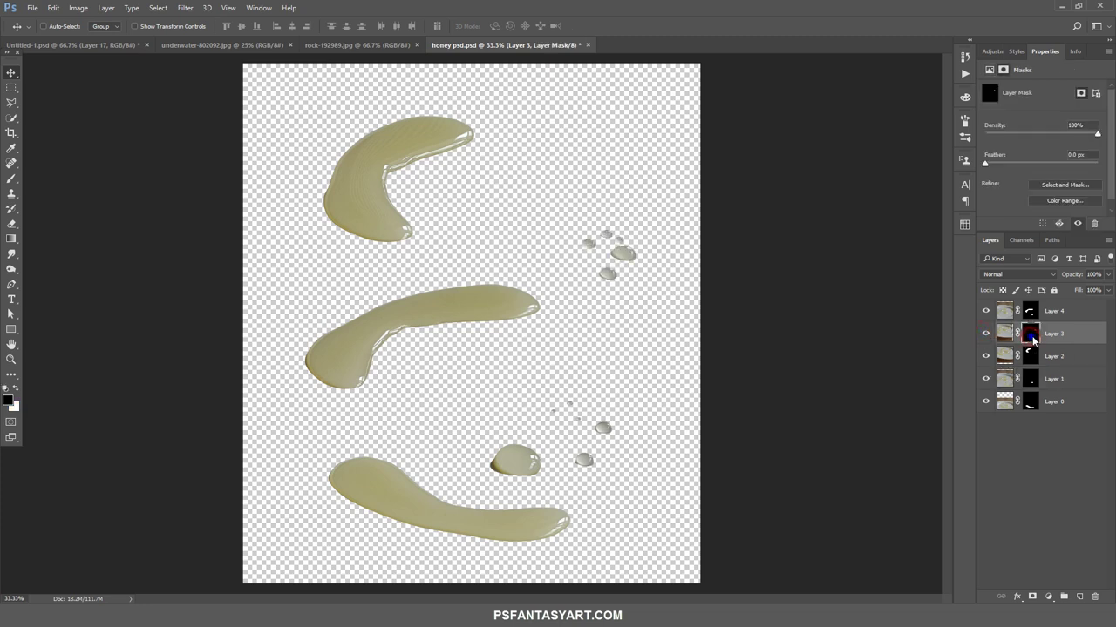
left_click(1003, 375)
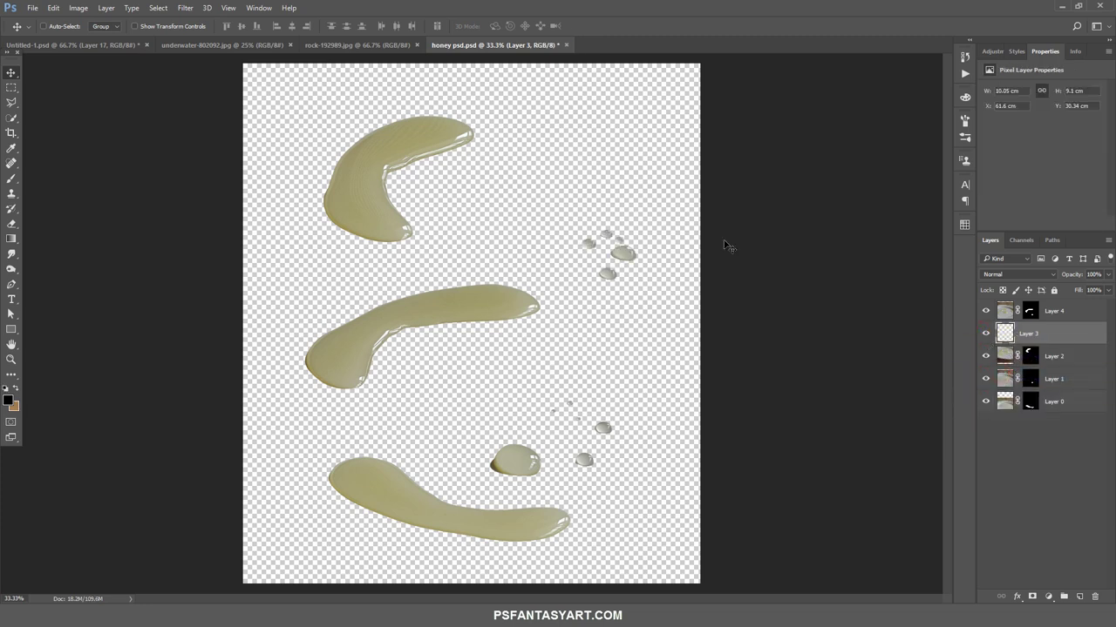
mouse_move(625, 209)
left_mouse_down()
mouse_move(312, 253)
mouse_move(461, 316)
left_mouse_up()
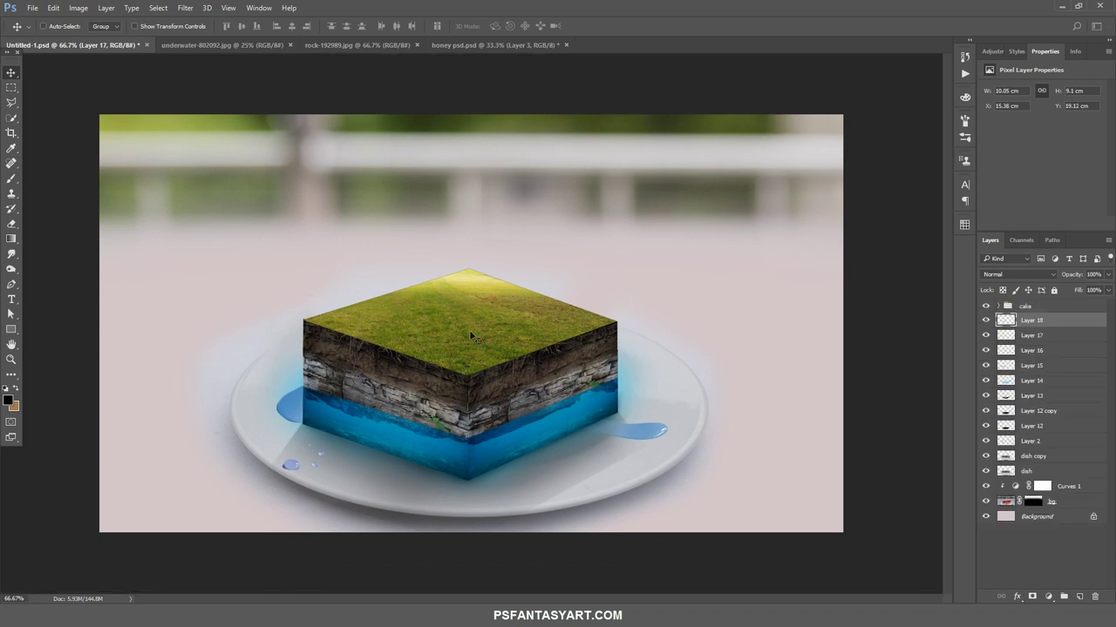
Scale the droplets down, flip them vertically, and place them beside the right-side puddle
key("ctrl+t")
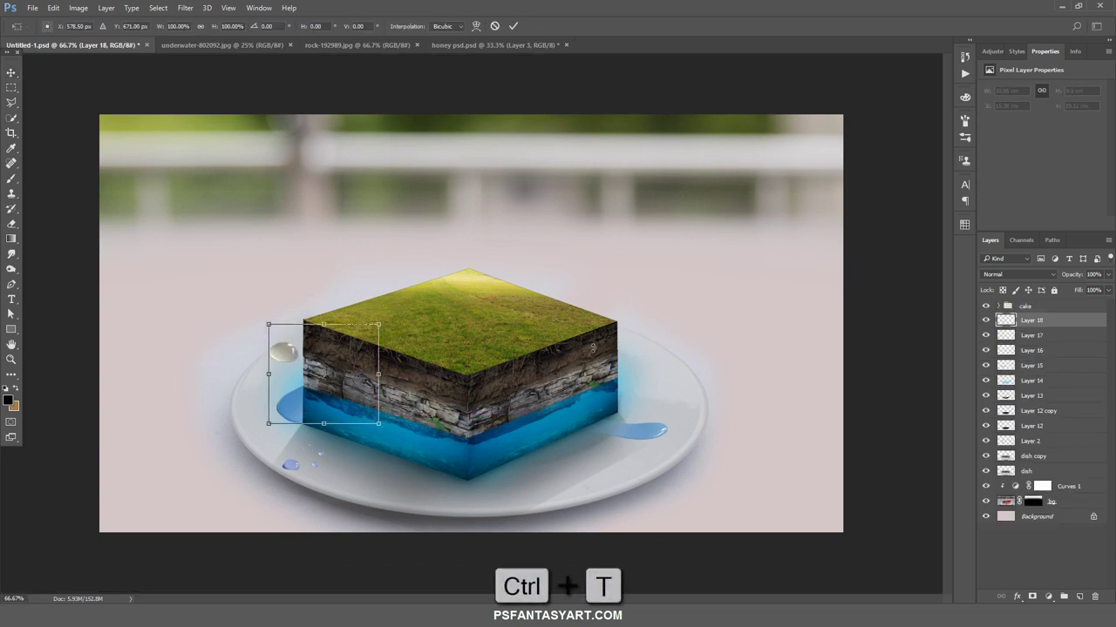
left_click_drag(377, 325, 348, 353)
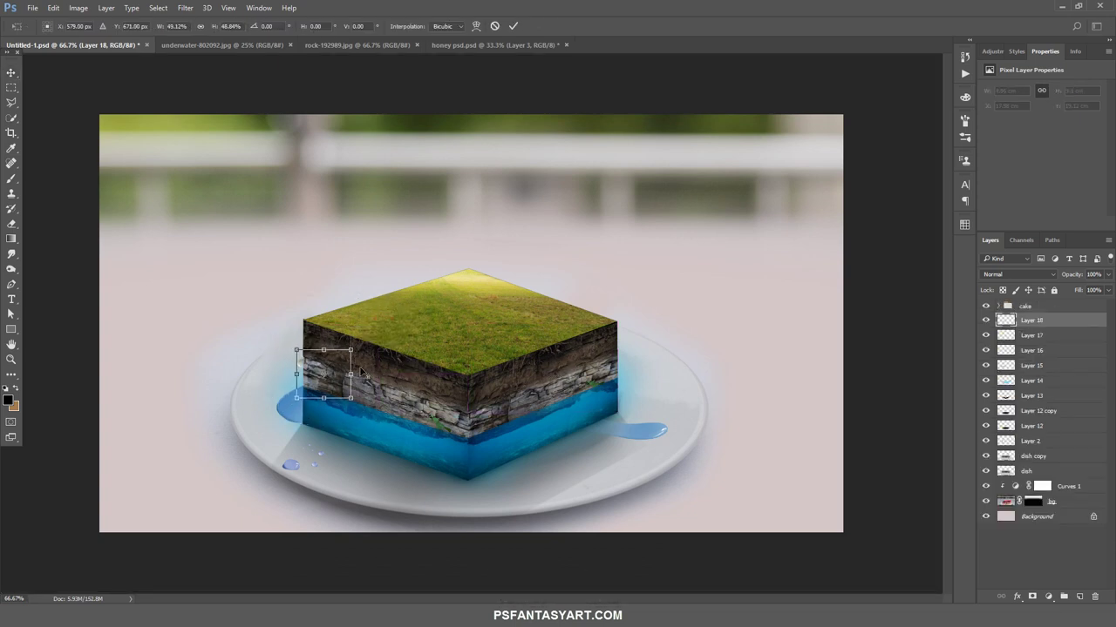
mouse_move(358, 406)
left_mouse_down()
mouse_move(345, 384)
mouse_move(666, 462)
left_mouse_up()
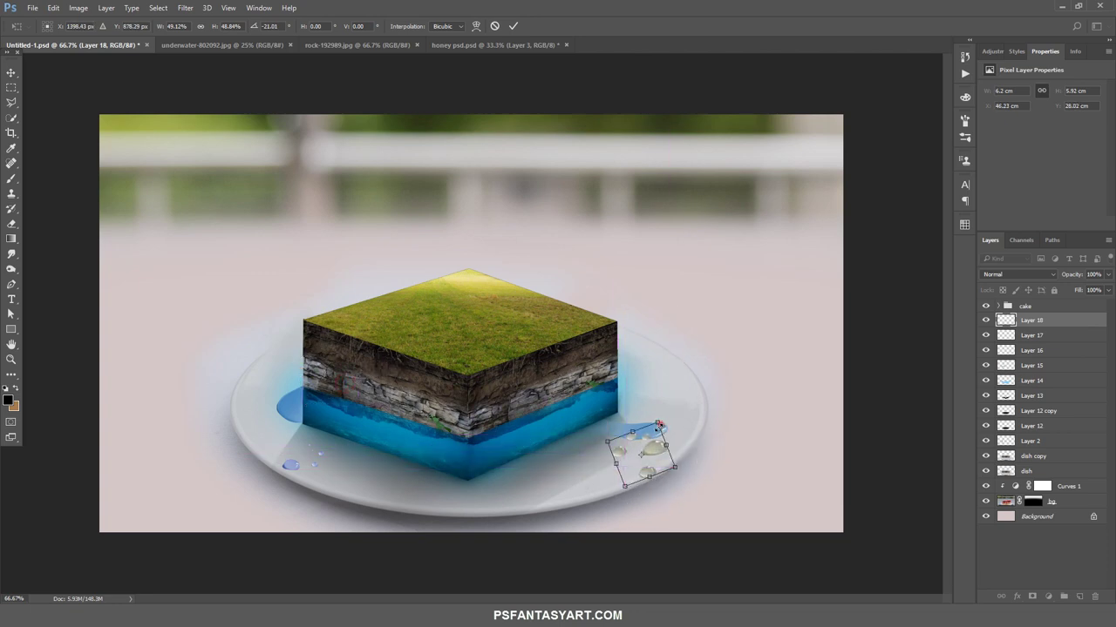
left_click_drag(660, 425, 653, 441)
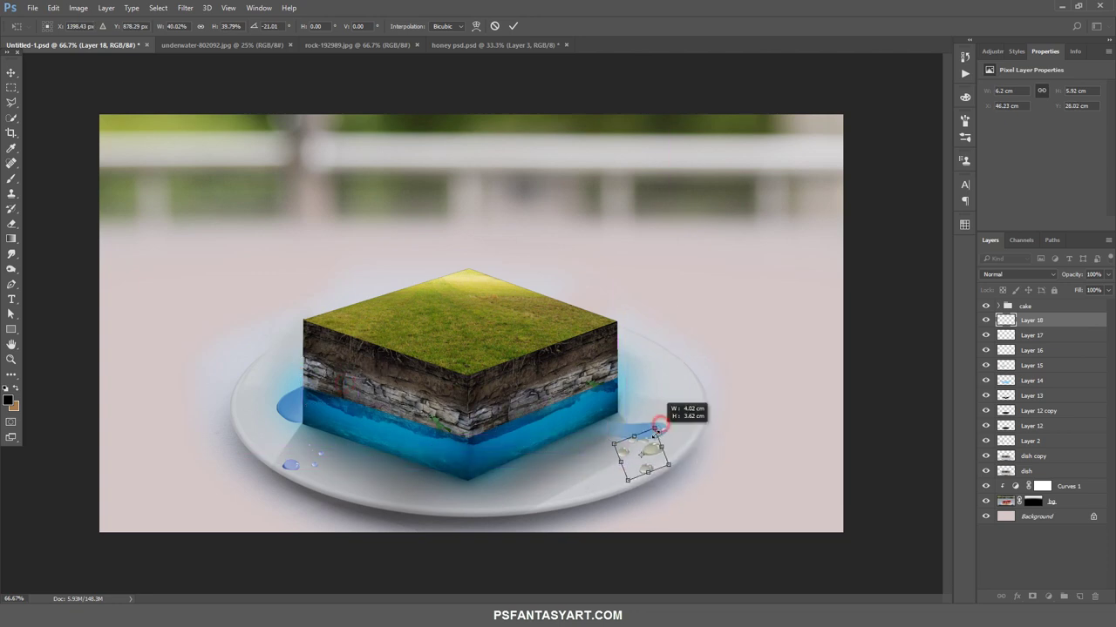
right_click(710, 416)
left_click(743, 402)
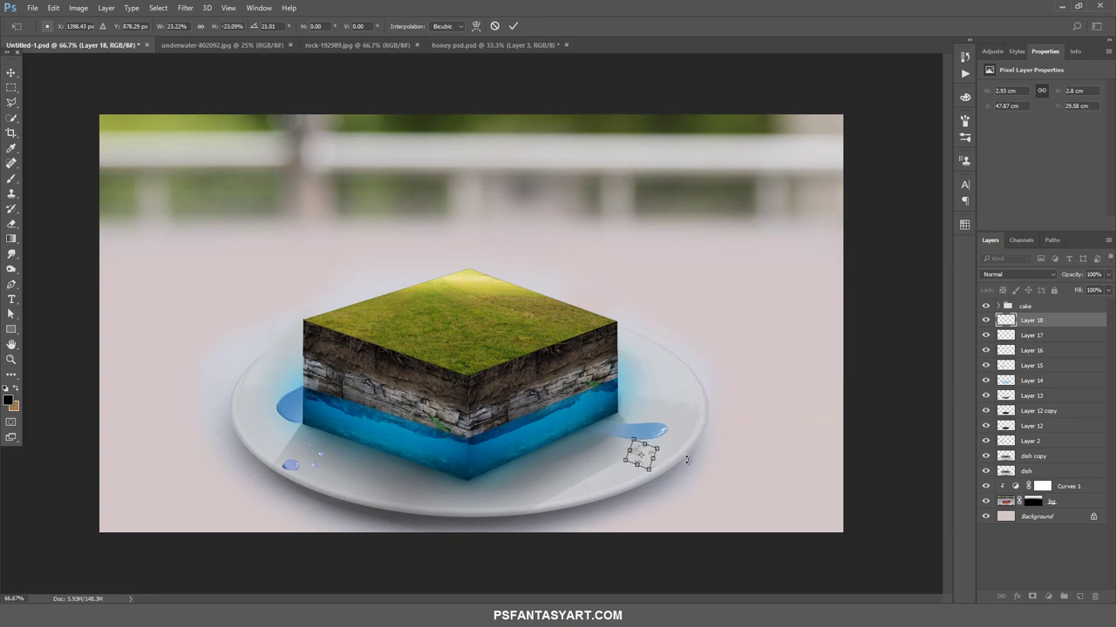
left_click_drag(687, 459, 695, 437)
left_click_drag(655, 442, 653, 444)
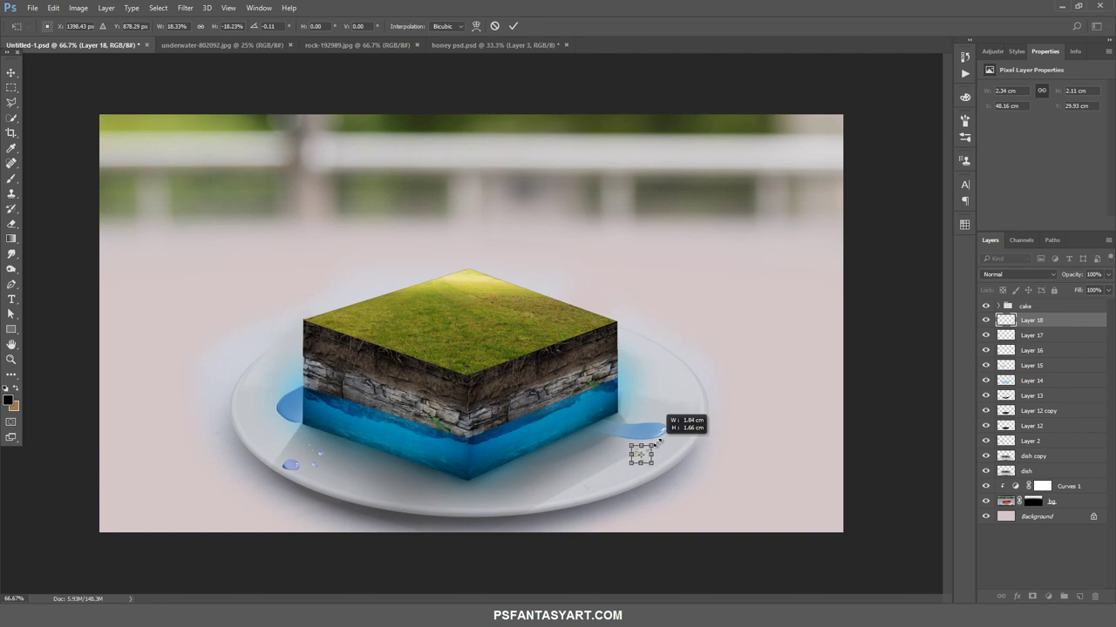
left_click(513, 27)
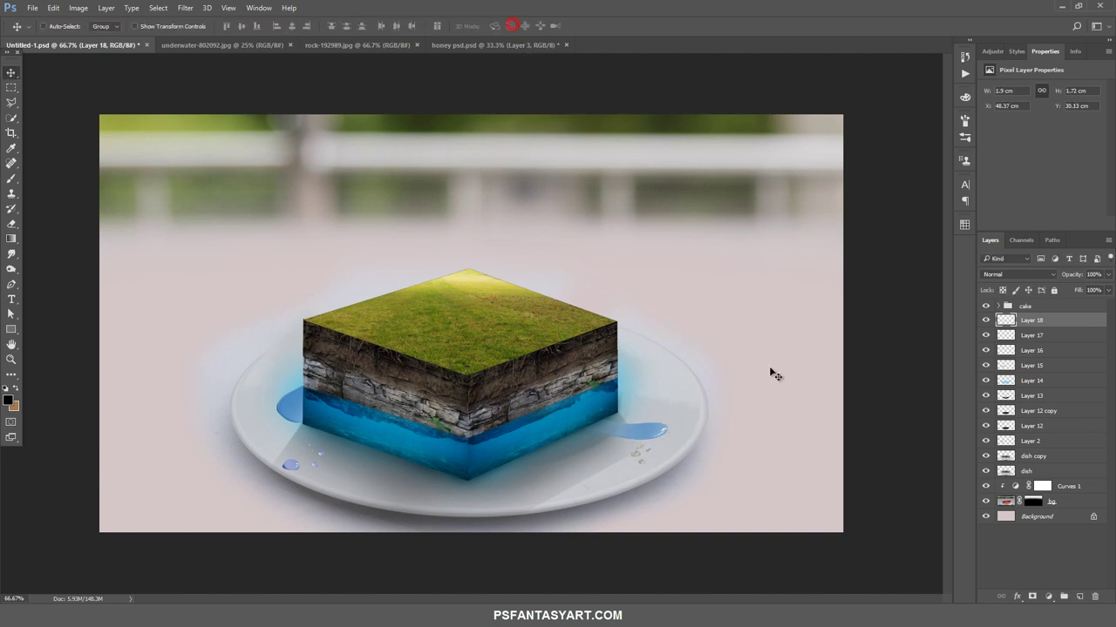
Colorize Layer 18's droplets blue at Hue 228, Saturation 38, then return to honey psd
key("ctrl+u")
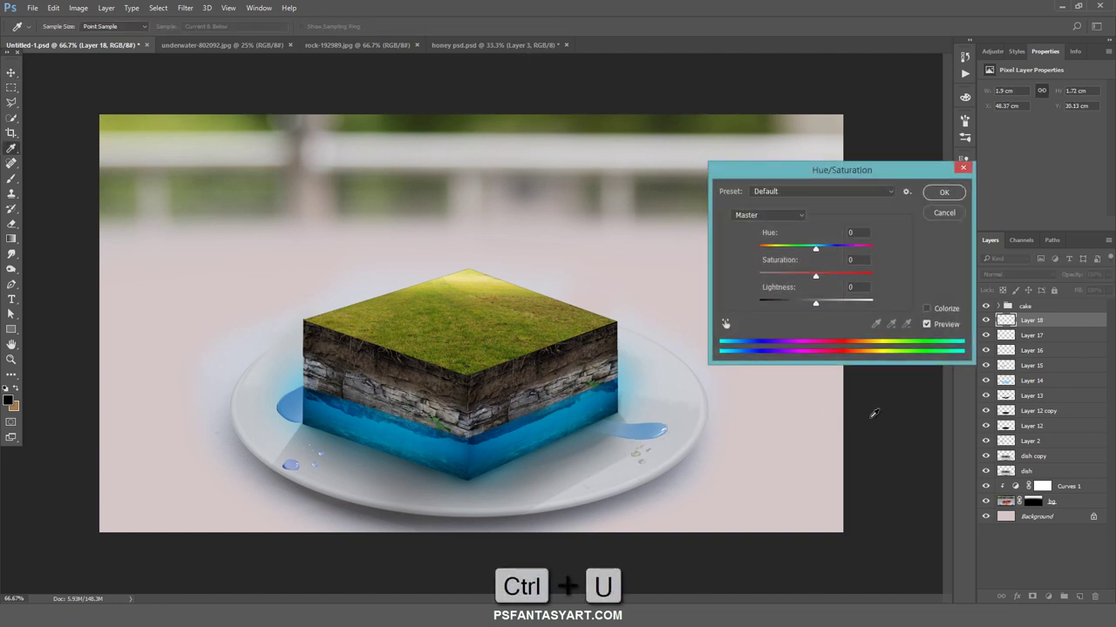
left_click_drag(815, 248, 828, 253)
left_click(926, 308)
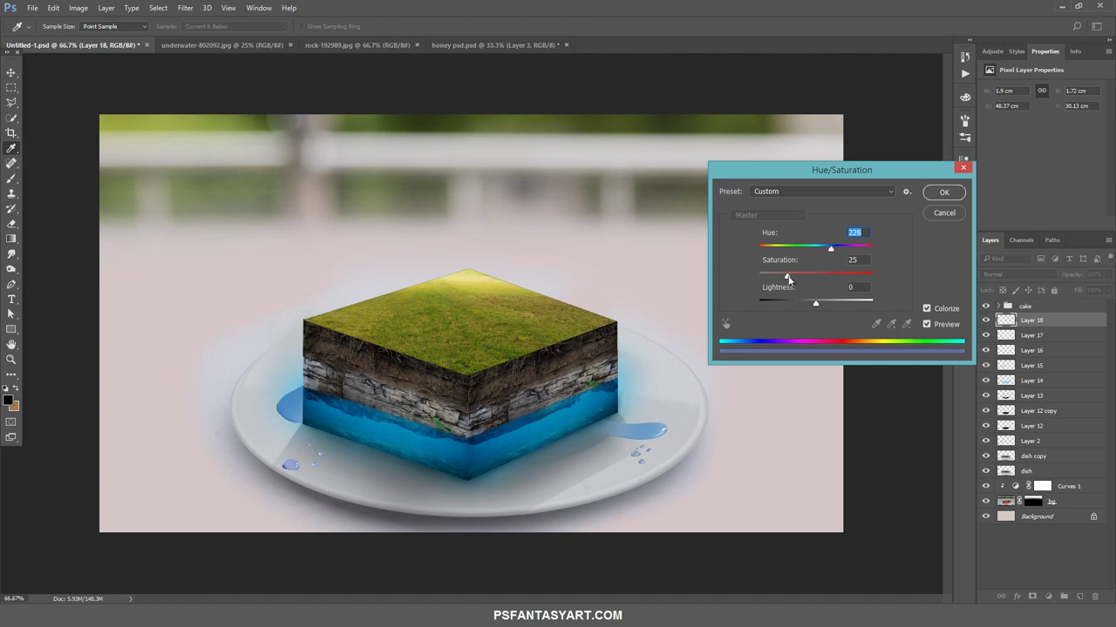
left_click_drag(788, 278, 823, 304)
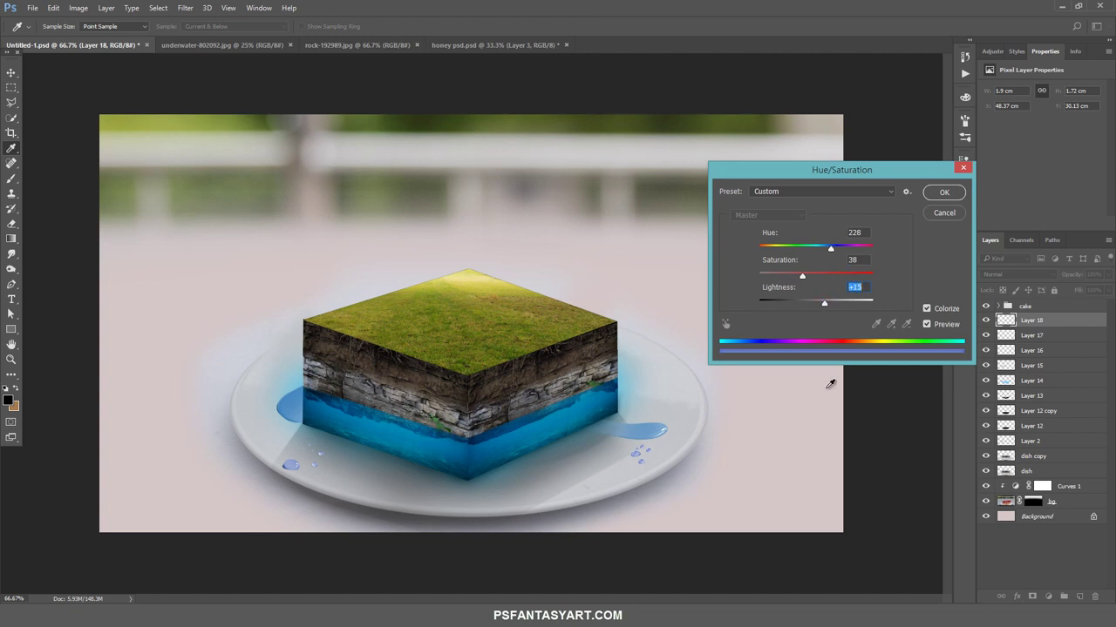
left_click(939, 197)
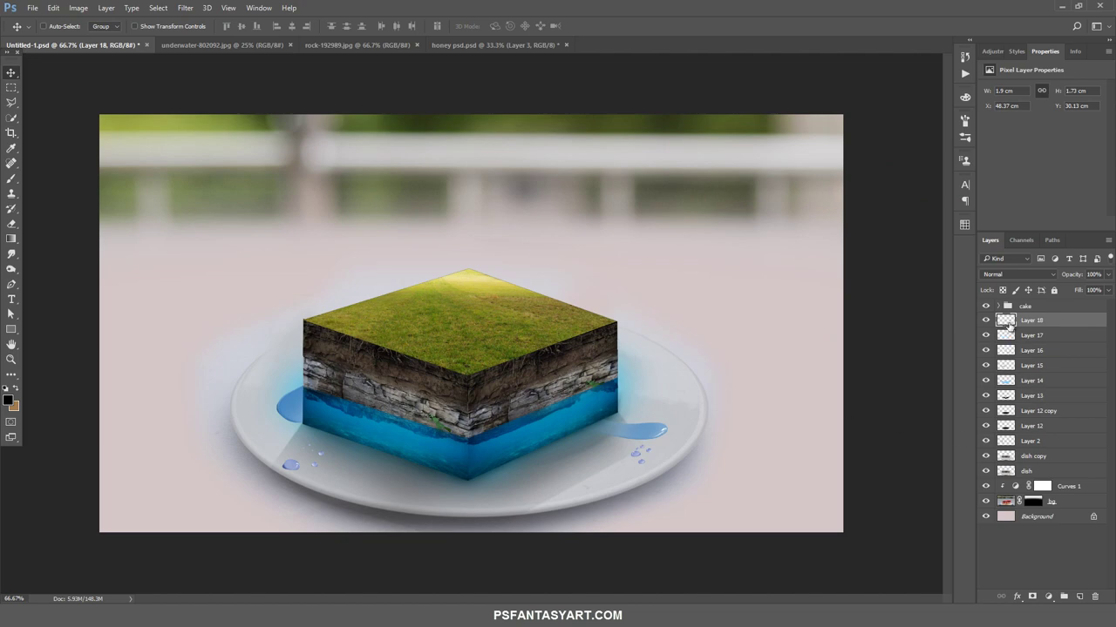
left_click(479, 44)
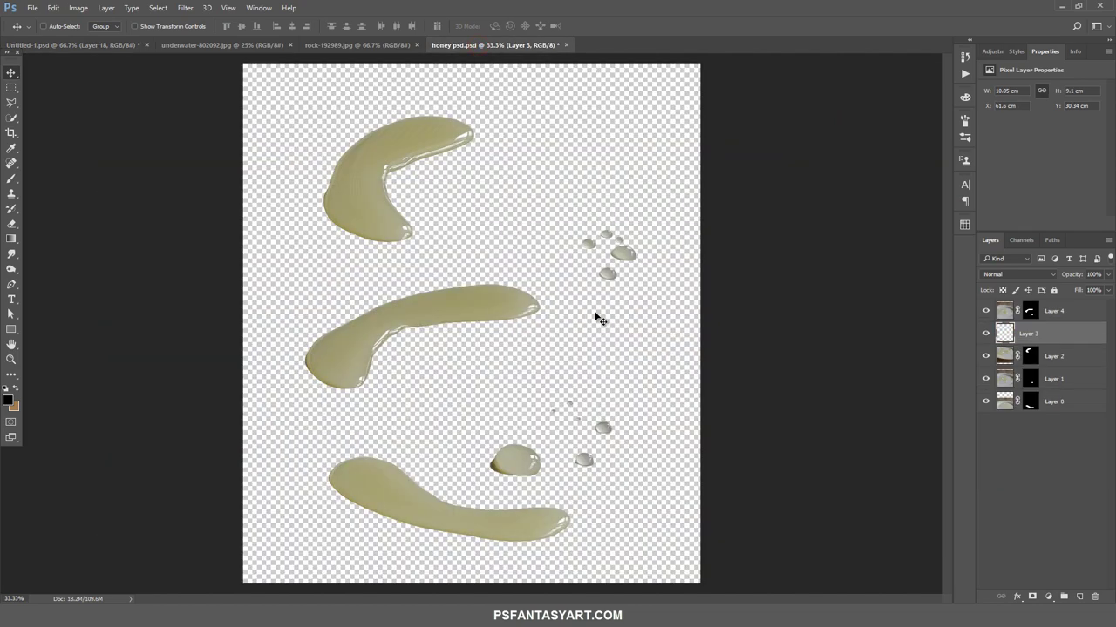
Shift Layer 1's honey drops up-left and apply Layer 1's mask permanently
left_click(985, 356)
left_click(1005, 380)
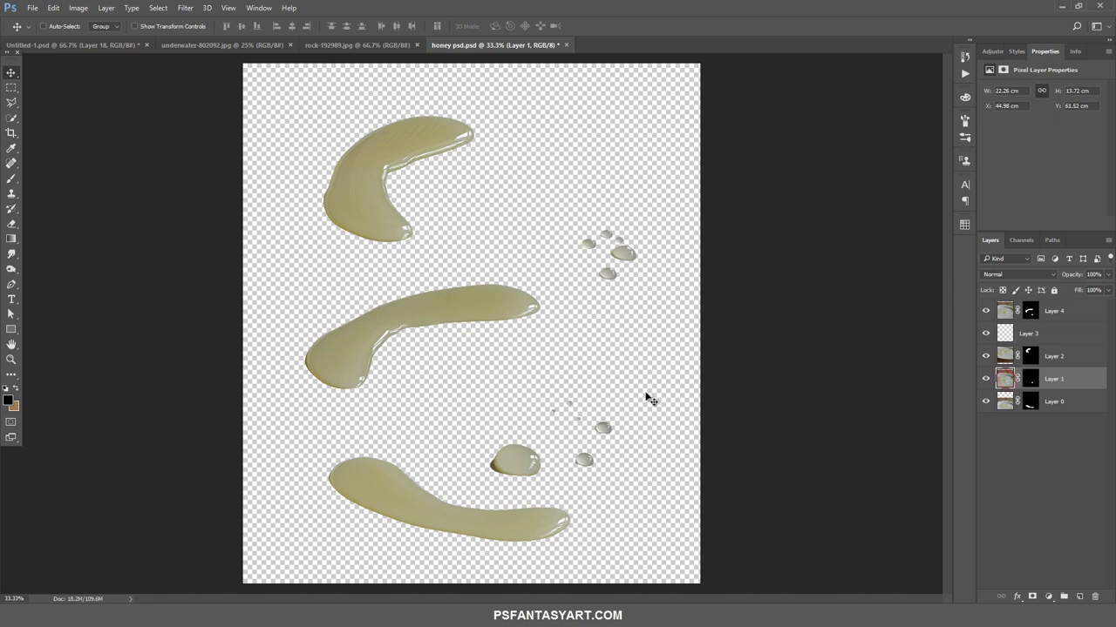
mouse_move(646, 396)
left_mouse_down()
mouse_move(634, 376)
mouse_move(598, 369)
left_mouse_up()
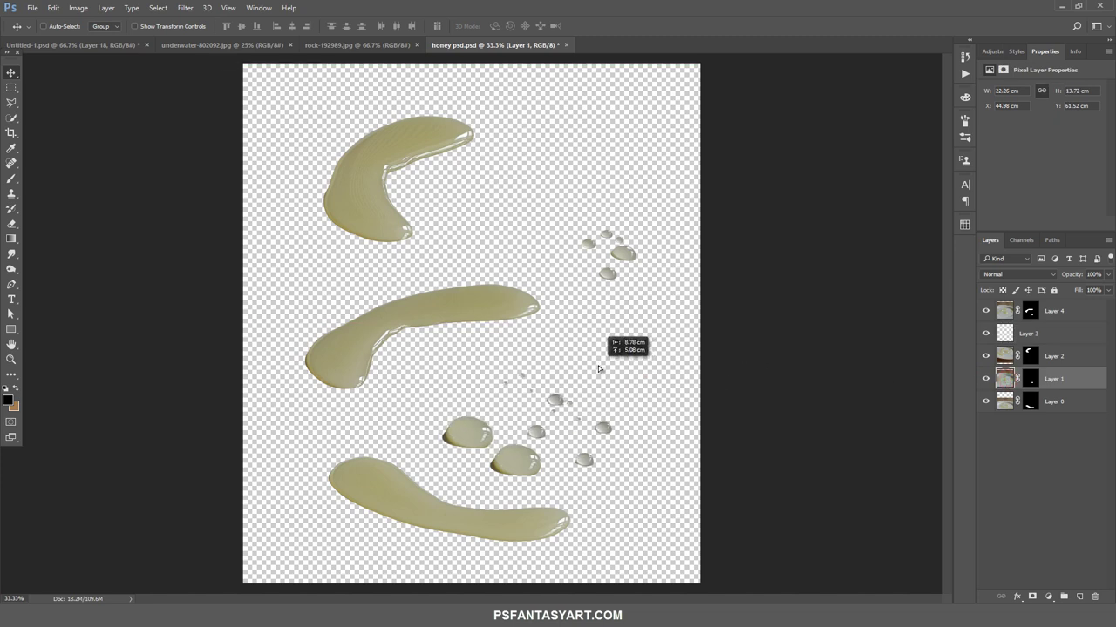
right_click(1030, 380)
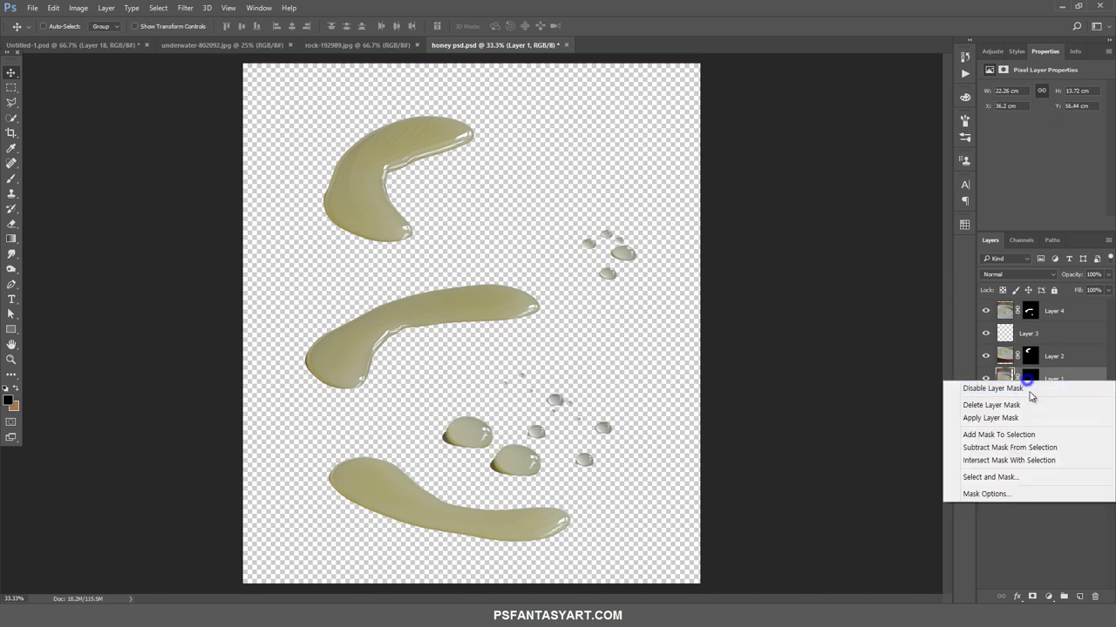
left_click(993, 418)
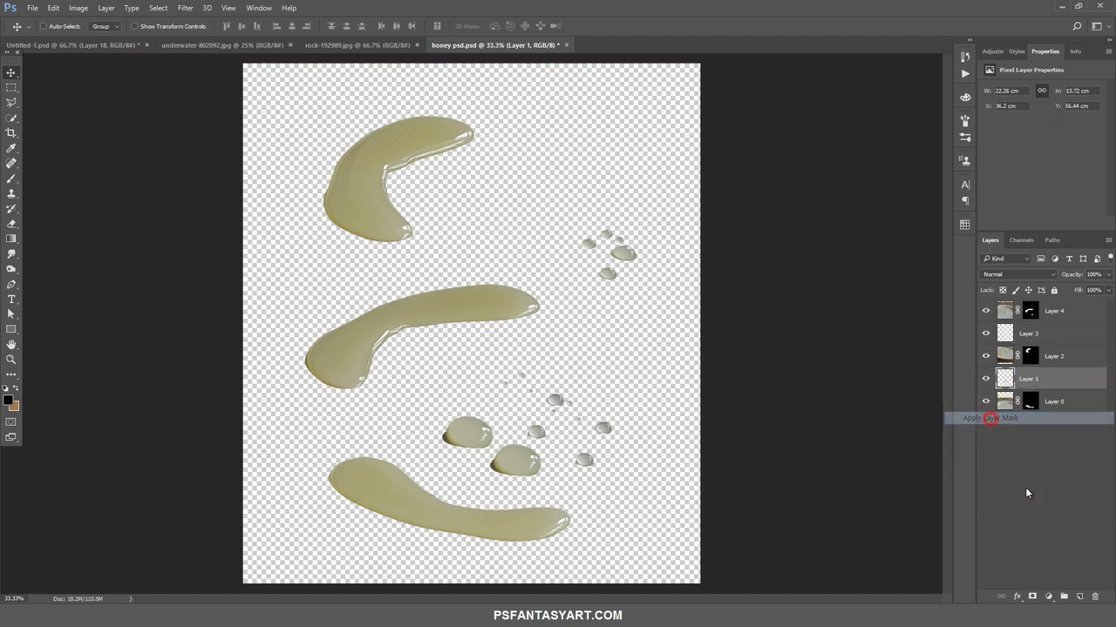
Lasso the small drops, copy them, and paste them into Untitled-1
left_click(11, 102)
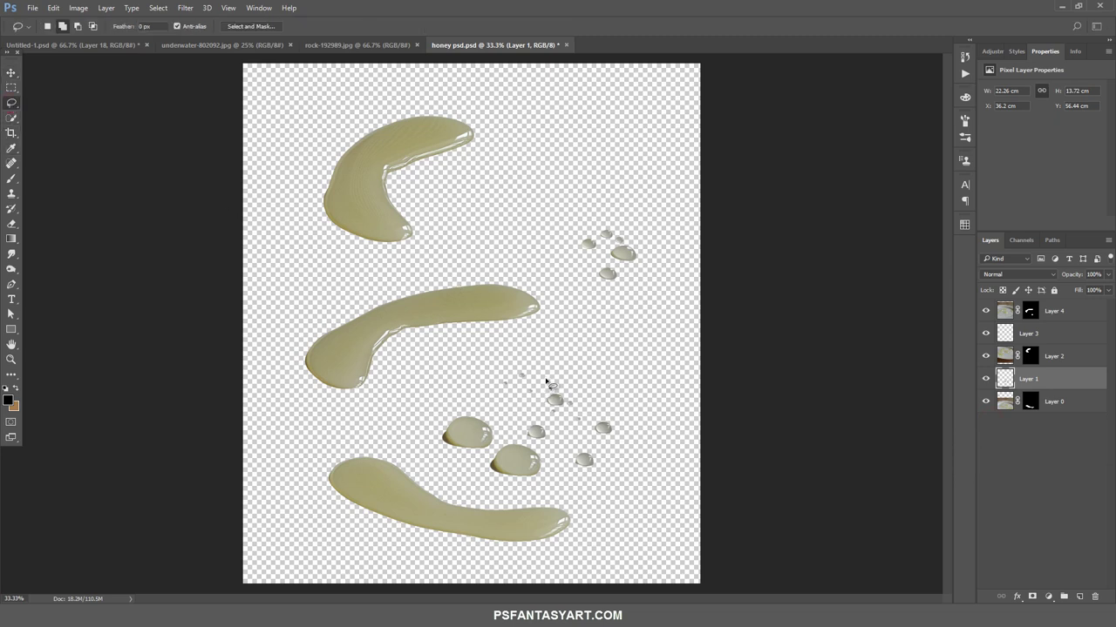
left_click_drag(546, 380, 546, 384)
key("ctrl+c")
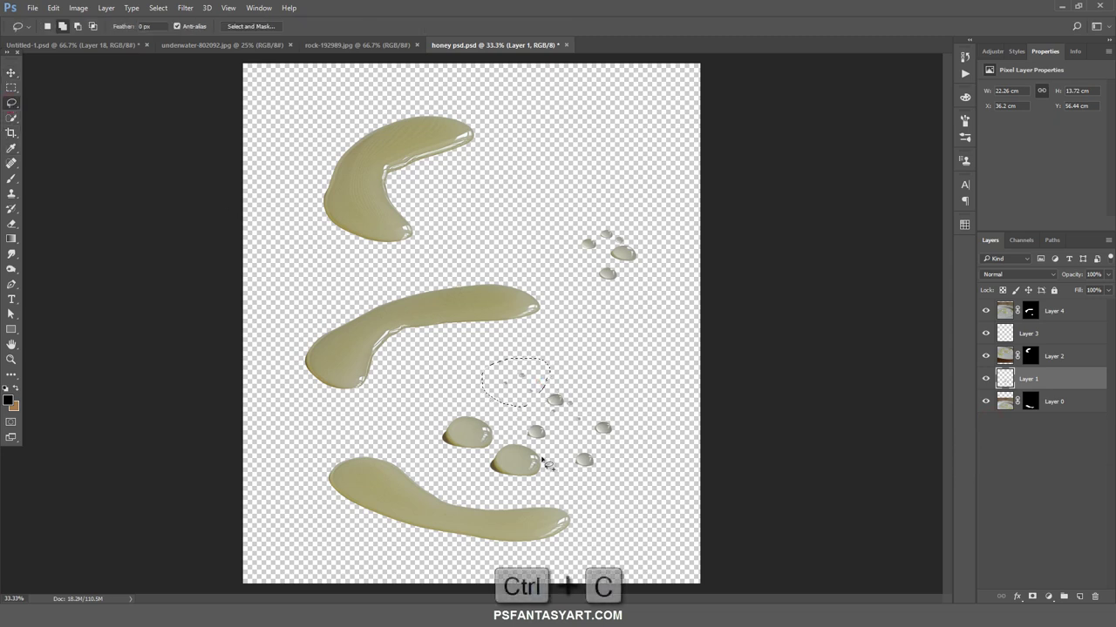
left_click(120, 46)
key("ctrl+t")
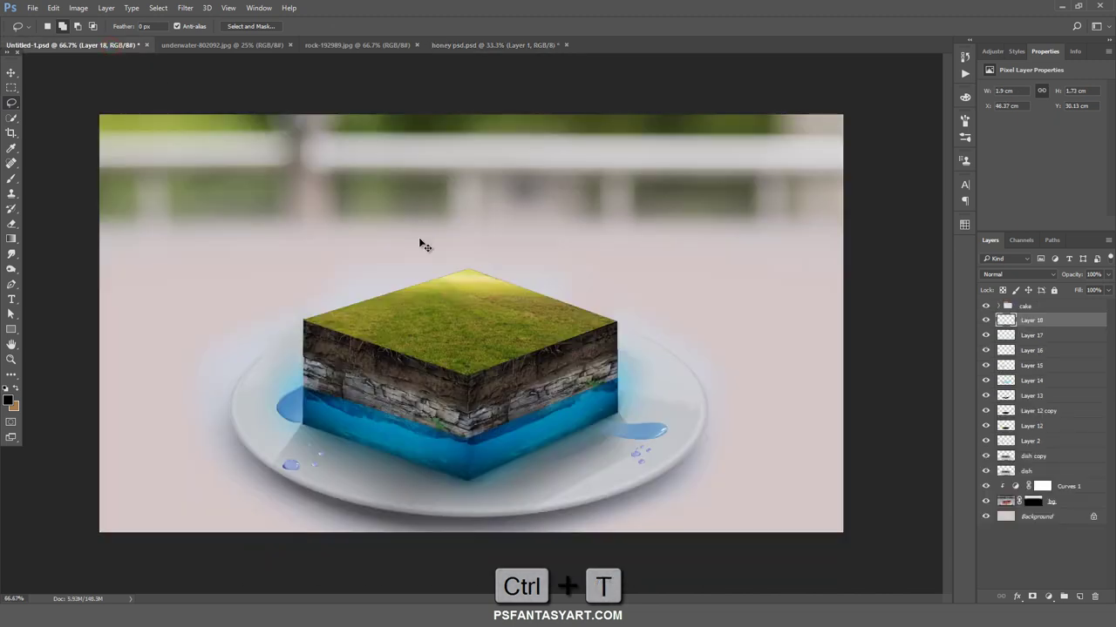
key("ctrl+v")
Scale the drops to about 43%, tilt them, and nudge them beside the right puddle
key("ctrl+t")
mouse_move(481, 333)
left_mouse_down()
mouse_move(652, 401)
mouse_move(655, 415)
mouse_move(643, 397)
mouse_move(660, 422)
mouse_move(697, 387)
mouse_move(652, 395)
left_mouse_up()
left_click_drag(718, 404, 715, 392)
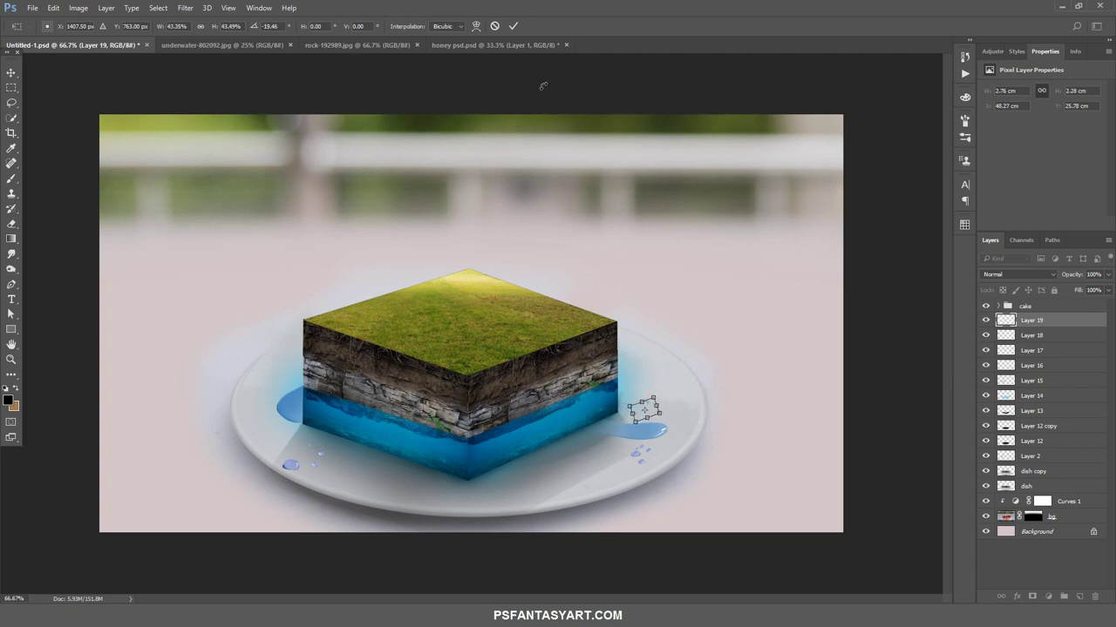
left_click(512, 25)
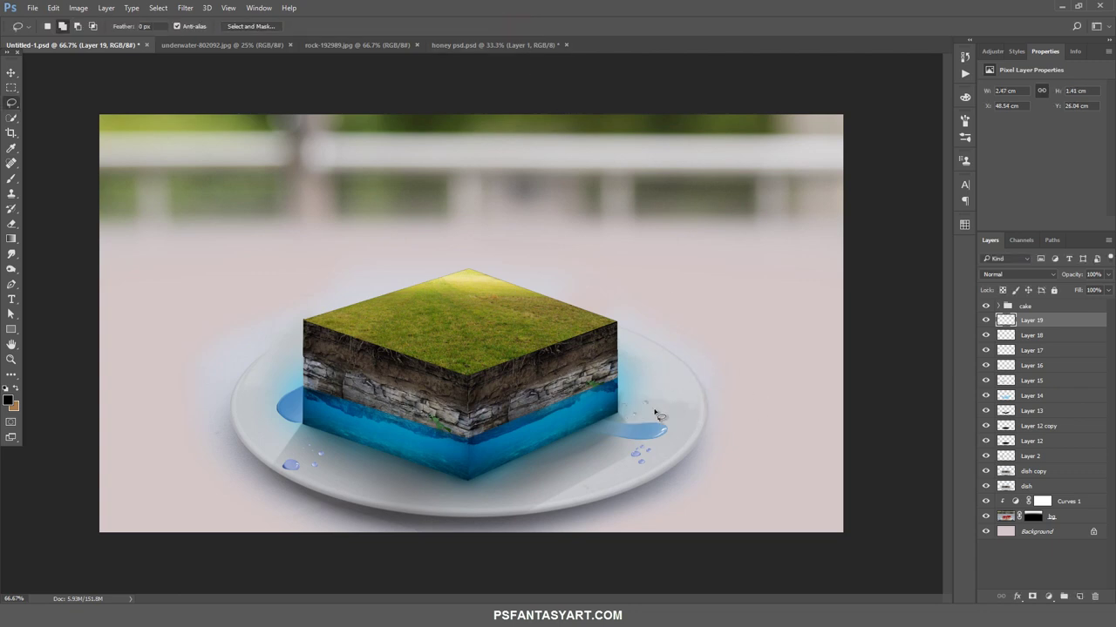
left_click(11, 73)
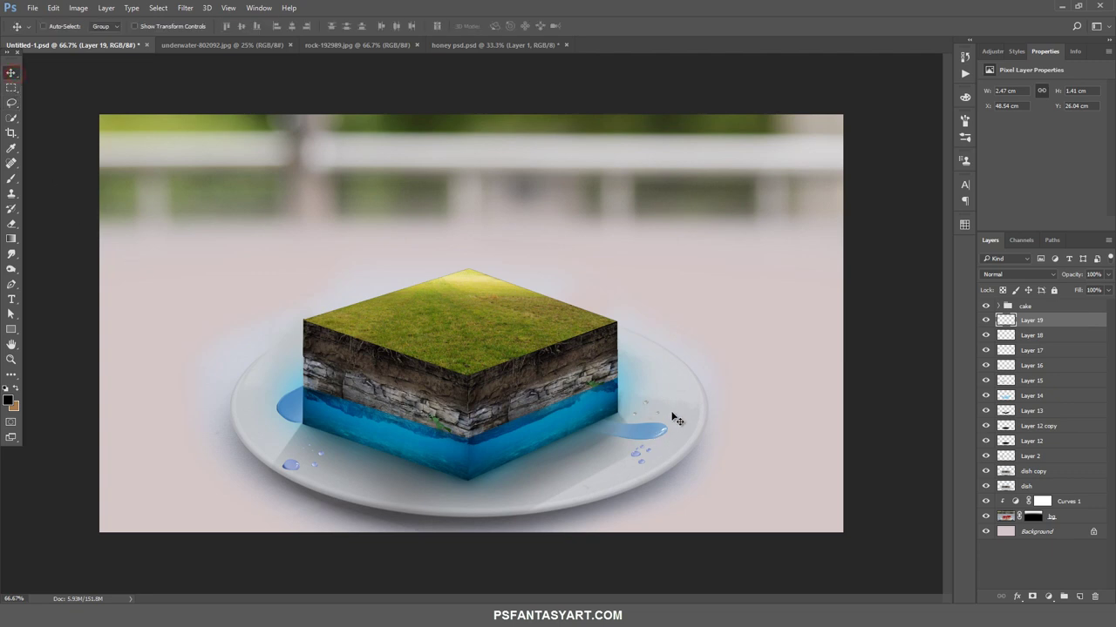
left_click_drag(675, 420, 672, 423)
key("ctrl+u")
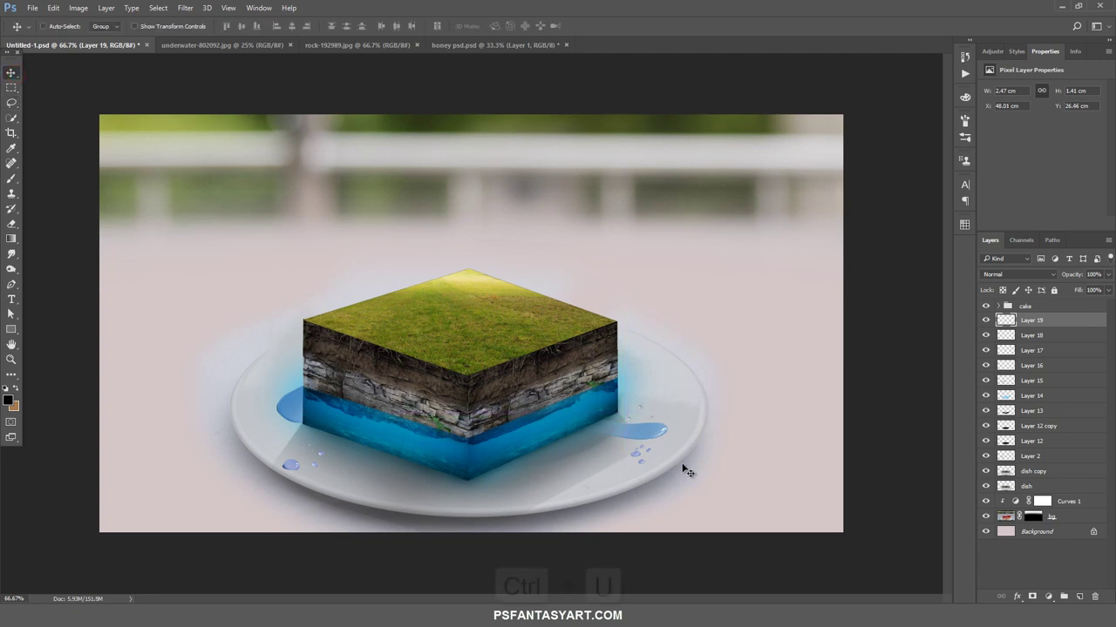
Colorize Layer 19's drops blue with Hue 224, Saturation 37, Lightness +14
key("ctrl+u")
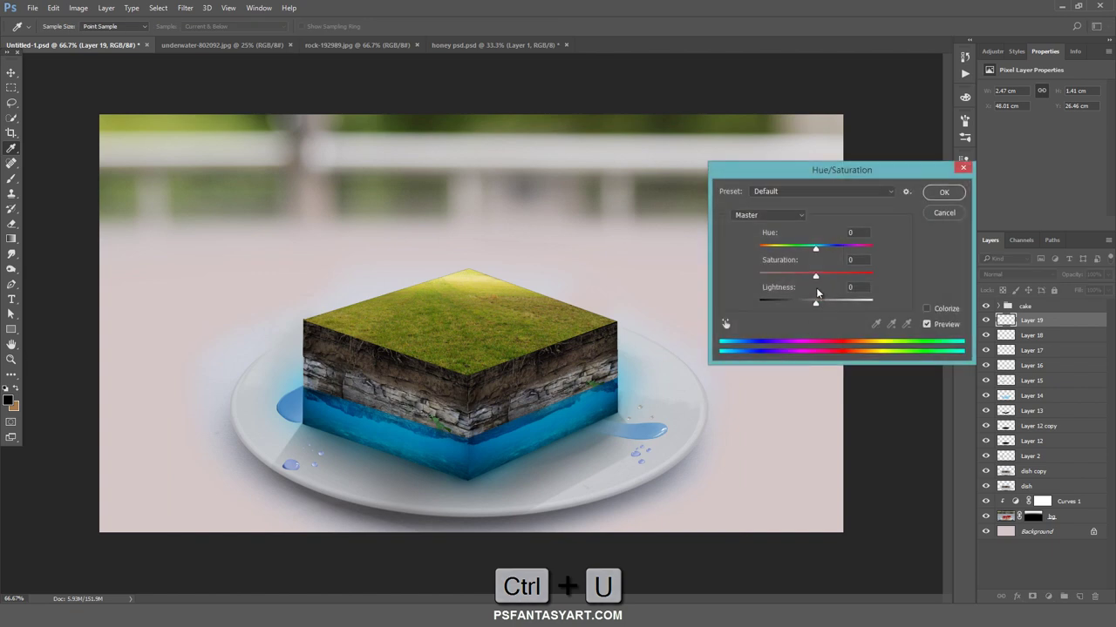
left_click(926, 308)
mouse_move(760, 247)
left_mouse_down()
mouse_move(819, 249)
mouse_move(791, 280)
mouse_move(827, 248)
left_mouse_up()
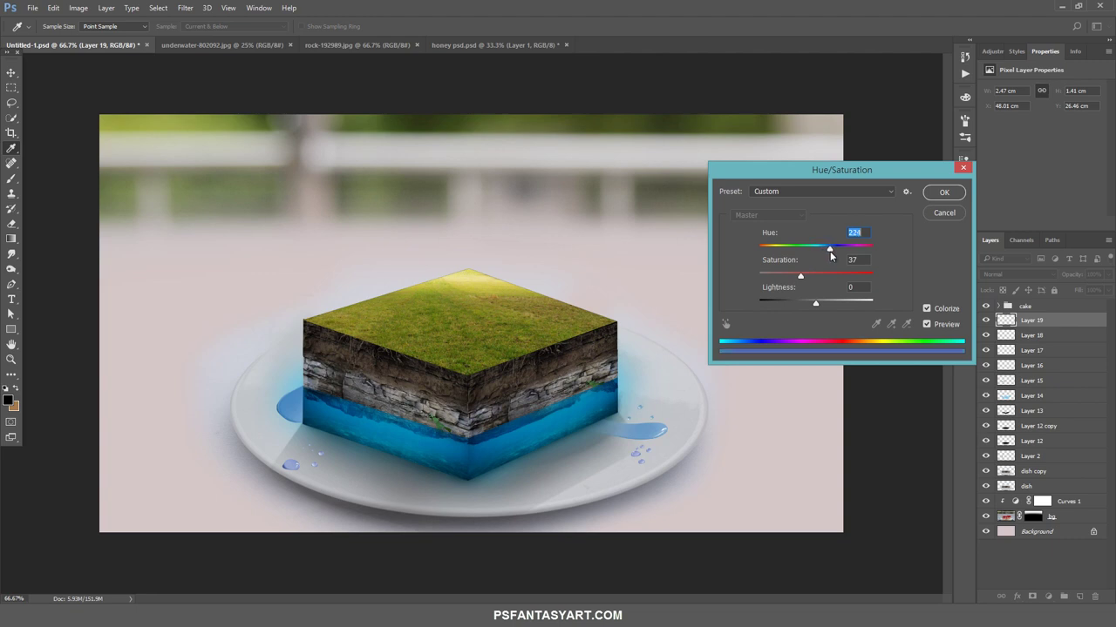
left_click_drag(816, 305, 825, 305)
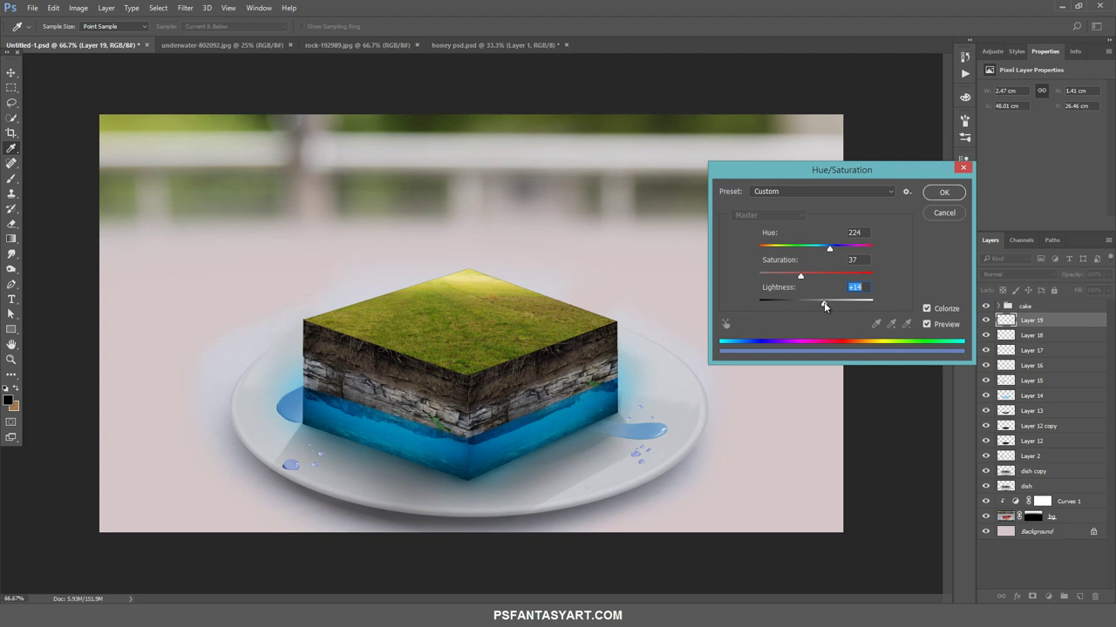
left_click(941, 192)
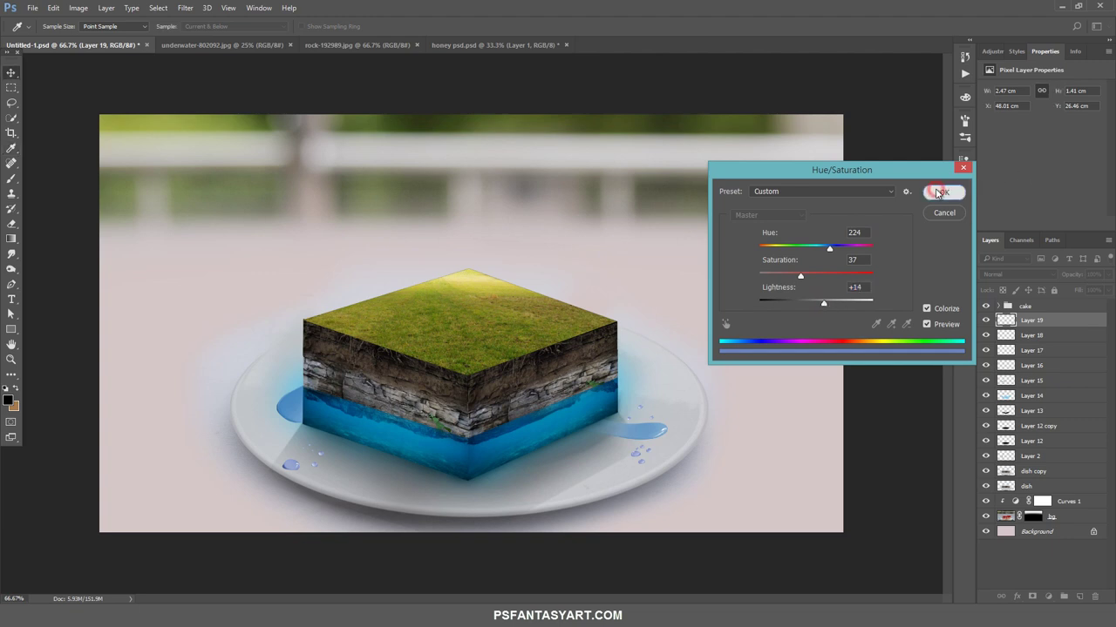
Group Layers 15 through 19 and name the group honey
key("v")
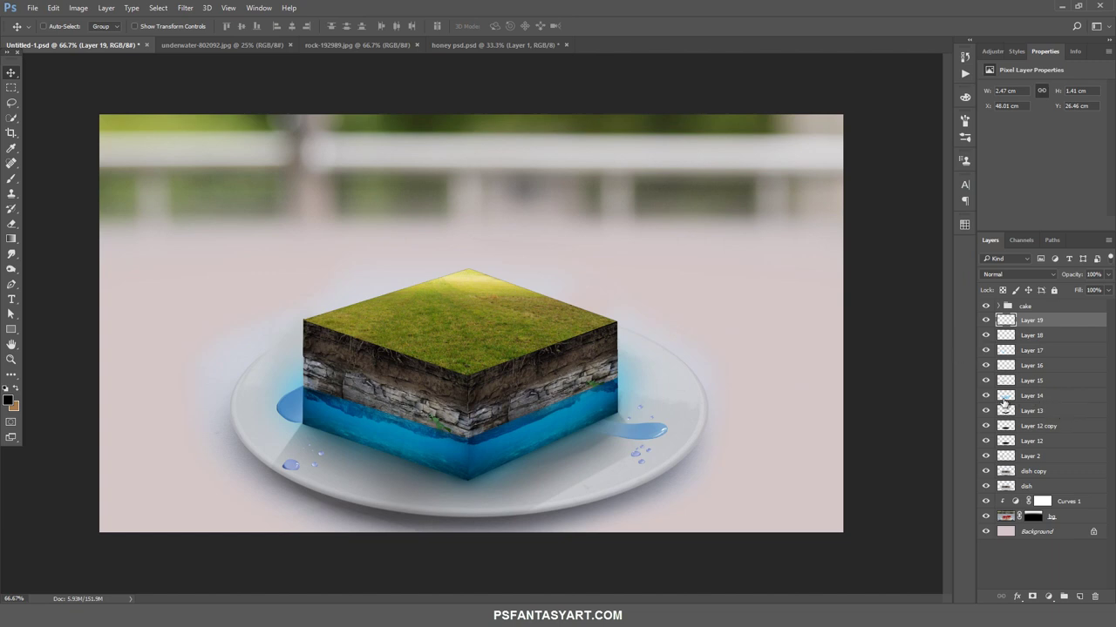
left_click(987, 381)
left_click(1007, 381)
left_click(1050, 320, "shift")
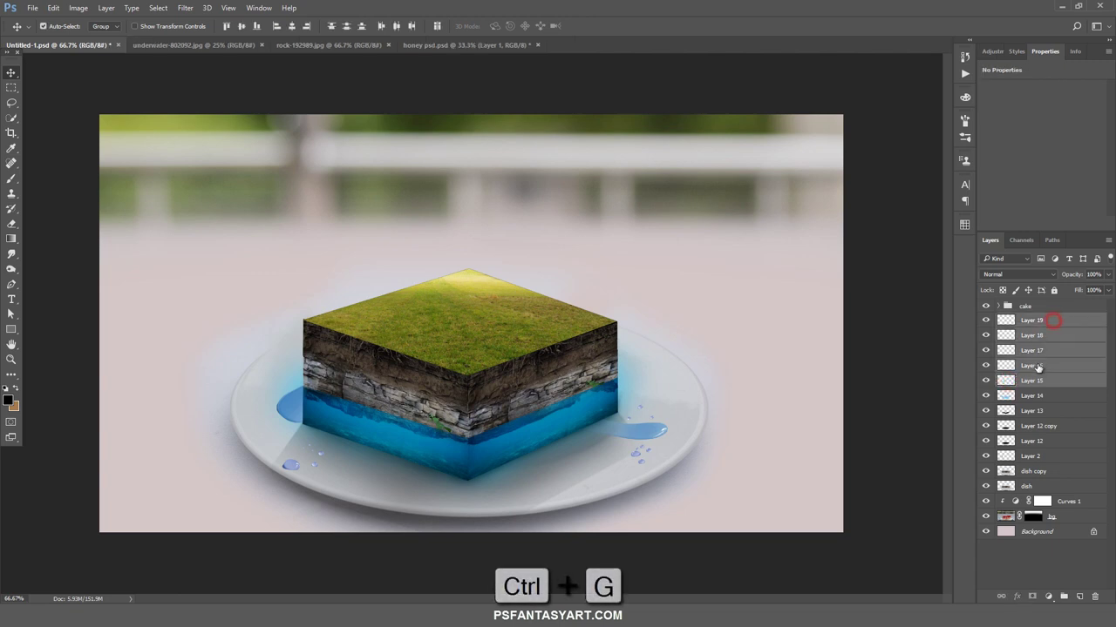
key("ctrl+g")
double_click(1028, 320)
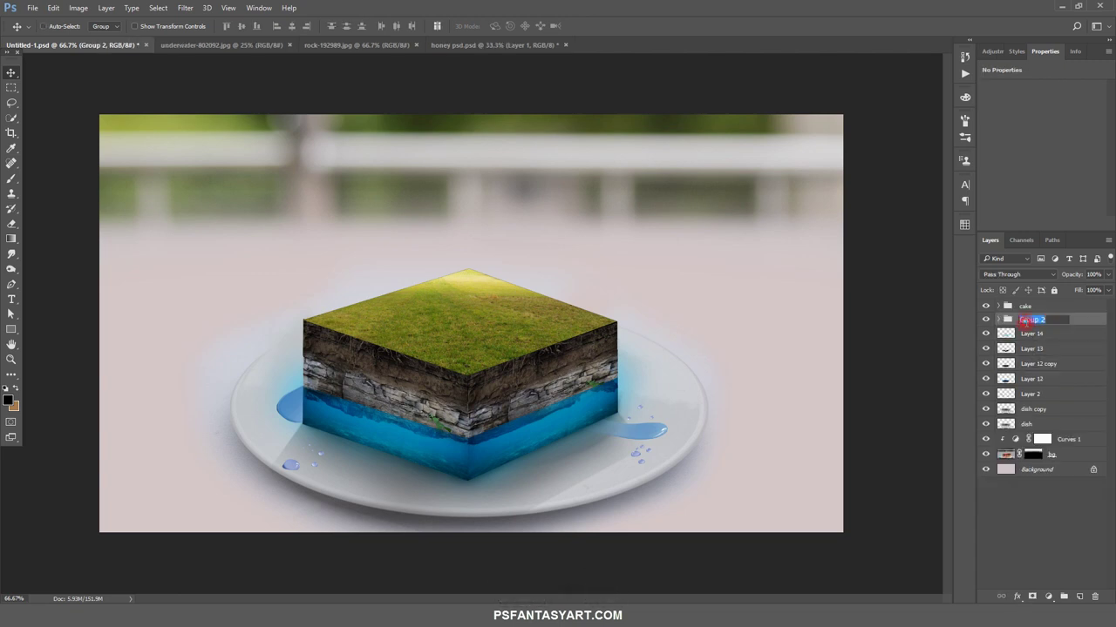
type("honey")
key("Return")
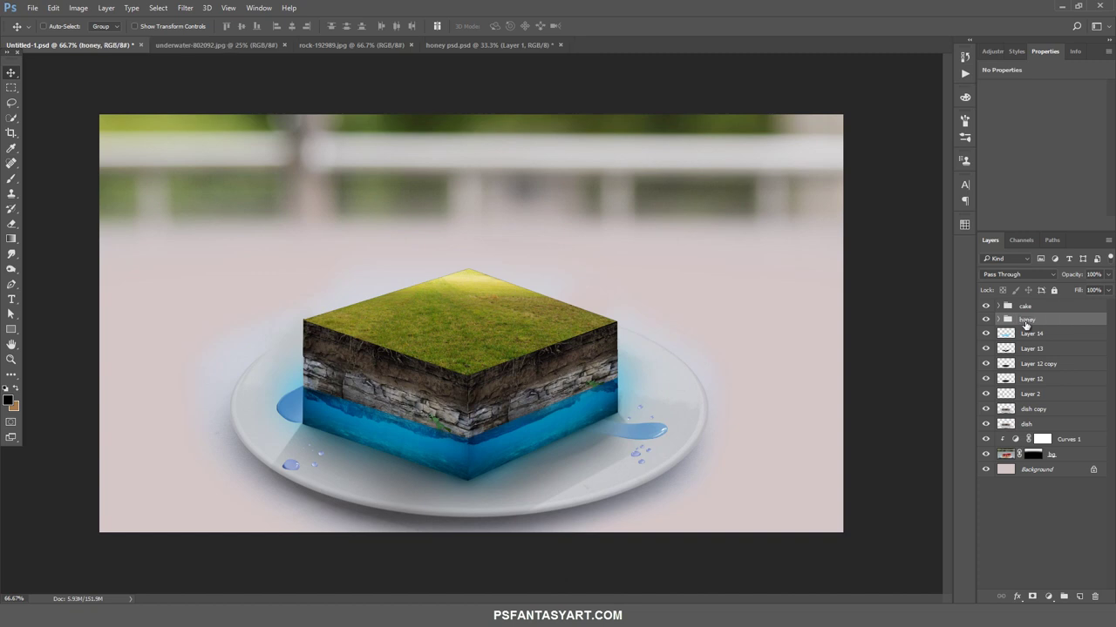
Open the chocolate cake photo cake-1091349.jpg
left_click(1026, 307)
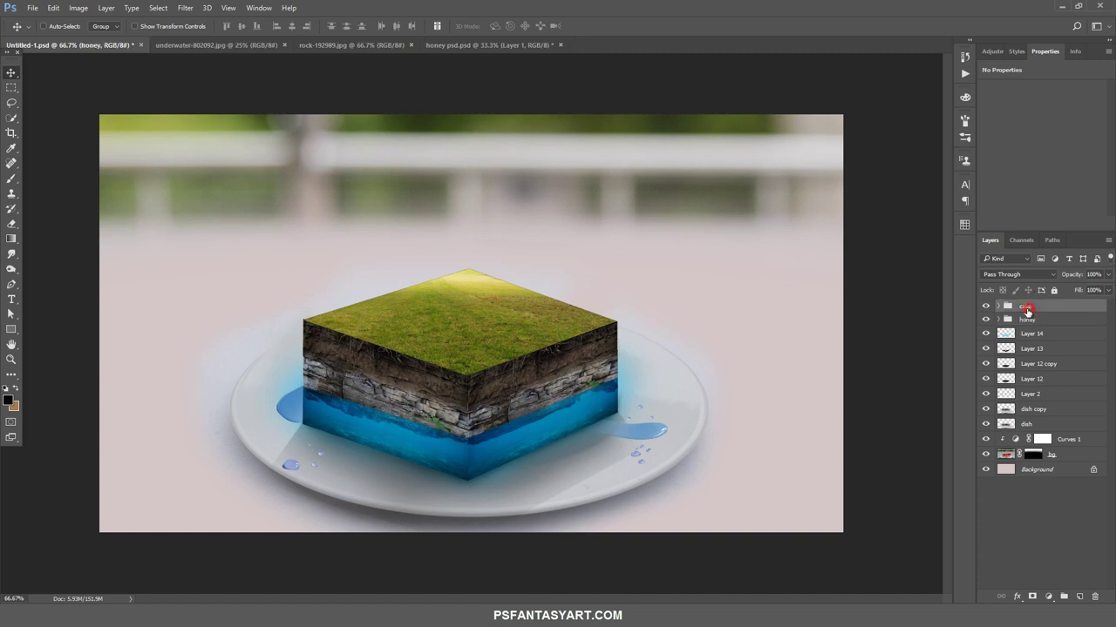
left_click(32, 8)
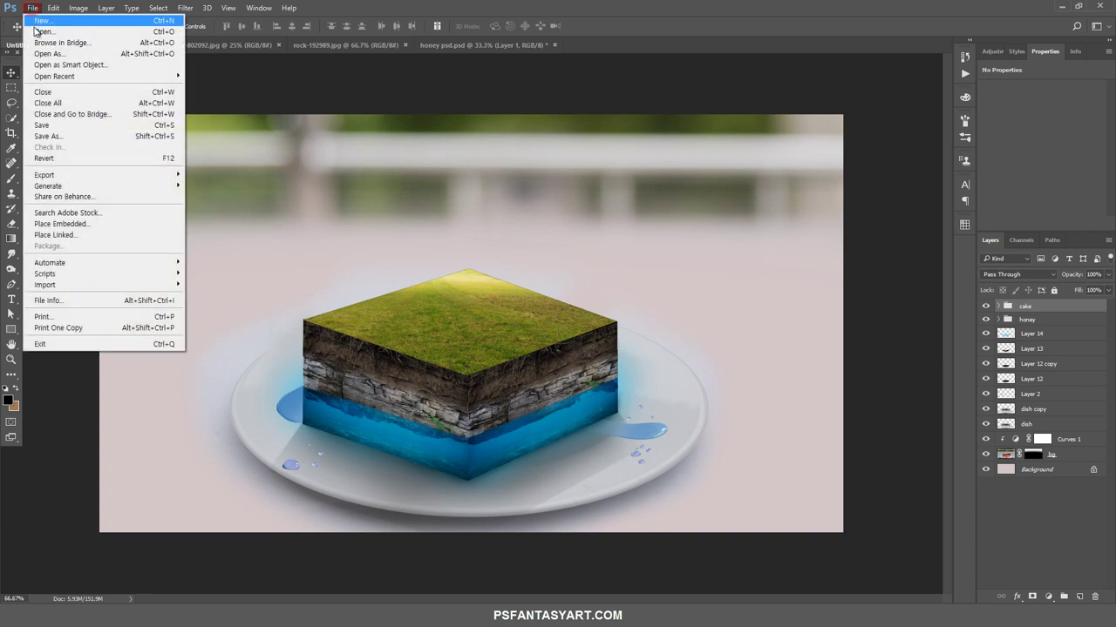
left_click(880, 504)
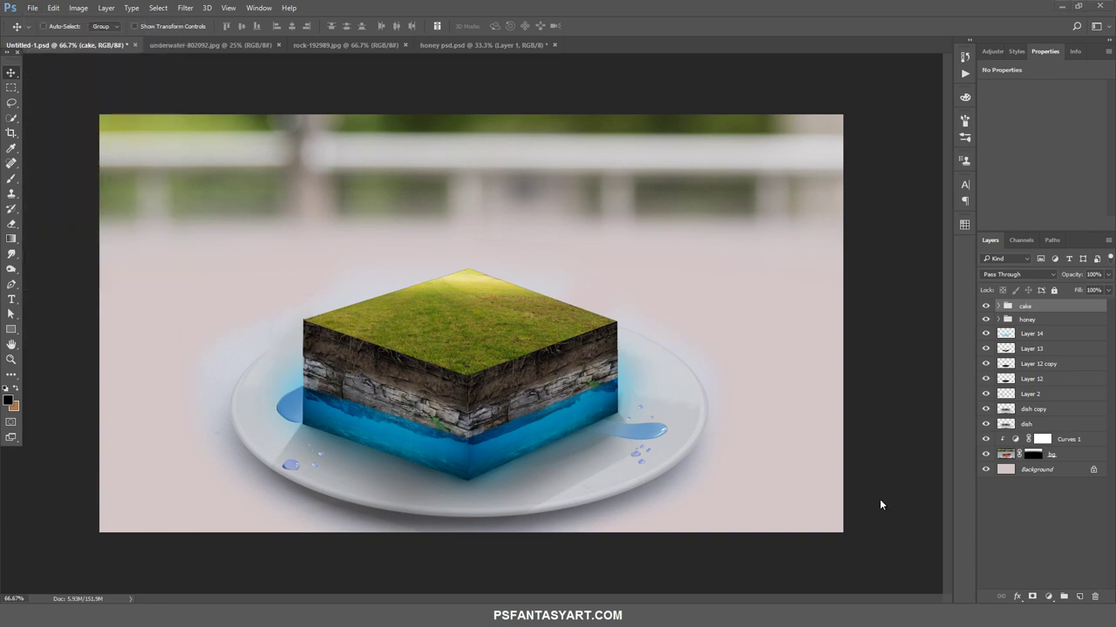
left_click(1025, 308)
left_click(31, 9)
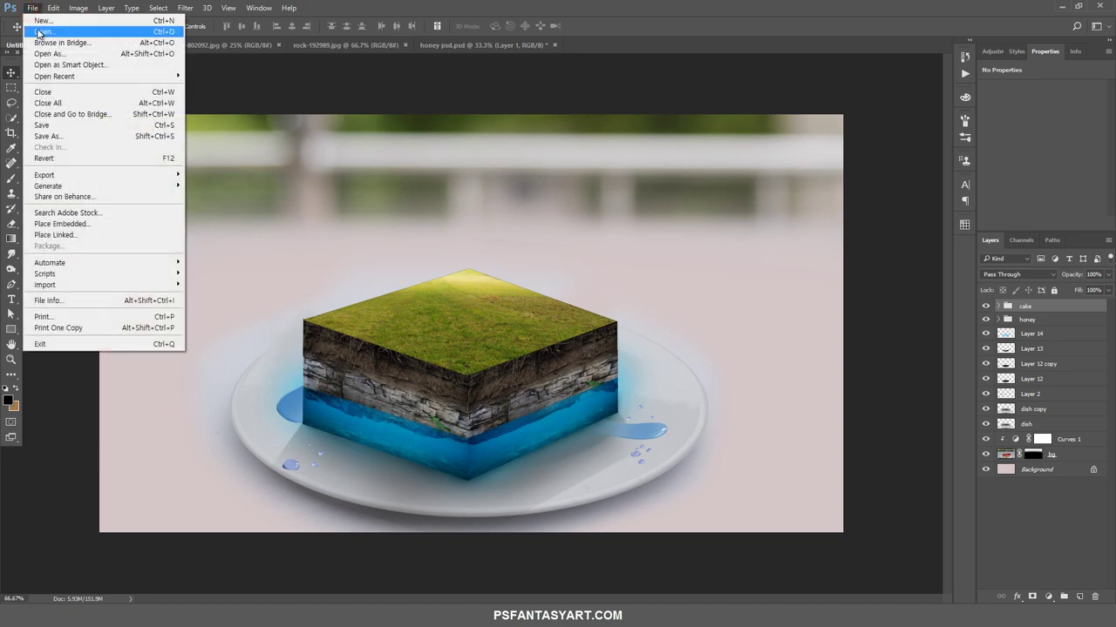
left_click(40, 33)
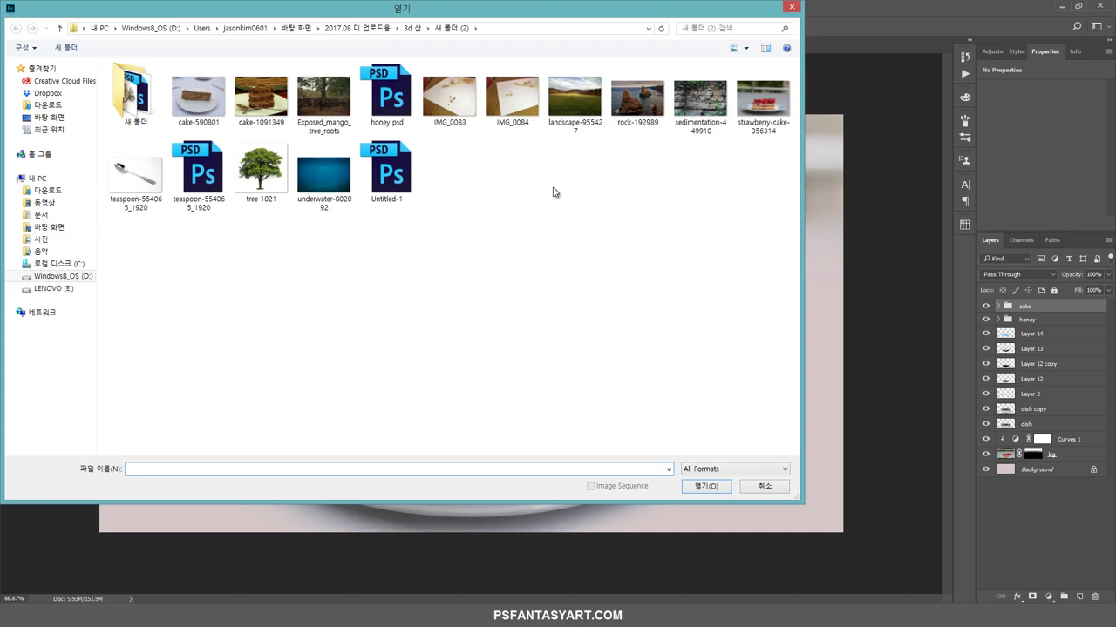
left_click(256, 105)
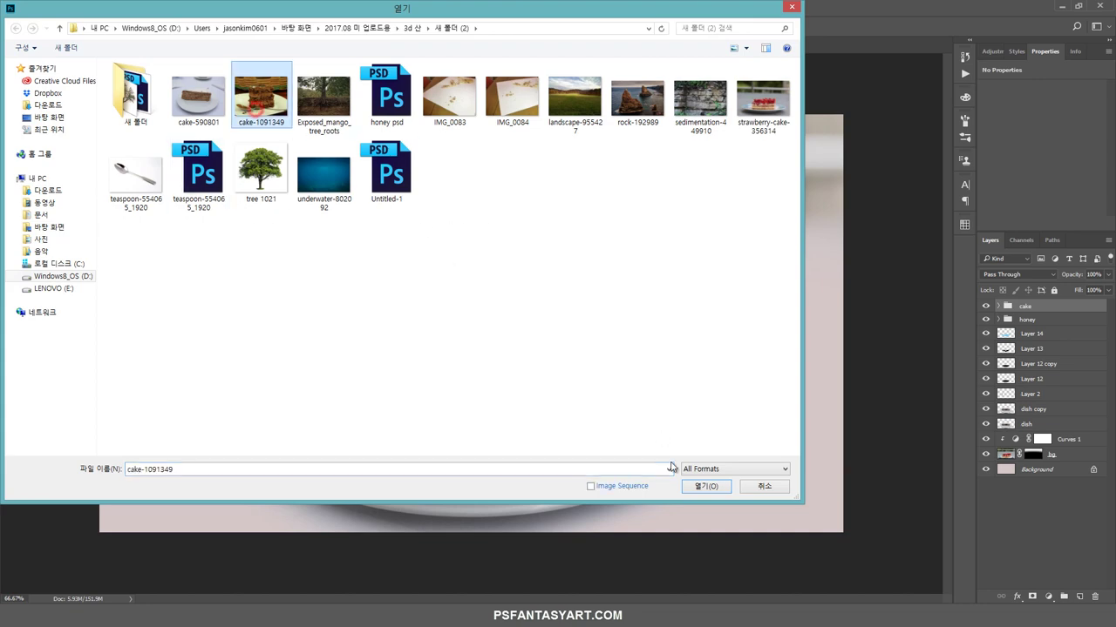
left_click(704, 487)
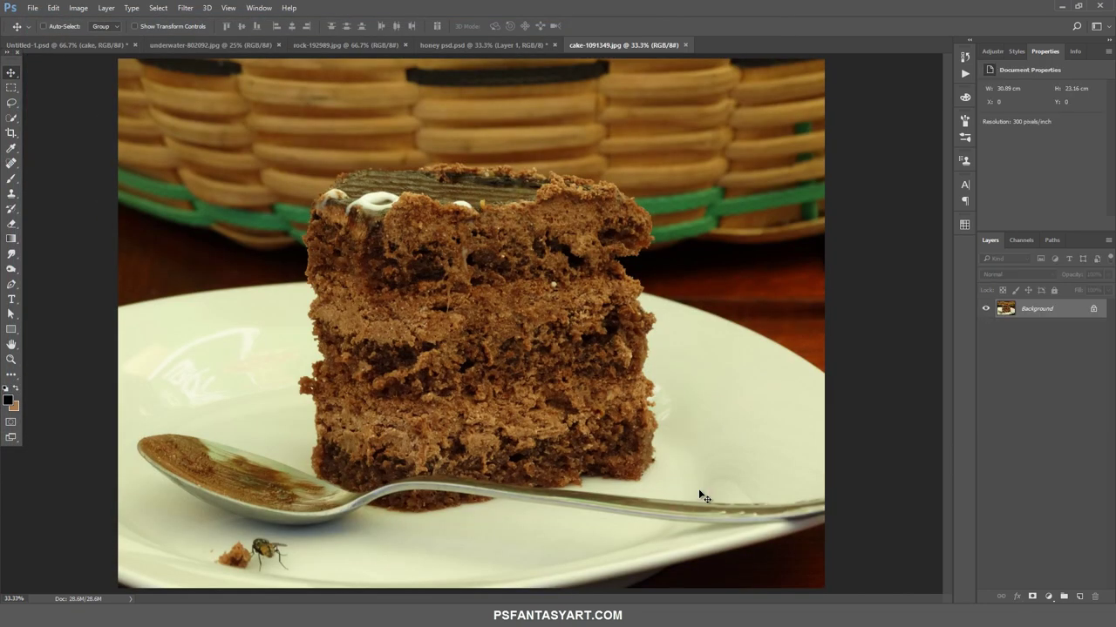
Quick-select the crumbly right edge of the cake slice and copy it
left_click(11, 118)
mouse_move(607, 208)
left_mouse_down()
mouse_move(631, 323)
mouse_move(629, 408)
mouse_move(626, 385)
left_mouse_up()
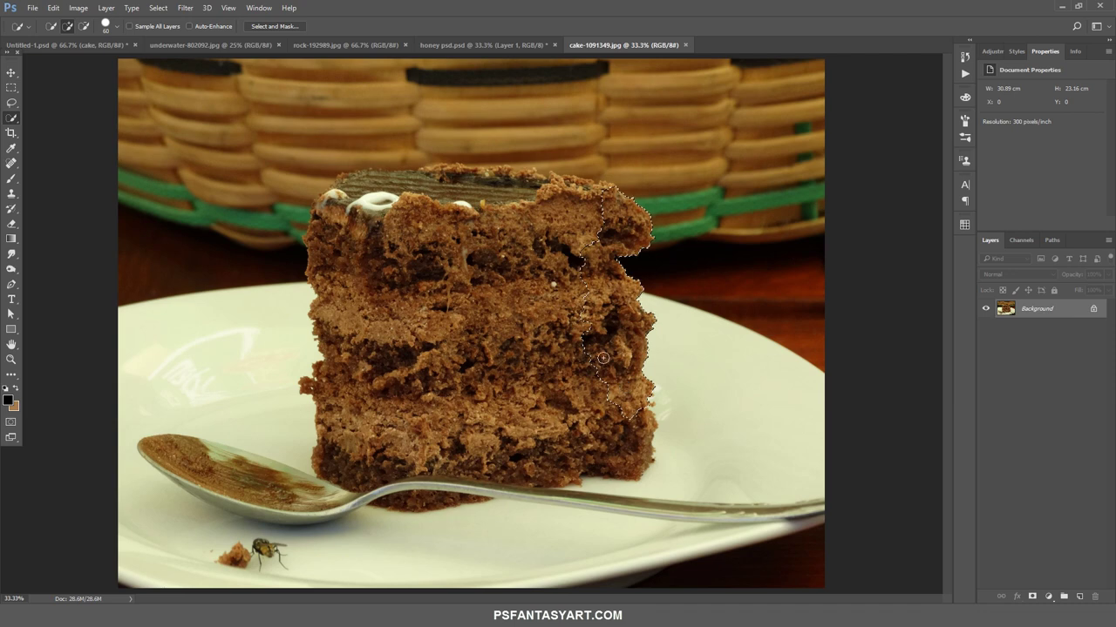
left_click(585, 333)
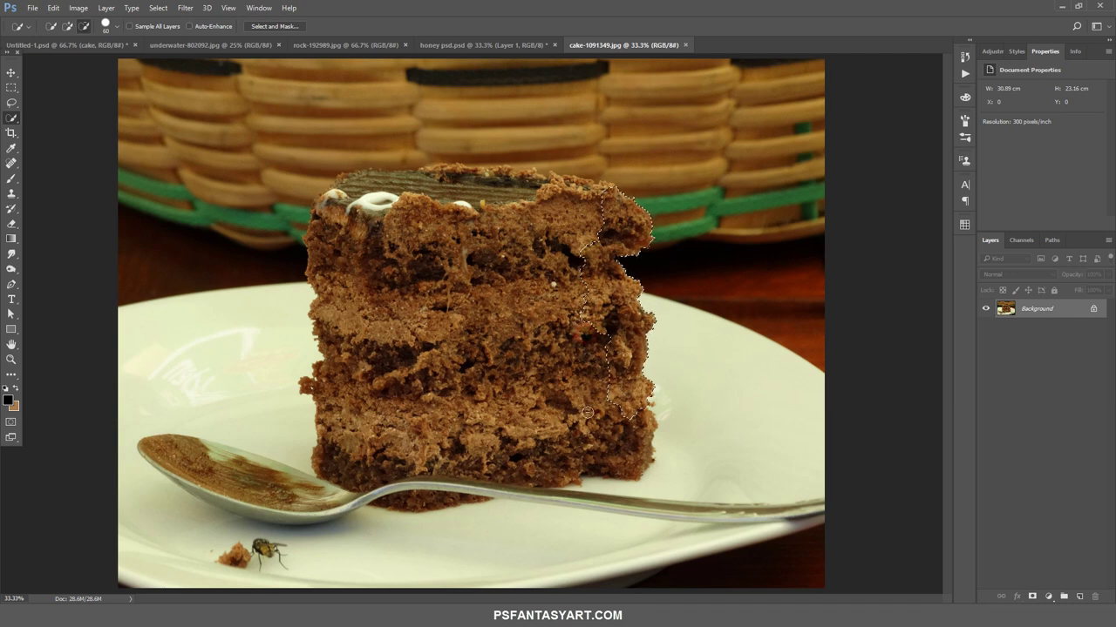
key("ctrl+c")
Paste the cake piece as Layer 20, shrunk to about 27%, along the cube's right edge
left_click(50, 41)
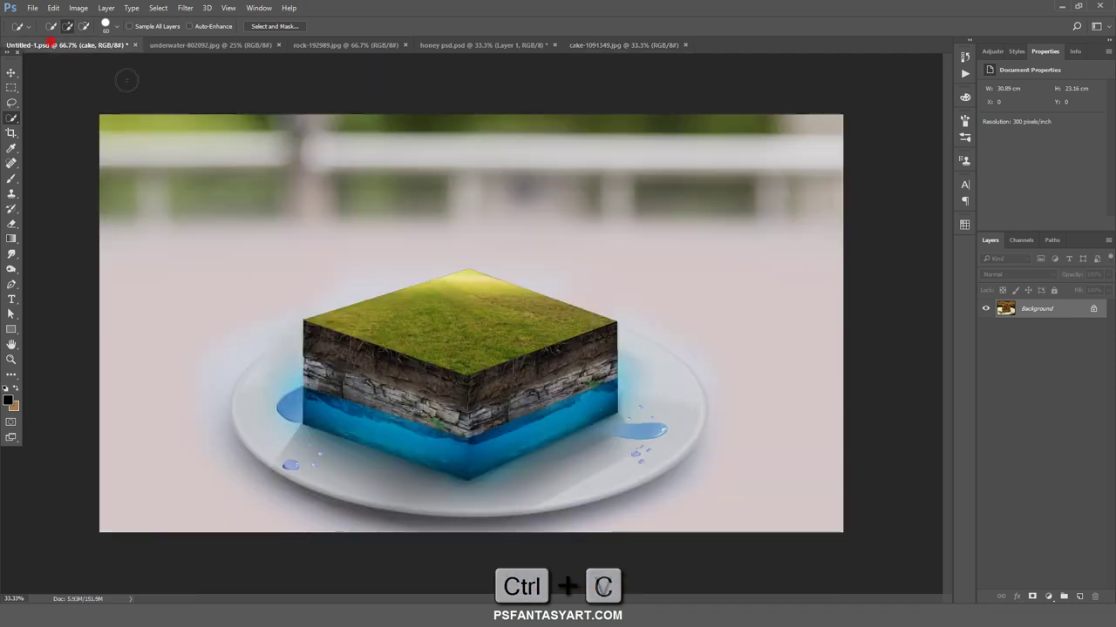
key("ctrl+v")
key("ctrl+t")
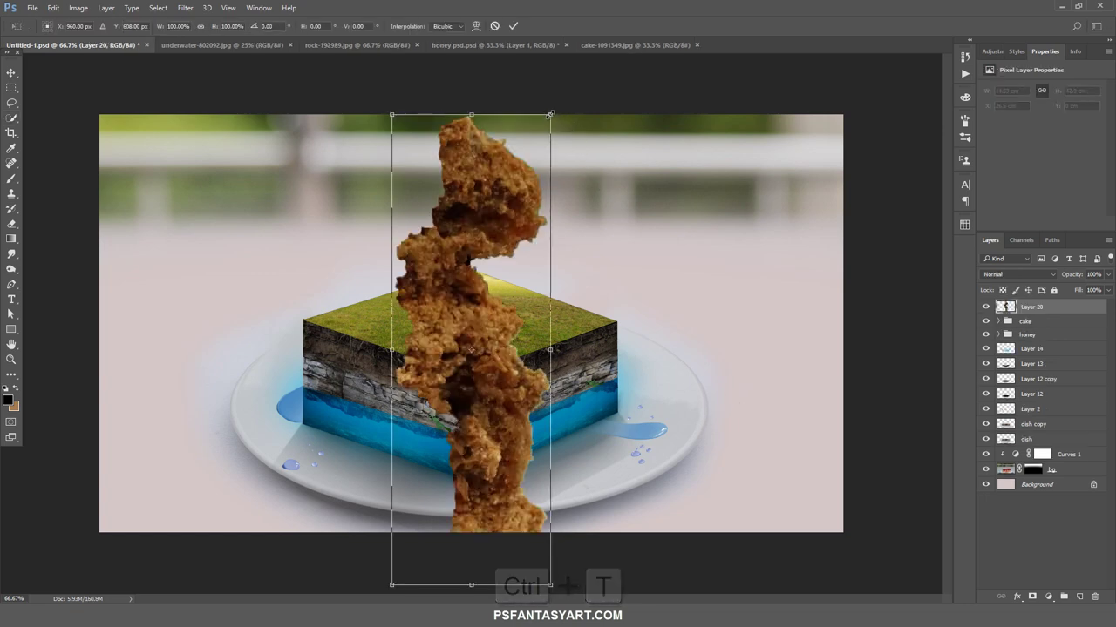
mouse_move(550, 113)
left_mouse_down()
mouse_move(494, 285)
mouse_move(610, 317)
left_mouse_up()
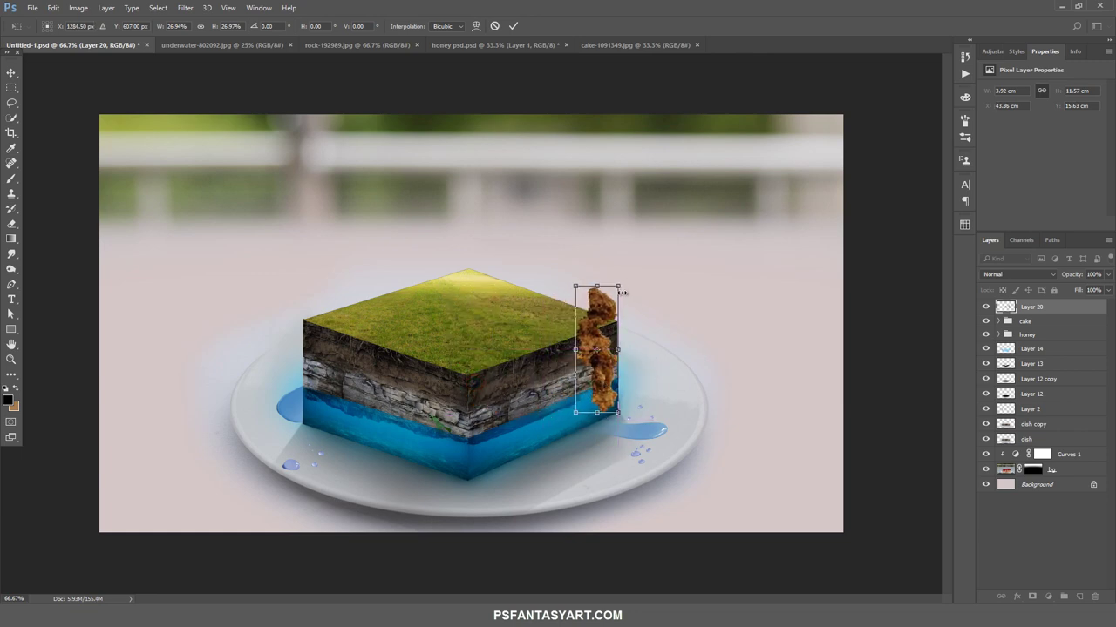
left_click_drag(619, 287, 621, 310)
left_click_drag(609, 358, 623, 377)
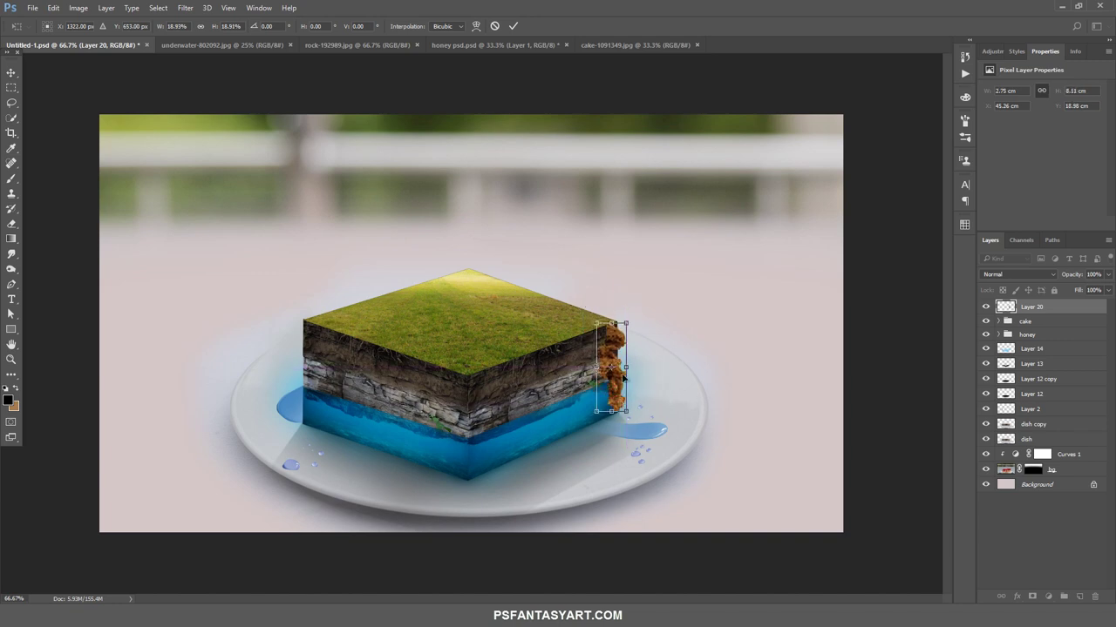
left_click_drag(628, 321, 625, 313)
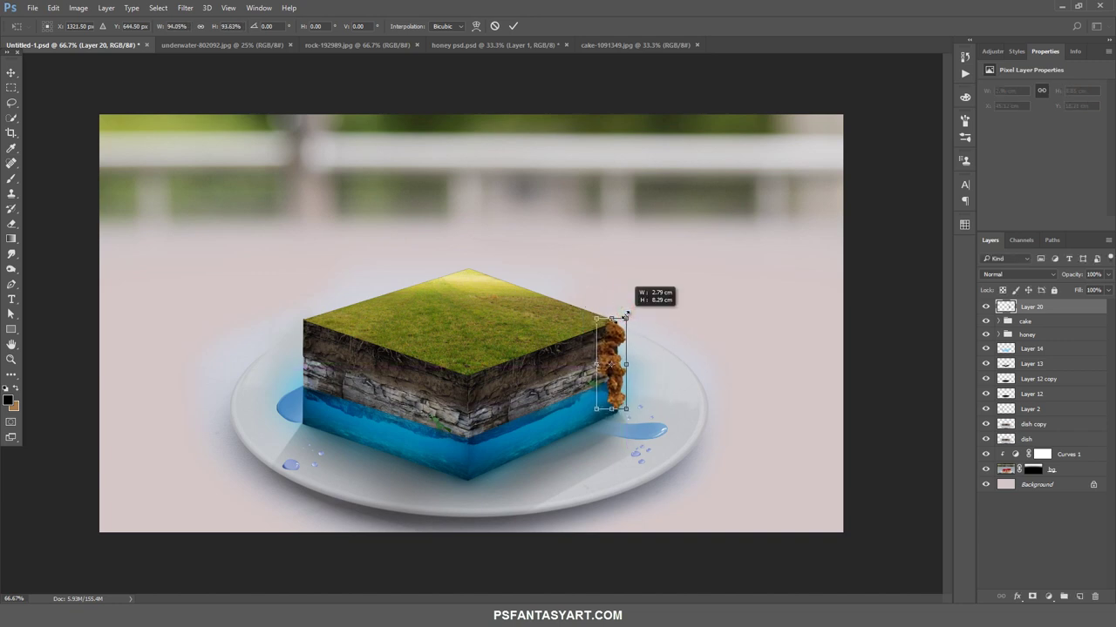
left_click(513, 25)
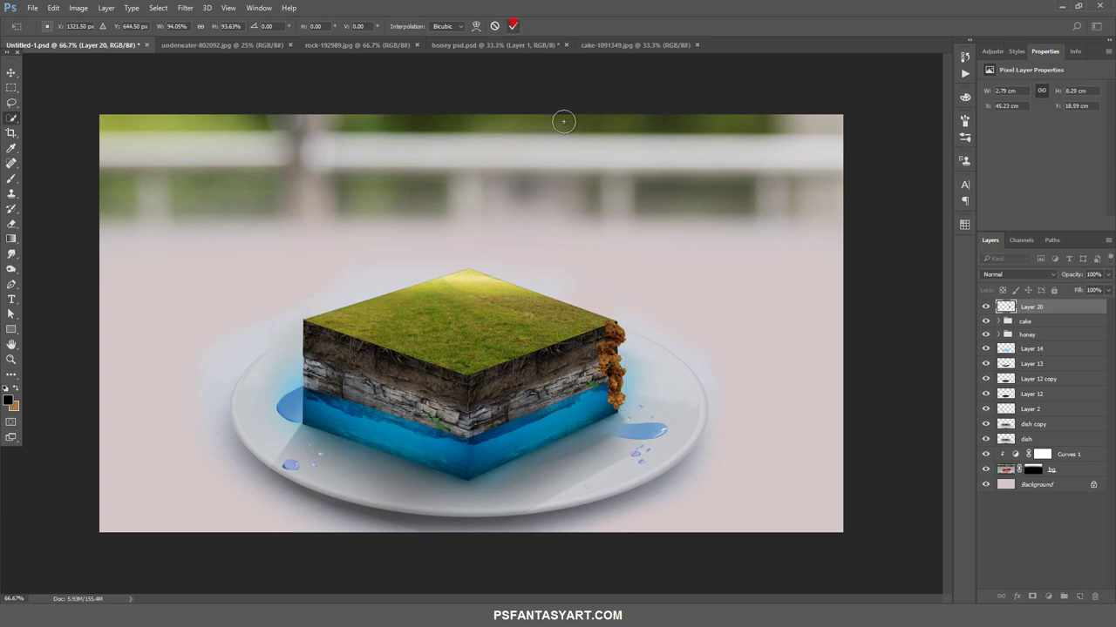
Stretch the crumb piece slightly taller downward
key("w")
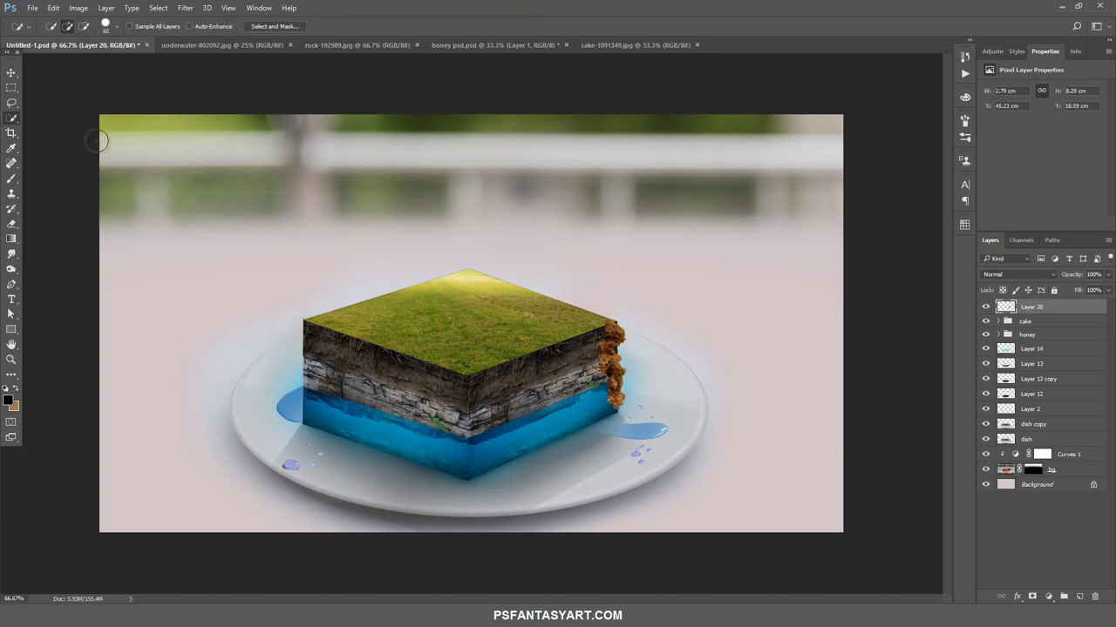
left_click(11, 73)
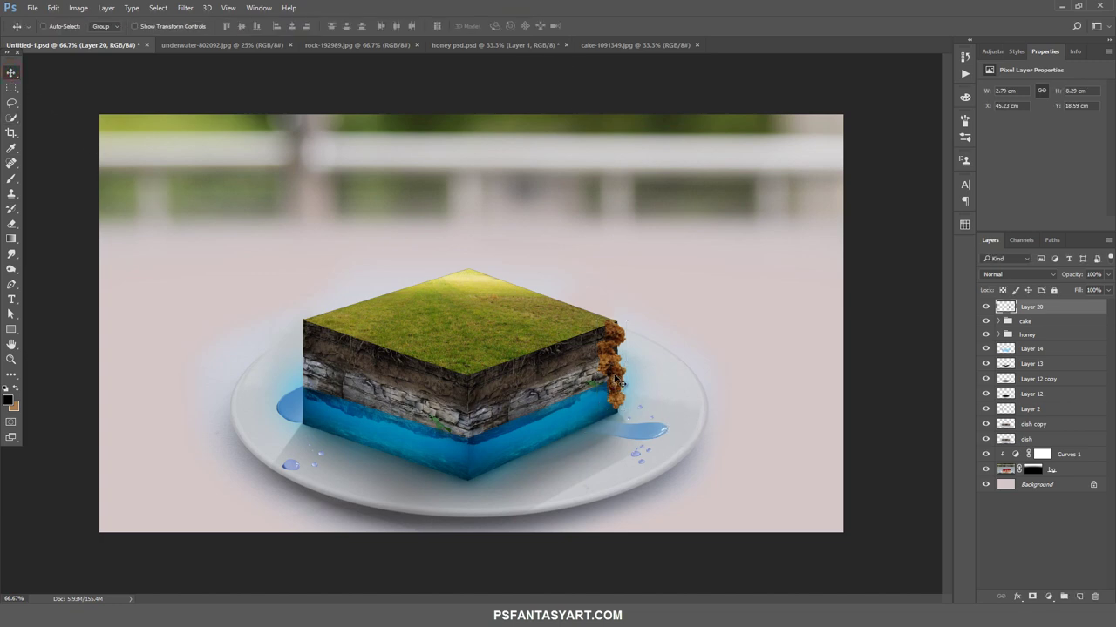
key("ctrl+t")
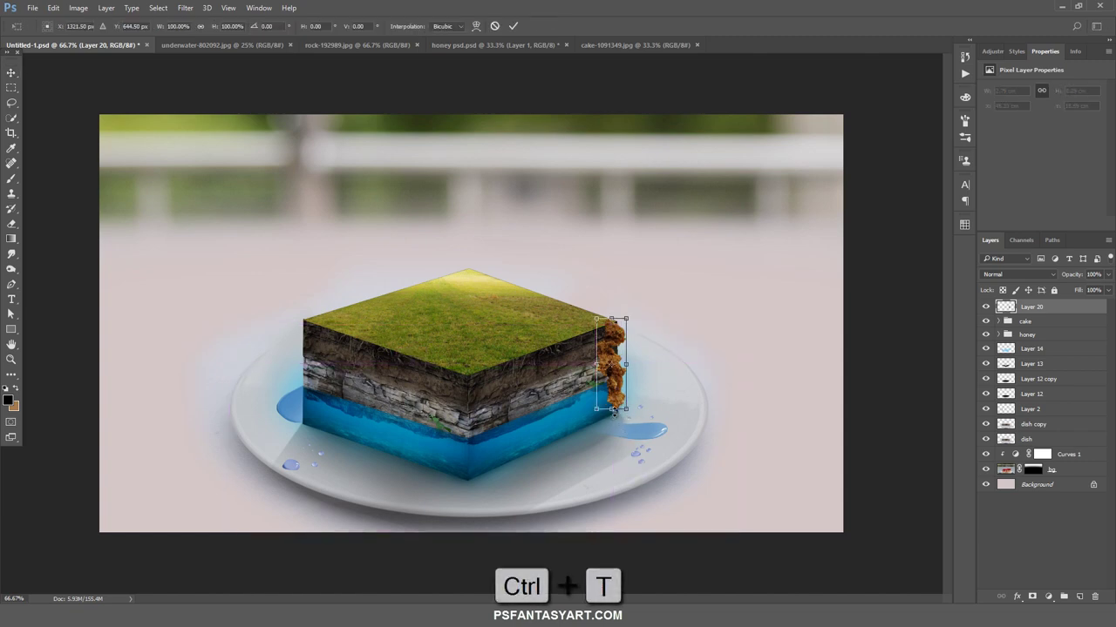
left_click_drag(613, 409, 613, 414)
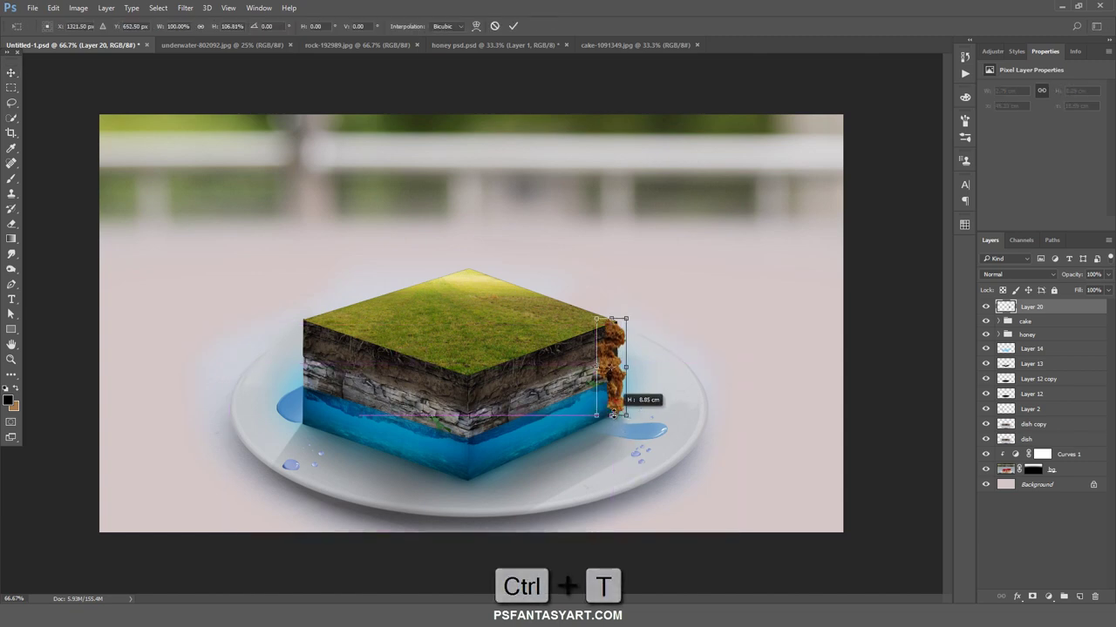
left_click(513, 26)
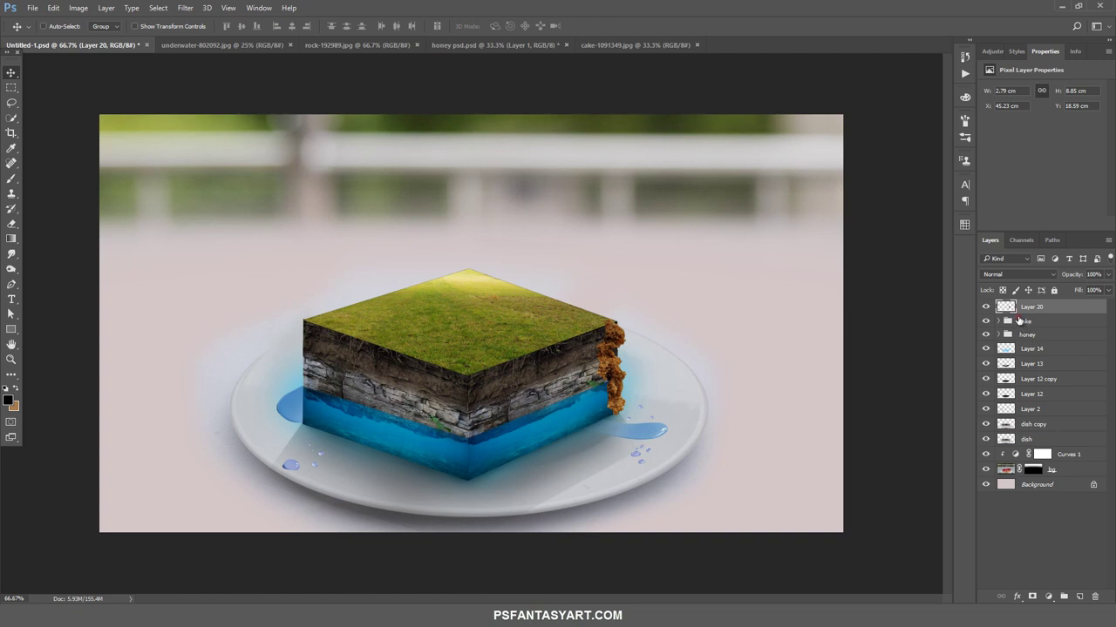
Add a layer mask to the cake group and brush away part of its honey edge
left_click(1018, 321)
left_click(1032, 596)
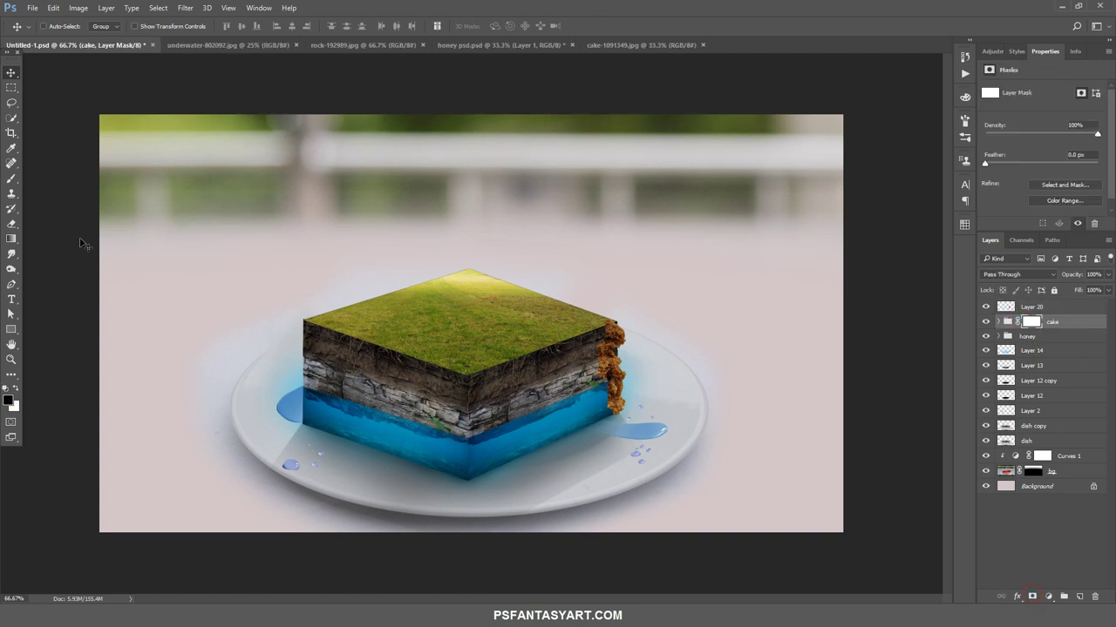
left_click(11, 179)
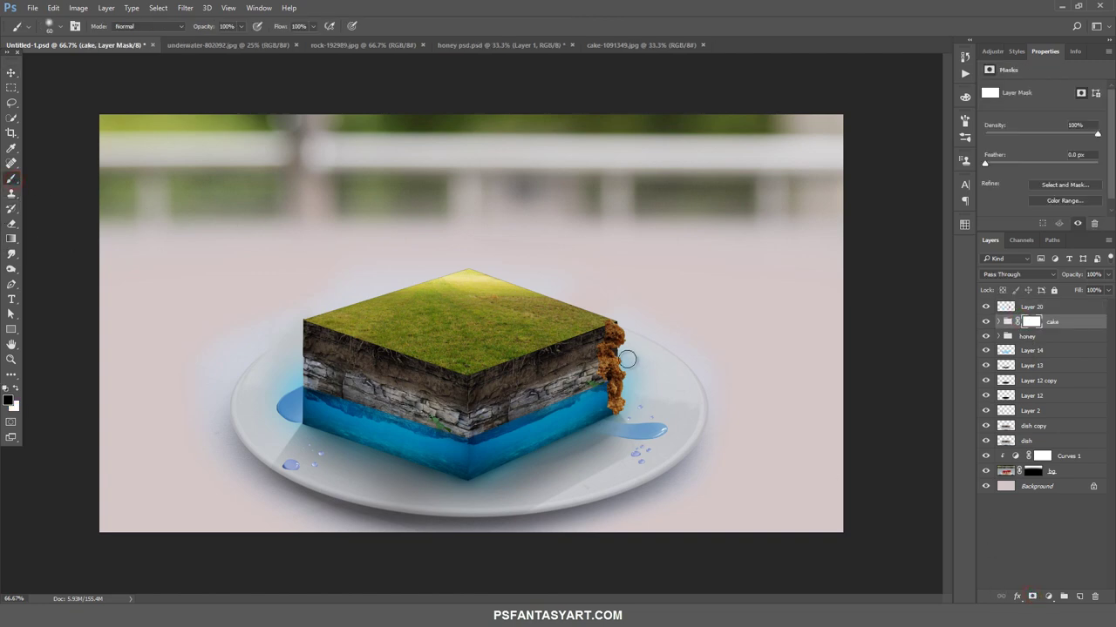
left_click_drag(621, 352, 633, 349)
right_click(683, 283)
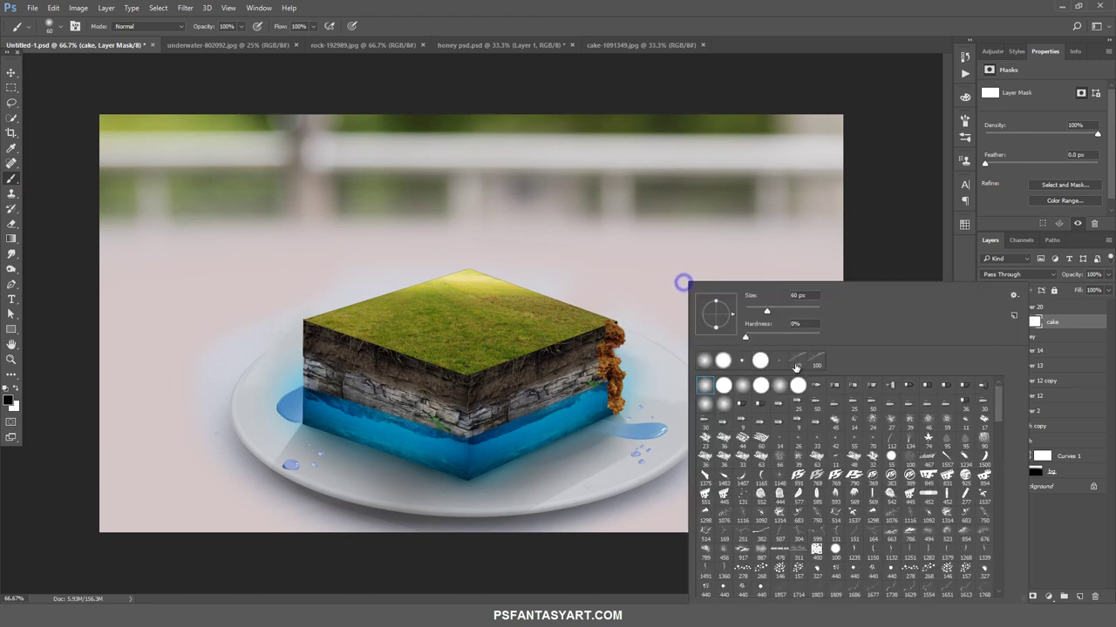
left_click(798, 389)
left_click_drag(625, 326, 634, 333)
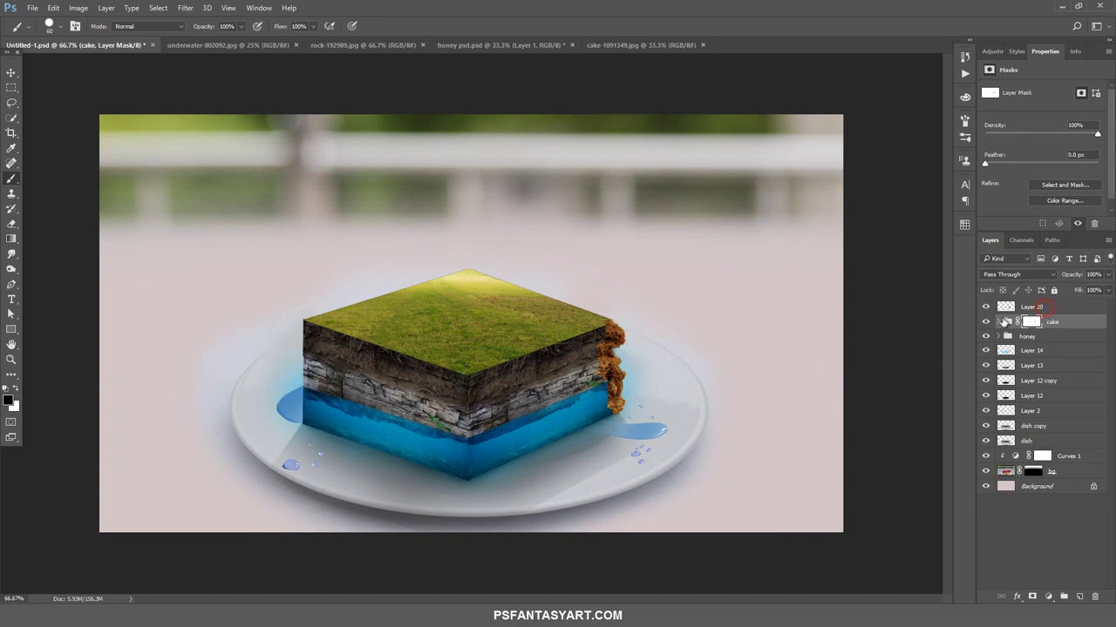
left_click(1032, 307)
left_click(619, 45)
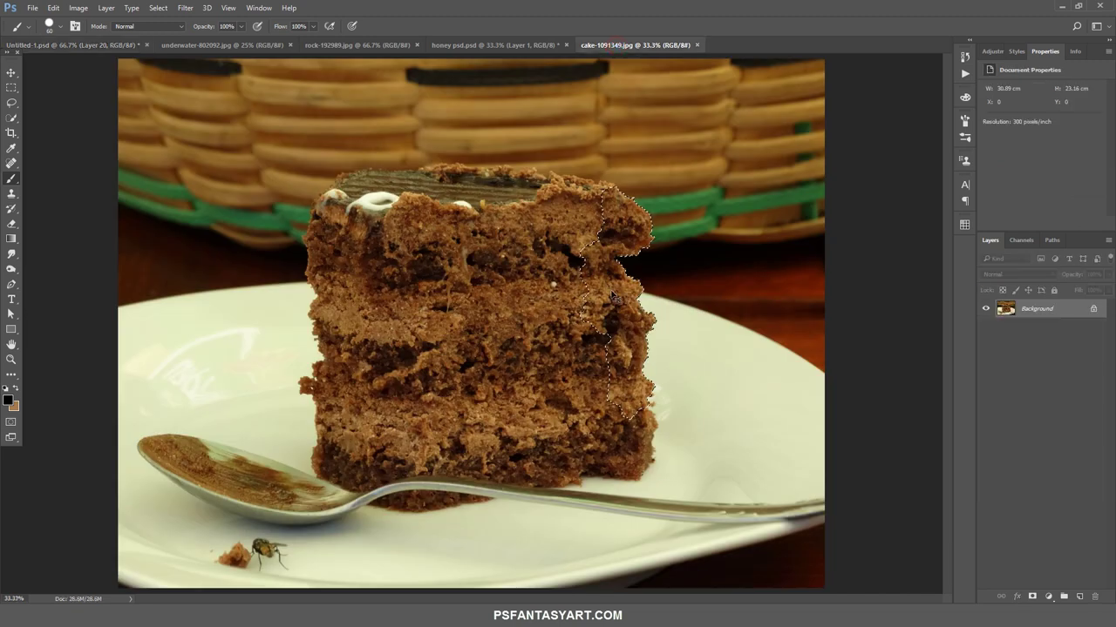
Deselect, quick-select a chunk of the cake's middle layer, and copy it
key("ctrl+d")
left_click(12, 117)
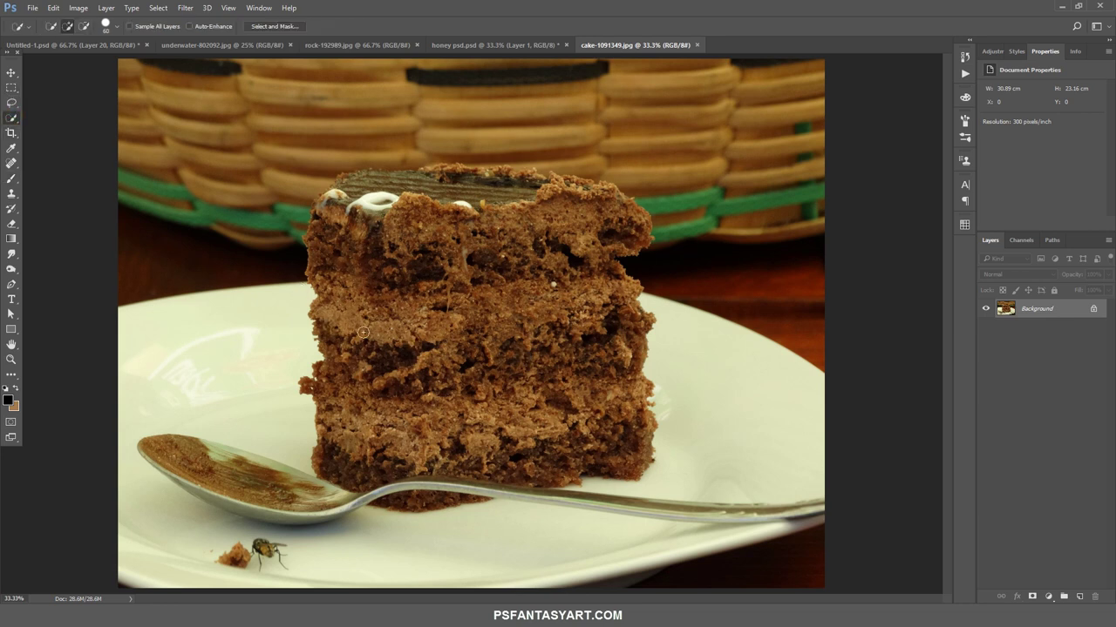
mouse_move(369, 300)
left_mouse_down()
mouse_move(388, 380)
mouse_move(403, 319)
left_mouse_up()
key("ctrl+c")
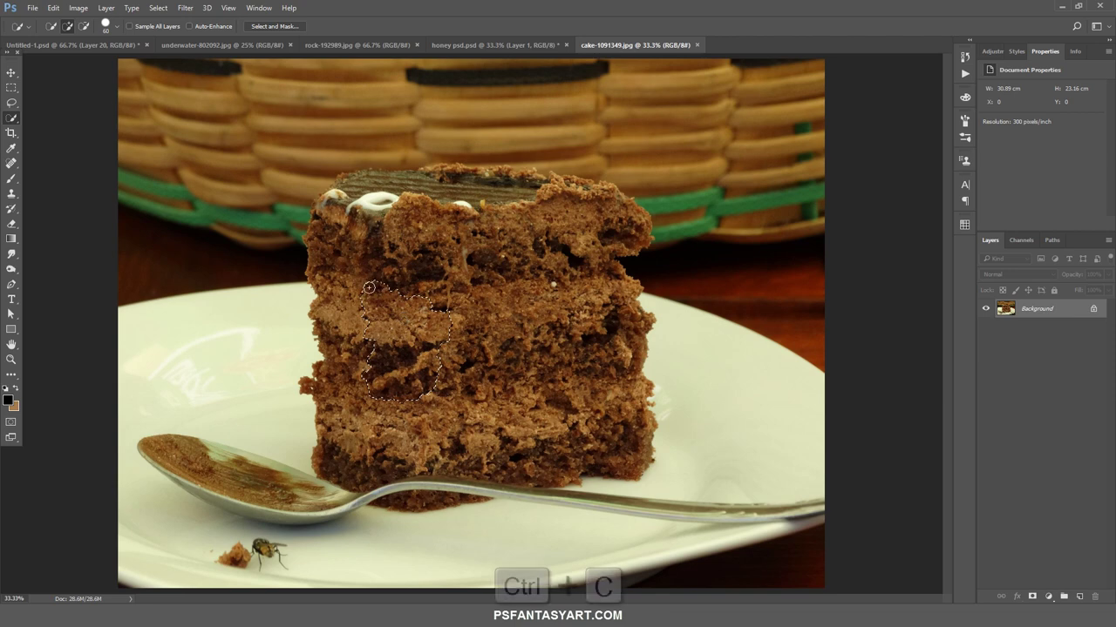
Paste the chunk as Layer 21, scaled to about 29%, on the cube's right corner
left_click(46, 42)
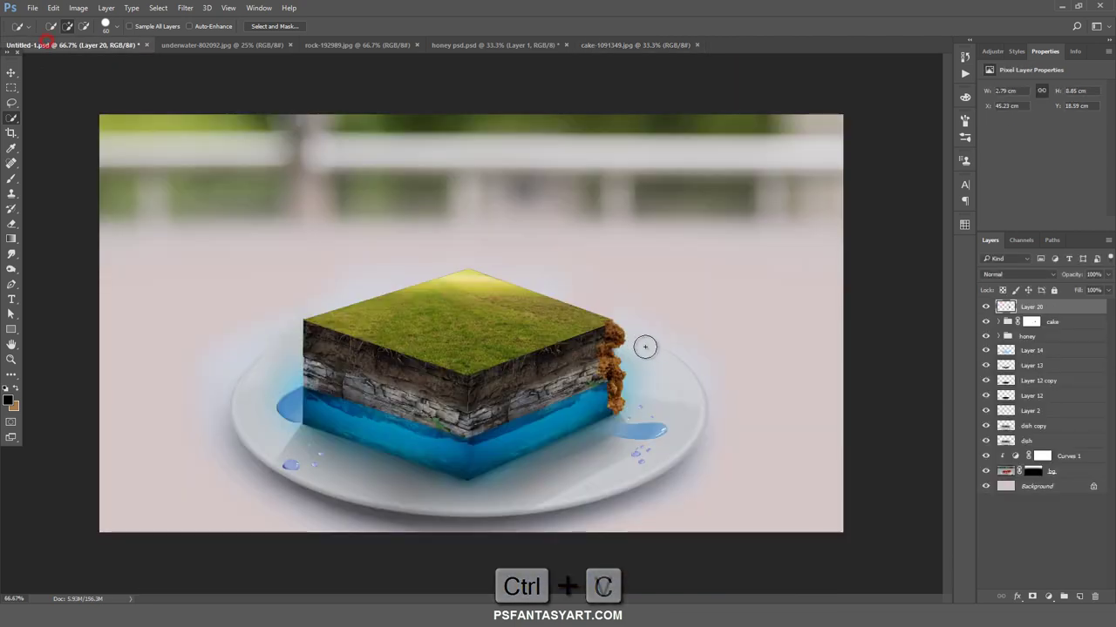
key("ctrl+v")
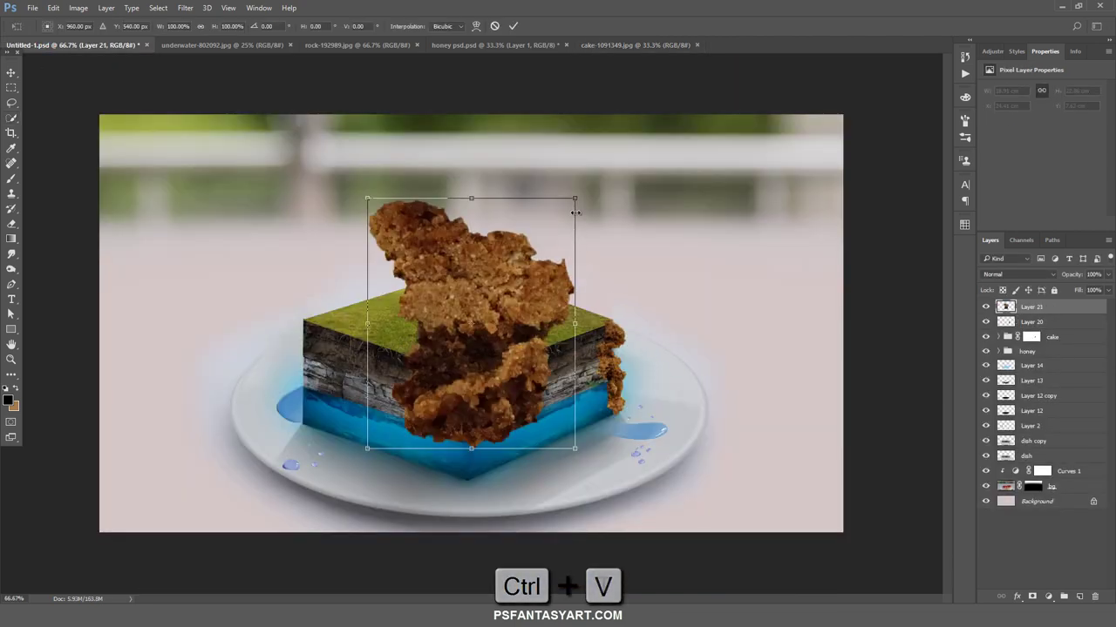
left_click_drag(575, 198, 541, 310)
left_click_drag(491, 346, 599, 359)
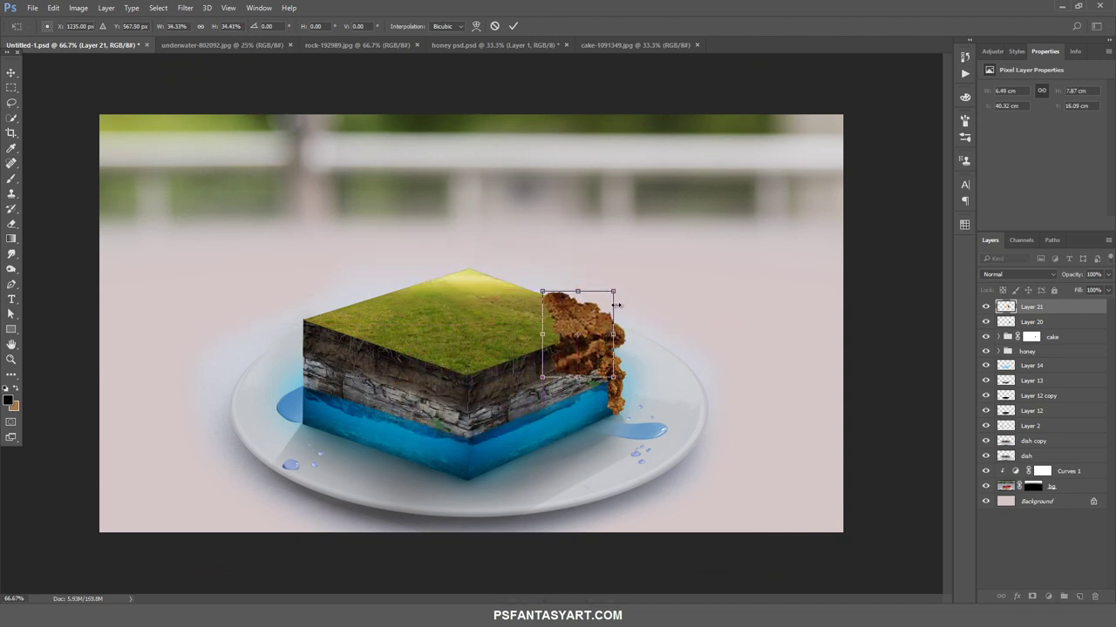
left_click_drag(613, 291, 607, 298)
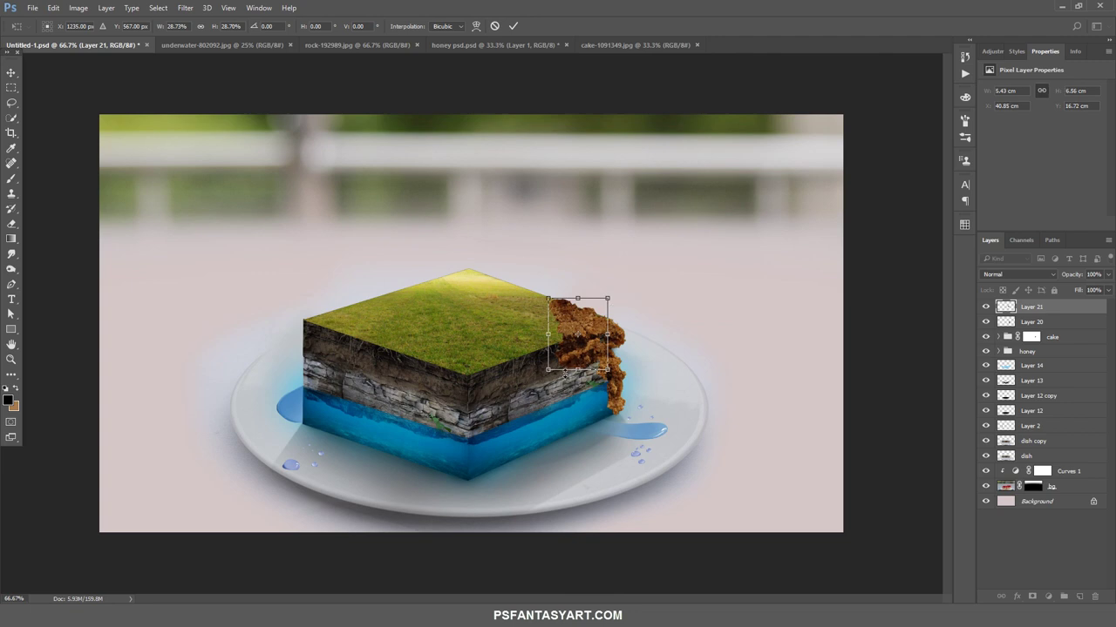
left_click(513, 25)
left_click(11, 73)
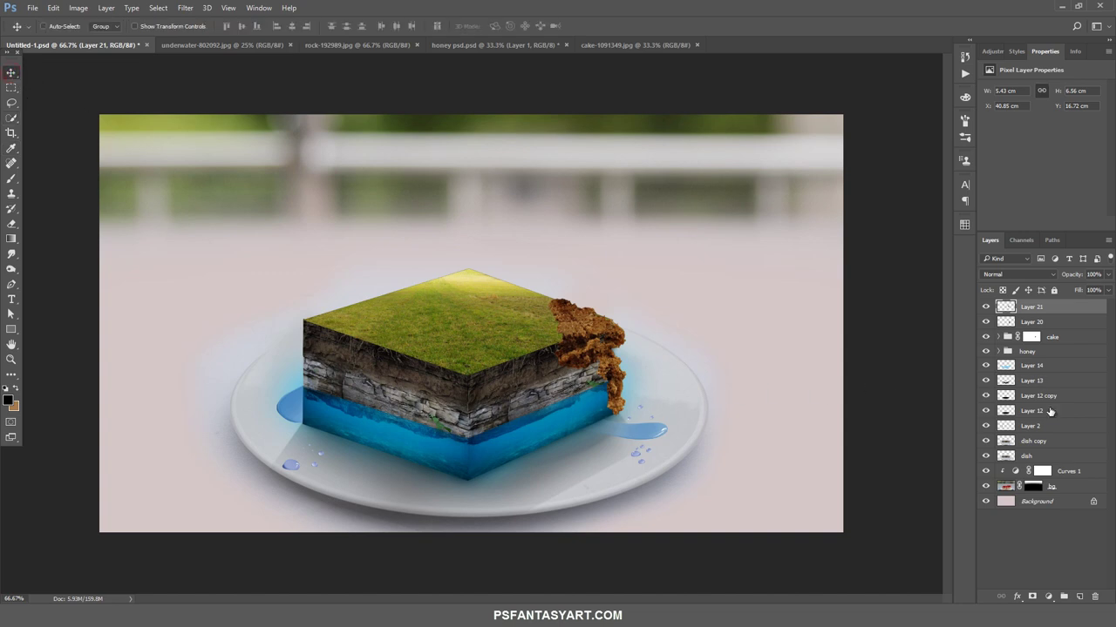
Add a Brightness/Contrast layer clipped to Layer 21 with Brightness -39 and Contrast 30
left_click(1047, 596)
left_click(1028, 389)
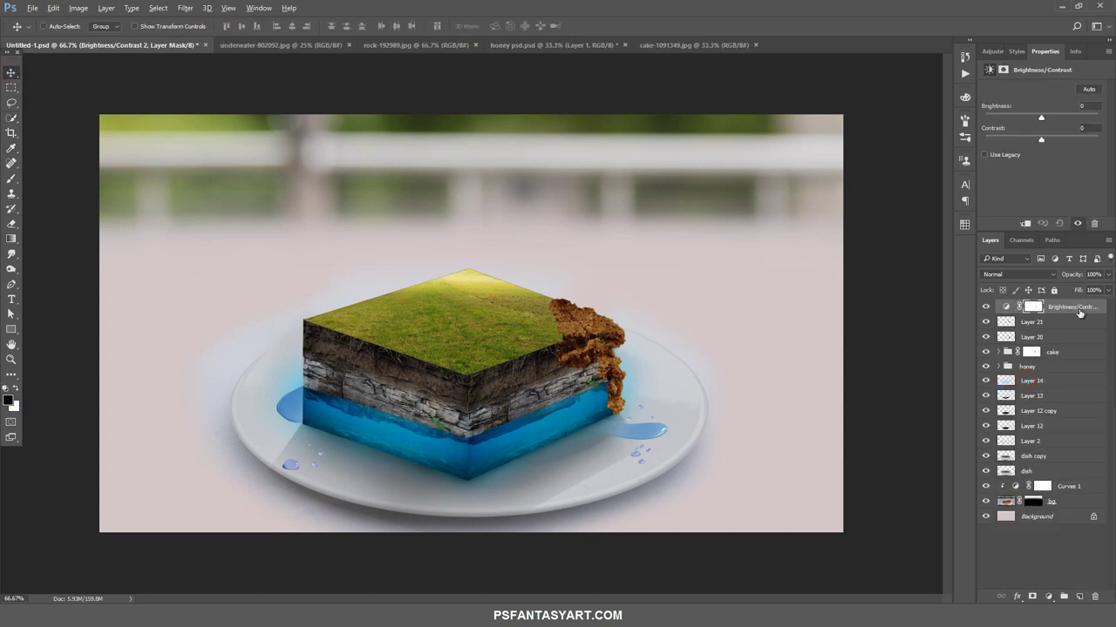
left_click(1081, 312, "alt")
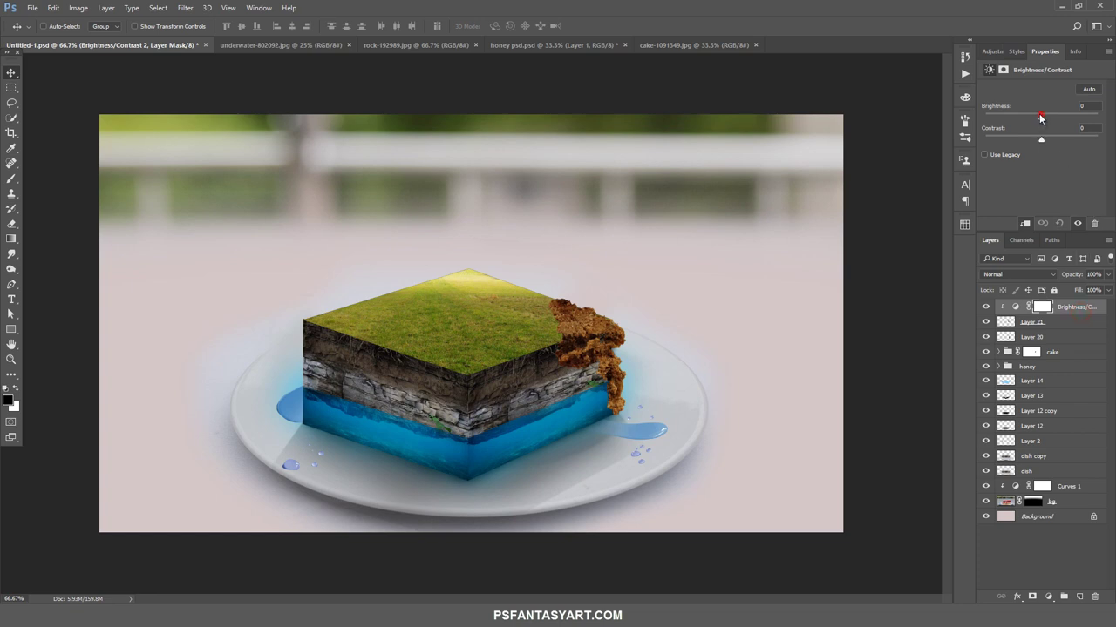
mouse_move(1040, 116)
left_mouse_down()
mouse_move(1028, 119)
mouse_move(1050, 141)
left_mouse_up()
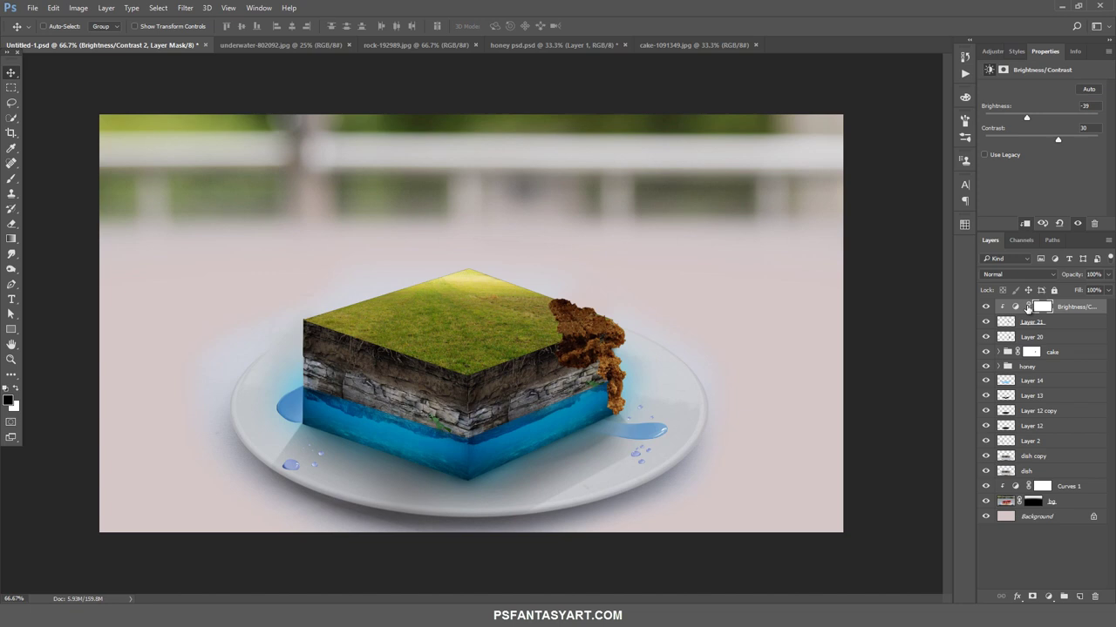
left_click(1029, 352)
left_click(12, 179)
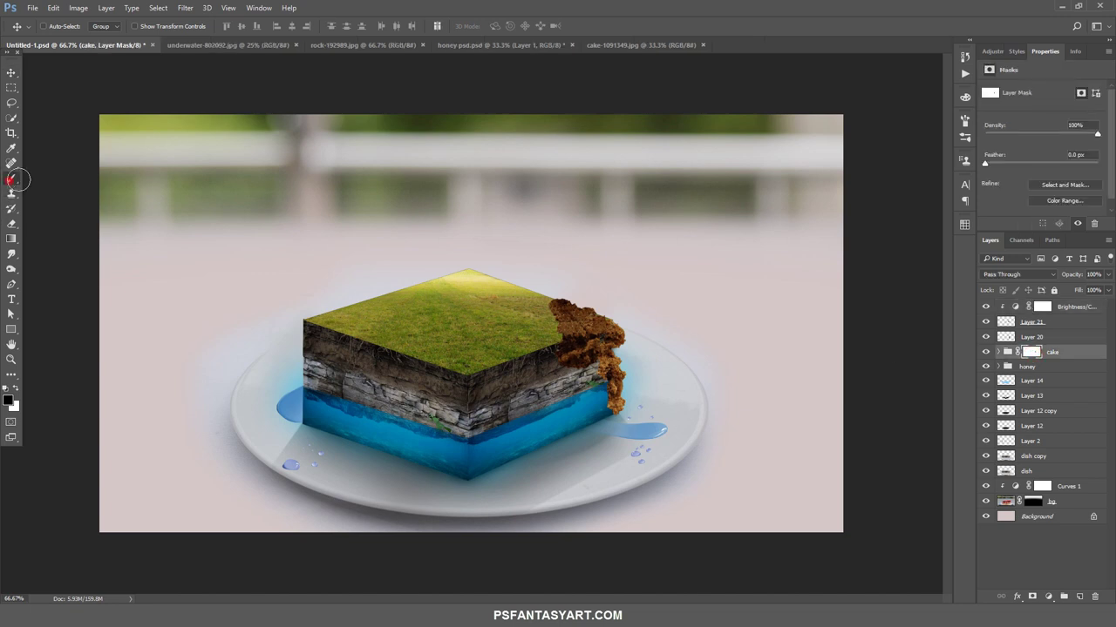
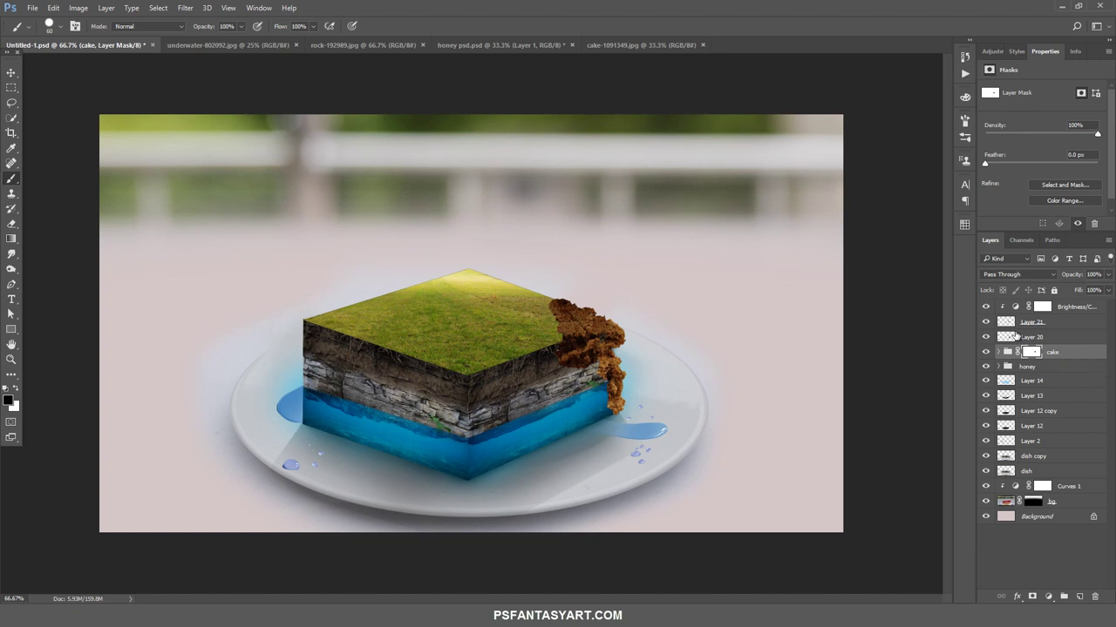
On Layer 21, select and delete the brown spot over the soil edge, then zoom back out
left_click(1031, 321)
left_click(11, 119)
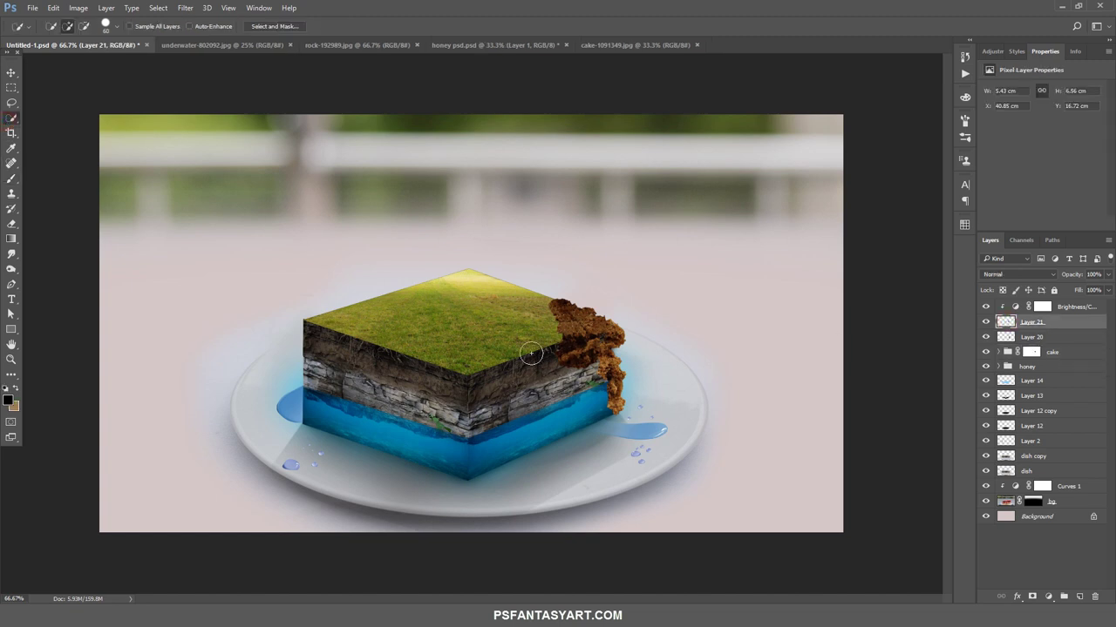
scroll(566, 363, "up", 2)
mouse_move(560, 350)
left_mouse_down()
mouse_move(571, 353)
mouse_move(524, 336)
mouse_move(561, 364)
left_mouse_up()
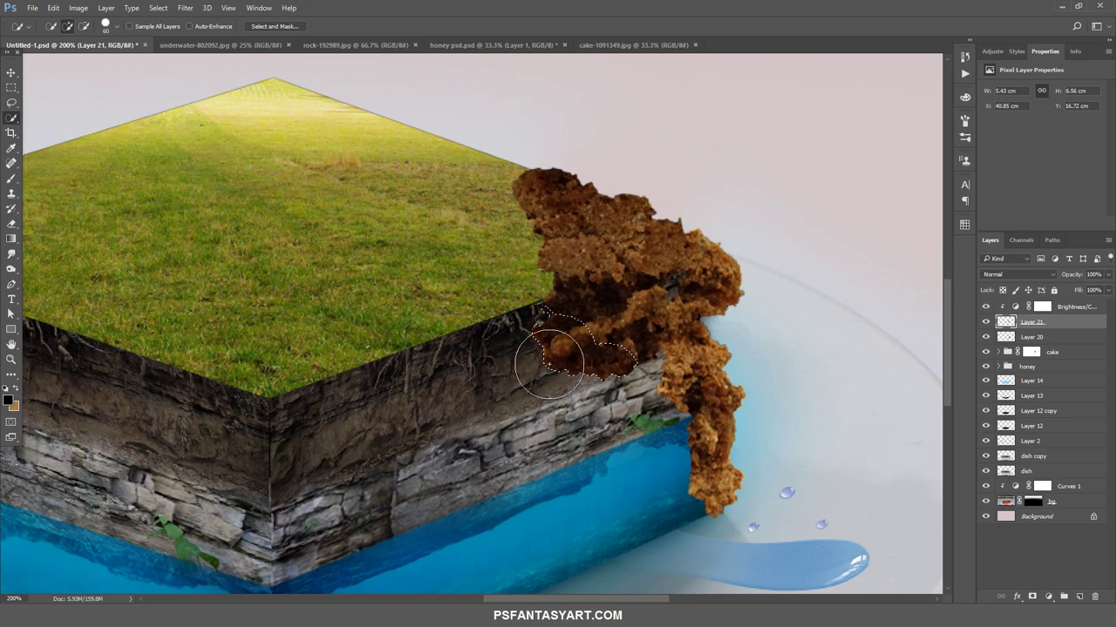
key("bracketleft")
key("bracketleft")
key("bracketleft")
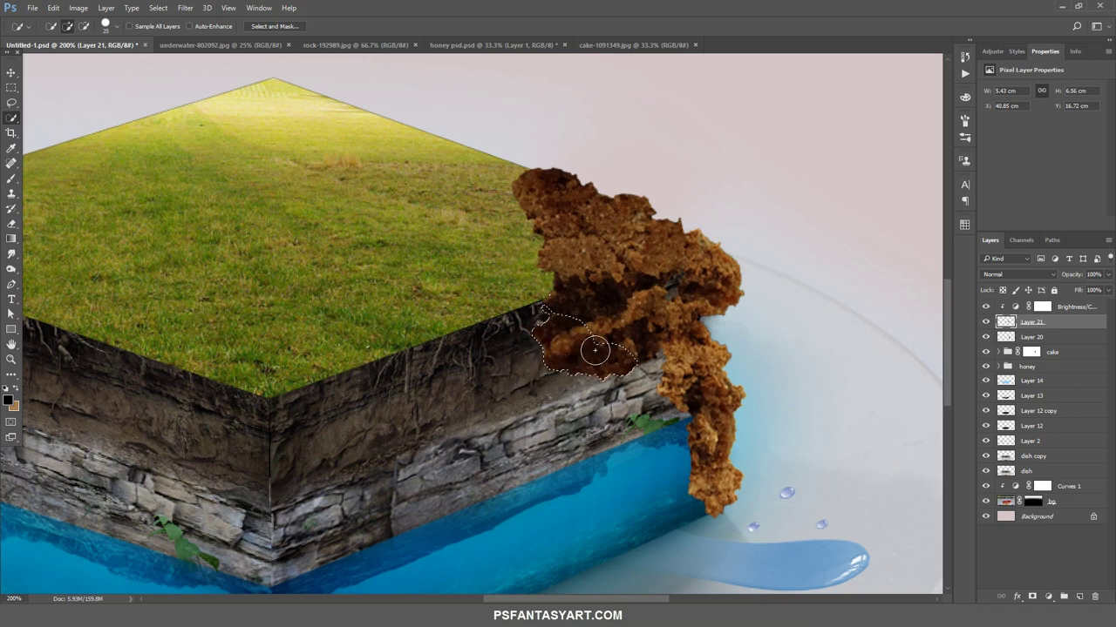
left_click_drag(598, 348, 645, 370)
key("Delete")
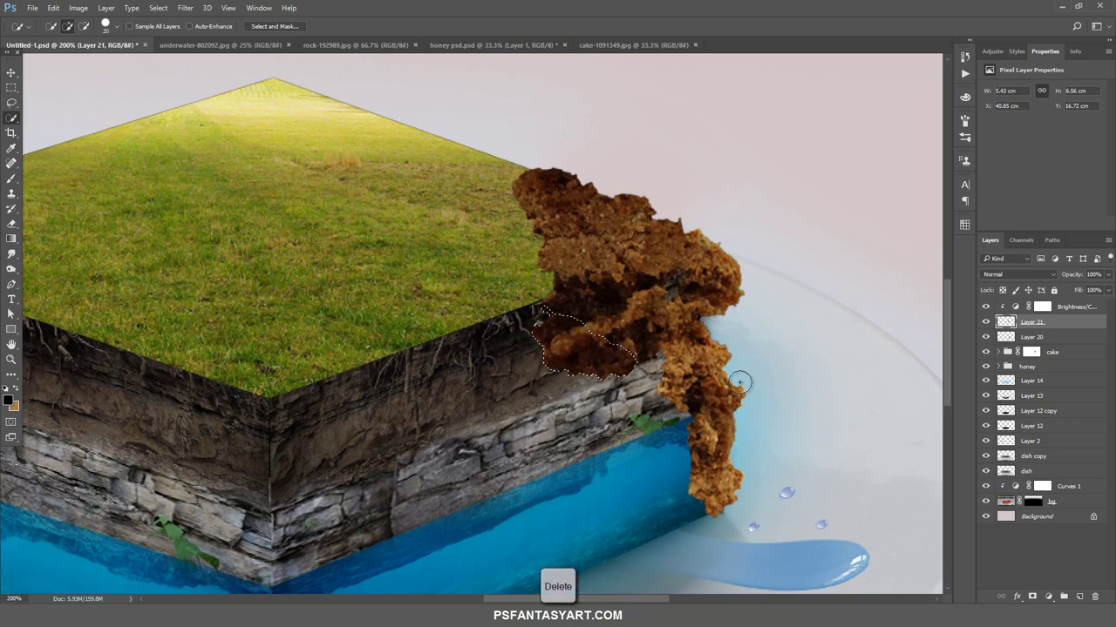
key("ctrl+d")
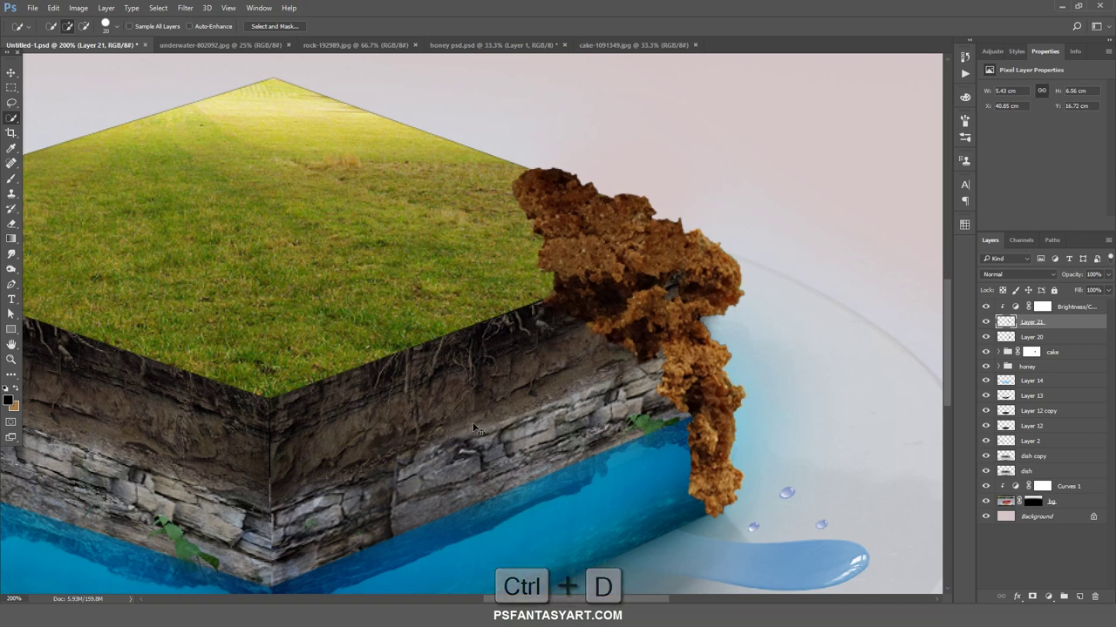
left_click(10, 360)
left_click(412, 299, "alt")
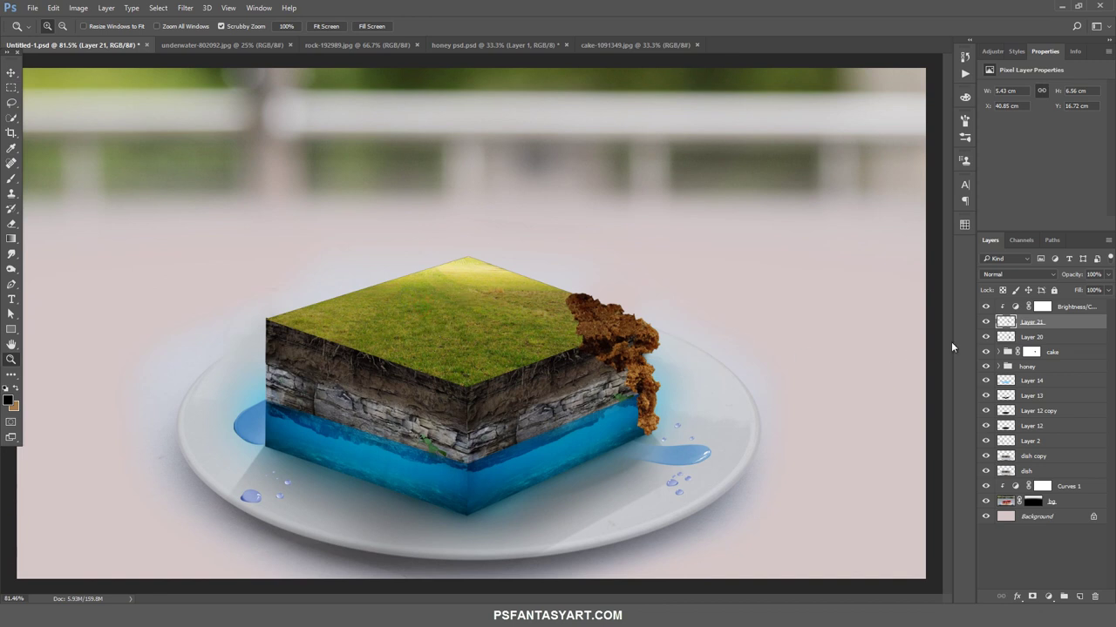
Group Layers 20 and 21 as 'bread' and close the cake-1091349.jpg and honey documents
left_click(1048, 338, "shift")
key("ctrl+g")
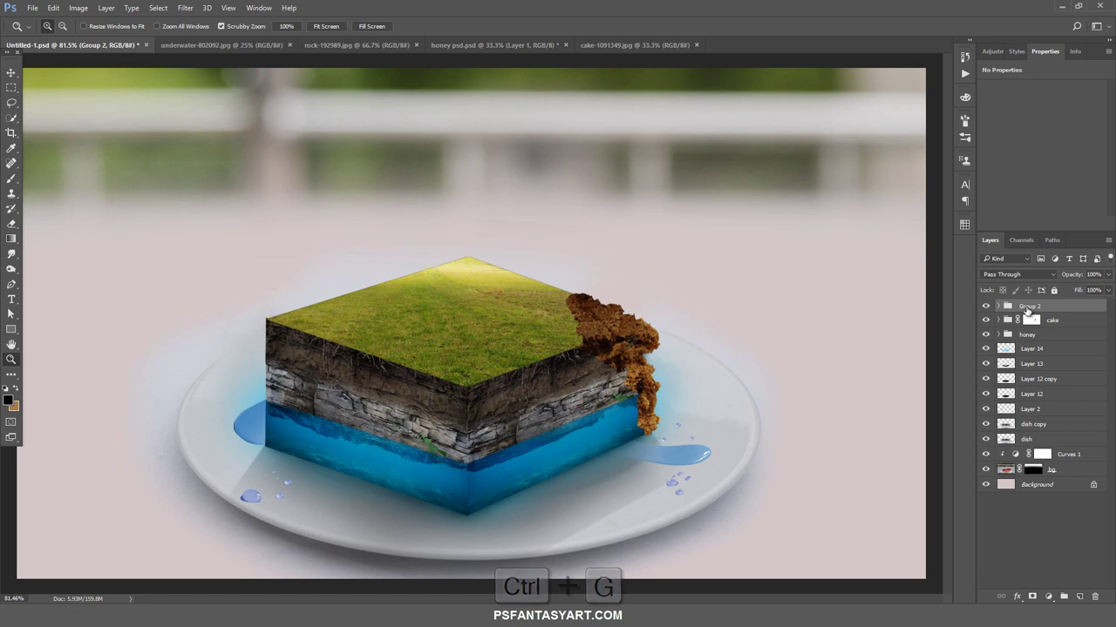
left_click(1029, 307)
double_click(1029, 307)
type("bre")
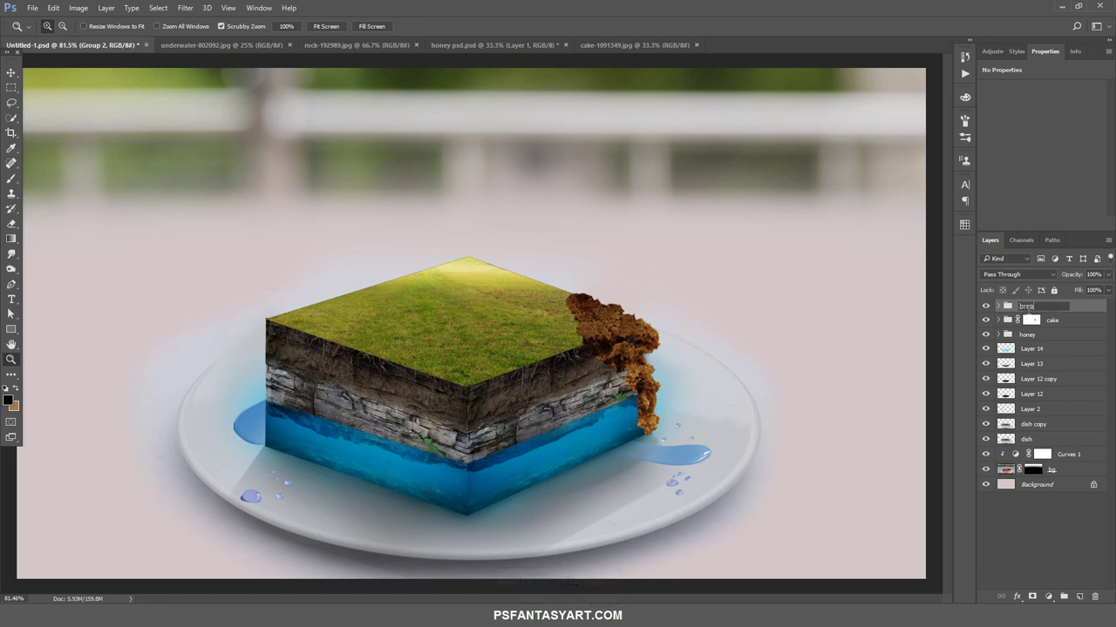
type("ad")
key("Return")
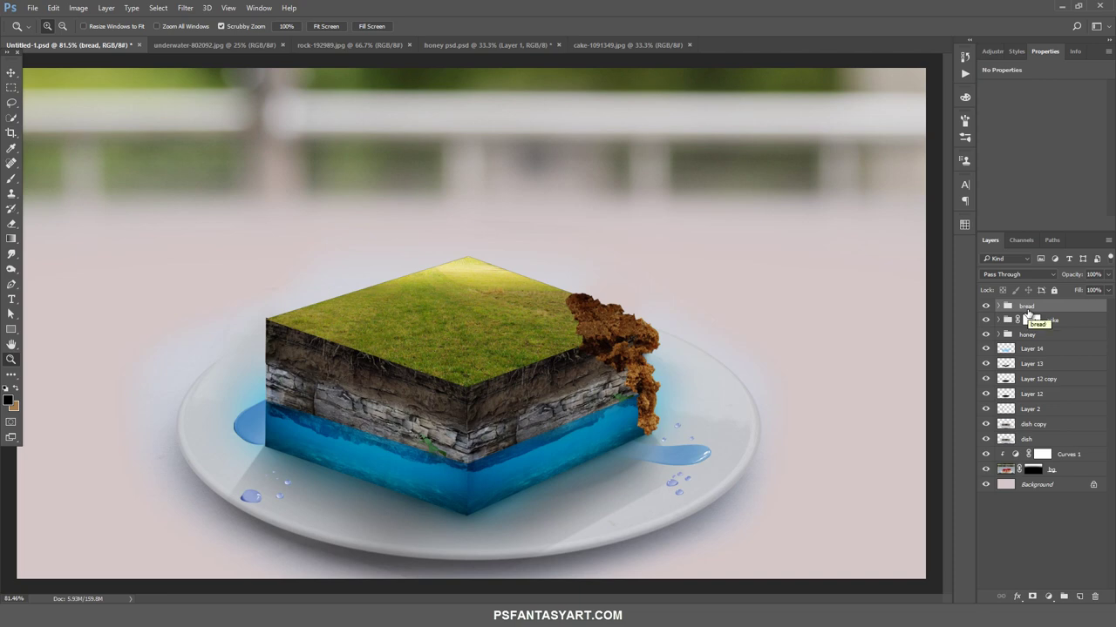
left_click(689, 44)
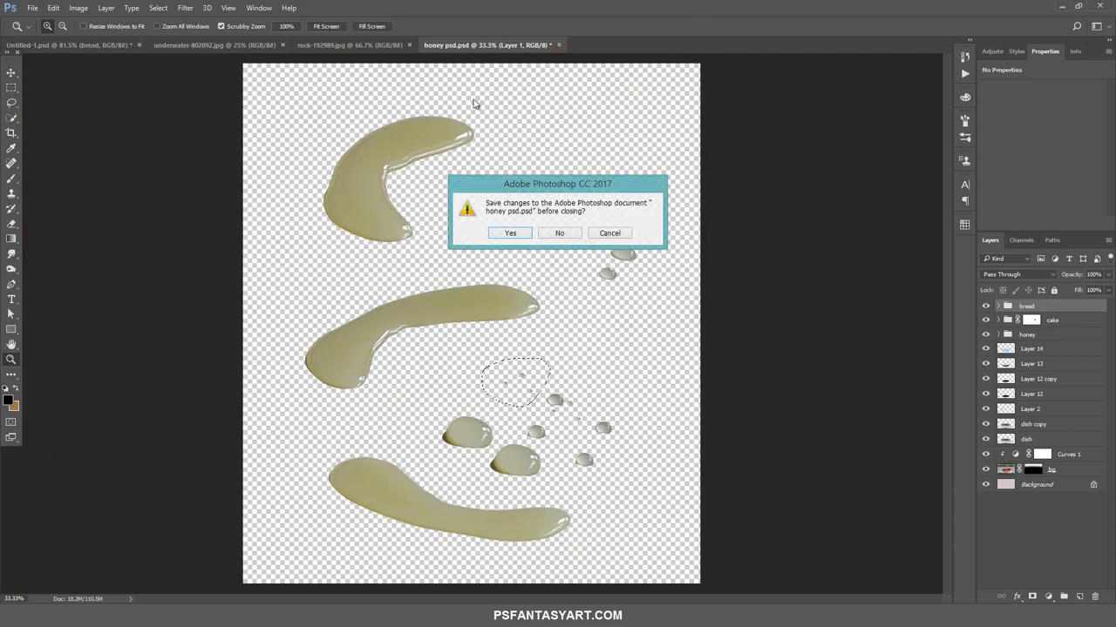
left_click(503, 232)
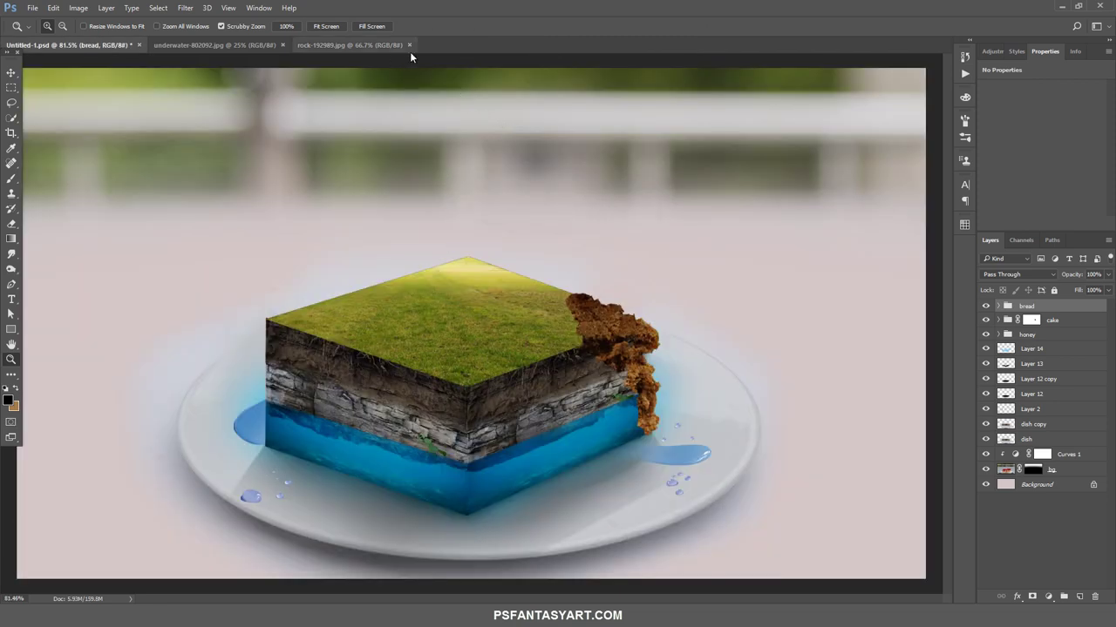
Close the rock and underwater documents, open spoon.psd and copy the spoon into Untitled-1
left_click(413, 46)
left_click(282, 44)
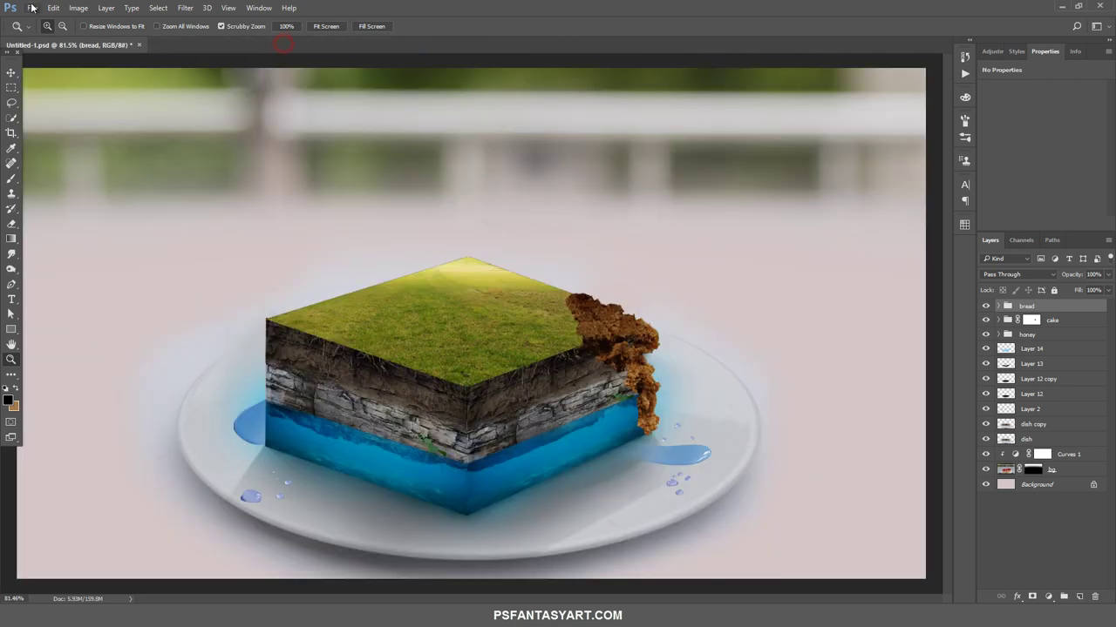
left_click(32, 8)
left_click(45, 31)
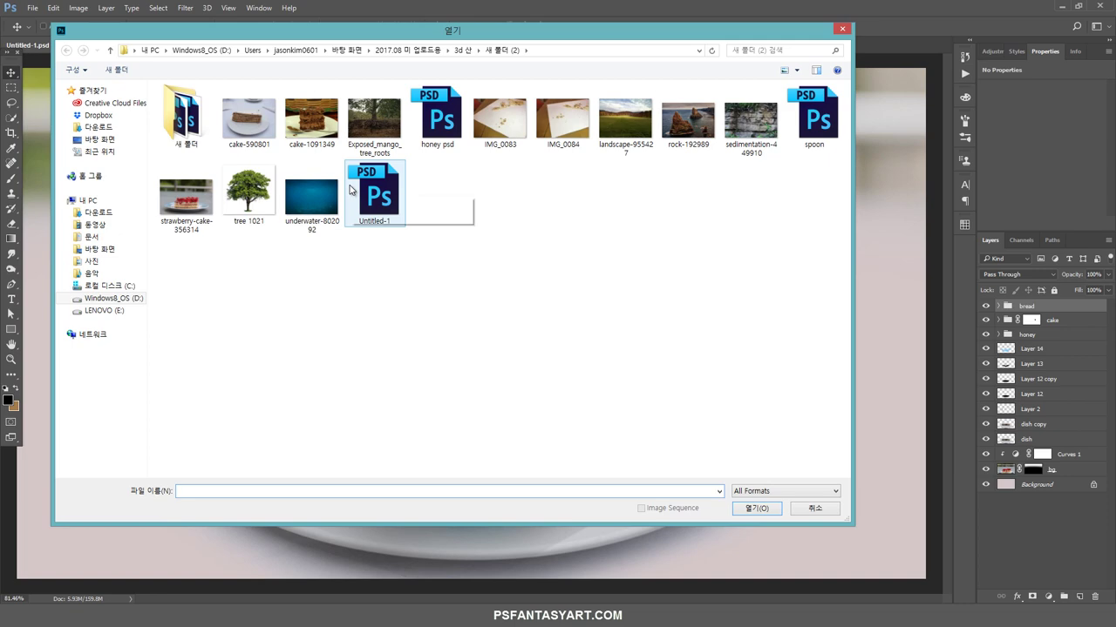
left_click(827, 131)
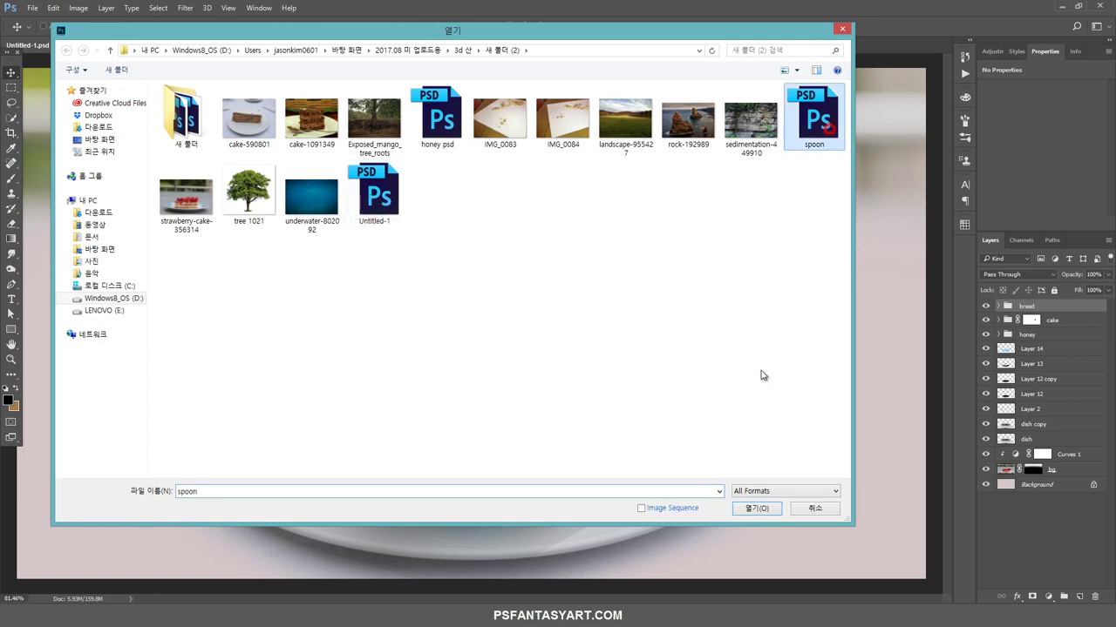
left_click(758, 510)
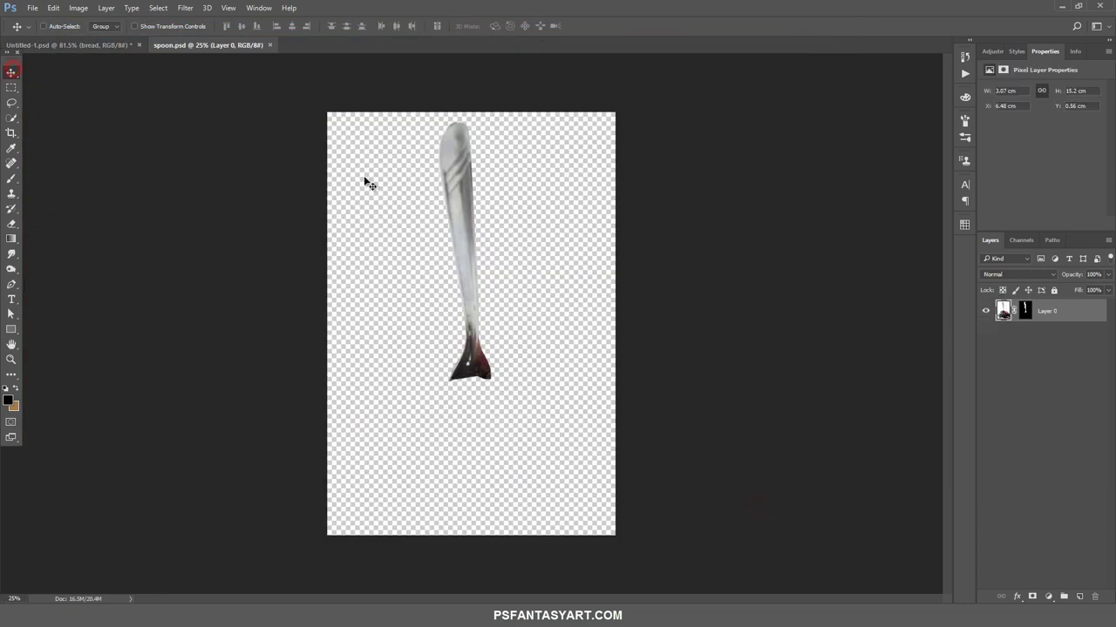
left_click_drag(456, 190, 601, 227)
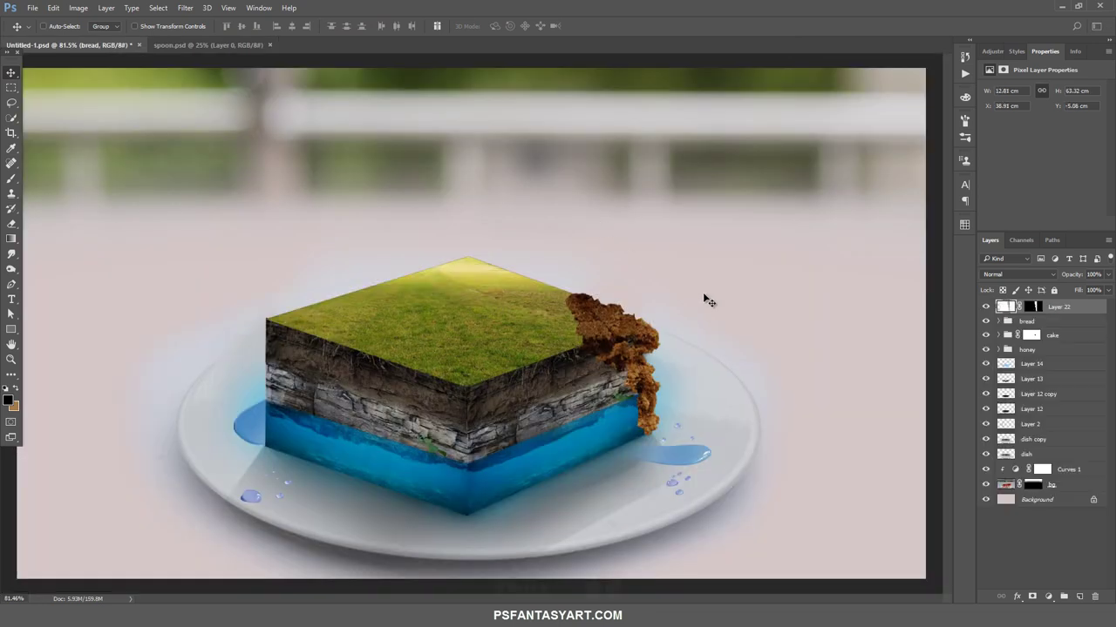
Flip the spoon horizontally, scale it to about 35%, rotate it 17° onto the crumbled corner
key("ctrl+t")
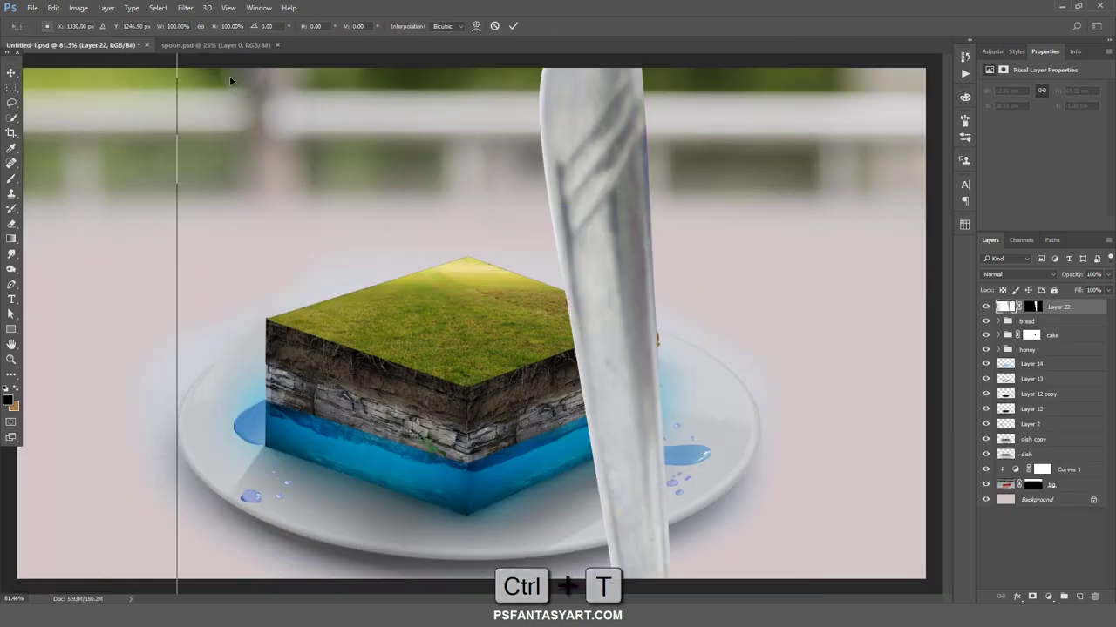
left_click_drag(161, 26, 122, 26)
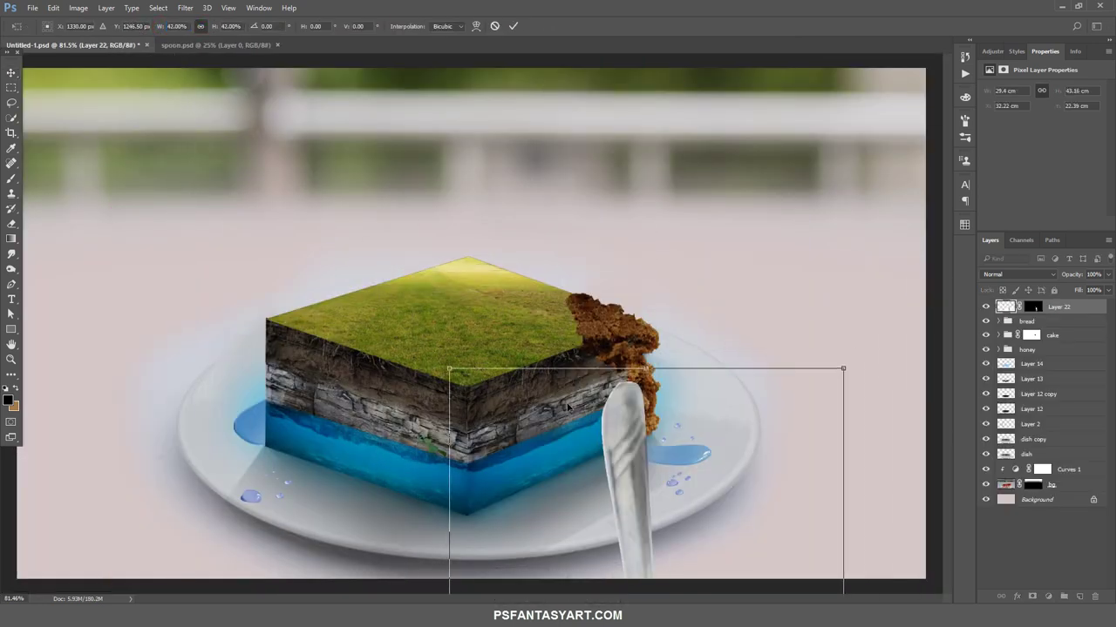
left_click_drag(648, 480, 596, 161)
right_click(636, 142)
left_click(712, 314)
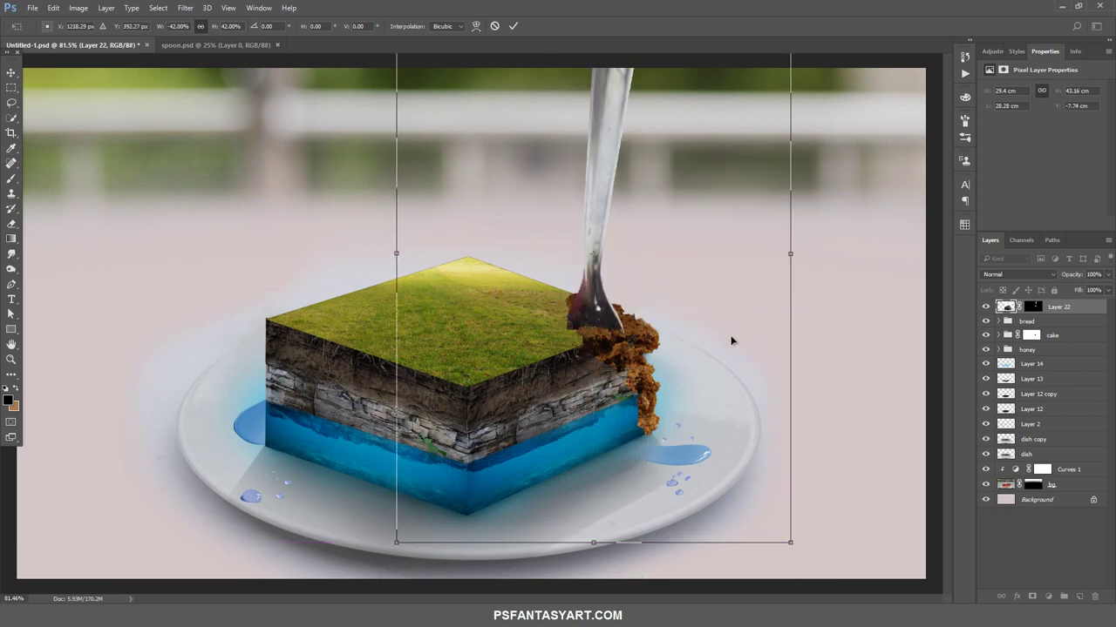
left_click_drag(889, 368, 869, 409)
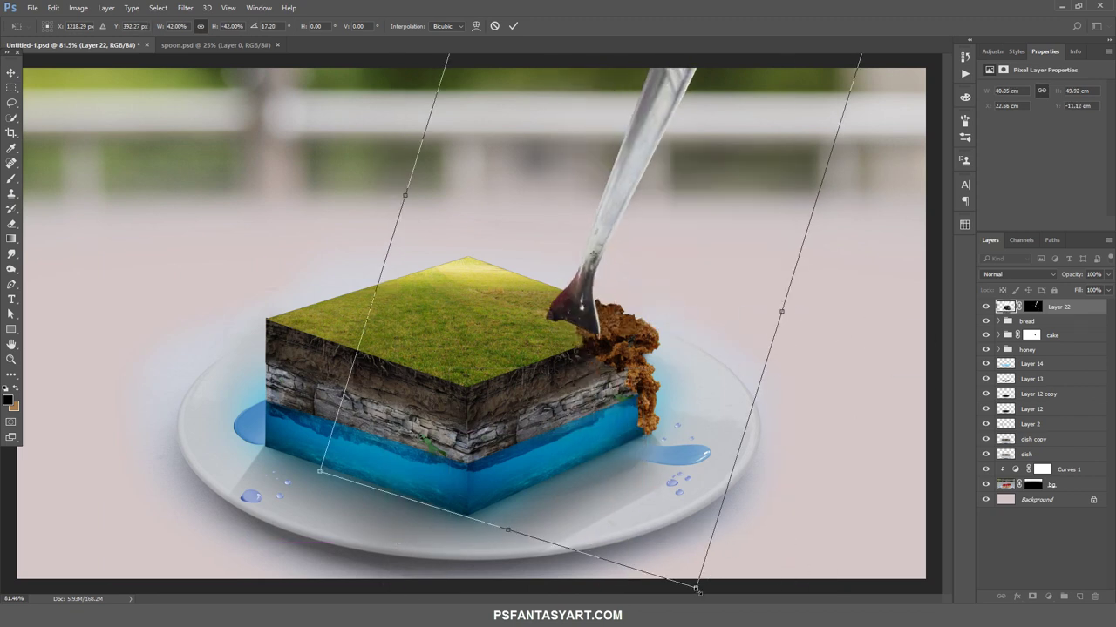
left_click_drag(694, 589, 678, 512)
left_click_drag(653, 304, 675, 313)
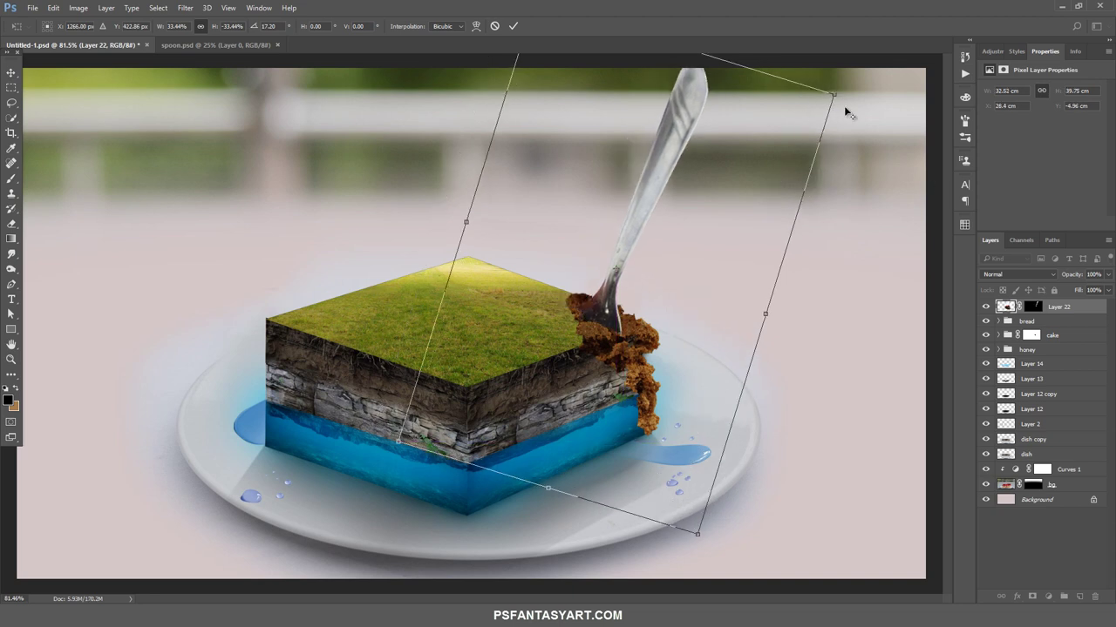
left_click_drag(837, 90, 842, 88)
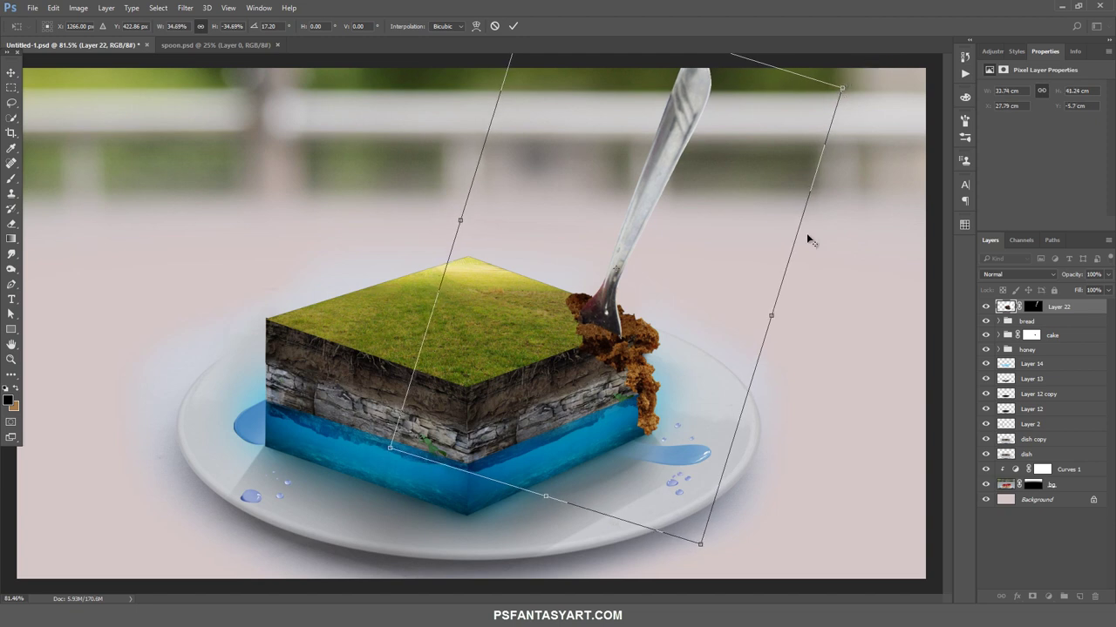
left_click(515, 26)
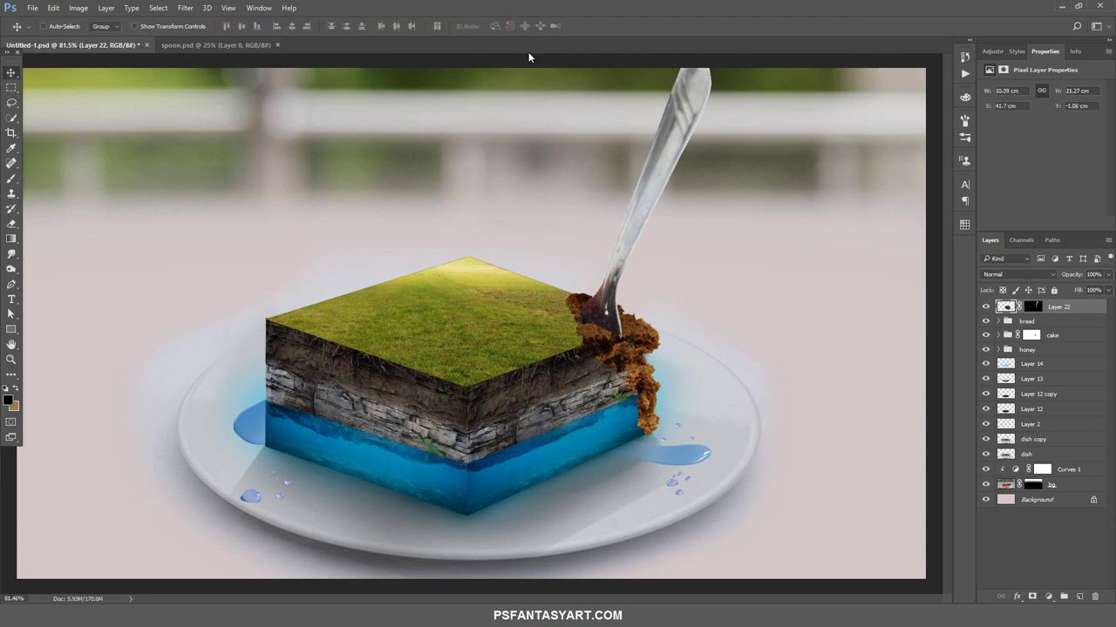
Apply a 1.0-pixel Gaussian Blur to Layer 22's mask and close spoon.psd
left_click(1031, 308)
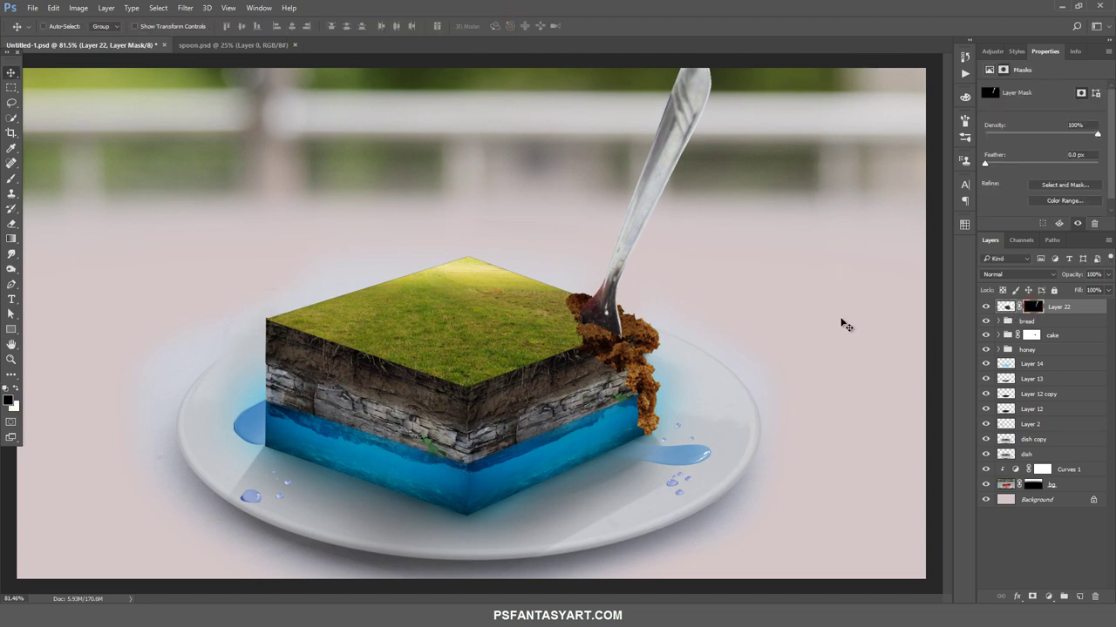
left_click(185, 8)
mouse_move(192, 136)
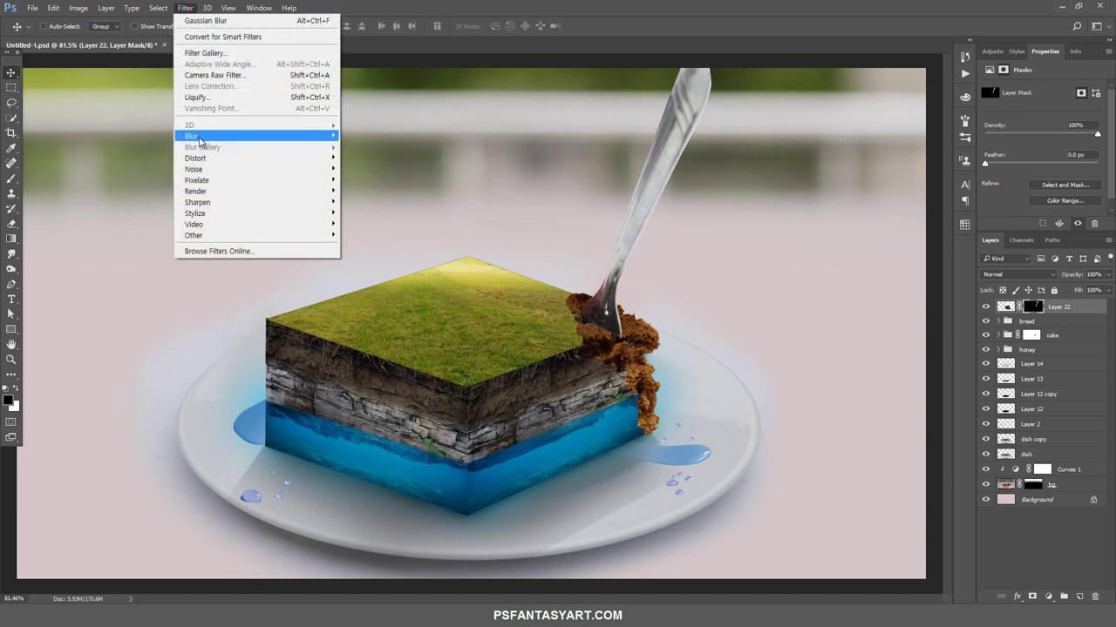
left_click(147, 180)
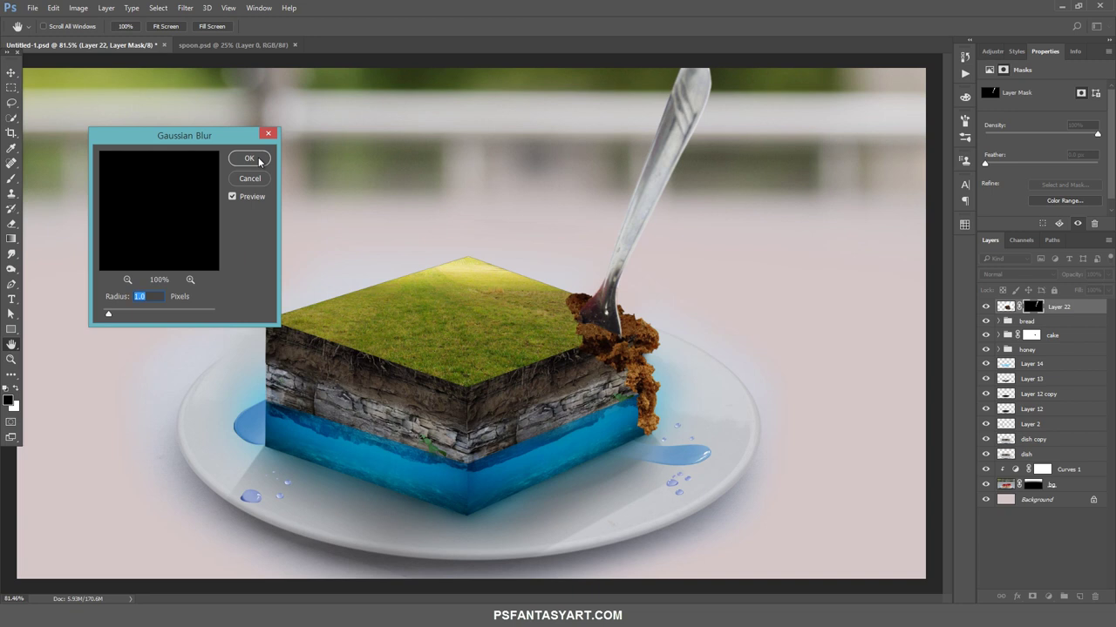
left_click(258, 160)
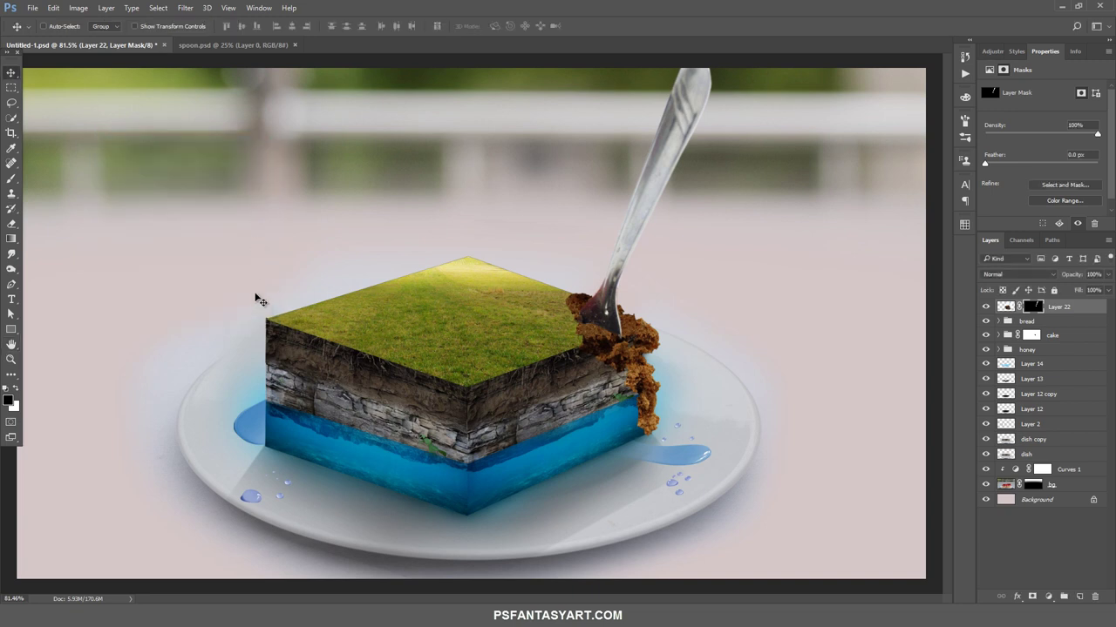
left_click(296, 45)
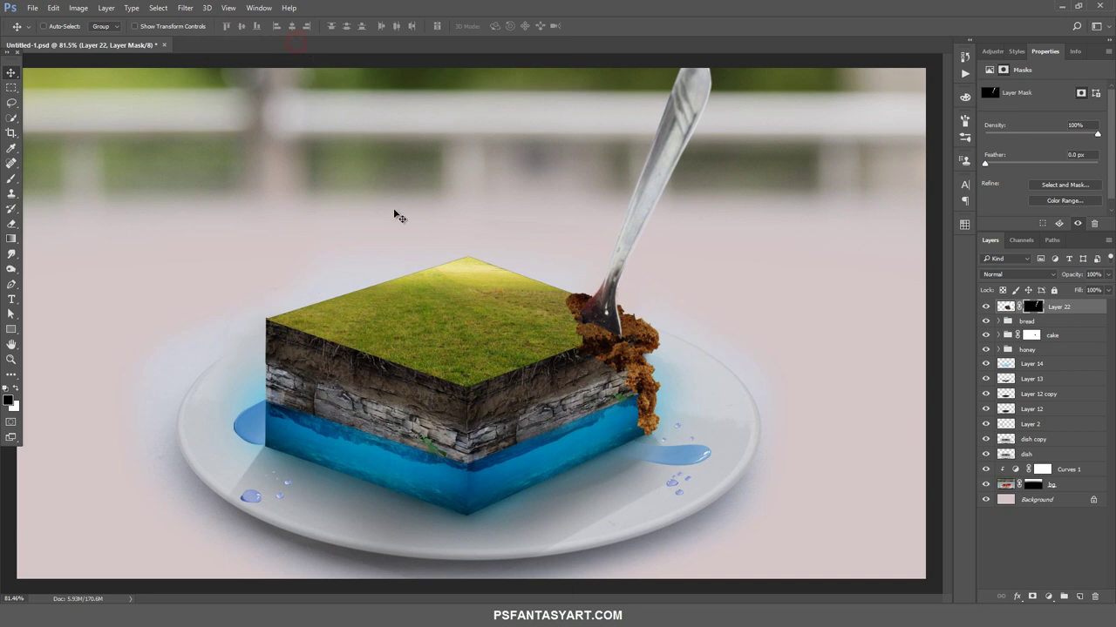
Open the IMG_0083 crumbs photo and copy it into the cake composite as a new layer
left_click(33, 8)
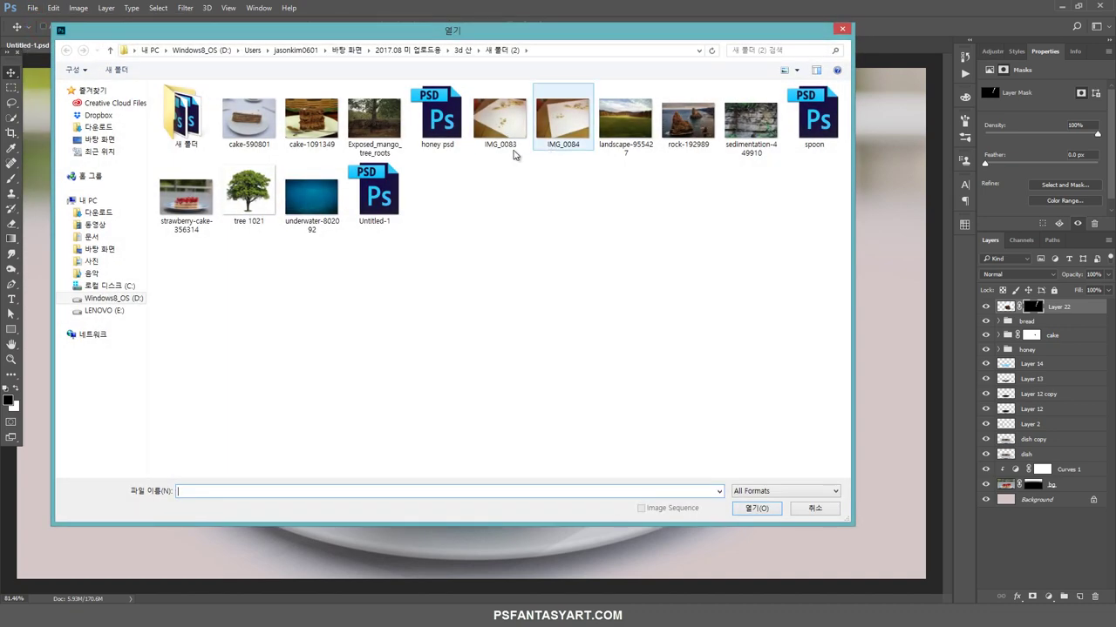
left_click(505, 136)
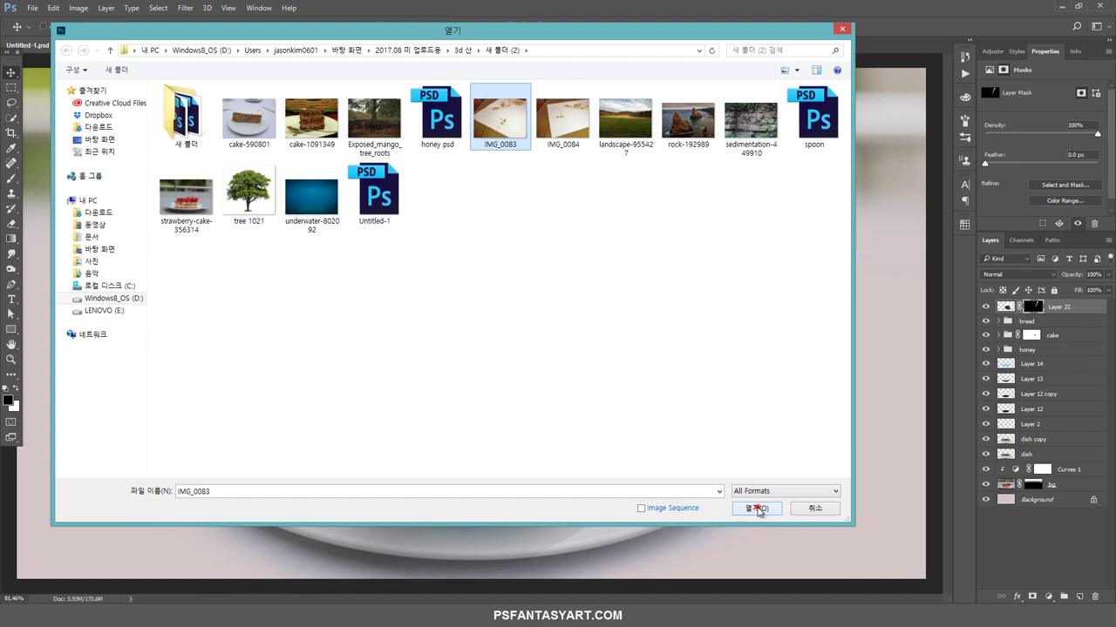
left_click(757, 509)
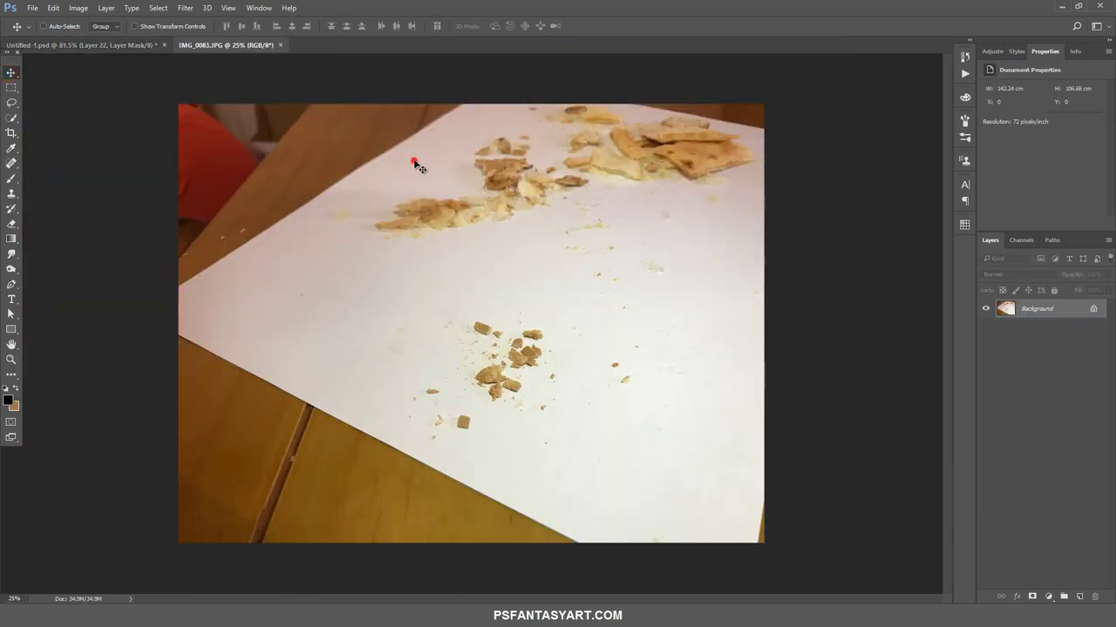
left_click(96, 45)
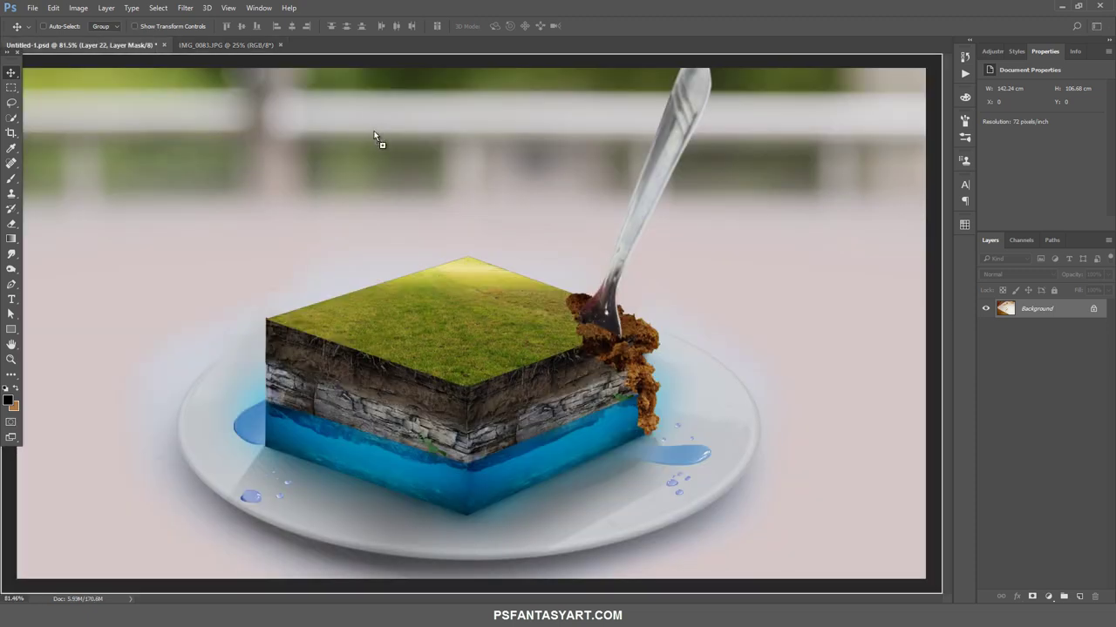
left_click_drag(386, 179, 513, 261)
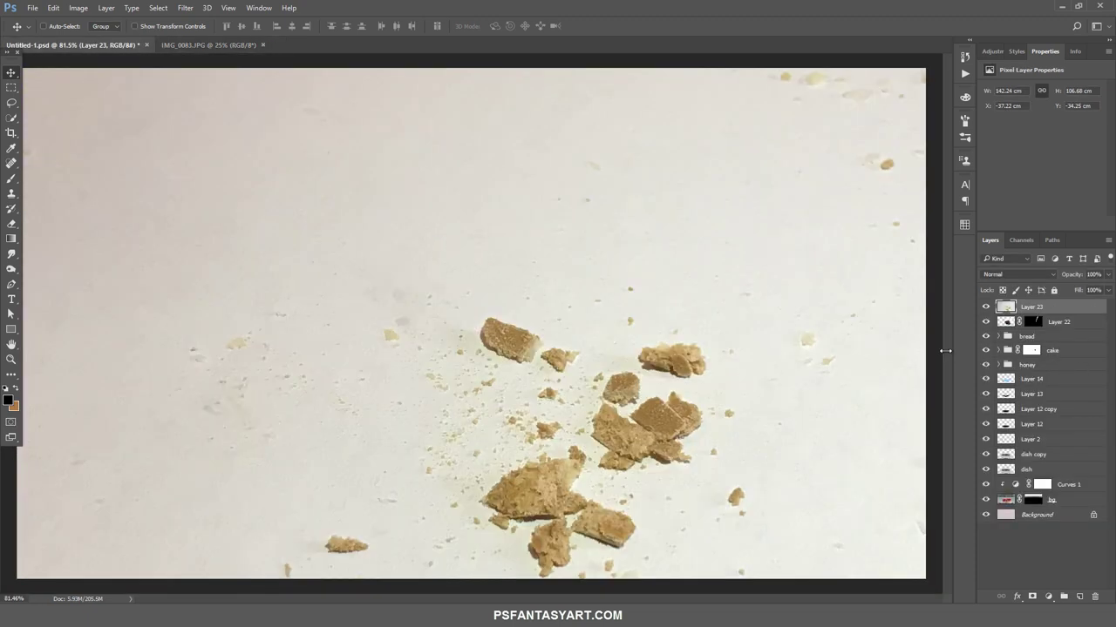
Shrink the crumbs photo and place it on the plate beside the cake's right side
key("ctrl+t")
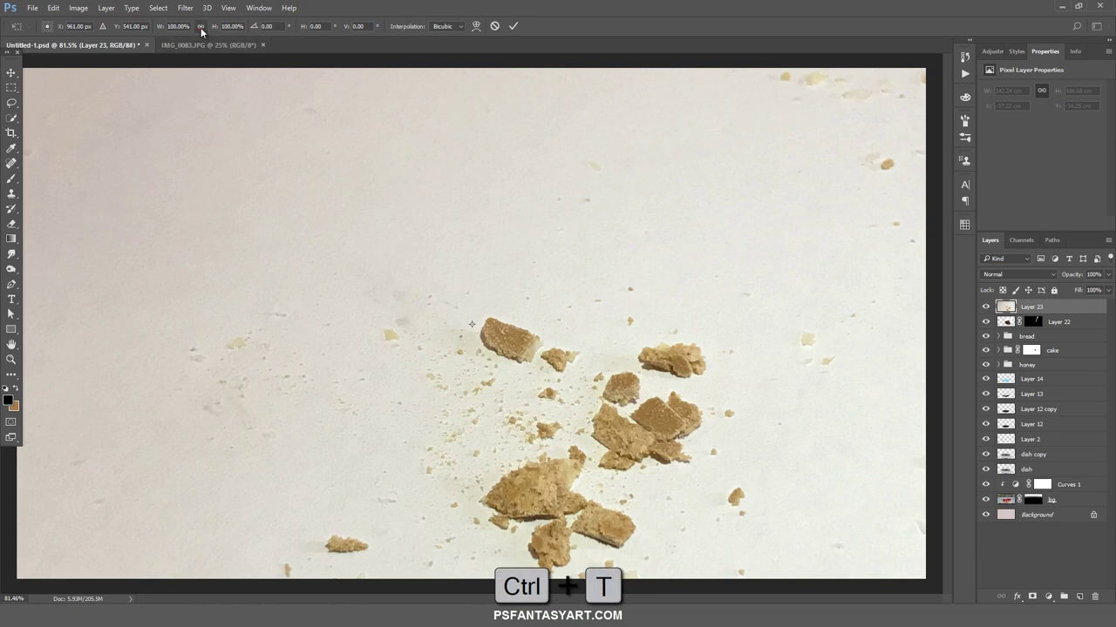
left_click_drag(161, 26, 112, 40)
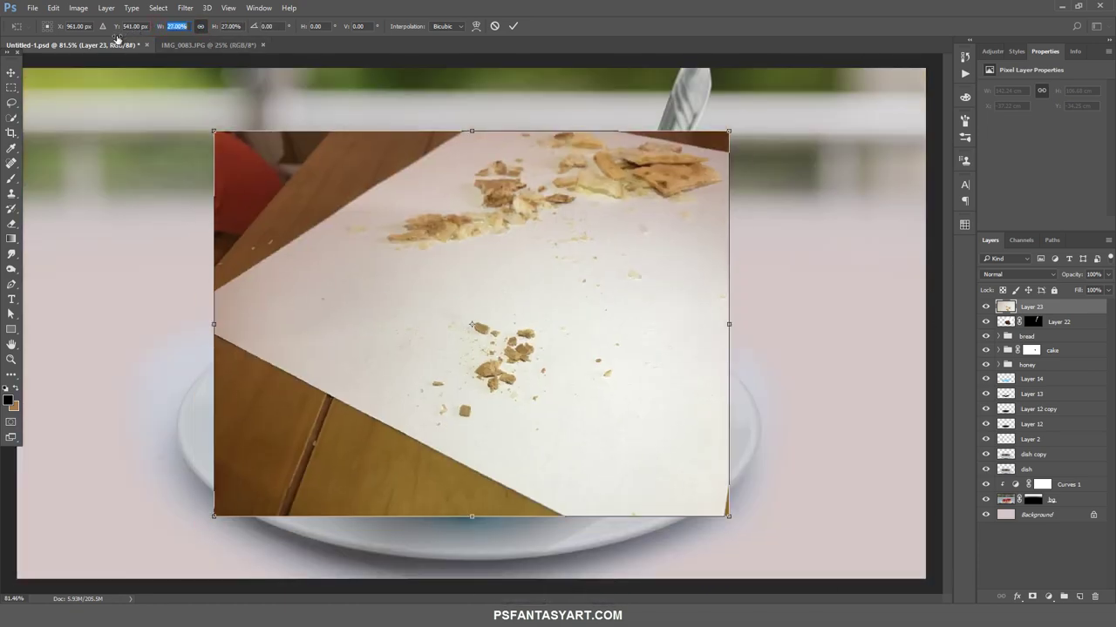
left_click(1105, 276)
left_click_drag(1083, 291, 1071, 291)
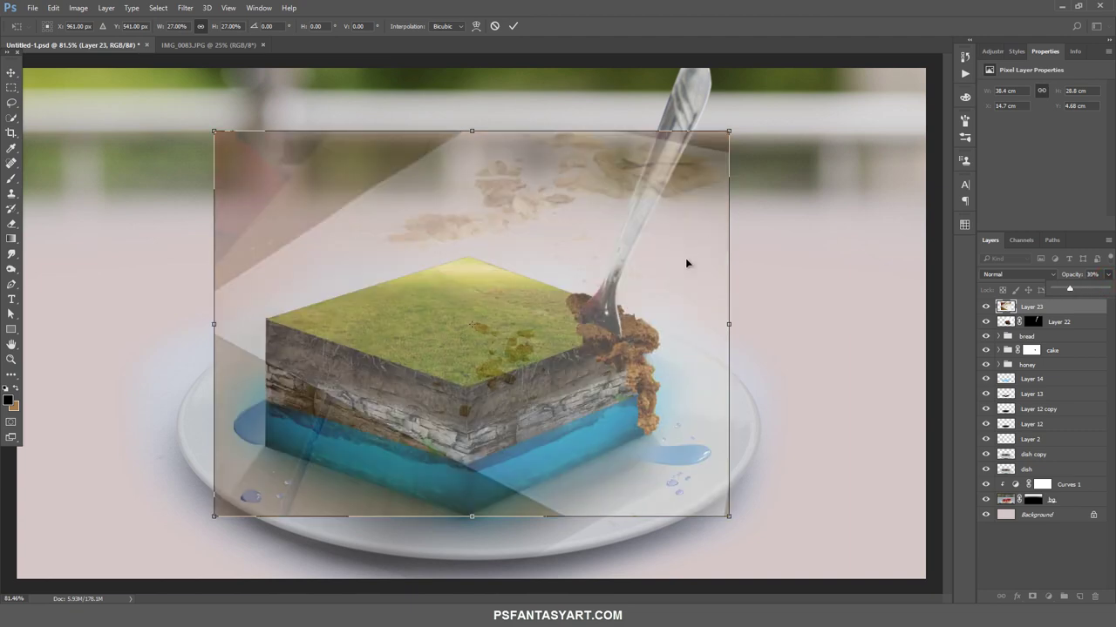
left_click_drag(610, 271, 795, 336)
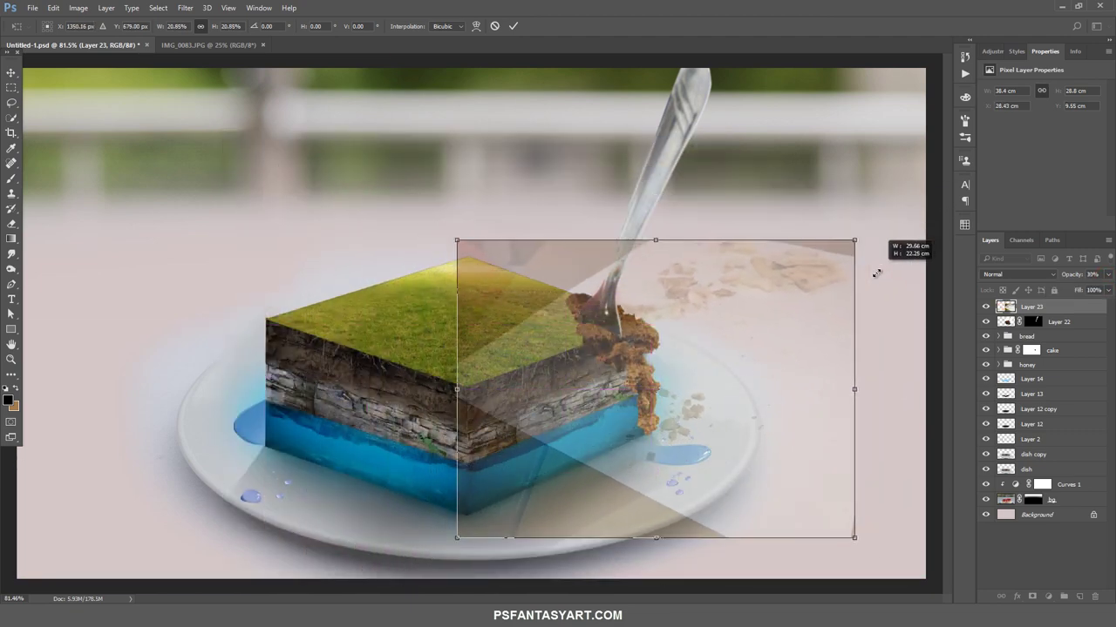
left_click_drag(915, 196, 817, 268)
left_click_drag(755, 362, 766, 401)
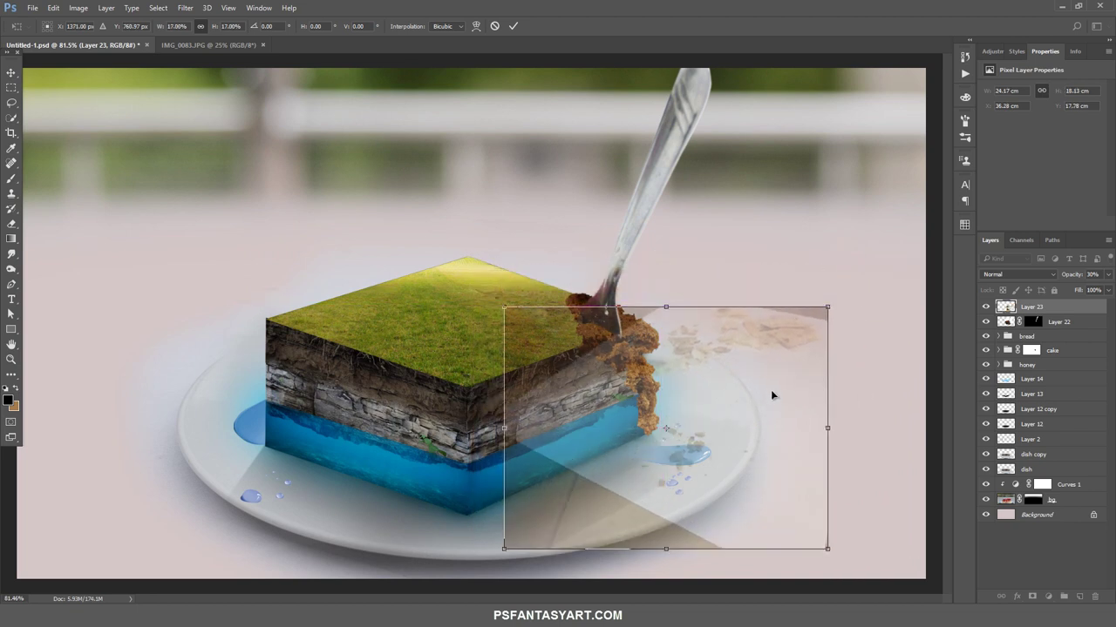
left_click_drag(828, 304, 813, 318)
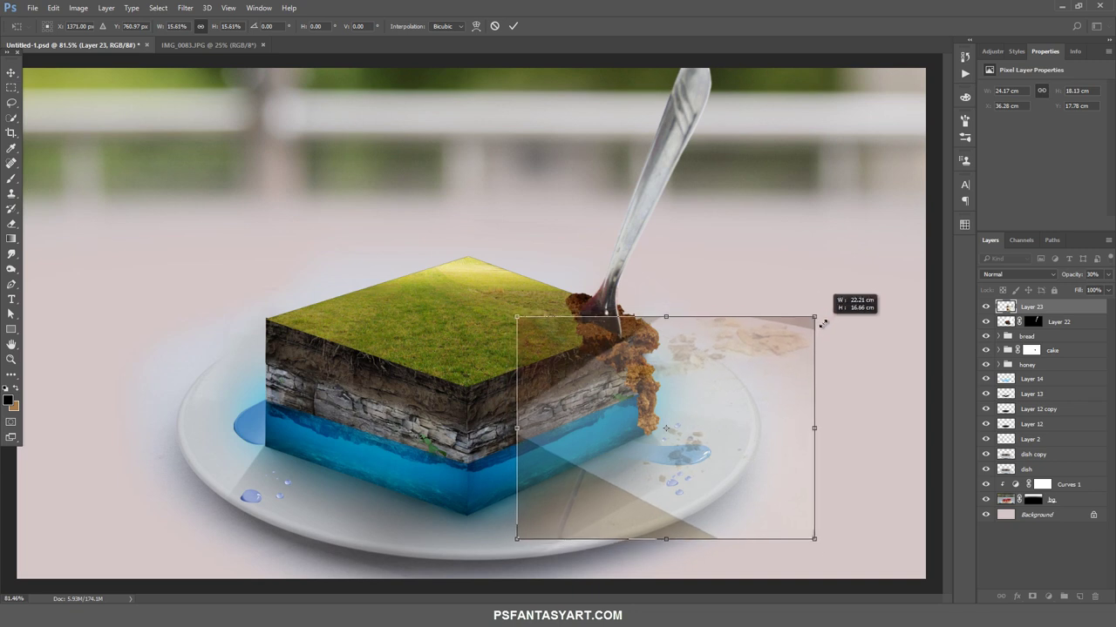
left_click_drag(804, 378, 773, 425)
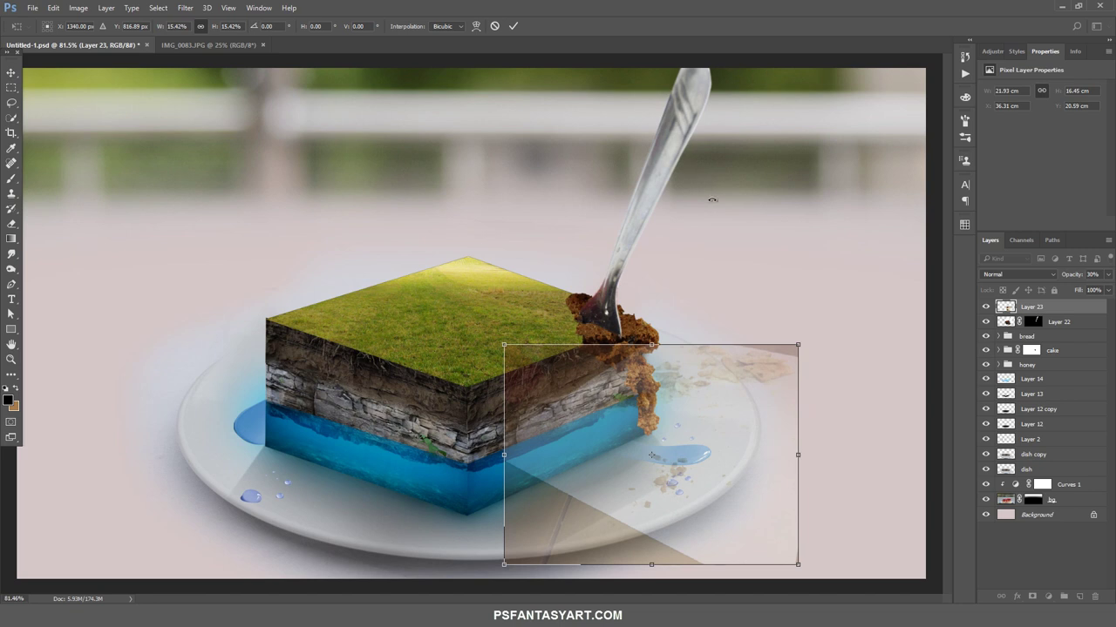
key("Return")
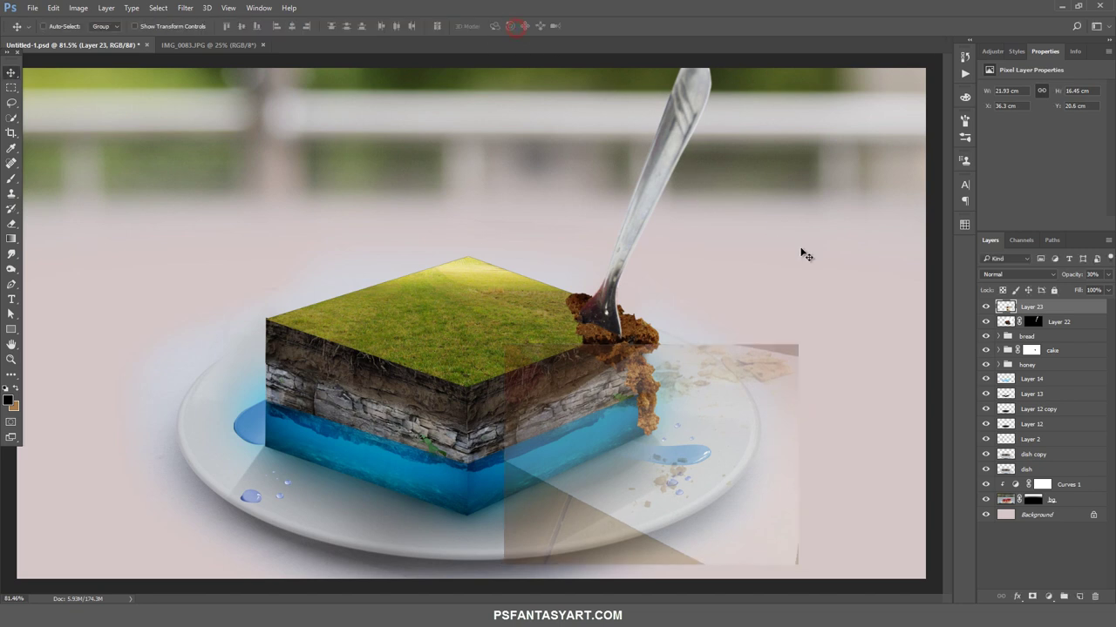
Set the crumbs layer back to full opacity with Multiply blending
left_click(1106, 275)
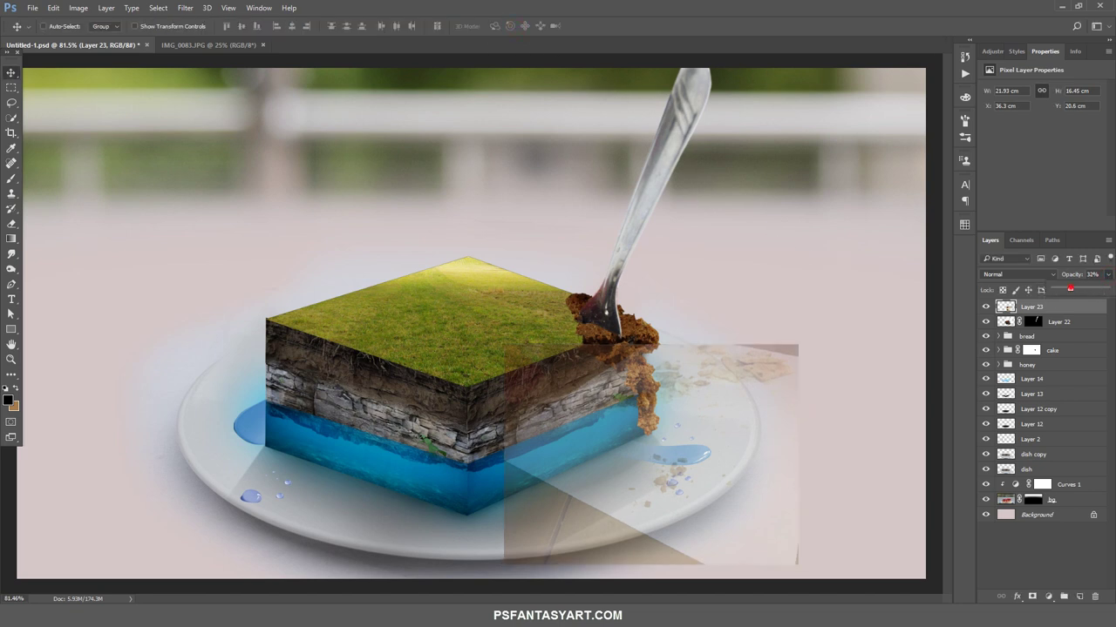
left_click_drag(1070, 288, 1110, 289)
left_click(1018, 274)
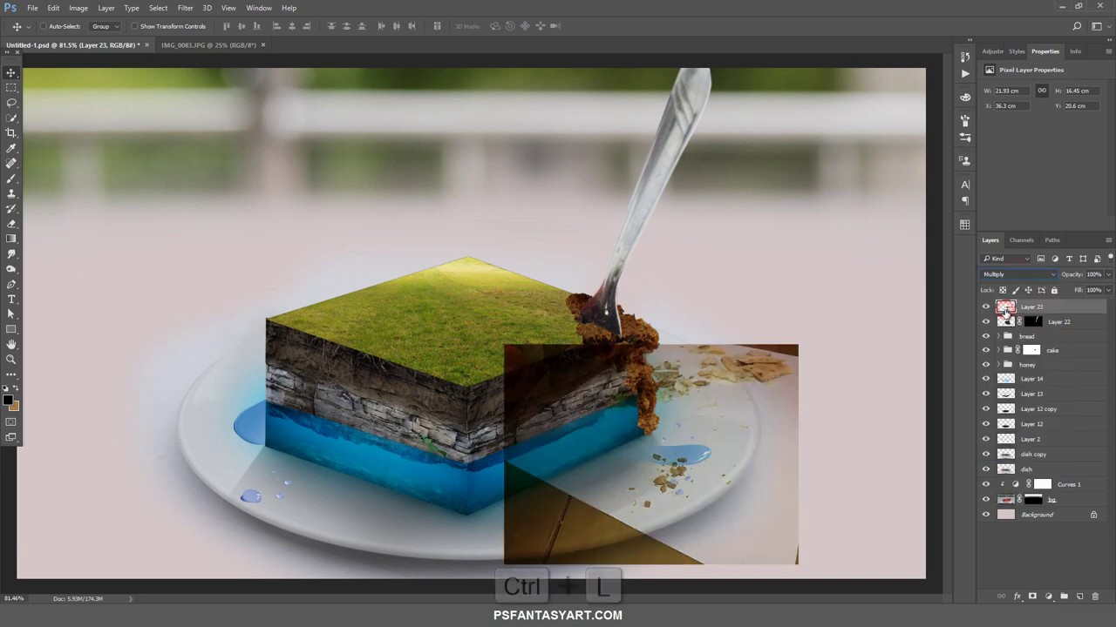
left_click(1005, 312)
Apply Levels to deepen shadows and brighten highlights so the paper turns white
key("ctrl+l")
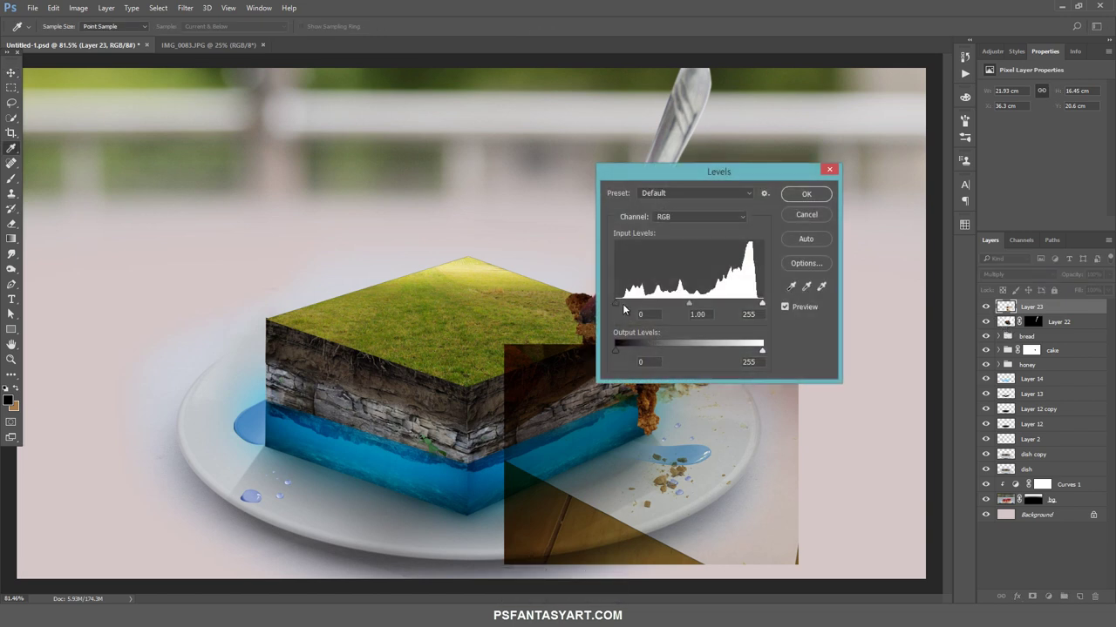
left_click_drag(616, 303, 625, 306)
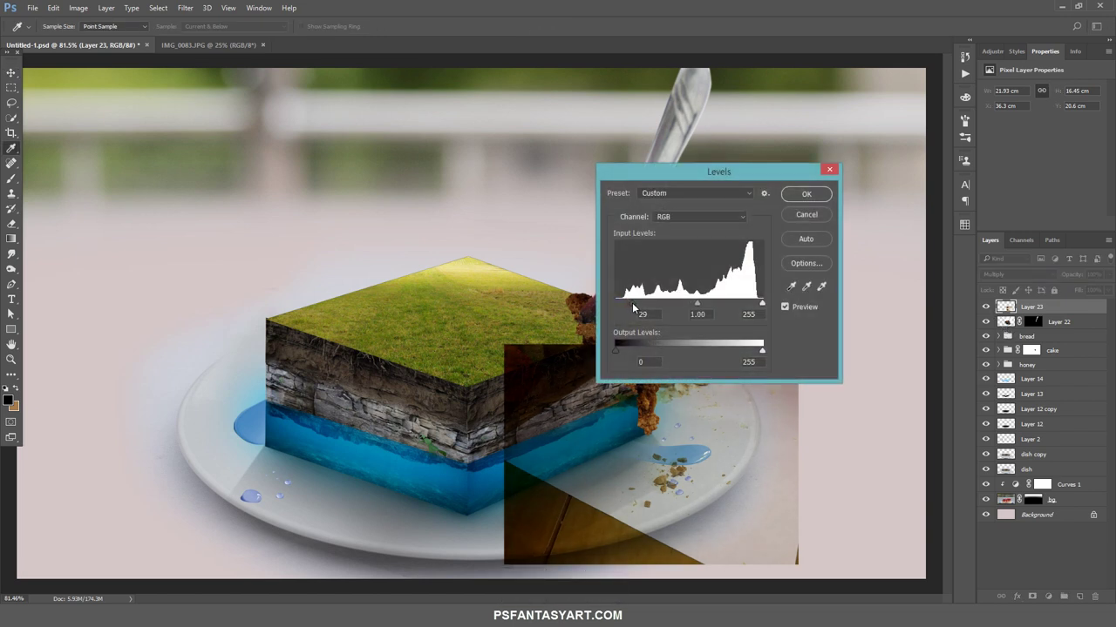
left_click_drag(702, 305, 692, 304)
left_click(691, 303)
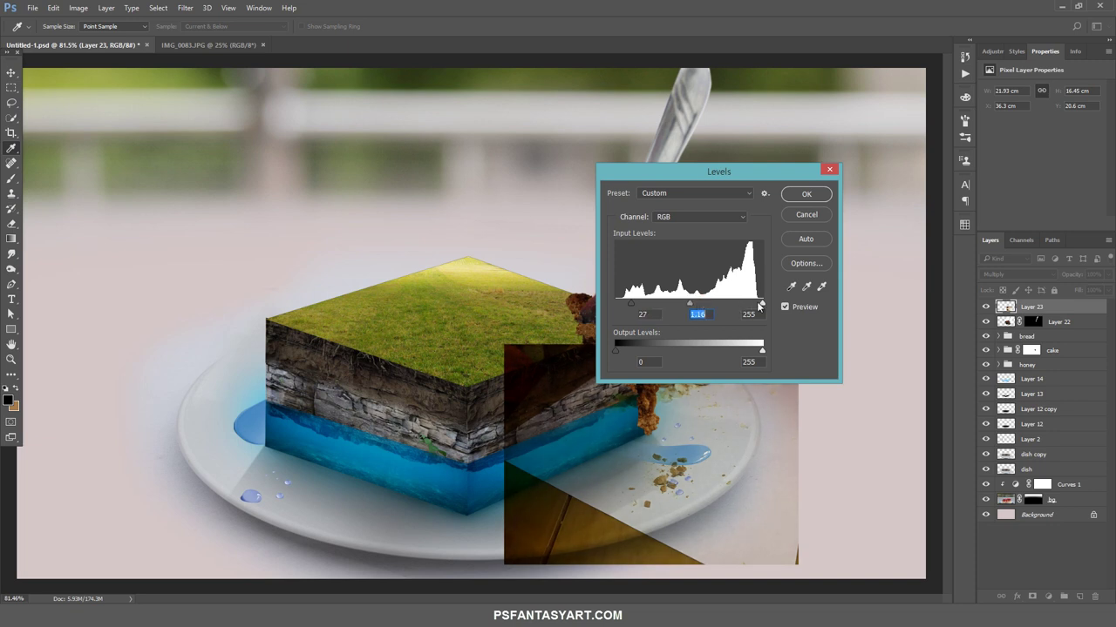
left_click_drag(758, 305, 730, 302)
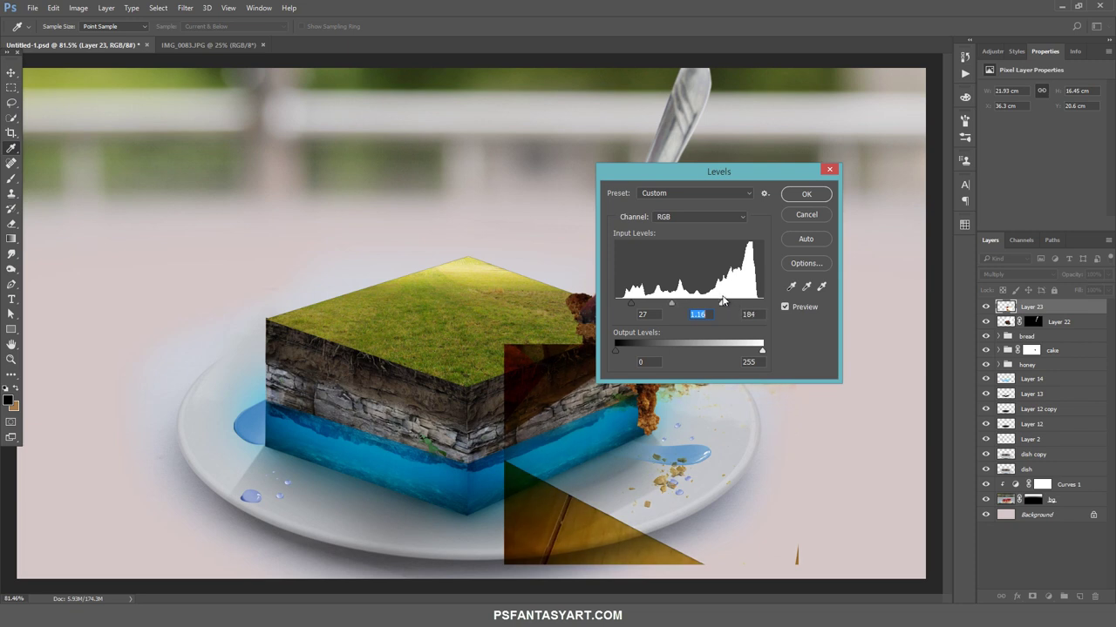
left_click(807, 194)
Erase the leftover photo background around the crumbs and name the layer 'bread crumbs'
key("v")
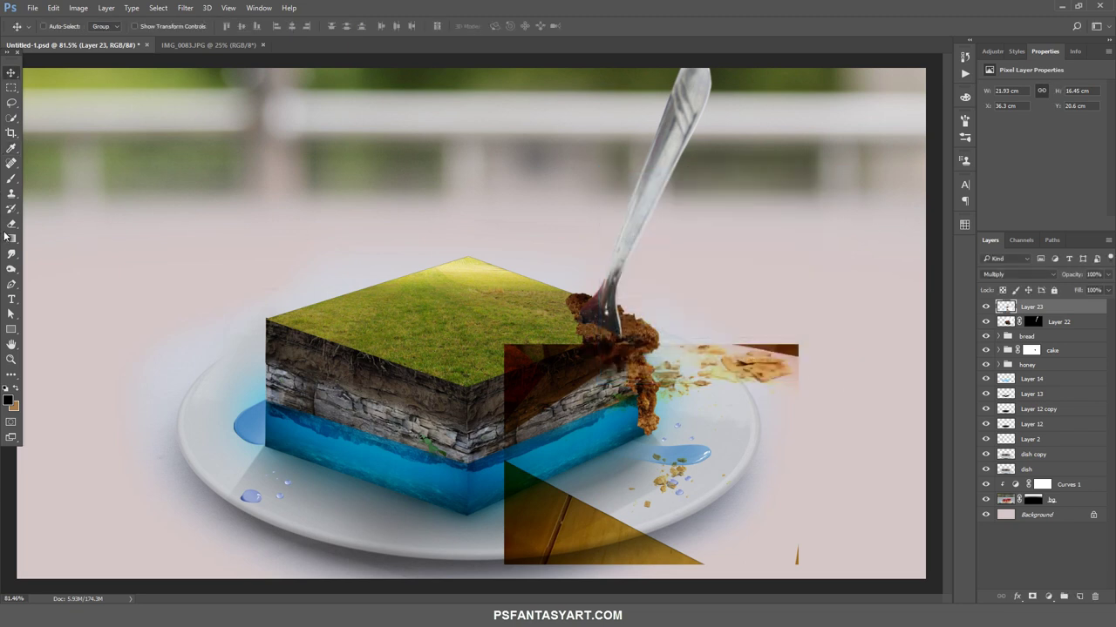
left_click(11, 224)
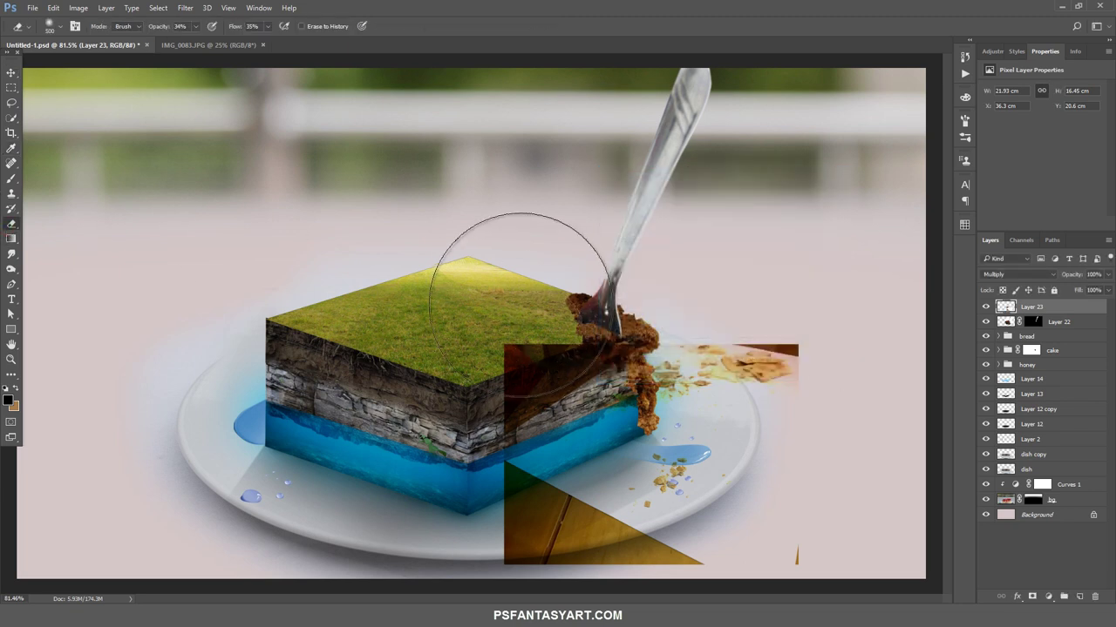
key("bracketleft")
key("bracketleft")
key("bracketleft")
left_click(195, 26)
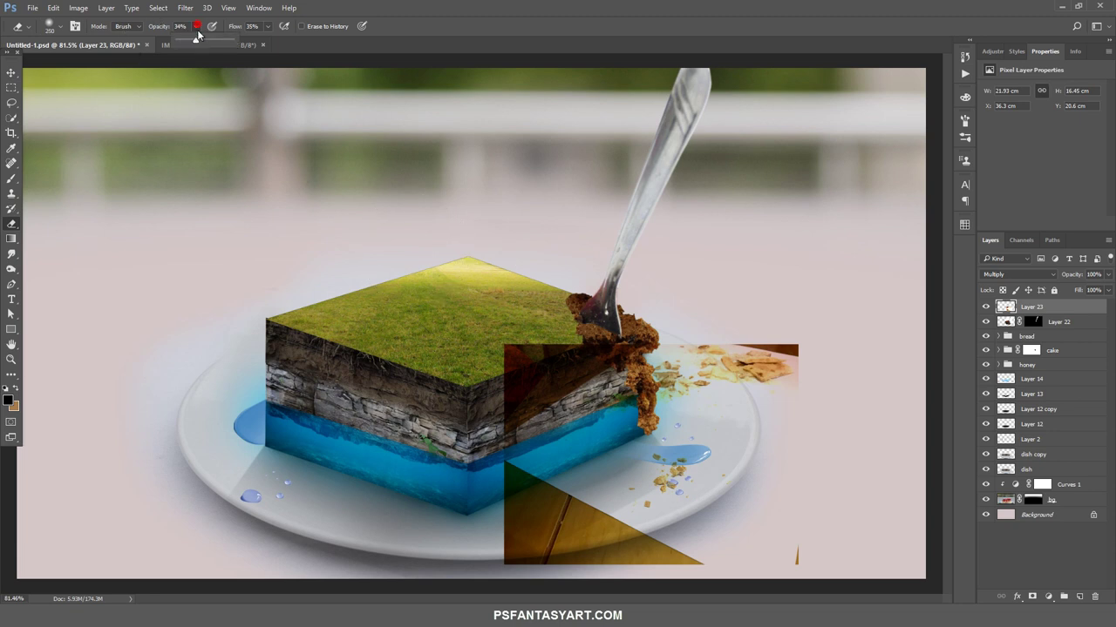
left_click_drag(231, 41, 271, 41)
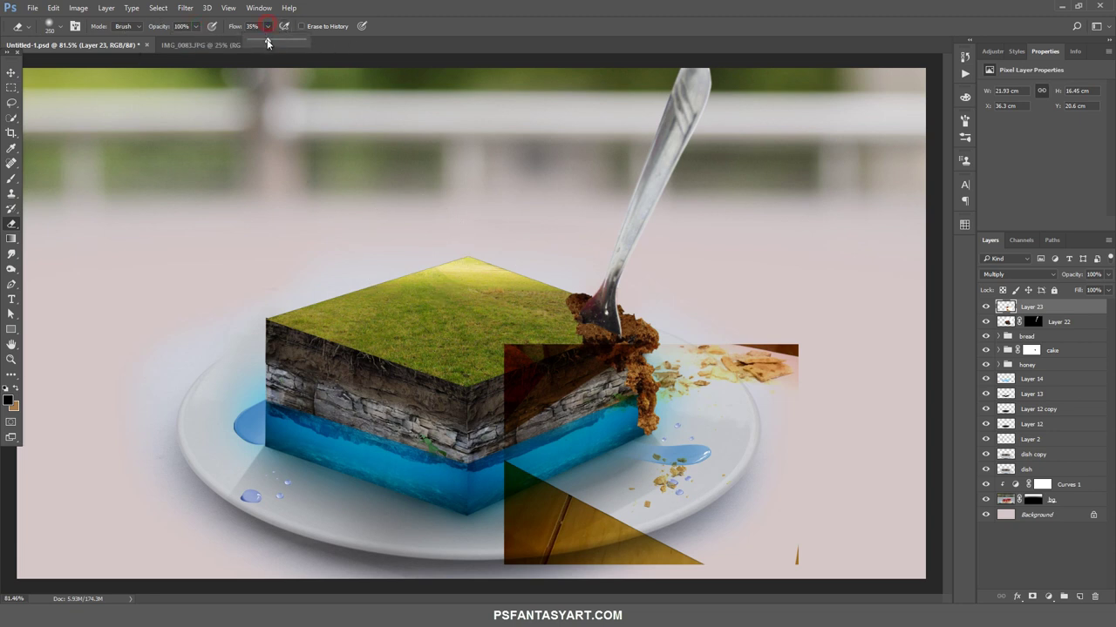
left_click_drag(859, 340, 516, 343)
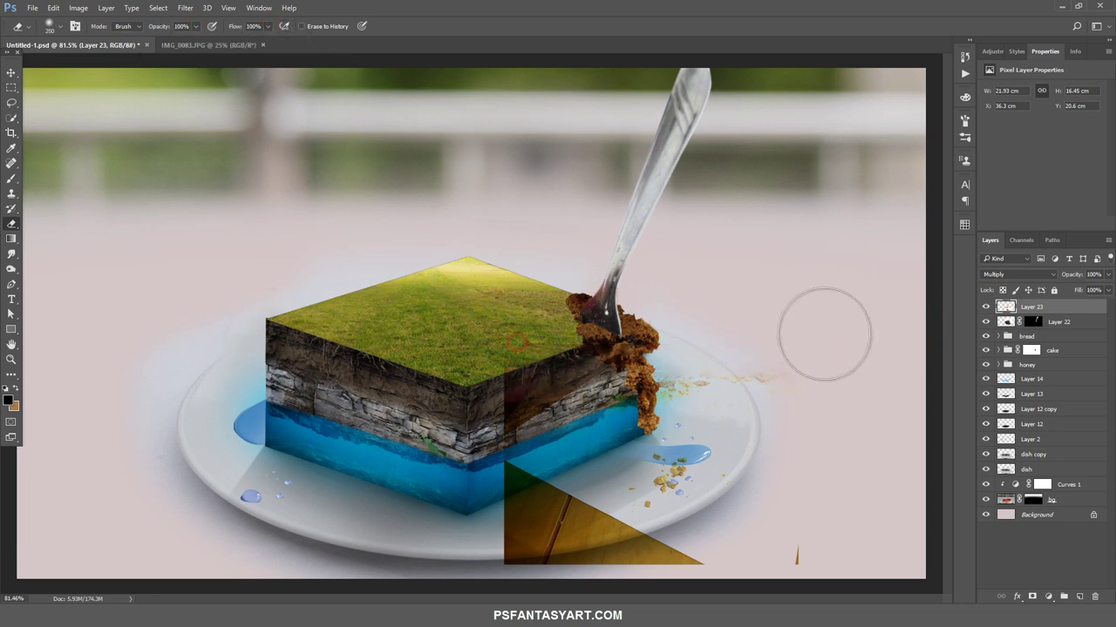
mouse_move(688, 353)
left_mouse_down()
mouse_move(449, 510)
mouse_move(558, 535)
mouse_move(872, 514)
mouse_move(787, 552)
left_mouse_up()
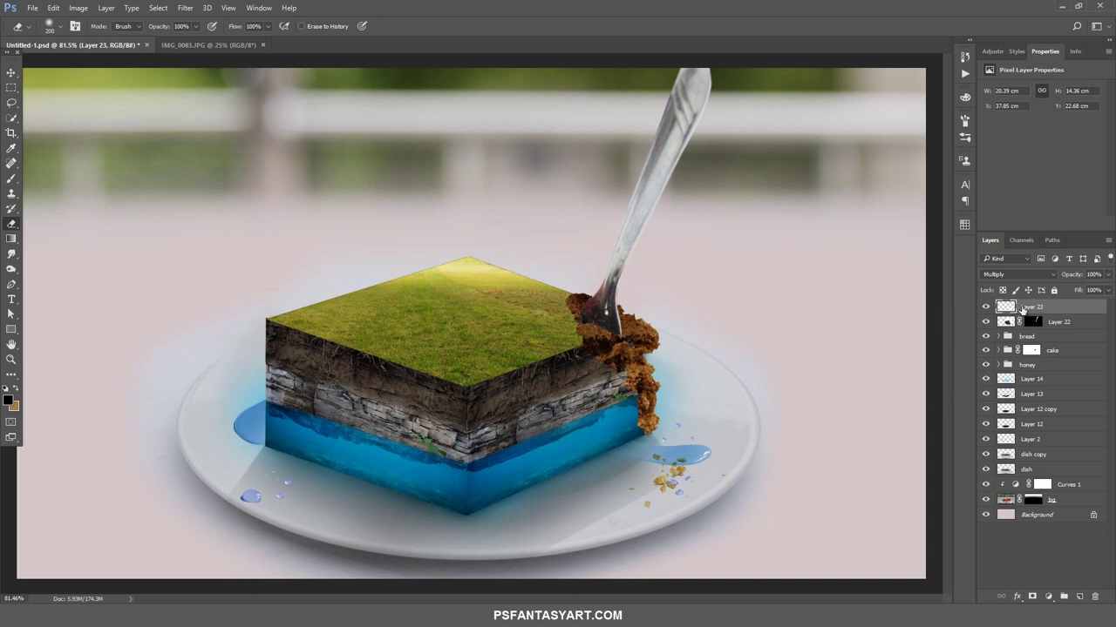
double_click(1026, 309)
type("bread crumbs")
key("Return")
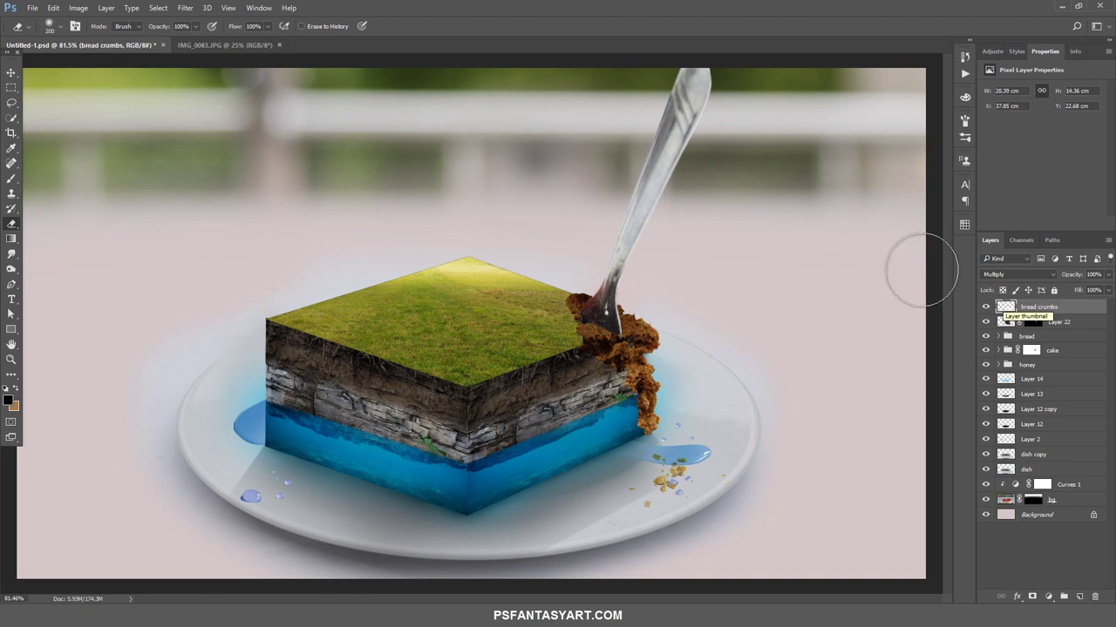
Open the sedimentation-449910 rock photo, then select and copy the left rock block
left_click(31, 7)
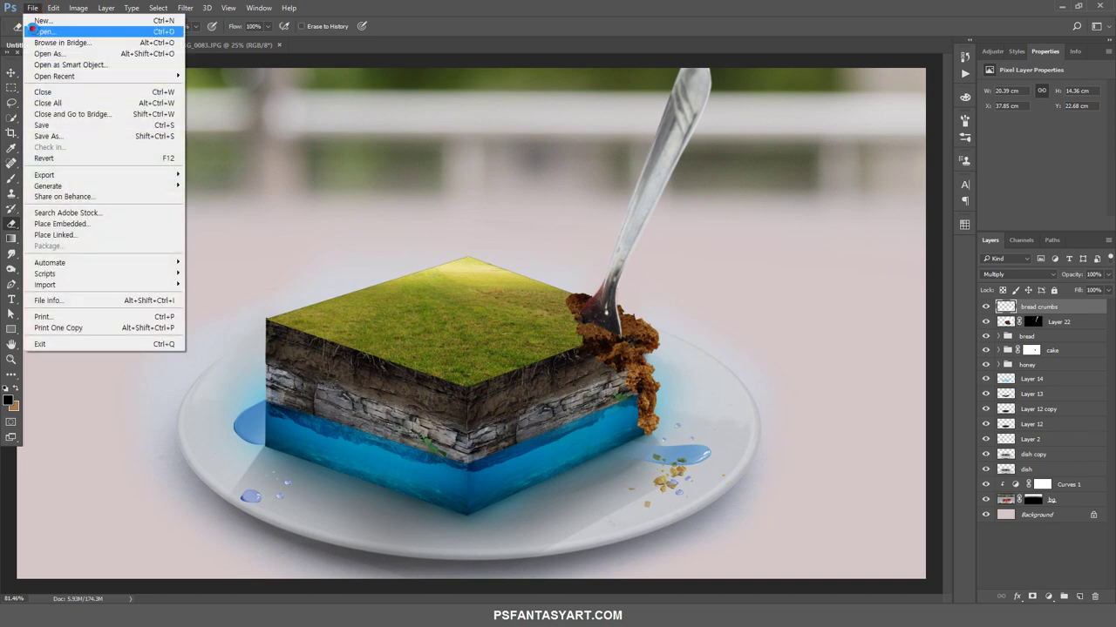
left_click(43, 27)
left_click(751, 122)
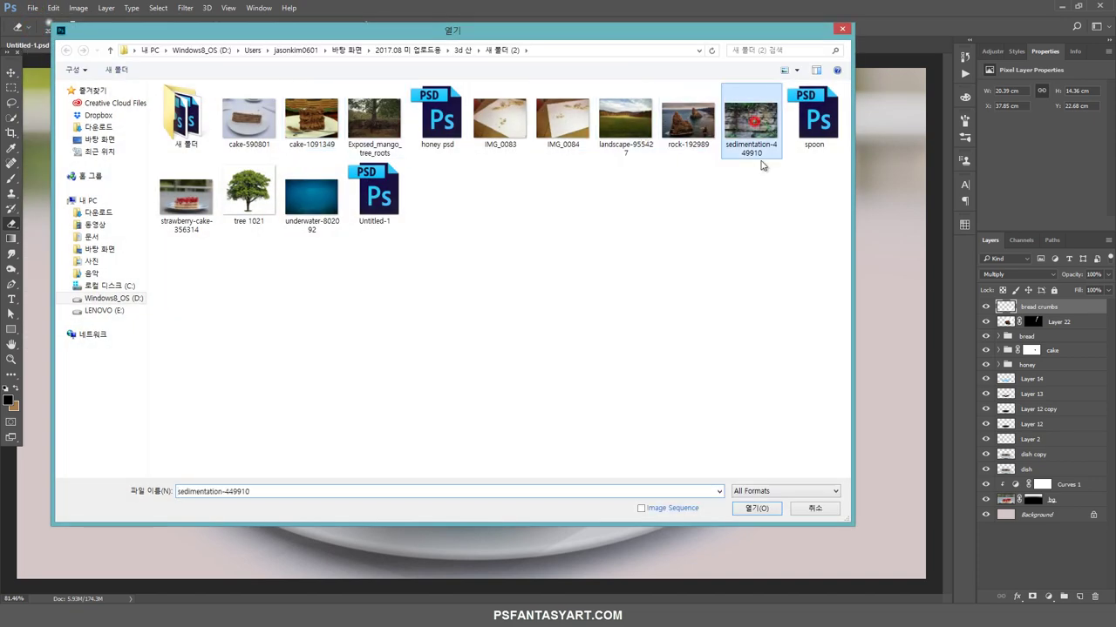
left_click(749, 512)
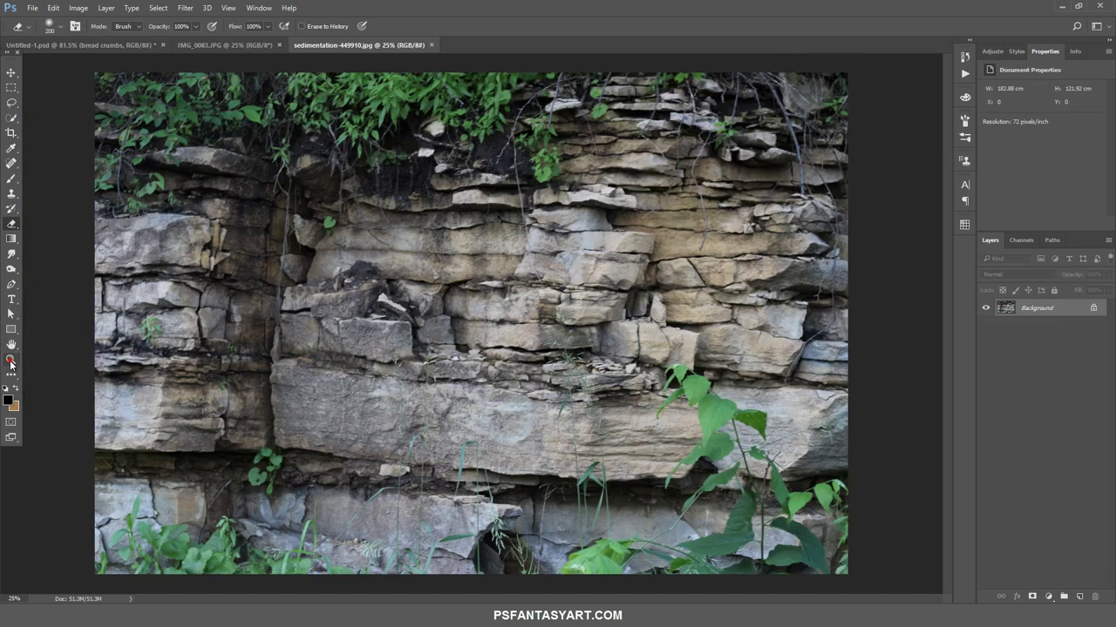
left_click(10, 361)
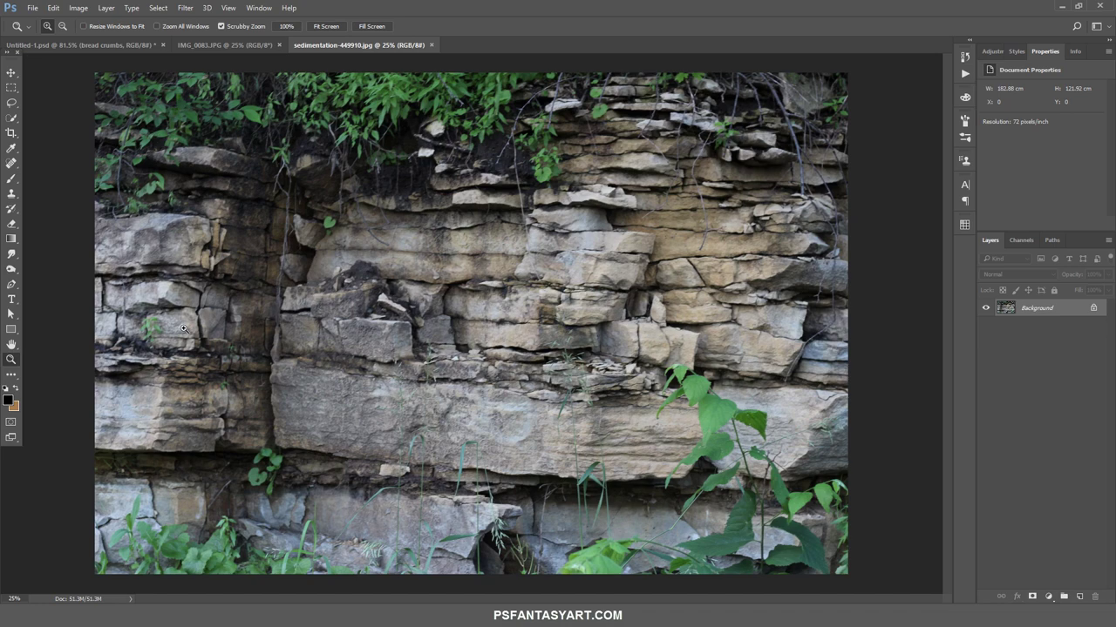
left_click(135, 306)
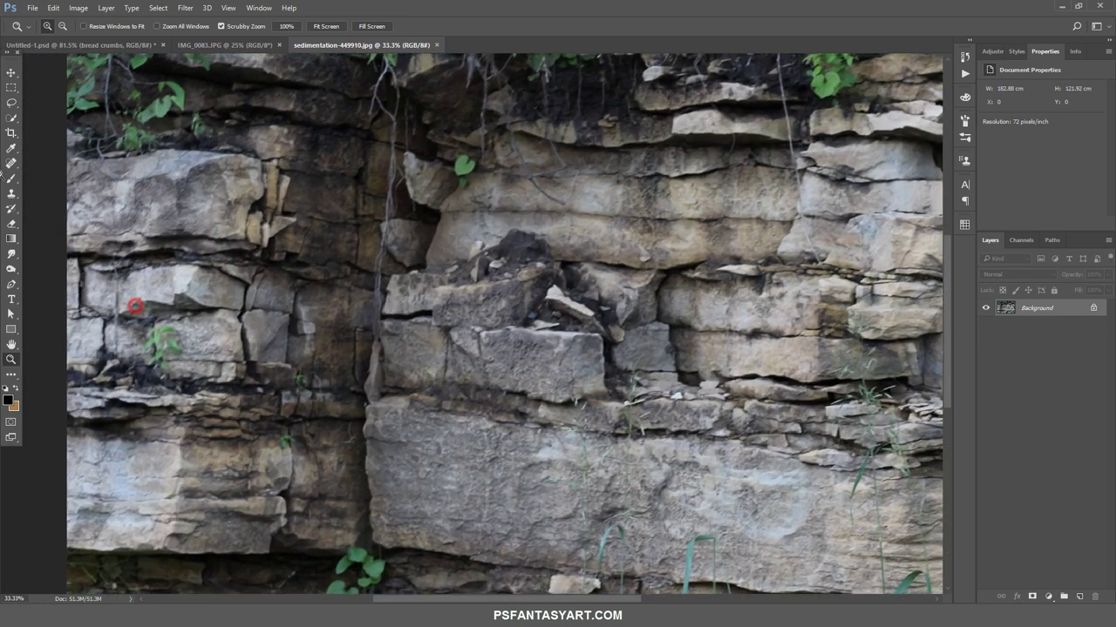
key("w")
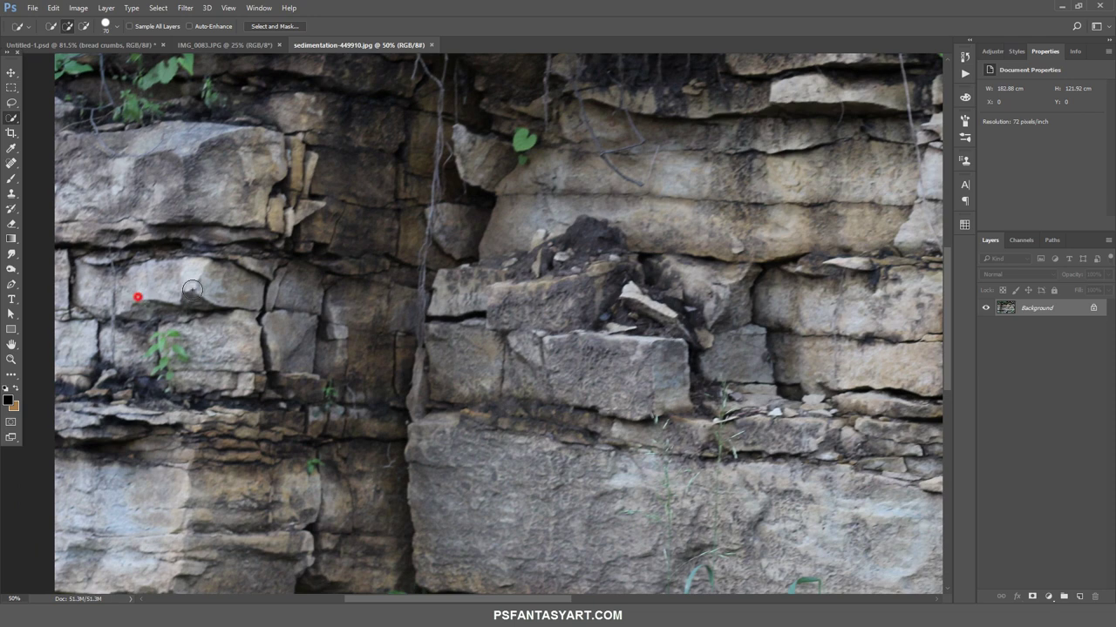
left_click_drag(138, 298, 103, 340)
key("ctrl+c")
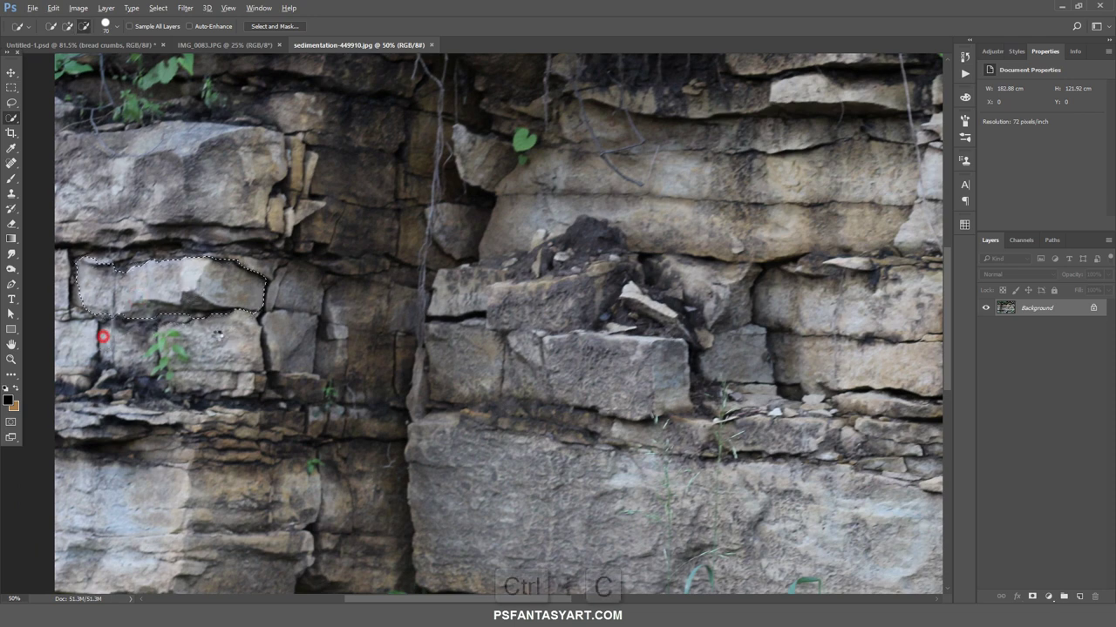
Paste the rock into the cake scene, shrink it and flip it vertically
left_click(61, 45)
key("ctrl+v")
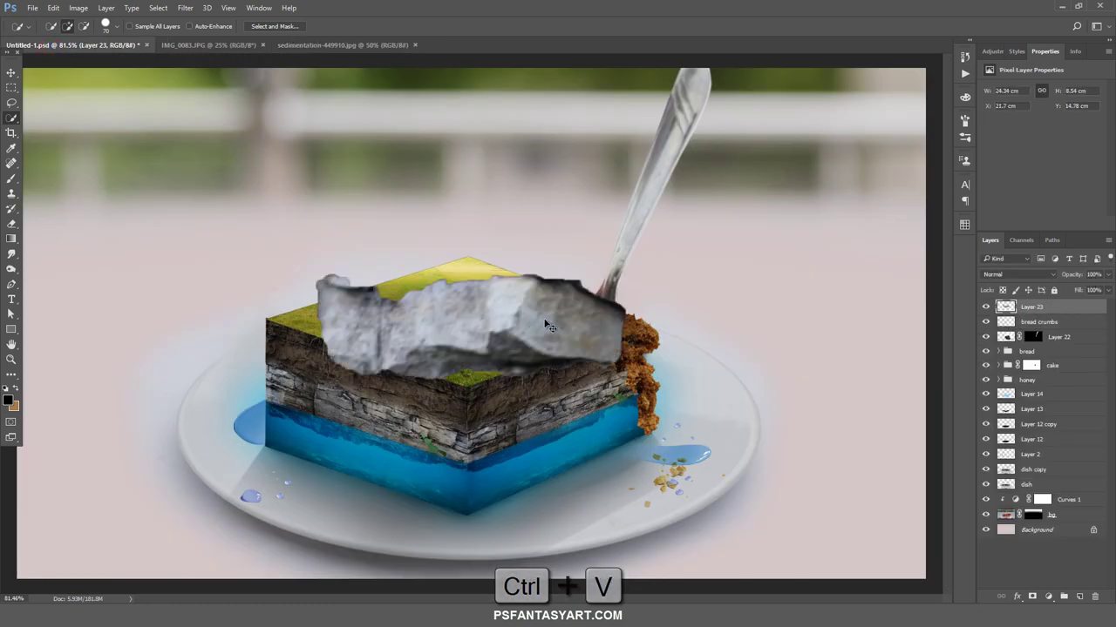
key("ctrl+t")
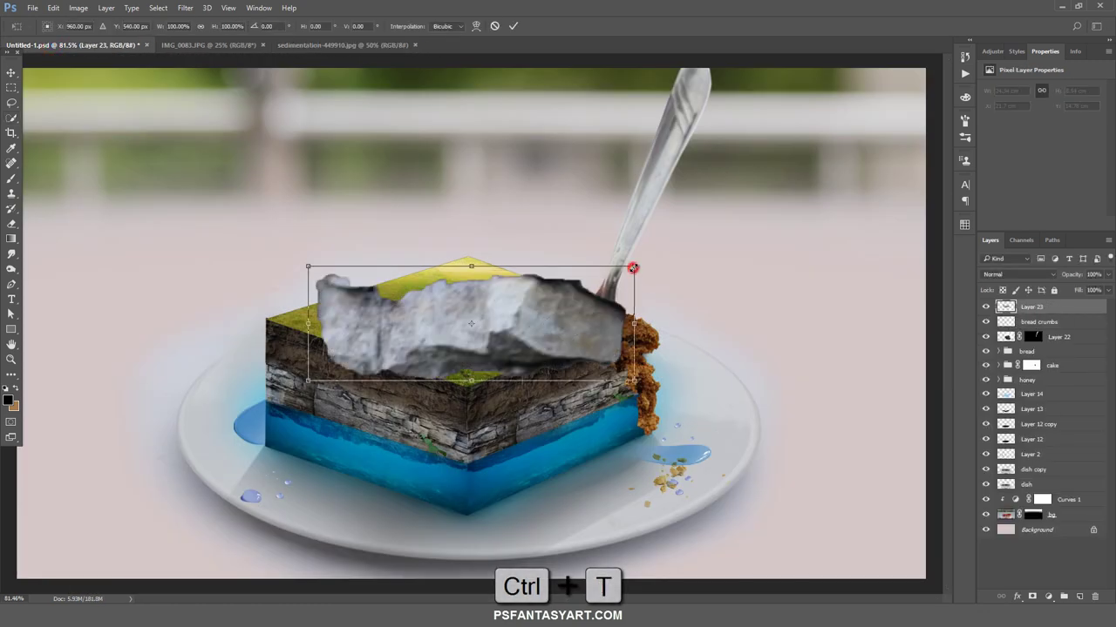
mouse_move(633, 267)
left_mouse_down()
mouse_move(514, 307)
mouse_move(697, 476)
left_mouse_up()
right_click(556, 283)
left_click(588, 466)
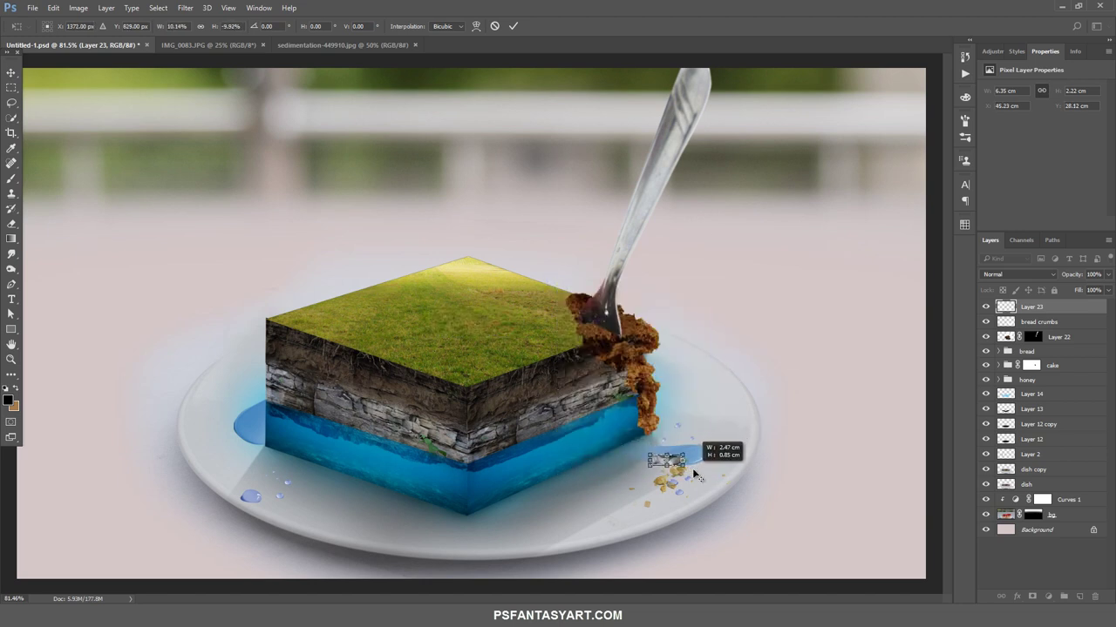
left_click(512, 26)
Move the rock piece beside the crumbs and rotate it slightly
left_click(11, 71)
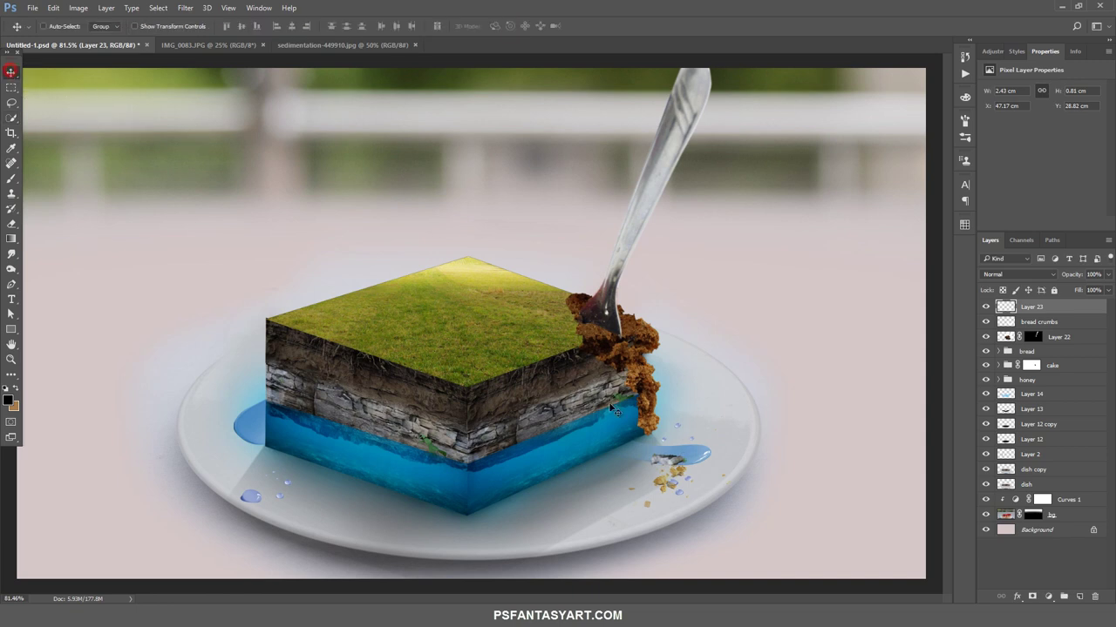
left_click_drag(698, 469, 676, 510)
key("ctrl+t")
left_click_drag(540, 458, 541, 469)
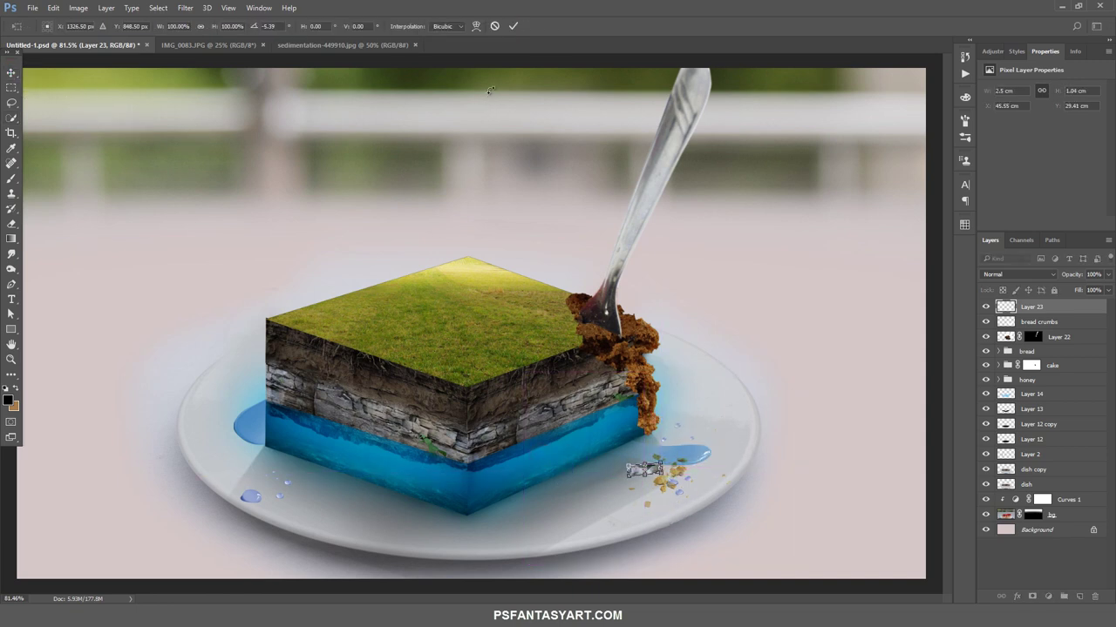
left_click(512, 25)
On the rock photo, select and copy the middle rock slab without its left end
left_click(314, 45)
key("ctrl+d")
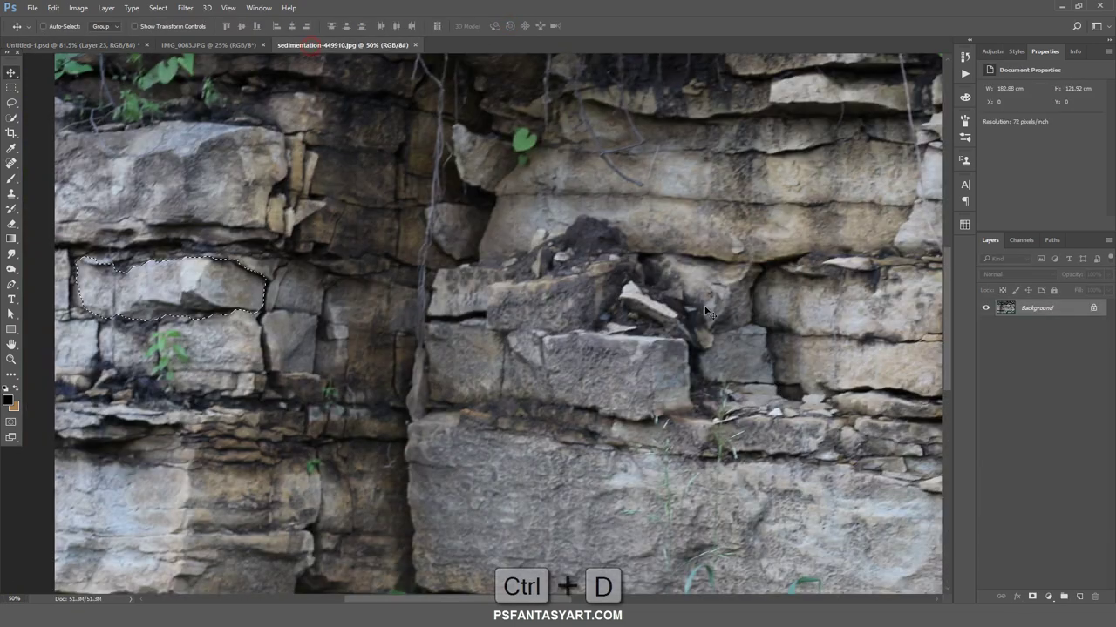
left_click_drag(629, 358, 323, 359)
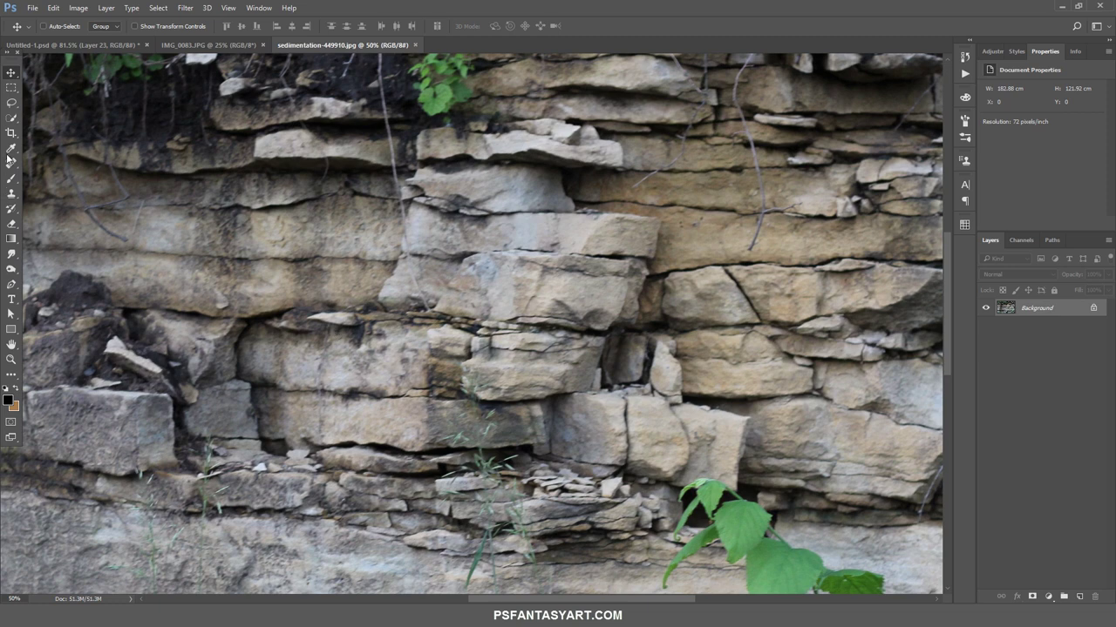
left_click(11, 119)
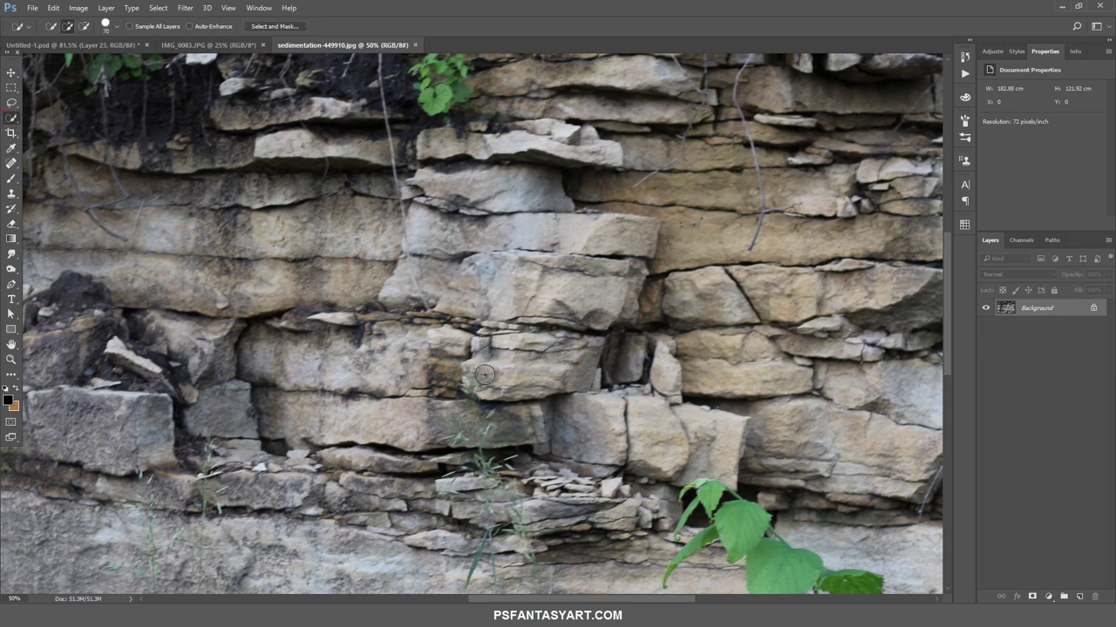
mouse_move(460, 301)
left_mouse_down()
mouse_move(582, 287)
mouse_move(489, 268)
left_mouse_up()
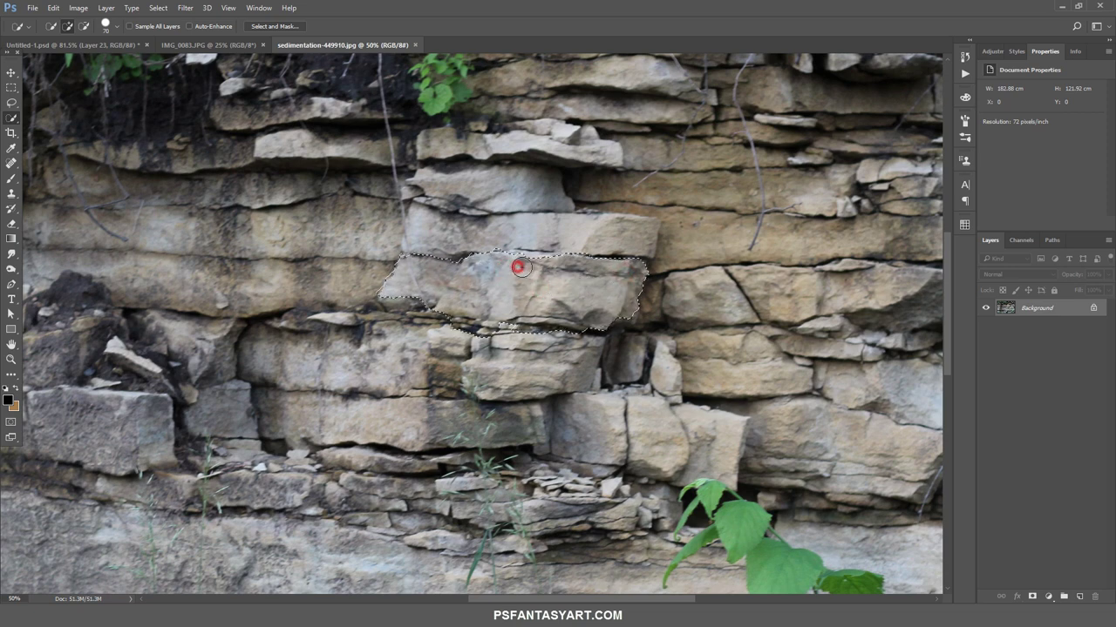
left_click_drag(515, 264, 437, 262)
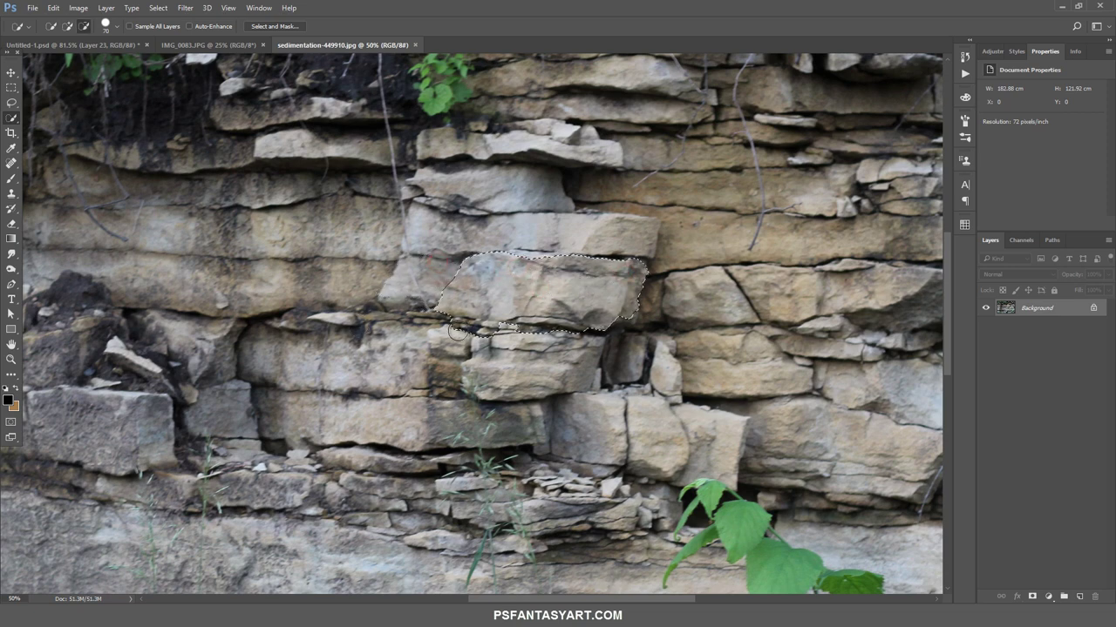
key("ctrl+c")
left_click(67, 26)
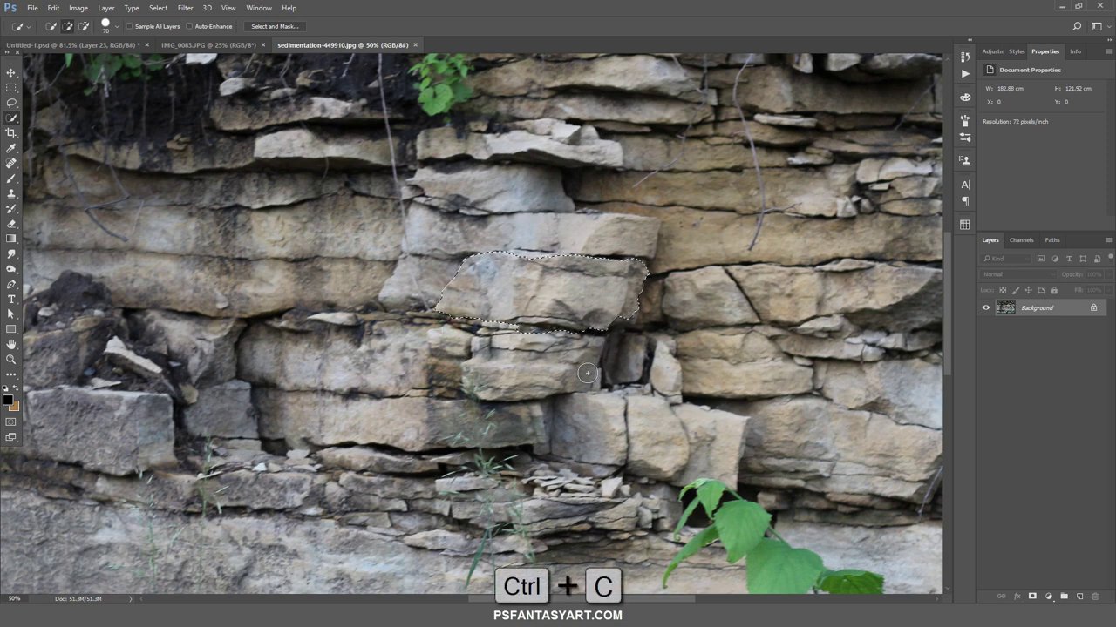
Paste the slab into the cake scene and shrink it to a tiny chip
left_click(45, 48)
key("ctrl+v")
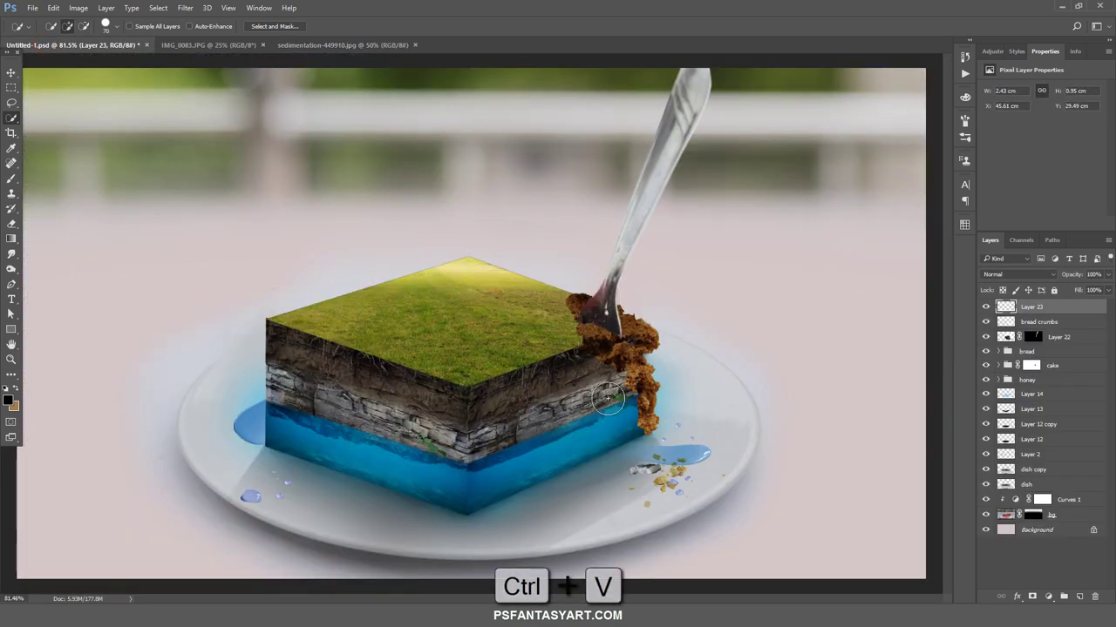
key("ctrl+t")
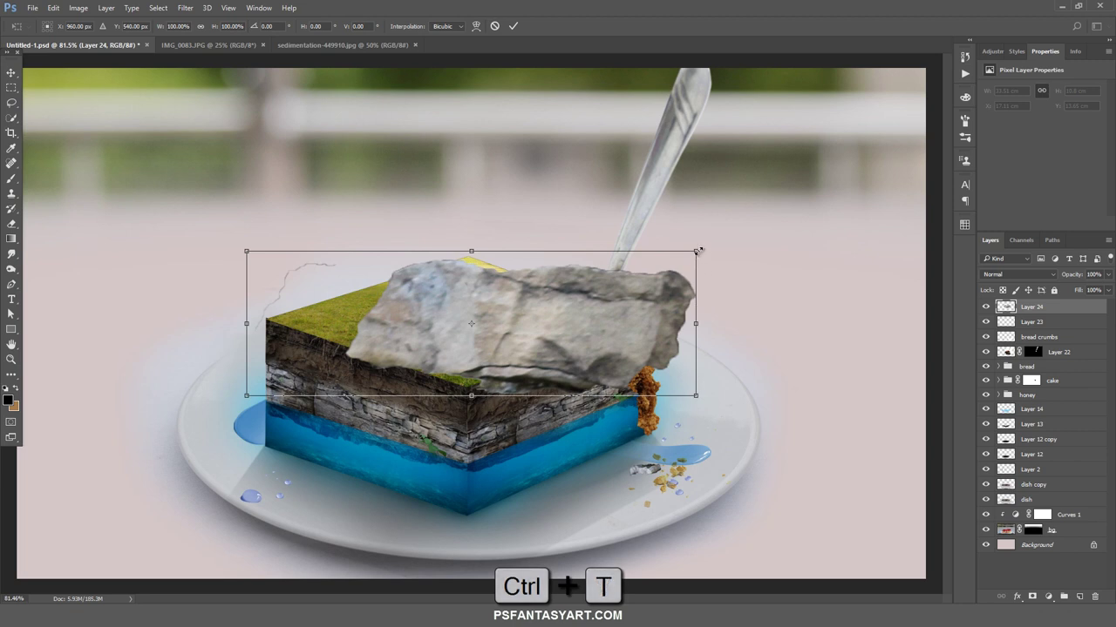
left_click_drag(698, 251, 601, 281)
left_click_drag(588, 357, 520, 404)
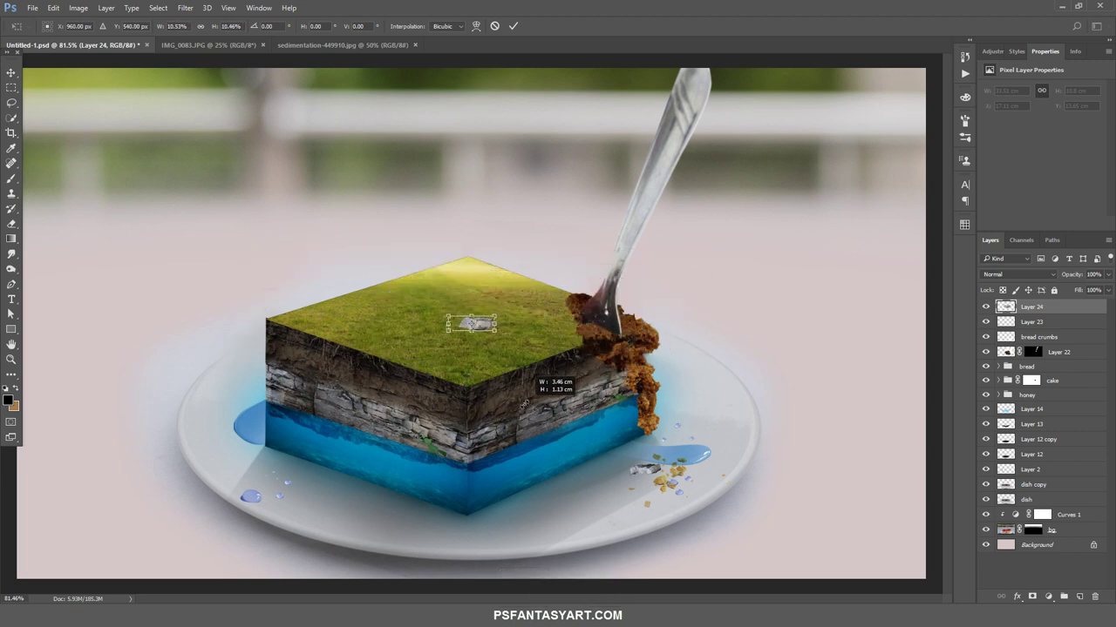
left_click(512, 25)
key("w")
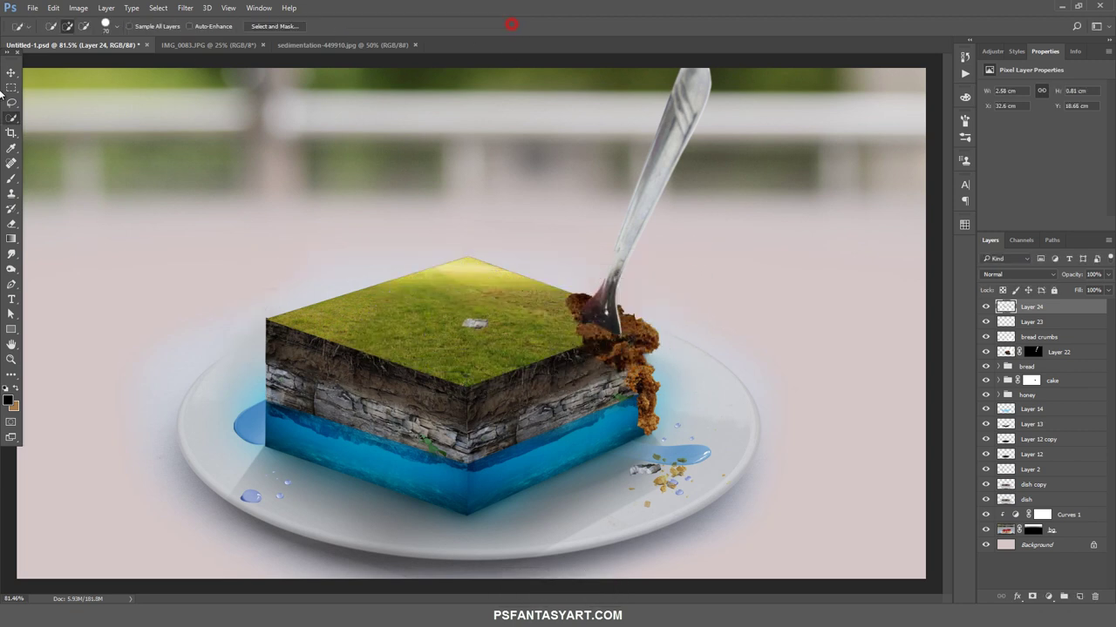
Place the chip among the crumbs at the plate's front edge, then deselect the rock photo
left_click(11, 75)
left_click_drag(474, 324, 628, 480)
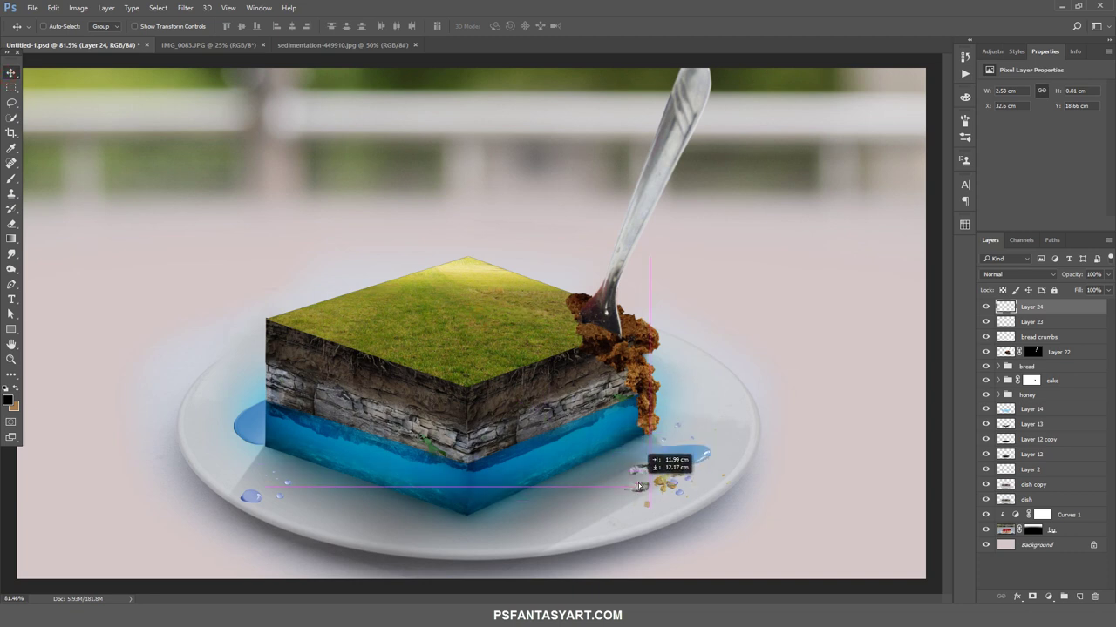
key("ctrl+t")
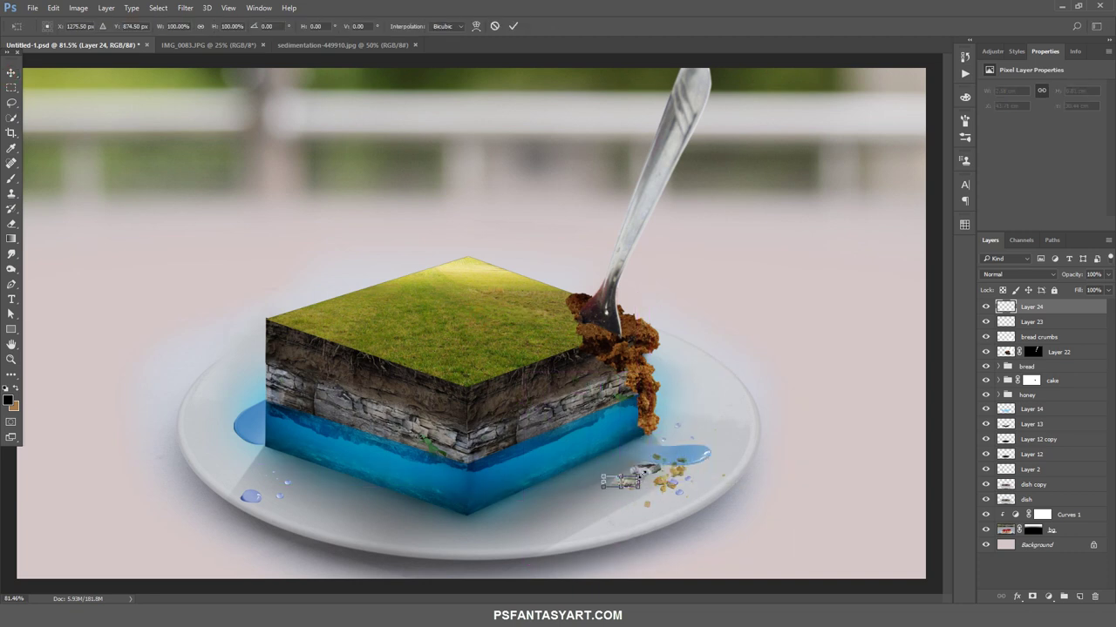
left_click_drag(638, 476, 632, 478)
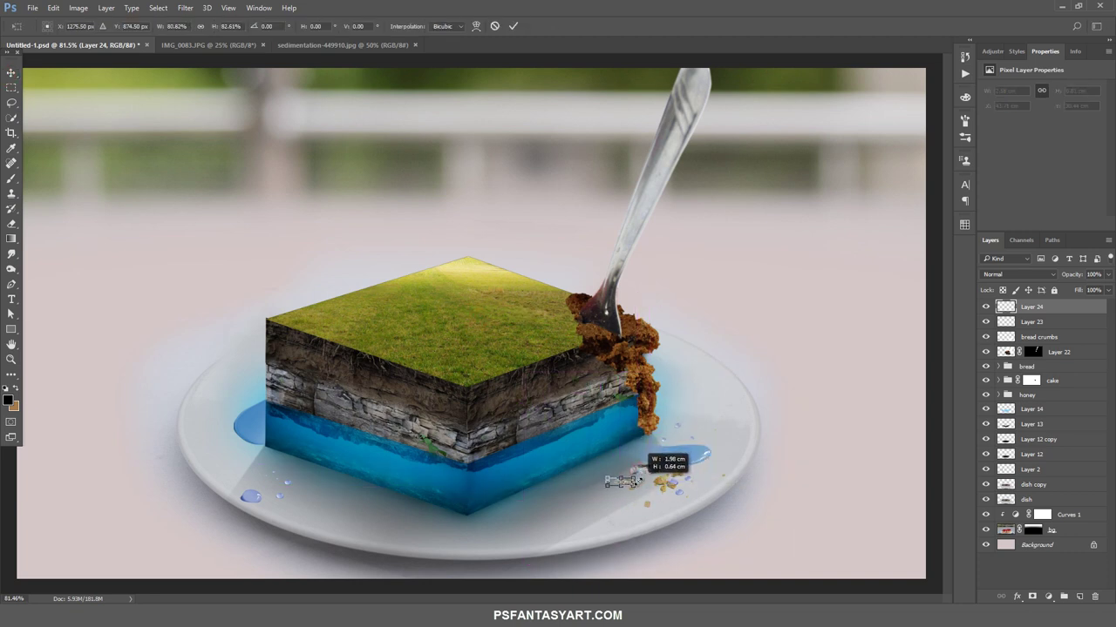
left_click(513, 25)
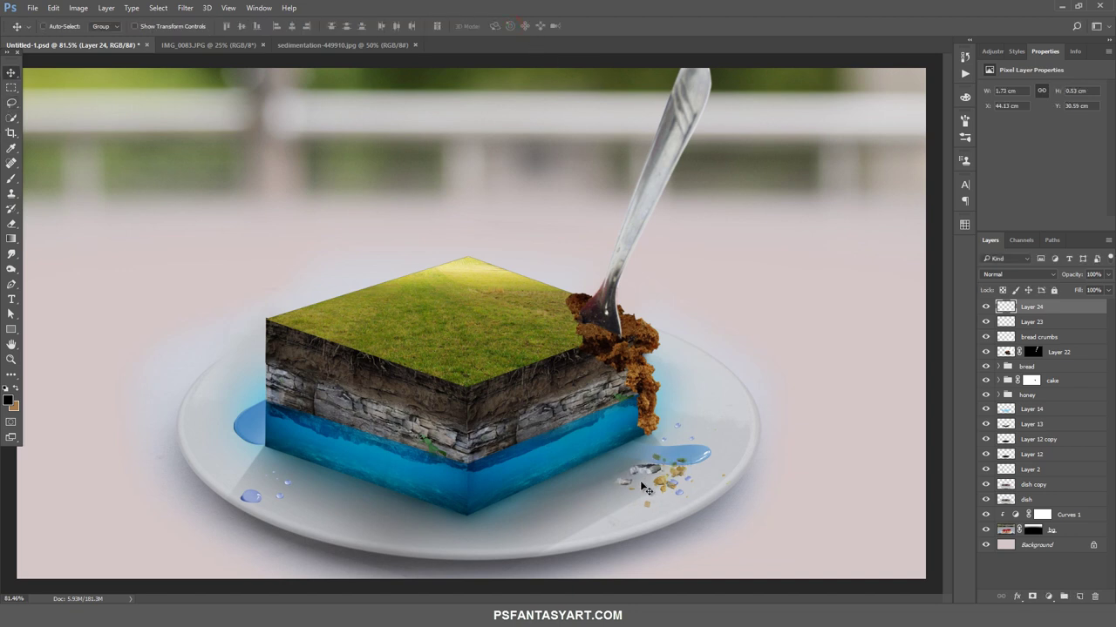
left_click_drag(646, 489, 660, 489)
left_click(342, 44)
key("ctrl+d")
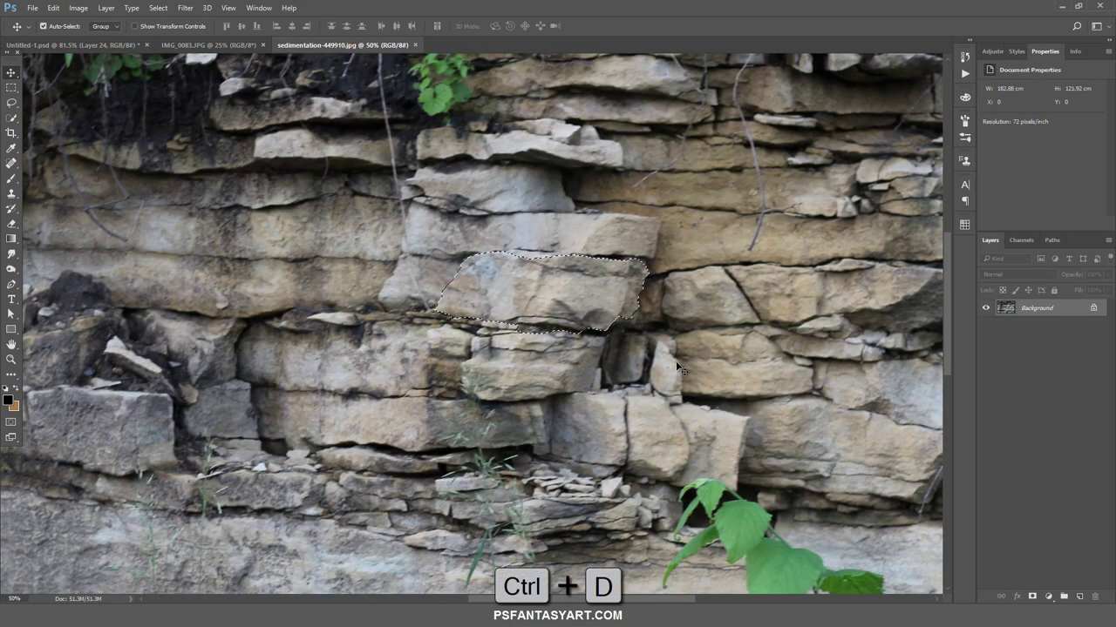
Select and copy the protruding slab near the top of the rock photo
key("z")
right_click(344, 313)
left_click(385, 323)
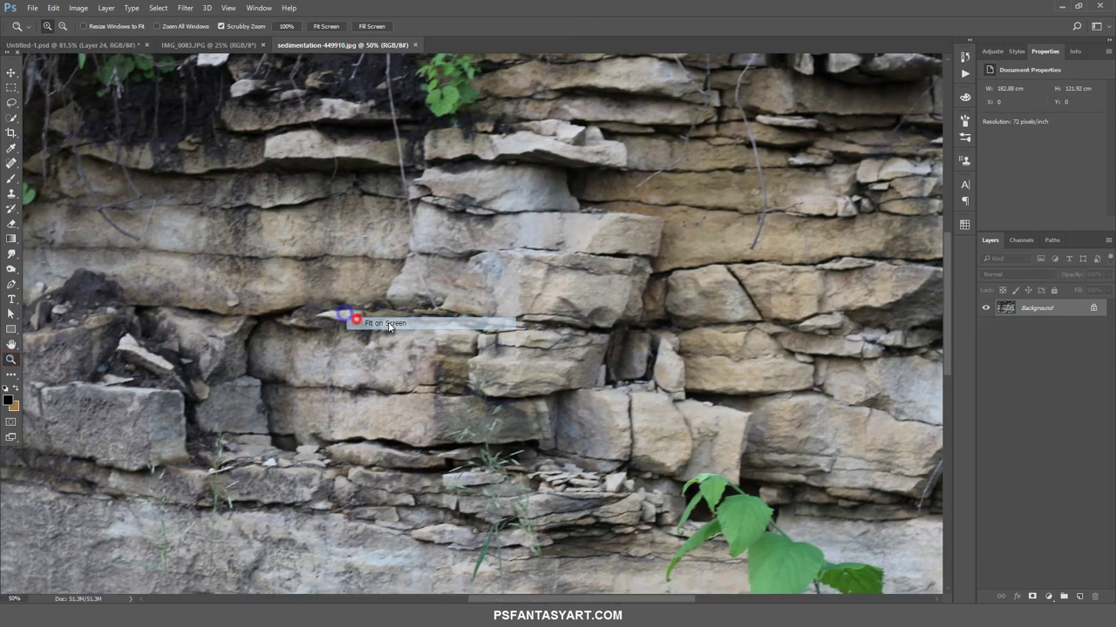
left_click(652, 183)
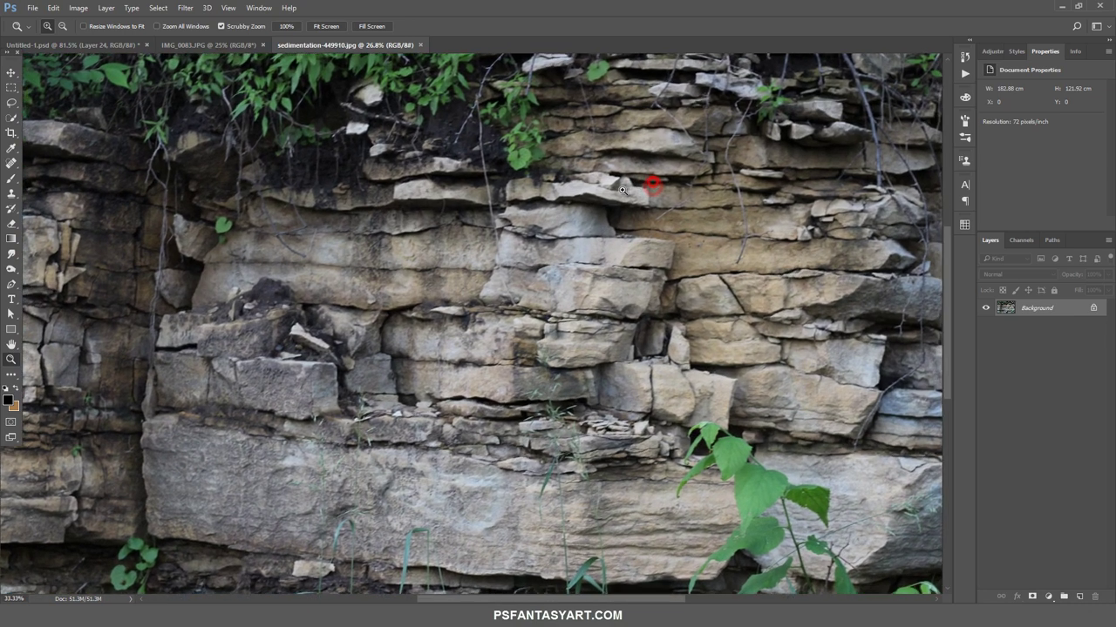
key("w")
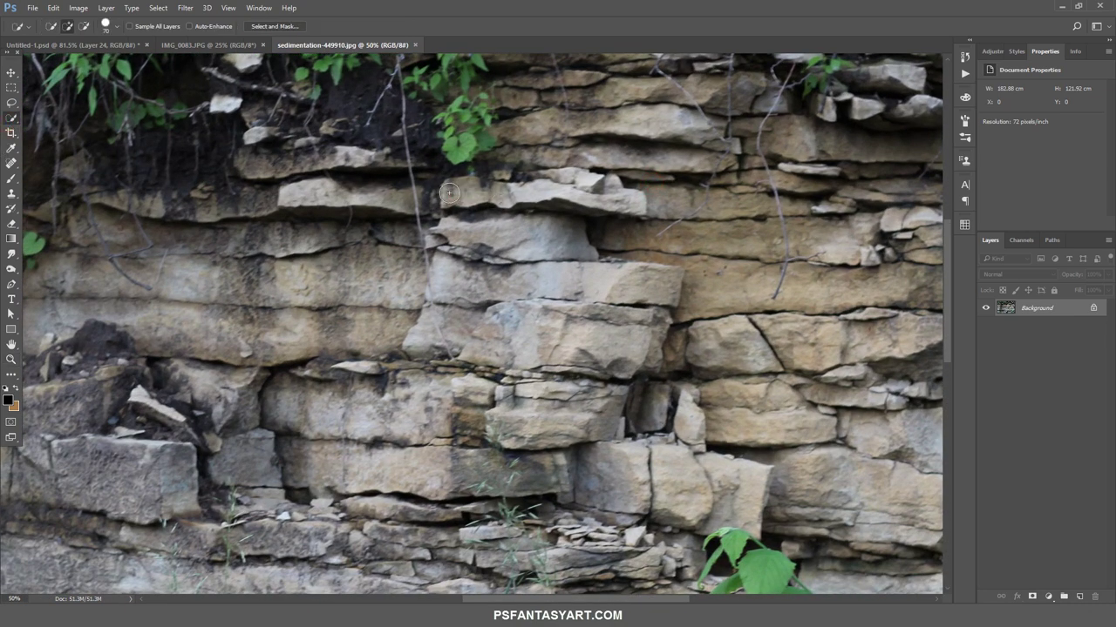
mouse_move(449, 192)
left_mouse_down()
mouse_move(636, 209)
mouse_move(520, 229)
mouse_move(565, 226)
left_mouse_up()
left_click(581, 202)
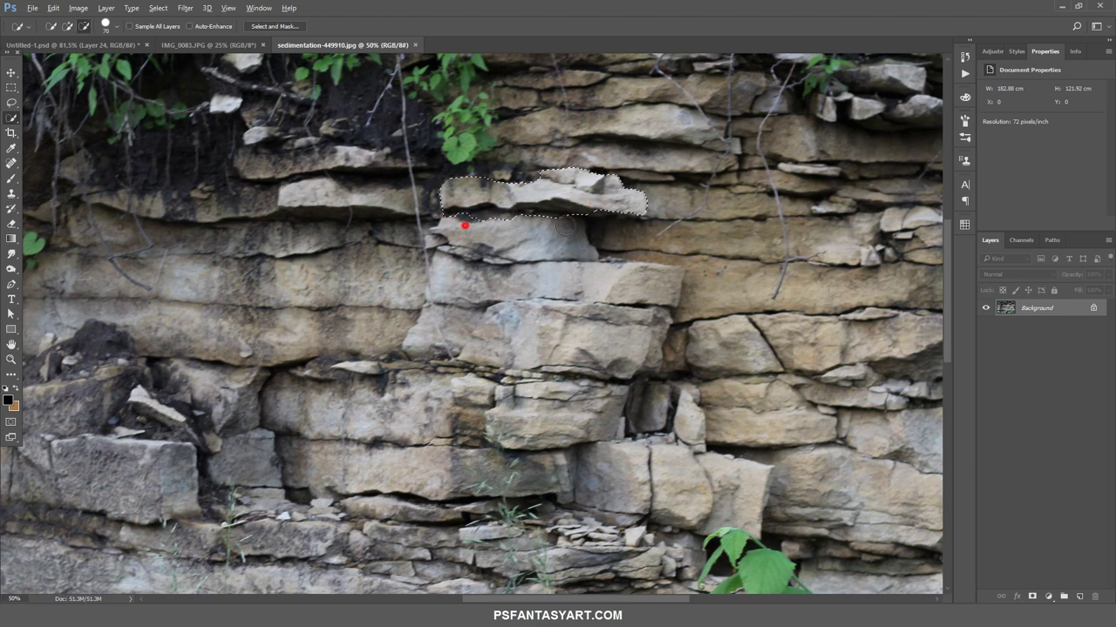
key("ctrl+c")
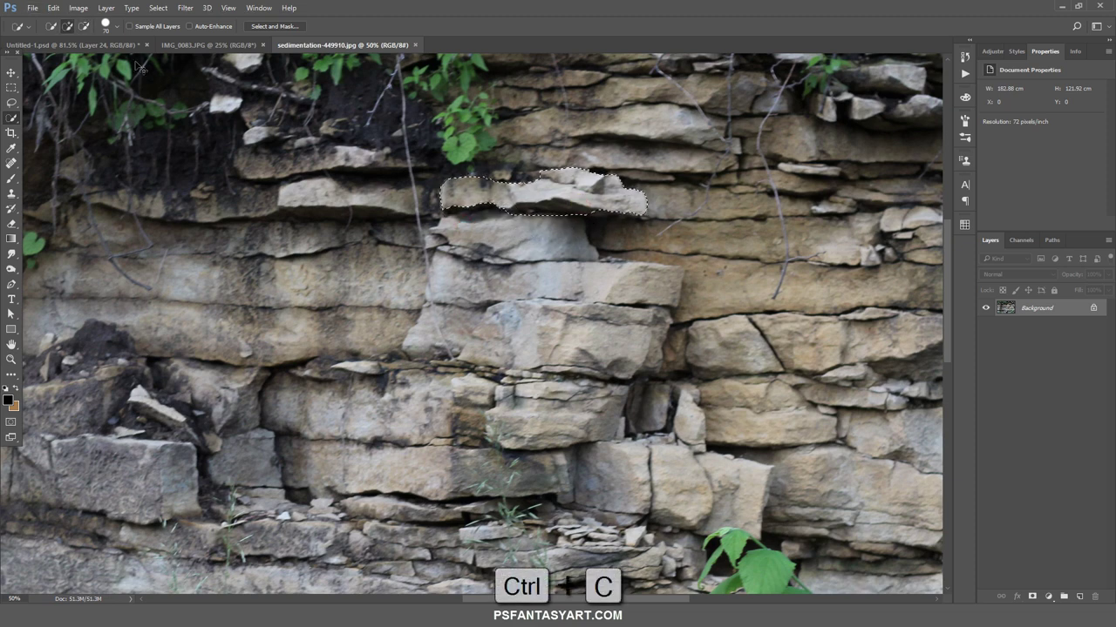
Paste the slab, shrink it to about 10% and move it onto the plate near the crumbs
left_click(78, 44)
key("ctrl+v")
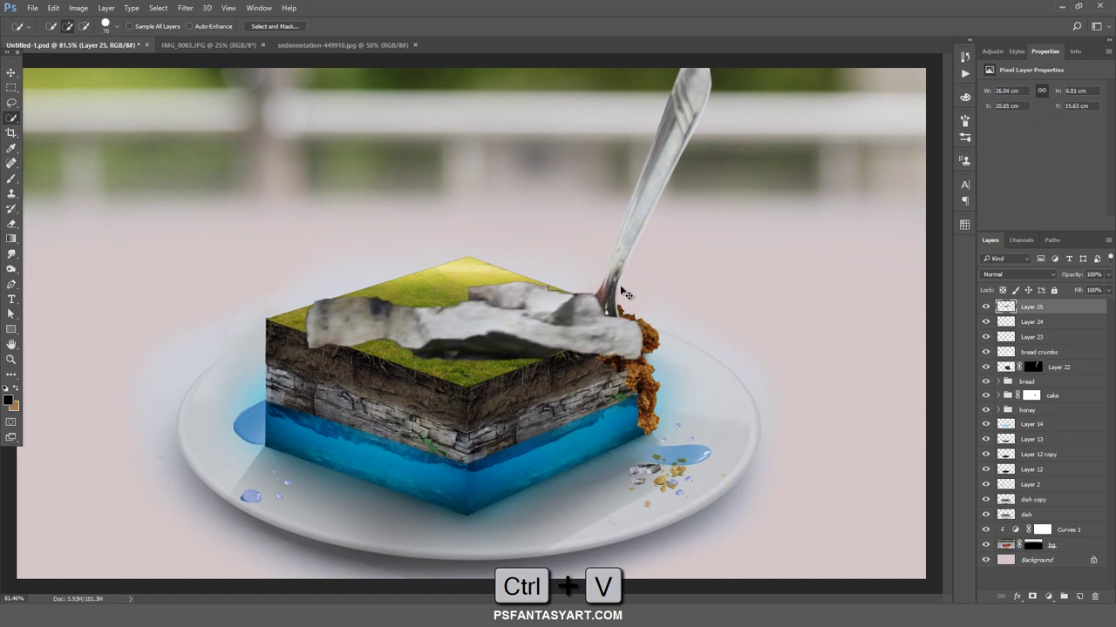
key("ctrl+t")
left_click_drag(647, 279, 509, 389)
left_click(513, 25)
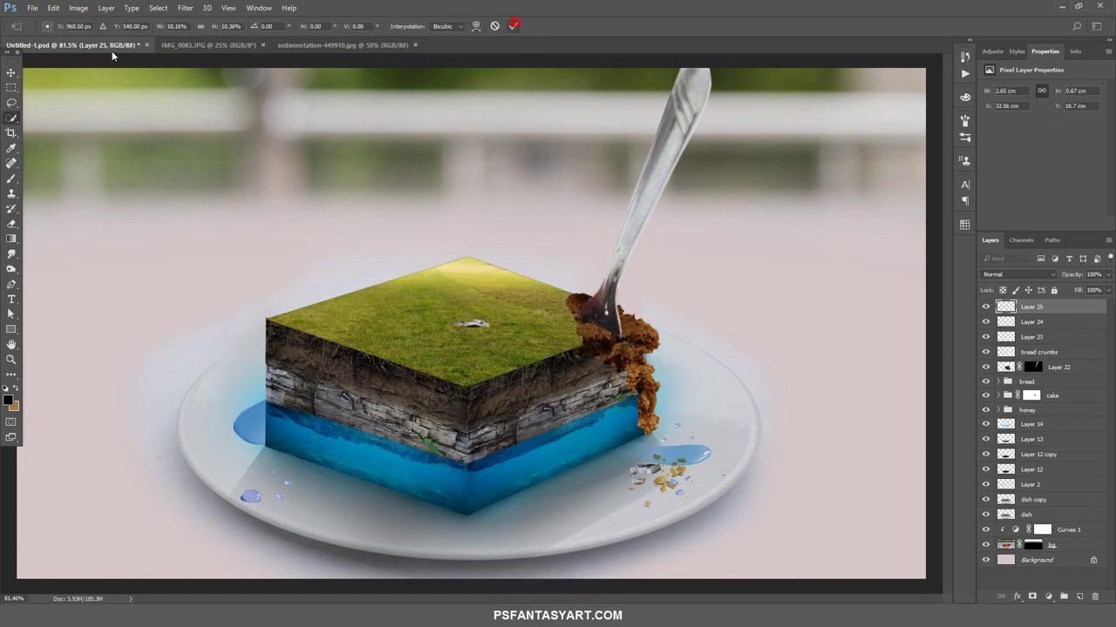
mouse_move(448, 321)
left_mouse_down()
mouse_move(699, 436)
mouse_move(713, 481)
left_mouse_up()
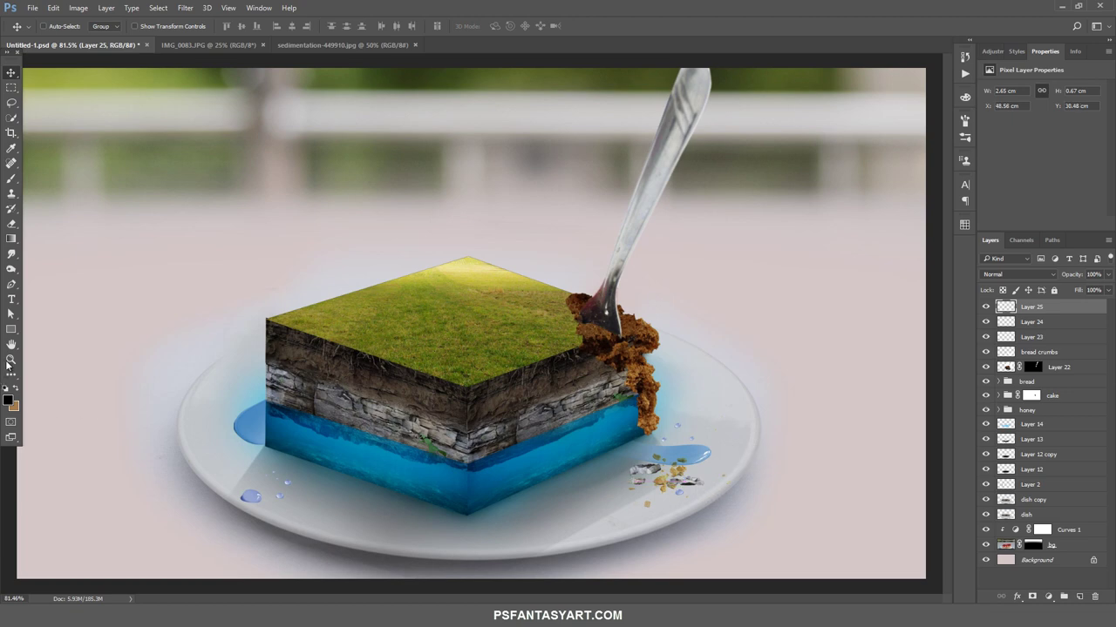
Zoom in on the plate rim crumbs and shrink the Eraser brush with [
left_click(10, 360)
left_click(734, 495)
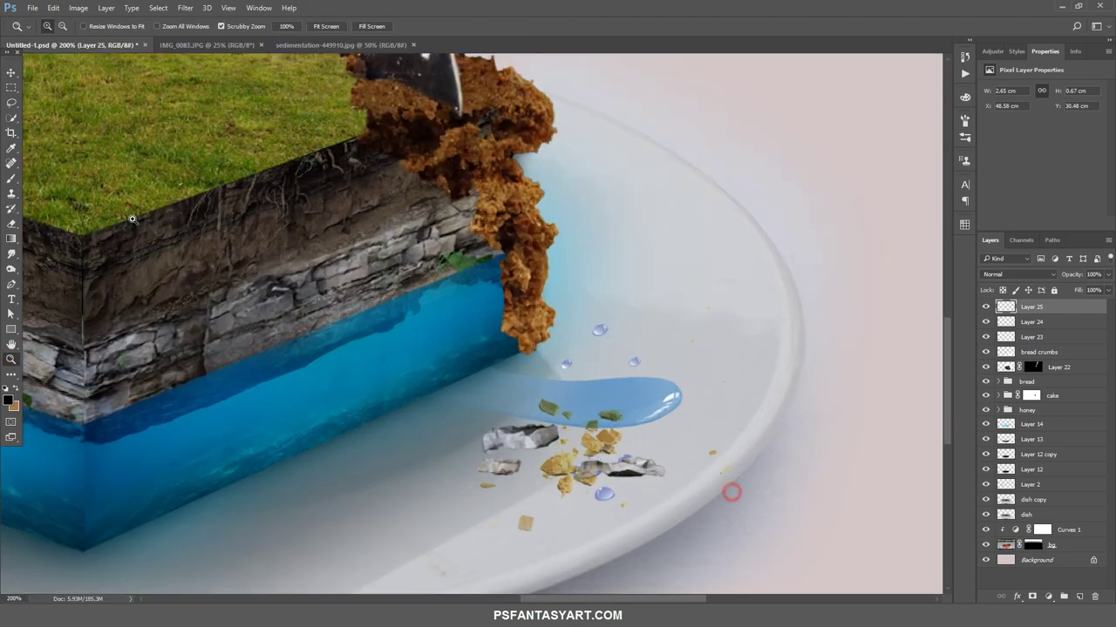
right_click(553, 233)
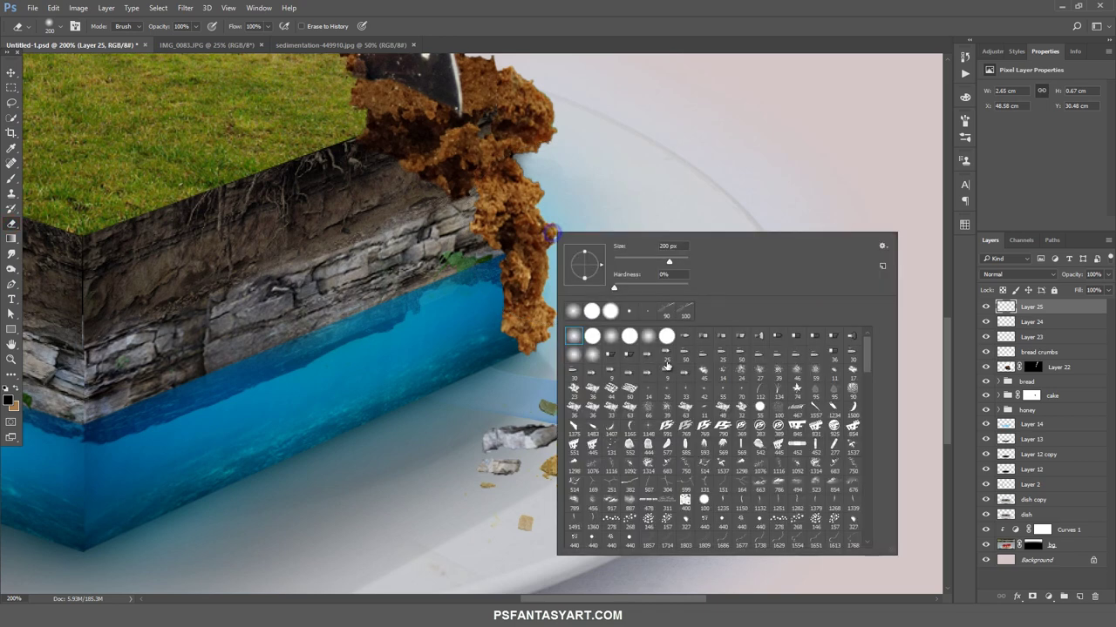
key("Escape")
key("bracketleft")
key("bracketleft")
key("bracketleft")
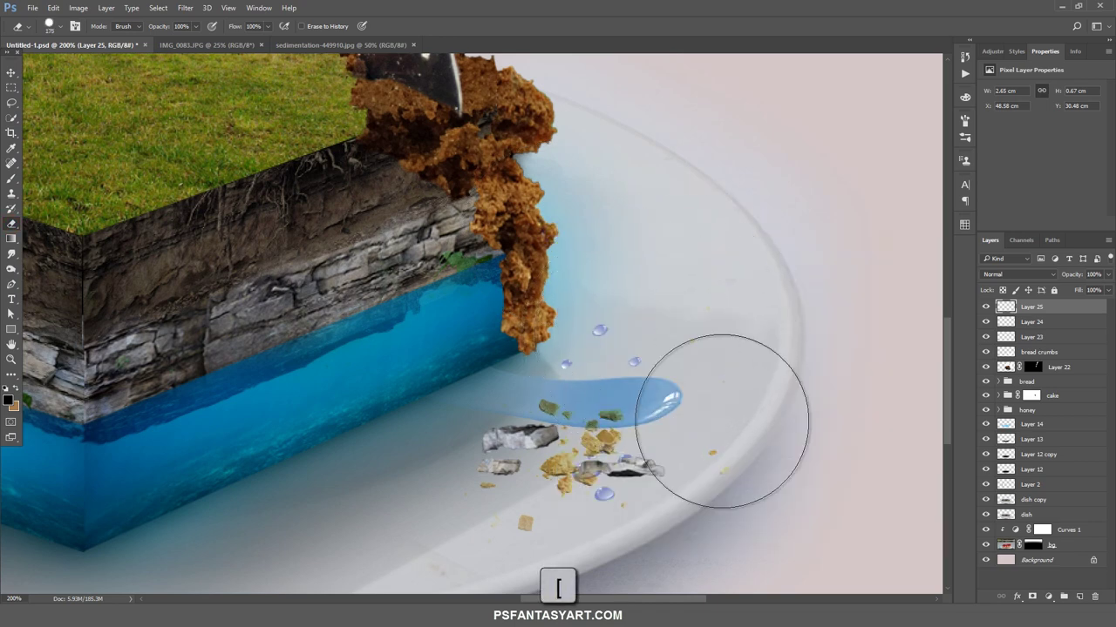
key("bracketleft")
key("bracketleft")
key("bracketleft")
key("bracketleft")
key("bracketleft")
key("bracketleft")
key("bracketleft")
key("bracketleft")
Erase the edges of the Layer 25 rock fragment into a narrower crumb, then zoom back out
left_click(597, 462)
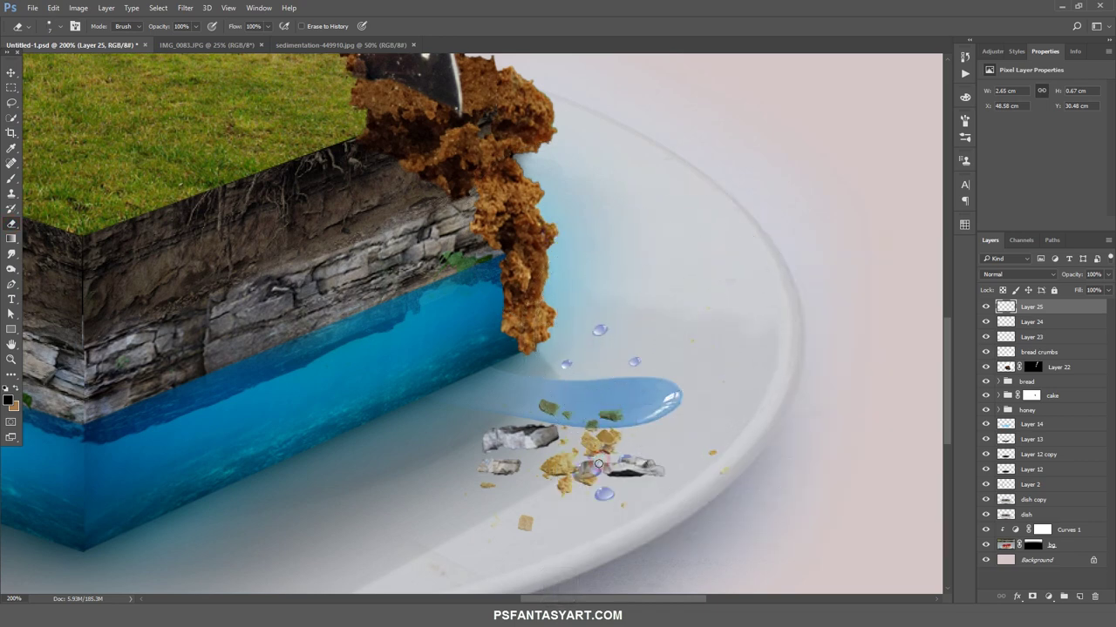
left_click_drag(589, 473, 602, 461)
left_click(589, 473)
left_click(11, 359)
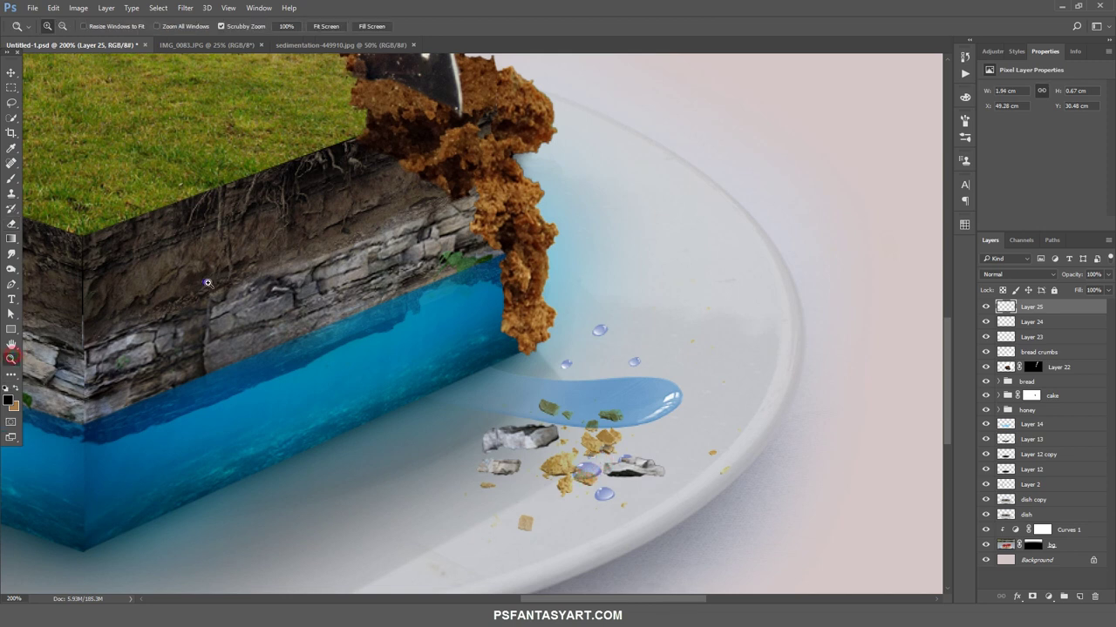
left_click_drag(227, 288, 204, 281)
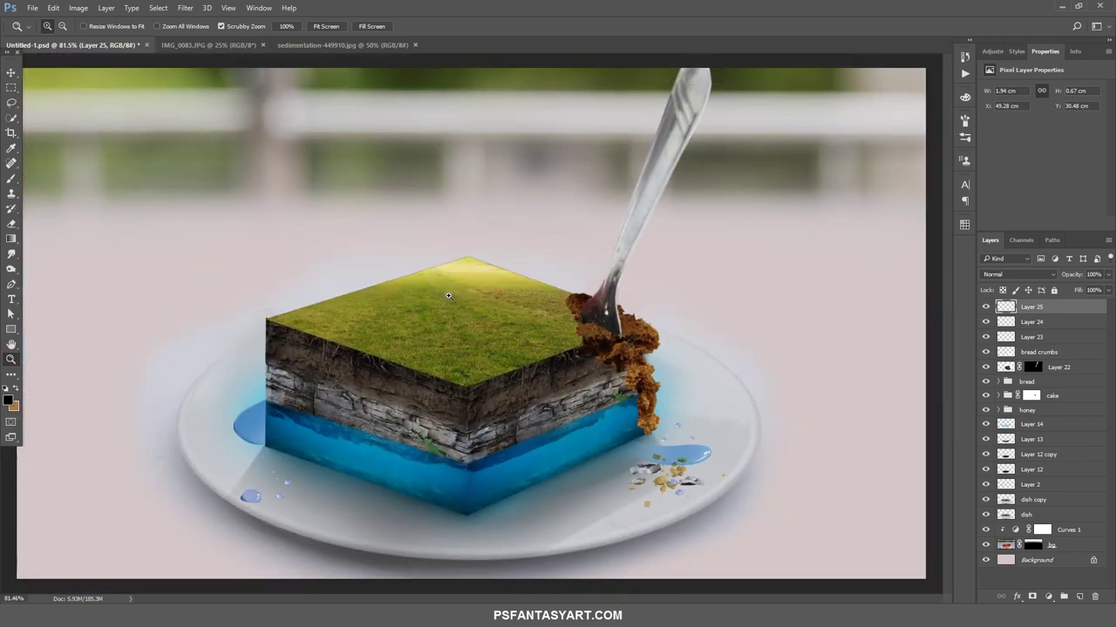
left_click(340, 44)
Clear the selection and pan to the top edge of the rock wall photo
key("ctrl+d")
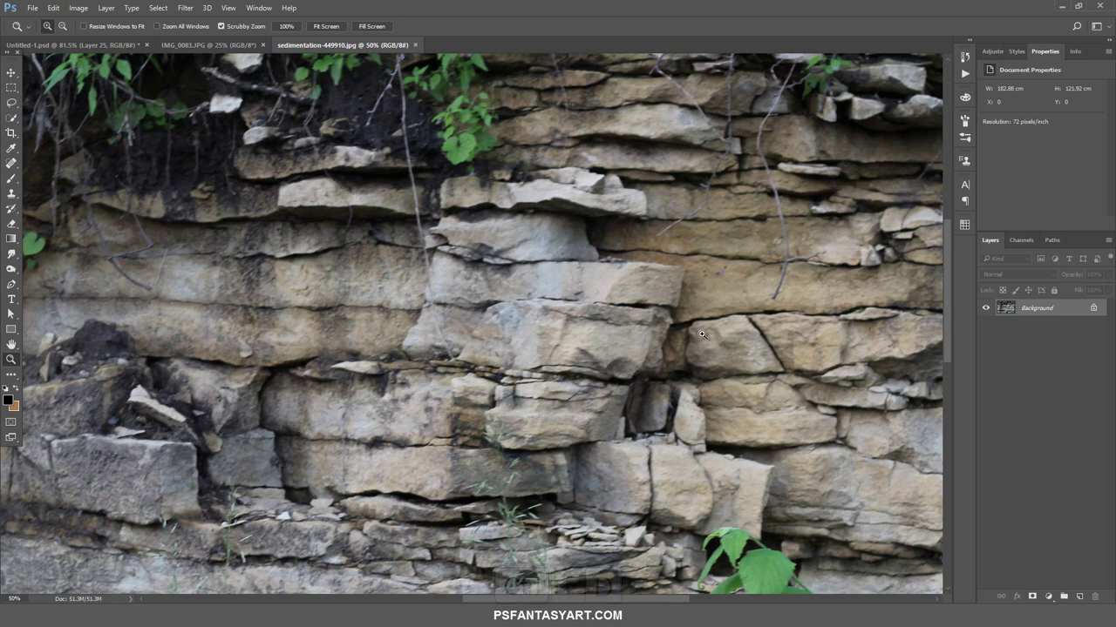
mouse_move(721, 184)
left_mouse_down()
mouse_move(282, 326)
mouse_move(754, 312)
mouse_move(763, 236)
left_mouse_up()
mouse_move(672, 291)
left_mouse_down()
mouse_move(694, 300)
mouse_move(460, 288)
left_mouse_up()
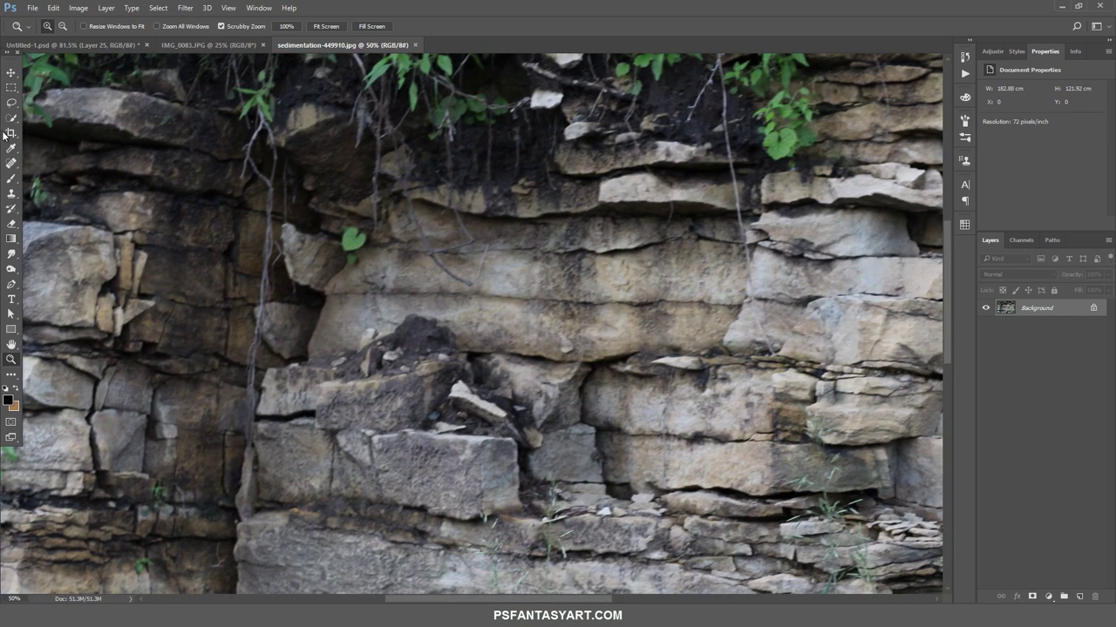
Quick-select a small stone on the rock wall, copy it, and paste it into Untitled-1
left_click(11, 118)
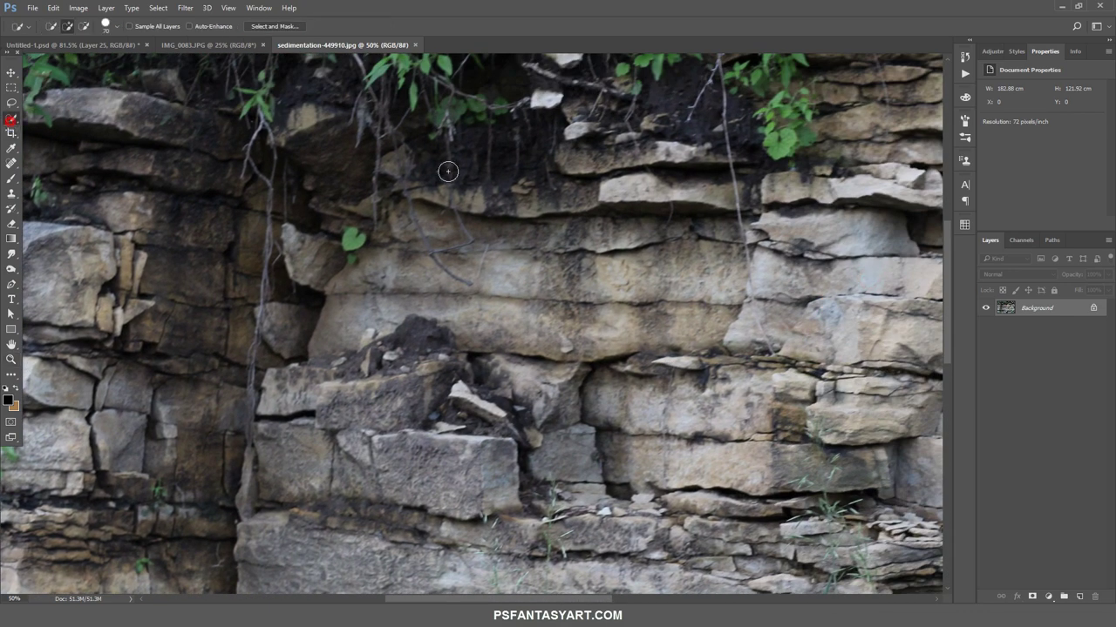
left_click_drag(610, 194, 631, 195)
left_click(621, 213, "alt")
key("ctrl+c")
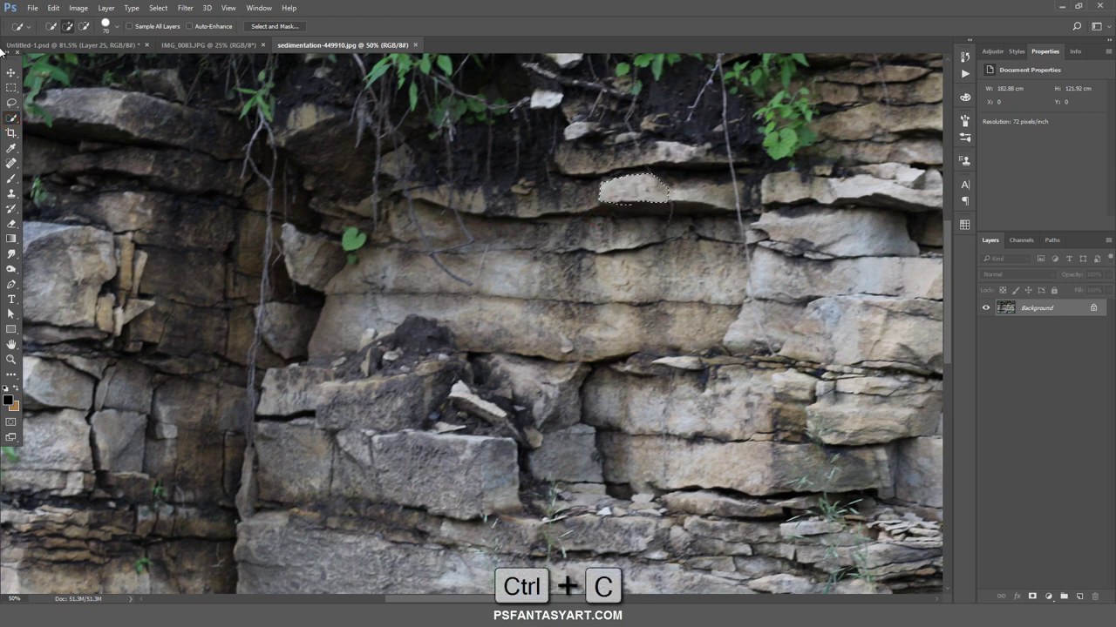
left_click(78, 44)
key("ctrl+v")
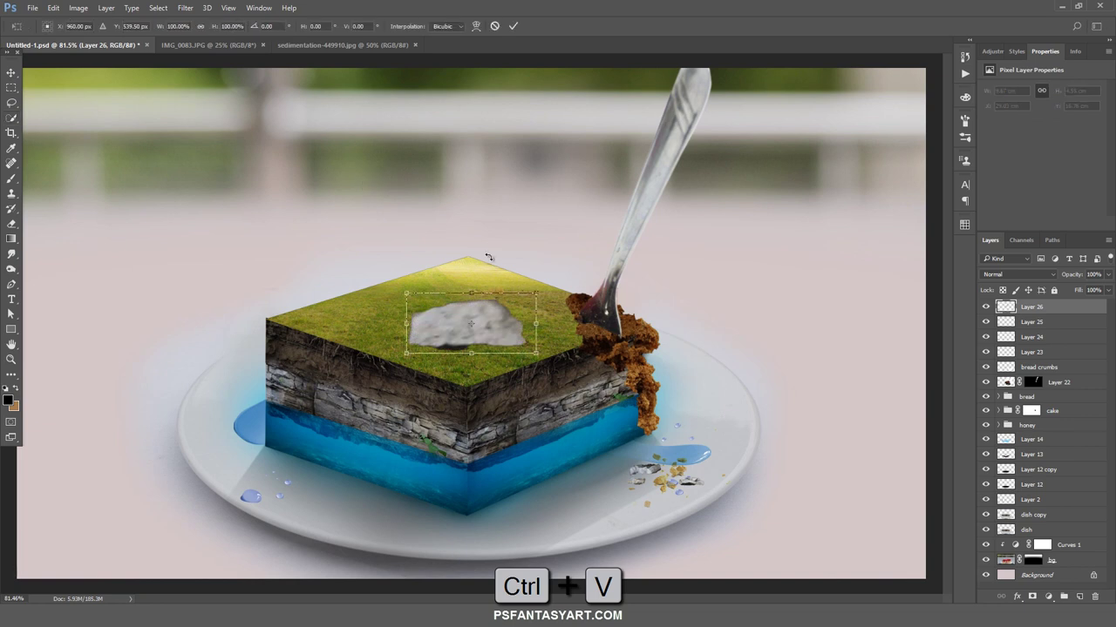
Shrink the pasted stone to about 14% and move it onto the plate beside the crumbs
key("ctrl+t")
left_click_drag(535, 289, 486, 323)
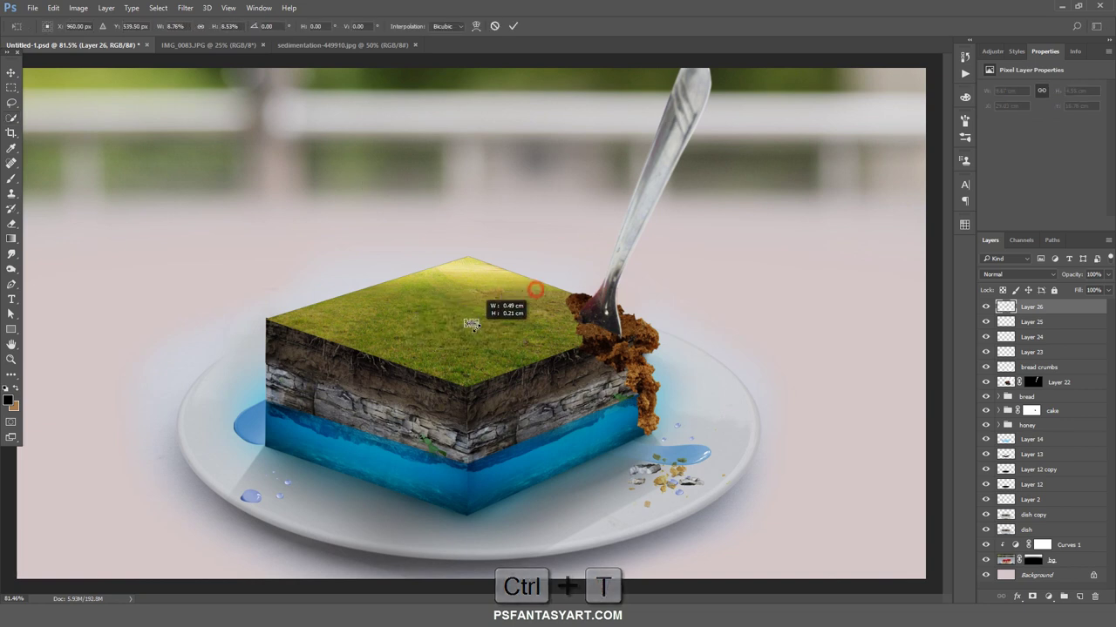
left_click(512, 25)
left_click_drag(460, 358, 637, 491)
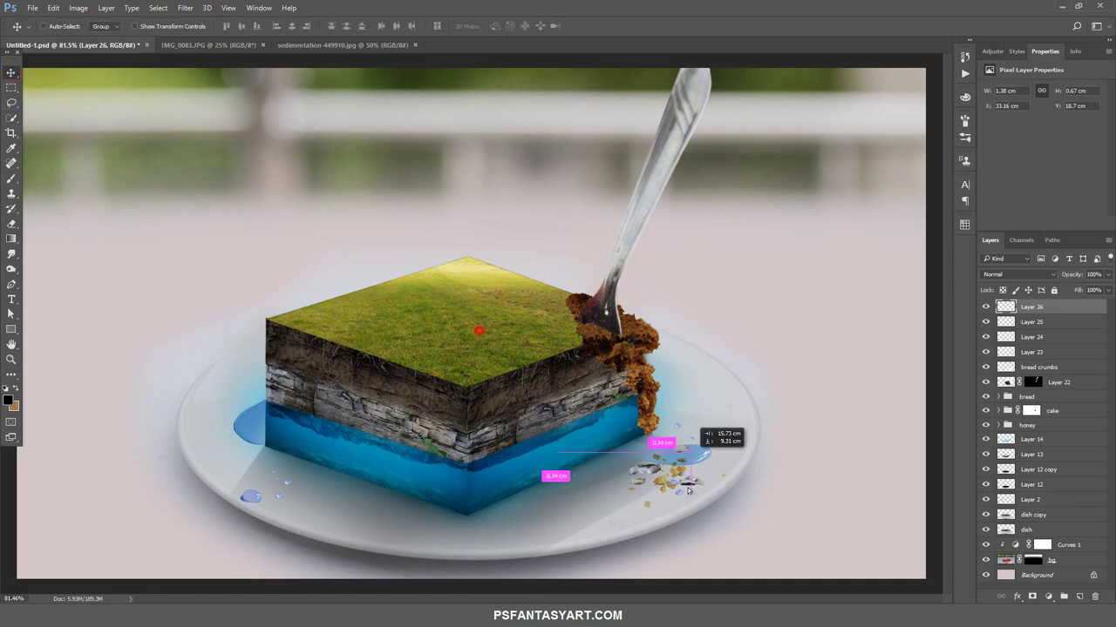
Zoom in to refine the stone into a 0.78 × 0.35 cm chip, then fit the scene on screen
left_click(10, 359)
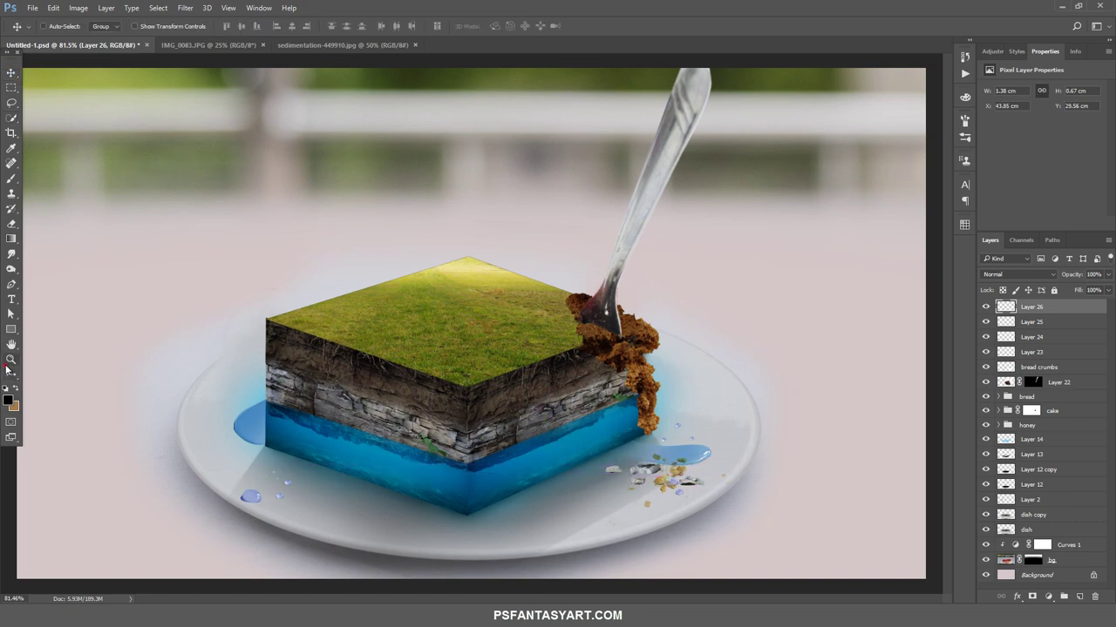
mouse_move(617, 457)
left_mouse_down()
mouse_move(650, 482)
mouse_move(624, 478)
left_mouse_up()
key("ctrl+t")
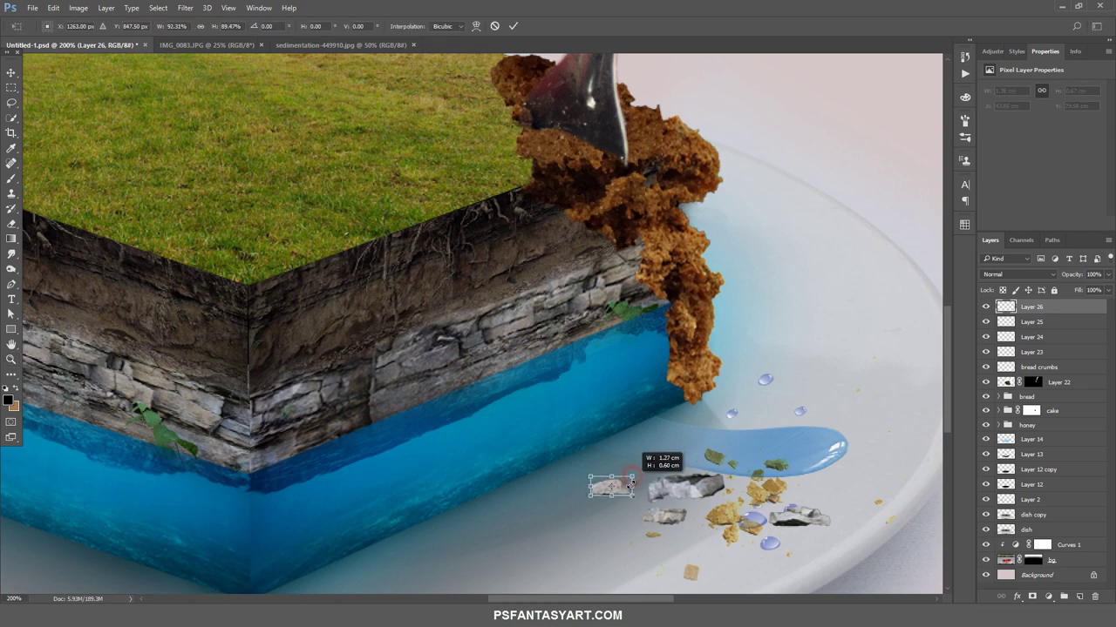
left_click(514, 26)
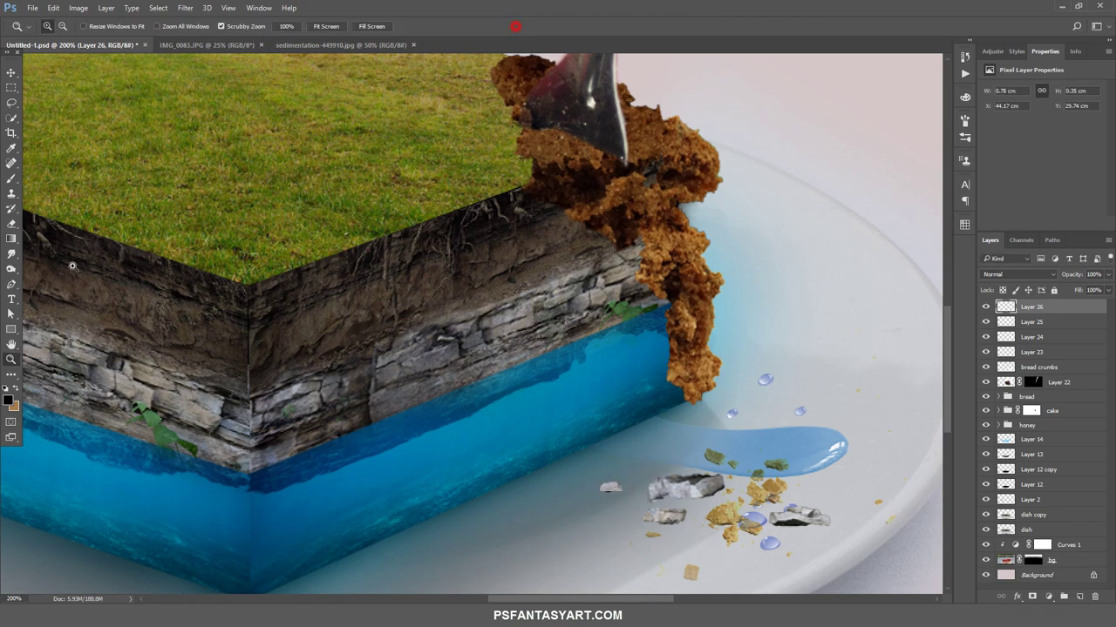
key("z")
right_click(529, 257)
left_click(549, 270)
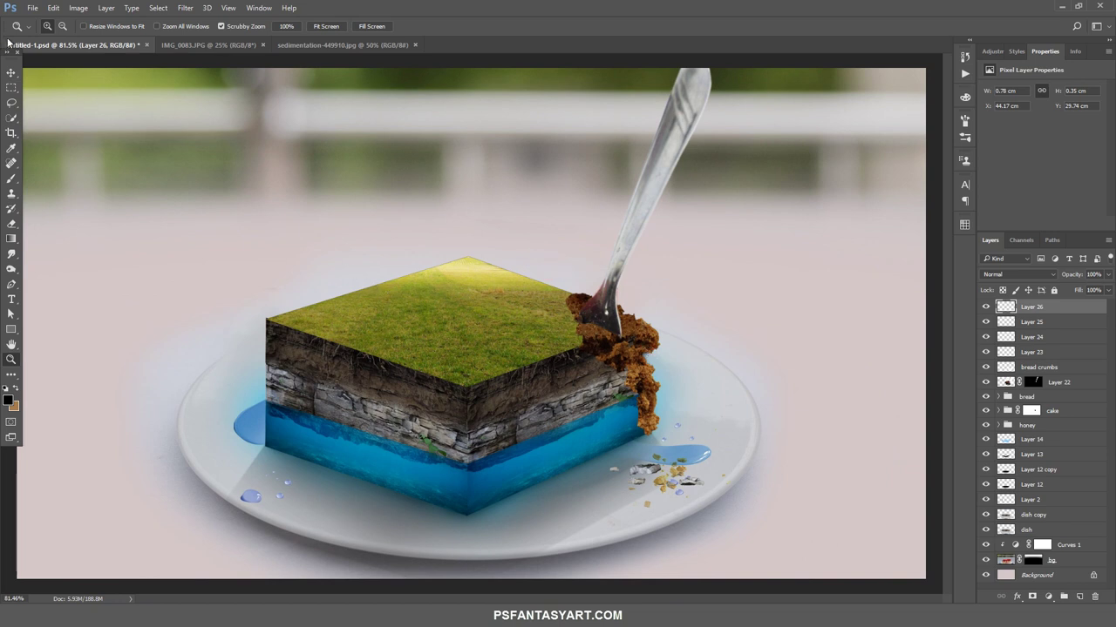
Nudge the Layer 24 and Layer 23 crumbs into new spots on the plate
left_click(11, 73)
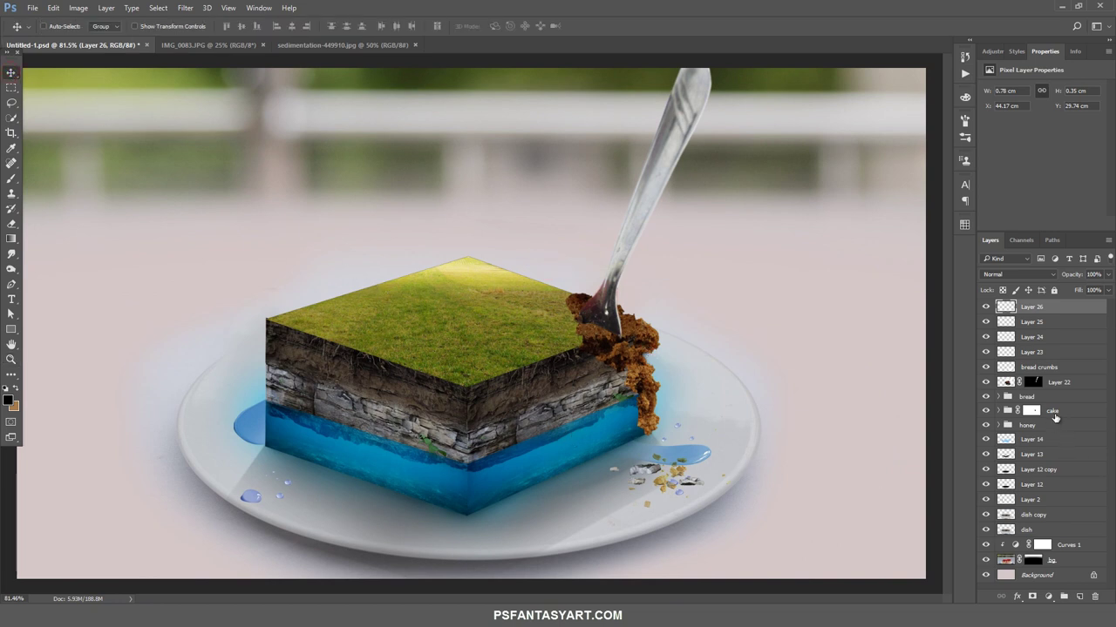
left_click(1025, 338)
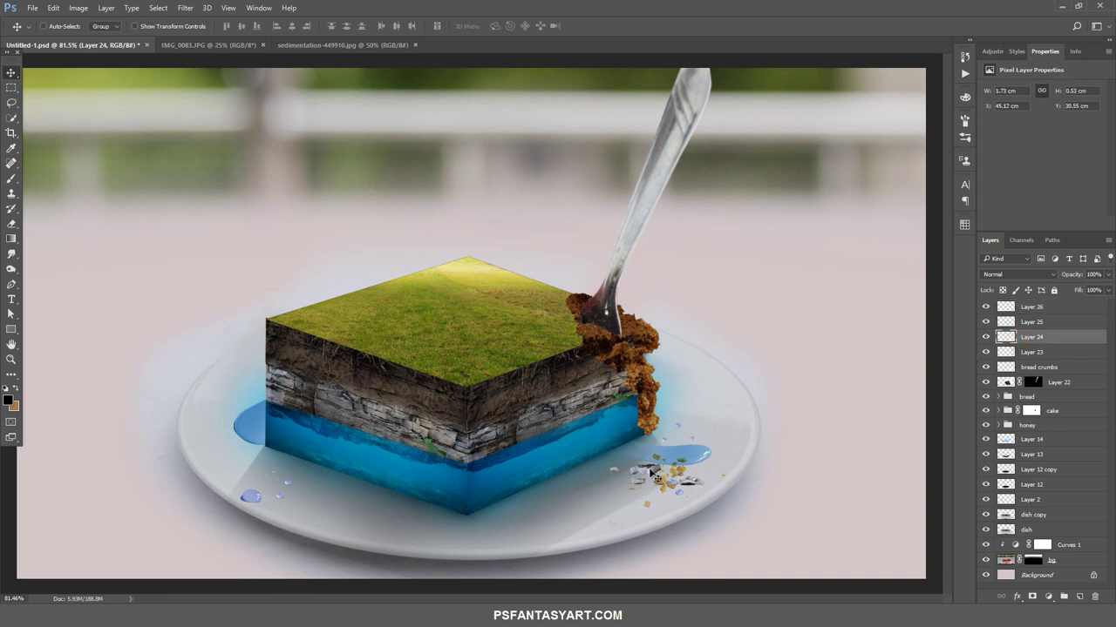
left_click_drag(656, 477, 636, 477)
left_click(999, 354)
left_click_drag(703, 451, 684, 458)
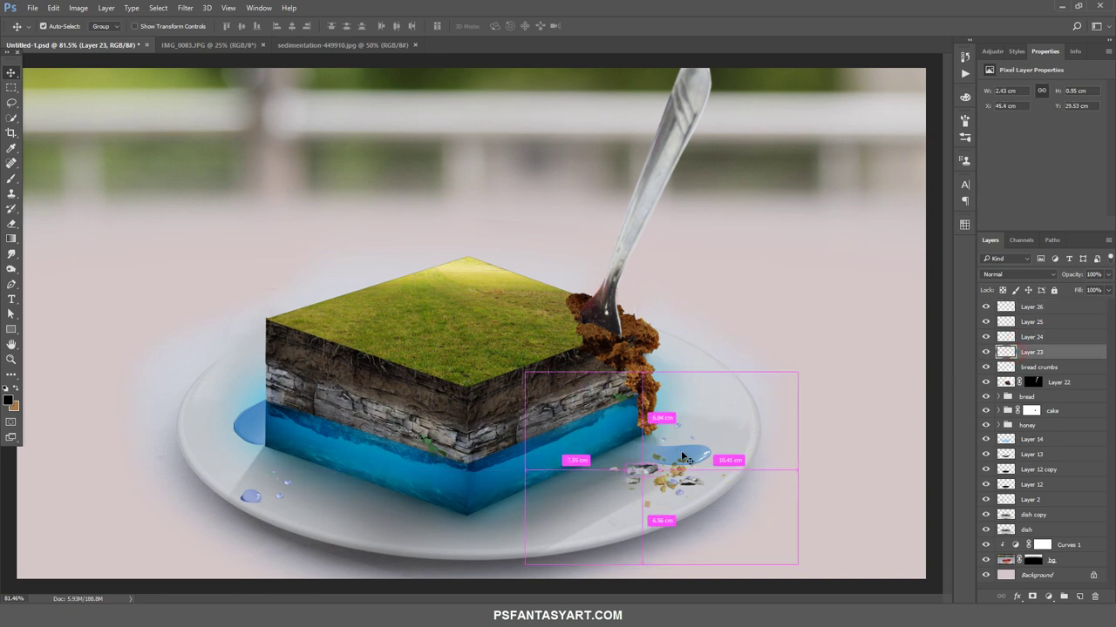
Scale the Layer 23 crumbs to about 81% and select Layers 23–26 together
key("ctrl+t")
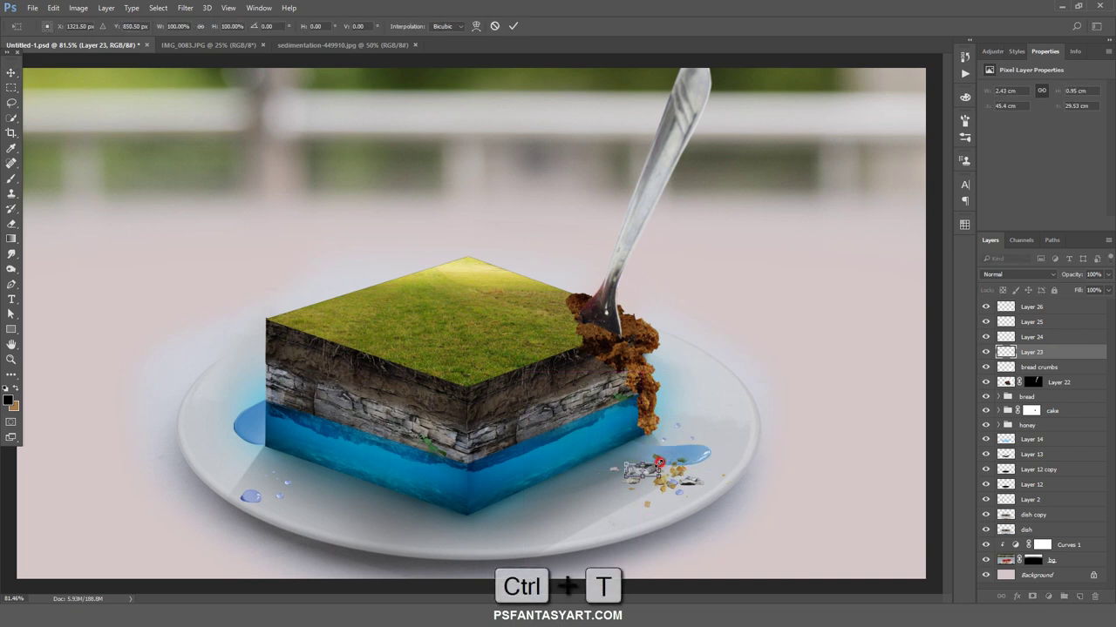
left_click_drag(660, 462, 654, 466)
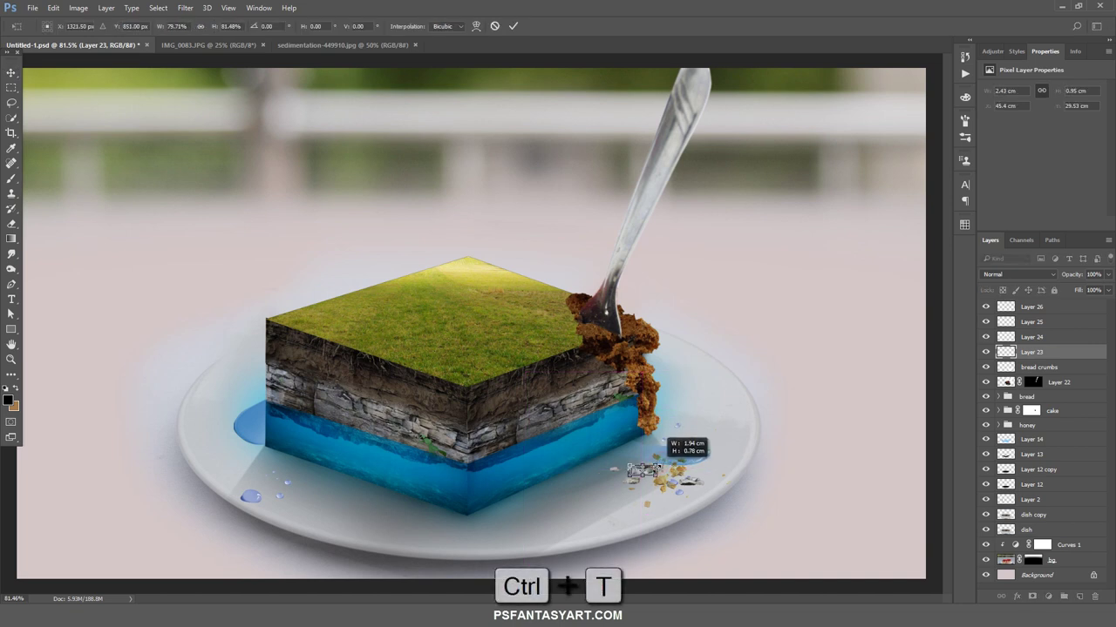
left_click(512, 25)
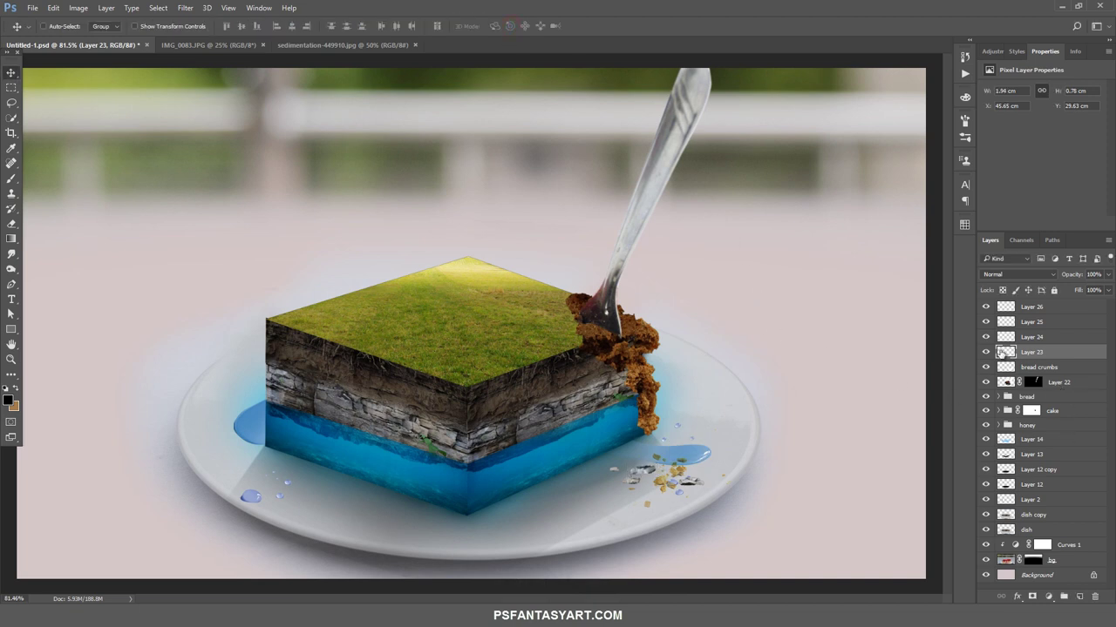
left_click(1033, 307, "shift")
Group Layers 23–26 into Group 2 and add a Brightness/Contrast adjustment layer
key("ctrl+g")
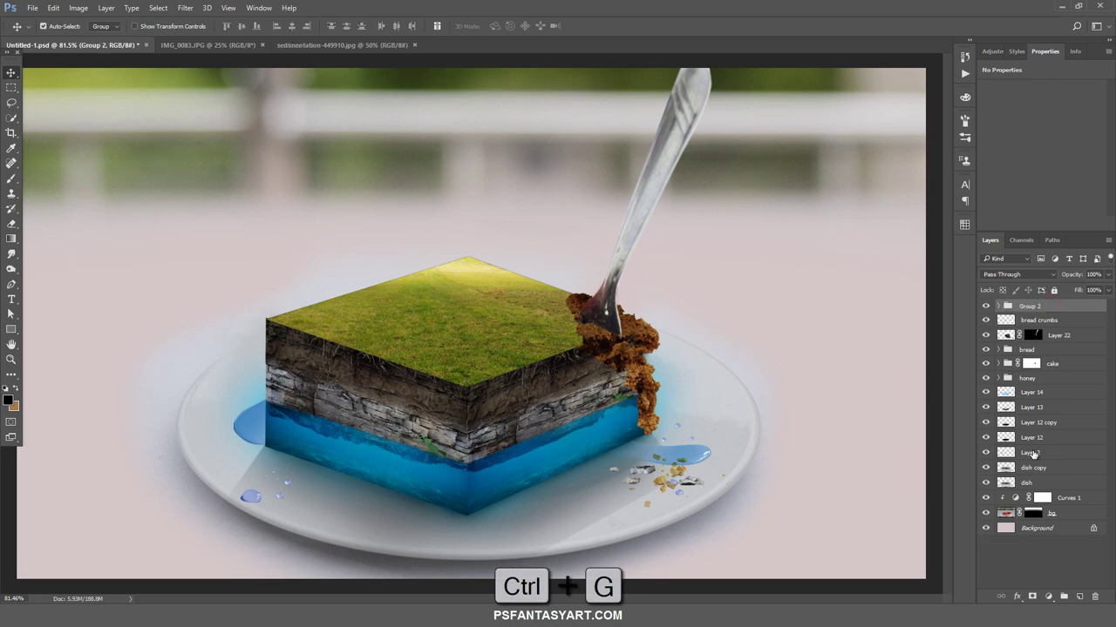
left_click(1047, 597)
left_click(1024, 392)
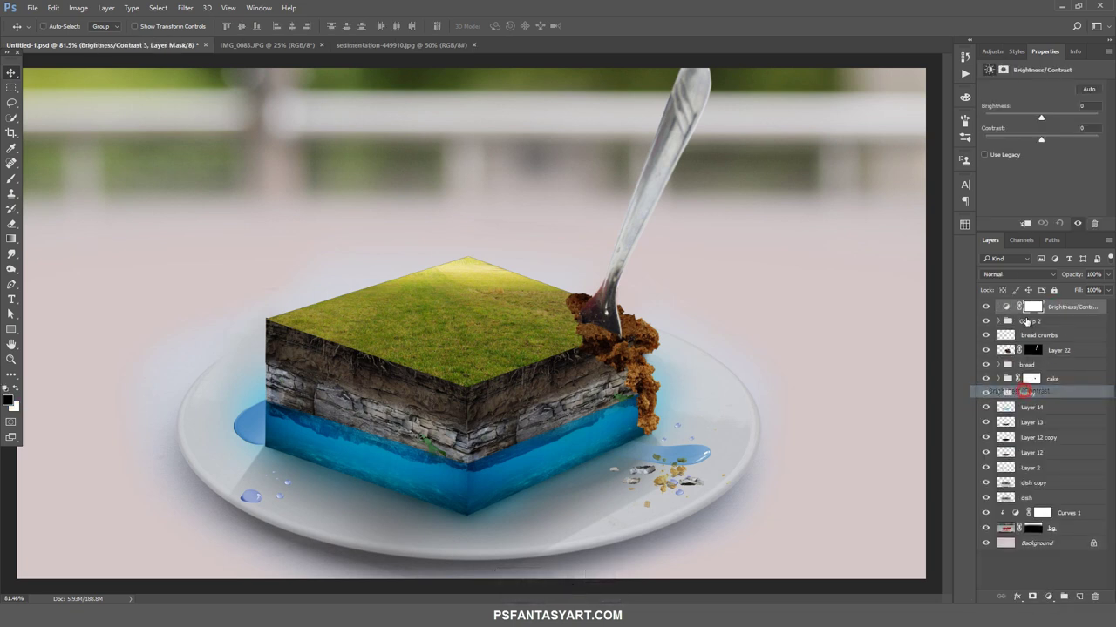
left_click(1063, 319)
key("ctrl+j")
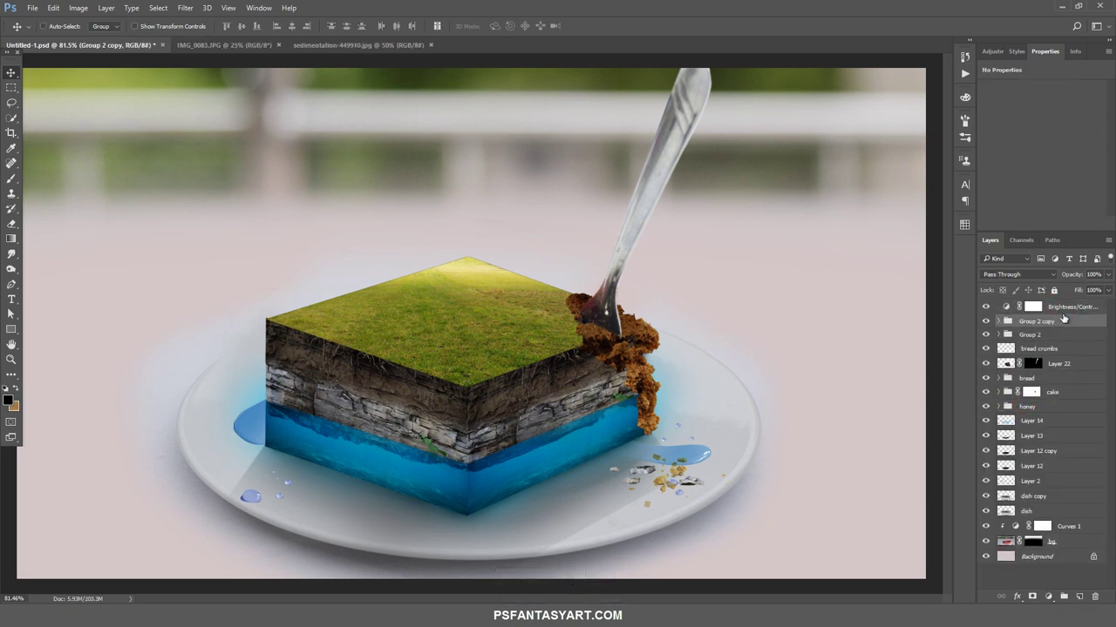
key("ctrl+z")
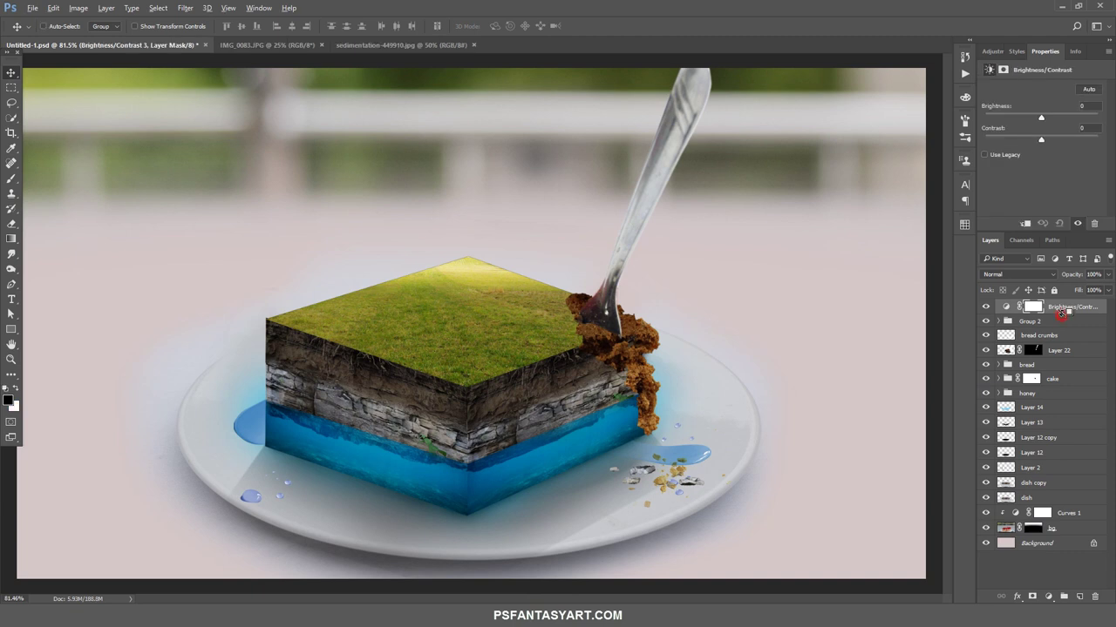
Clip the adjustment to Group 2 at Brightness -37, Contrast 47, then duplicate Group 2
left_click(1061, 313, "alt")
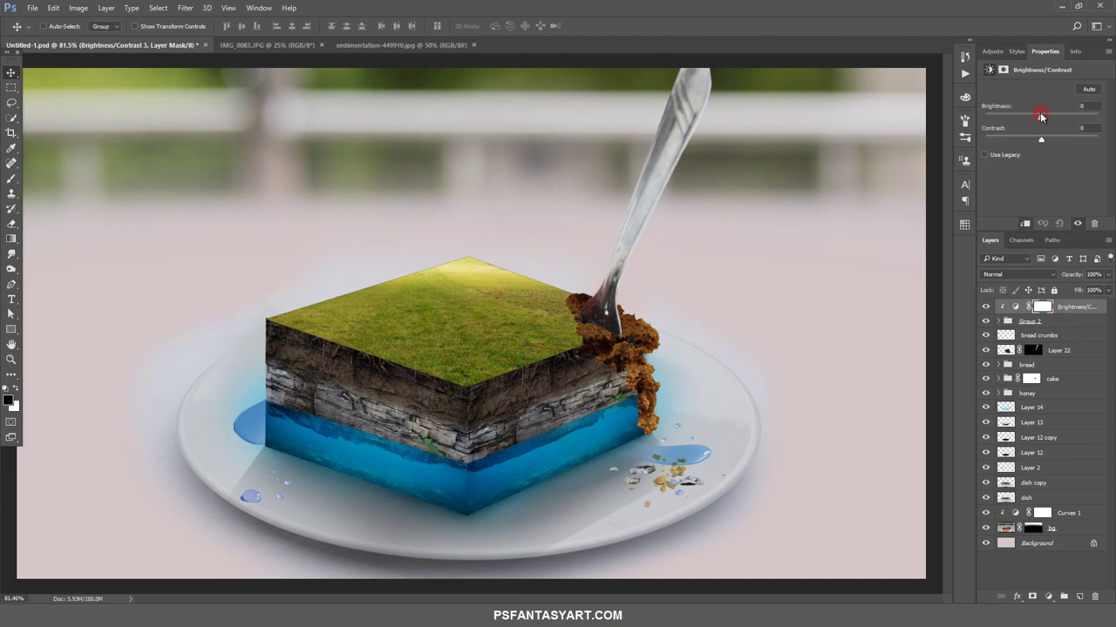
mouse_move(1040, 113)
left_mouse_down()
mouse_move(1020, 113)
mouse_move(1030, 117)
left_mouse_up()
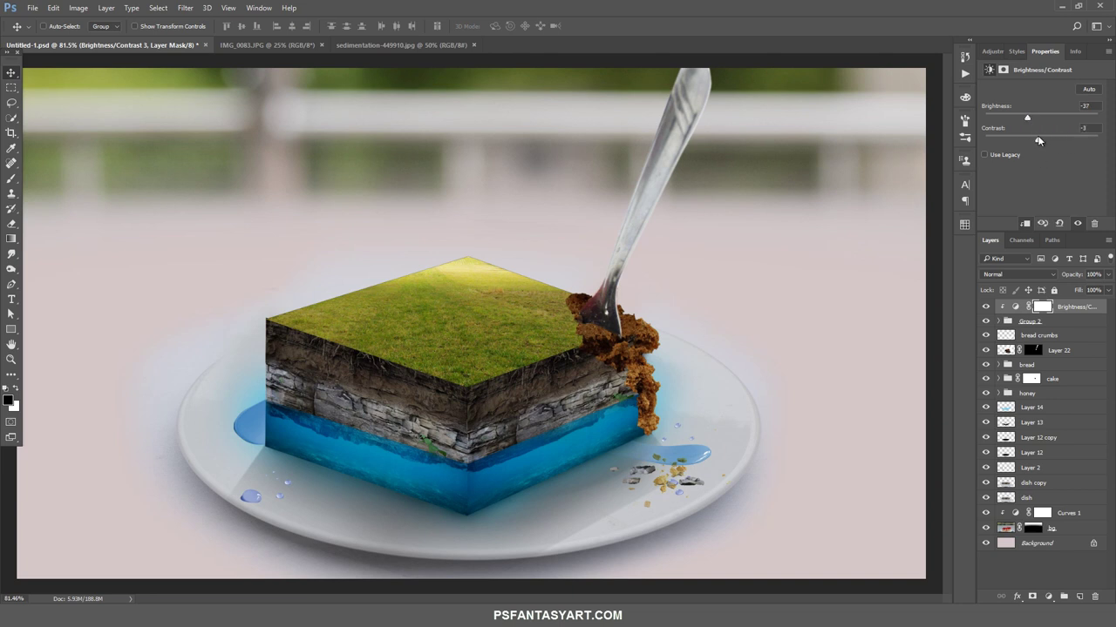
left_click_drag(1042, 140, 1072, 141)
left_click(1027, 322)
key("ctrl+j")
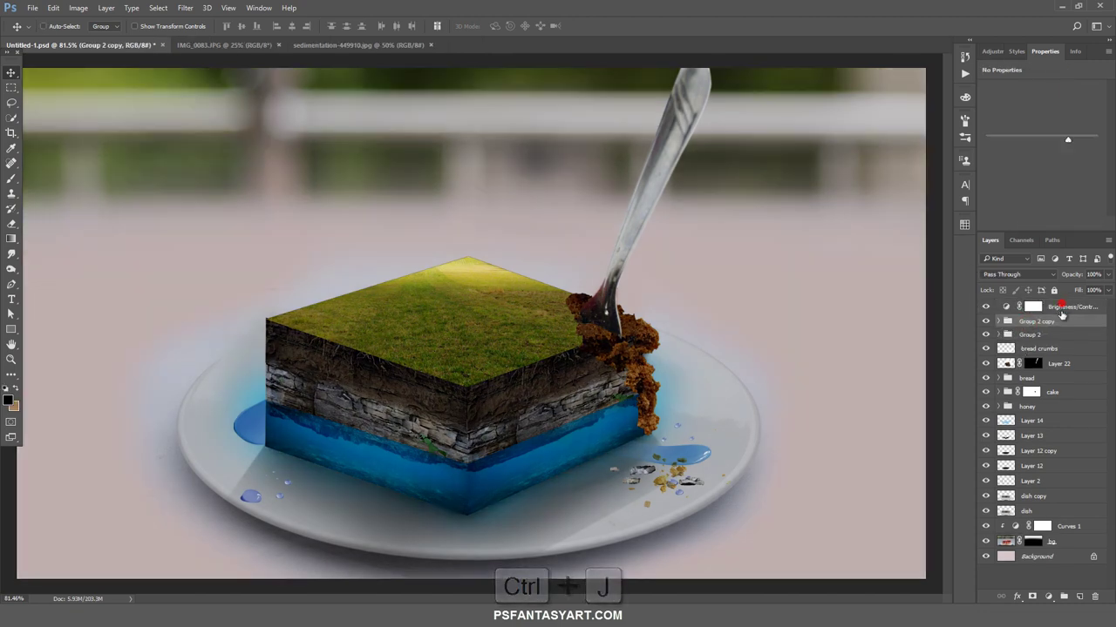
Clip the Brightness/Contrast to Group 2 copy, expand Group 2, and zoom in on the crumbs
left_click(1059, 306)
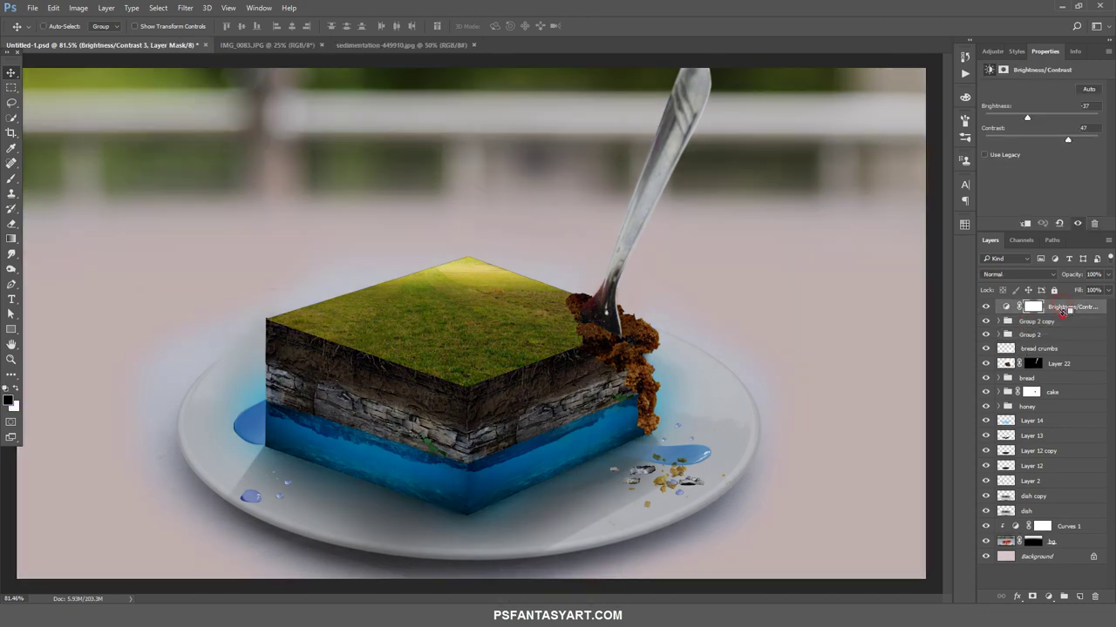
left_click(999, 335)
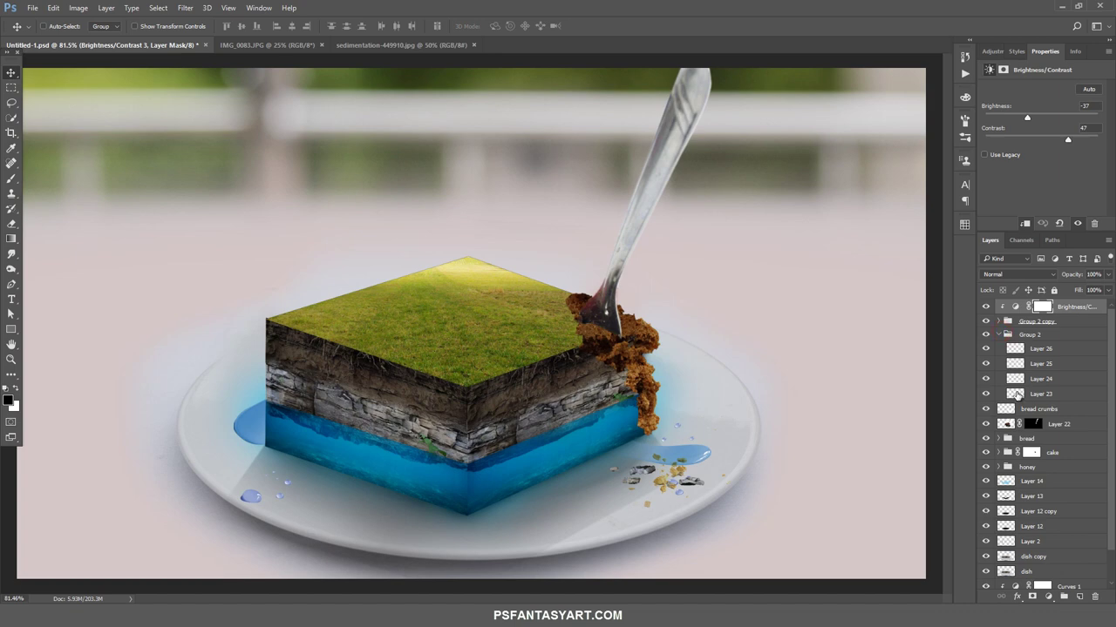
left_click(1013, 395)
left_click(10, 359)
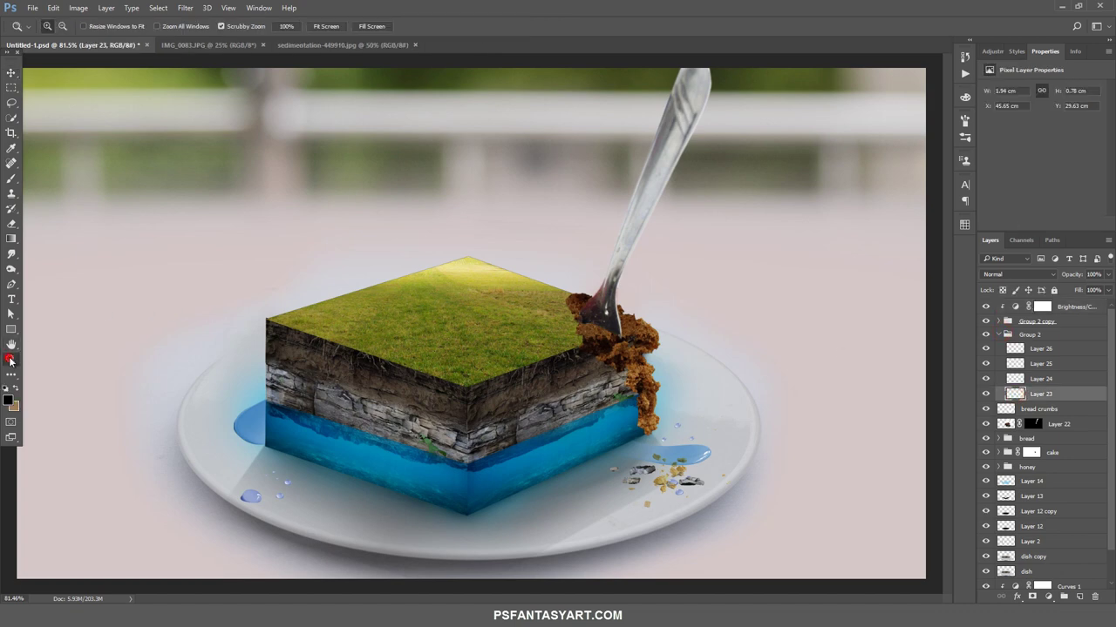
left_click(697, 489)
left_click(10, 73)
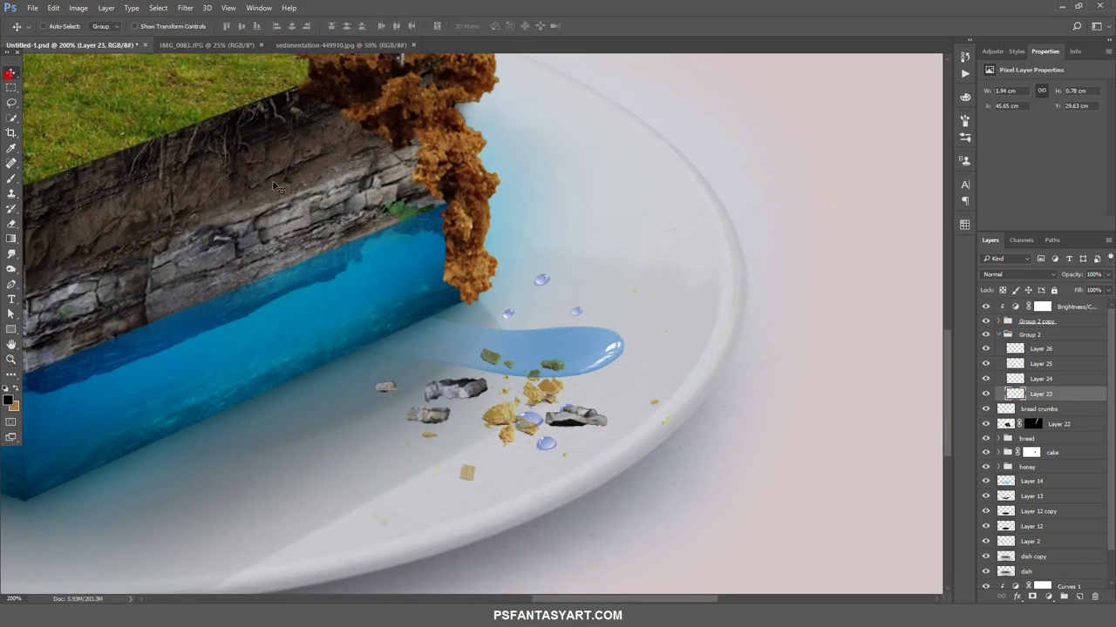
Nudge Layer 23 and lower its opacity to 24%, then nudge the Layer 24 rock into place
left_click_drag(468, 389, 468, 390)
left_click(1108, 275)
left_click_drag(1105, 288, 1066, 292)
left_click(1026, 380)
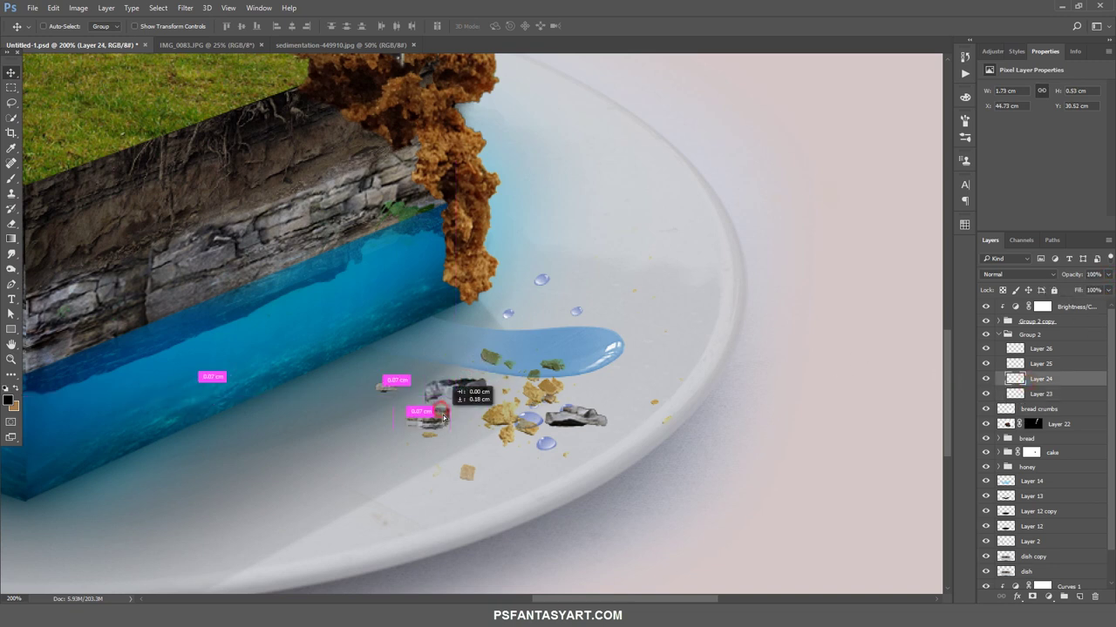
left_click_drag(457, 406, 448, 410)
left_click(1107, 274)
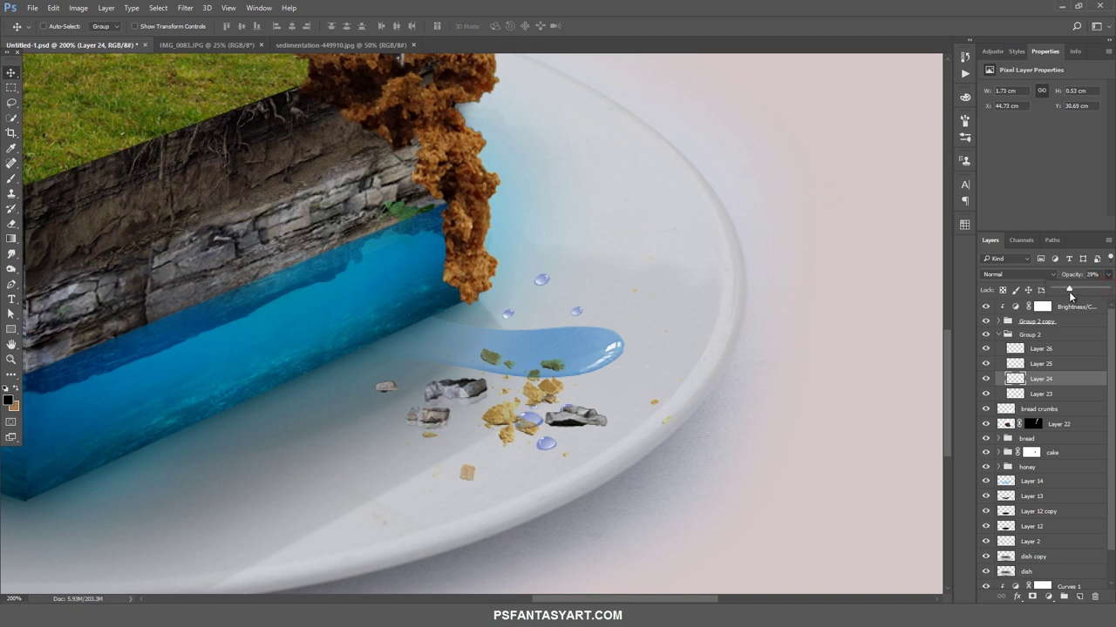
Move the Layer 25 rock slightly down and lower its opacity to 32%
left_click(1037, 364)
left_click_drag(554, 392, 554, 404)
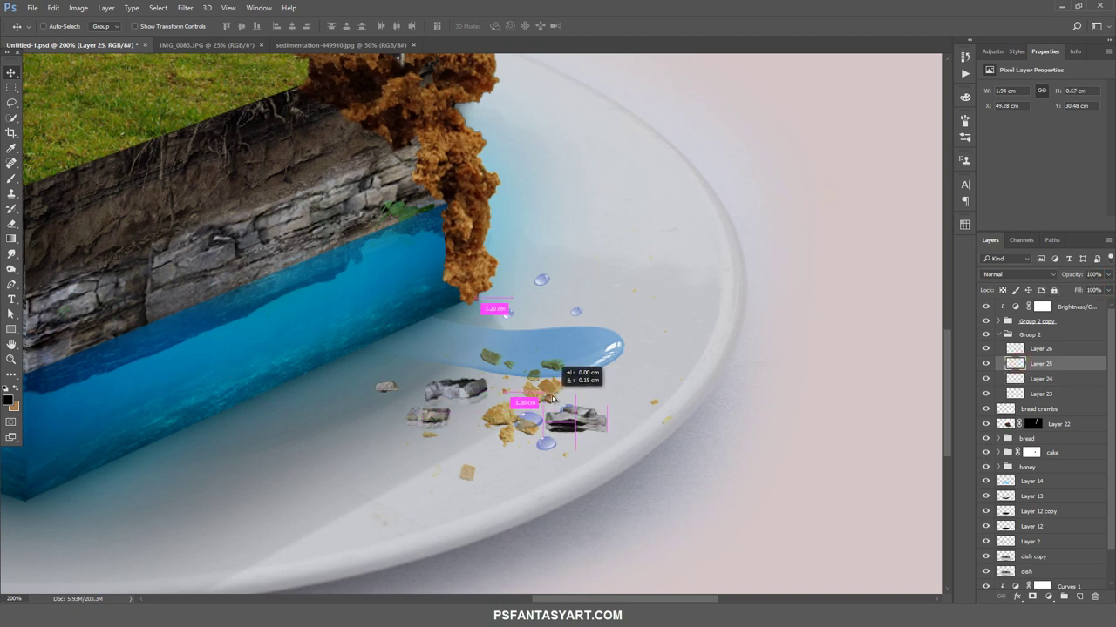
left_click(1107, 275)
left_click_drag(1105, 288, 1072, 291)
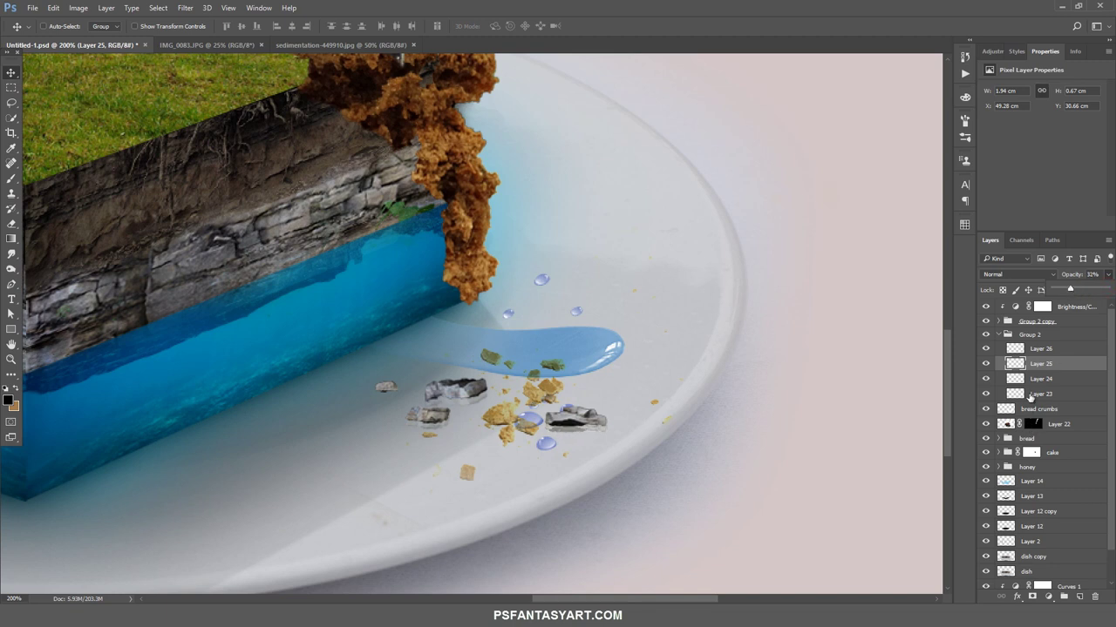
Nudge the small Layer 26 rock and lower its opacity to 18%
left_click(1026, 350)
left_click_drag(398, 372, 401, 376)
left_click(1107, 275)
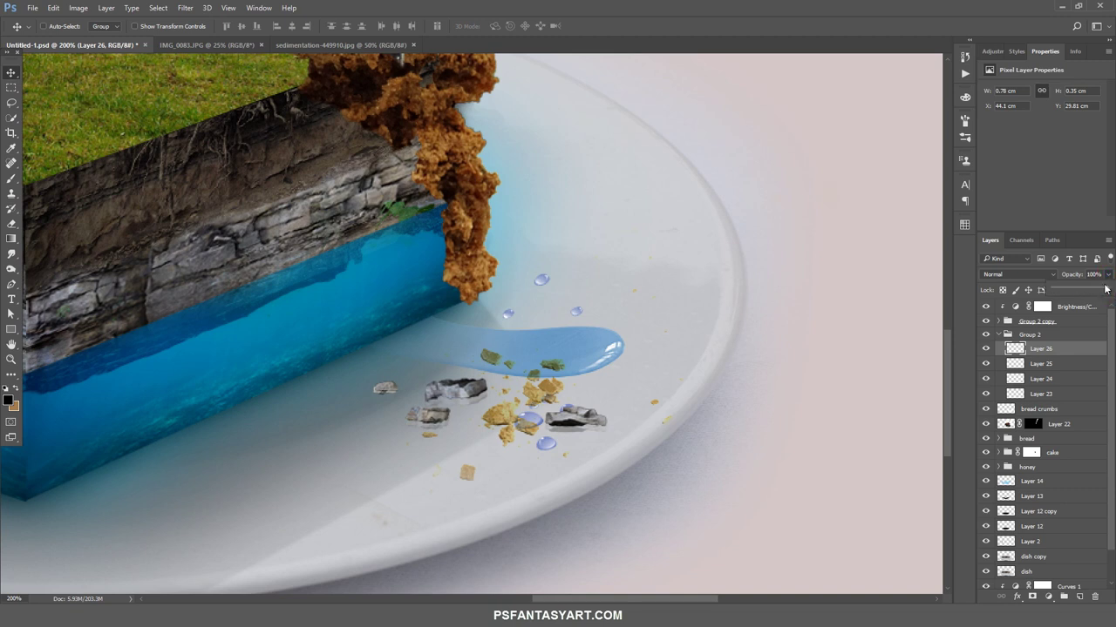
left_click_drag(1100, 290, 1083, 292)
left_click_drag(389, 390, 392, 397)
left_click(1107, 274)
Fit the whole scene in the window and collapse Group 2
left_click(10, 359)
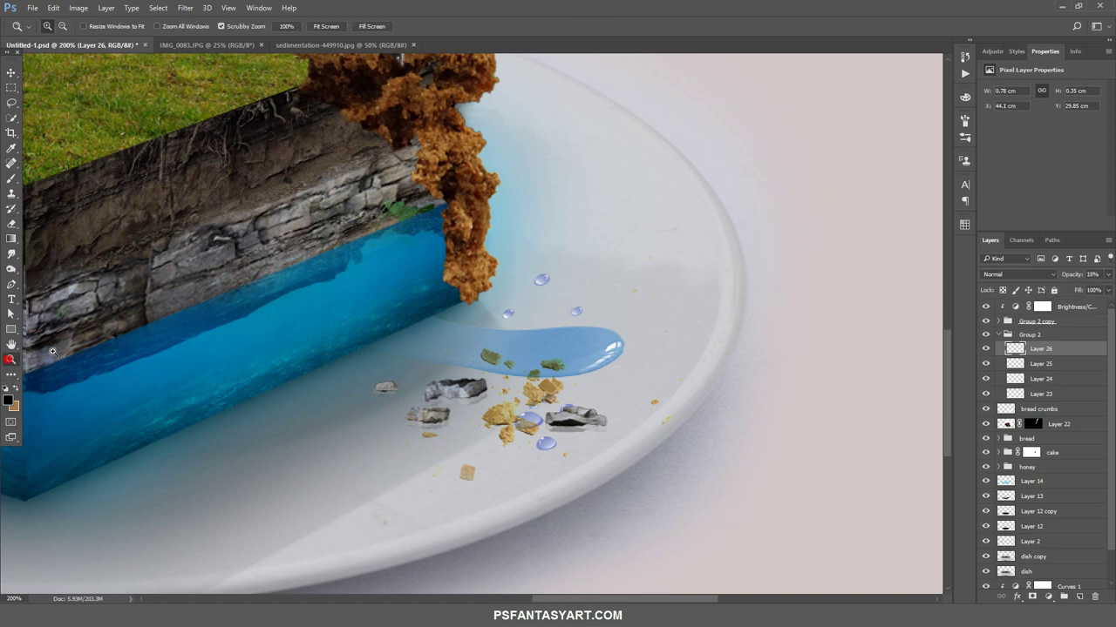
key("ctrl+0")
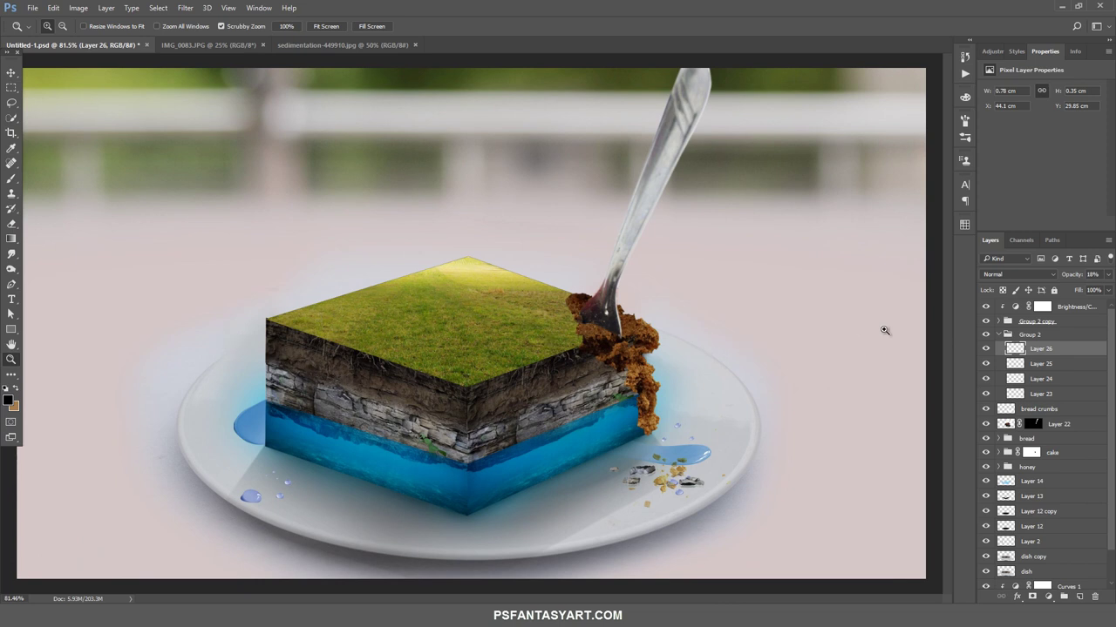
left_click(998, 335)
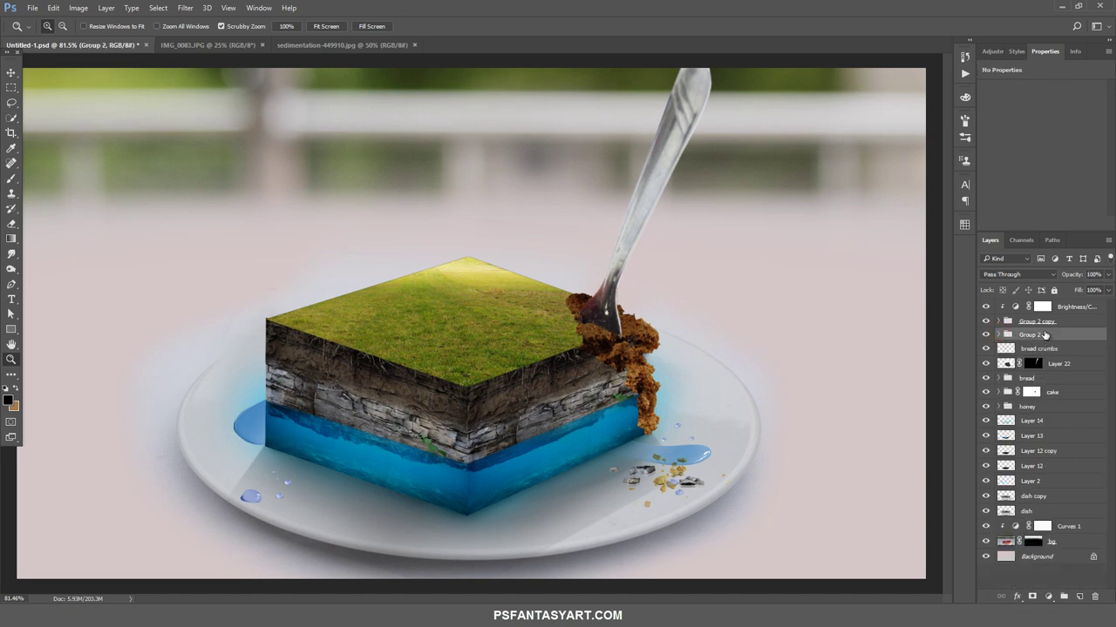
left_click(1067, 308)
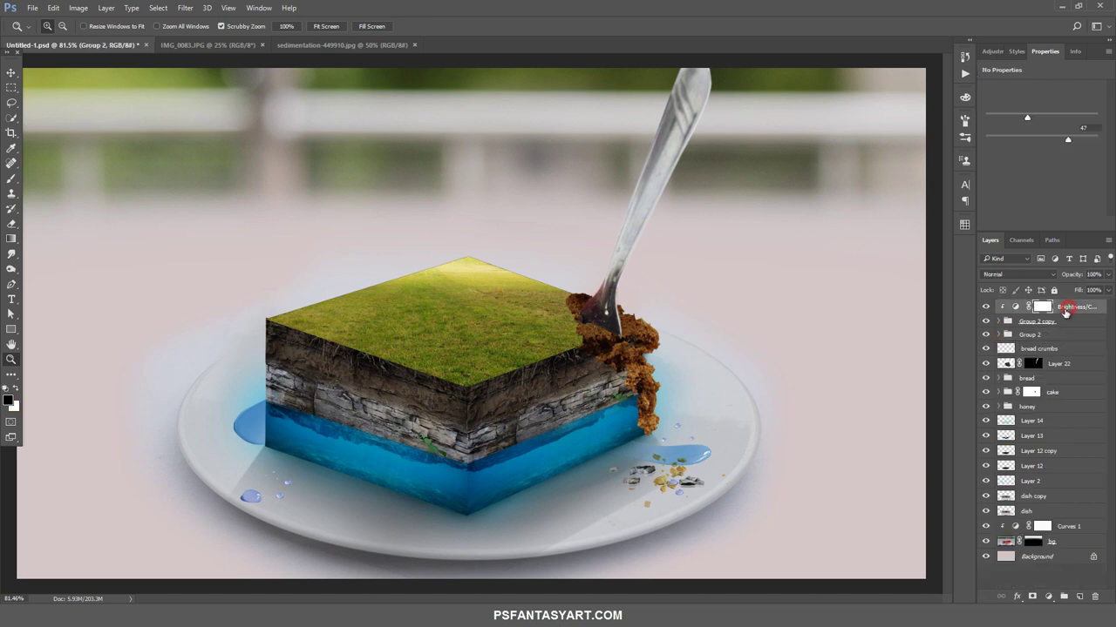
Open the crumbs photo 20170826_105723
left_click(32, 7)
left_click(44, 31)
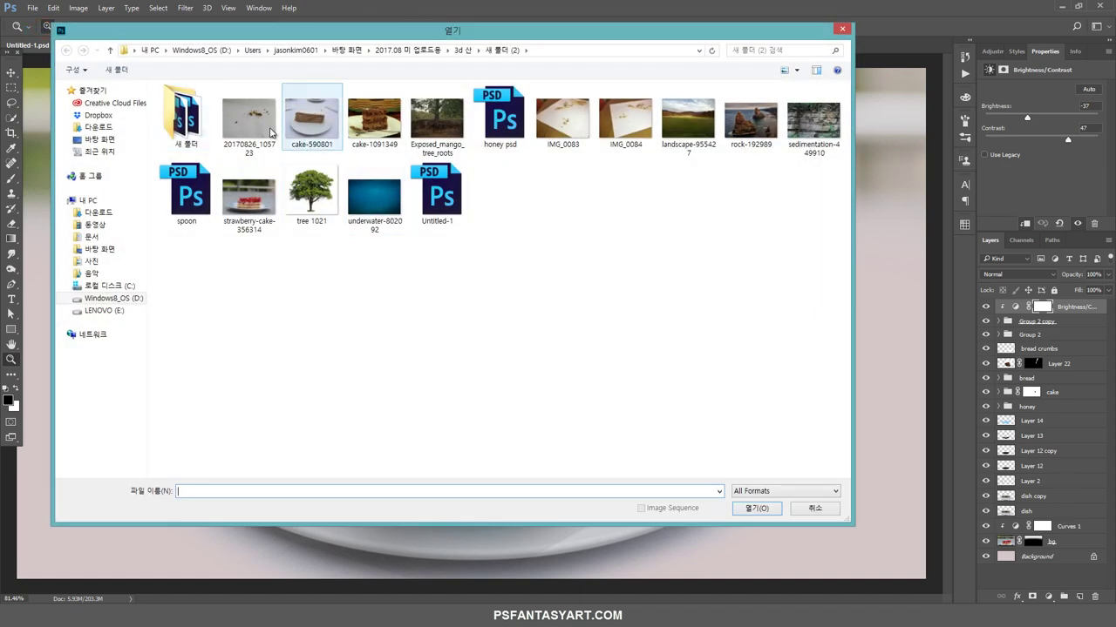
left_click(261, 128)
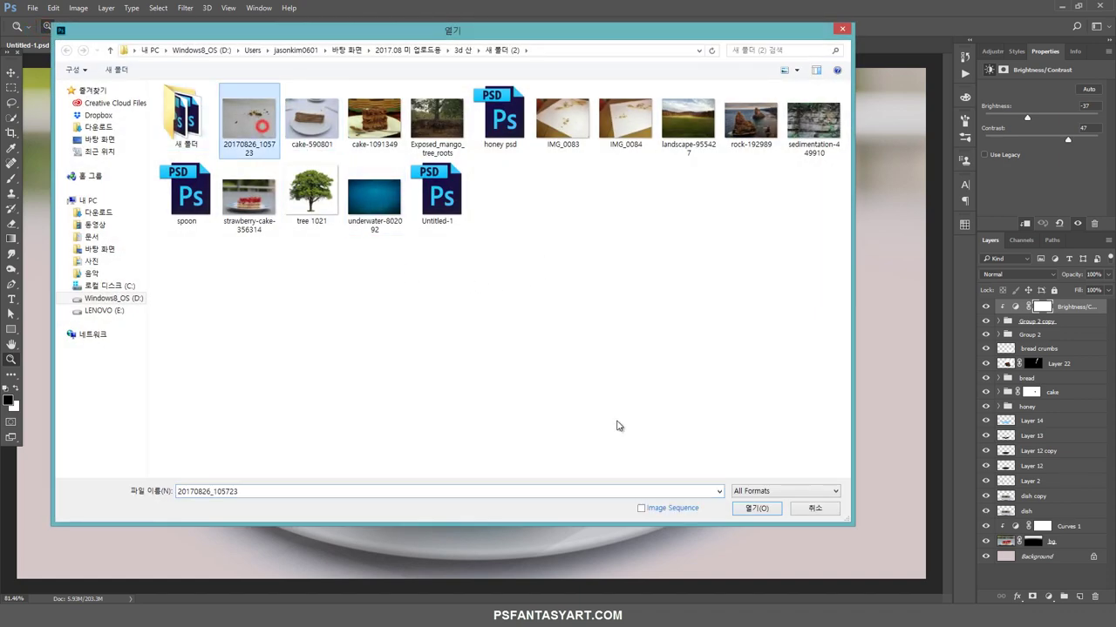
left_click(756, 508)
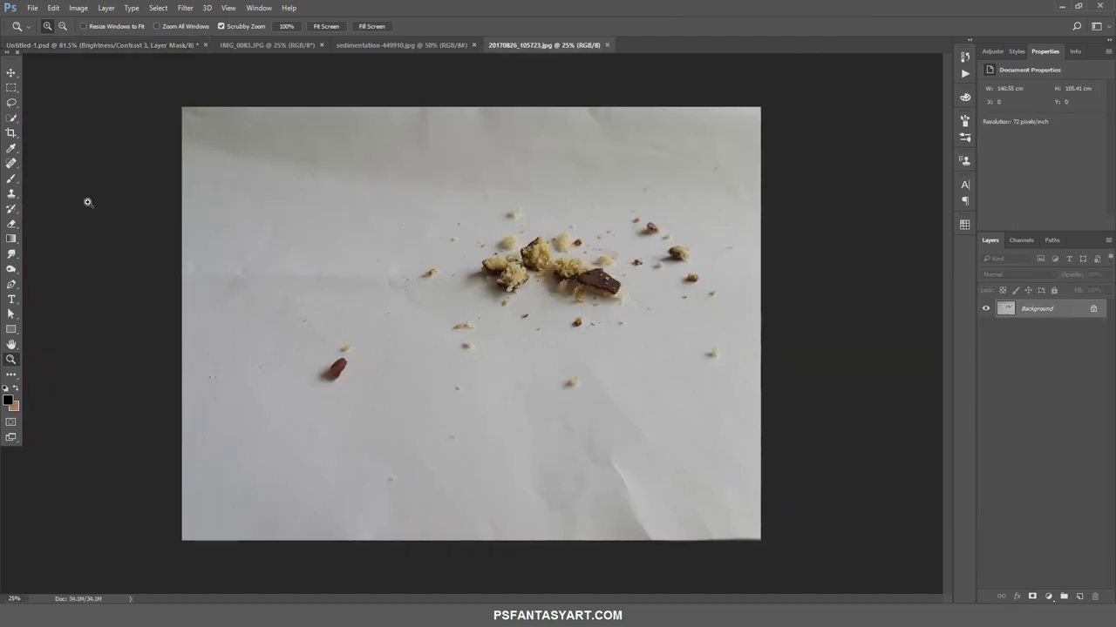
Drag the crumbs photo into the cake composition and scale it proportionally to 31%
left_click(12, 73)
left_click_drag(360, 147, 321, 178)
key("ctrl+t")
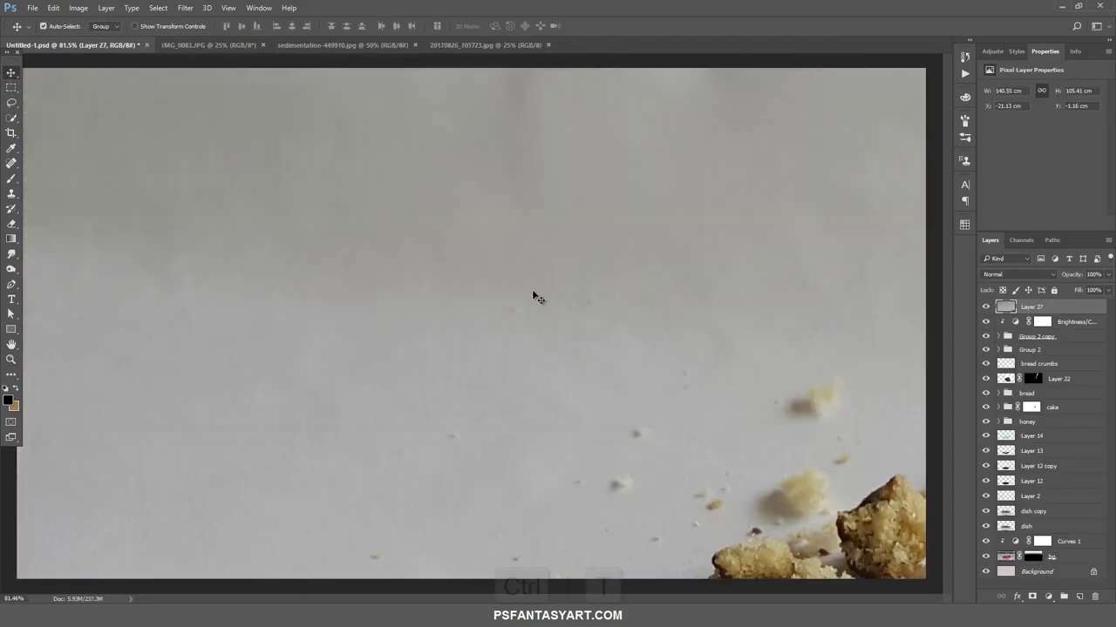
left_click(199, 28)
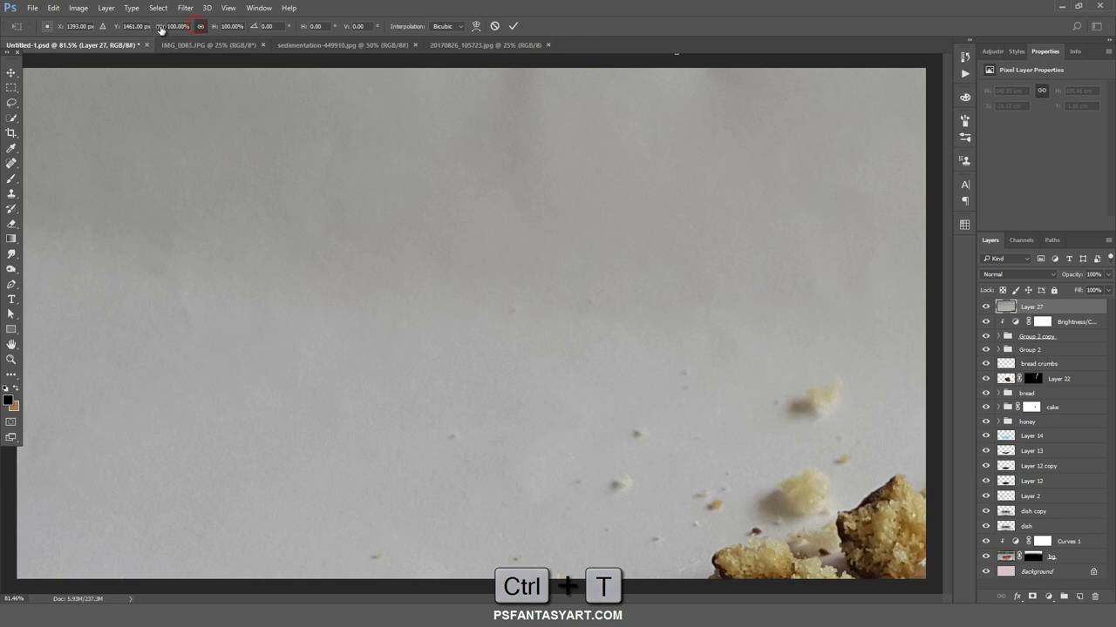
left_click_drag(161, 26, 391, 183)
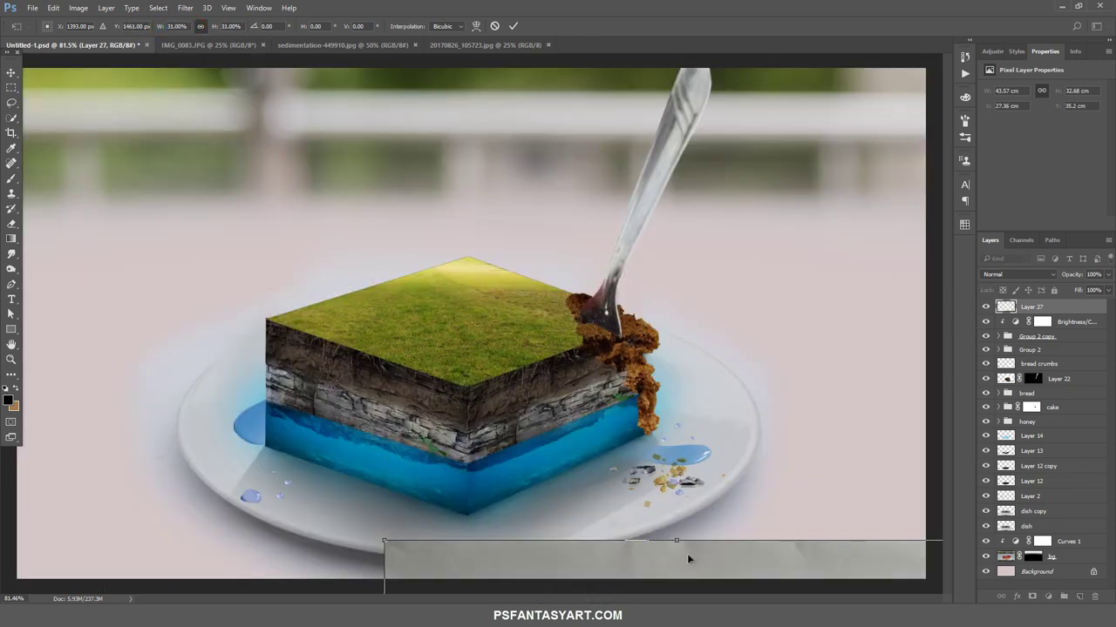
mouse_move(689, 559)
left_mouse_down()
mouse_move(369, 149)
mouse_move(480, 218)
left_mouse_up()
Flip the crumbs layer horizontally, shrink it to about 14%, and place it at the plate's lower right
right_click(610, 264)
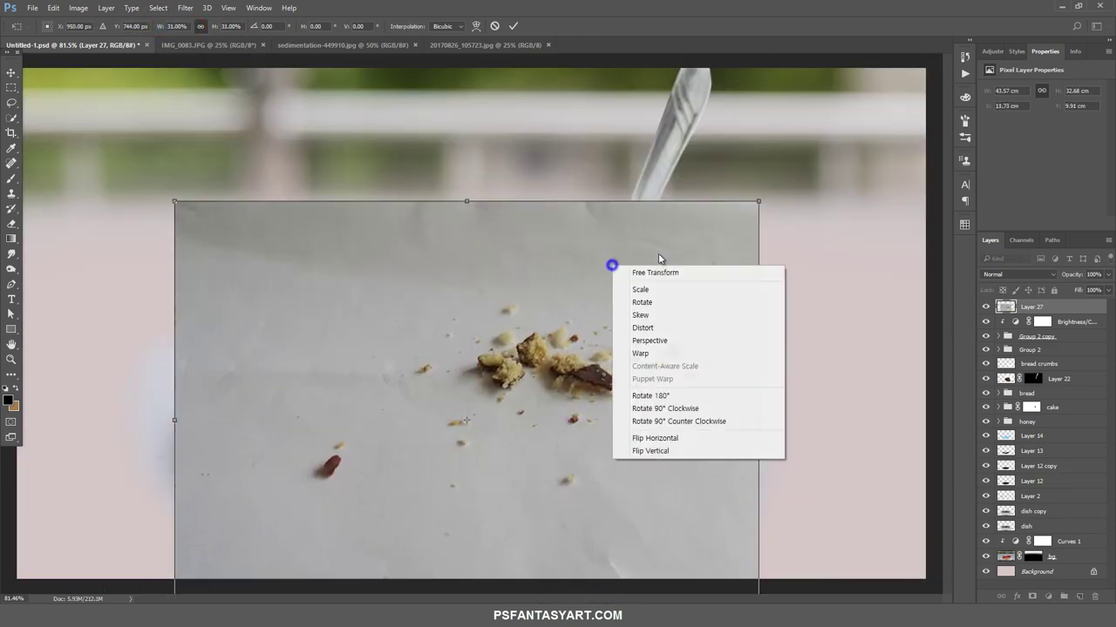
left_click(685, 437)
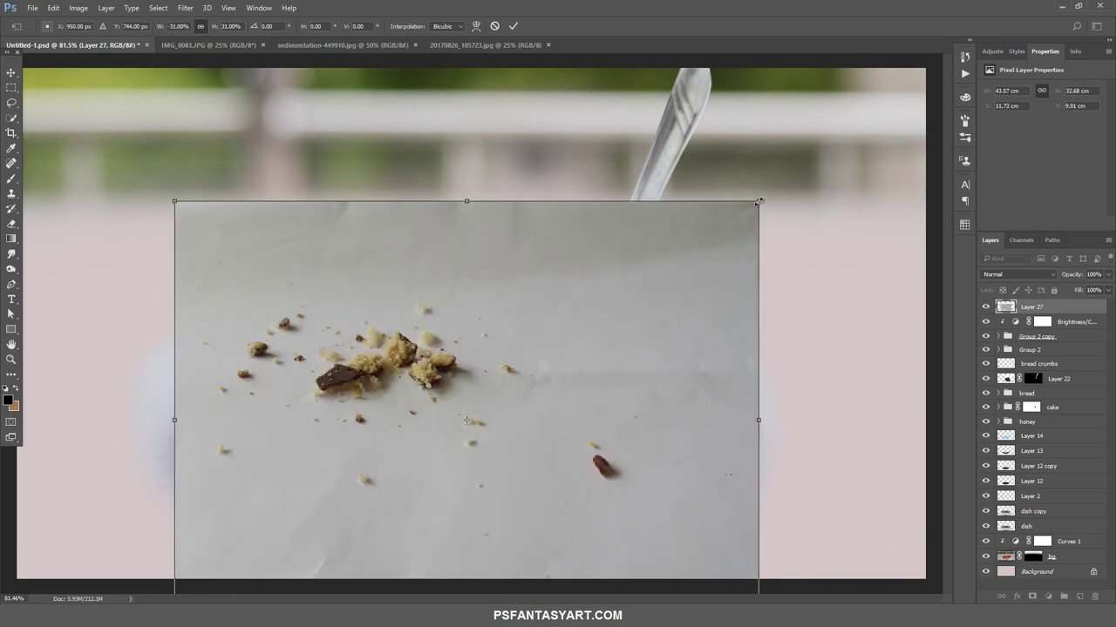
left_click_drag(756, 203, 598, 314)
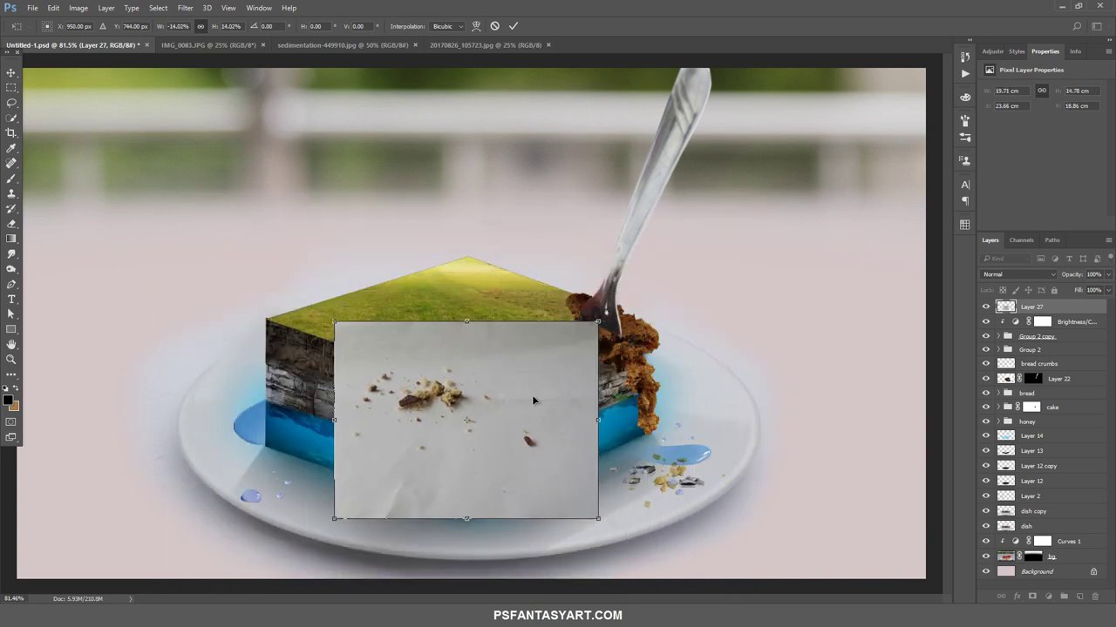
mouse_move(533, 397)
left_mouse_down()
mouse_move(796, 516)
mouse_move(775, 486)
left_mouse_up()
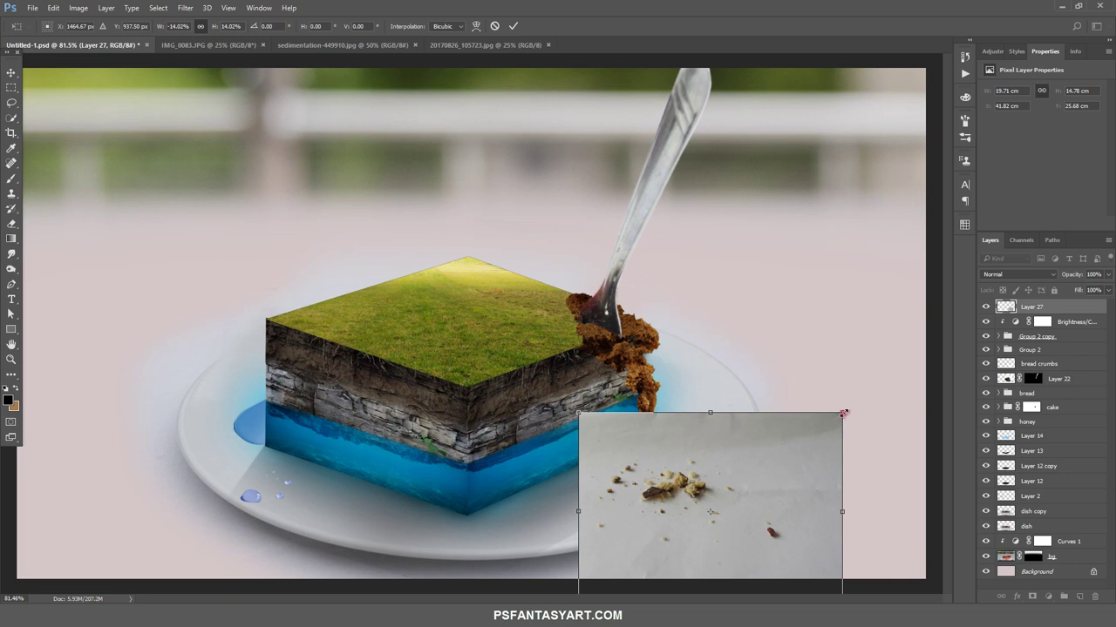
left_click_drag(839, 416, 841, 414)
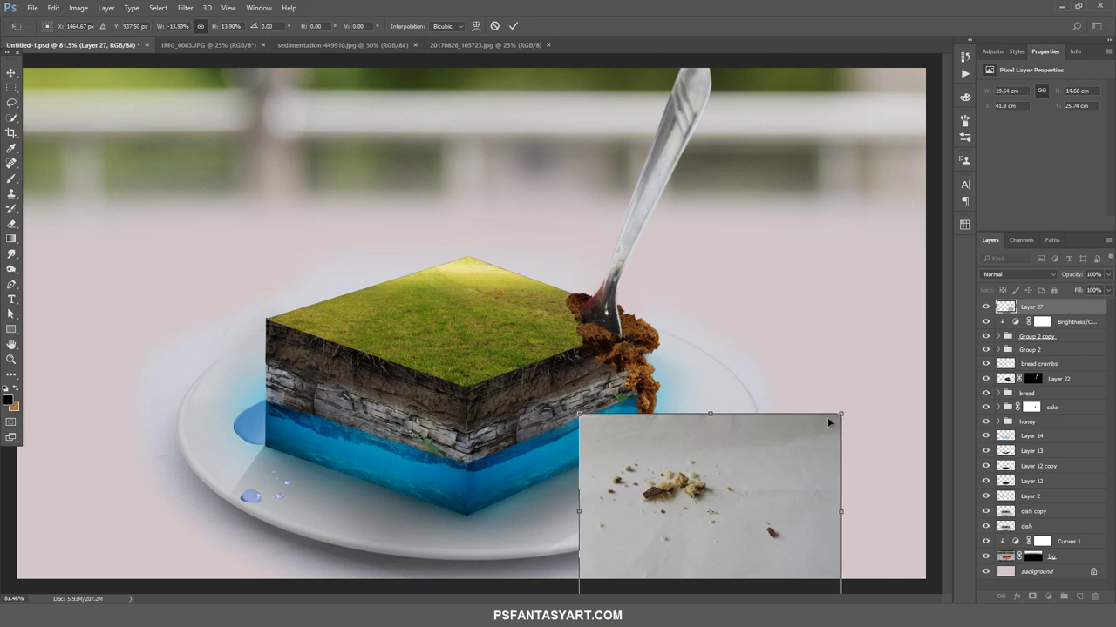
Set the crumbs layer to Darken blend mode, nudge and shrink it slightly, and commit
left_click(1018, 276)
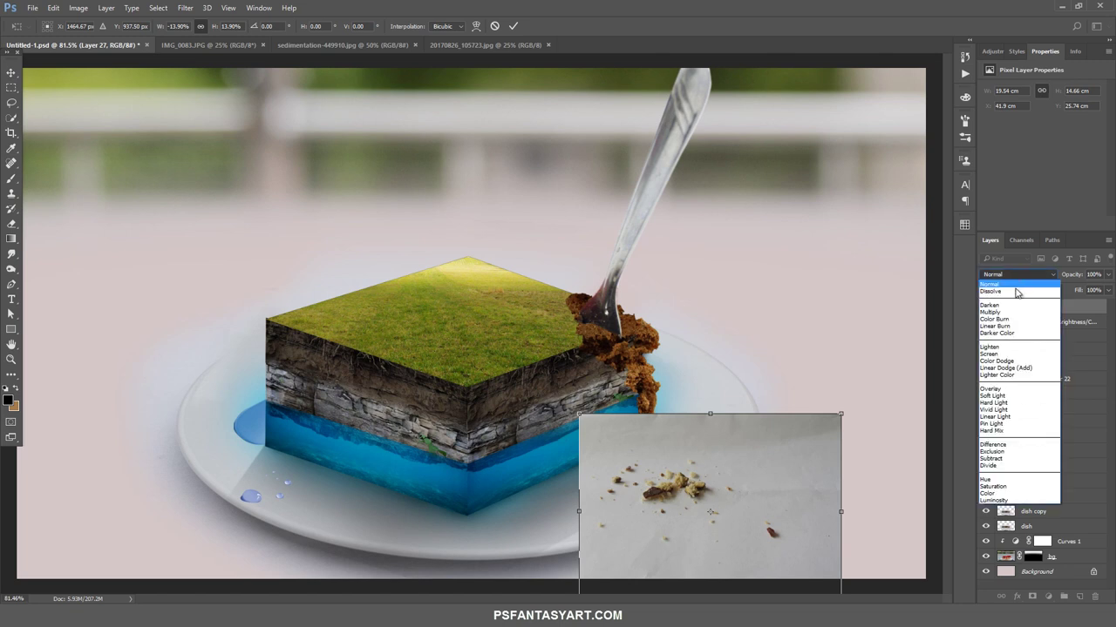
left_click(1004, 305)
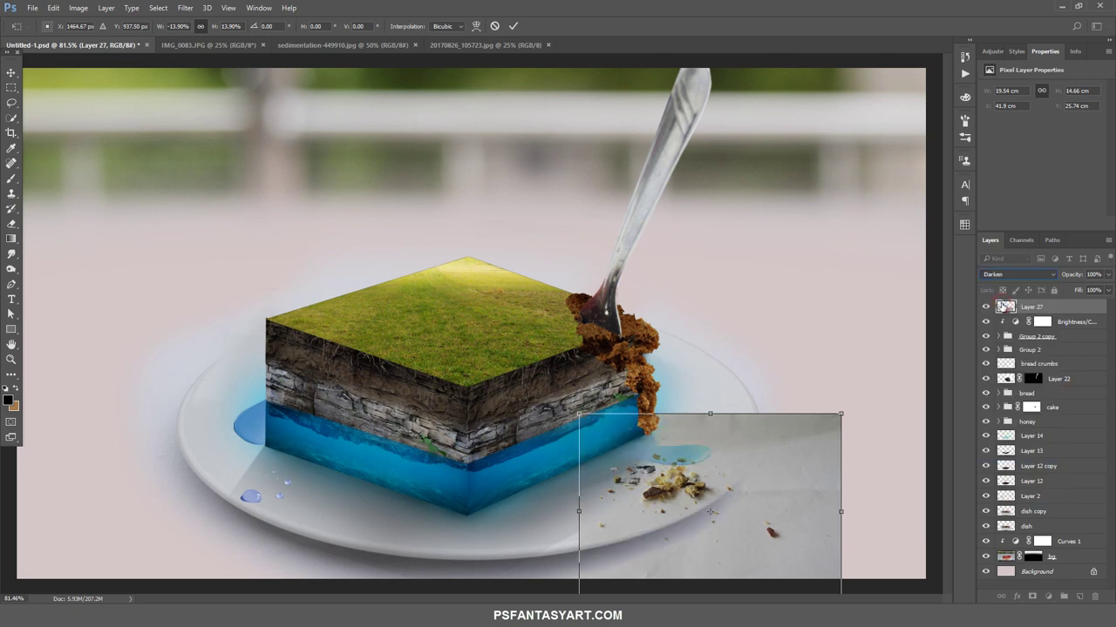
left_click_drag(796, 488, 789, 483)
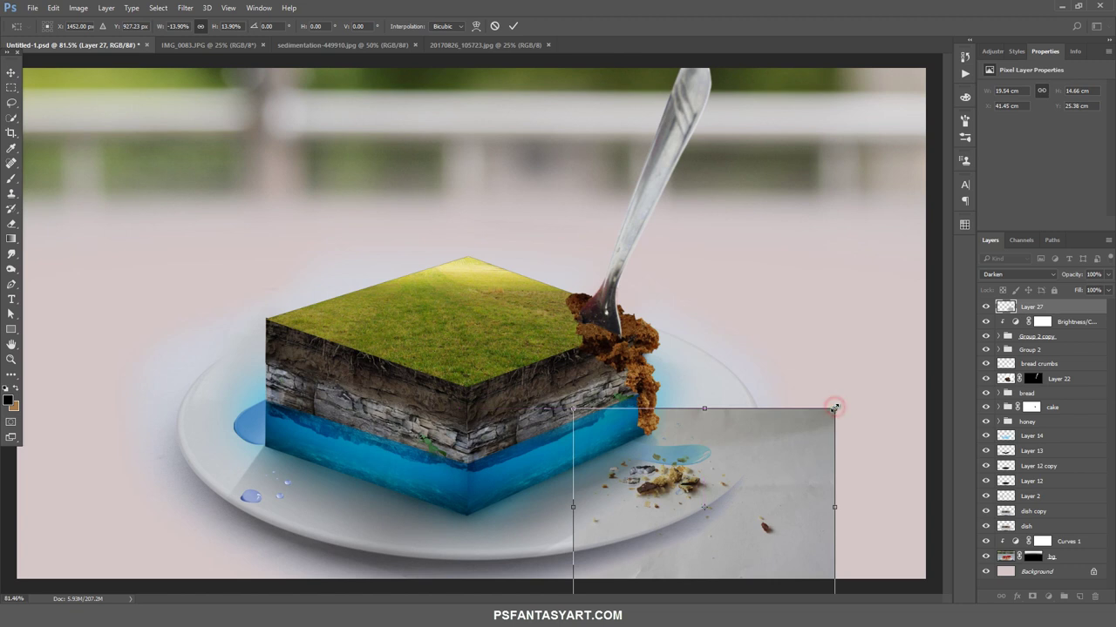
left_click_drag(834, 407, 826, 424)
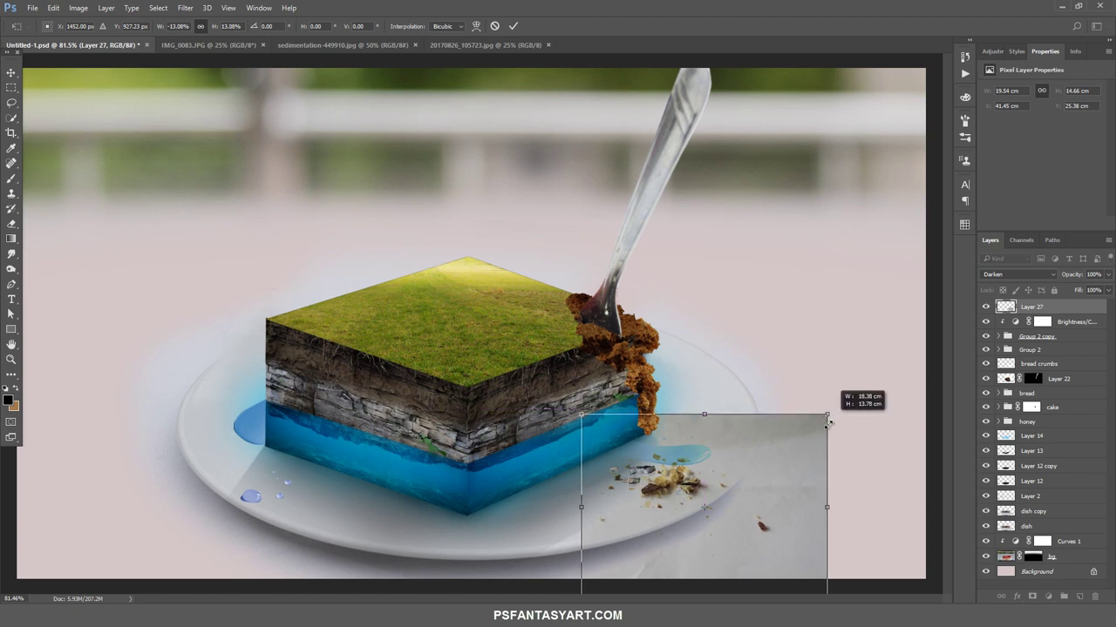
left_click(512, 25)
Apply Levels with input values 24 / 1.00 / 201 to the crumbs layer
key("ctrl+l")
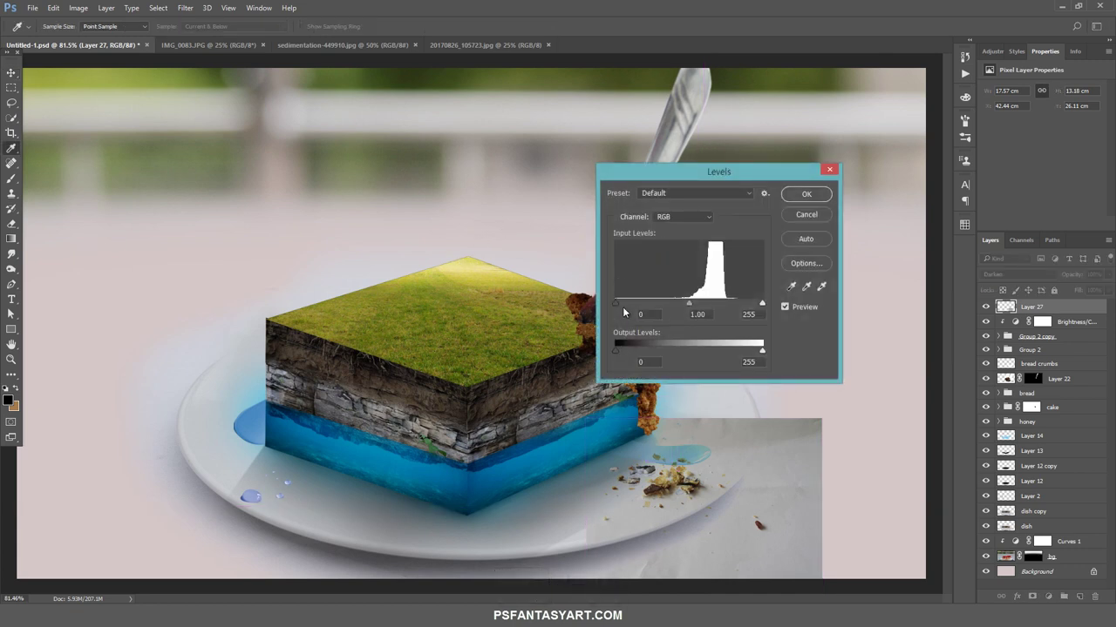
left_click_drag(618, 305, 623, 307)
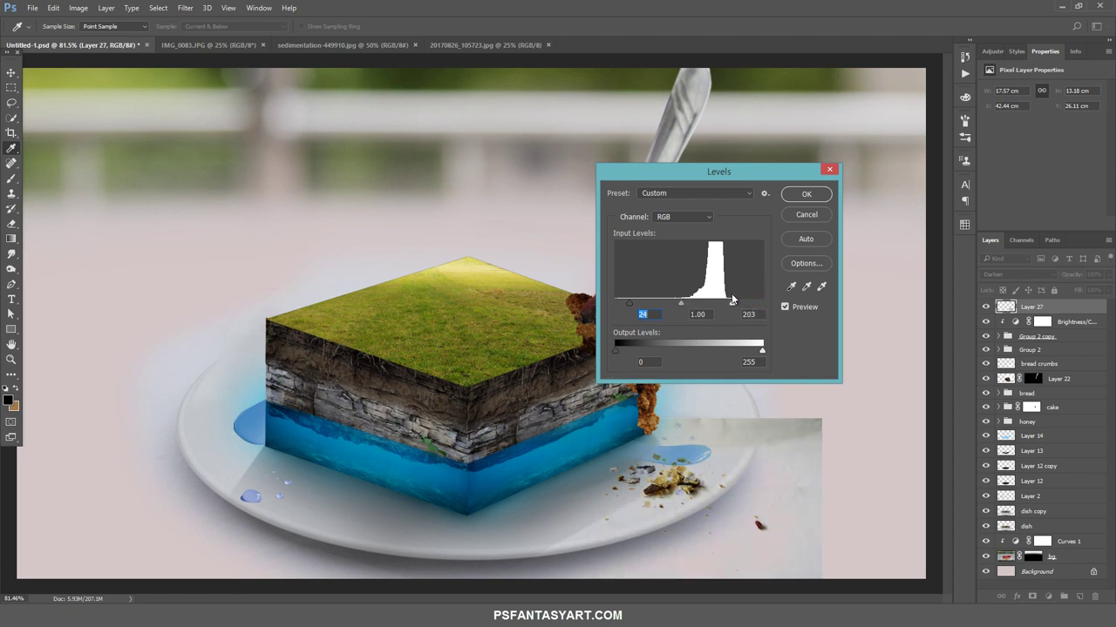
key("Tab")
key("Tab")
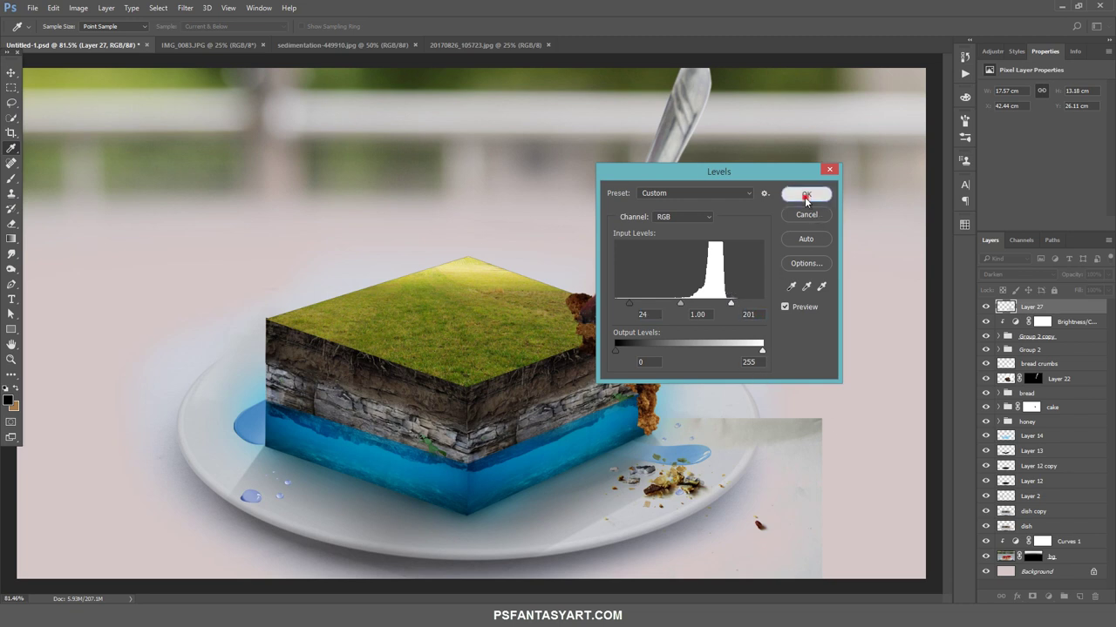
left_click(802, 194)
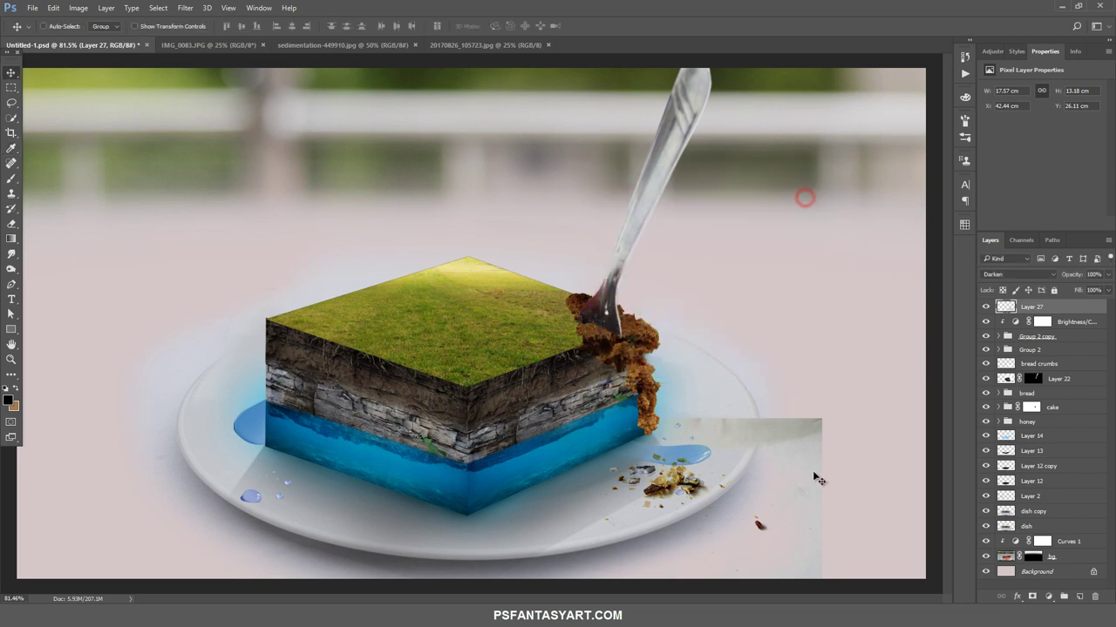
Erase the pasted photo's leftover top and right edges with a soft round eraser
left_click(12, 224)
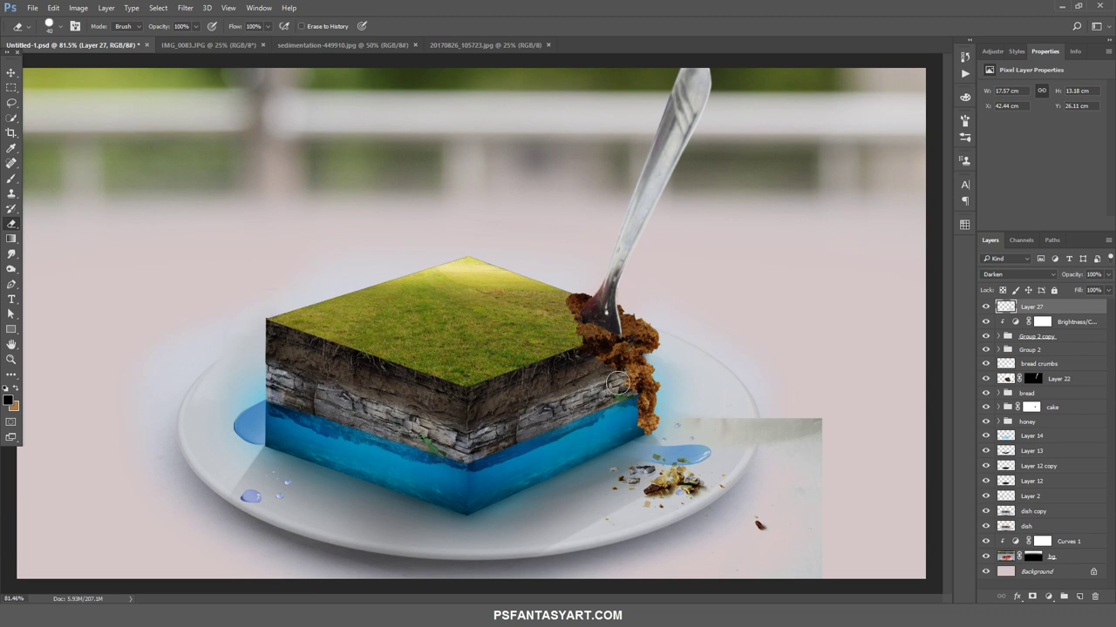
left_click_drag(776, 383, 618, 392)
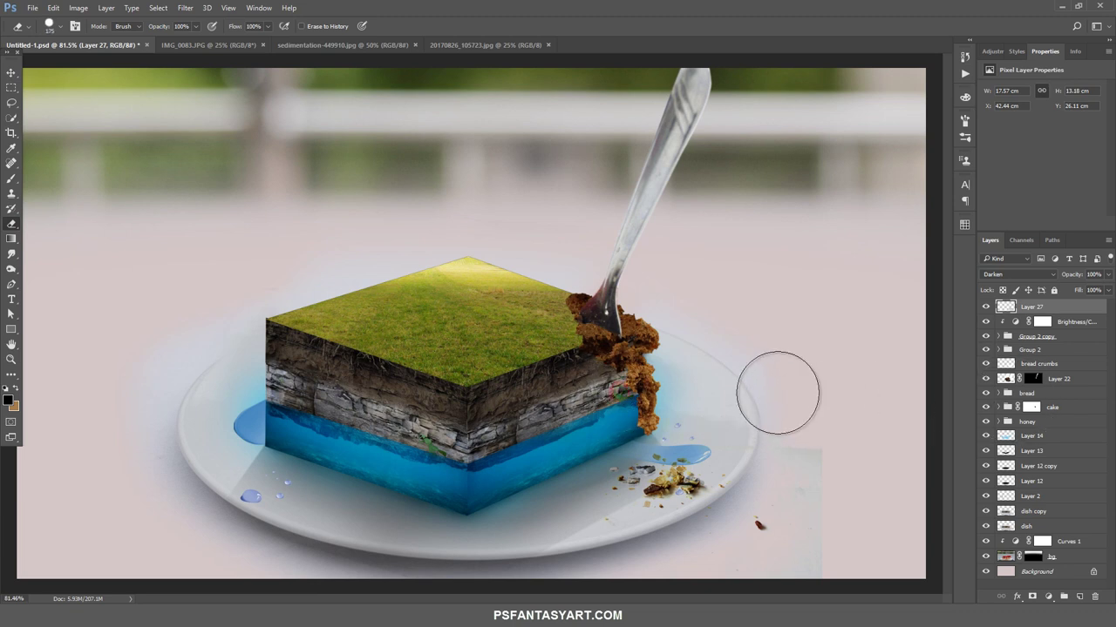
right_click(740, 192)
double_click(756, 301)
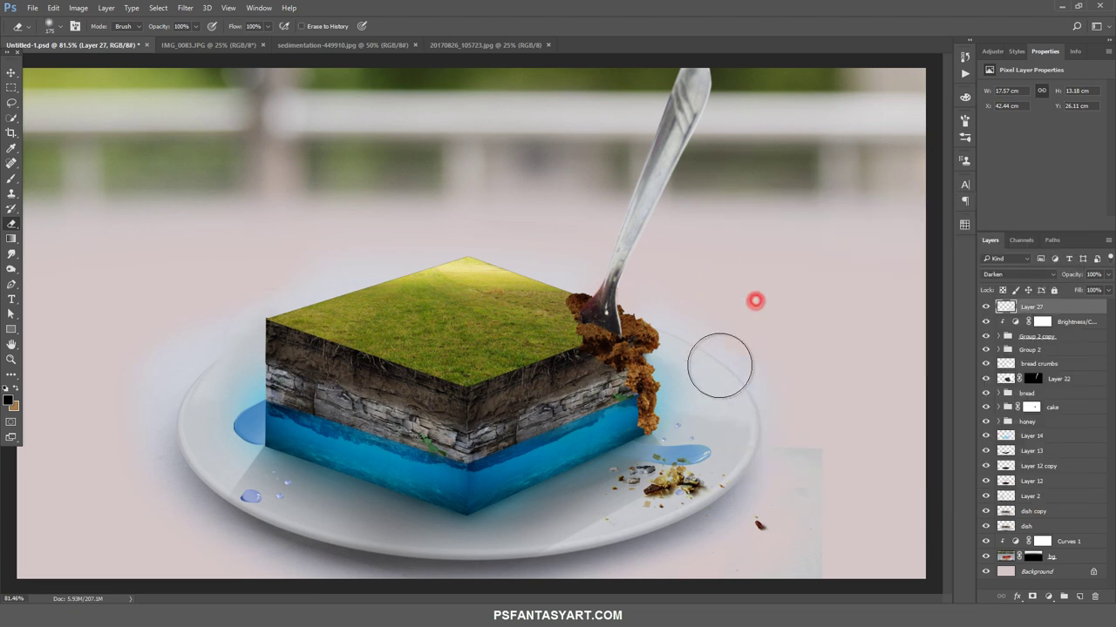
left_click_drag(836, 470, 845, 542)
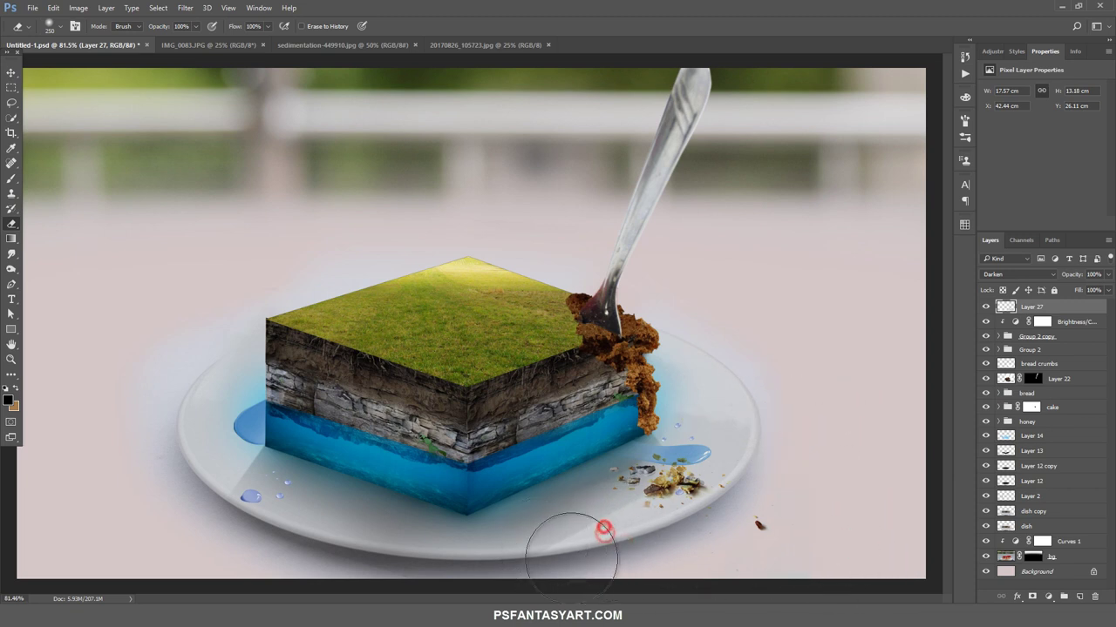
key("bracketleft")
key("bracketleft")
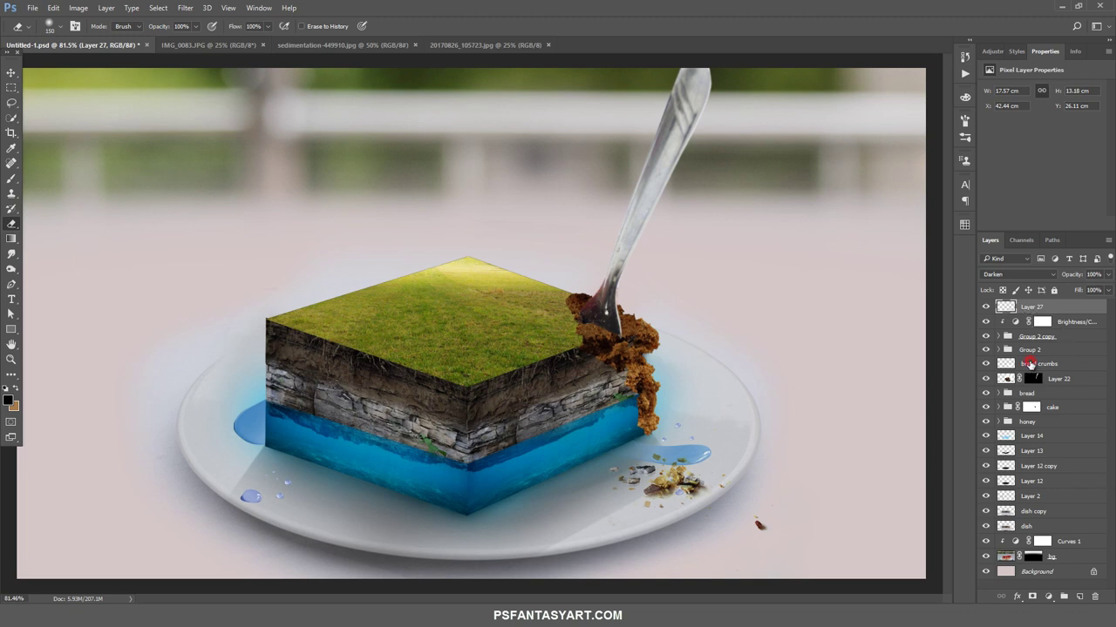
Reuse the 'bread crumbs' layer name to rename the new layer 'bread crumbs 2'
left_click(1030, 363)
double_click(1036, 364)
key("ctrl+c")
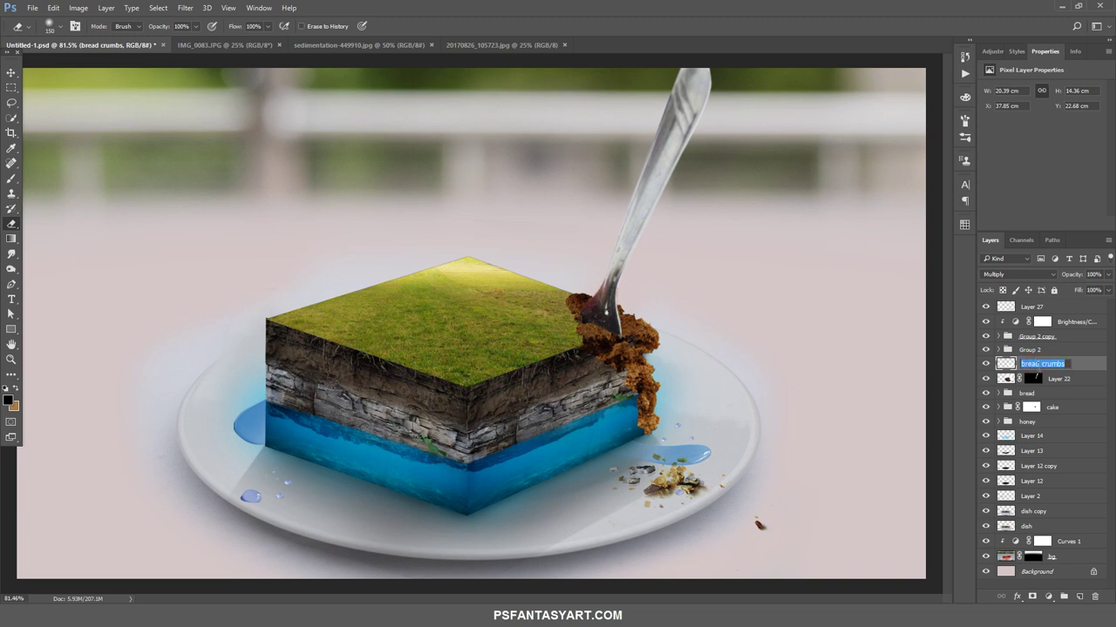
left_click(1033, 308)
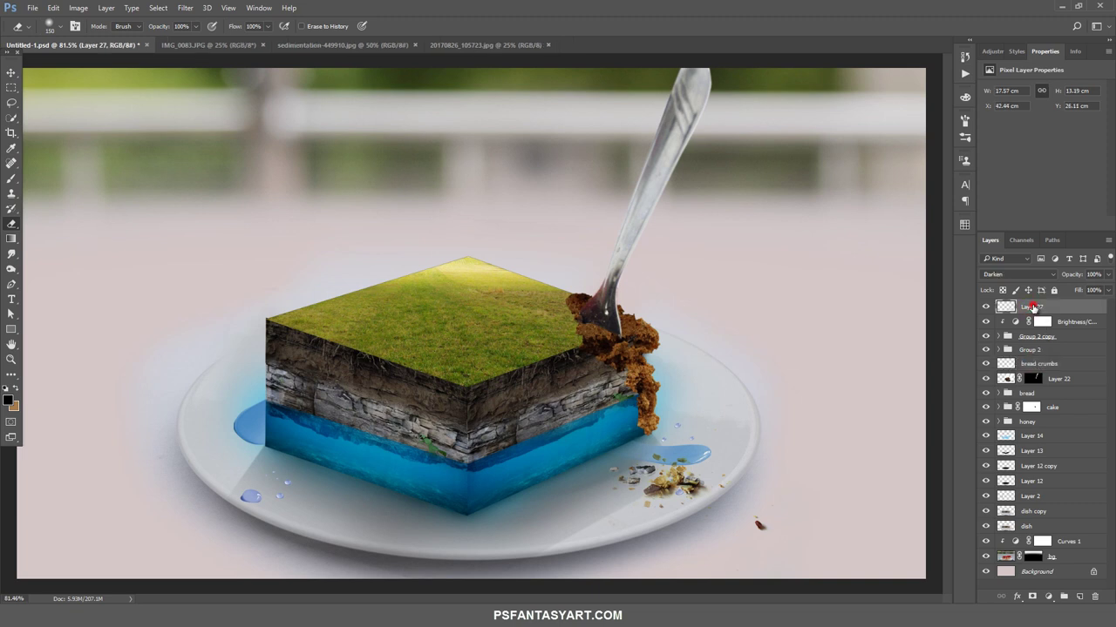
double_click(1032, 307)
key("ctrl+v")
key("Return")
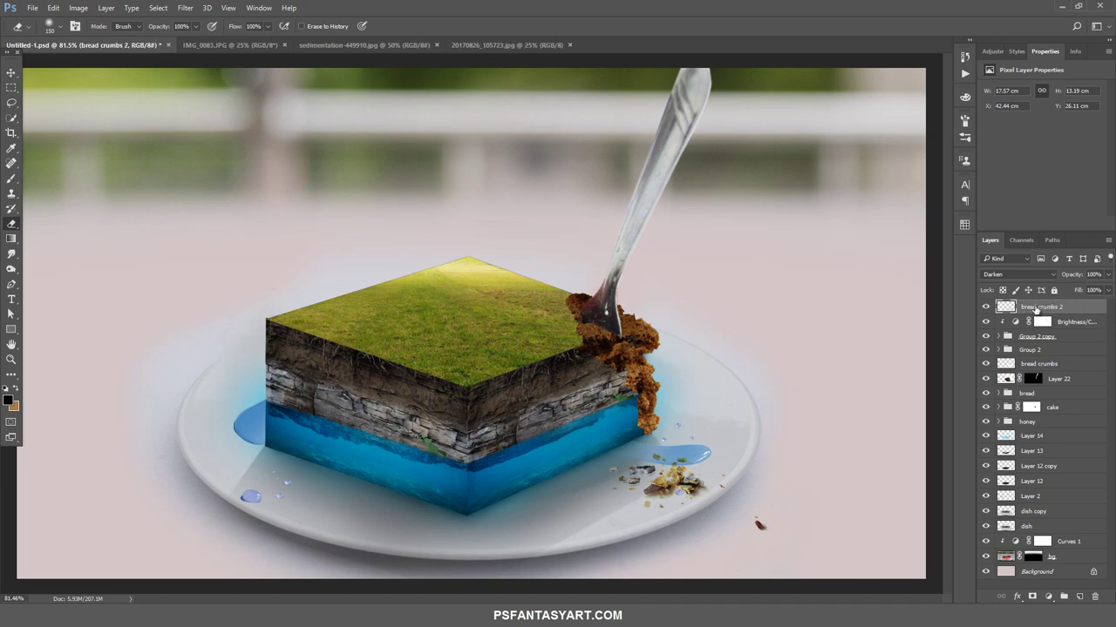
left_click(32, 8)
Open the IMG_0084 photo and drag it into the cake composition
left_click(48, 37)
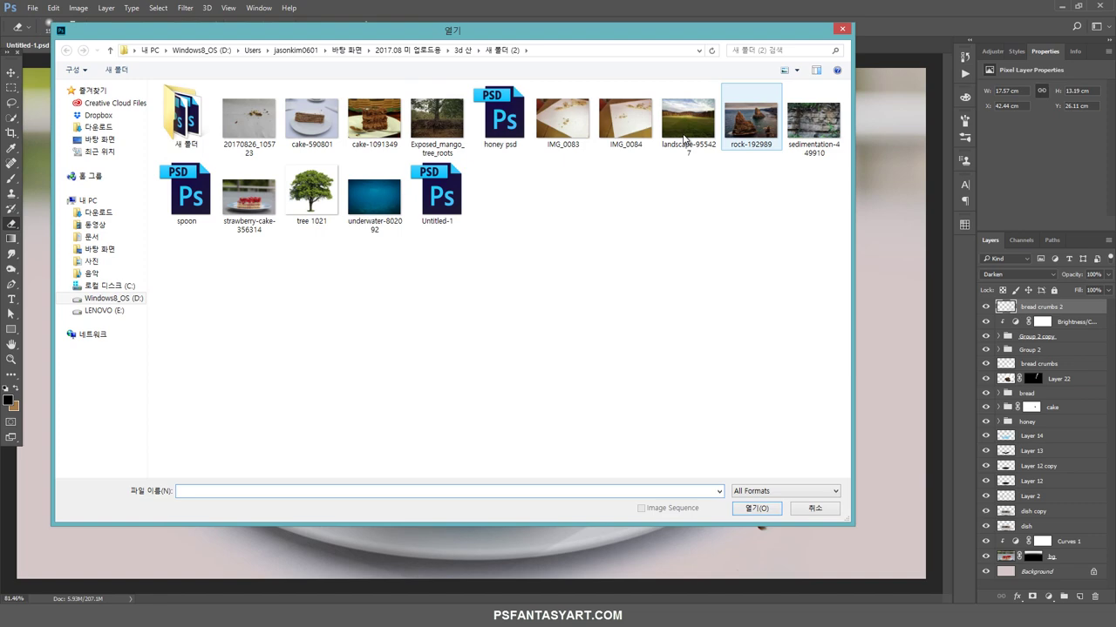
left_click(625, 120)
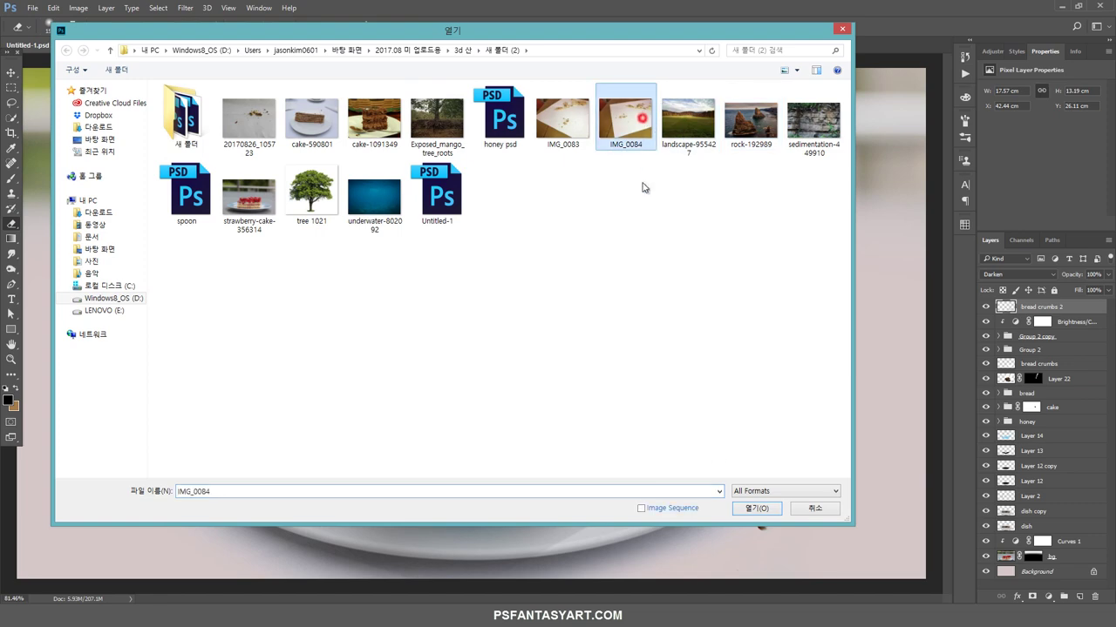
left_click(754, 511)
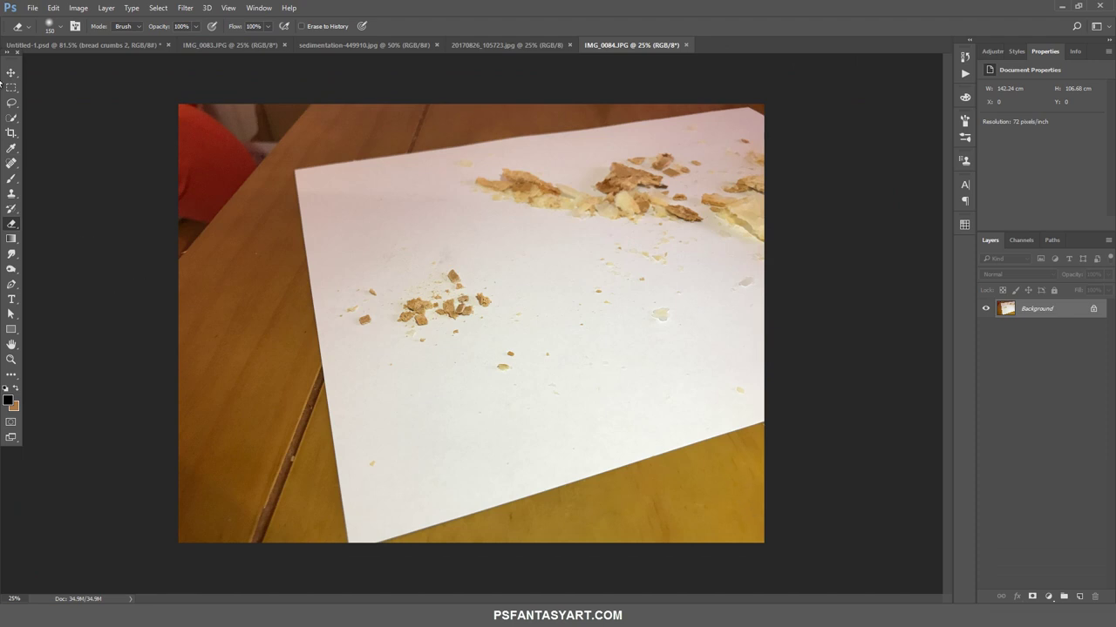
left_click(10, 72)
left_click_drag(366, 200, 650, 348)
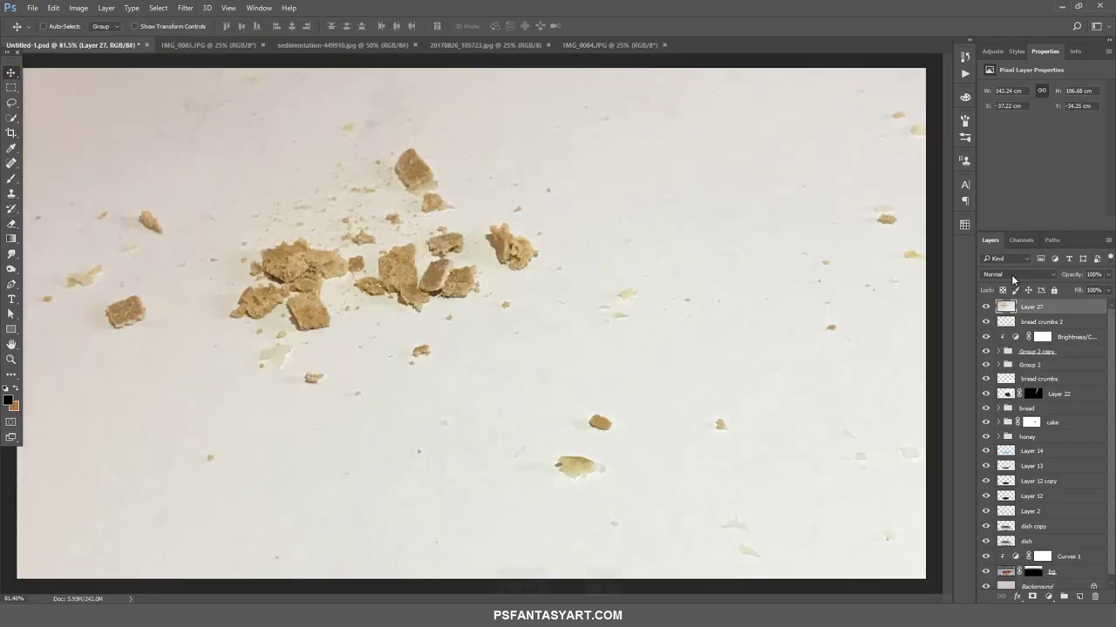
Scale the IMG_0084 layer proportionally to 10% and move it onto the plate right of the cake
key("ctrl+t")
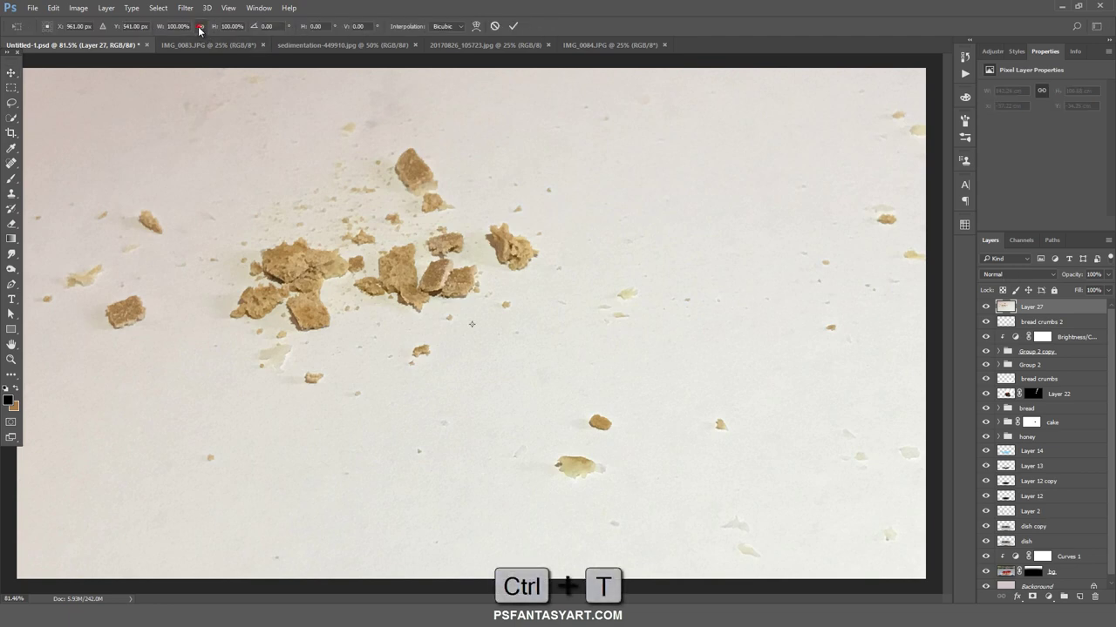
left_click(199, 26)
type("10")
key("Return")
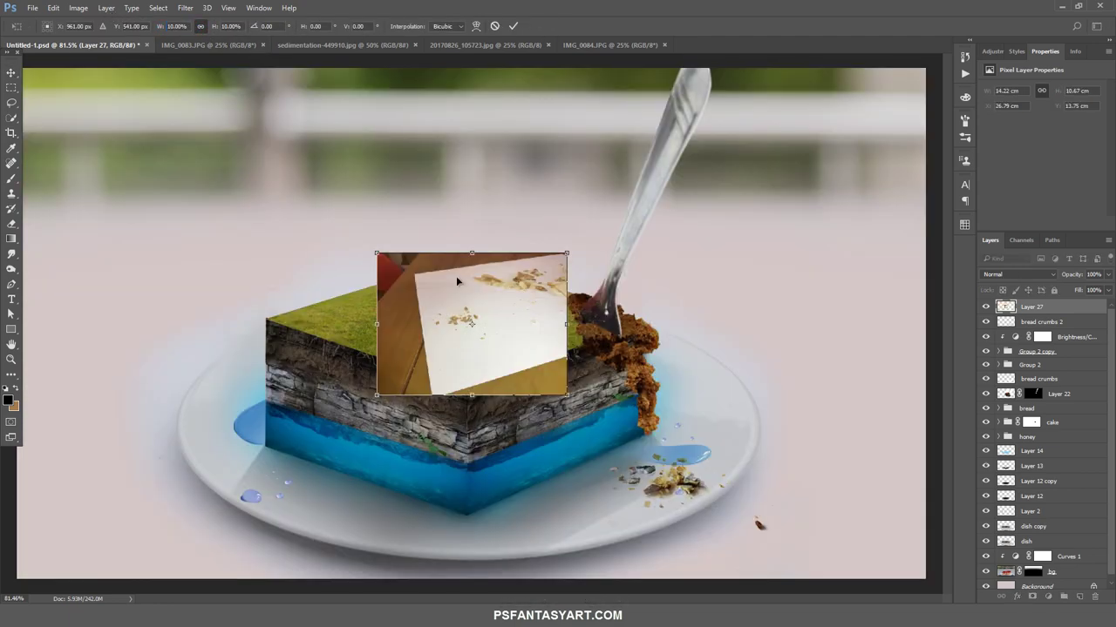
left_click_drag(499, 298, 721, 396)
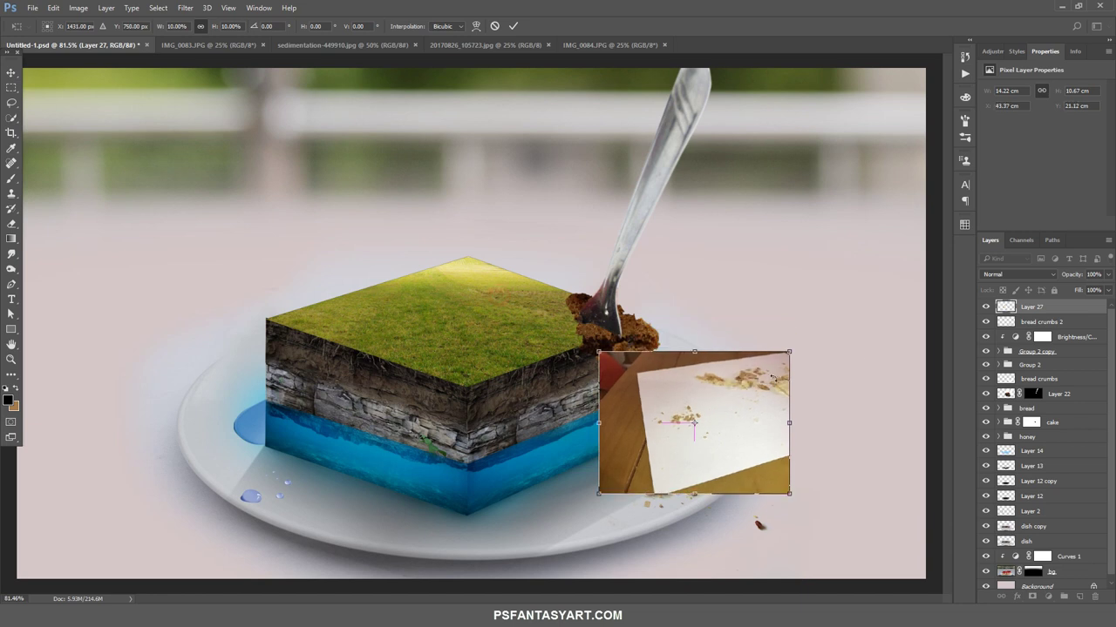
Set the photo to Darken blend mode, nudge it, enlarge it to about 10.6%, and commit
left_click(1015, 274)
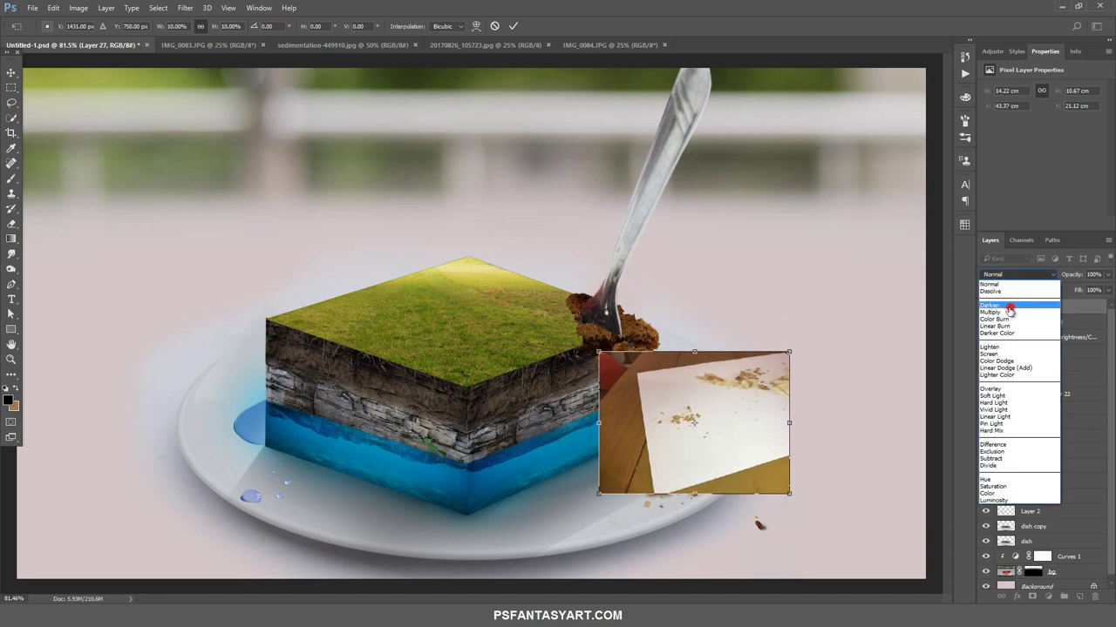
left_click(1011, 299)
left_click_drag(723, 414, 722, 427)
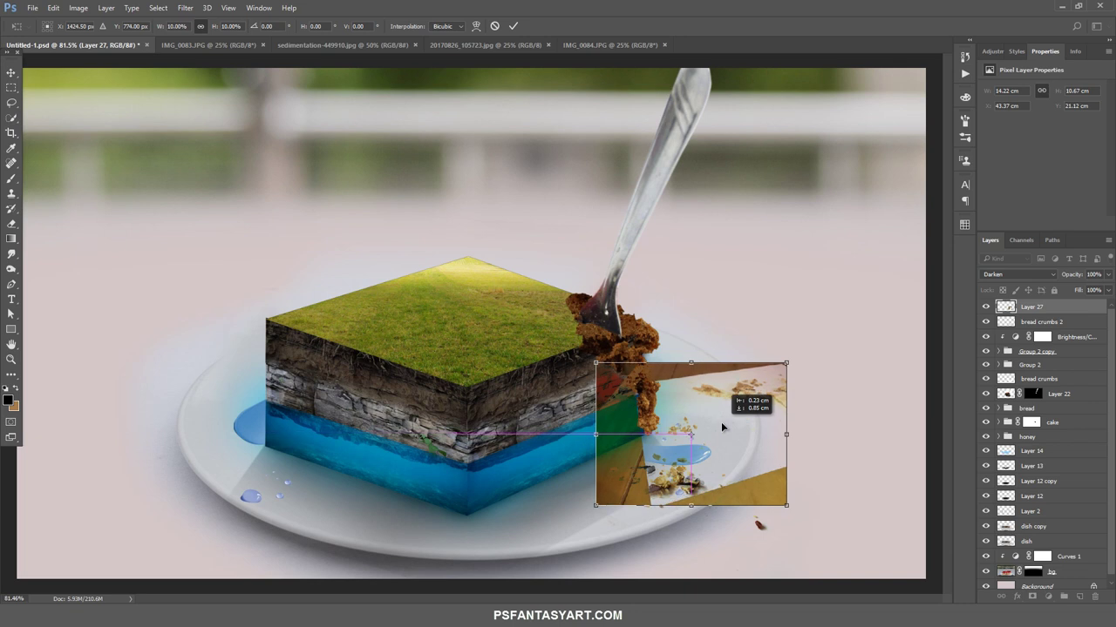
left_click(788, 359)
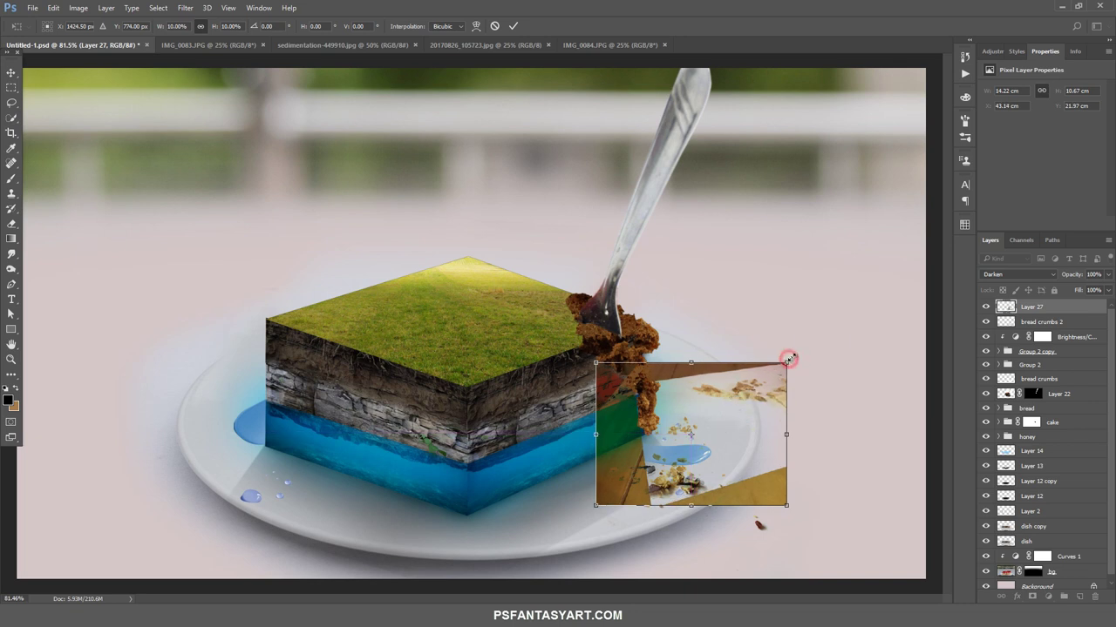
left_click_drag(788, 359, 791, 354)
left_click(515, 28)
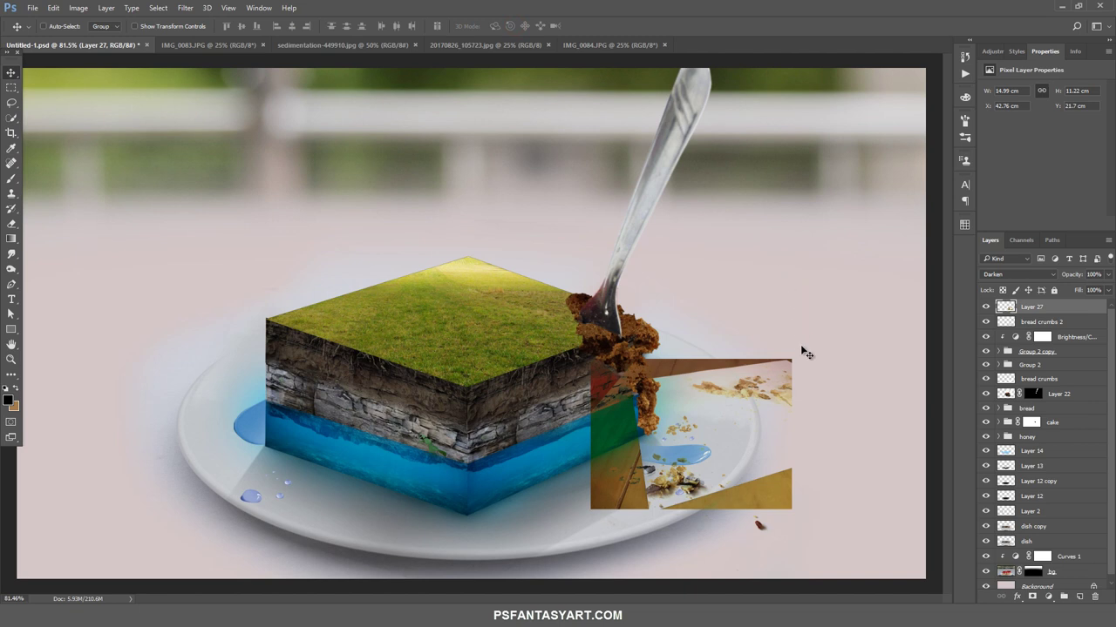
left_click(12, 224)
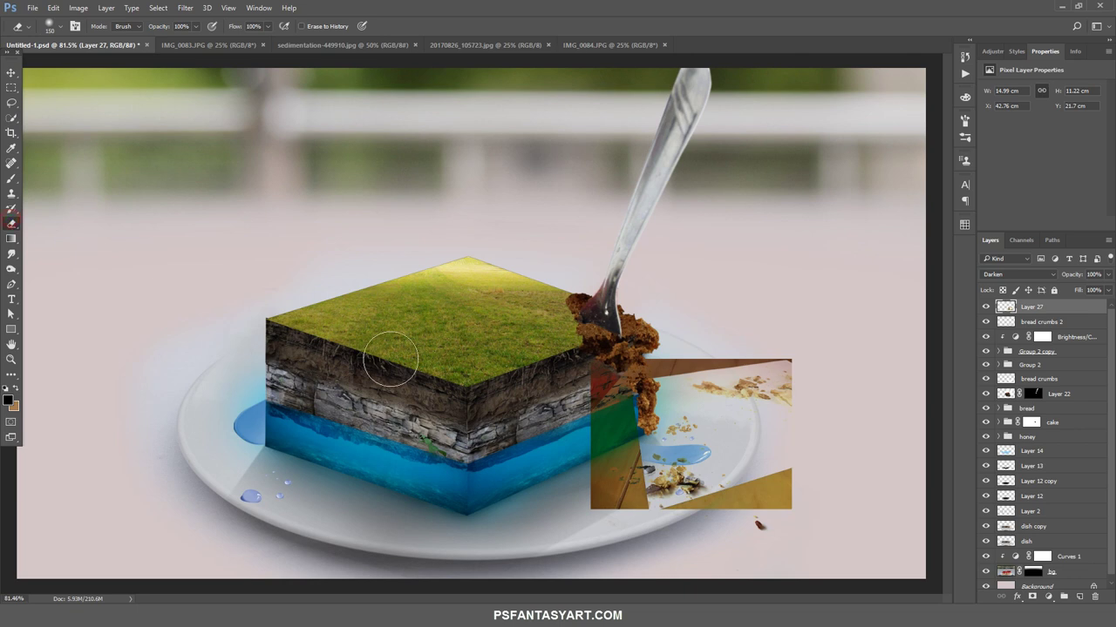
Erase the third crumbs photo's leftover coloured edges beside the cake and at the plate's right edge
key("bracketright")
key("bracketright")
key("bracketright")
mouse_move(590, 338)
left_mouse_down()
mouse_move(540, 462)
mouse_move(597, 460)
left_mouse_up()
mouse_move(626, 496)
left_mouse_down()
mouse_move(607, 466)
mouse_move(792, 485)
mouse_move(810, 398)
mouse_move(773, 368)
mouse_move(671, 373)
left_mouse_up()
key("bracketleft")
key("bracketleft")
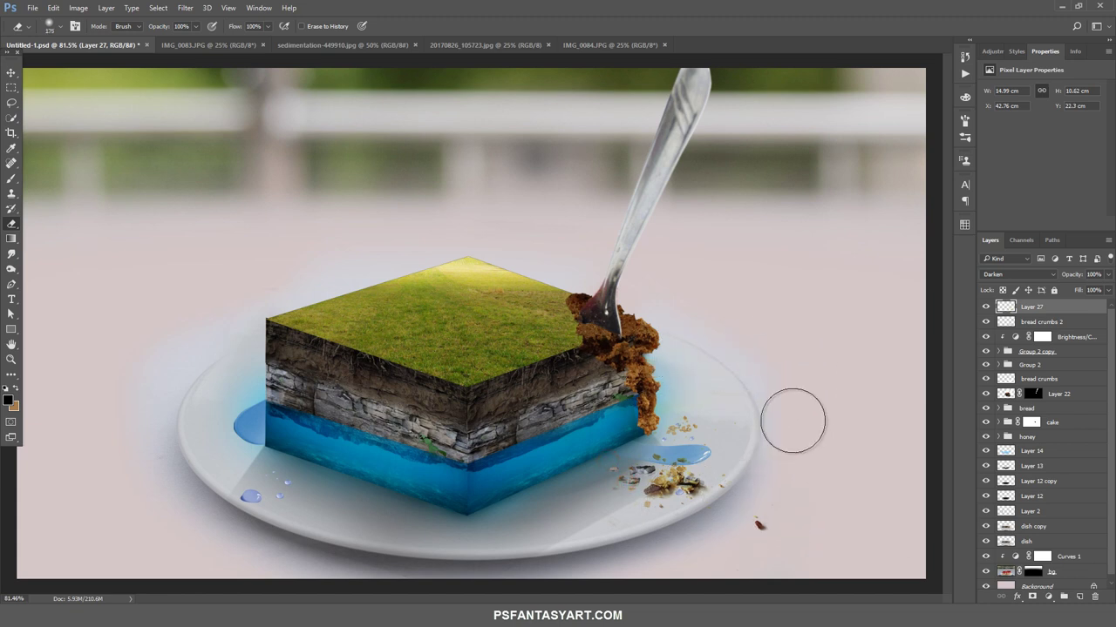
left_click(775, 391)
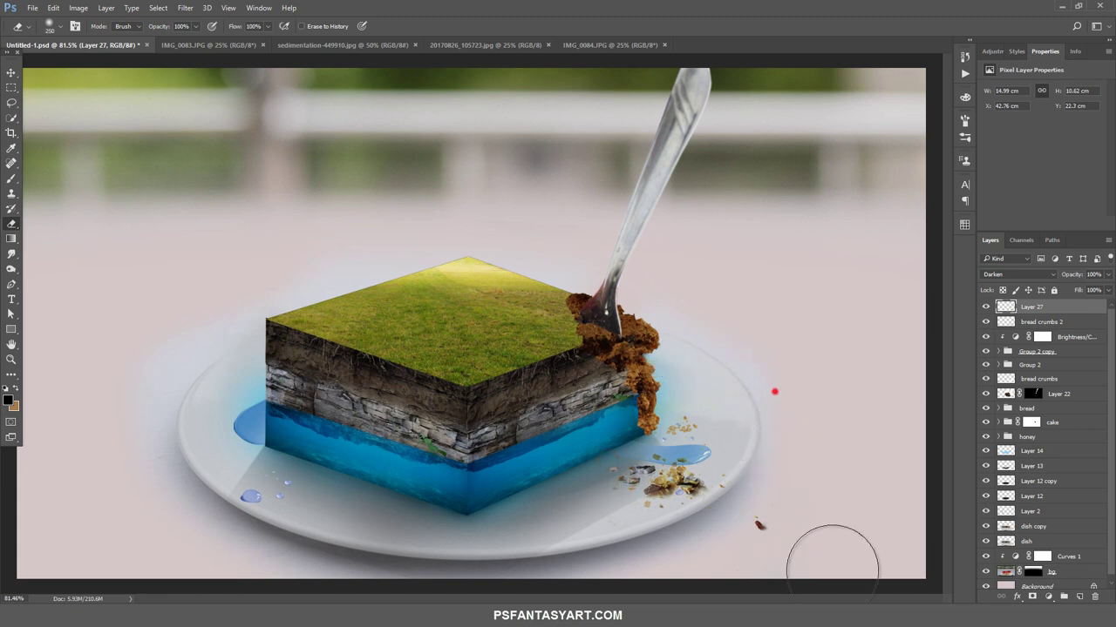
Nudge the new crumbs slightly up-left and rename Layer 27 to 'bread crumbs 3'
left_click(10, 73)
left_click_drag(701, 444, 689, 443)
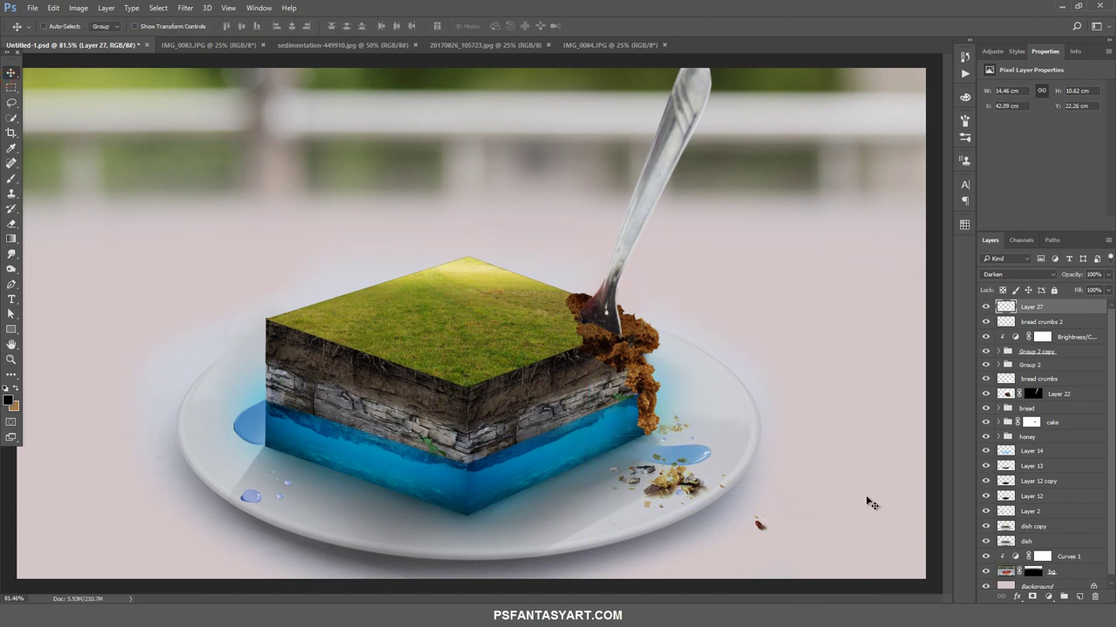
double_click(1031, 307)
type("bread crumbs")
type(" 23")
key("Return")
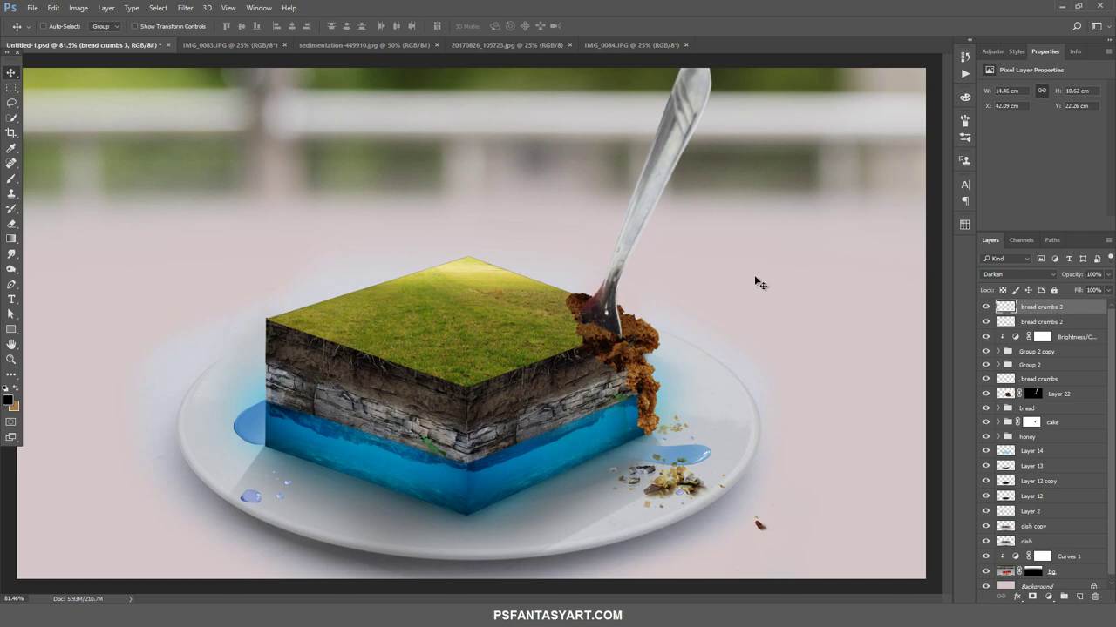
Open the tree 1021 image and drag it into the cake composition
left_click(35, 13)
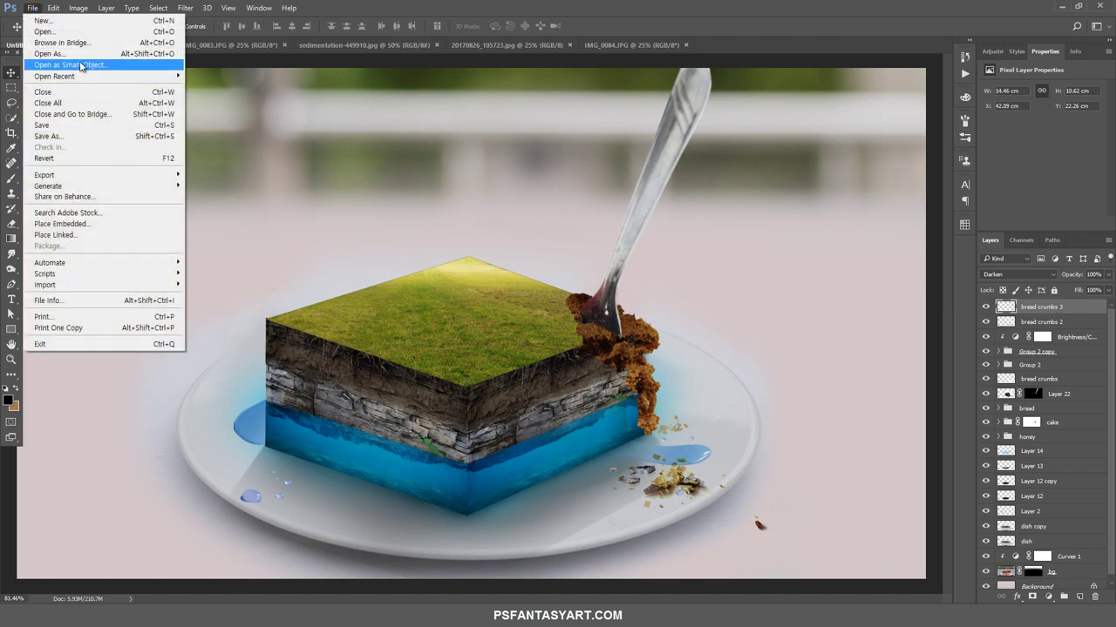
left_click(48, 33)
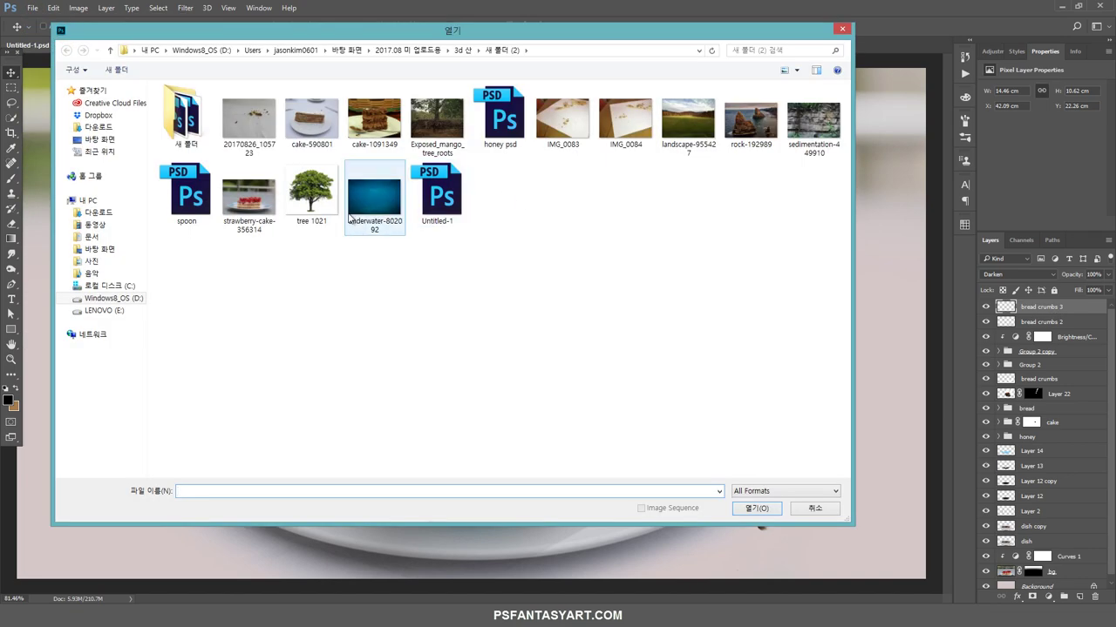
left_click(314, 196)
left_click(756, 510)
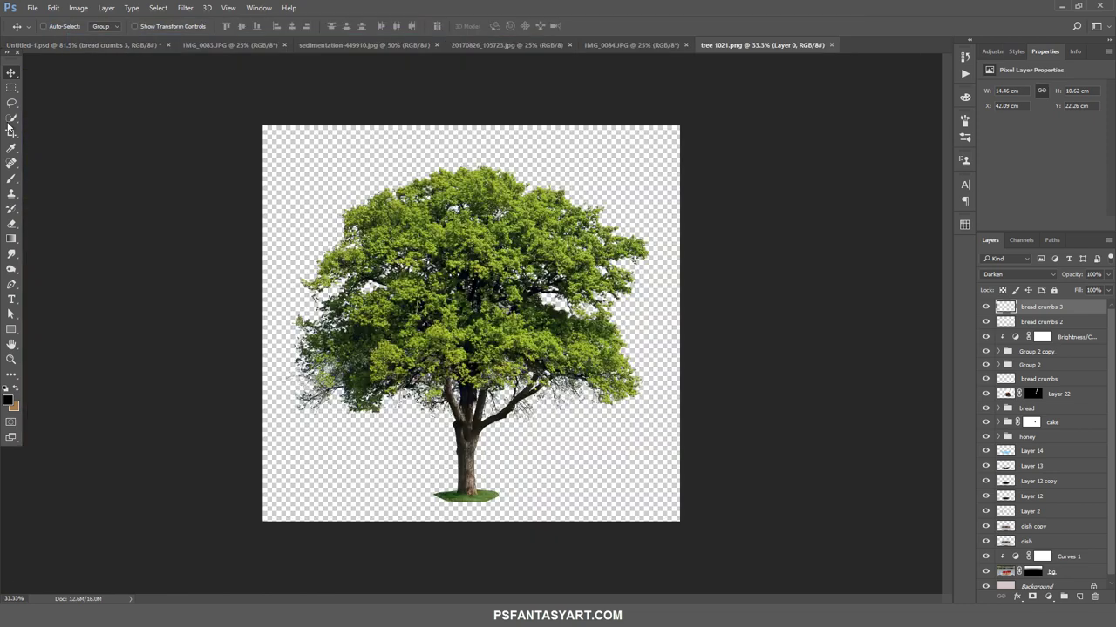
mouse_move(296, 139)
left_mouse_down()
mouse_move(435, 180)
mouse_move(341, 148)
mouse_move(471, 292)
left_mouse_up()
Scale the tree to about 15%, tilt it -2.24° and nudge it onto the grassy top
key("ctrl+t")
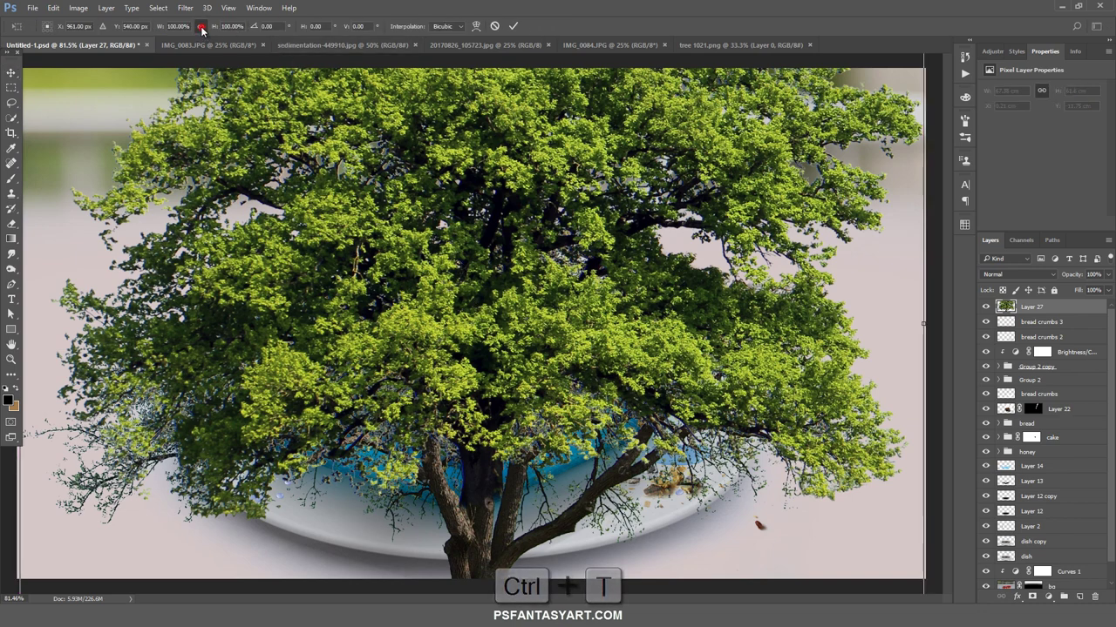
left_click_drag(161, 27, 118, 27)
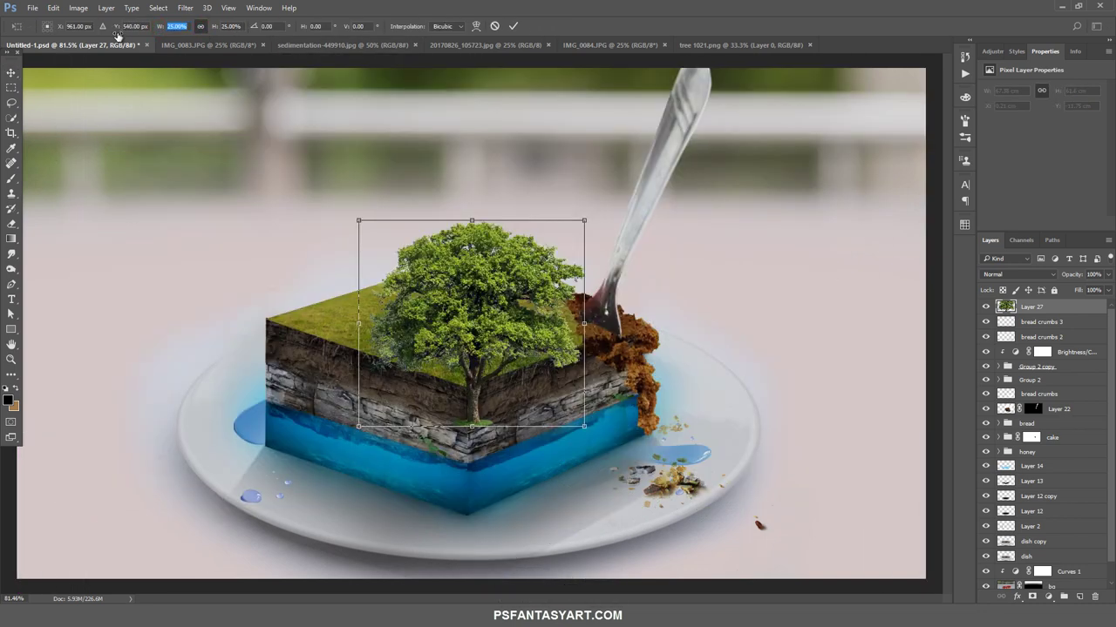
left_click_drag(453, 321, 436, 249)
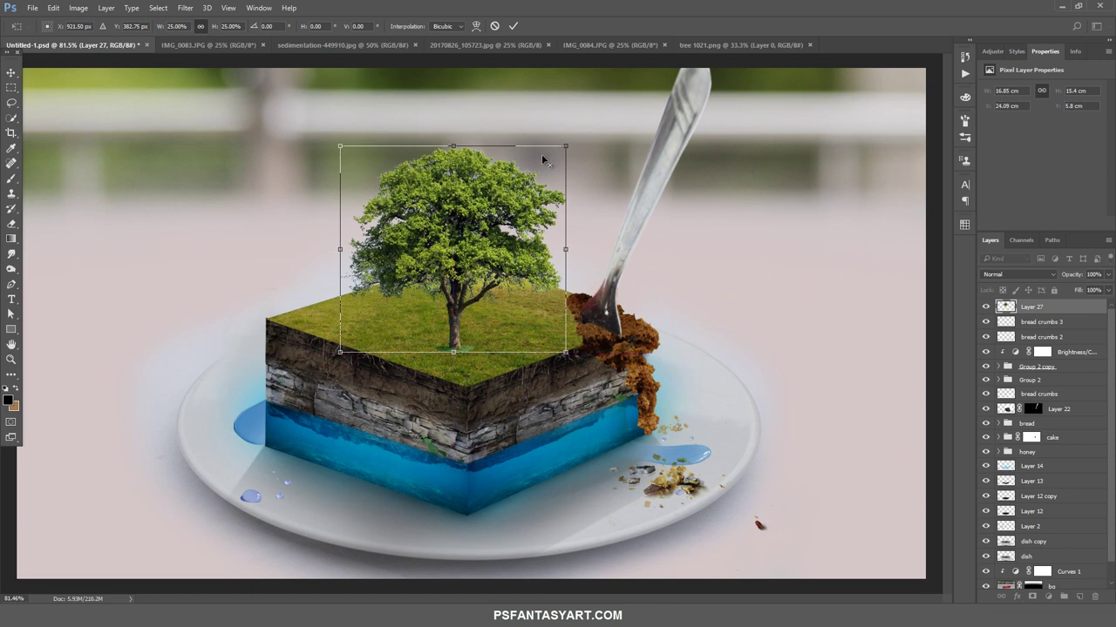
left_click_drag(566, 145, 537, 206)
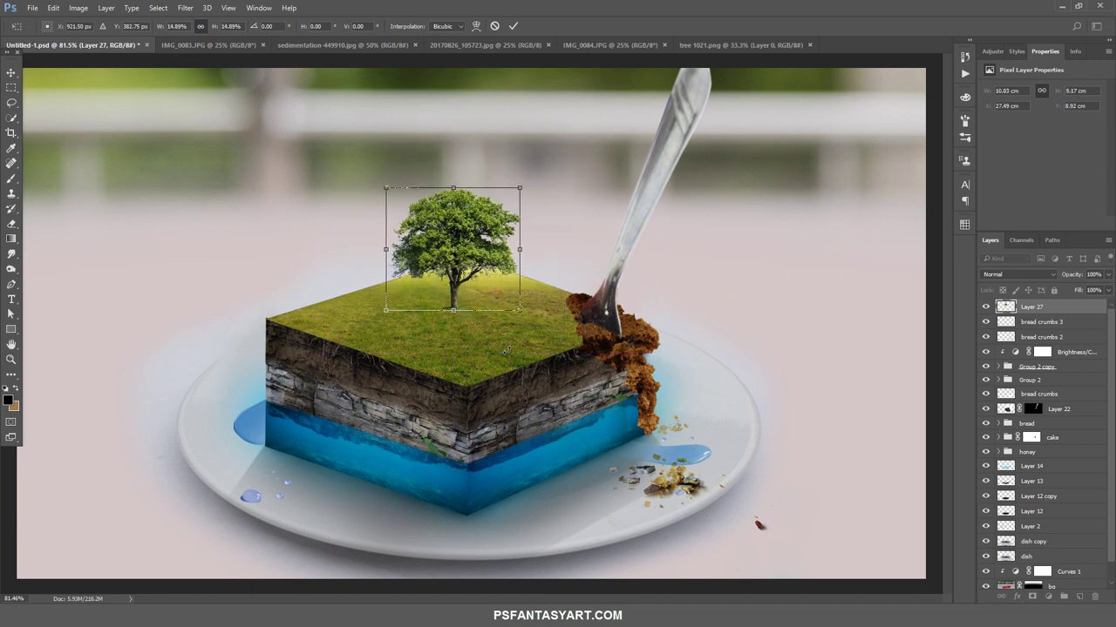
left_click_drag(506, 349, 512, 350)
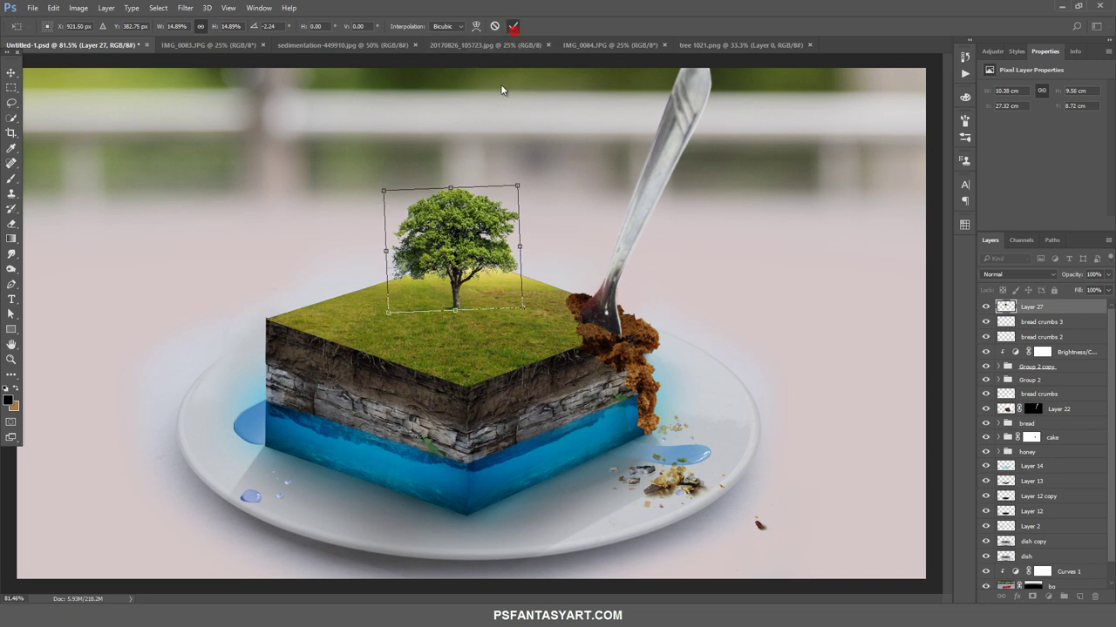
key("Return")
left_click_drag(488, 290, 485, 304)
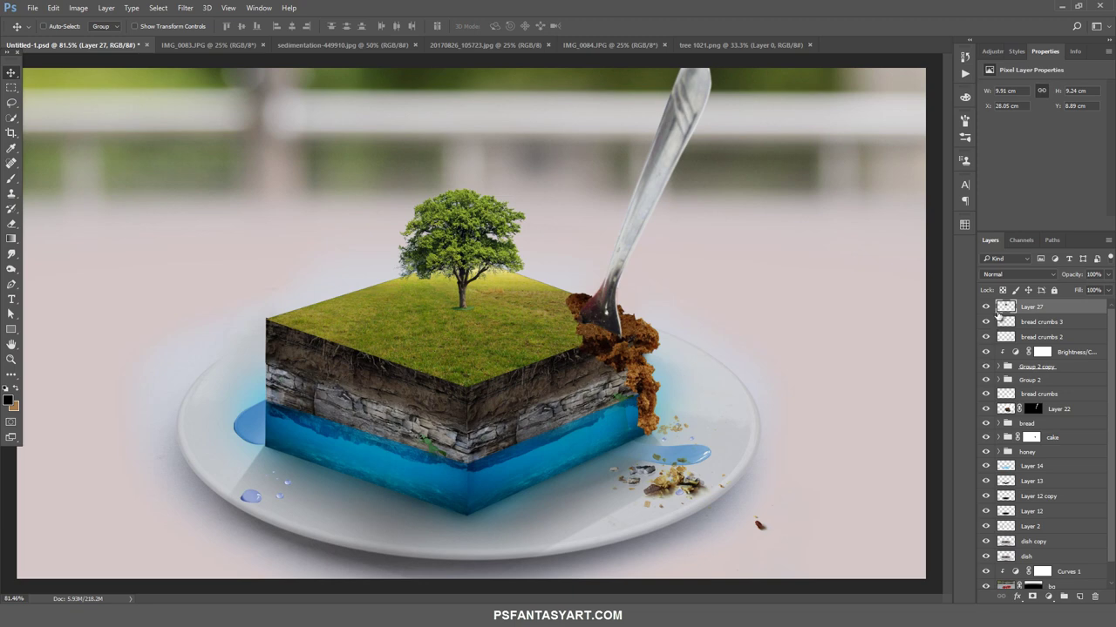
Zoom in on the tree trunk and erase the green ground patch beneath it with a small eraser
left_click(11, 359)
left_click(438, 252)
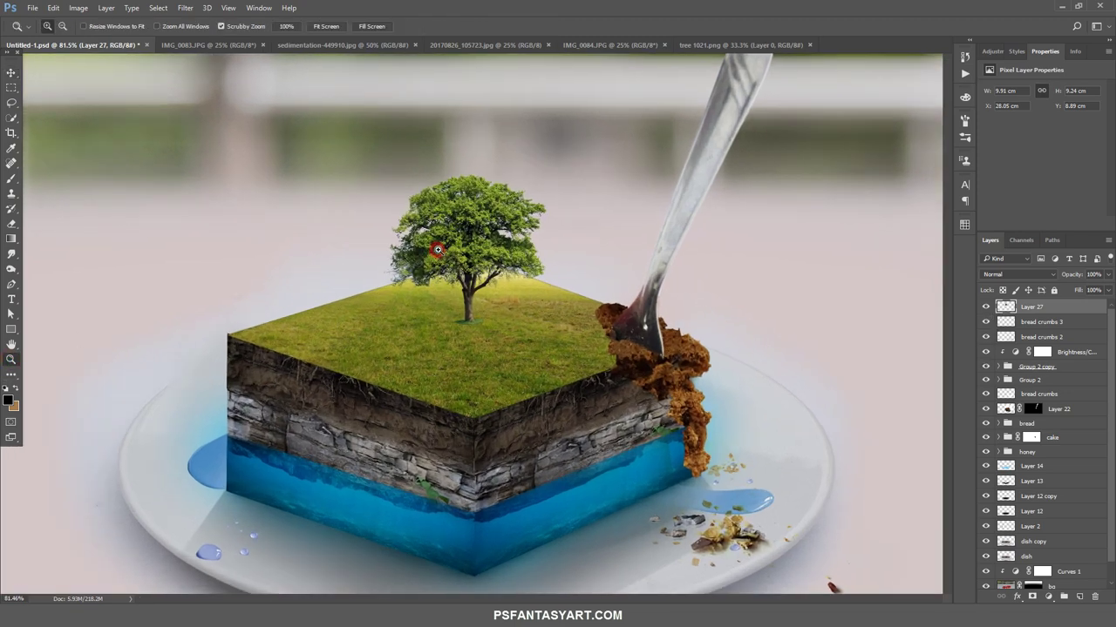
left_click(482, 257)
key("ctrl+0")
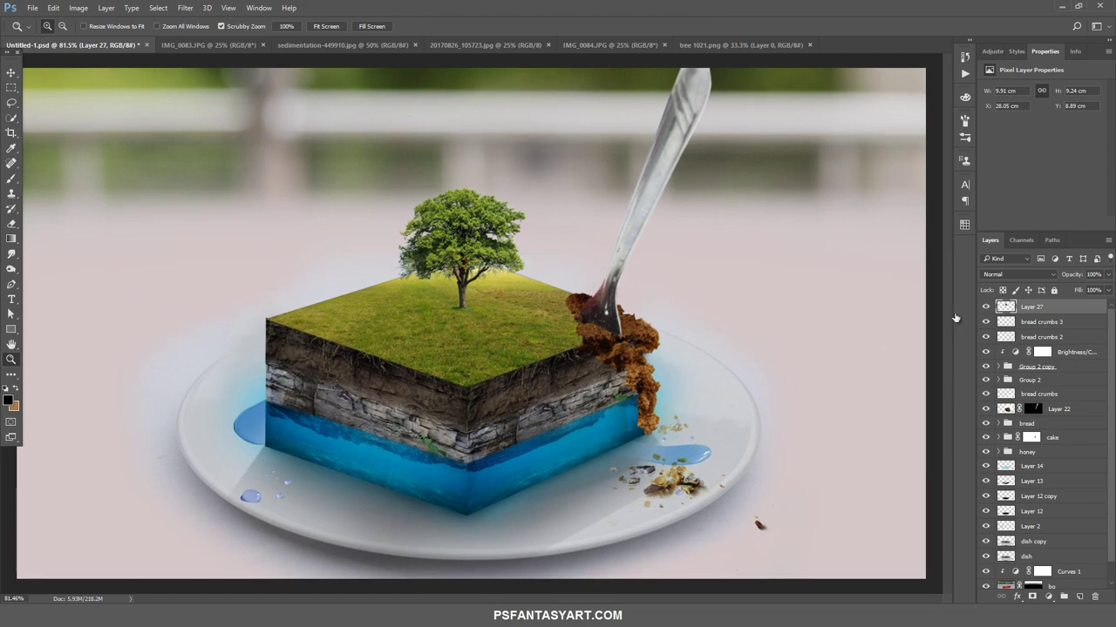
left_click(474, 315)
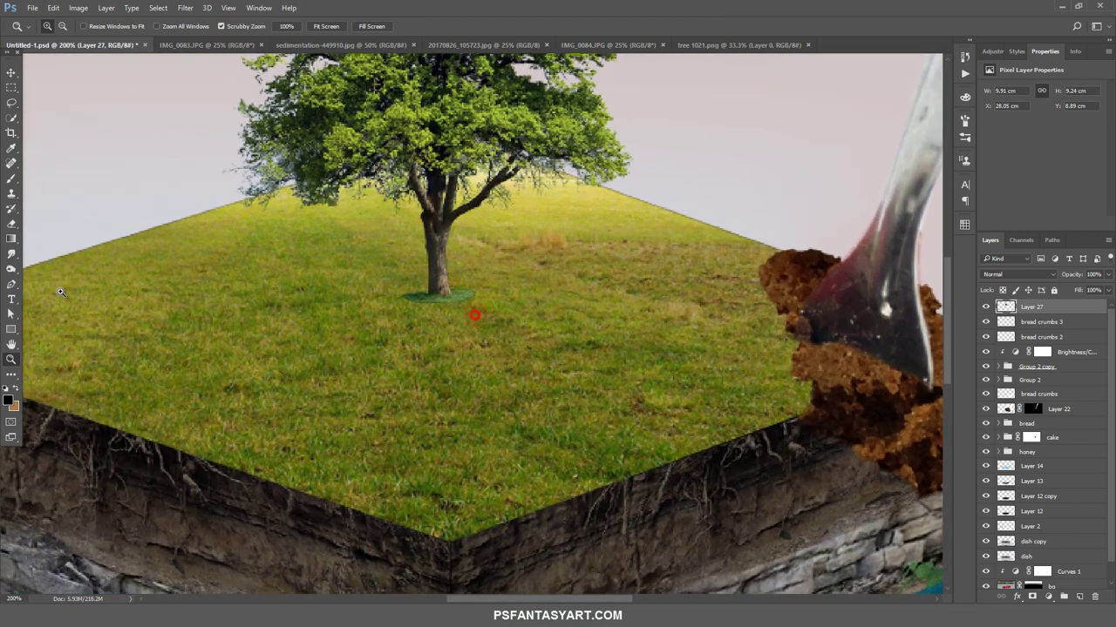
key("e")
key("bracketleft")
key("bracketleft")
key("bracketleft")
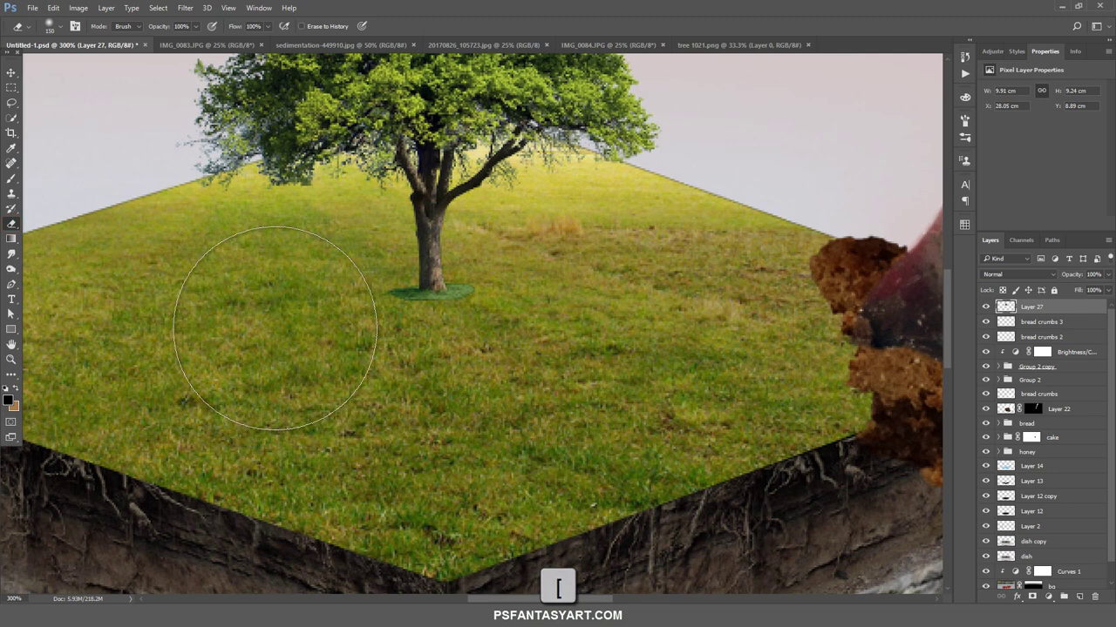
left_click_drag(389, 307, 478, 302)
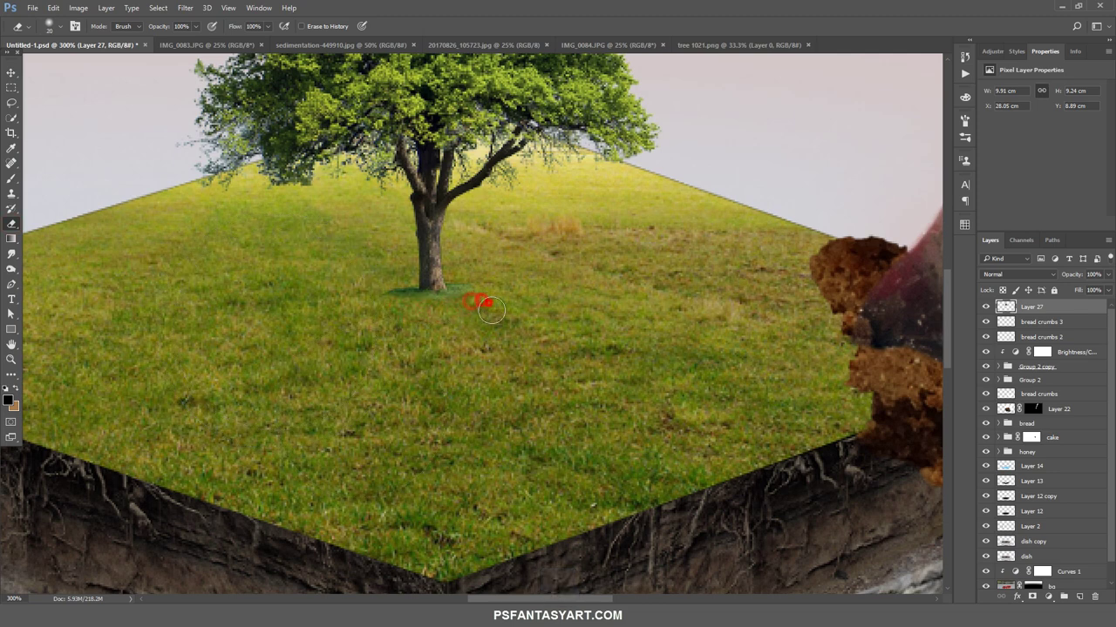
left_click(464, 281)
left_click(12, 359)
left_click(201, 305, "alt")
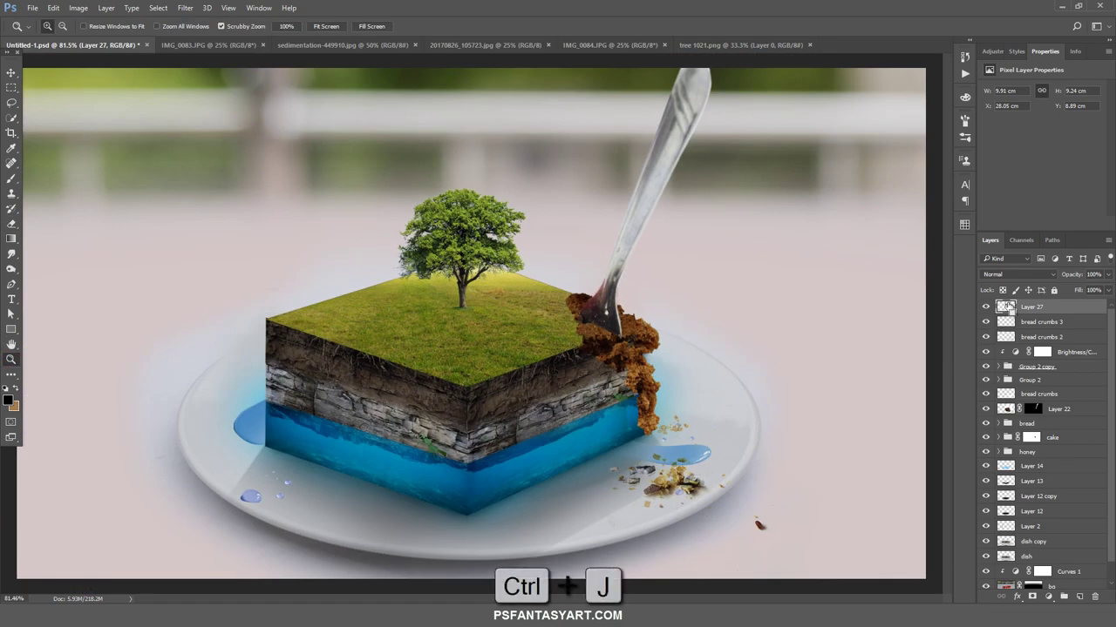
Duplicate the tree layer and turn the original Layer 27 solid black with Lightness -100
key("ctrl+j")
left_click(1011, 322)
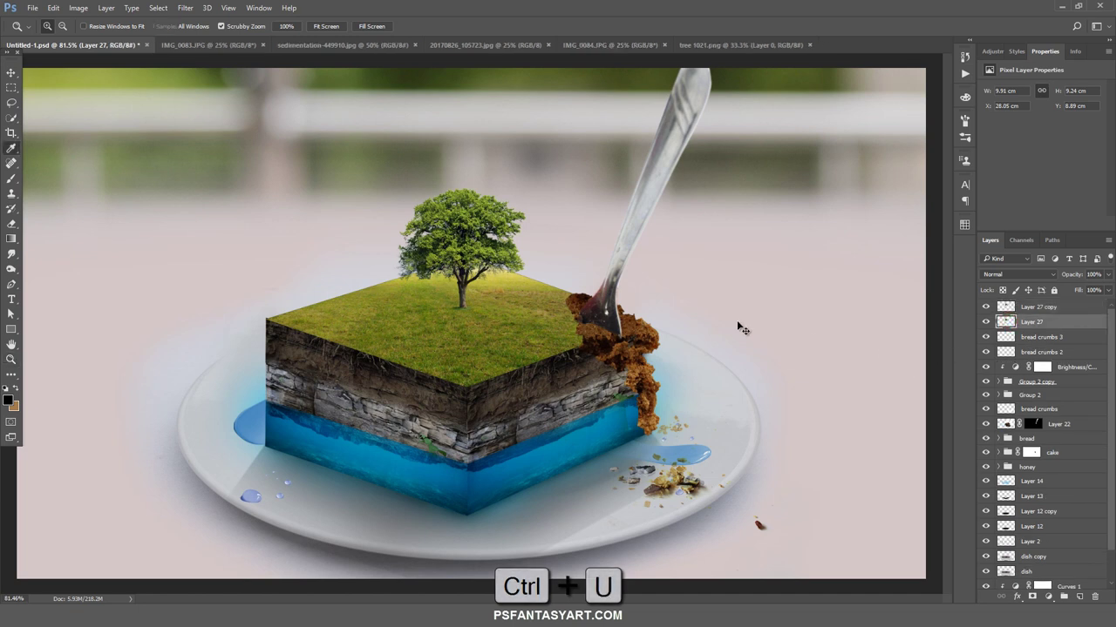
key("ctrl+u")
left_click_drag(814, 304, 760, 304)
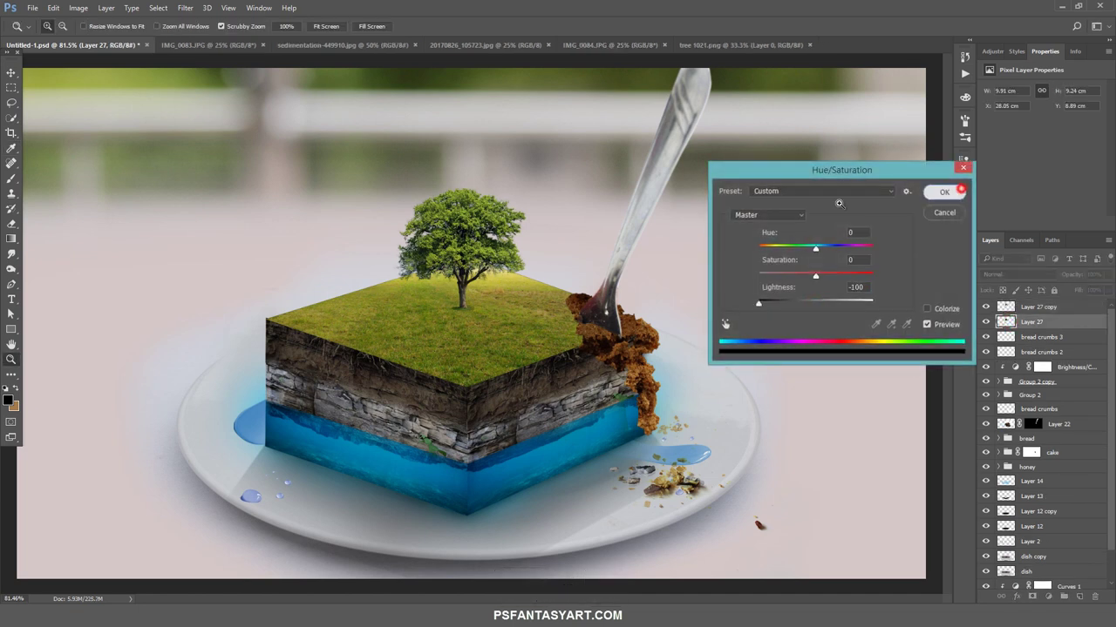
left_click(944, 191)
Flip the black tree vertically, move it below the tree's base and stretch it into a shadow
key("ctrl+t")
right_click(530, 277)
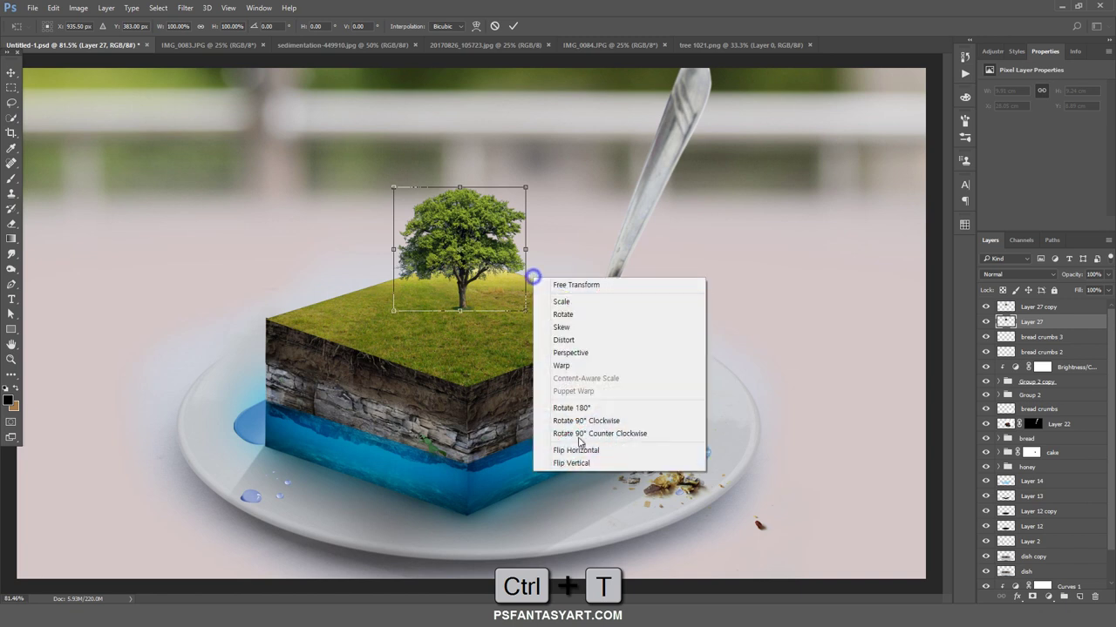
left_click(579, 464)
left_click_drag(503, 272, 503, 394)
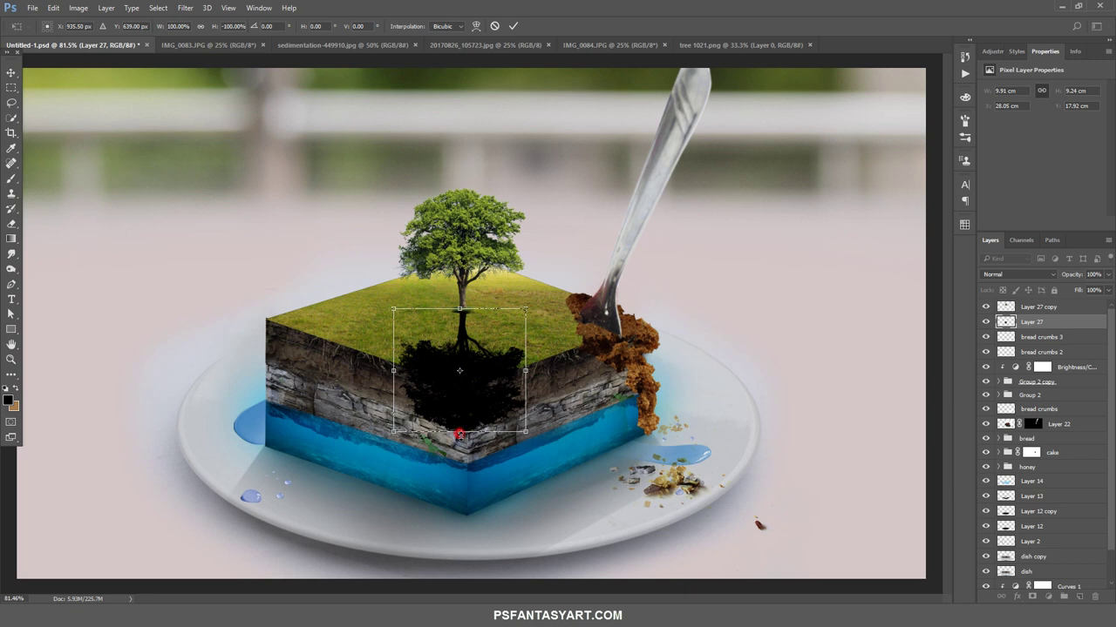
left_click_drag(459, 430, 459, 458)
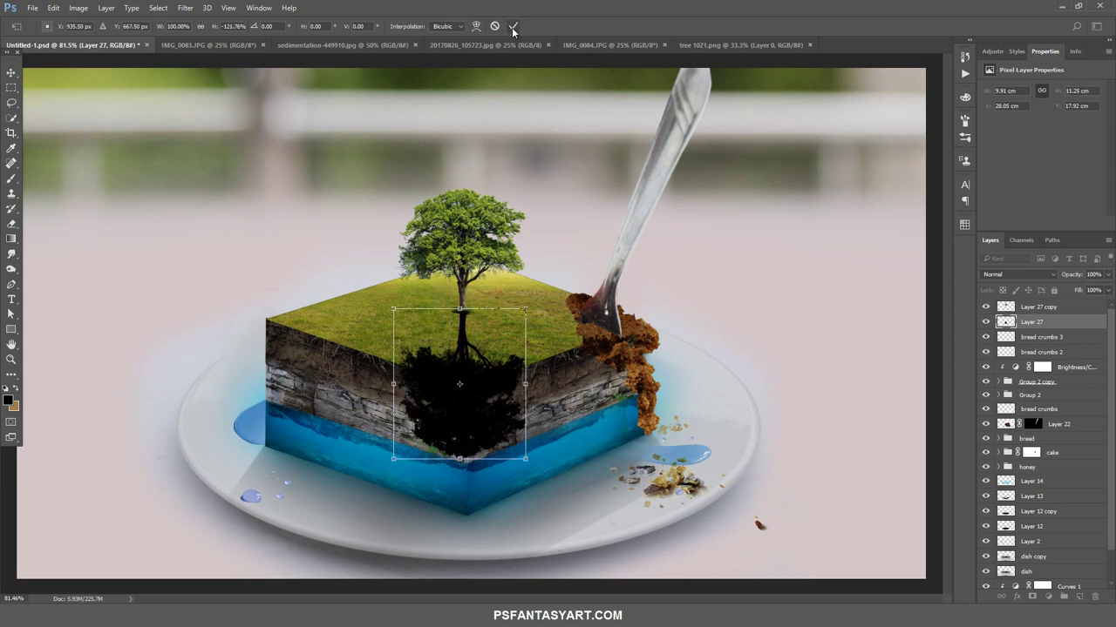
left_click(513, 27)
Set the shadow to 35% opacity and erase it off the rock and water sides
left_click(1107, 274)
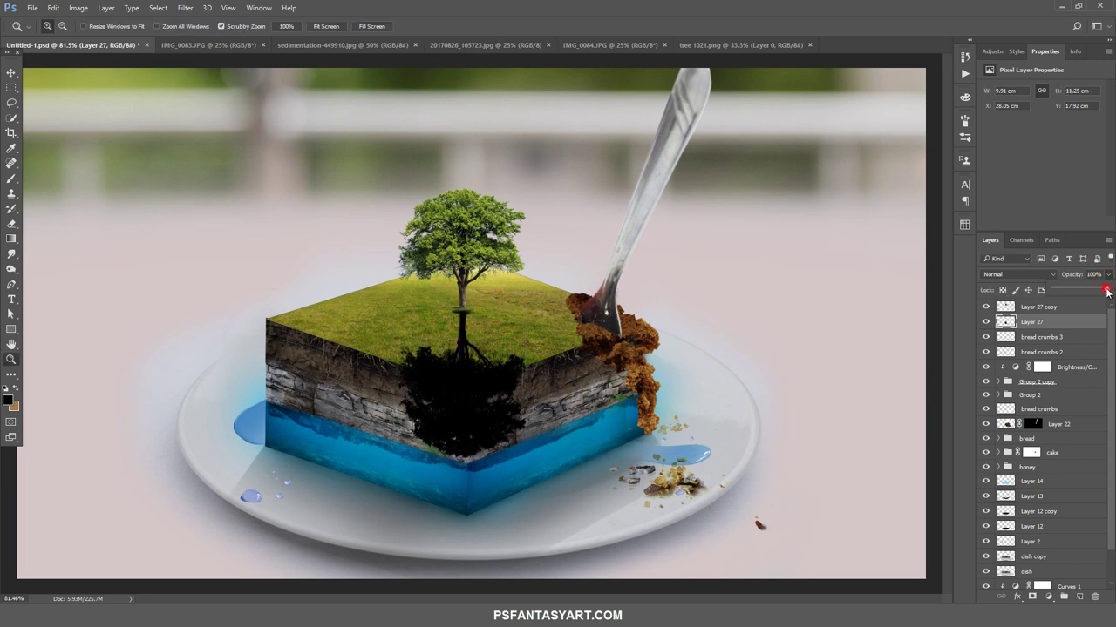
left_click_drag(1104, 290, 1072, 281)
key("v")
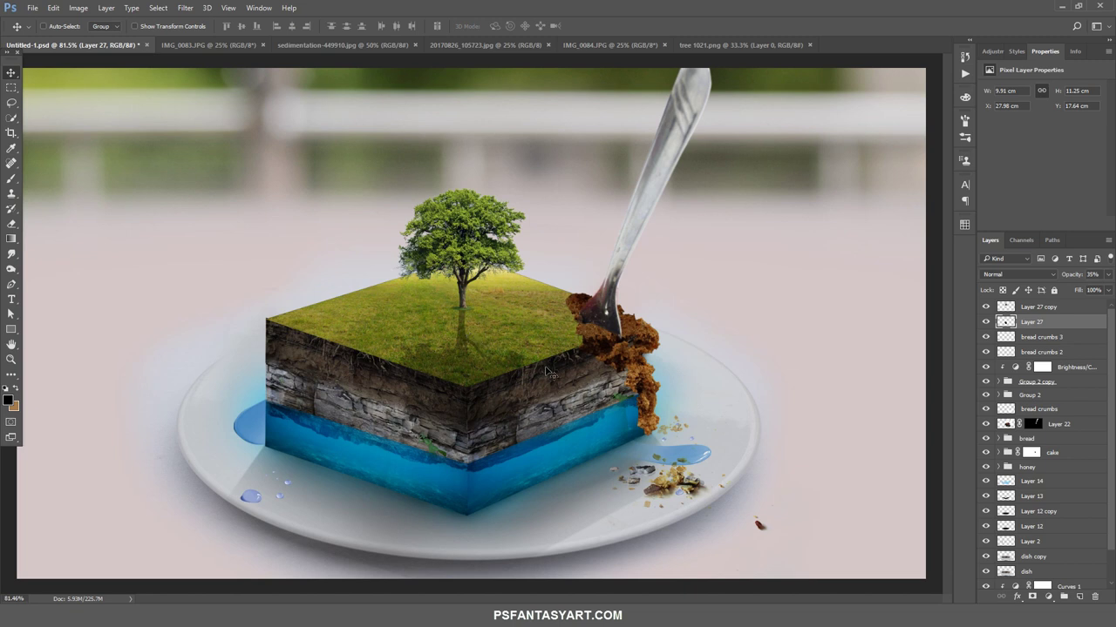
left_click(11, 224)
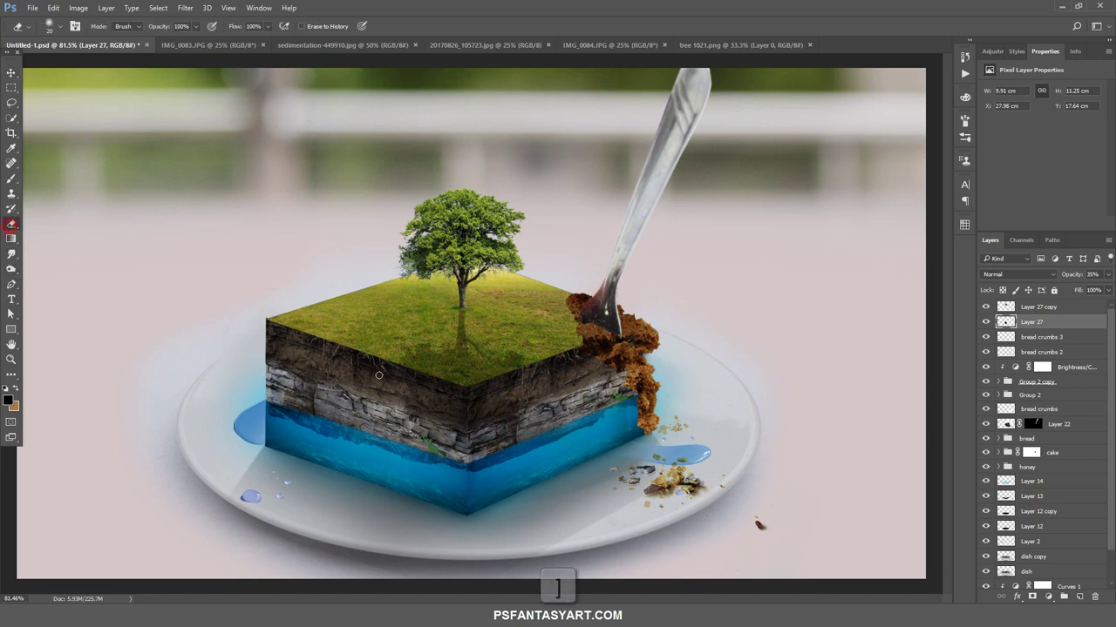
key("bracketright")
key("bracketright")
key("bracketright")
key("bracketright")
key("bracketright")
key("bracketright")
key("bracketright")
key("bracketright")
key("bracketright")
key("bracketright")
key("bracketright")
key("bracketright")
key("bracketright")
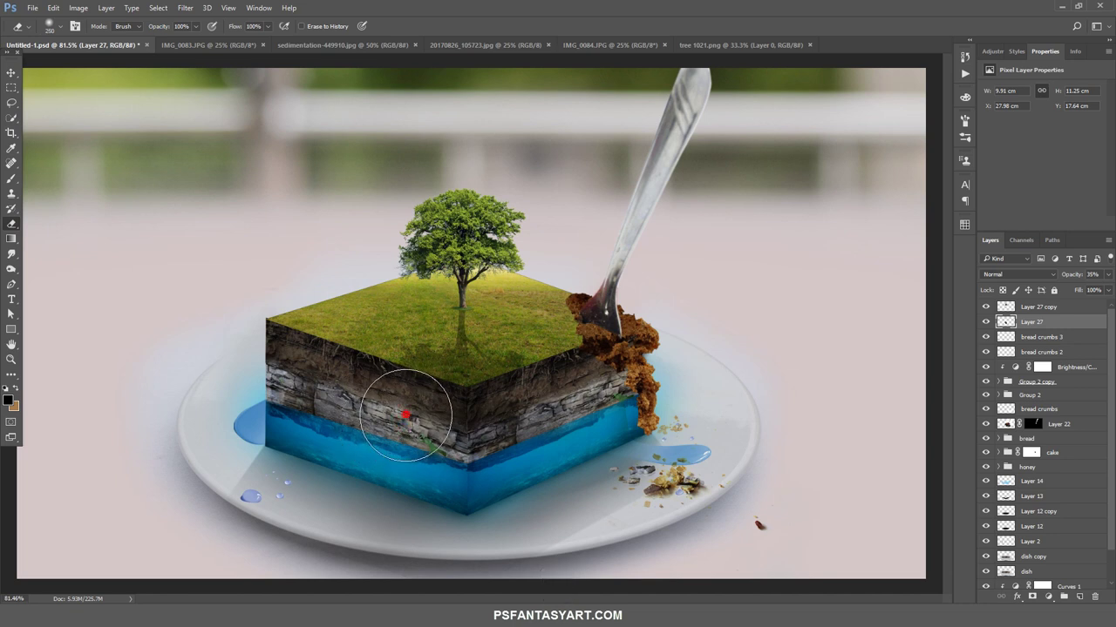
mouse_move(407, 415)
left_mouse_down()
mouse_move(484, 433)
mouse_move(531, 403)
mouse_move(523, 375)
mouse_move(484, 447)
left_mouse_up()
mouse_move(344, 448)
left_mouse_down()
mouse_move(398, 465)
mouse_move(541, 461)
left_mouse_up()
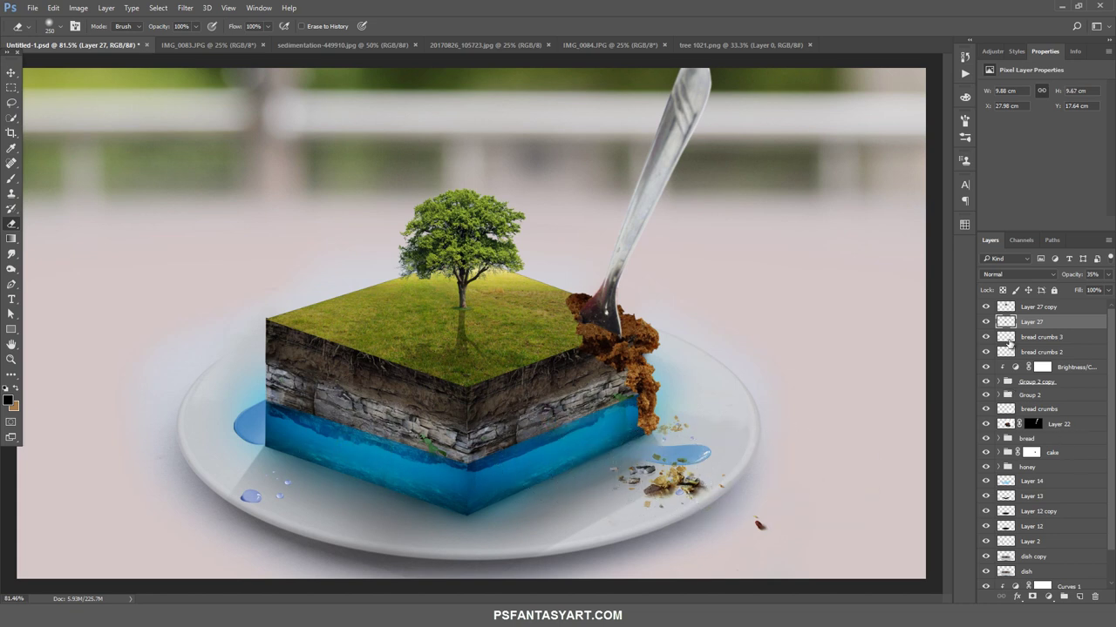
left_click(1058, 310, "ctrl")
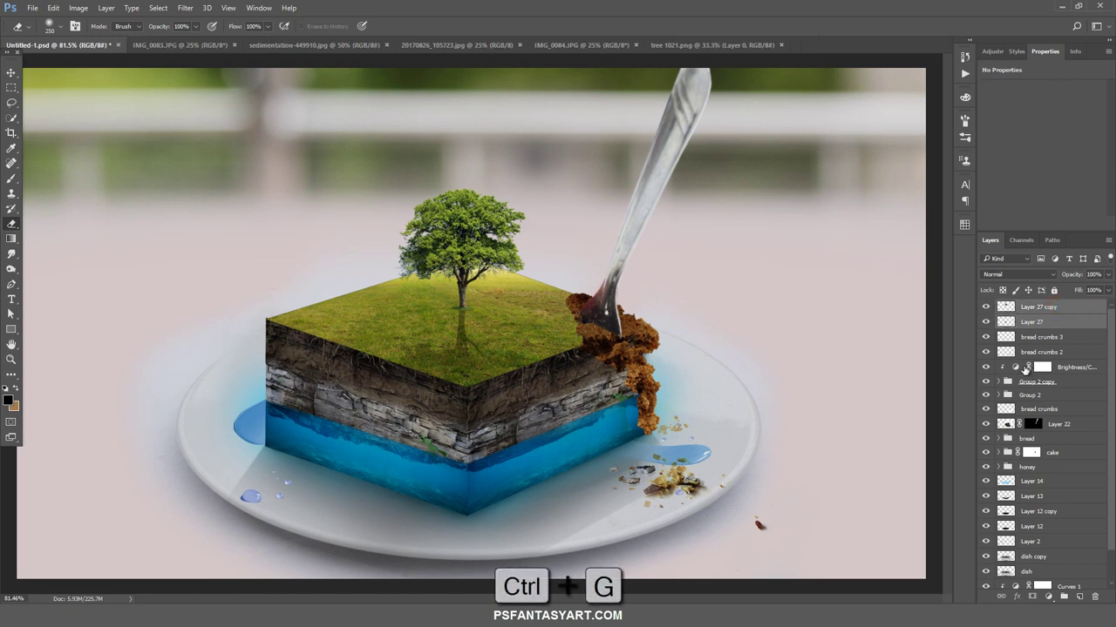
Group the tree and its shadow as 'tree' and rotate the group about -1.2°
key("ctrl+g")
double_click(1026, 307)
type("tree")
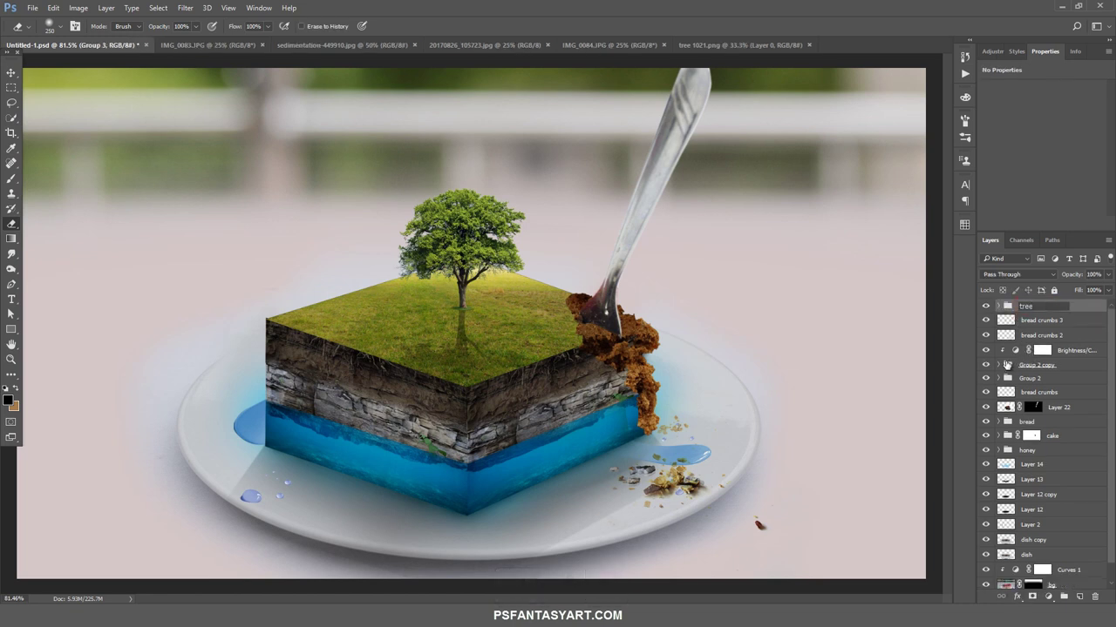
key("Return")
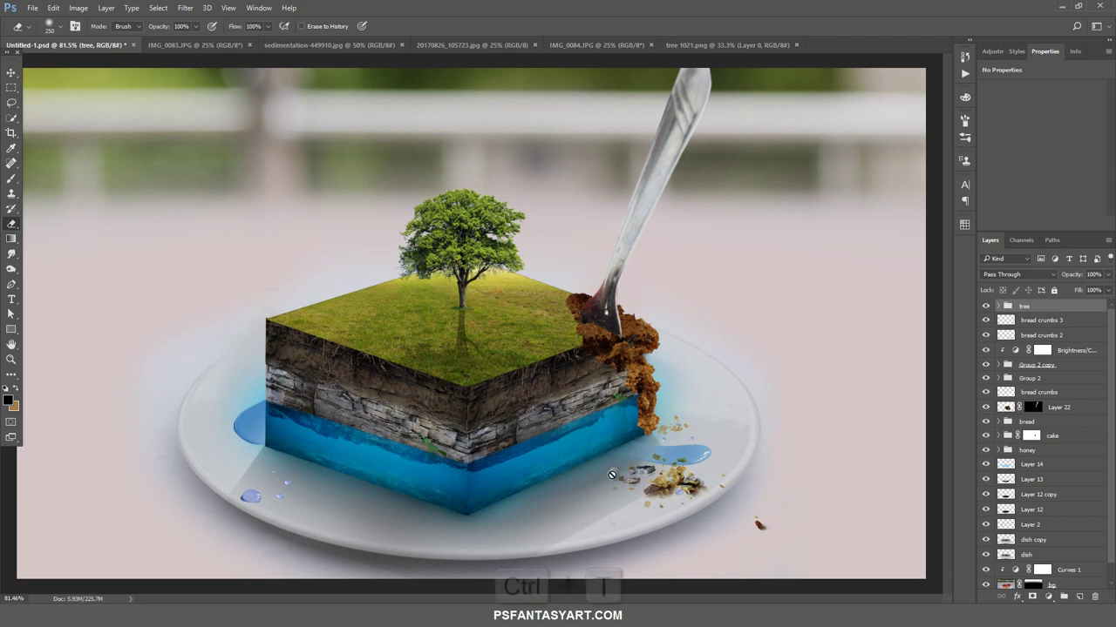
key("ctrl+t")
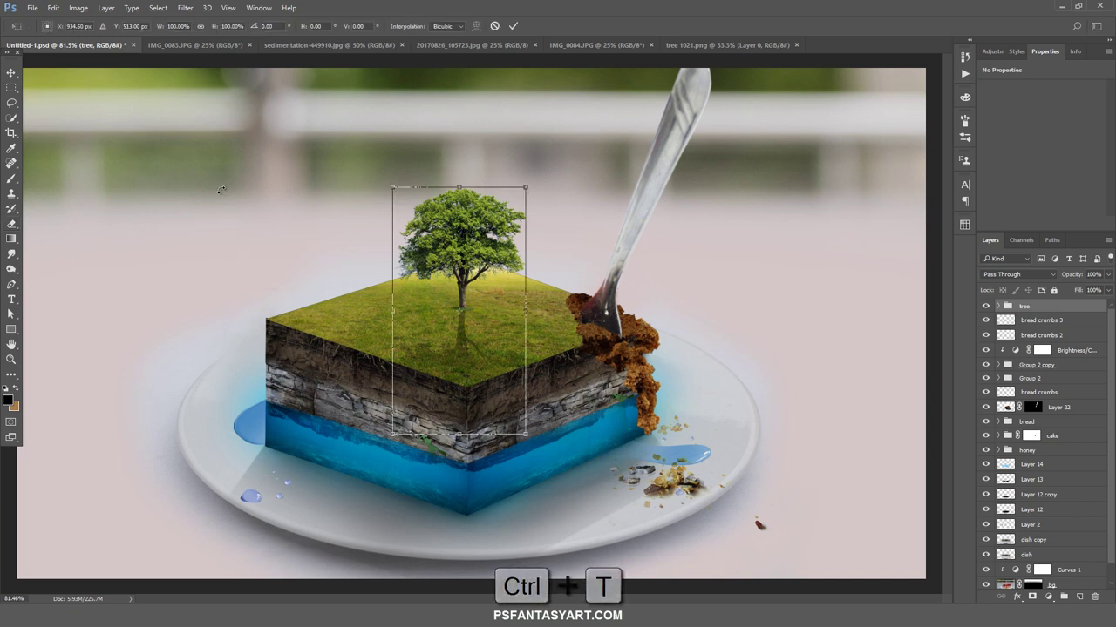
left_click_drag(203, 146, 198, 155)
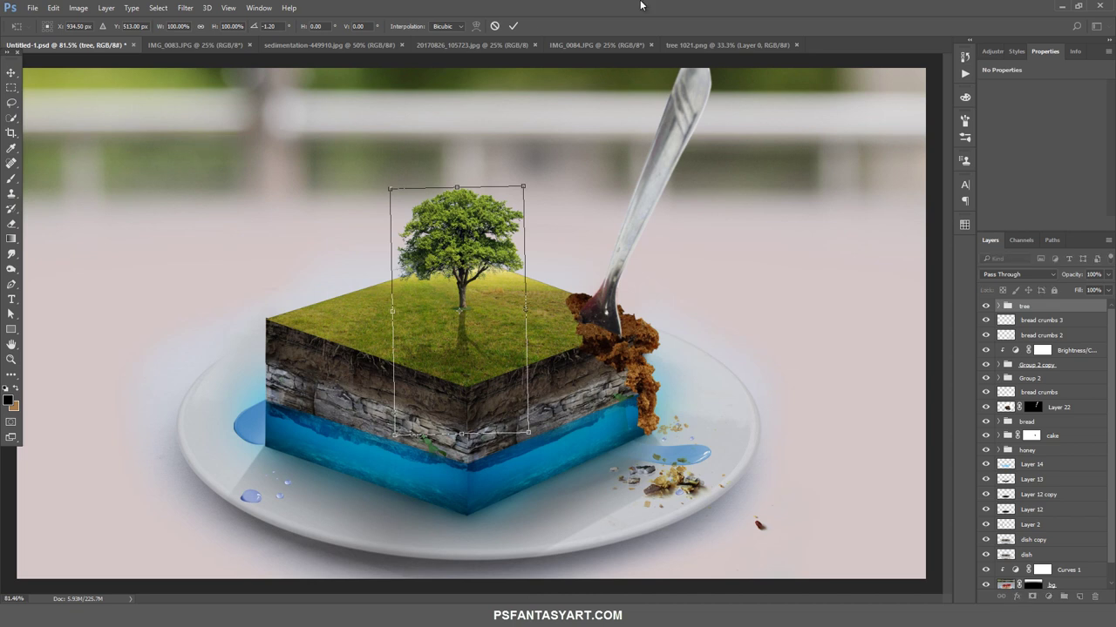
key("e")
left_click(513, 25)
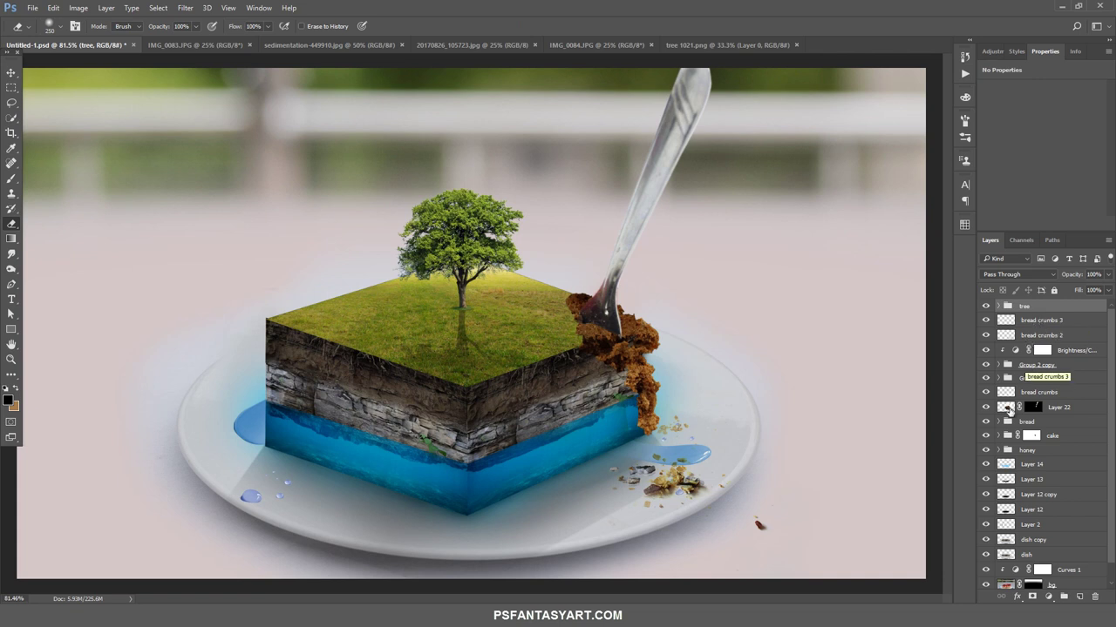
Add a Hue/Saturation adjustment layer at Saturation -25 and stamp all visible layers into a new layer
left_click(1049, 597)
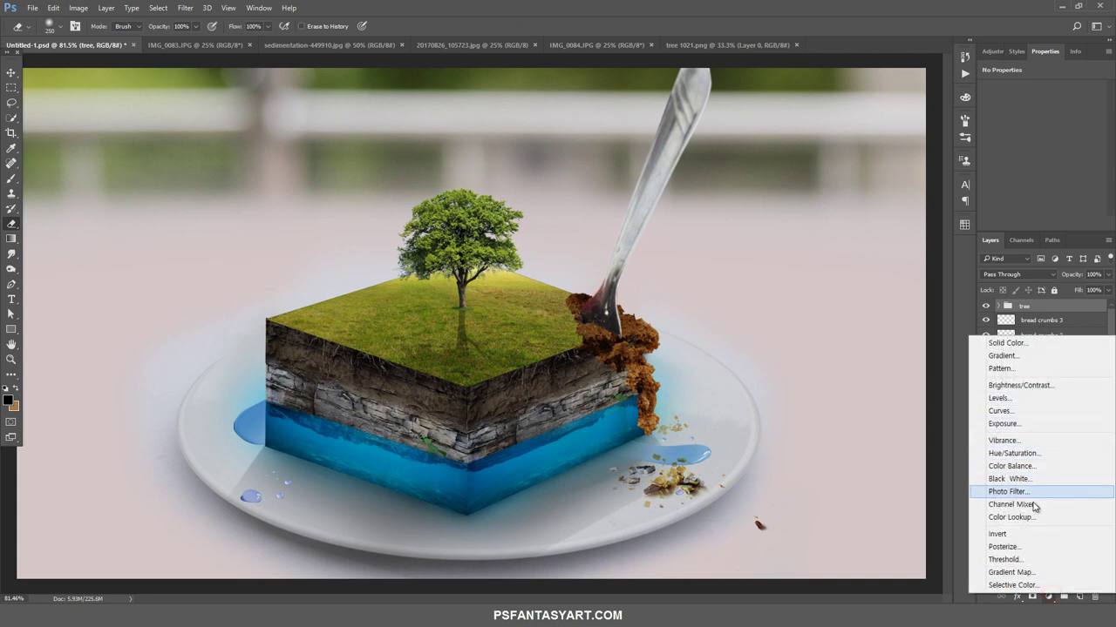
left_click(1029, 455)
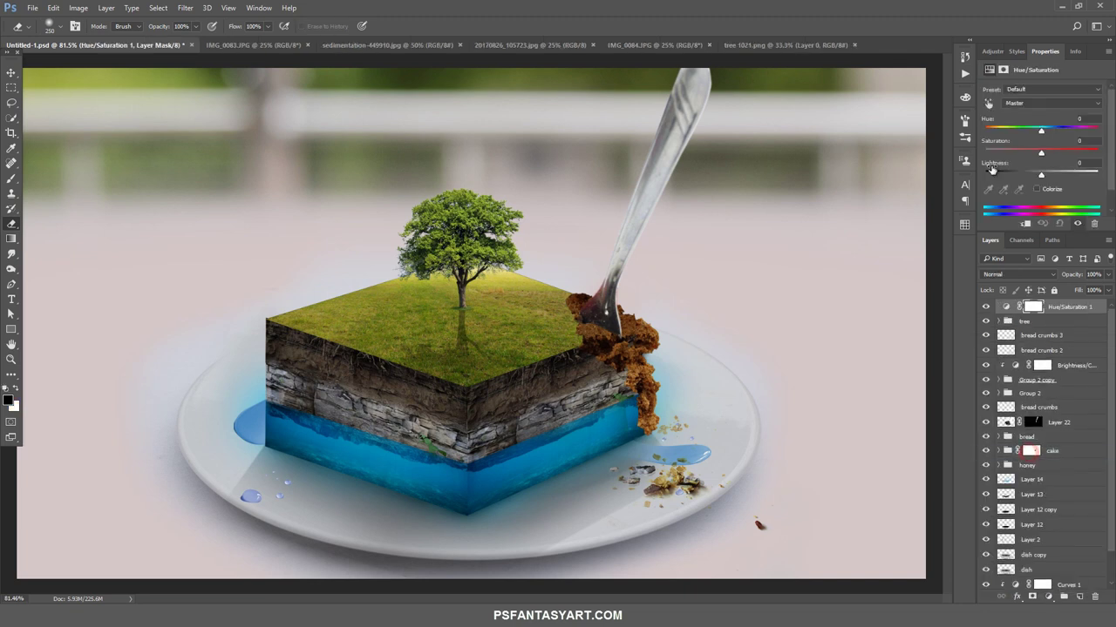
left_click(1081, 141)
type("-25")
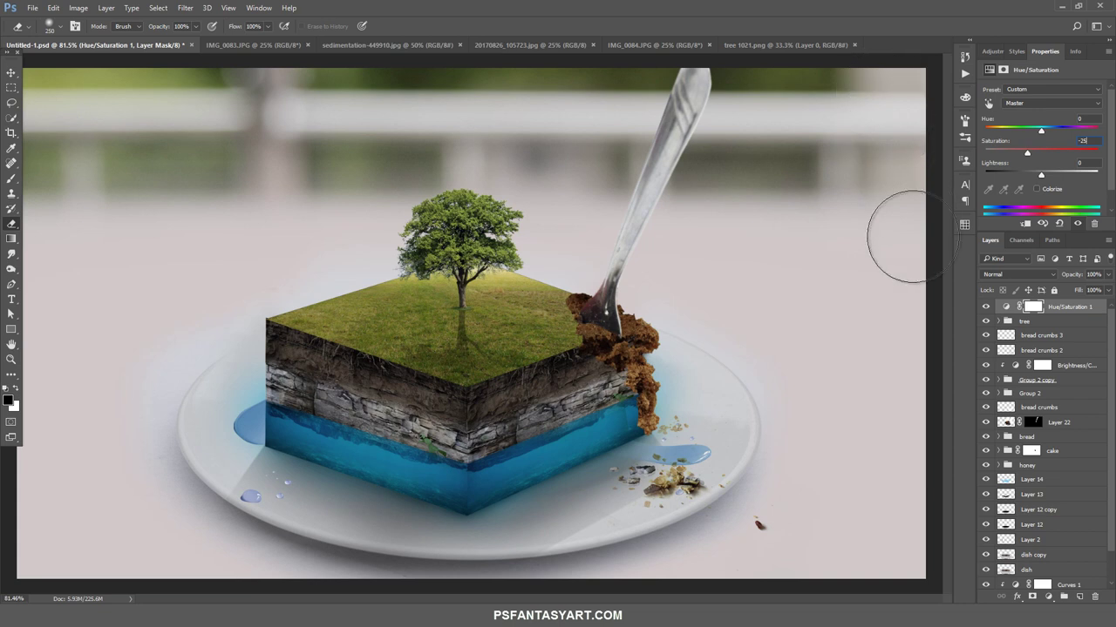
left_click(985, 309)
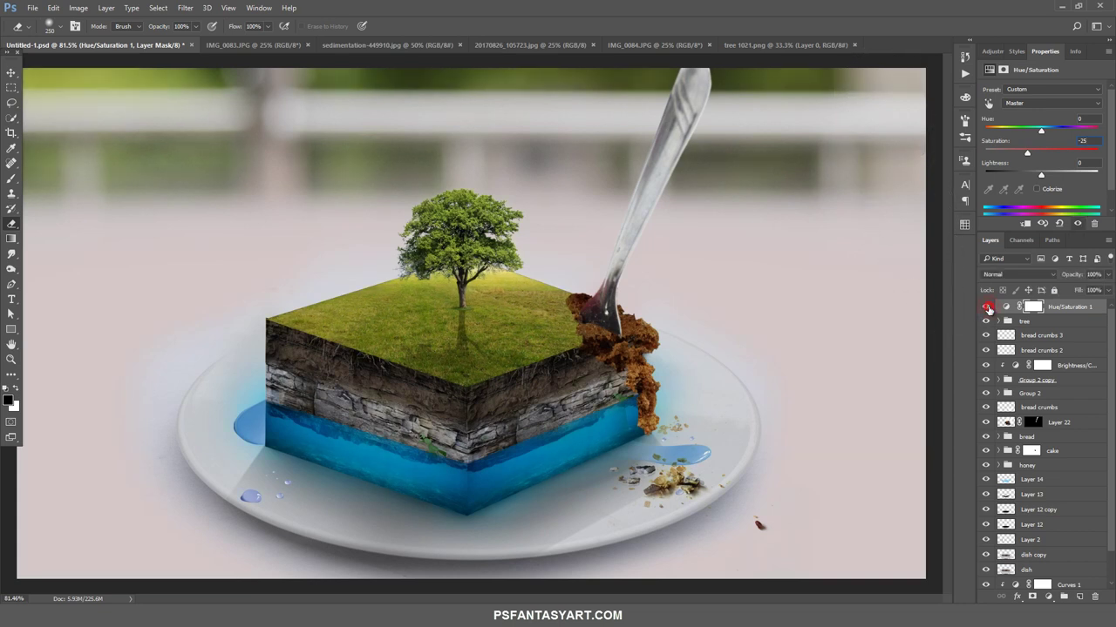
key("ctrl+shift+alt+e")
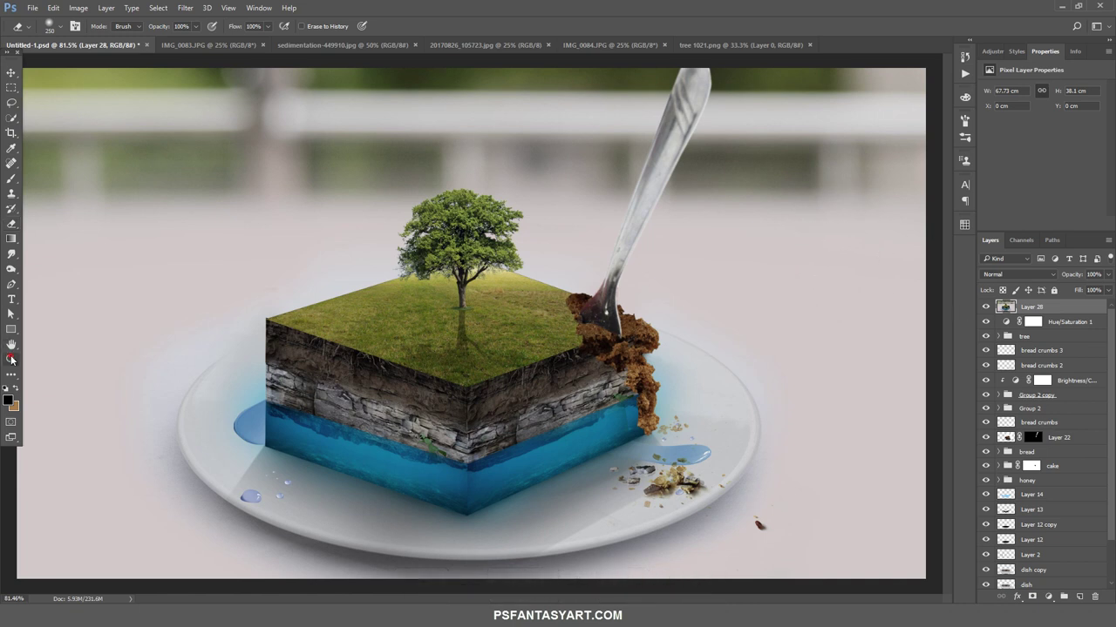
Select the cube's front face with the Polygonal Lasso and paste it onto a new layer
key("z")
left_click_drag(468, 283, 458, 306)
left_click(485, 435, "alt")
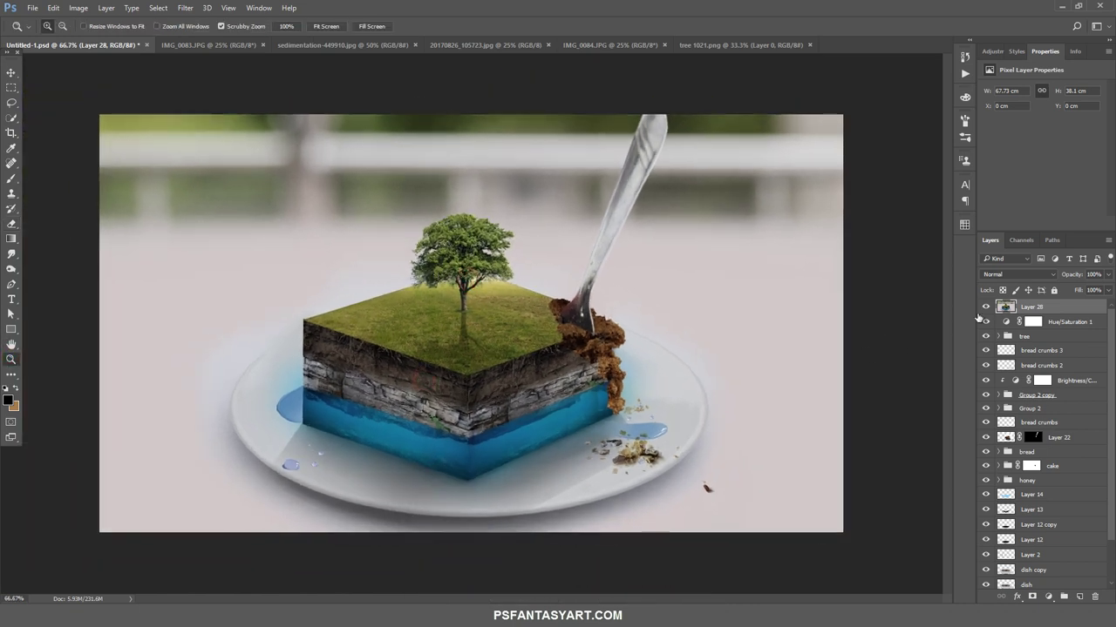
left_click(987, 309)
left_click_drag(12, 103, 40, 118)
left_click(38, 115)
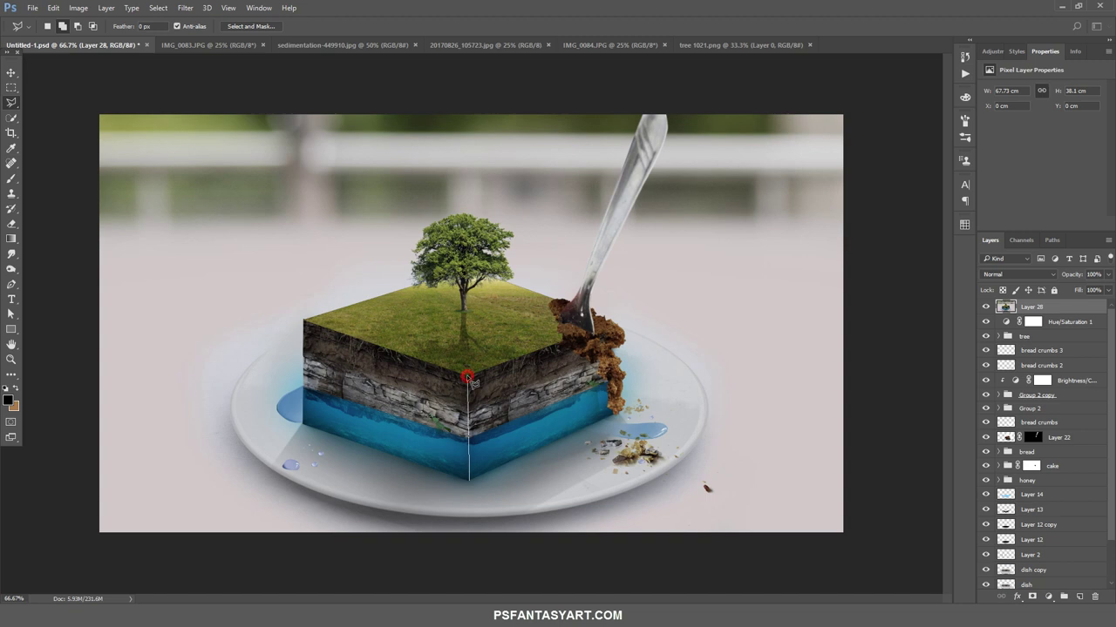
left_click(304, 321)
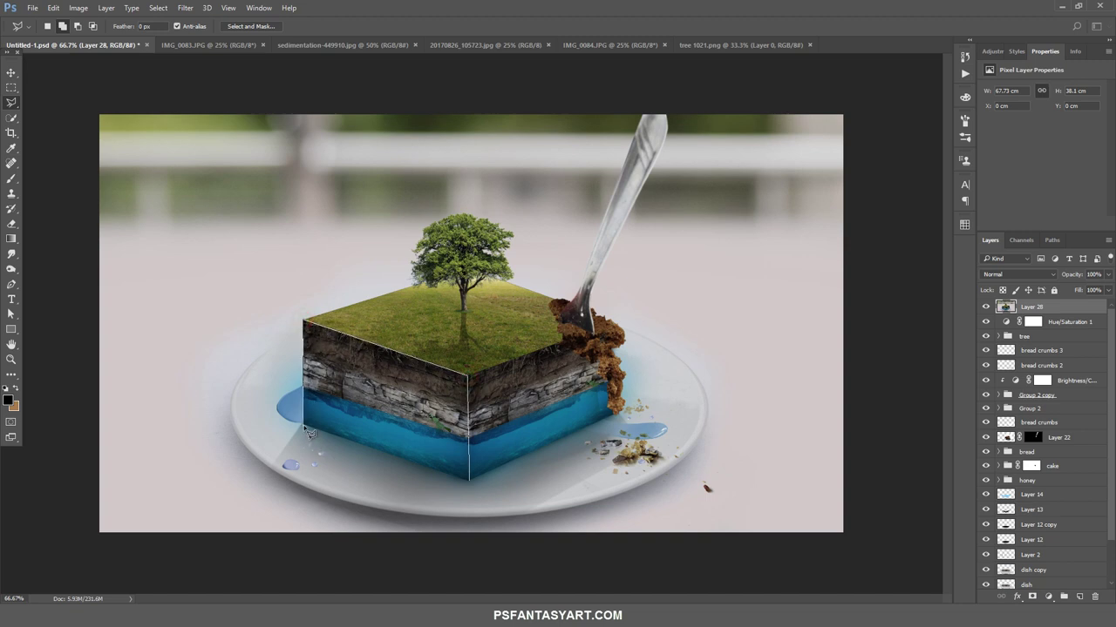
left_click(303, 423)
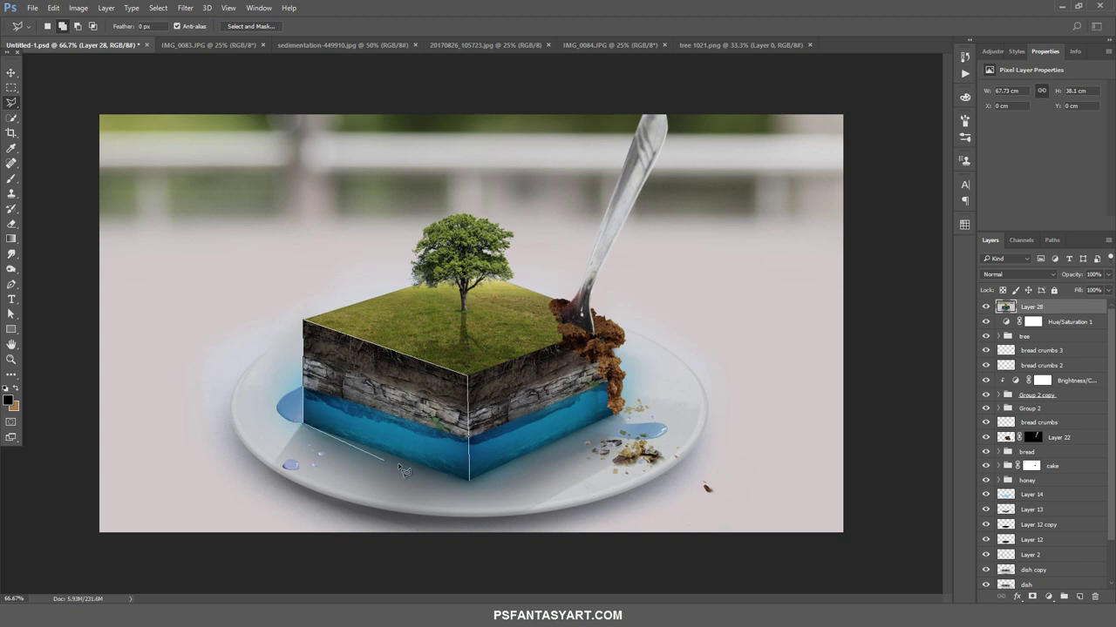
double_click(466, 479)
key("ctrl+c")
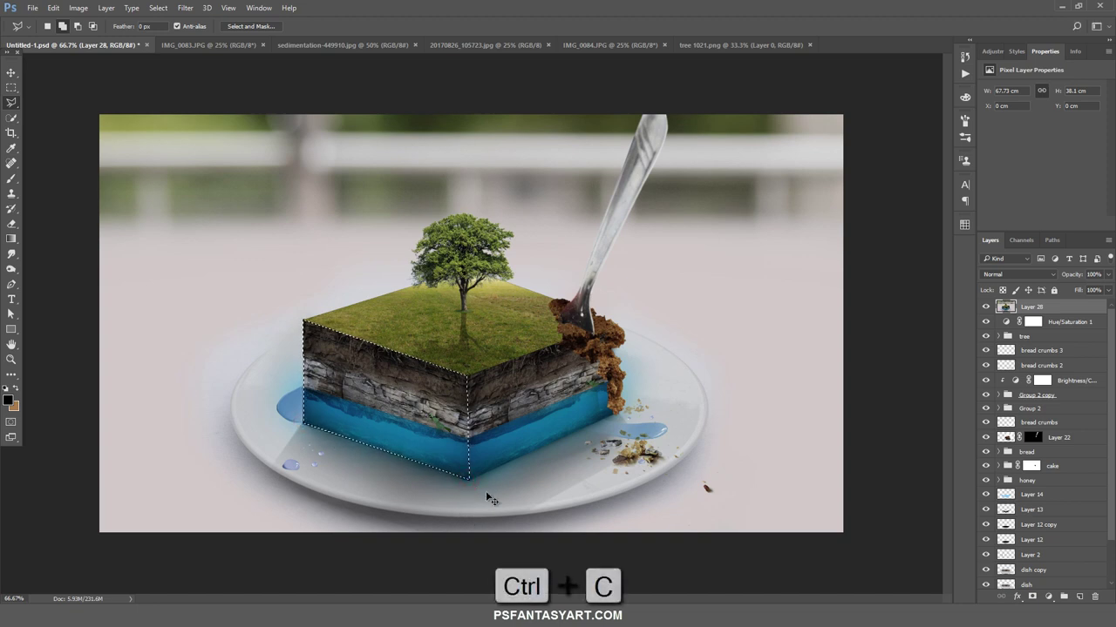
key("ctrl+v")
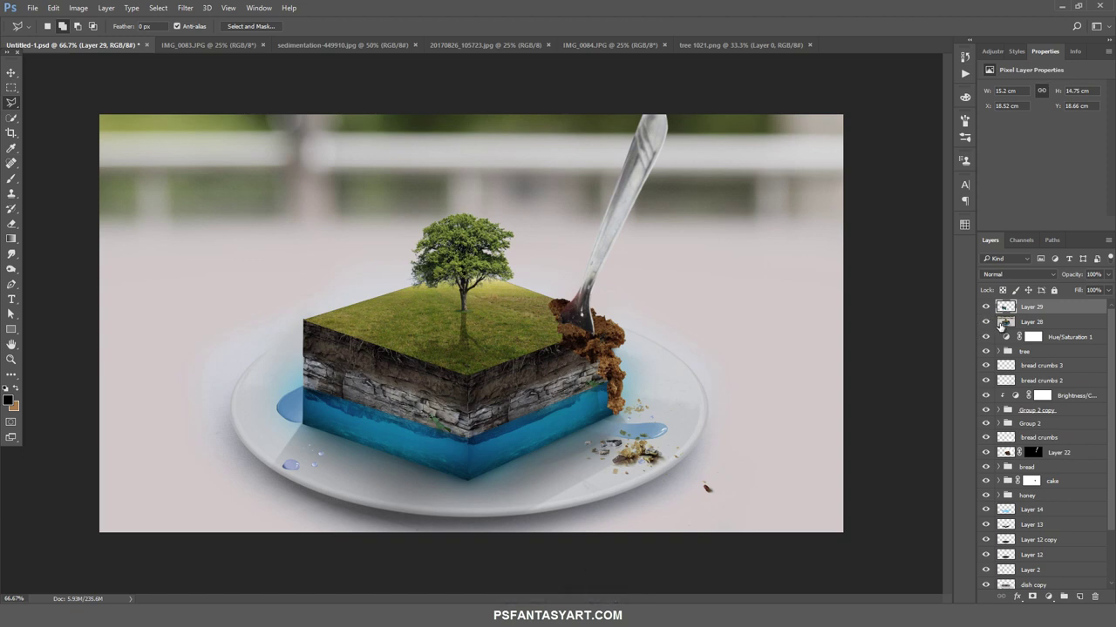
On merged Layer 28, outline the cake's right face with the lasso and copy it
left_click(1001, 324)
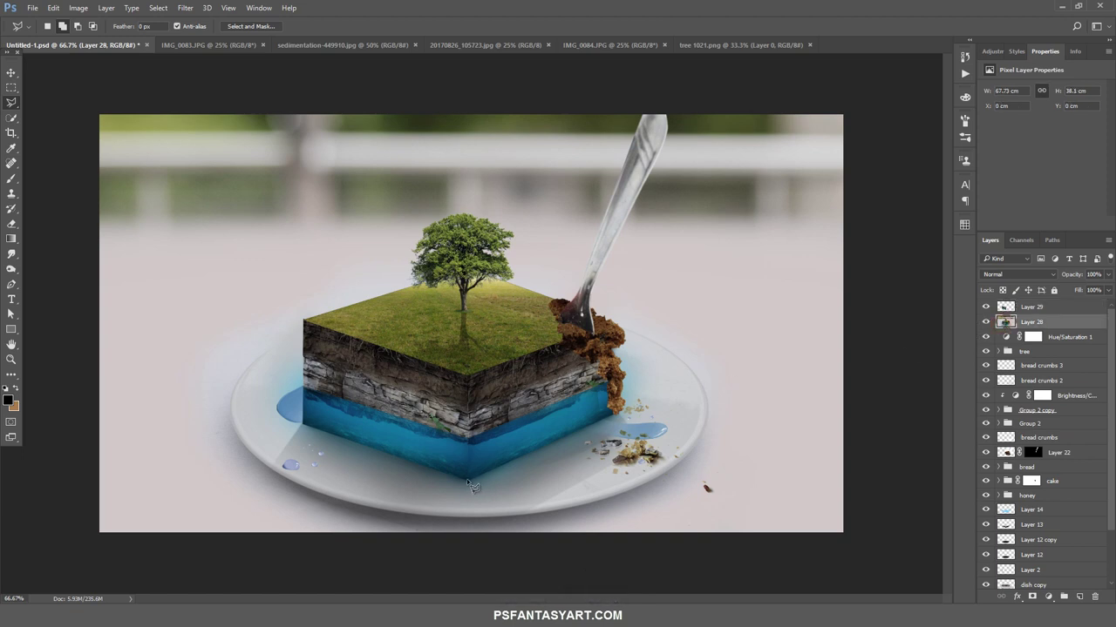
left_click(466, 479)
left_click(468, 377)
left_click(625, 332)
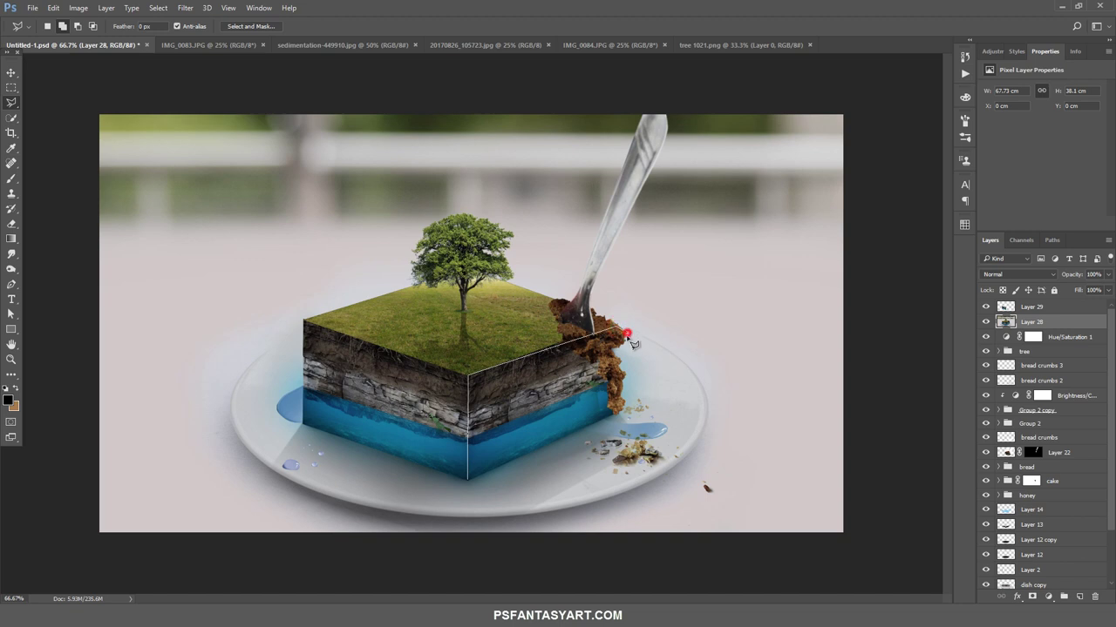
left_click(629, 407)
left_click(468, 480)
key("ctrl+c")
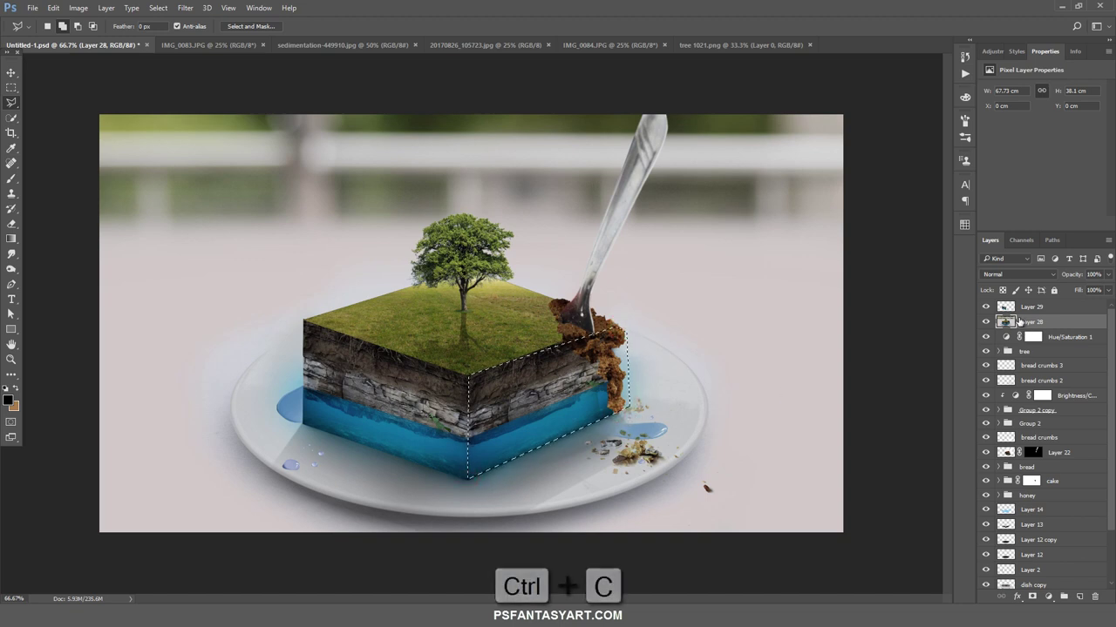
Paste the right face as a new layer, flip it vertically and move it below the cube
key("ctrl+v")
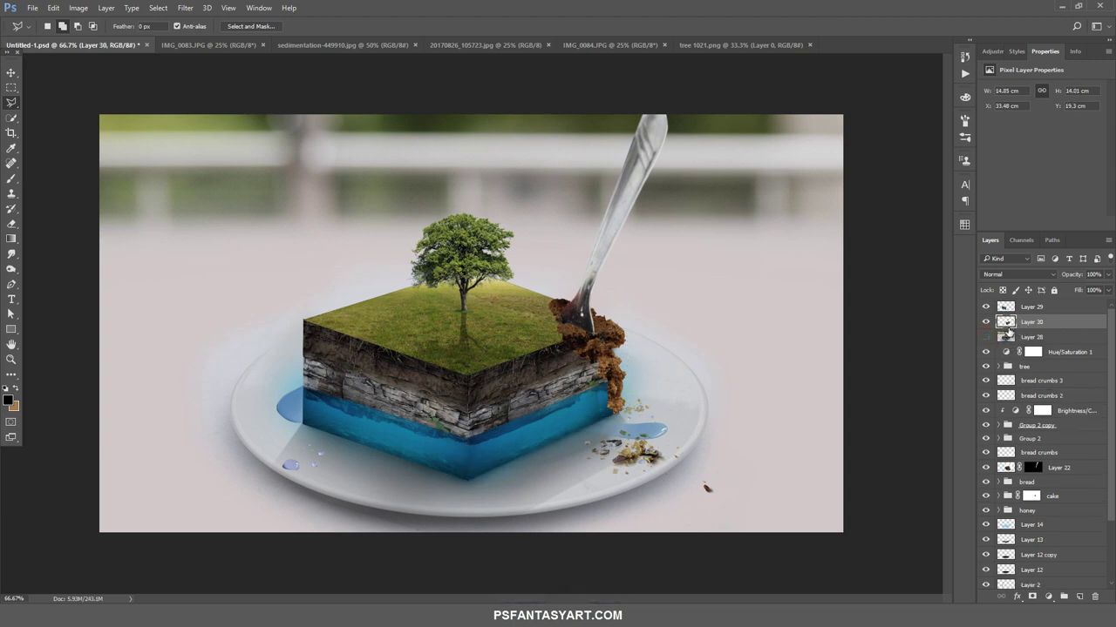
key("ctrl+t")
right_click(606, 377)
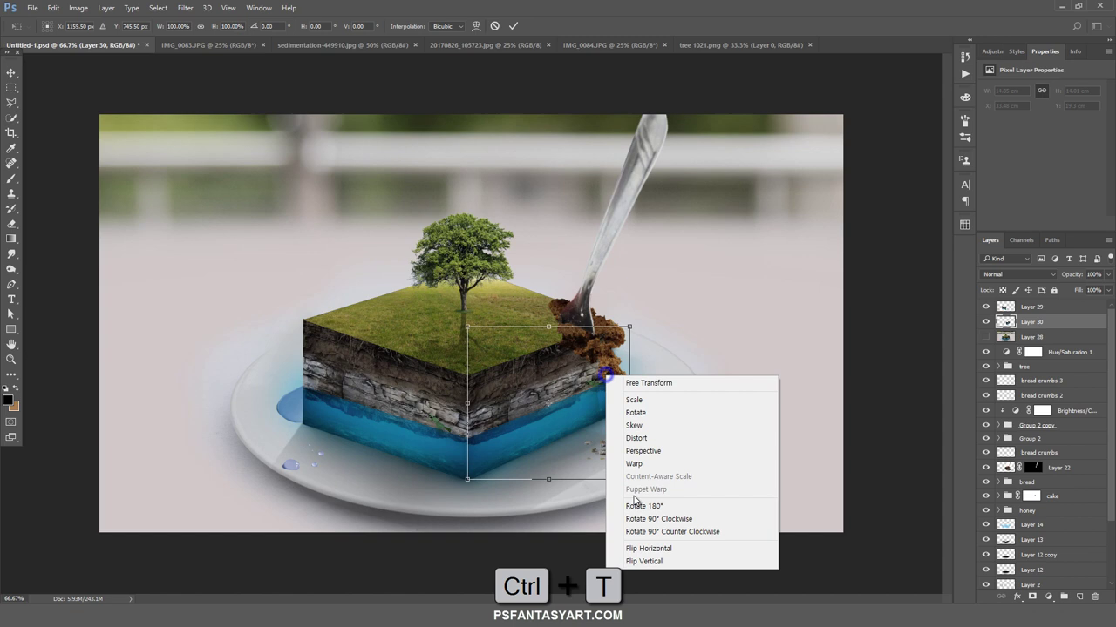
left_click(645, 562)
mouse_move(627, 401)
left_mouse_down()
mouse_move(627, 459)
mouse_move(626, 379)
left_mouse_up()
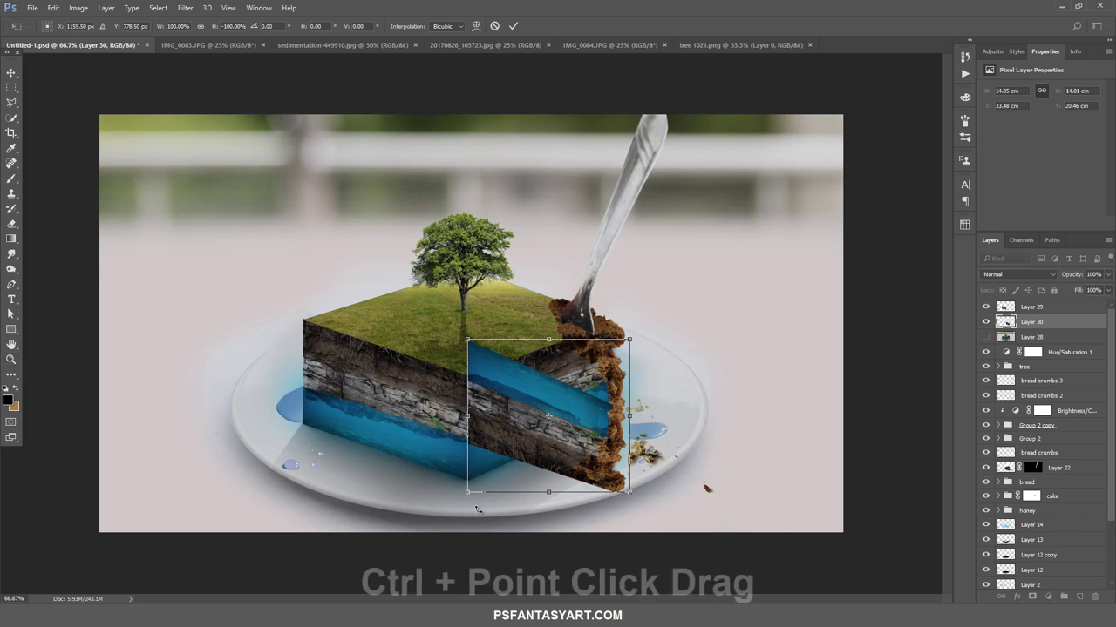
Distort the flipped face's corners into a plate reflection beneath the slice and commit it
left_click_drag(468, 492, 468, 542)
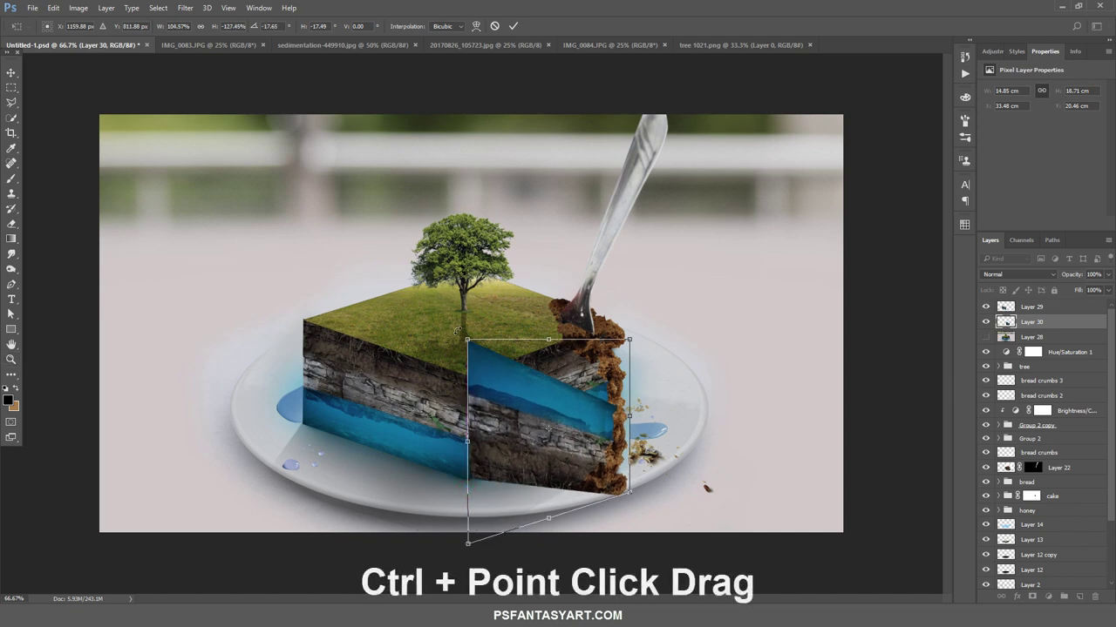
left_click_drag(471, 350, 468, 479)
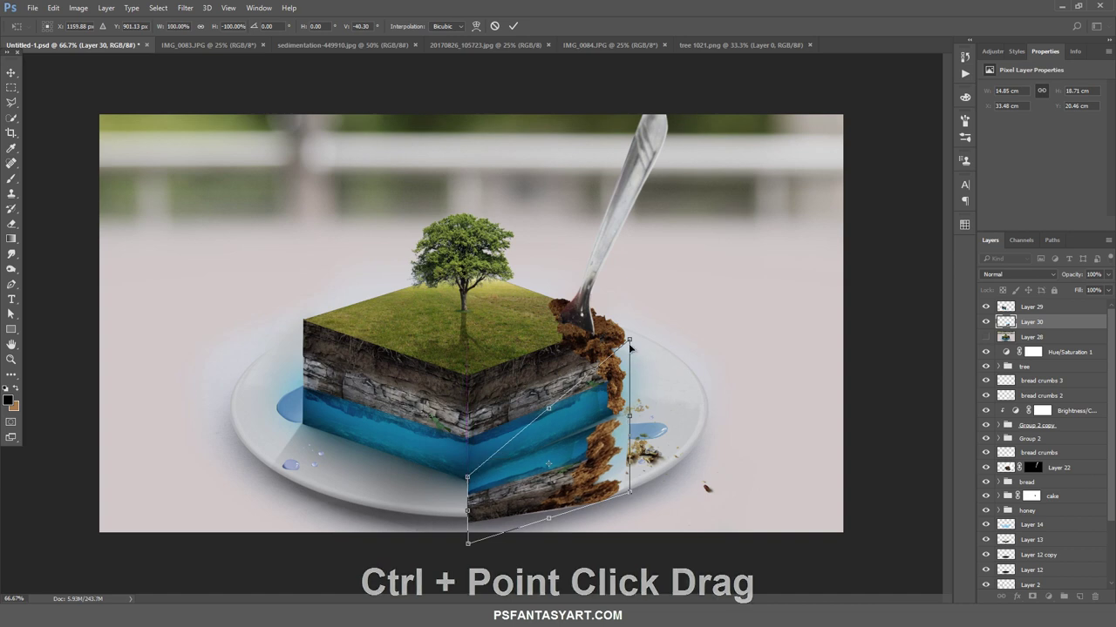
left_click_drag(629, 341, 629, 328)
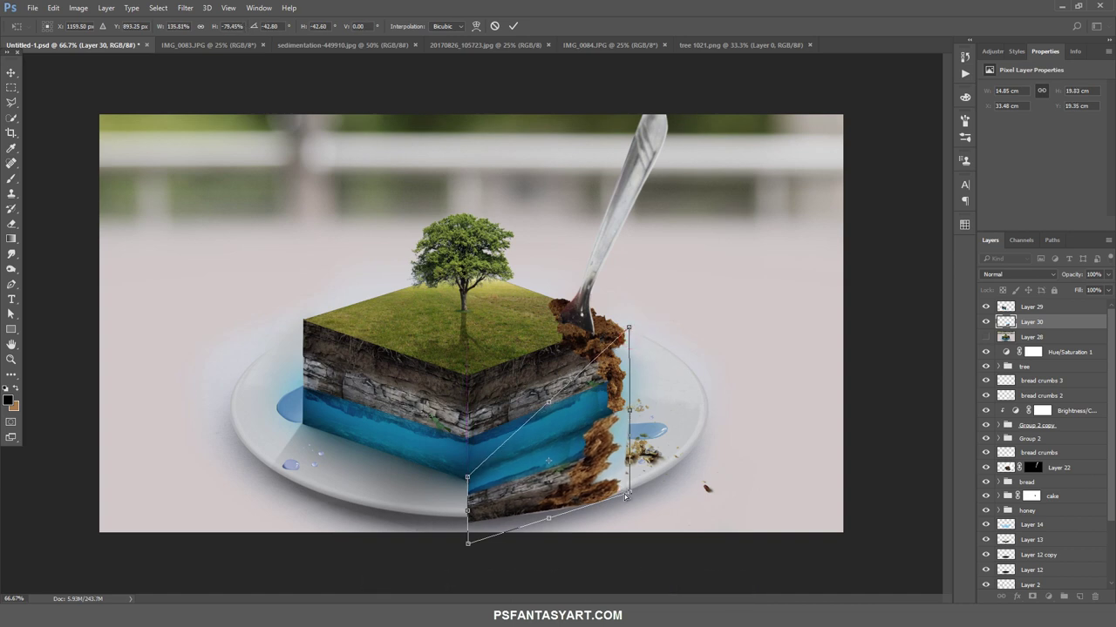
left_click_drag(468, 547, 479, 600)
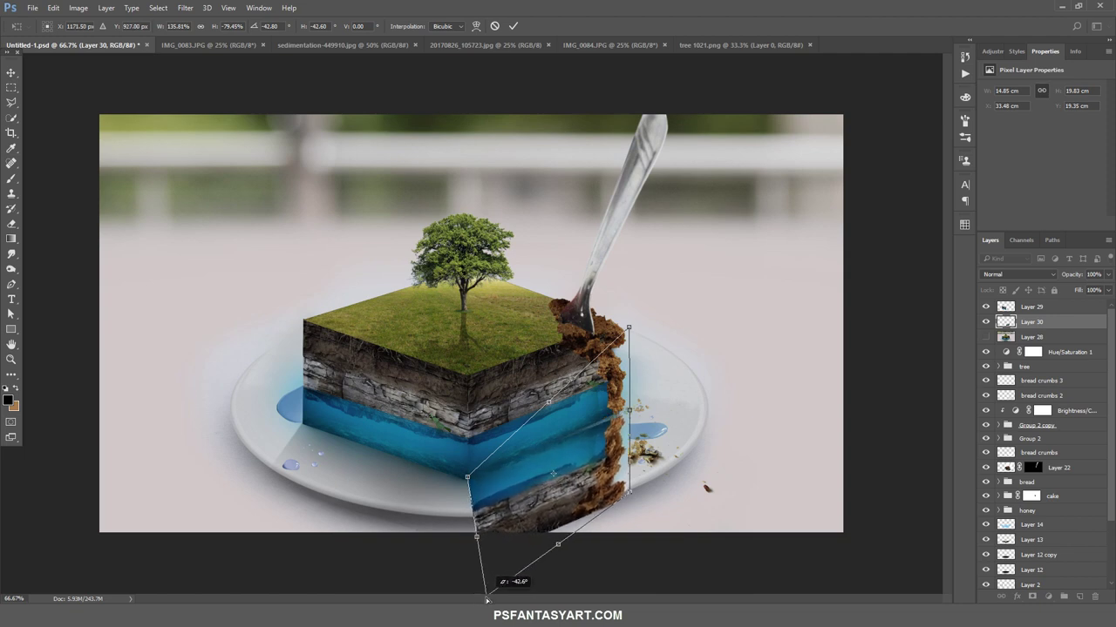
left_click_drag(480, 600, 477, 594)
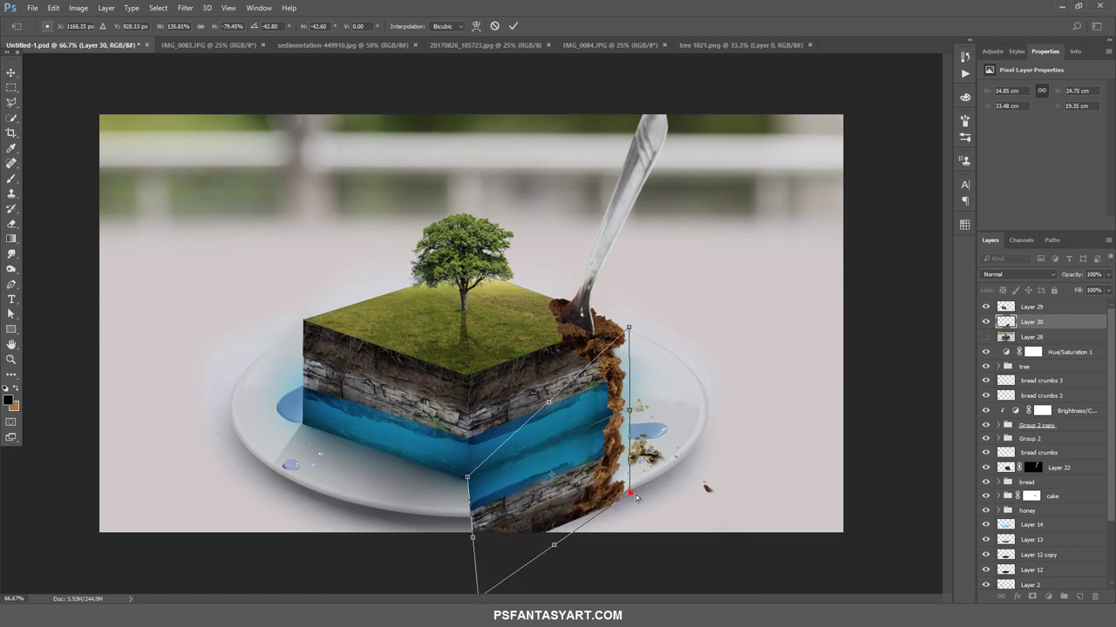
left_click_drag(636, 495, 642, 484)
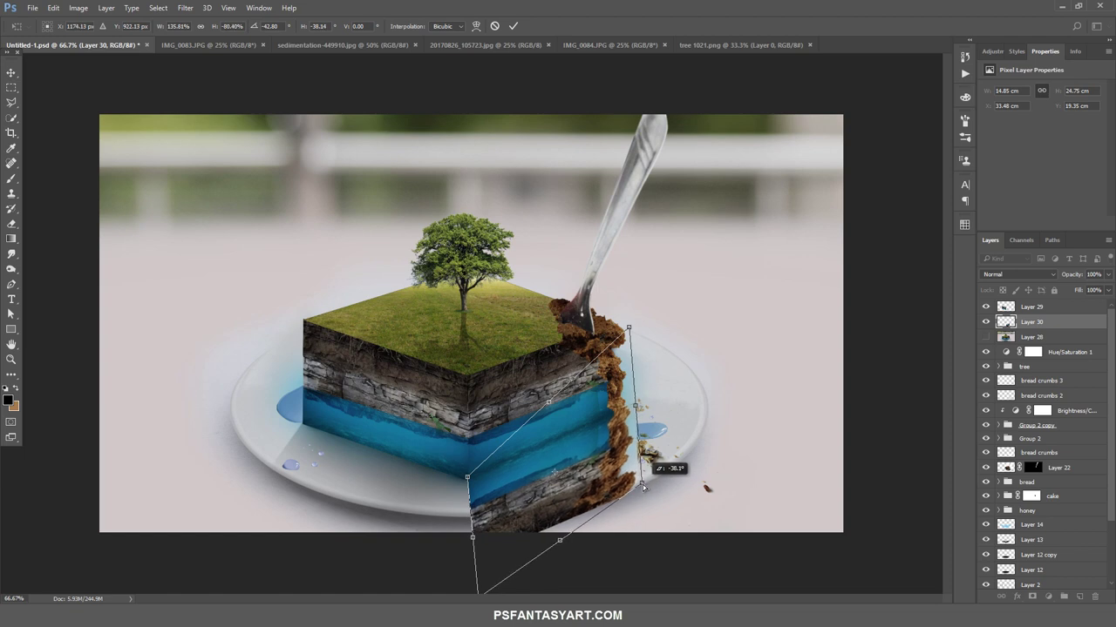
key("ctrl+0")
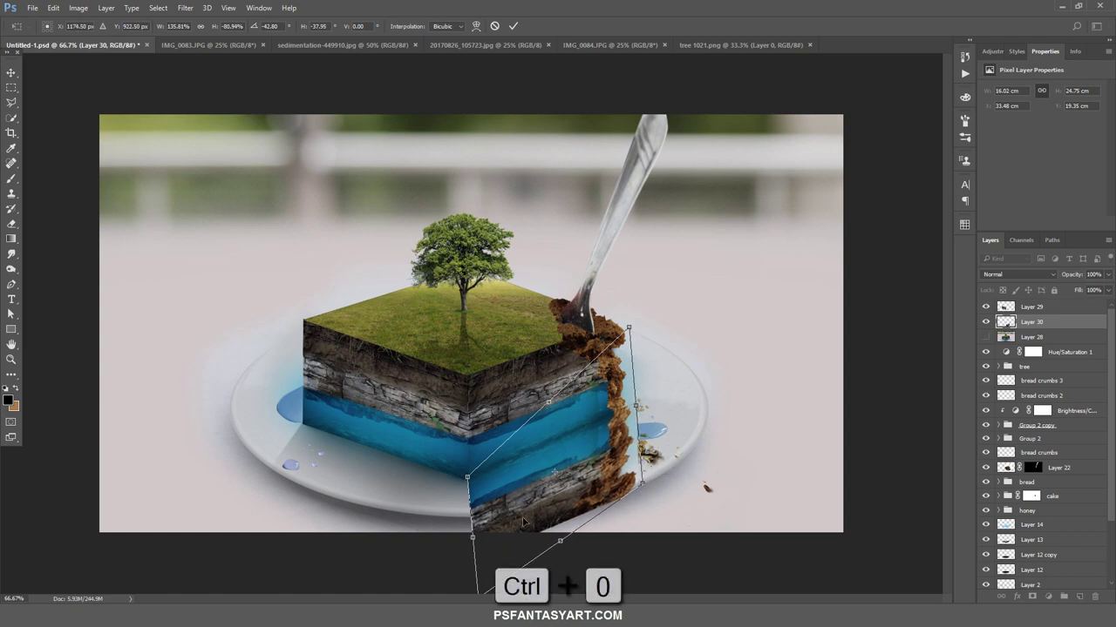
key("ctrl+0")
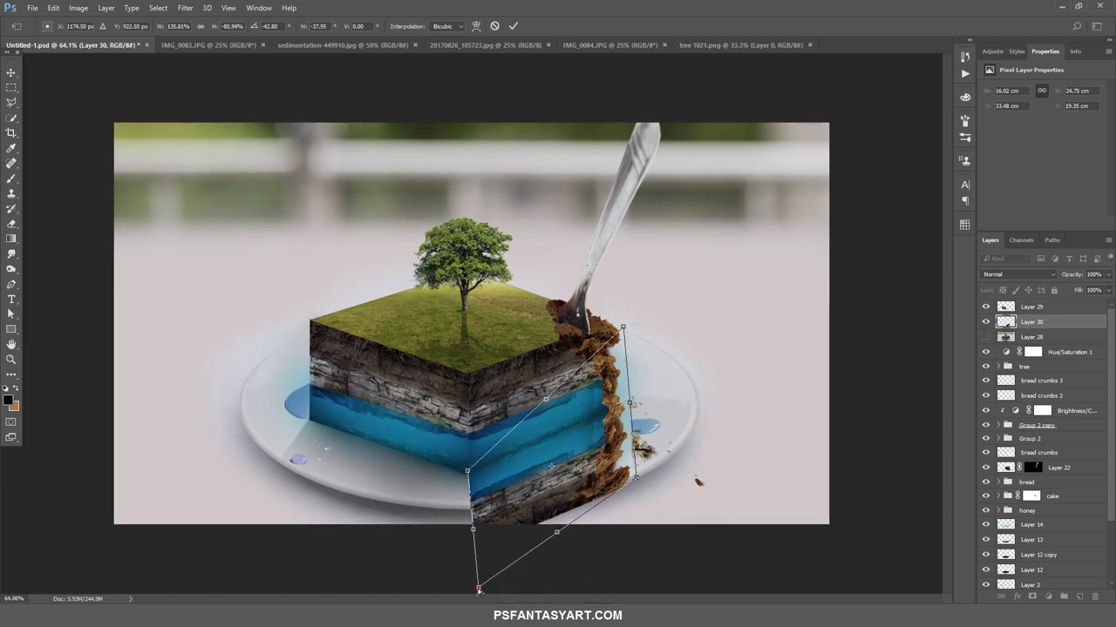
left_click_drag(478, 588, 475, 605)
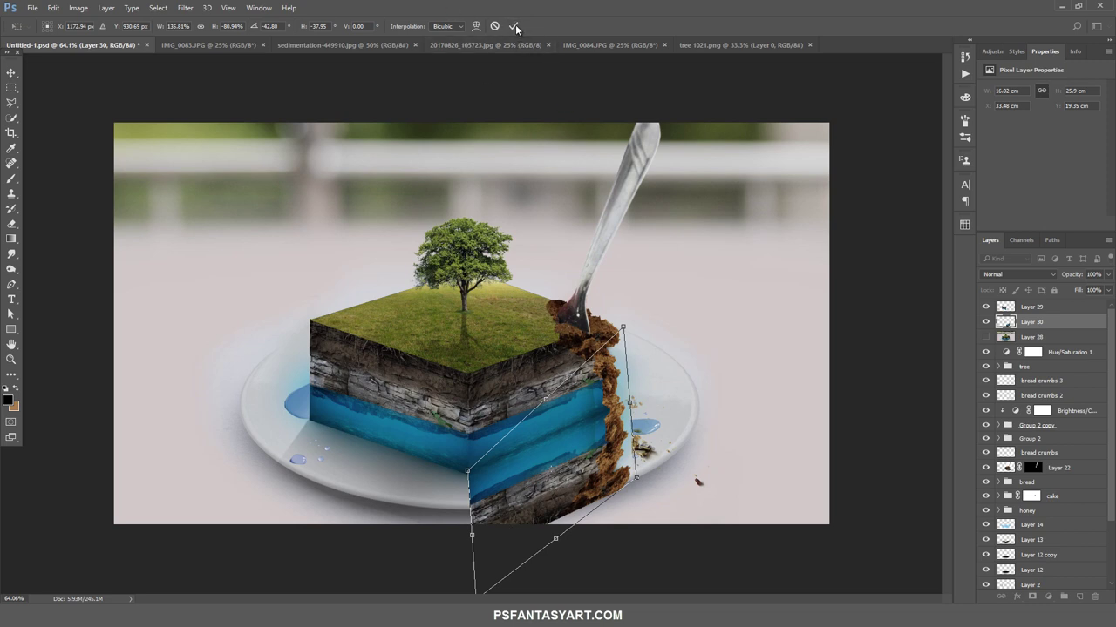
left_click(513, 25)
Fade Layer 30 to 62% opacity and erase its overflow below the plate with a large eraser
left_click(1108, 277)
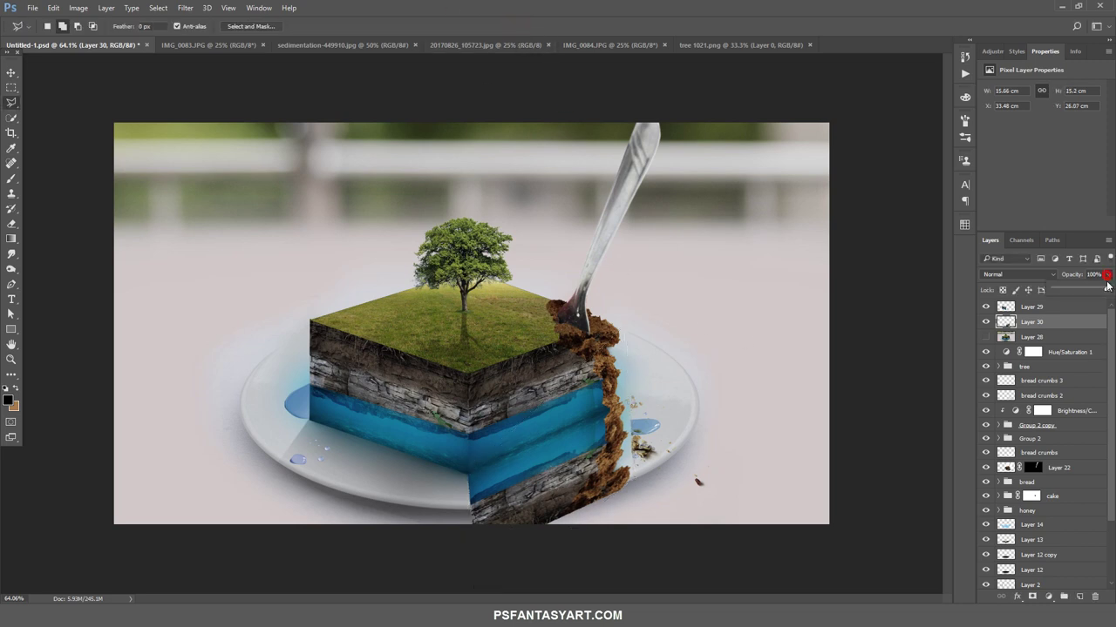
left_click_drag(1107, 291, 1090, 291)
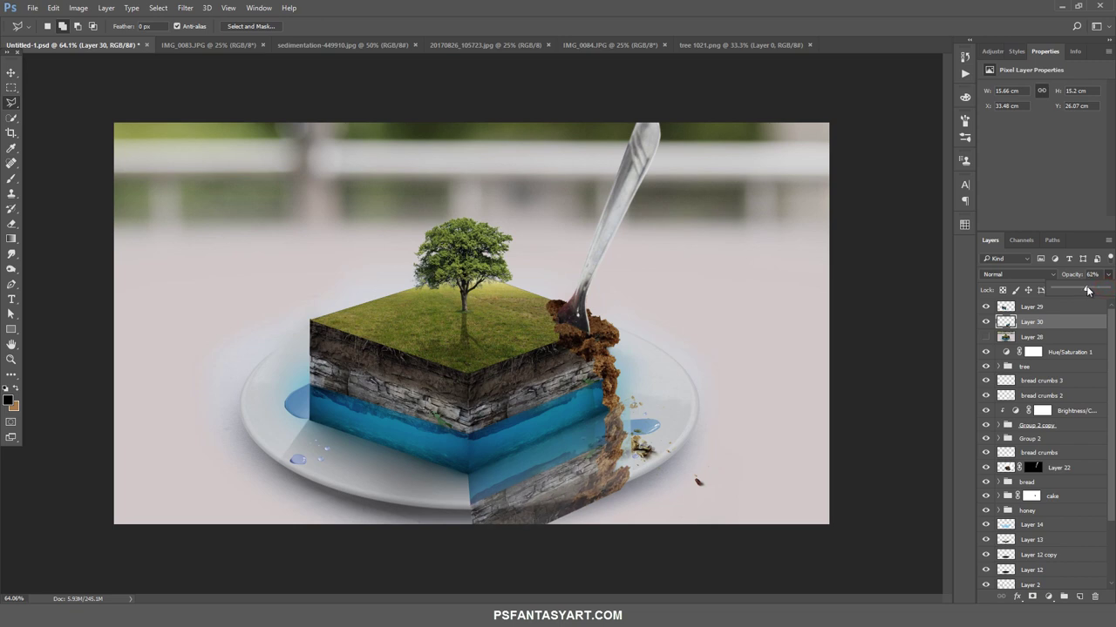
left_click(11, 224)
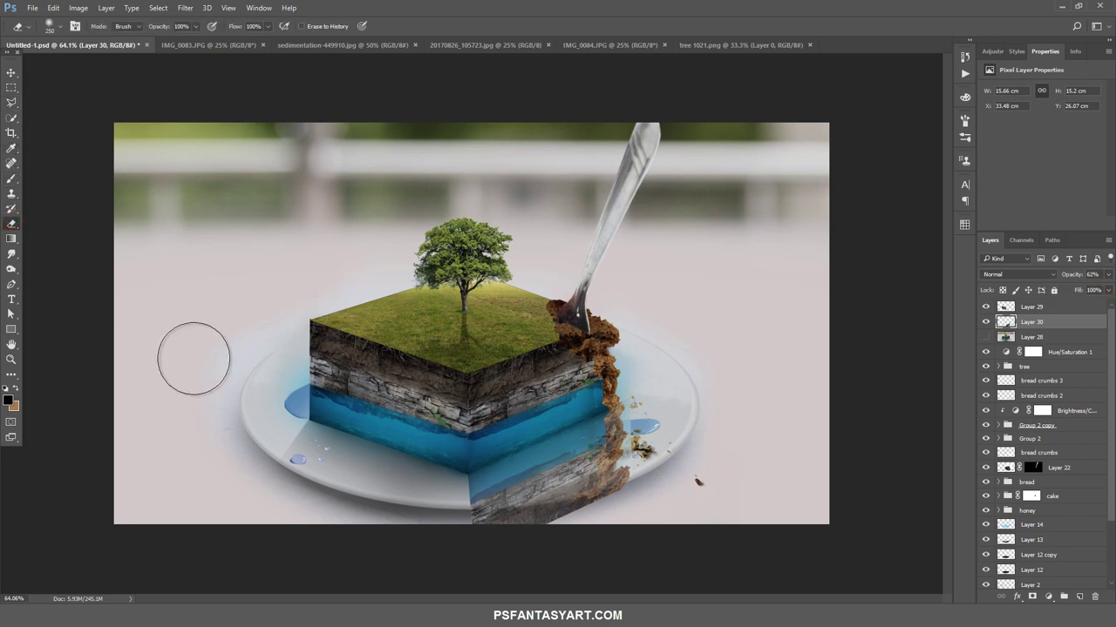
key("bracketright")
key("bracketright")
key("bracketright")
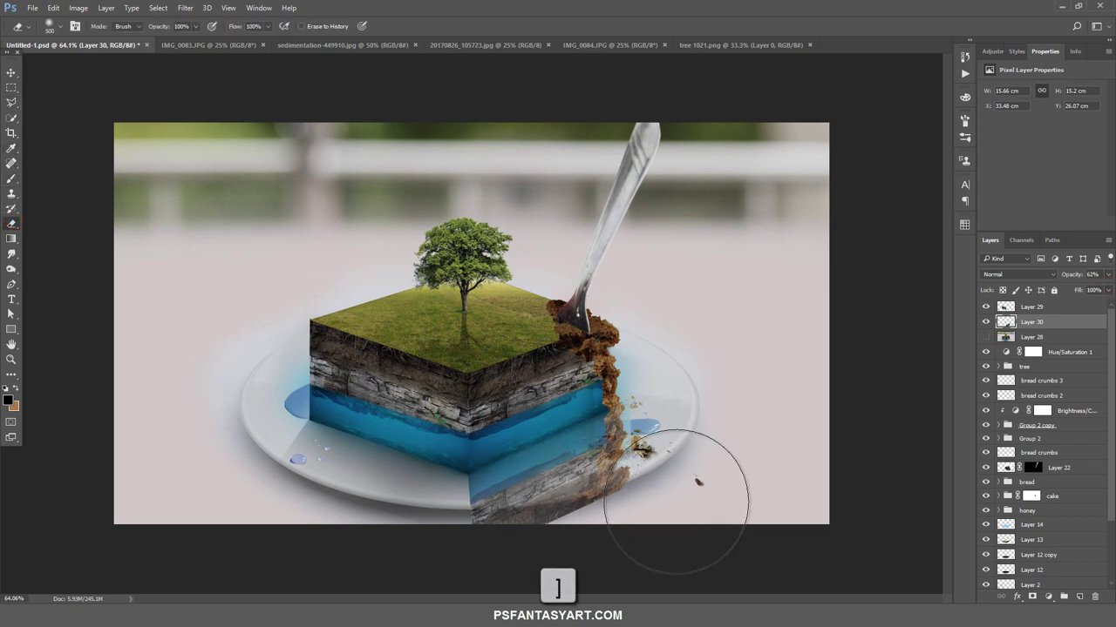
left_click_drag(676, 501, 373, 583)
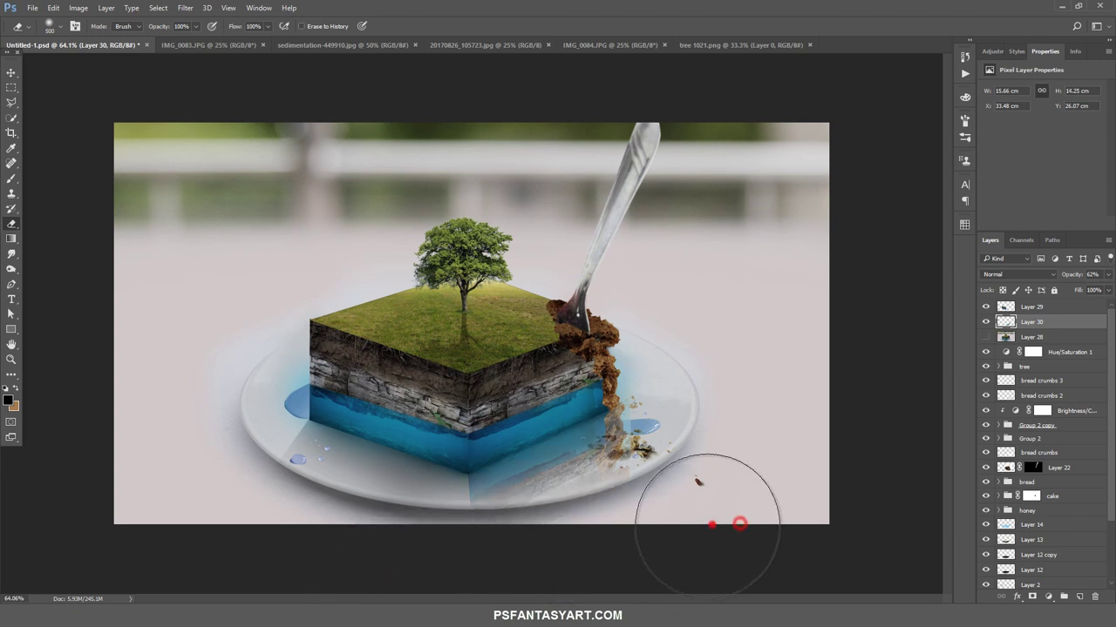
left_click_drag(702, 519, 449, 581)
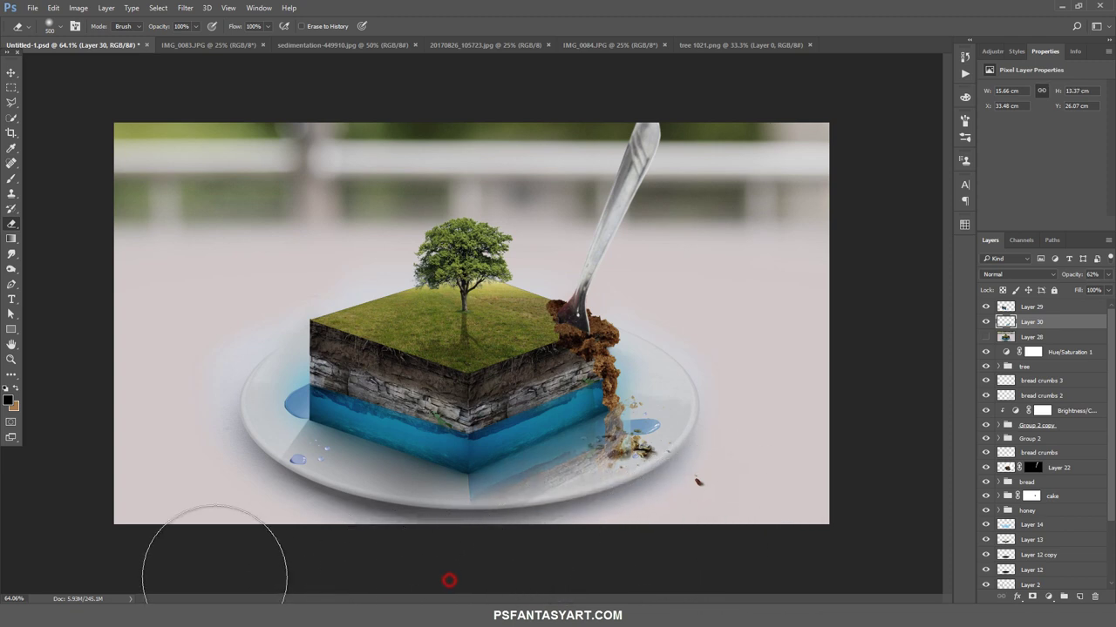
Rotate the right-face reflection very slightly and commit the change
key("ctrl+t")
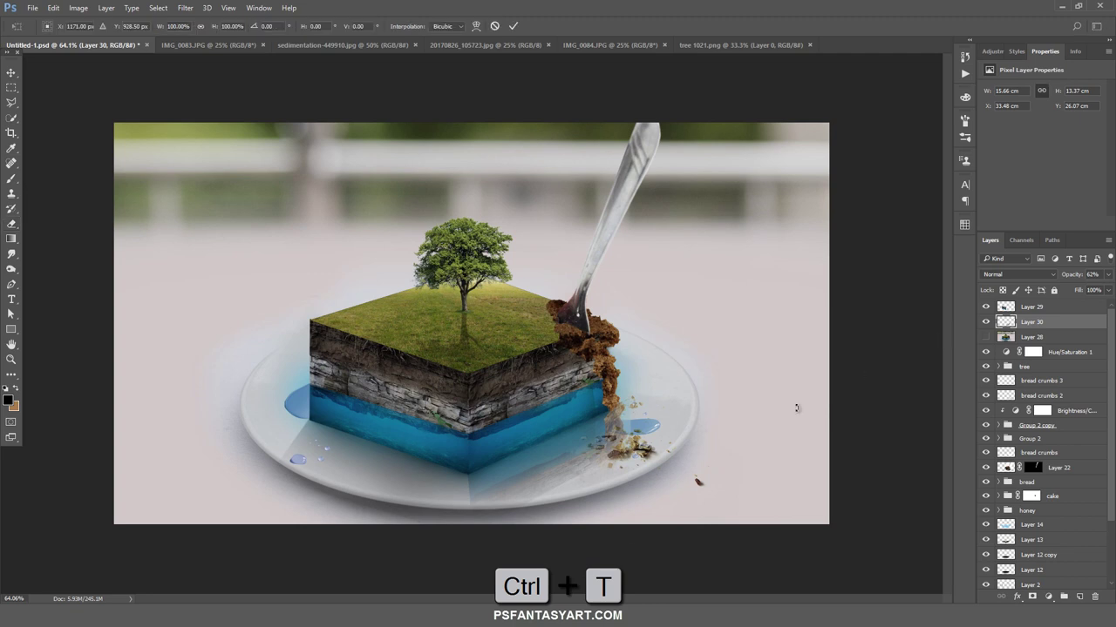
left_click_drag(466, 534, 463, 540)
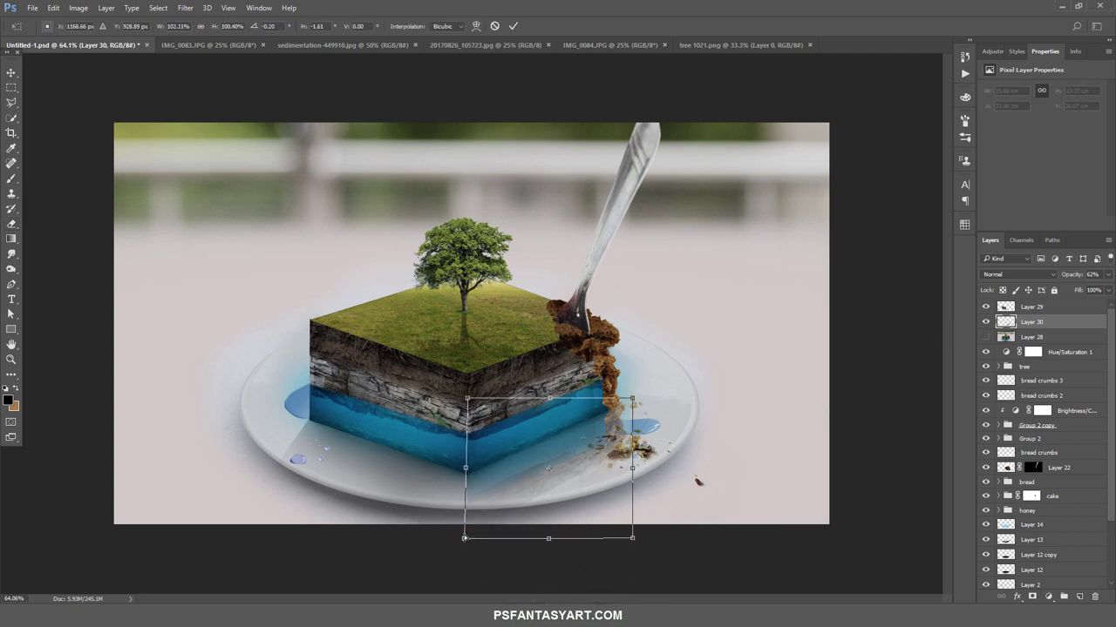
left_click(512, 28)
Flip Layer 29 vertically and move it down, then discard that attempt and zoom out for room
key("e")
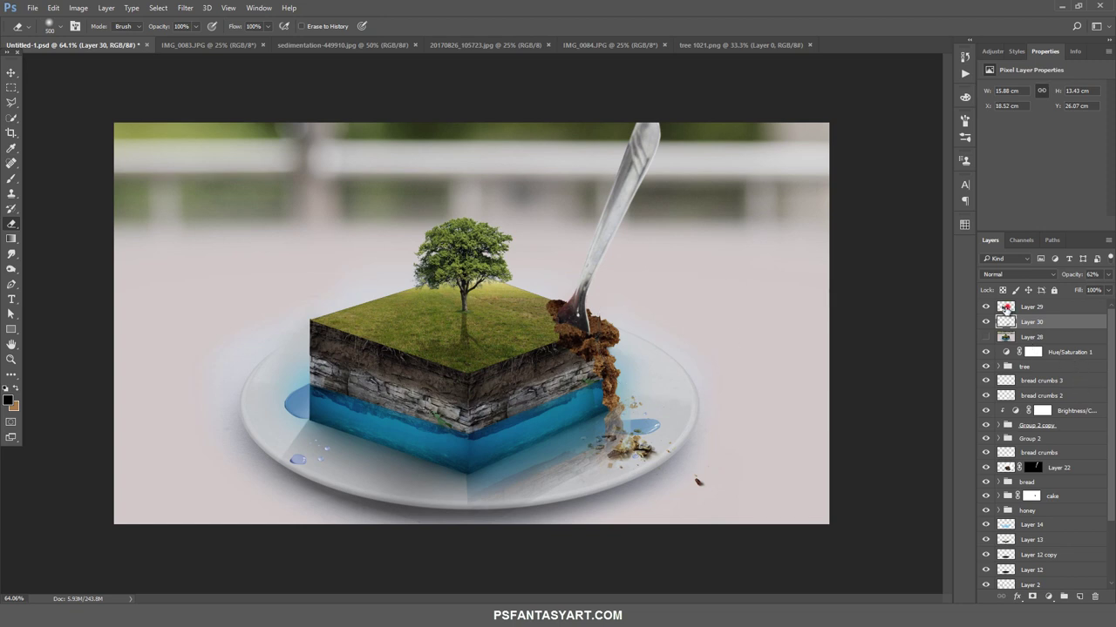
left_click(1006, 307)
key("ctrl+t")
right_click(499, 300)
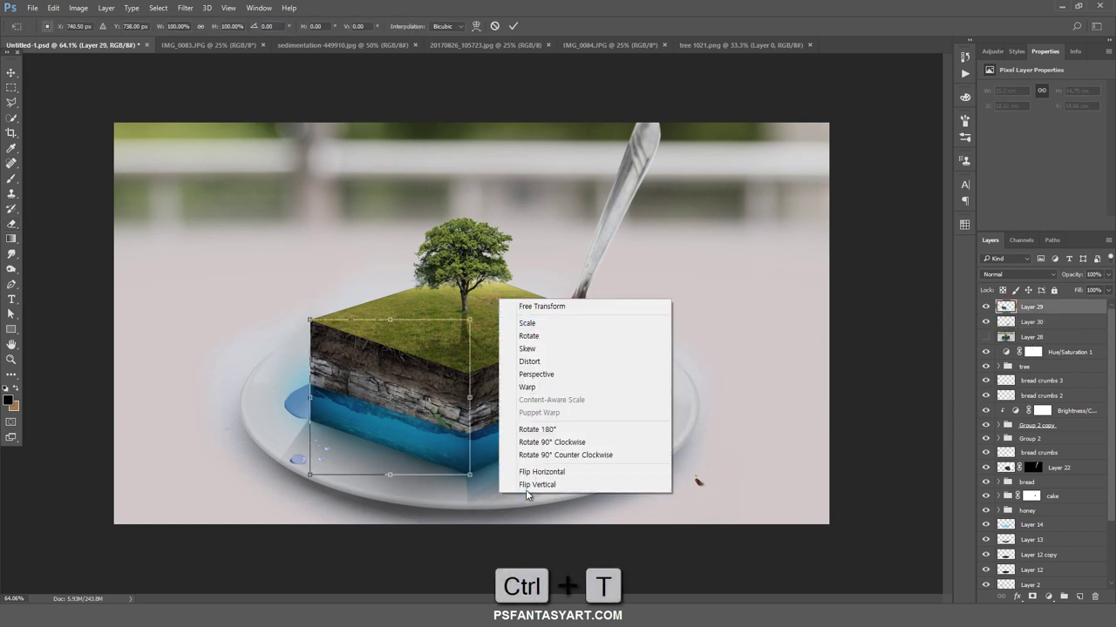
left_click(526, 487)
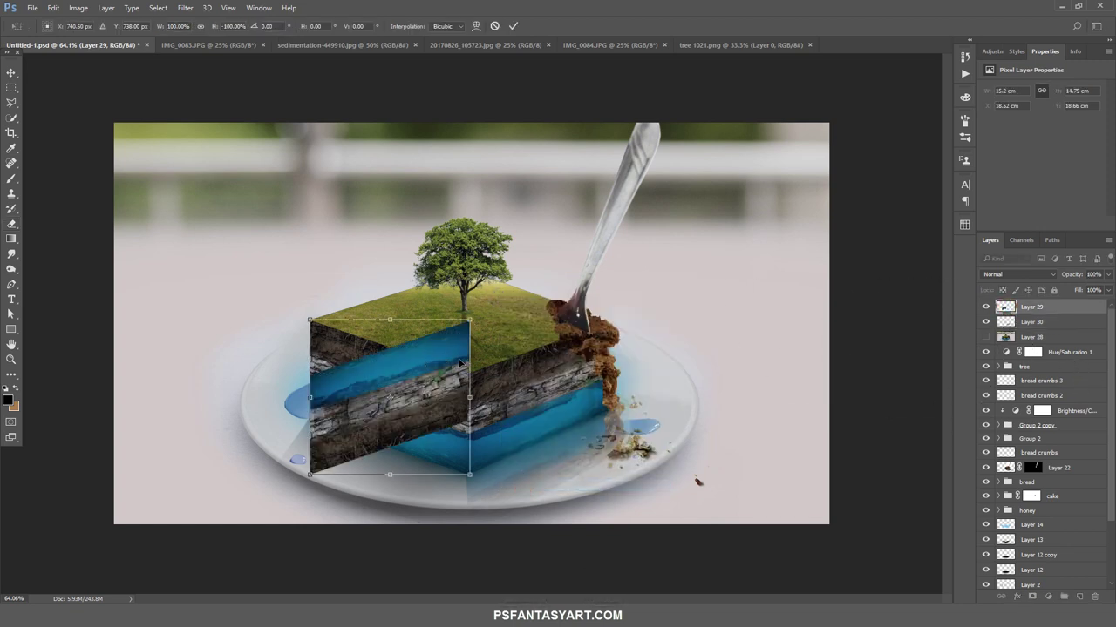
left_click_drag(455, 341, 446, 385)
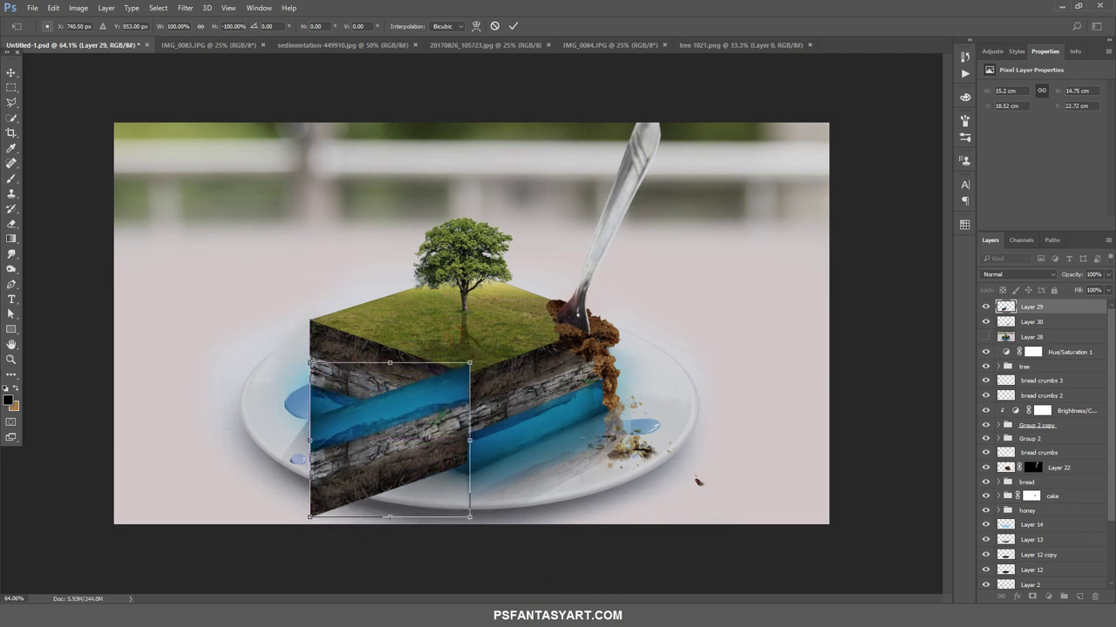
key("z")
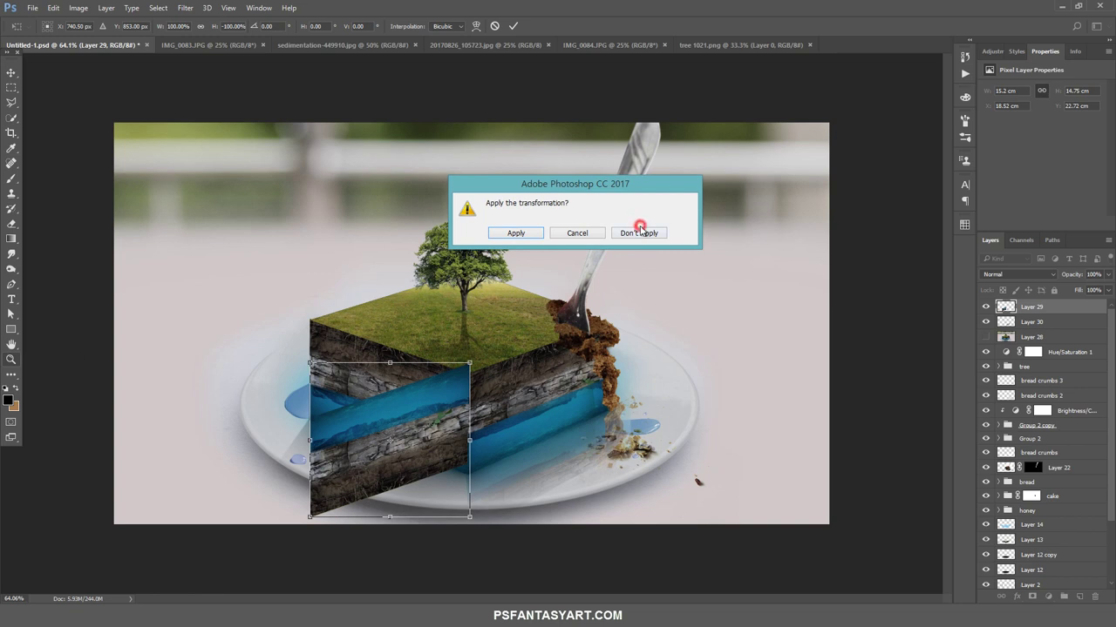
left_click(640, 228)
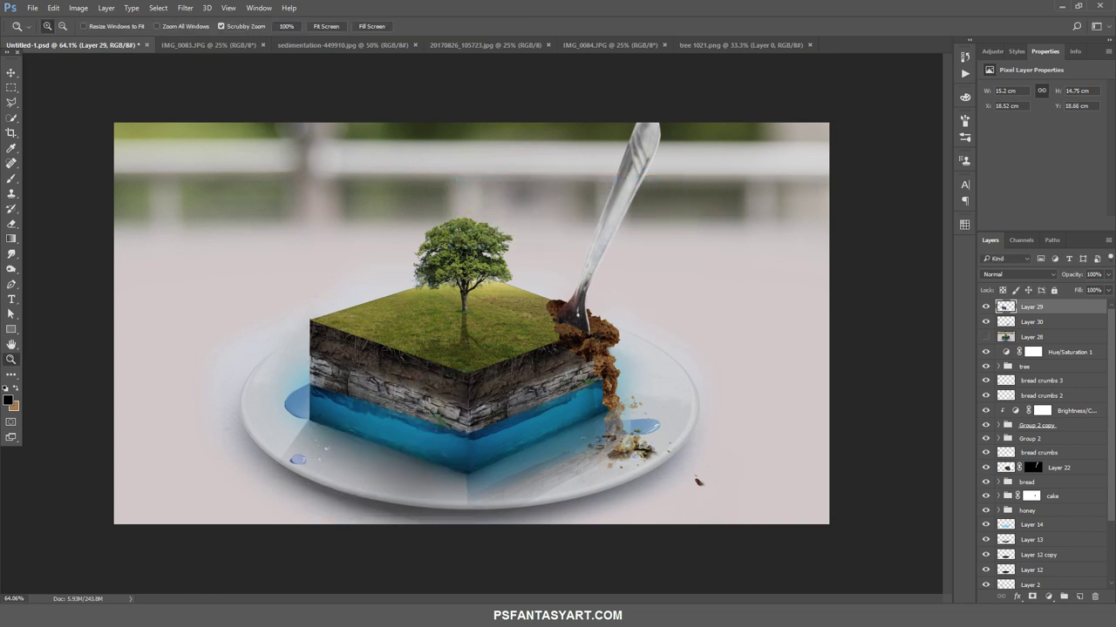
left_click_drag(447, 415, 452, 414)
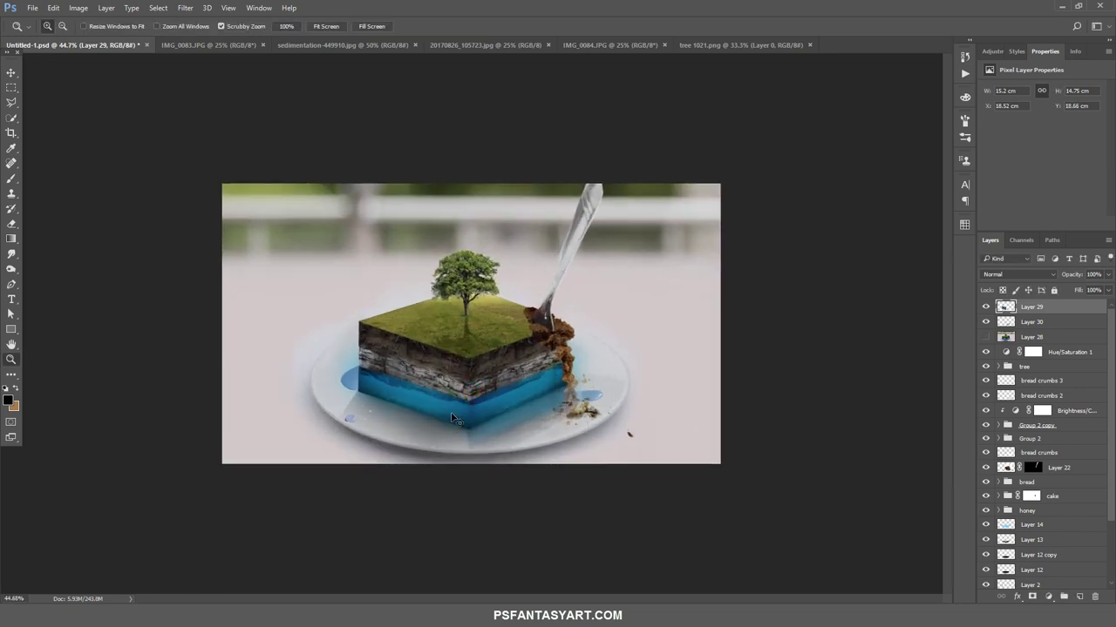
Flip Layer 29 vertically again, move it under the slice and distort its corners into a reflection
key("ctrl+t")
right_click(464, 402)
left_click(487, 578)
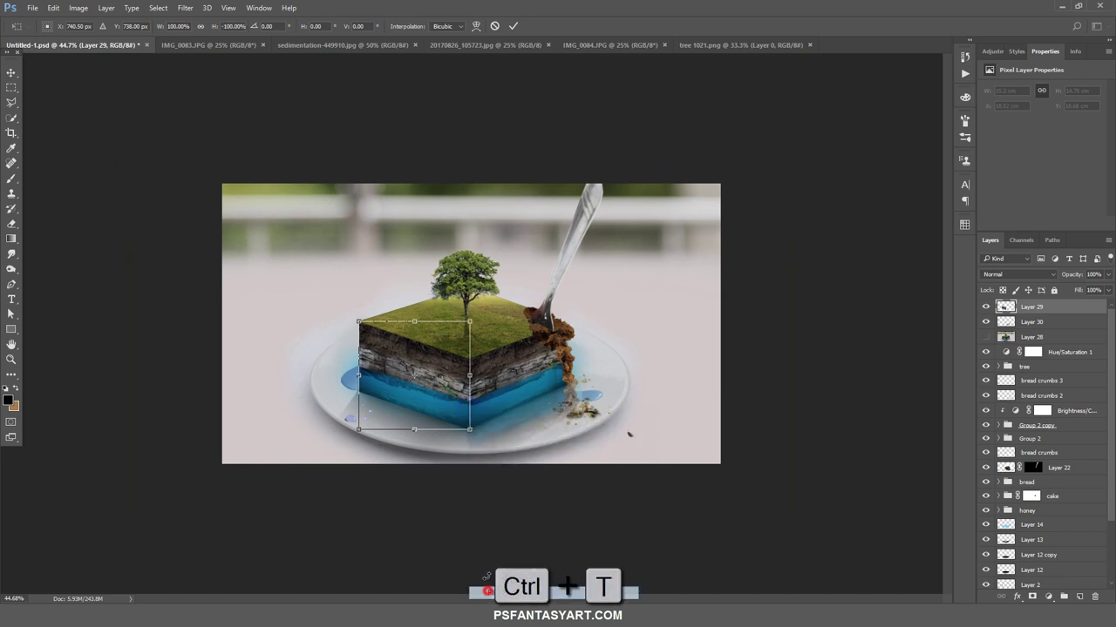
left_click_drag(453, 352, 452, 374)
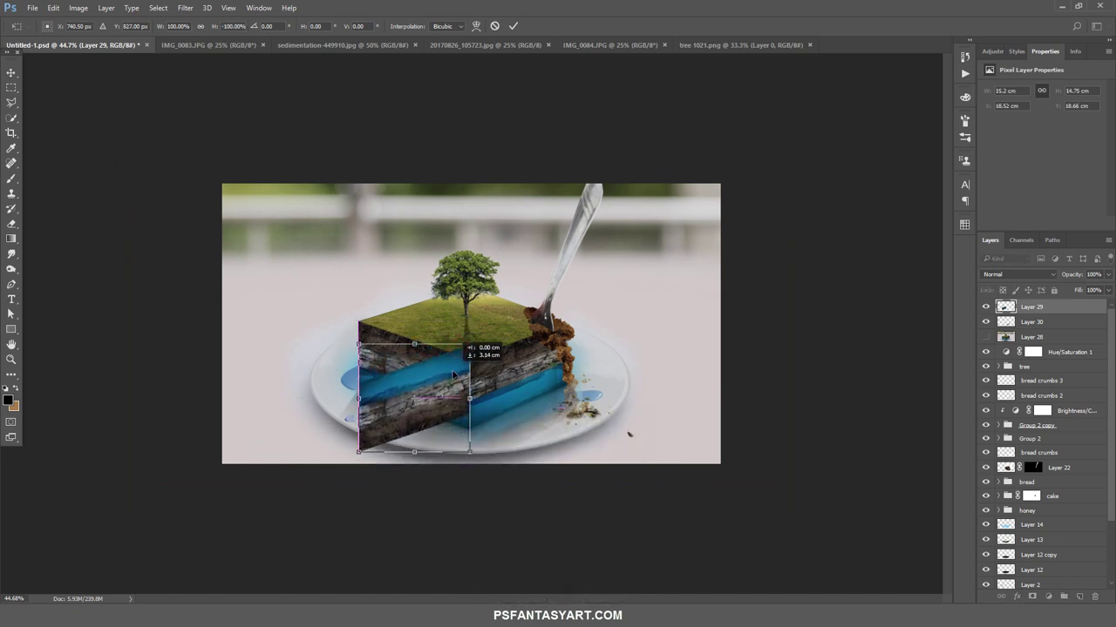
left_click_drag(469, 452, 463, 549)
left_click_drag(470, 346, 469, 429)
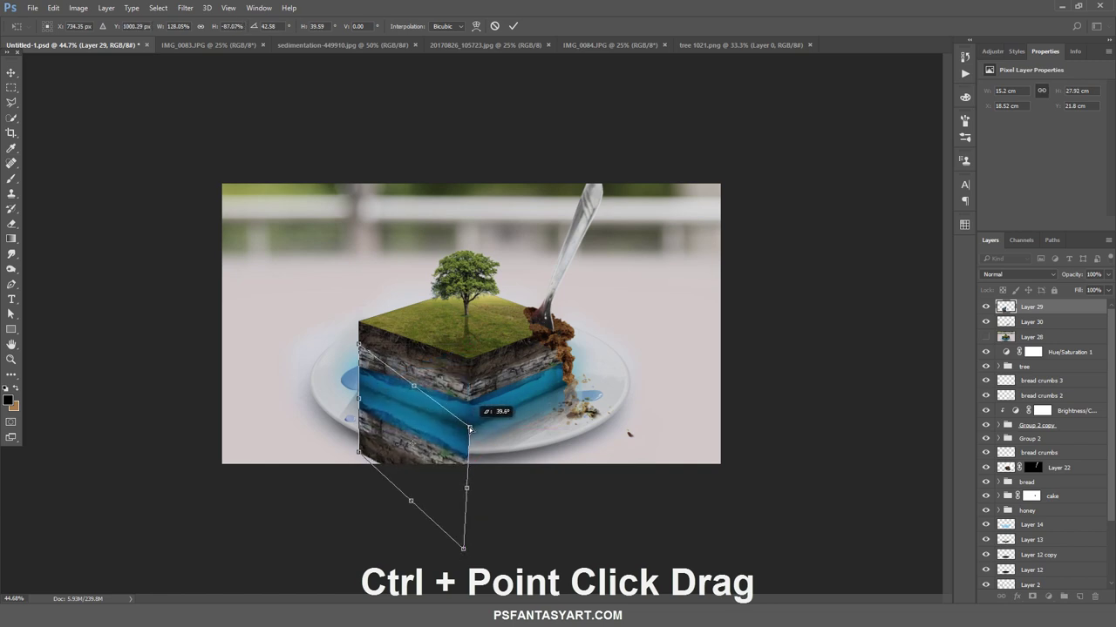
left_click_drag(463, 549, 470, 502)
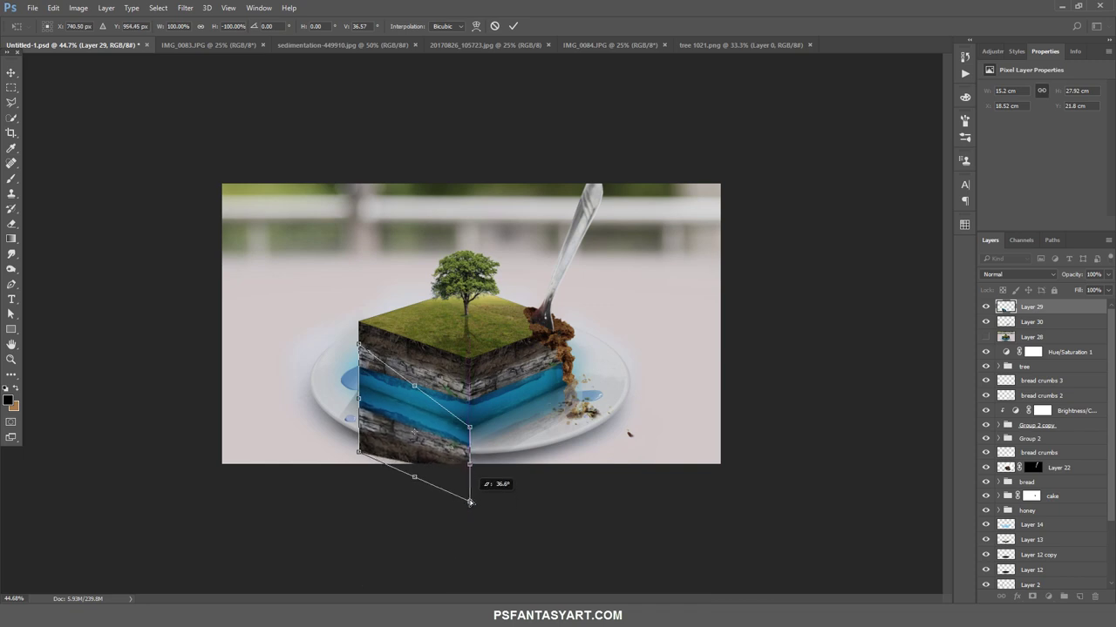
left_click_drag(470, 502, 469, 501)
left_click_drag(357, 451, 356, 469)
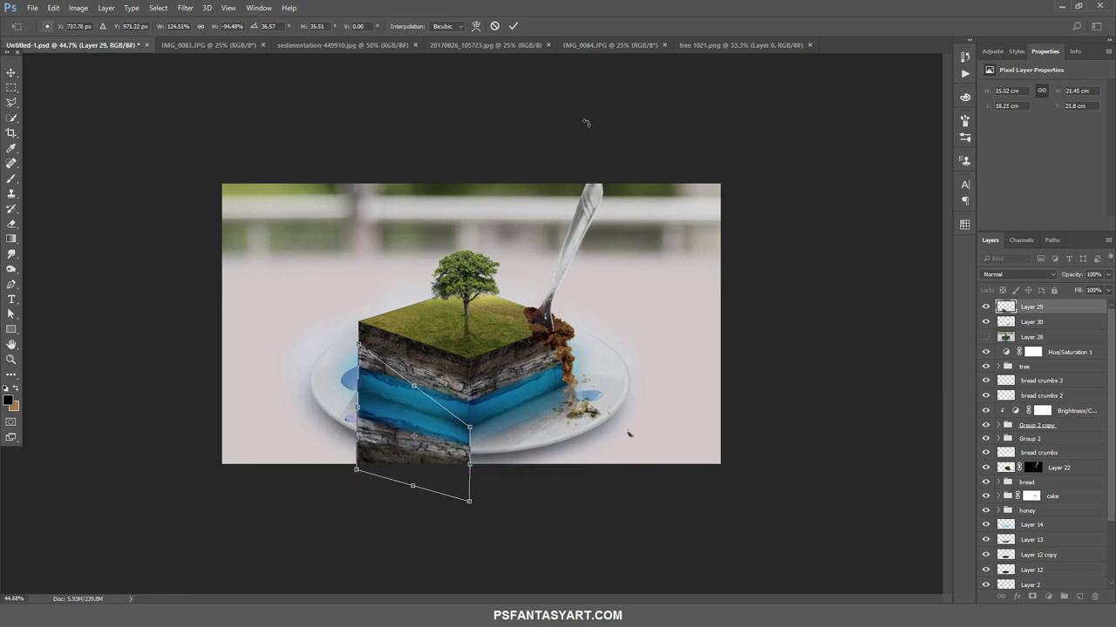
Commit the left-face reflection and fade Layer 29 to 30% opacity
left_click(514, 26)
left_click(1107, 275)
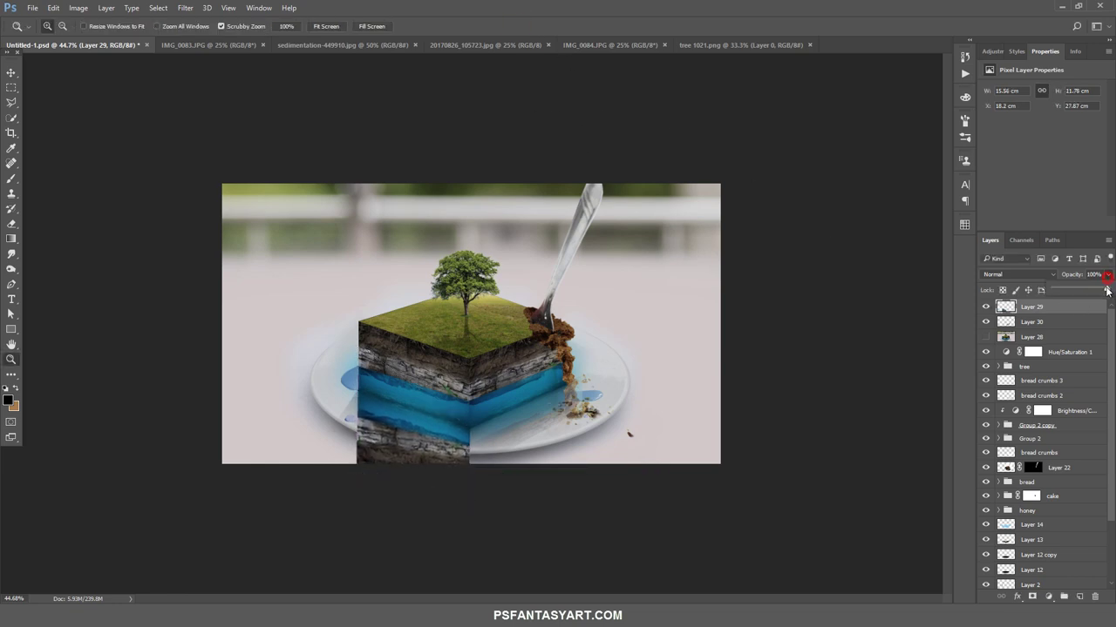
left_click_drag(1081, 290, 1075, 289)
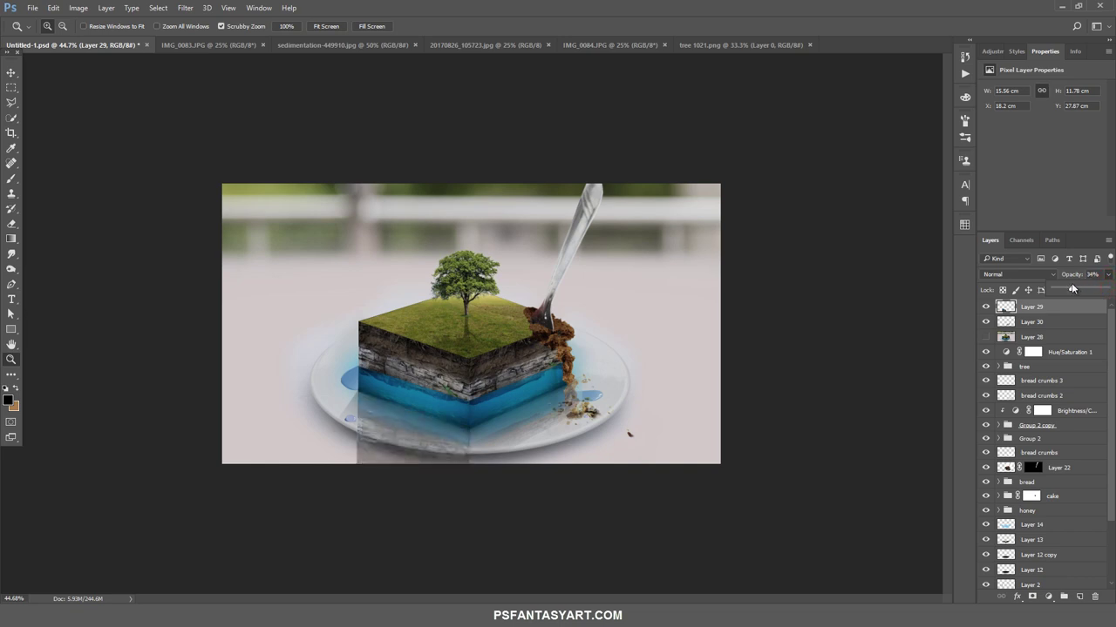
left_click(470, 418)
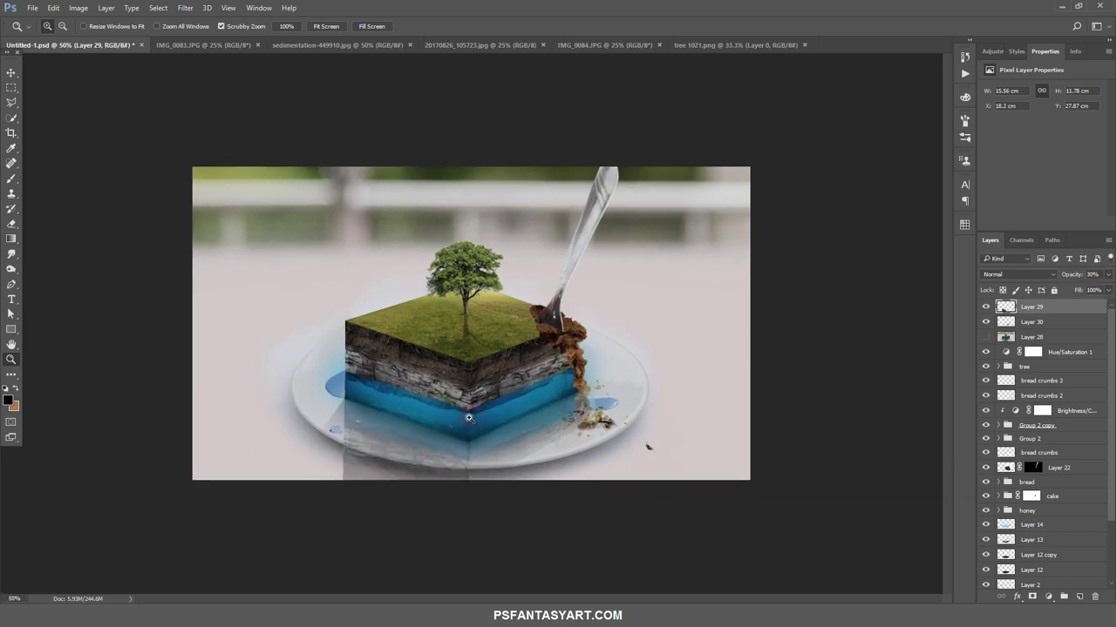
Erase the left-face reflection's overflow and leftover edges, then zoom in to inspect the reflections
left_click(20, 227)
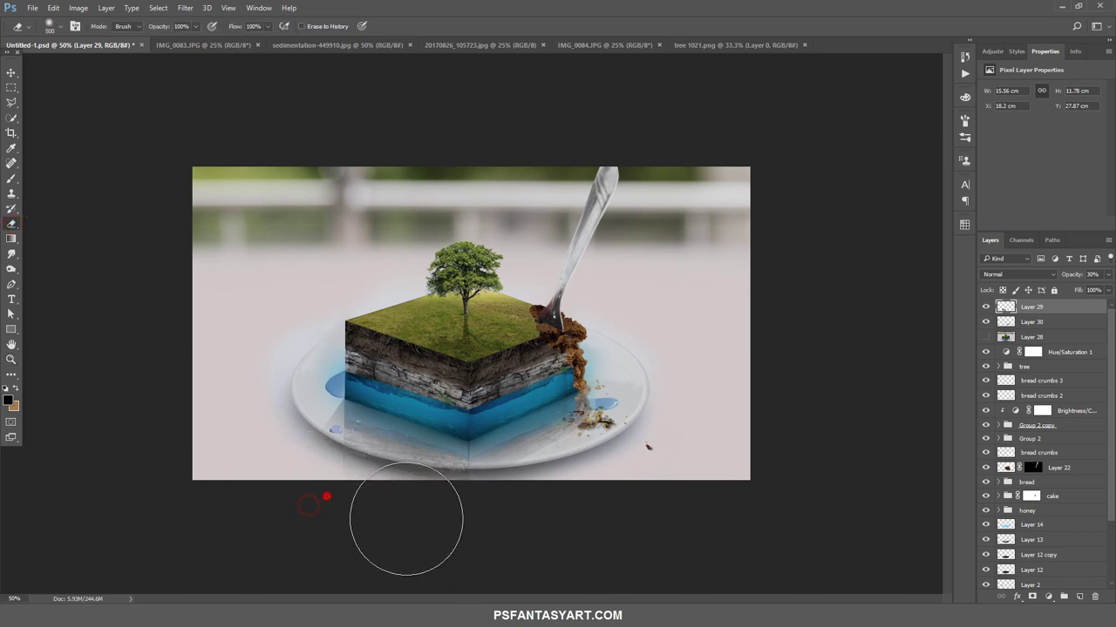
left_click(496, 545)
left_click(686, 501)
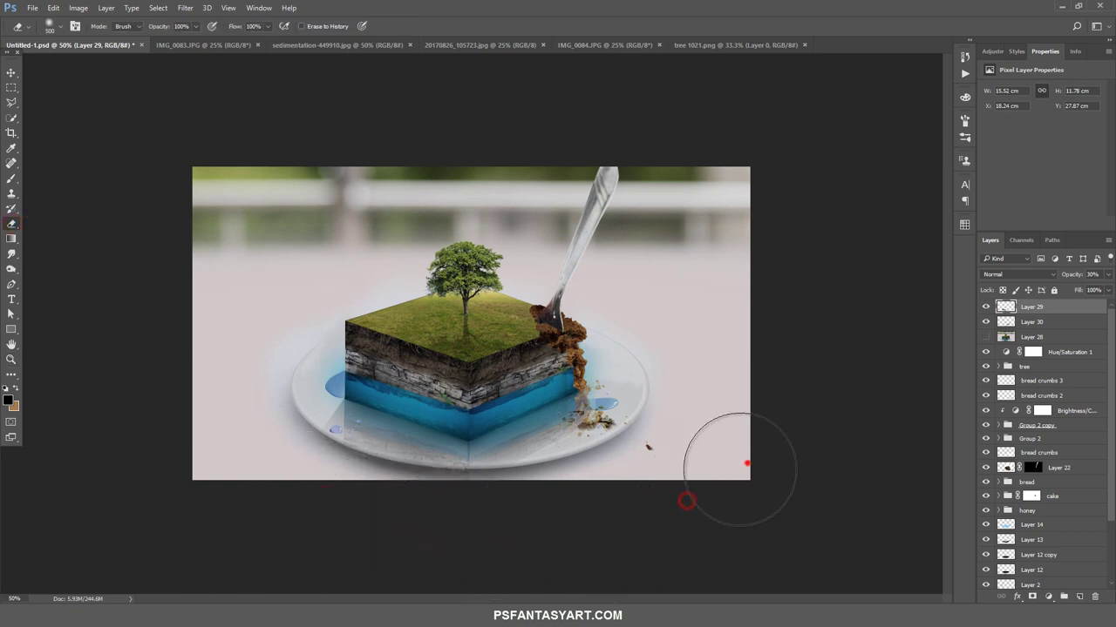
left_click(747, 464)
left_click(11, 361)
left_click(495, 426)
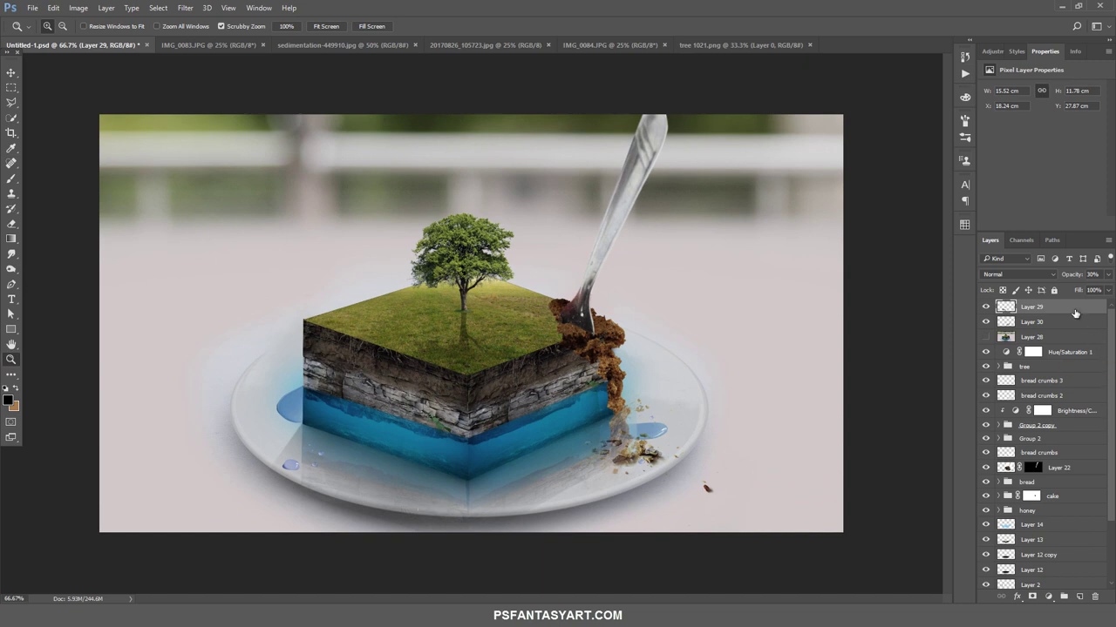
Duplicate the fork layer (Layer 22) and apply its layer mask
right_click(1078, 567)
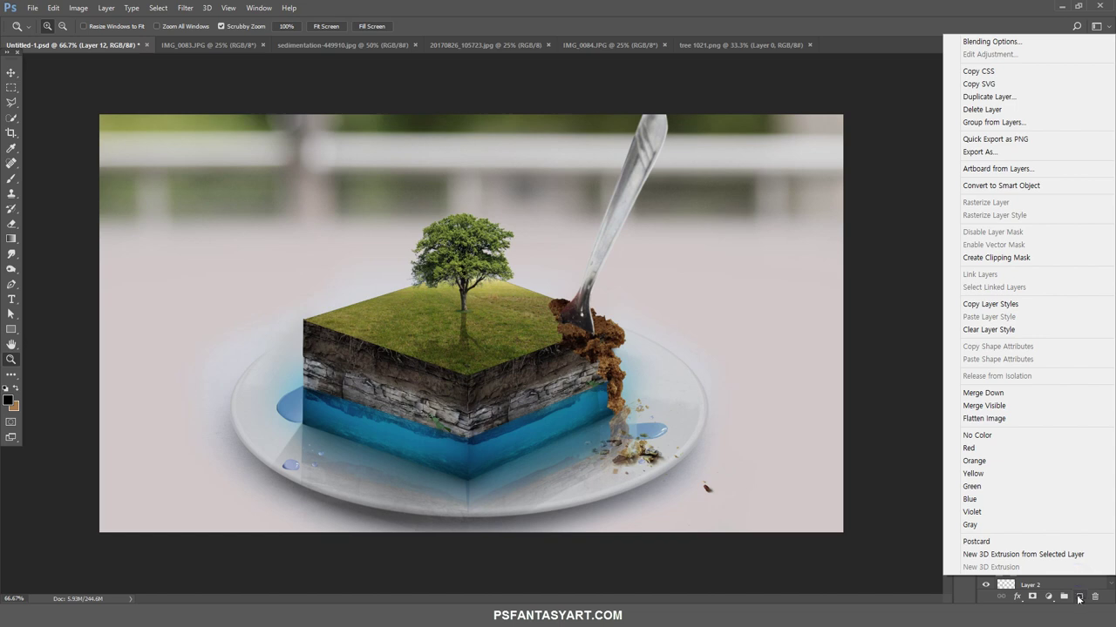
left_click(1078, 598)
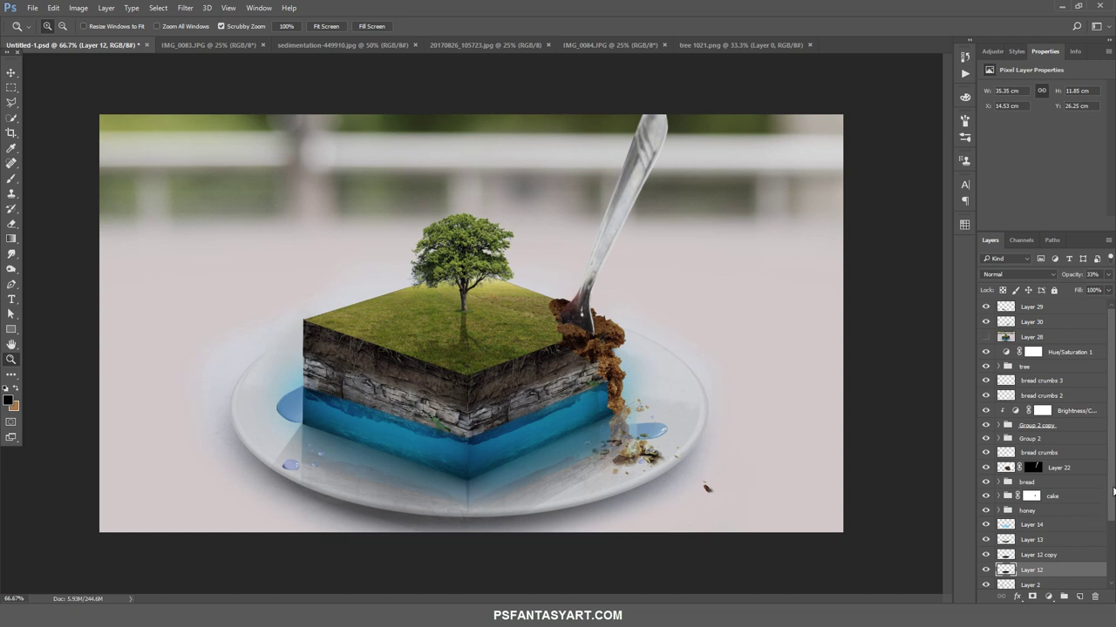
key("ctrl+j")
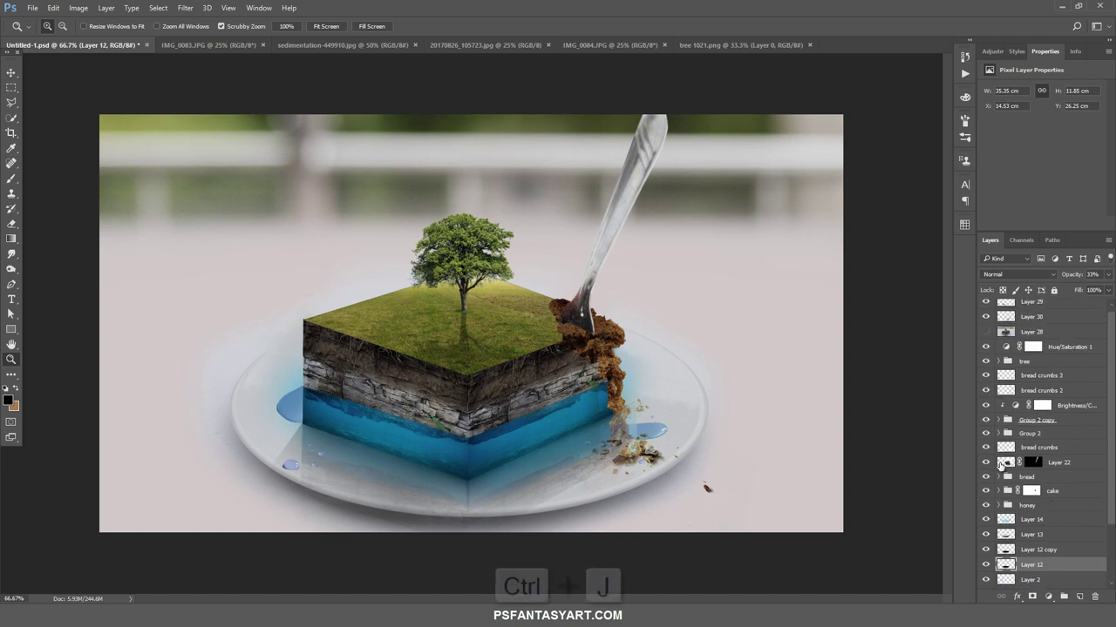
left_click(1000, 463)
key("ctrl+j")
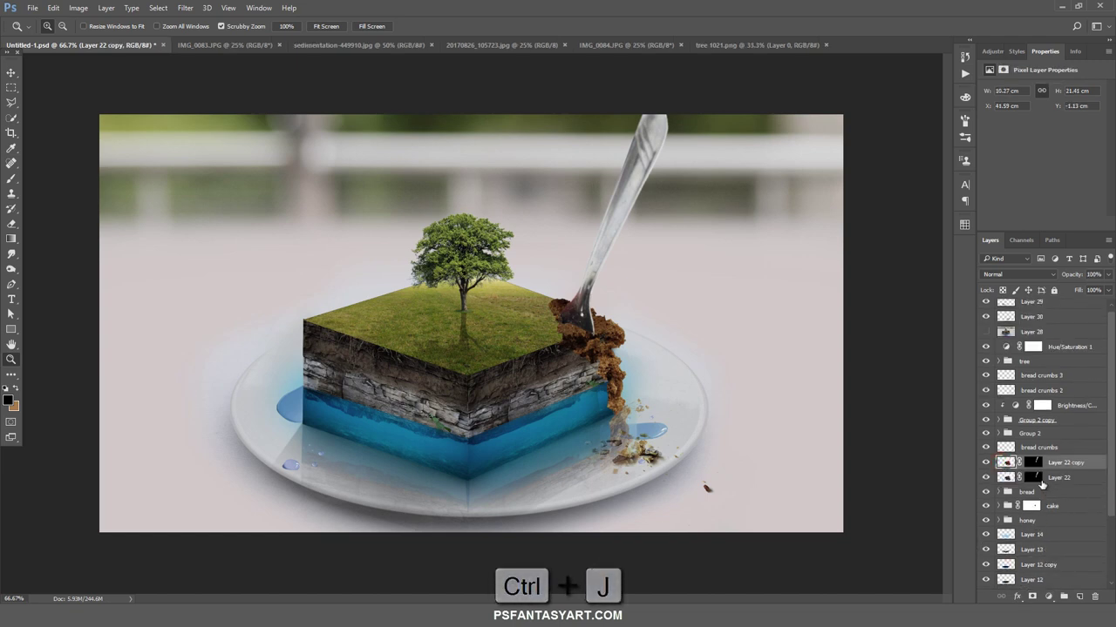
left_click(1032, 477)
right_click(1032, 477)
left_click(1007, 518)
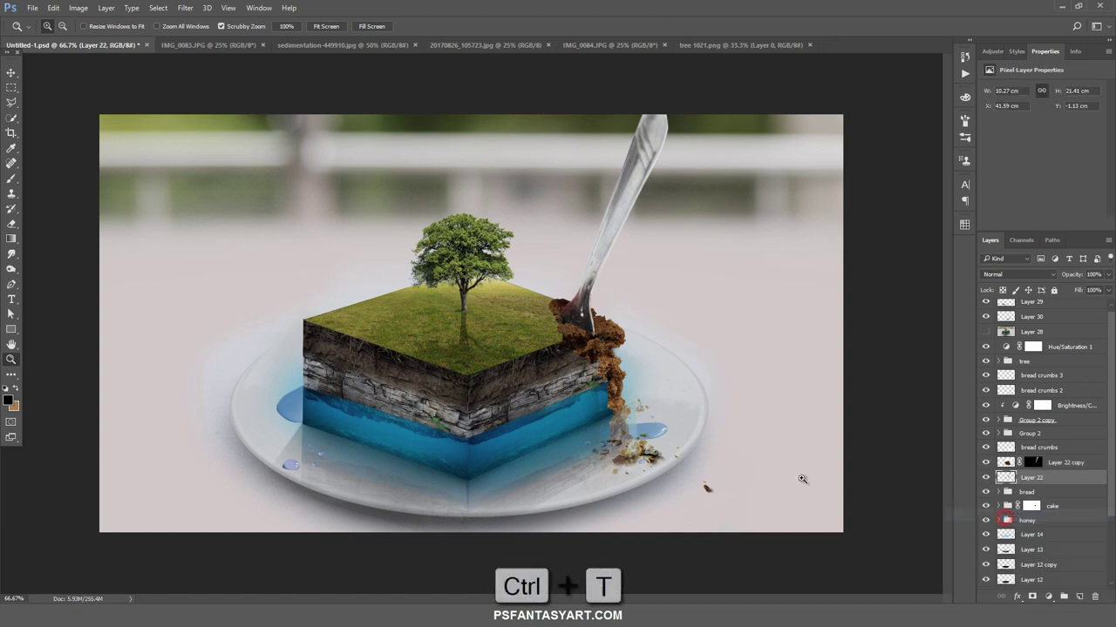
Flip the fork vertically, rotate it about 162° and place it at the plate's lower right
key("ctrl+t")
right_click(700, 366)
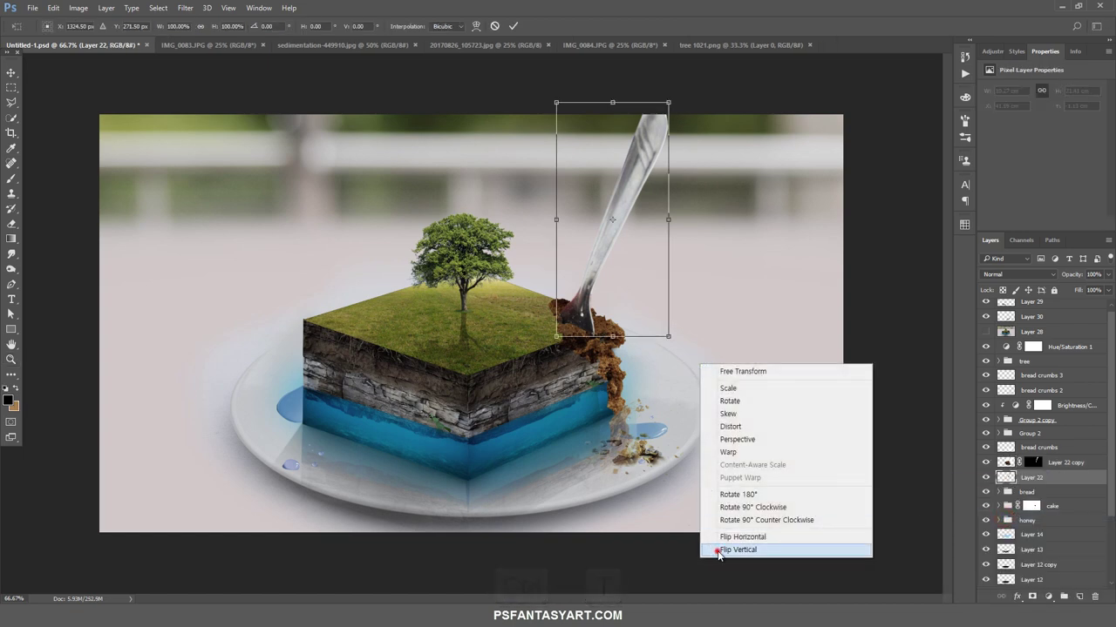
left_click(718, 550)
left_click_drag(636, 165, 660, 473)
left_click_drag(732, 380, 730, 344)
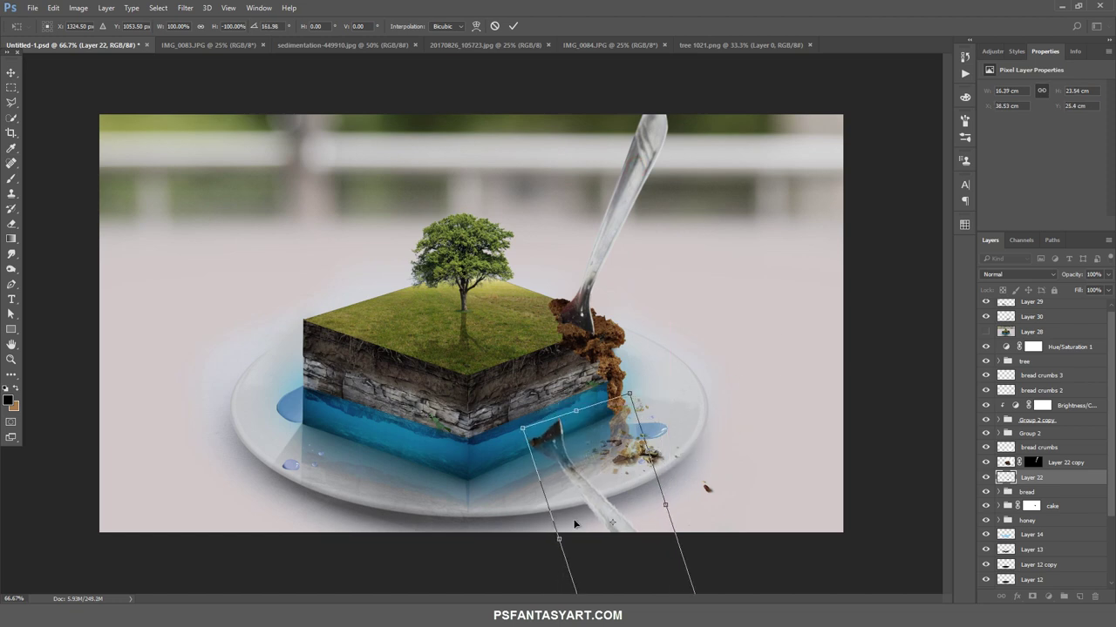
mouse_move(583, 481)
left_mouse_down()
mouse_move(649, 486)
mouse_move(640, 499)
left_mouse_up()
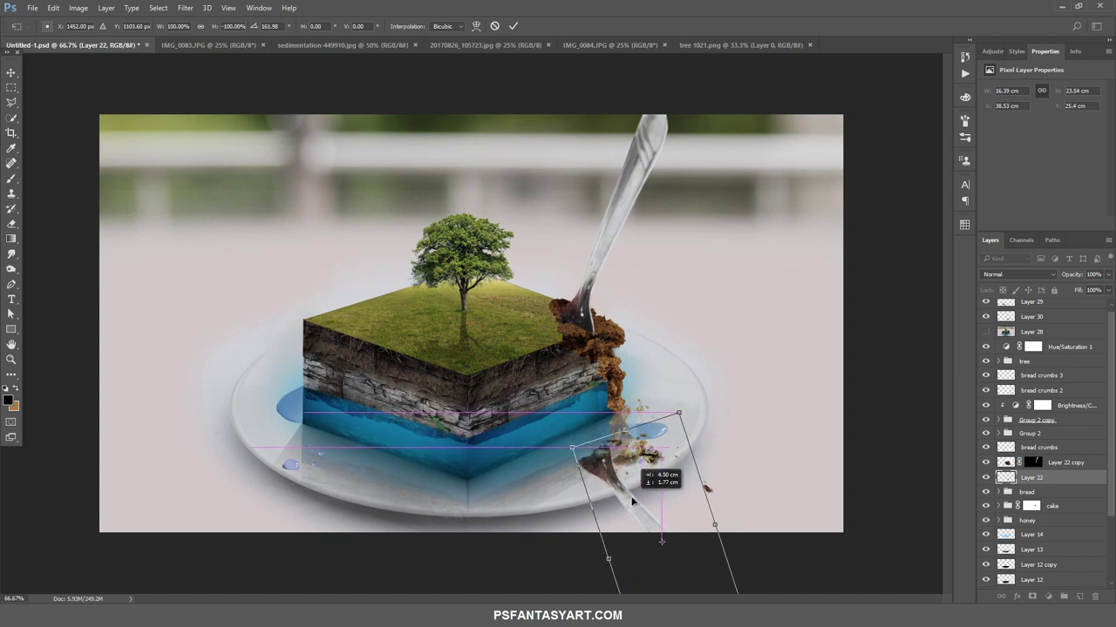
left_click(512, 27)
Lower the reflection's opacity to about 20% and erase its far end
key("z")
left_click(1107, 274)
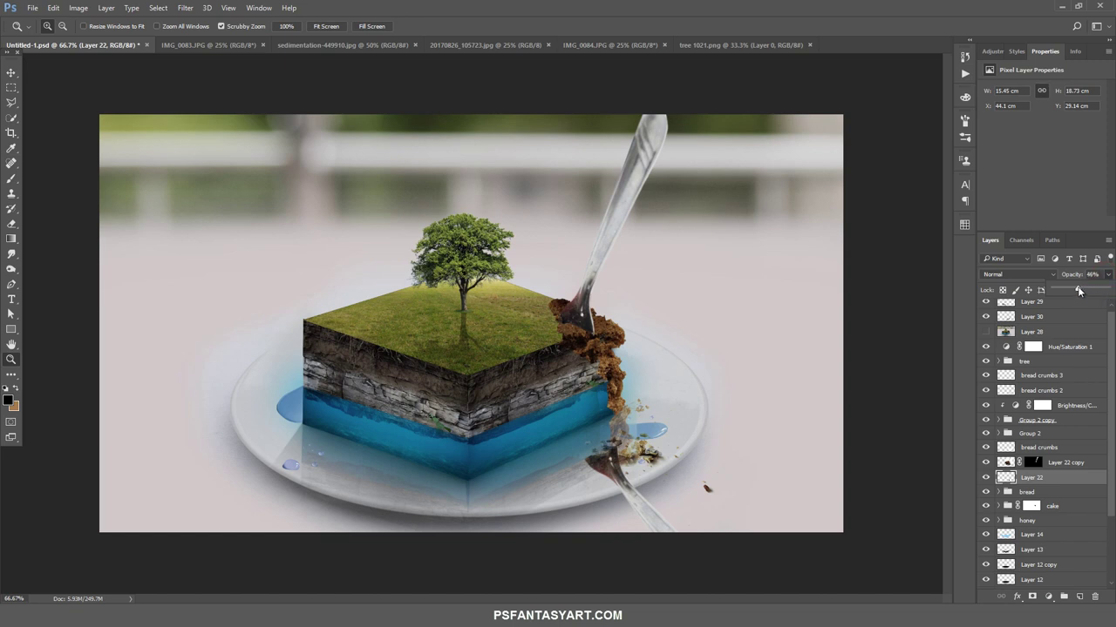
left_click_drag(1071, 289, 1069, 289)
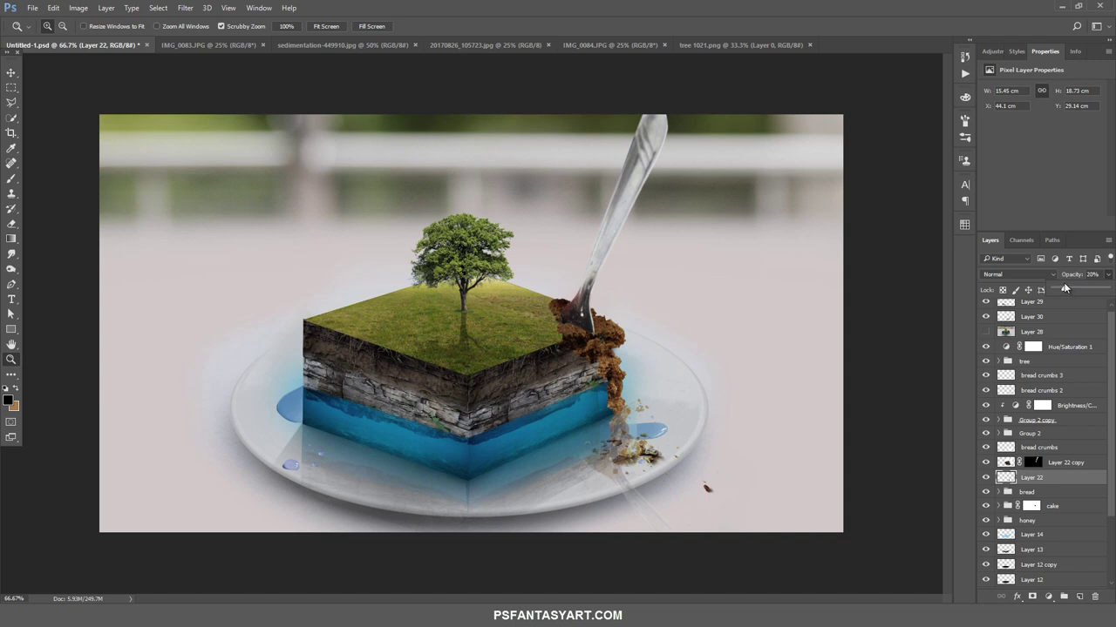
left_click(11, 224)
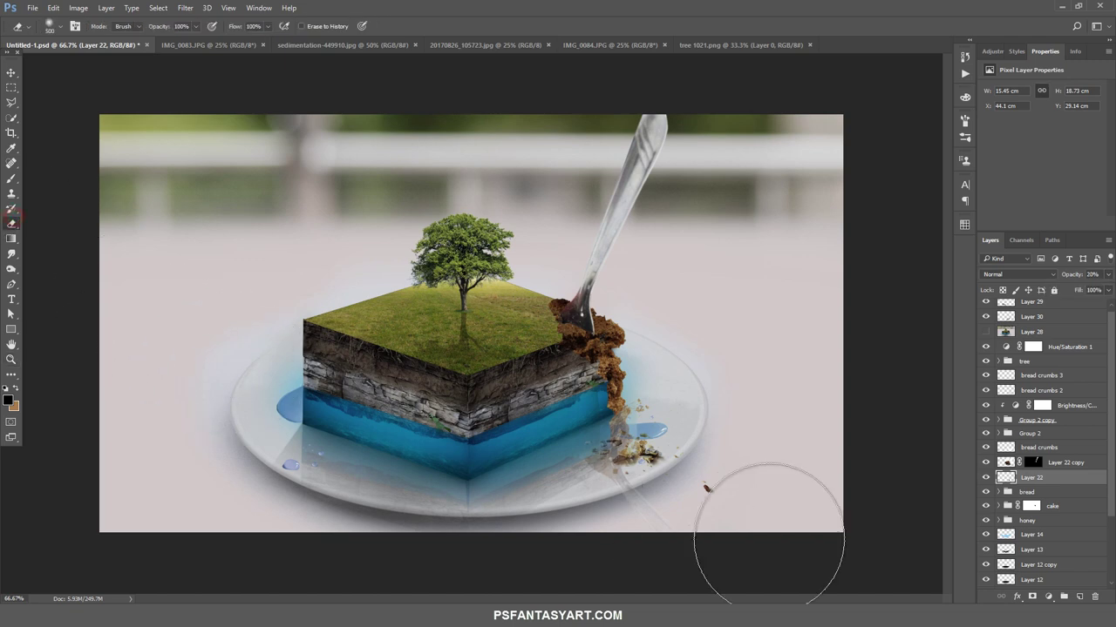
left_click_drag(672, 564, 717, 548)
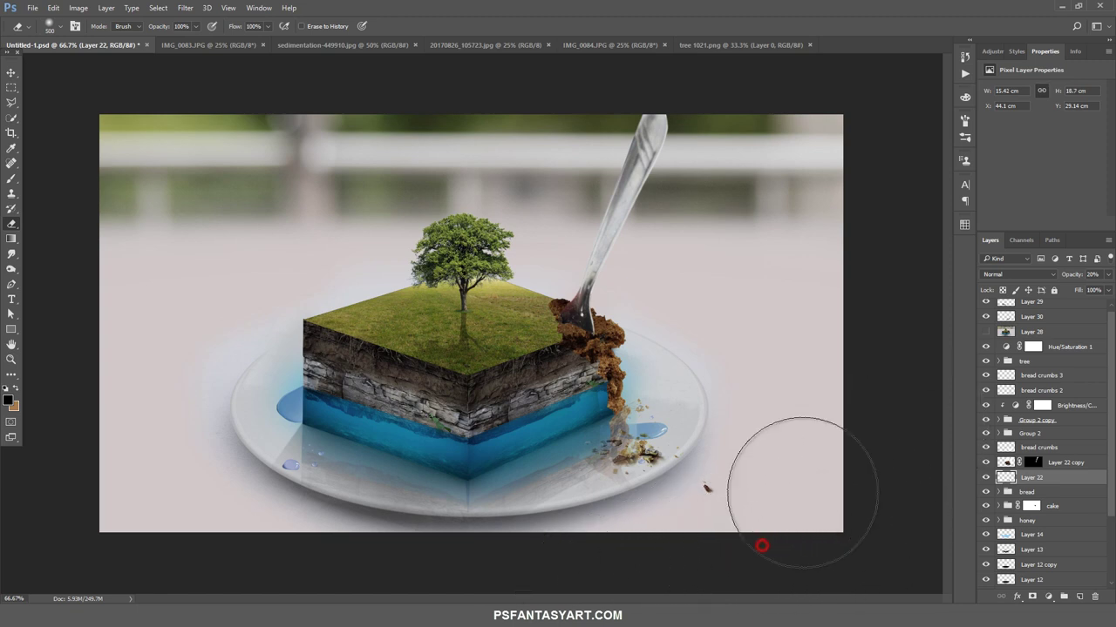
scroll(1054, 397, "up", 1)
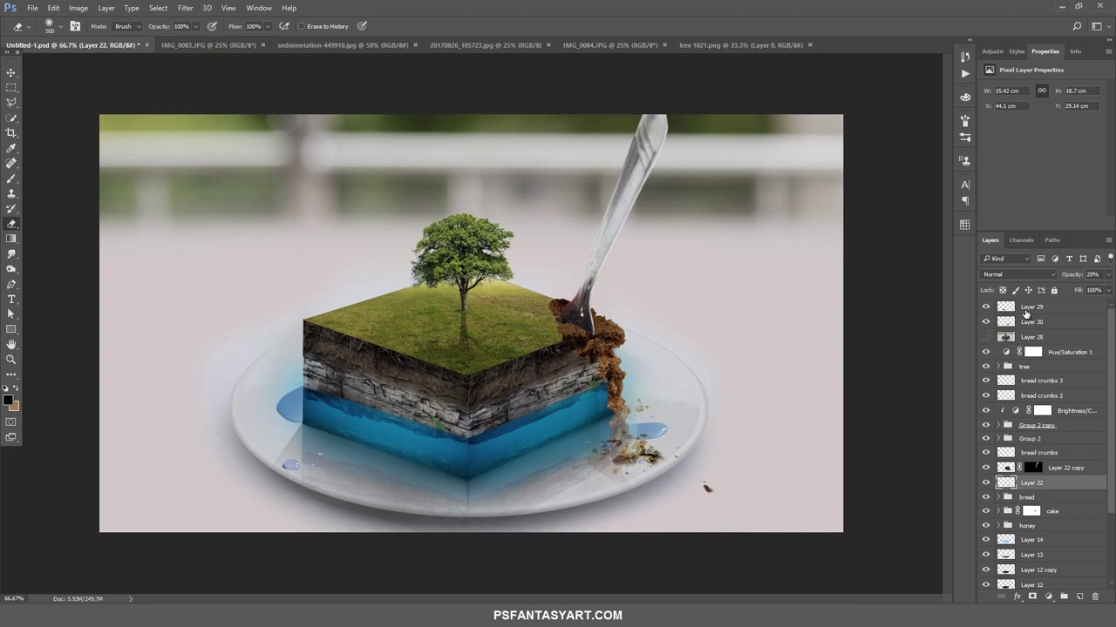
Scale the tree group to about 92.6% × 92.8% and nudge it slightly right and down
left_click(1031, 370)
key("ctrl+t")
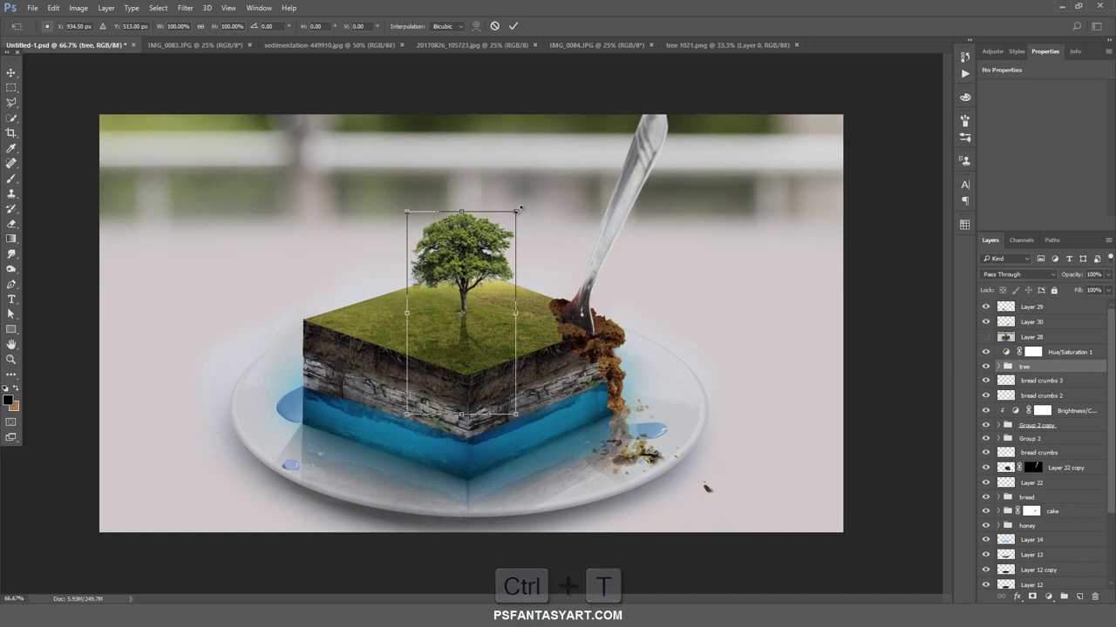
left_click_drag(515, 211, 517, 218)
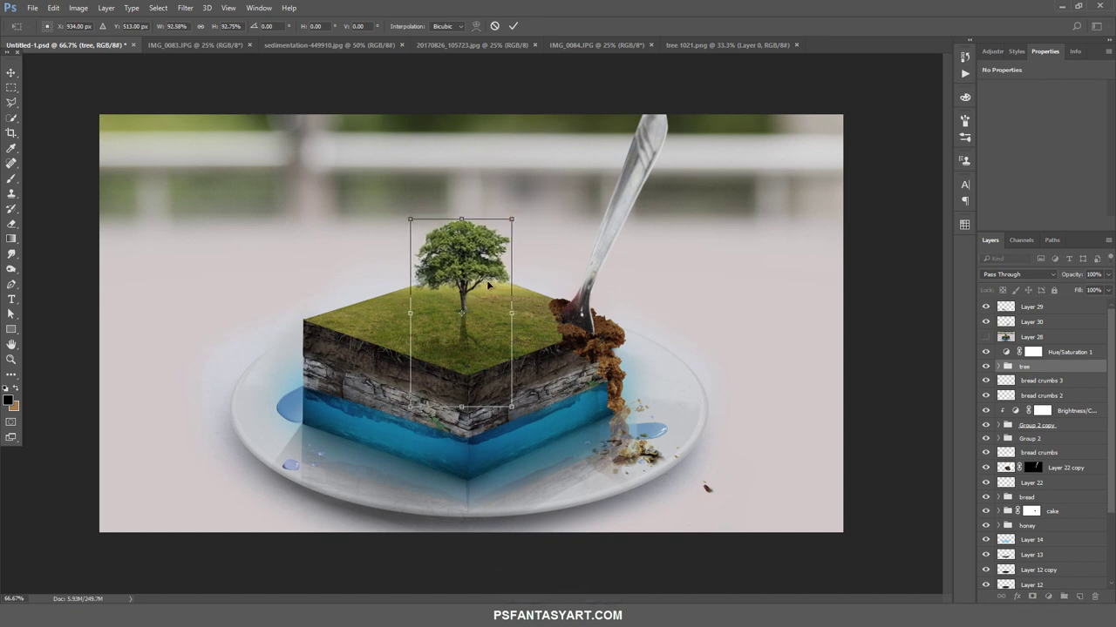
left_click_drag(490, 286, 493, 290)
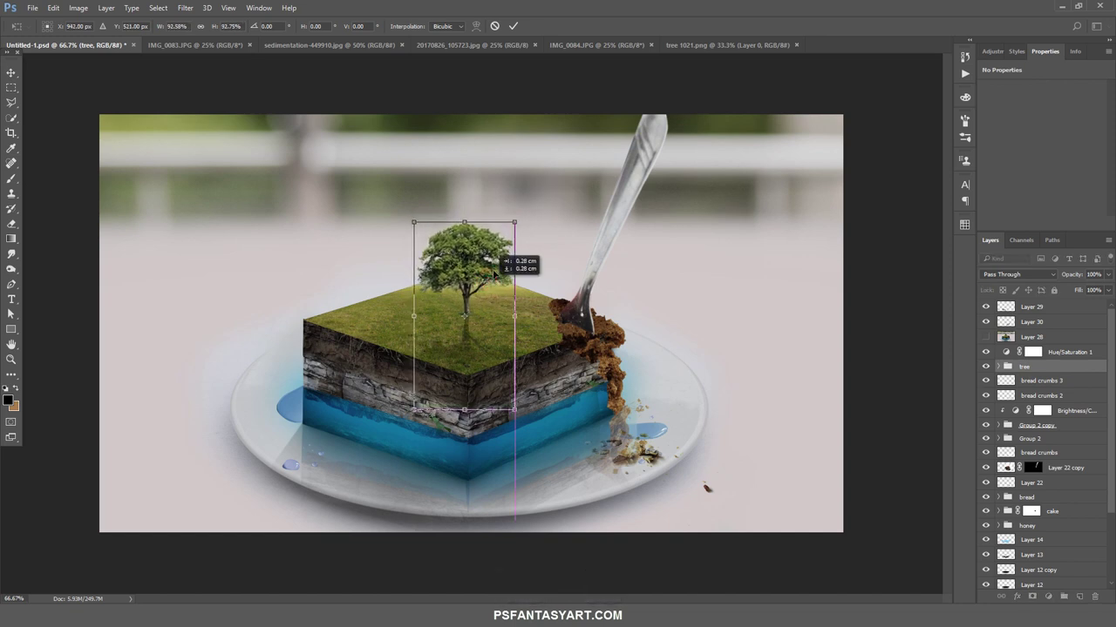
left_click(513, 25)
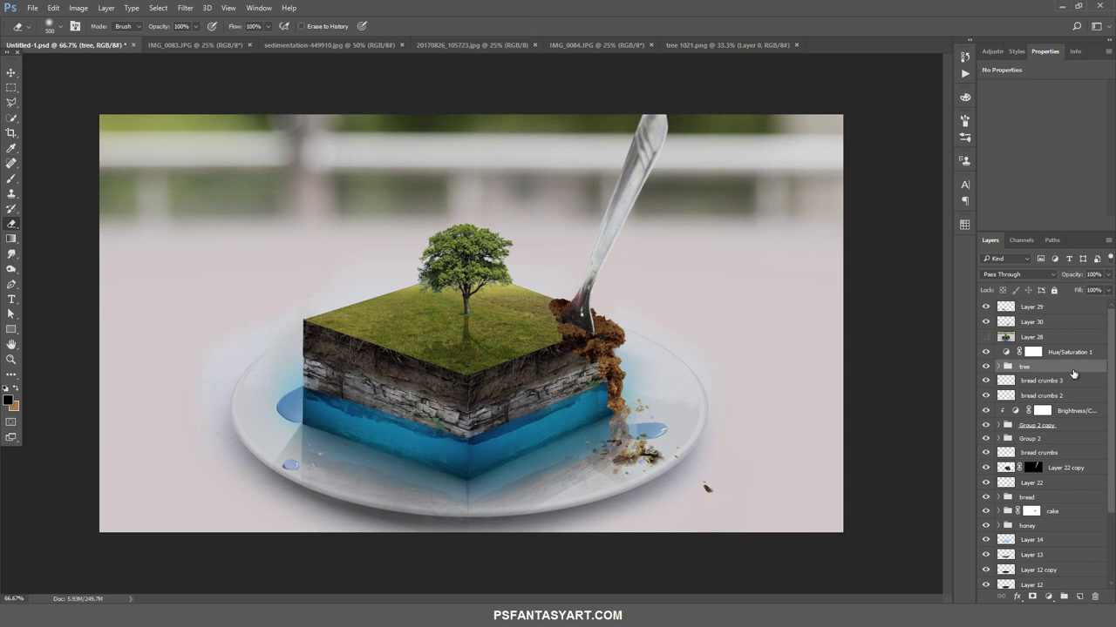
left_click(1029, 307)
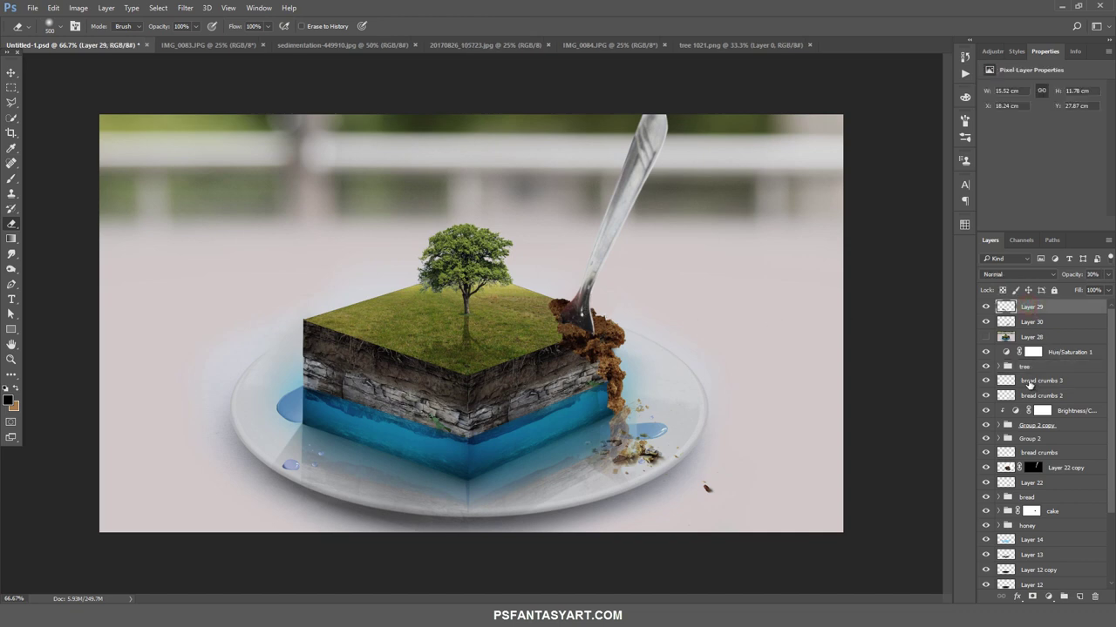
Add a new empty layer named 'crack' above Layer 29
left_click(1078, 597)
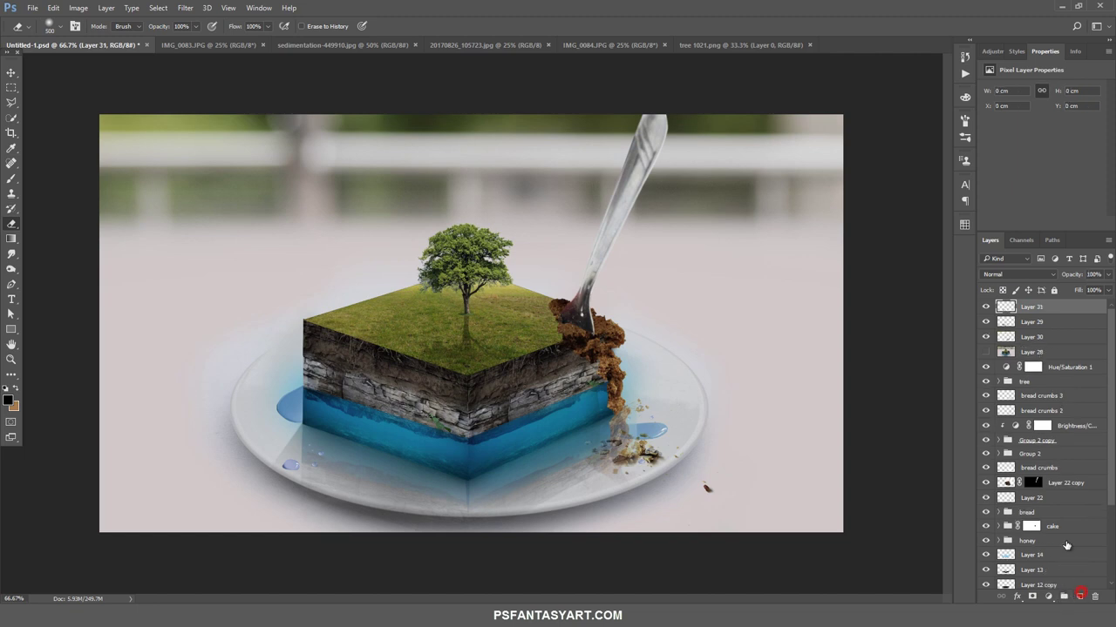
double_click(1028, 309)
type("crack")
key("Return")
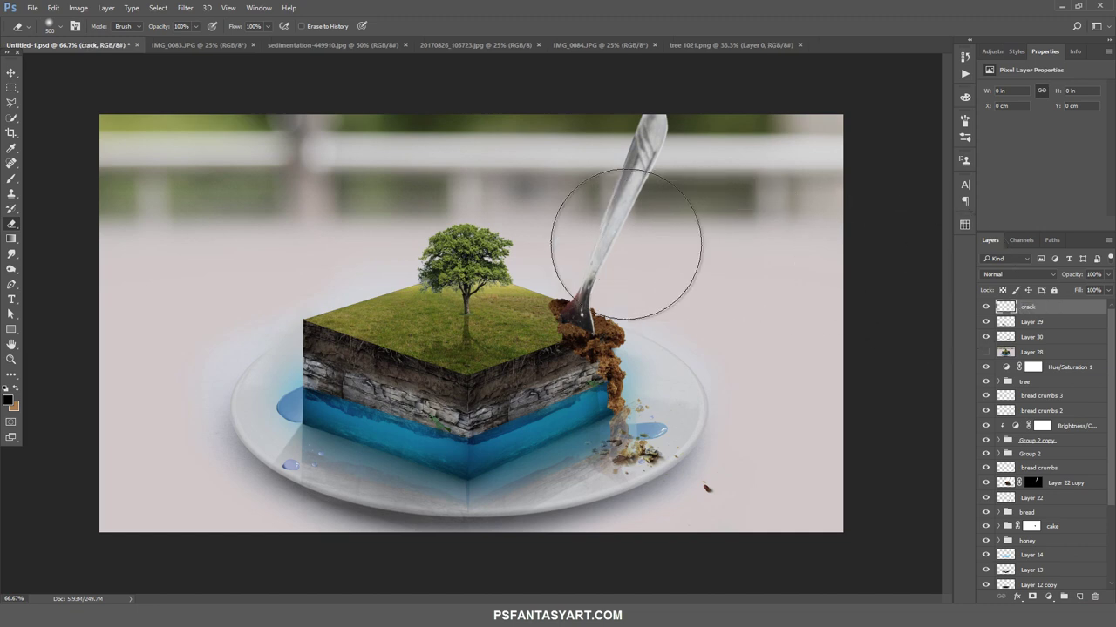
Select crack-shaped brush tip 1676 and set its size to 200
left_click(11, 180)
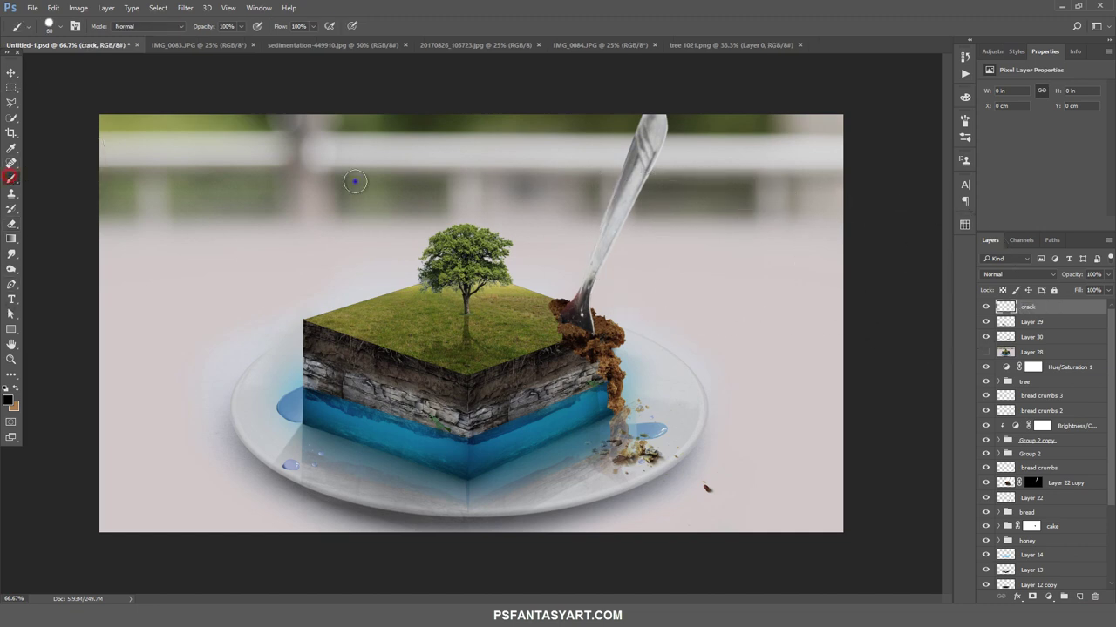
right_click(359, 180)
left_click_drag(667, 298, 674, 398)
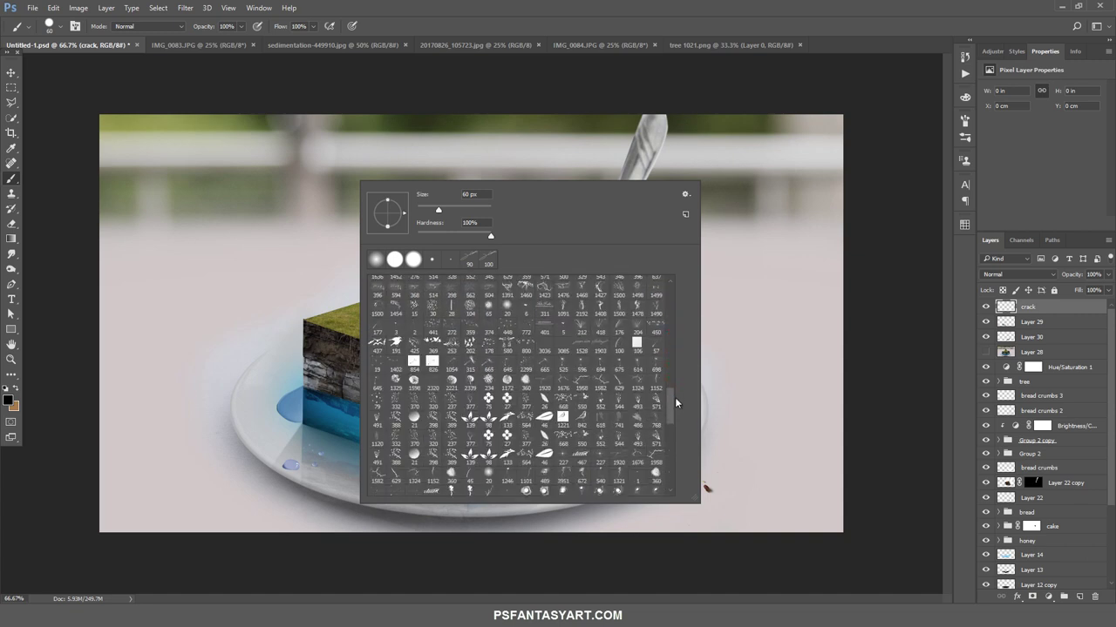
double_click(563, 391)
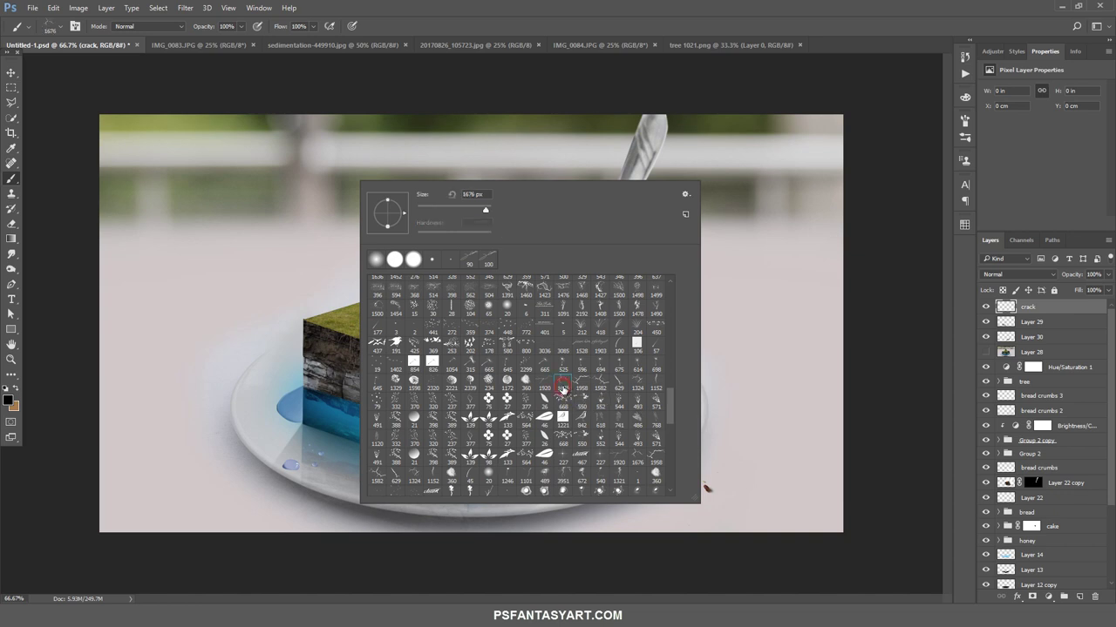
key("bracketleft")
key("bracketleft")
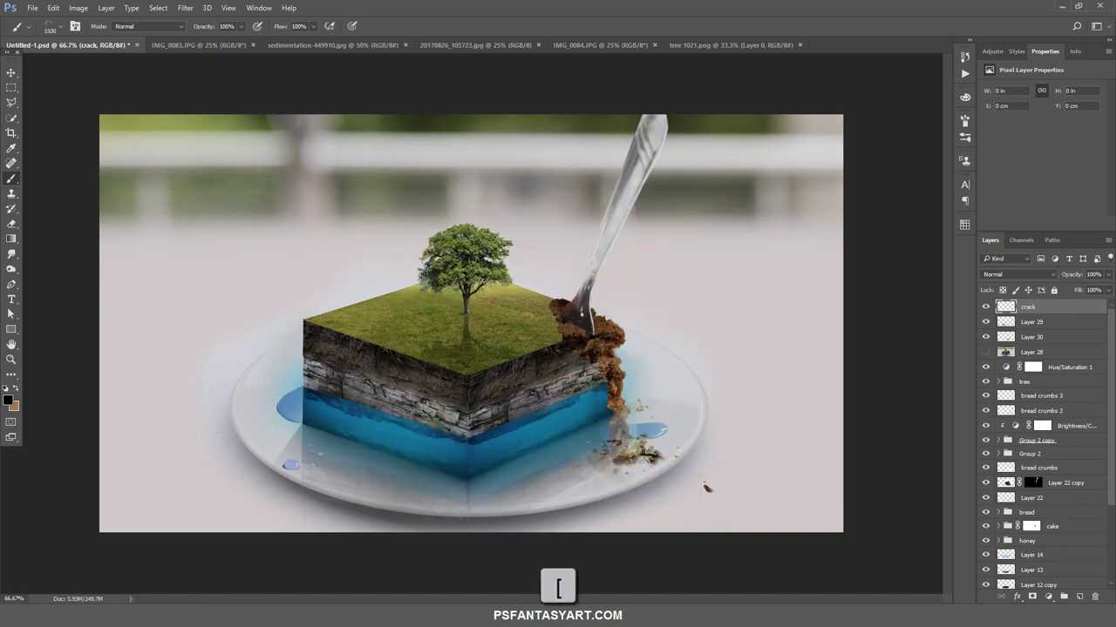
key("bracketleft")
key("bracketleft")
key("bracketleft")
key("bracketleft")
key("bracketleft")
key("bracketleft")
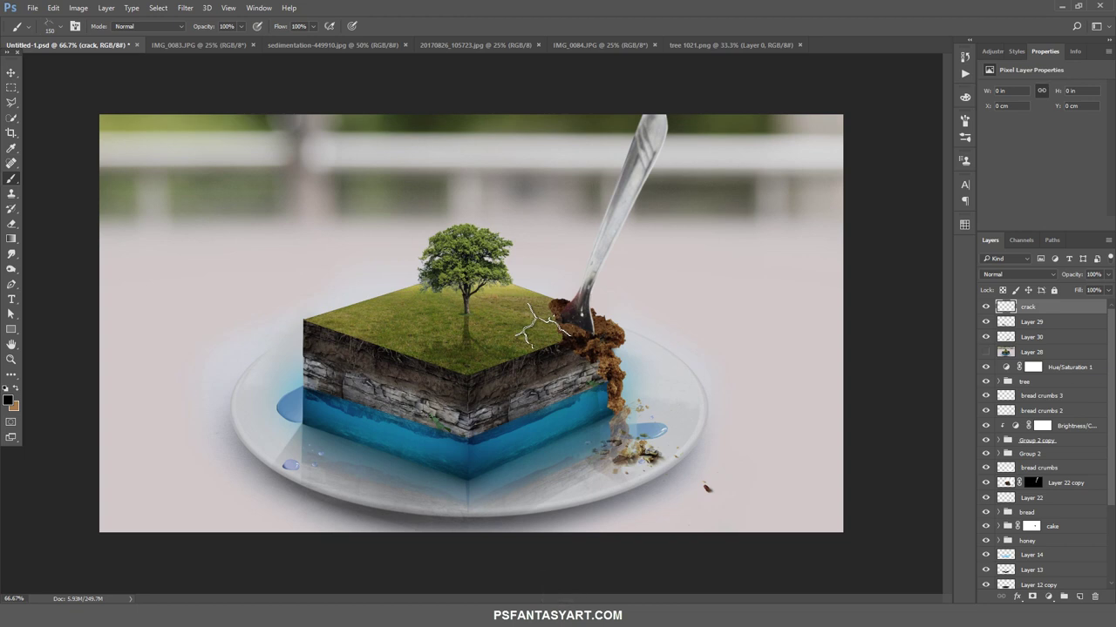
key("bracketright")
right_click(510, 336)
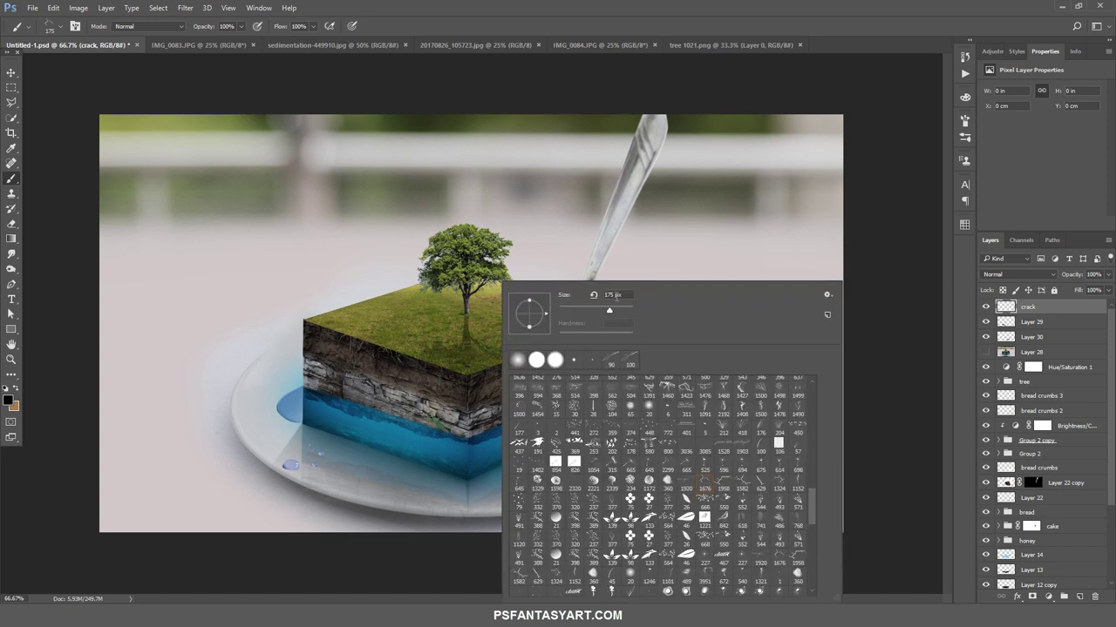
left_click(627, 294)
type("200")
key("Return")
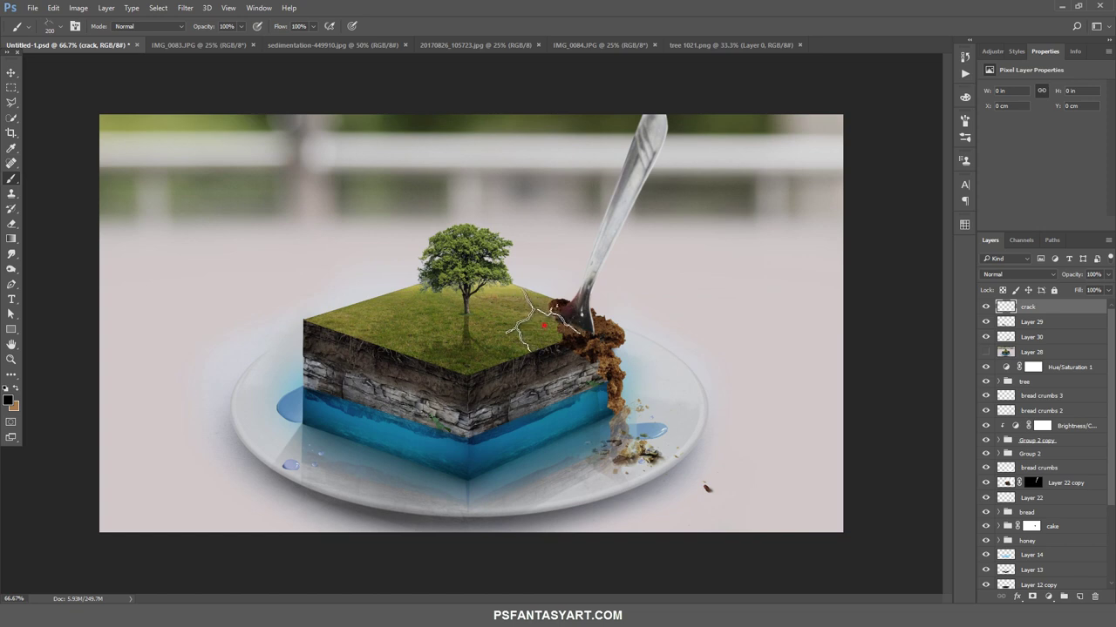
Stamp a crack on the grass top and squash it to about 67.7% height
left_click(542, 323)
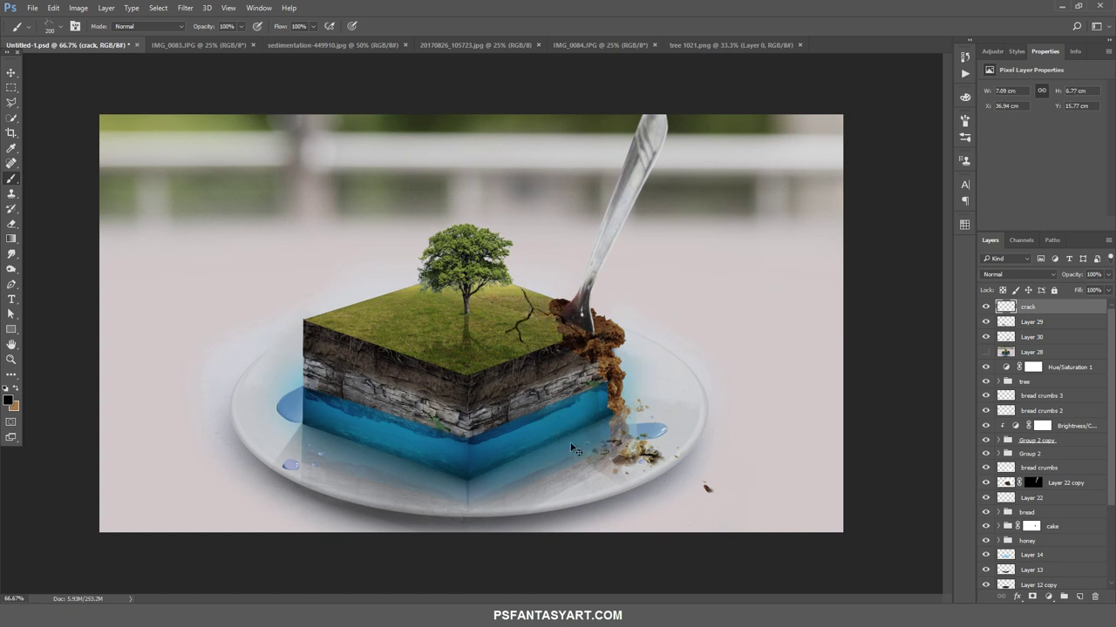
key("ctrl+t")
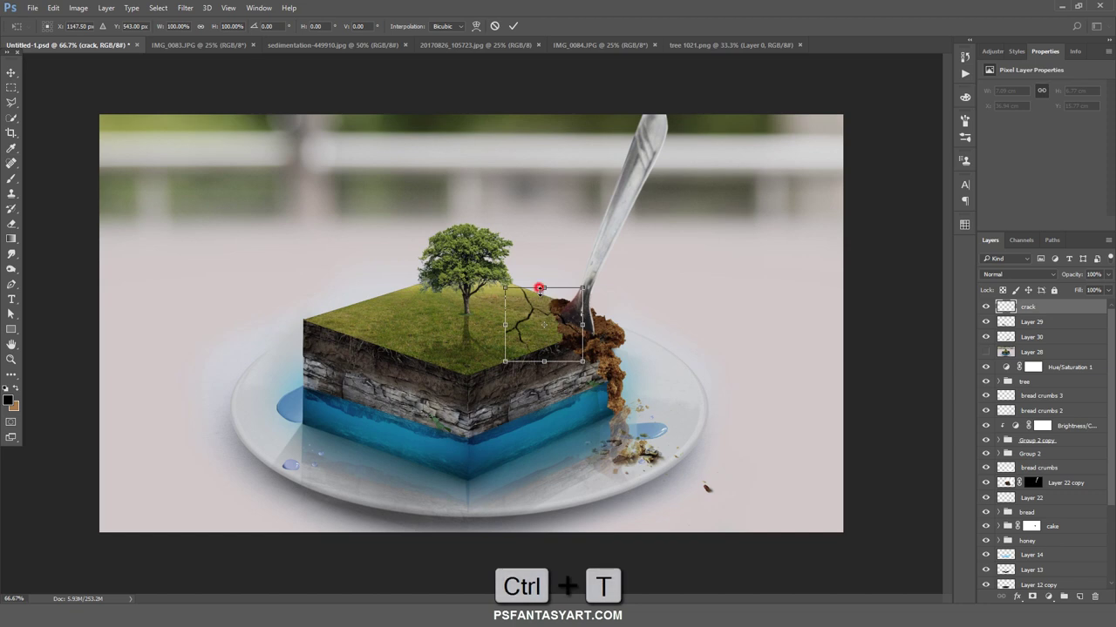
left_click_drag(543, 288, 543, 311)
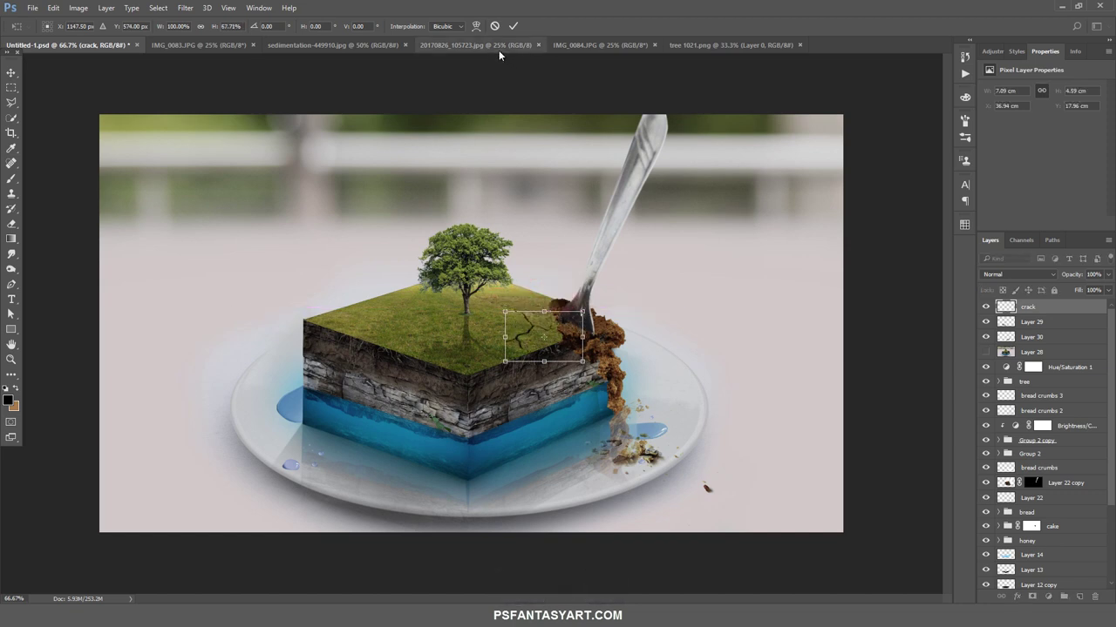
left_click(512, 25)
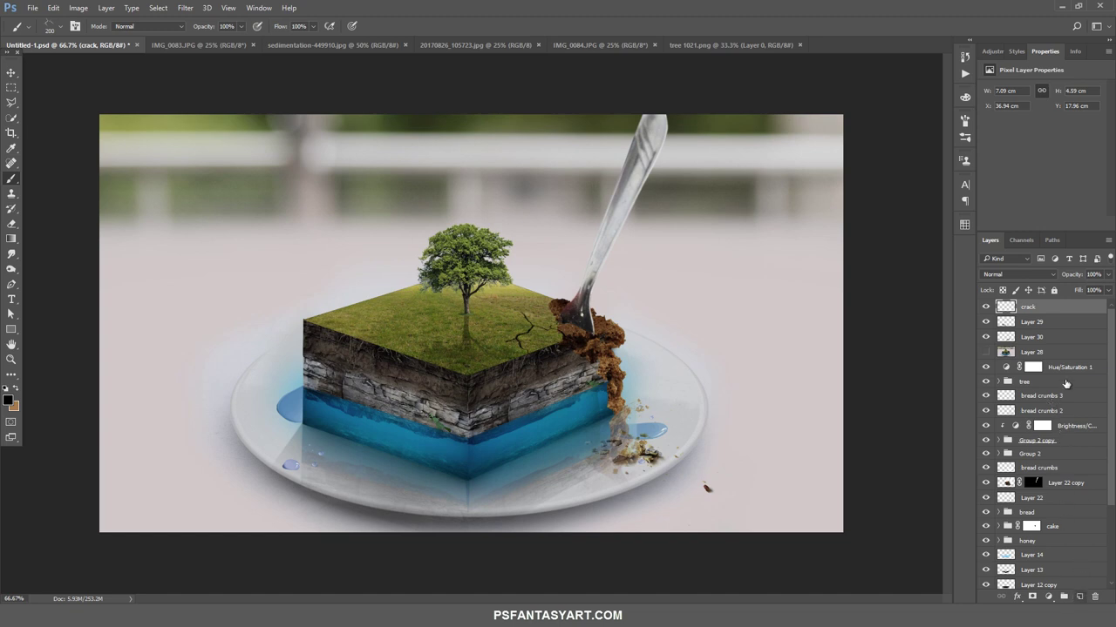
double_click(1028, 309)
Name the crack layer 'crack 1' and add a new layer named 'crack 2'
left_click(1044, 307)
type("1")
key("Return")
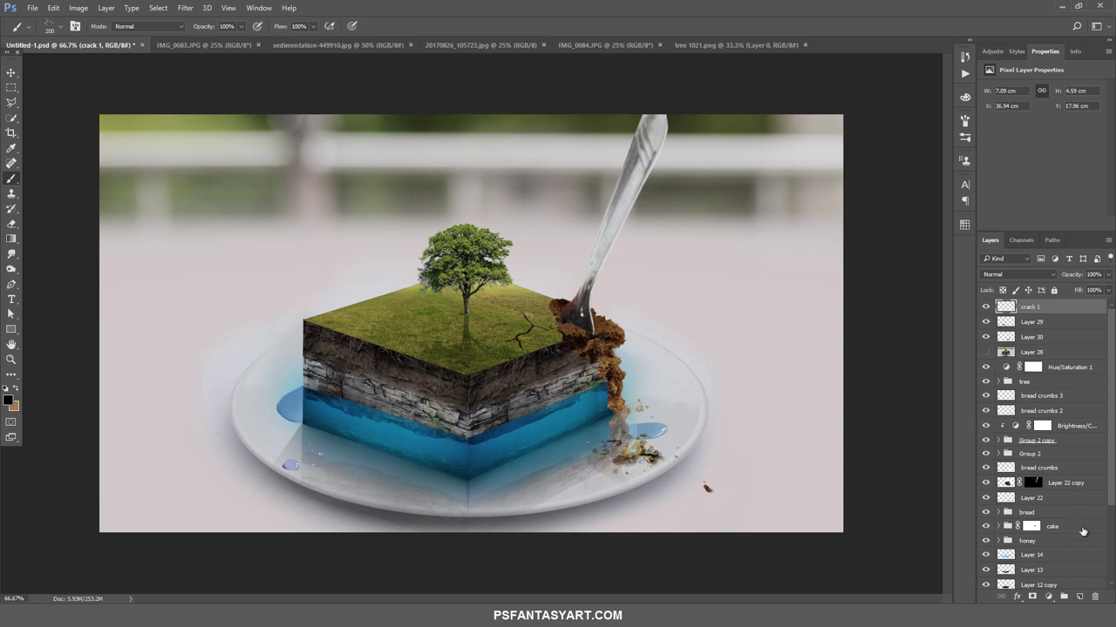
left_click(1079, 597)
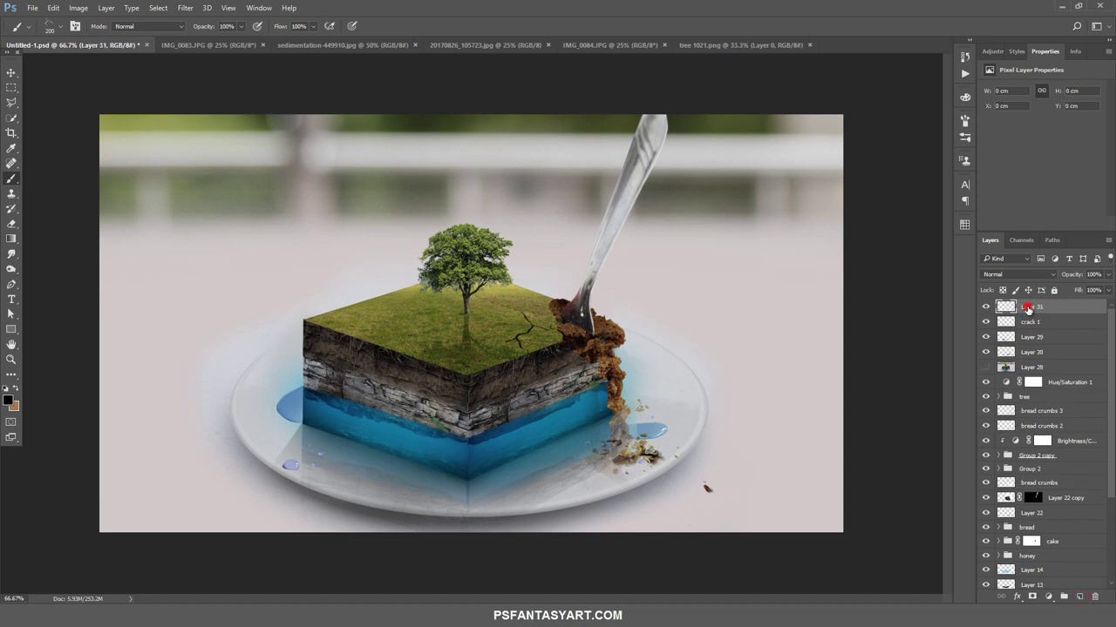
double_click(1028, 307)
type("crack 2")
key("Return")
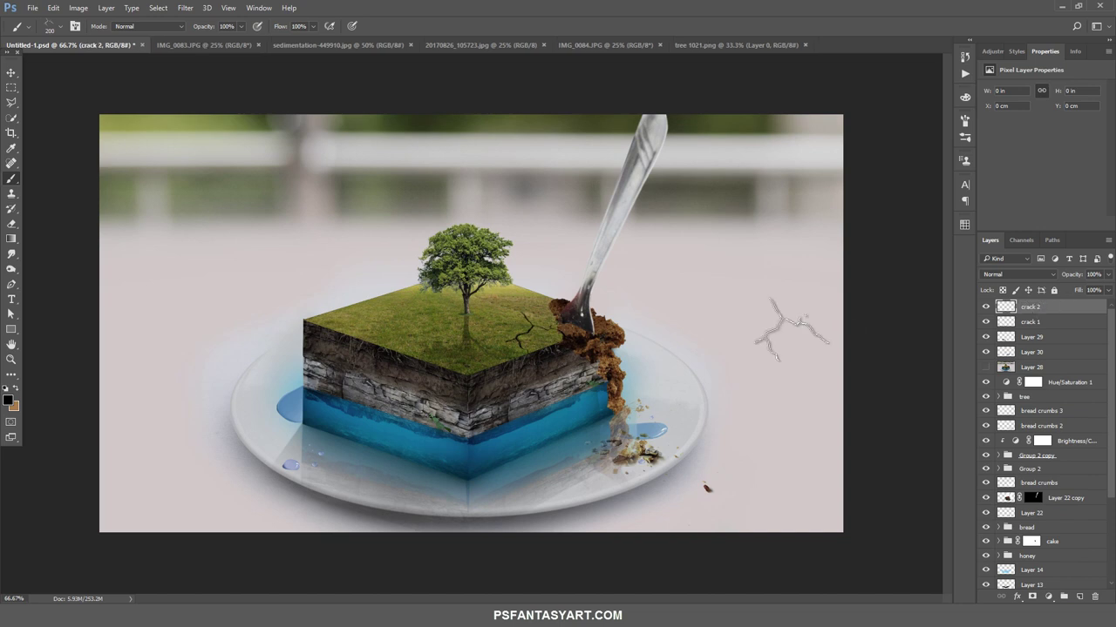
Stamp a smaller white crack on the cake's blue water side with a crack brush
right_click(484, 317)
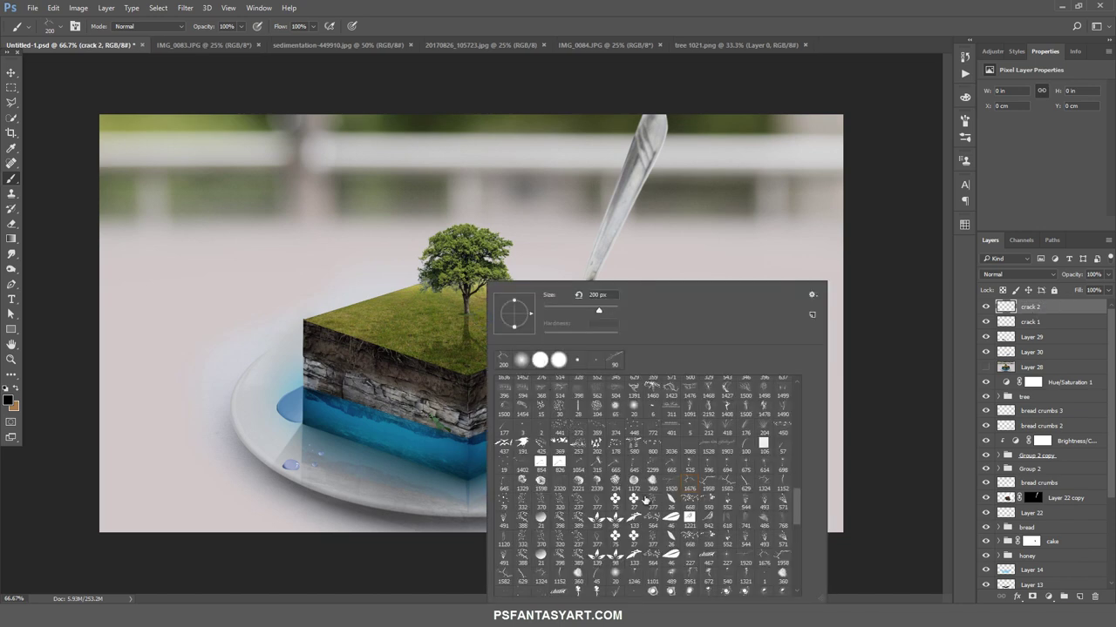
double_click(671, 485)
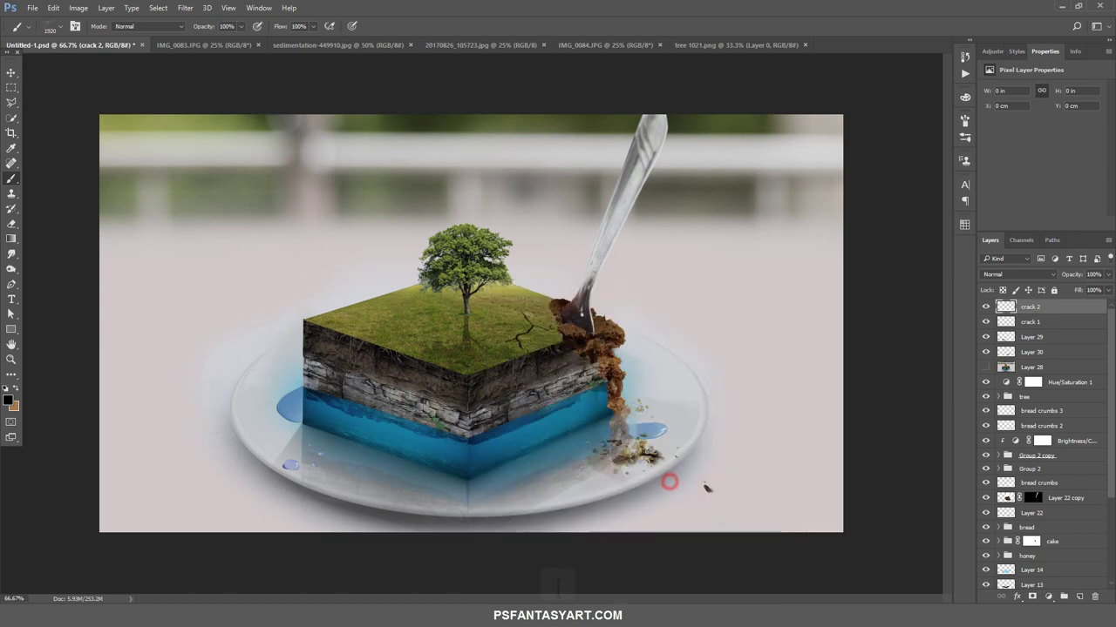
key("[")
key("bracketleft")
key("bracketleft")
key("bracketleft")
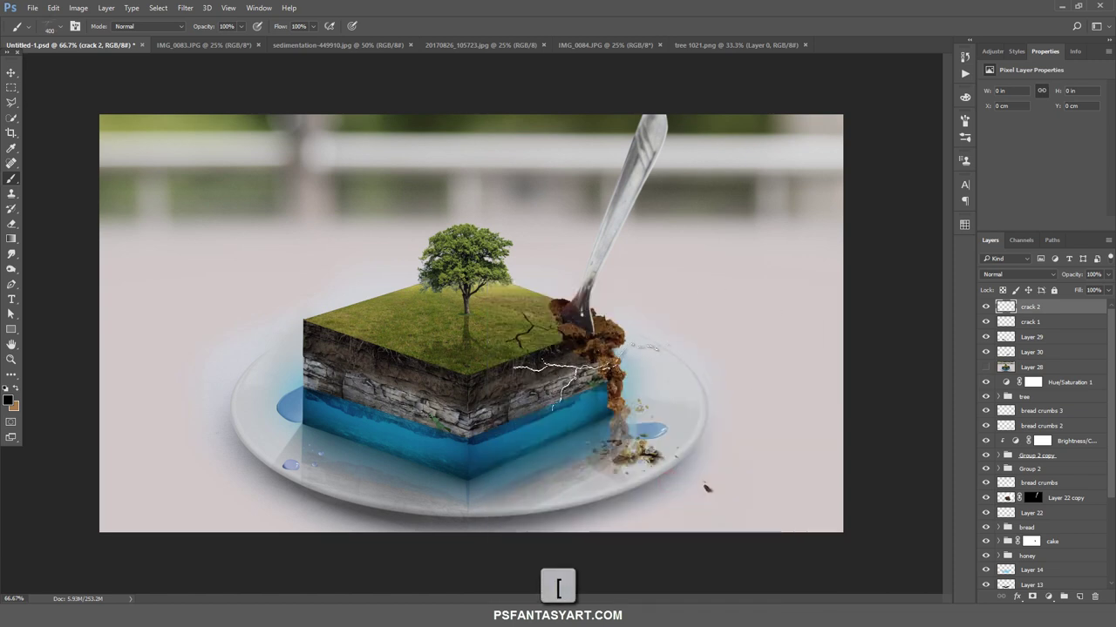
left_click(547, 368)
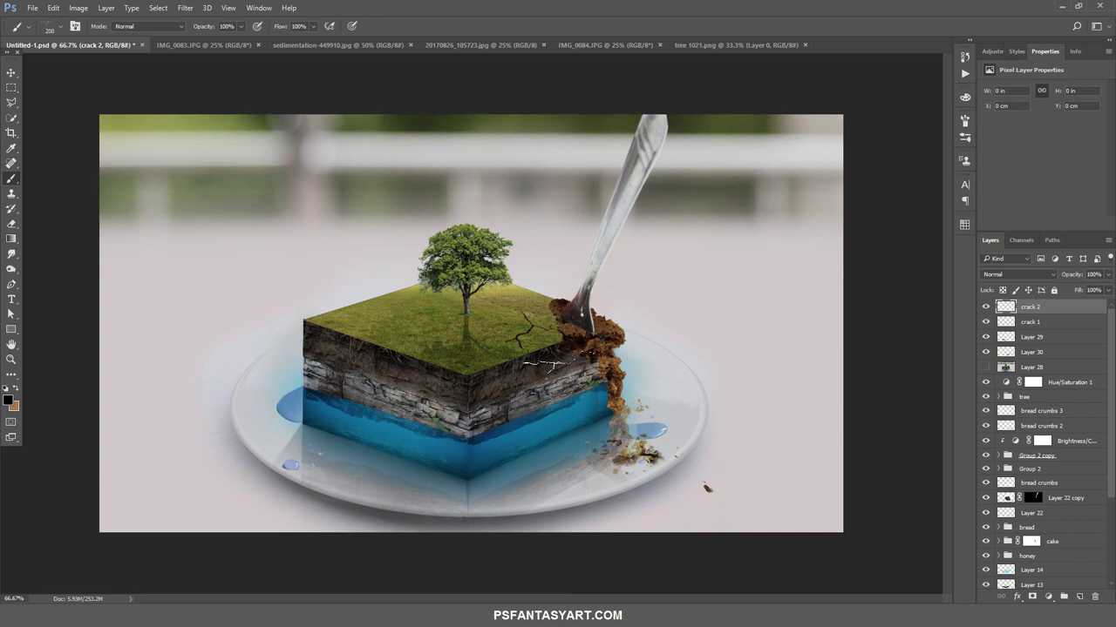
key("bracketleft")
left_click(549, 432)
key("ctrl+z")
key("ctrl+z")
Zoom in on the tree, add a new layer and set the foreground colour to #FF4800
left_click(11, 359)
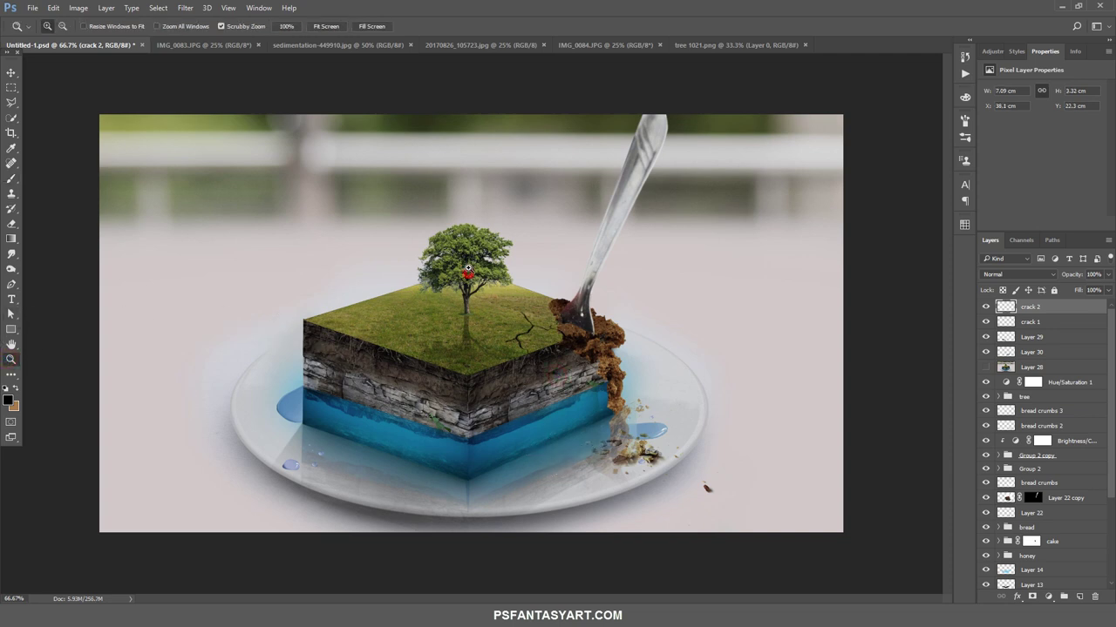
left_click(468, 268)
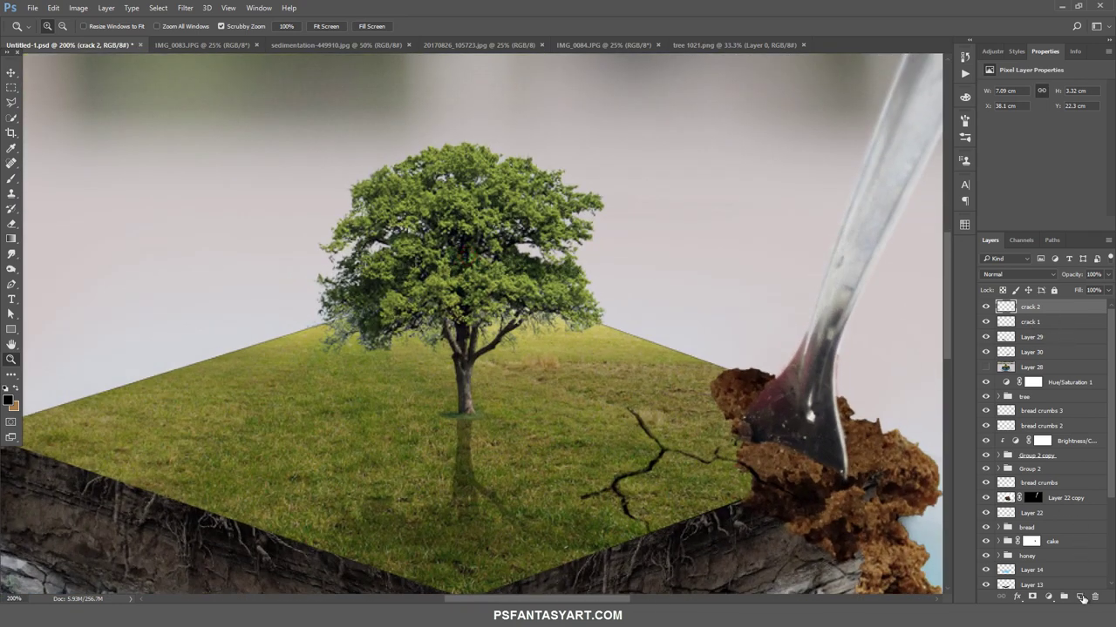
left_click(1077, 596)
key("i")
left_click(7, 400)
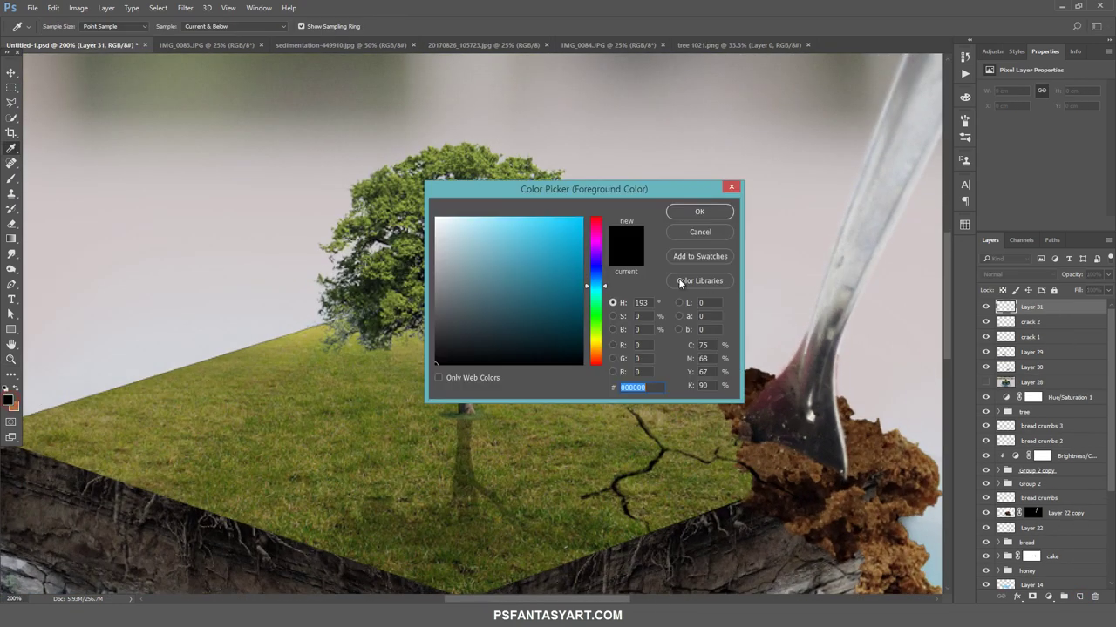
left_click_drag(590, 316, 596, 358)
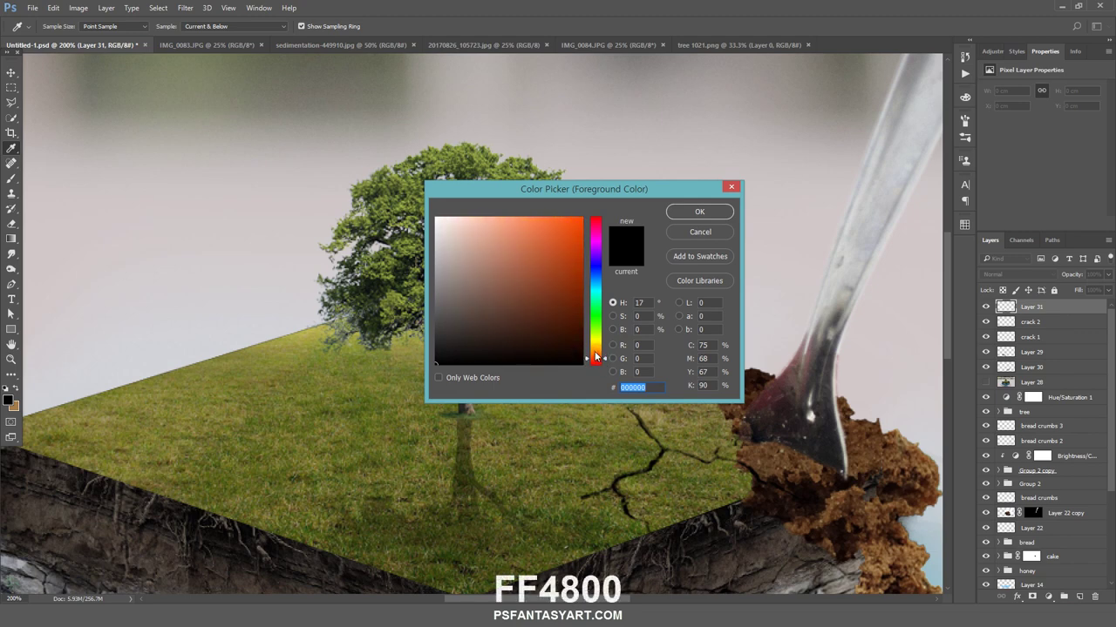
type("ff4800")
left_click(692, 213)
Select a small hard round brush at 100% hardness
key("b")
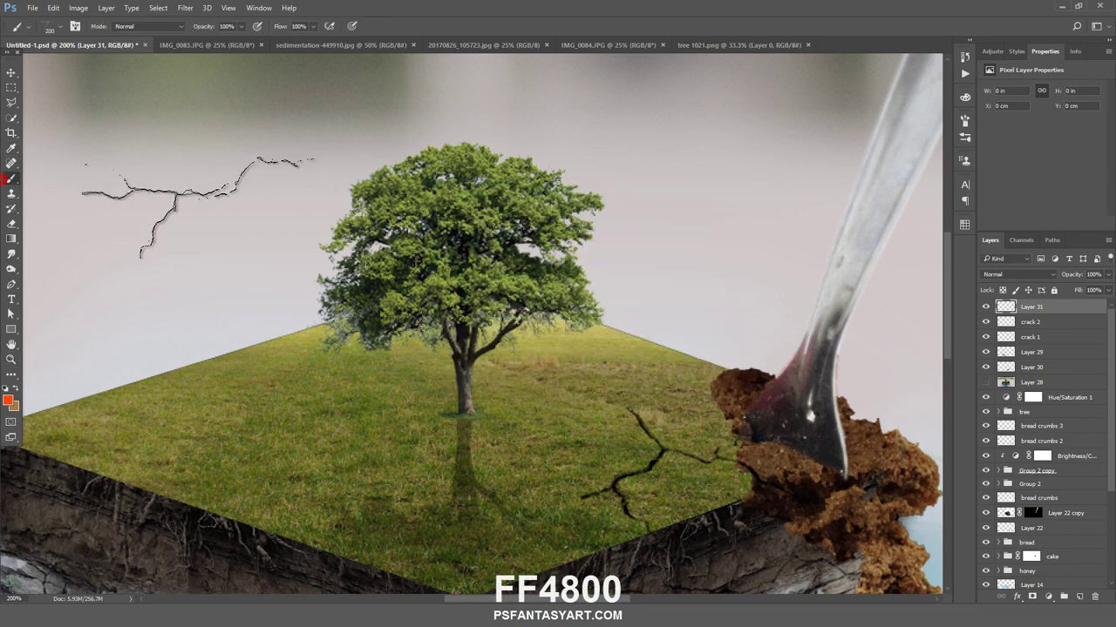
right_click(218, 193)
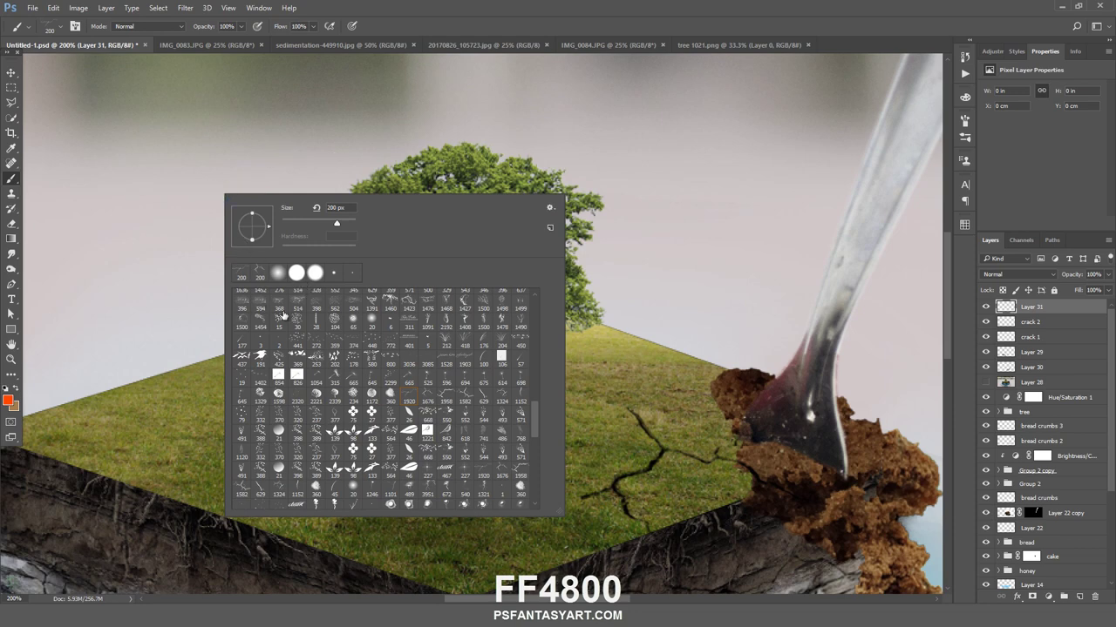
scroll(535, 424, "up", 1)
scroll(535, 424, "up", 15)
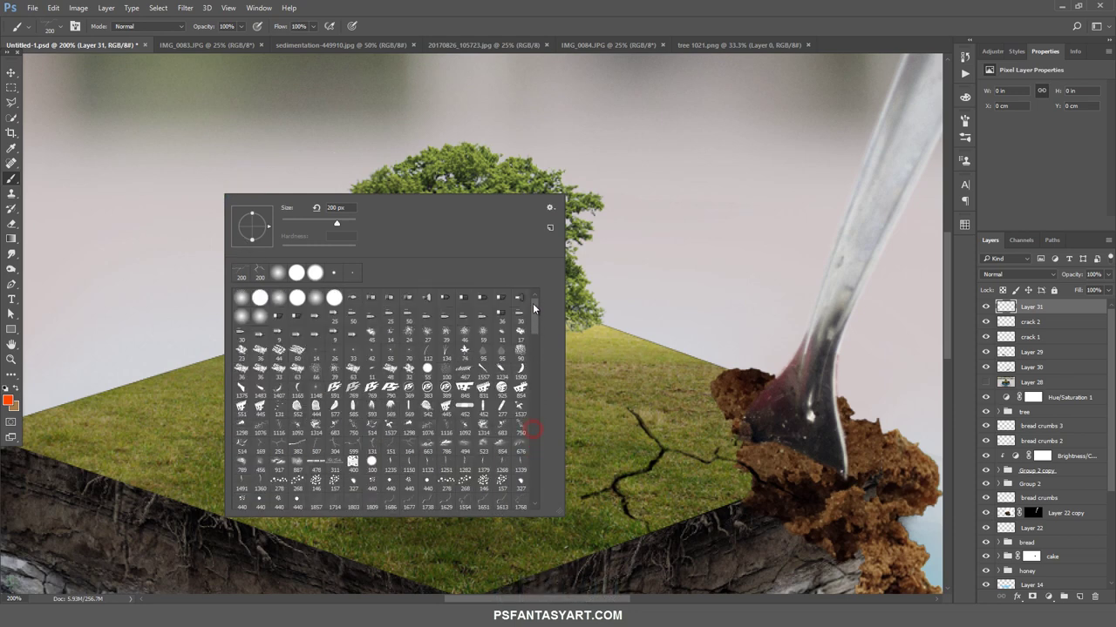
double_click(258, 300)
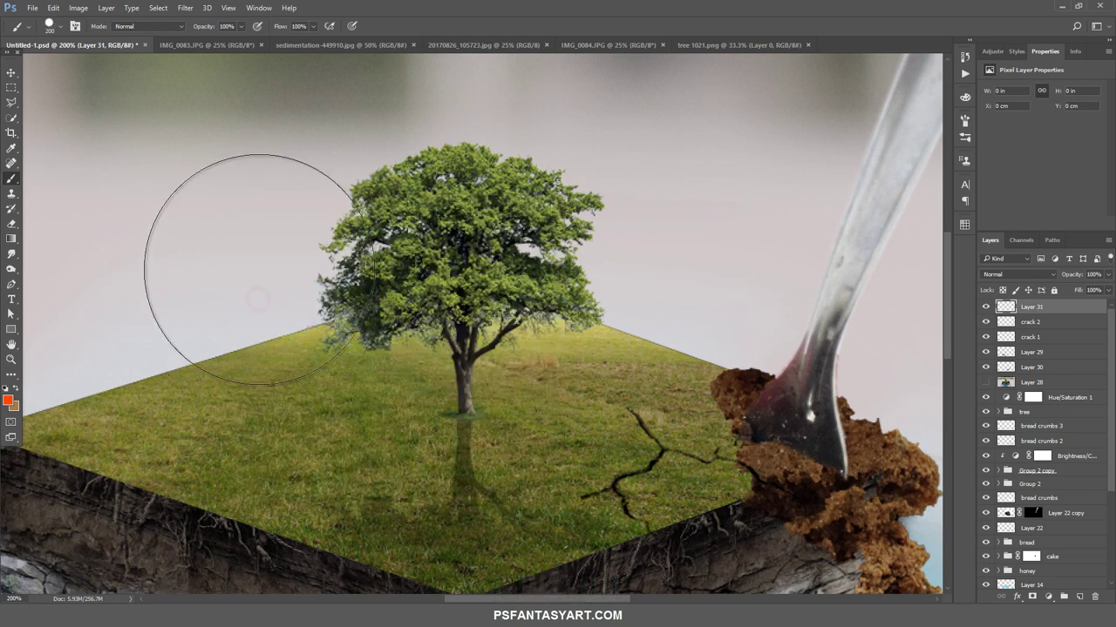
right_click(258, 266)
double_click(380, 372)
key("bracketleft")
key("bracketleft")
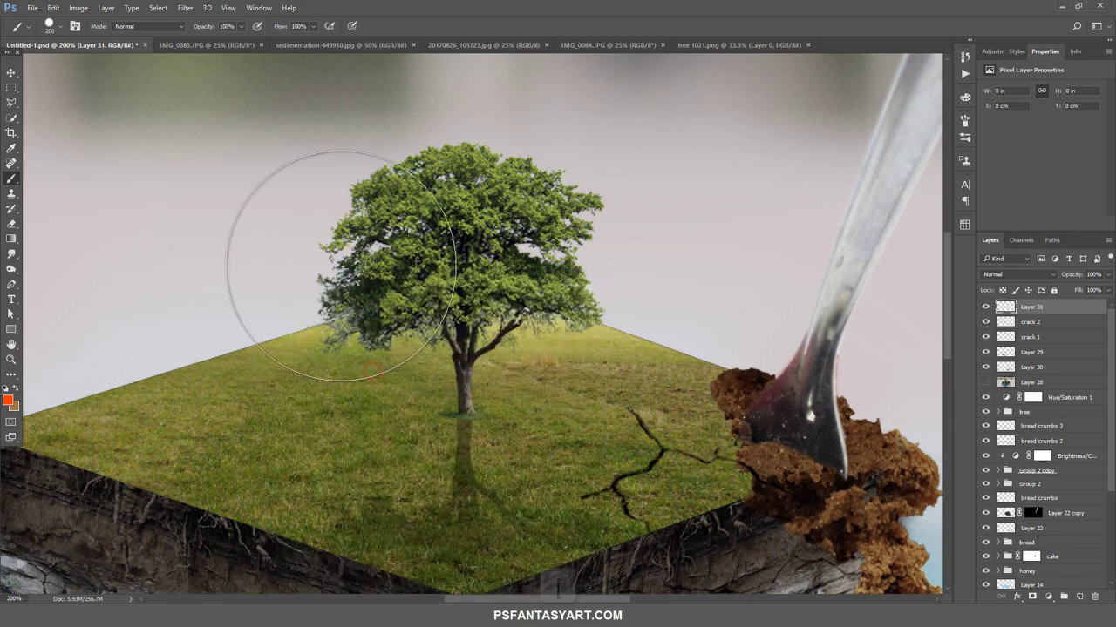
key("bracketleft")
key("bracketleft")
key("bracketleft")
key("bracketleft")
key("bracketleft")
key("bracketleft")
key("bracketleft")
key("bracketleft")
key("bracketleft")
key("bracketleft")
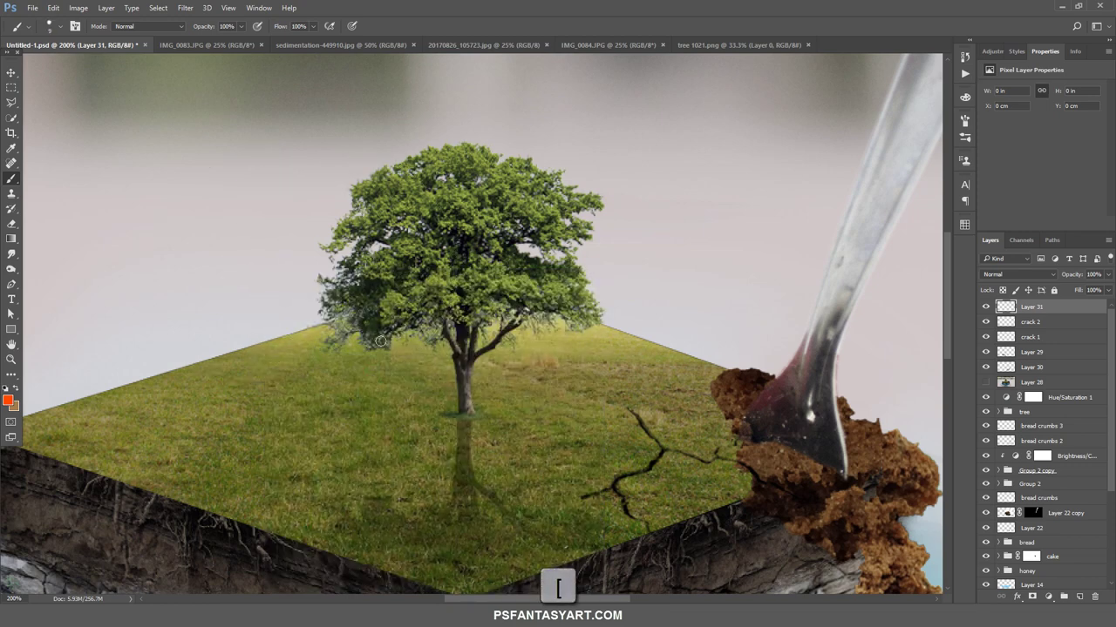
right_click(381, 342)
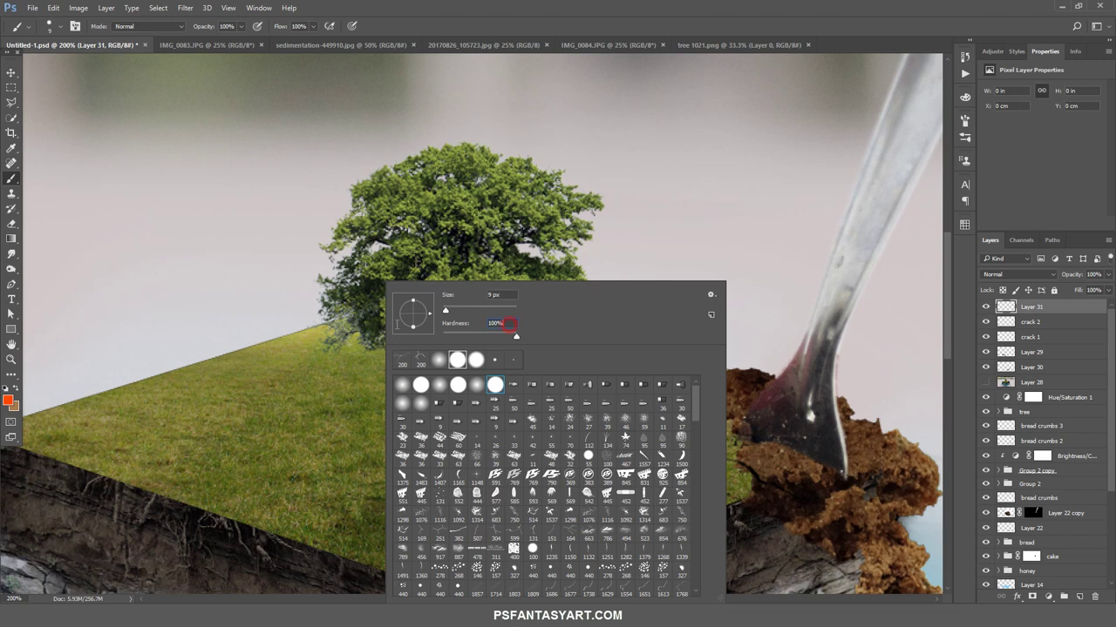
left_click(508, 323)
key("Return")
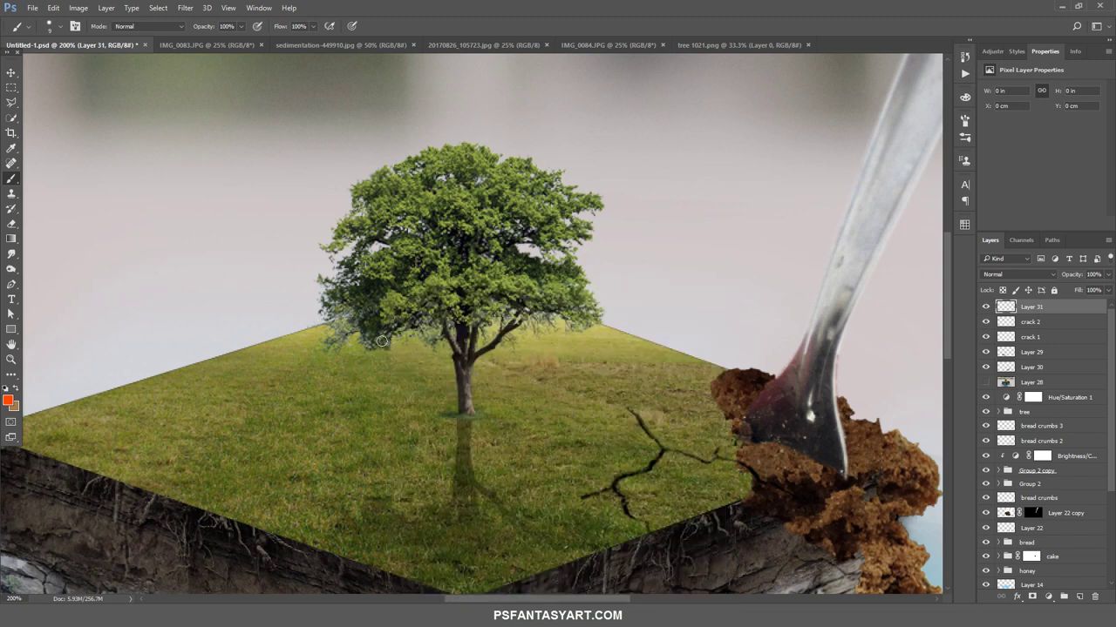
Paint small orange fruit dots across the tree canopy
left_click(384, 340)
left_click(539, 331)
left_click(496, 301)
left_click(445, 235)
left_click(372, 240)
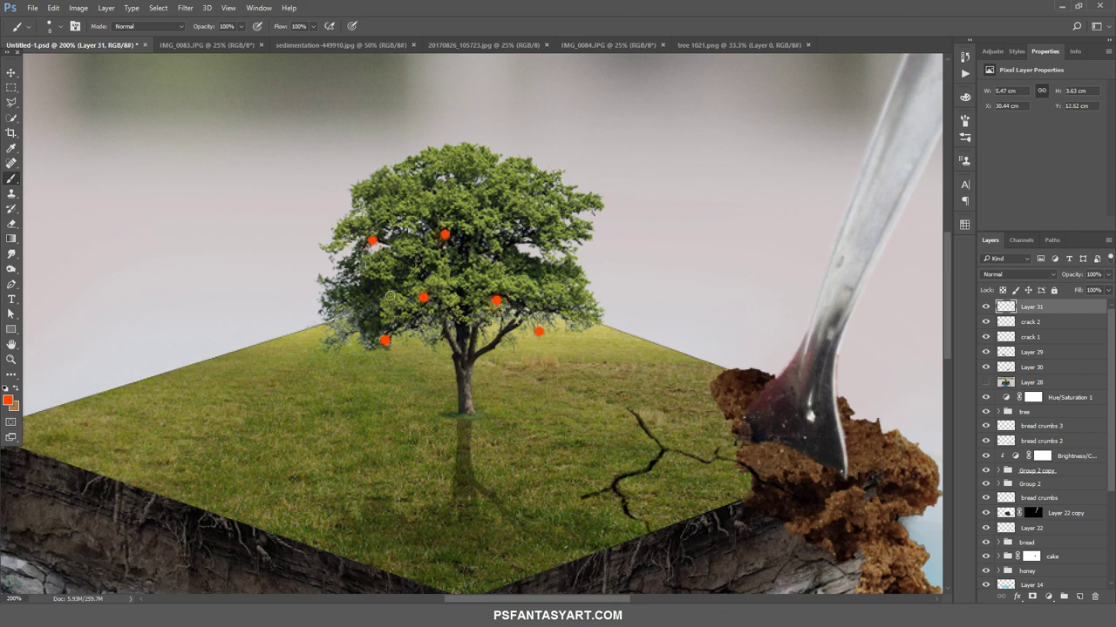
left_click(367, 283)
left_click(546, 260)
Add an Inner Bevel to the fruit layer with depth 125 and size 30
double_click(1005, 306)
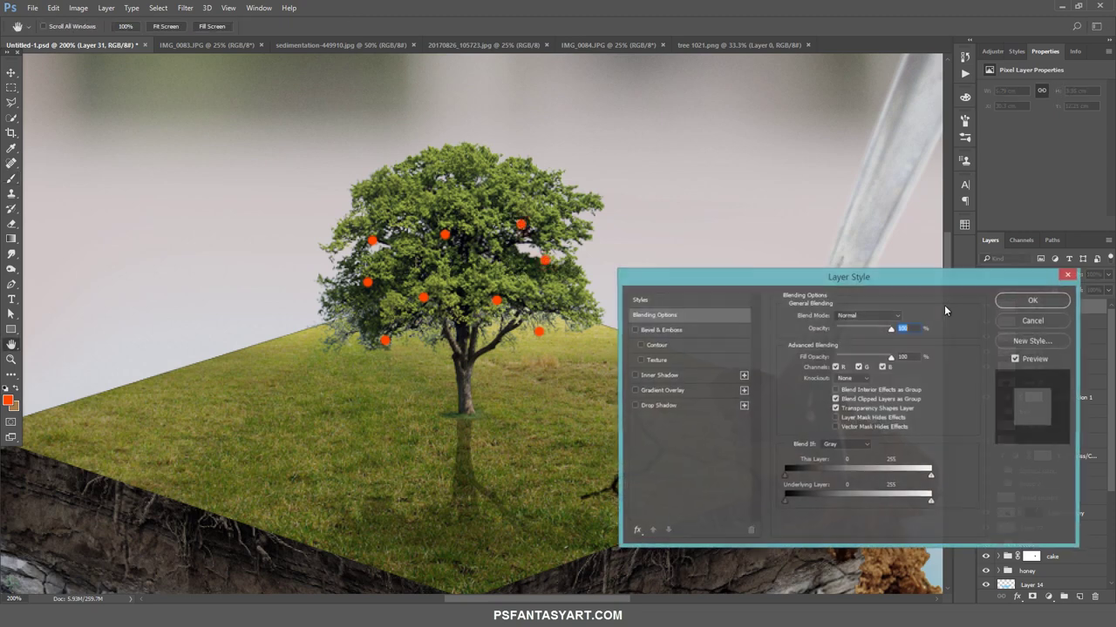
left_click_drag(704, 284, 671, 278)
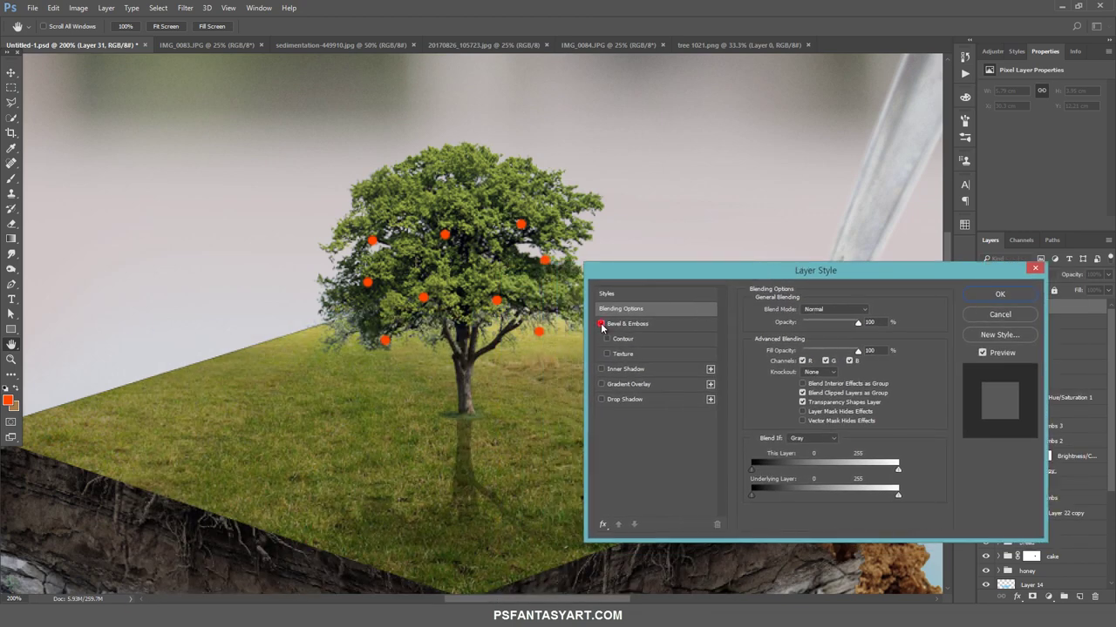
left_click(601, 324)
left_click(634, 323)
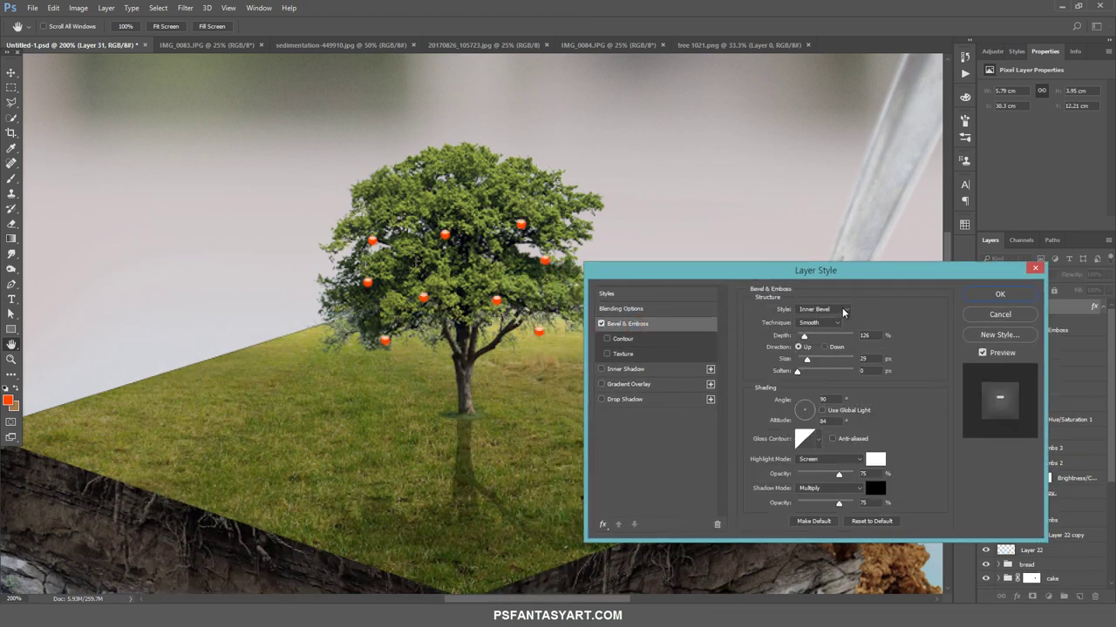
left_click(843, 312)
left_click(863, 335)
key("Down")
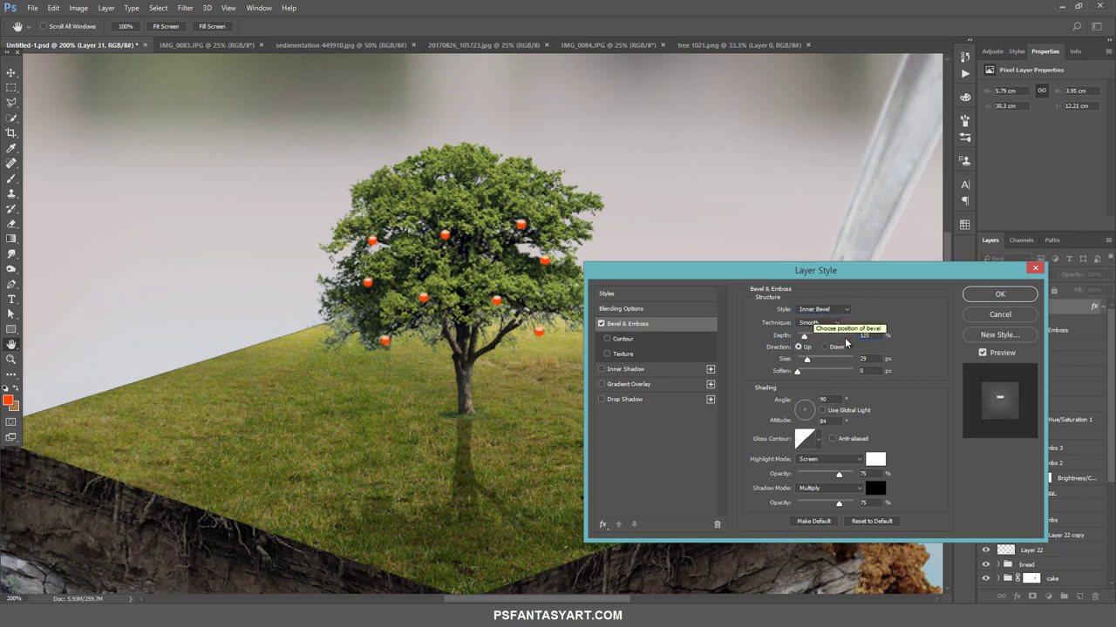
left_click(872, 361)
key("Up")
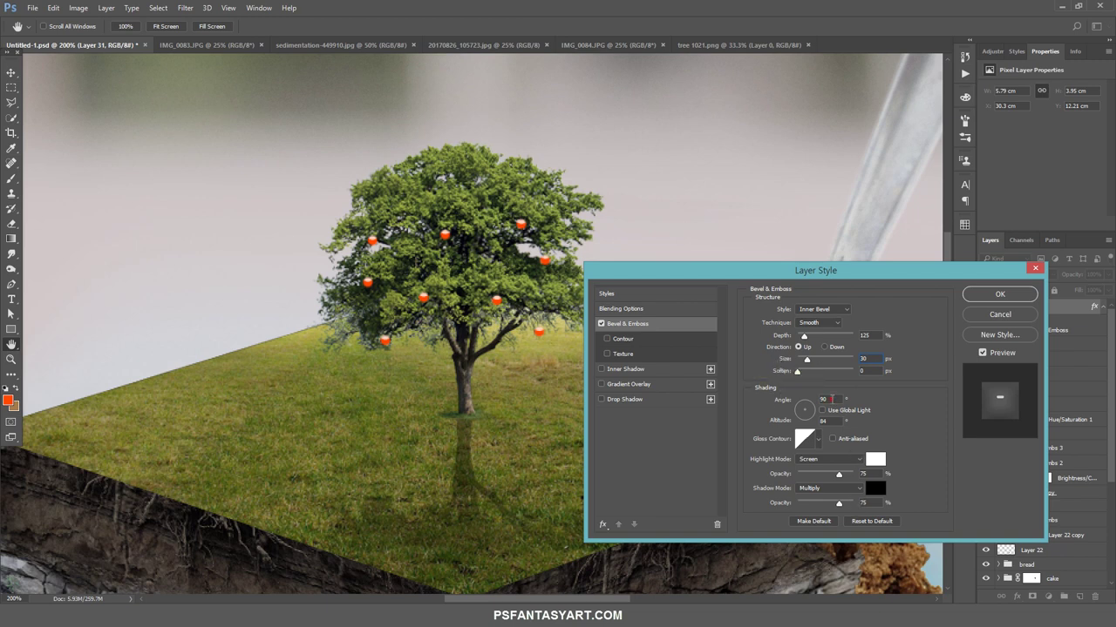
Keep the bevel highlight as white Screen and the shadow as Multiply
left_click(831, 421)
left_click(808, 461)
left_click(819, 305)
left_click(875, 459)
left_click(703, 212)
left_click(823, 489)
left_click(822, 296)
left_click(875, 488)
left_click(678, 214)
left_click(836, 503)
Add a Multiply Inner Shadow in dark red 610D0D with value 30
left_click(602, 370)
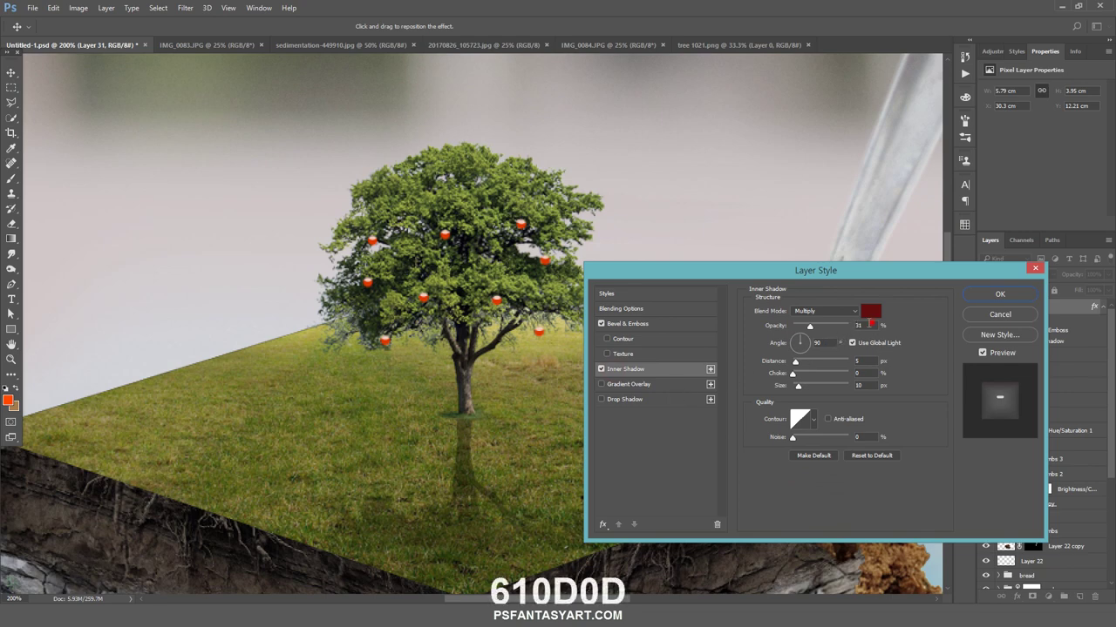
left_click(771, 330)
left_click(870, 311)
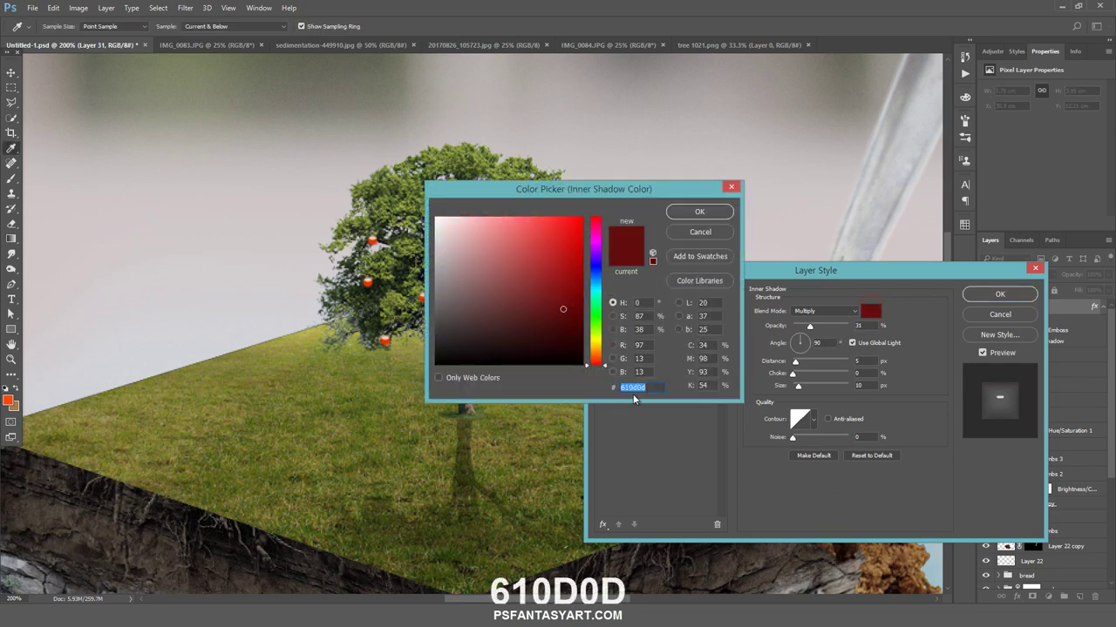
left_click(658, 388)
left_click(708, 212)
left_click(823, 311)
left_click(820, 347)
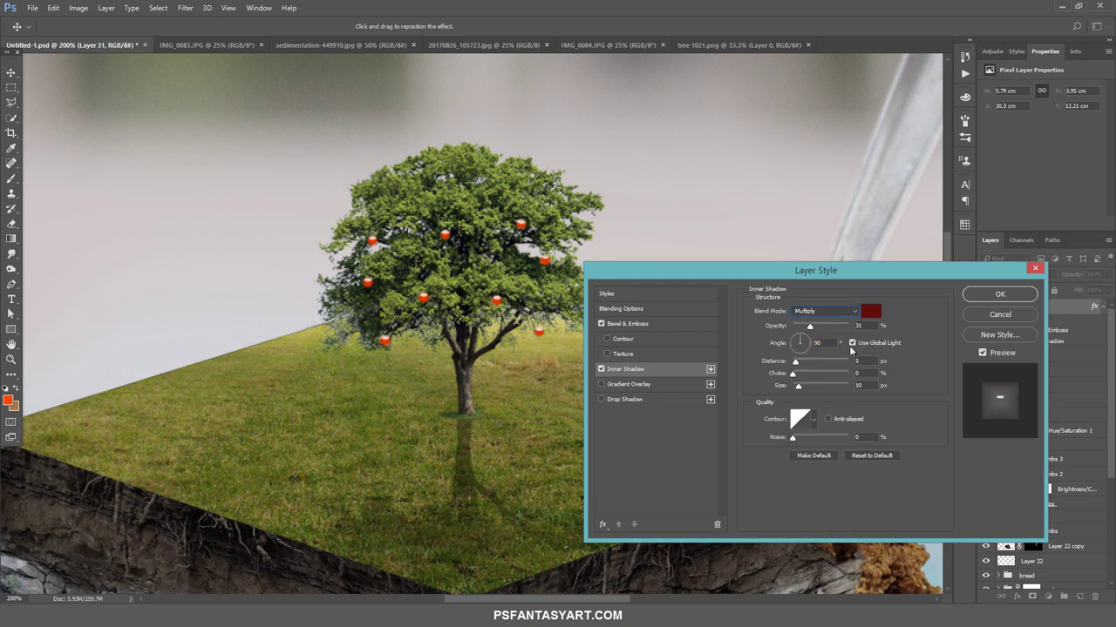
type("30")
left_click(604, 370)
Set the bevel's highlight opacity to 70% and apply the layer style
left_click(624, 324)
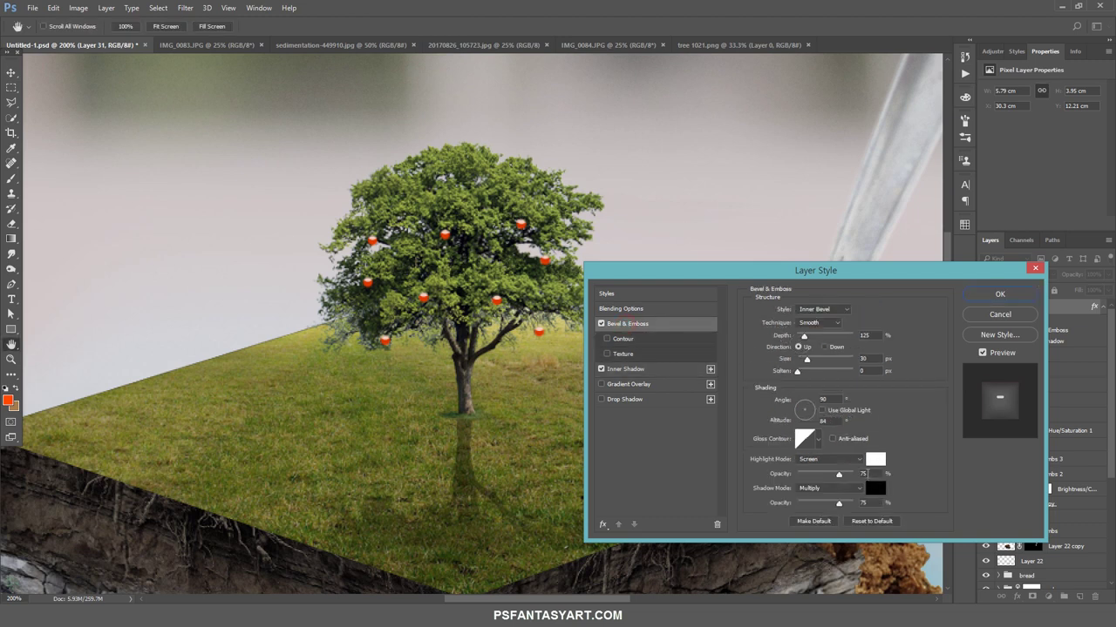
left_click_drag(839, 474, 827, 475)
type("70")
left_click(983, 297)
Zoom out to the whole cake, expand the cake group and select the cube layer
left_click(11, 359)
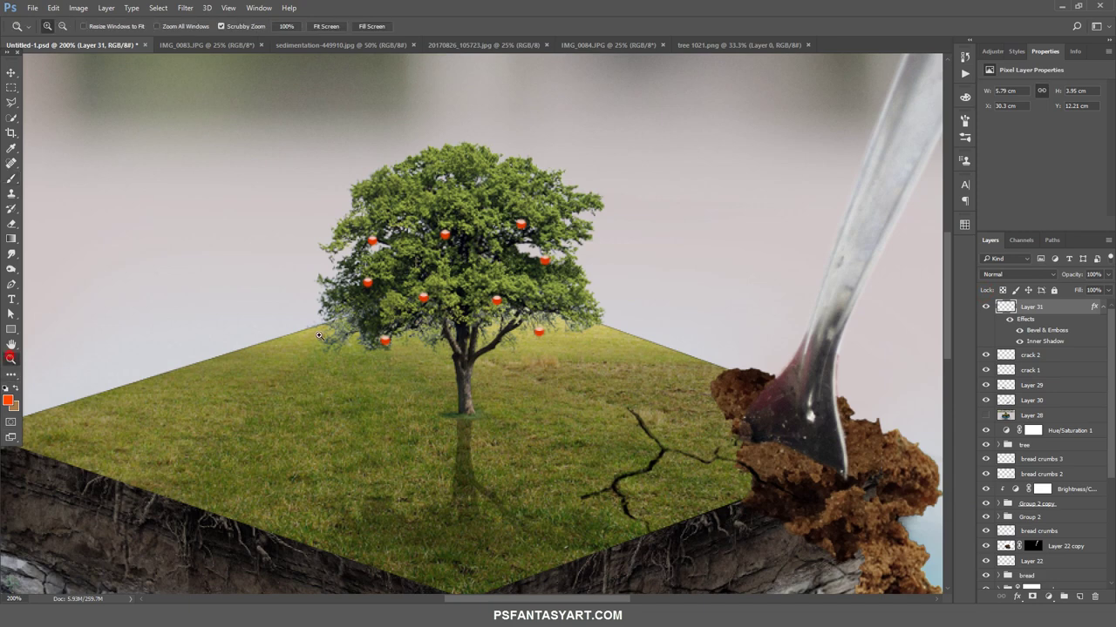
left_click_drag(467, 288, 409, 290)
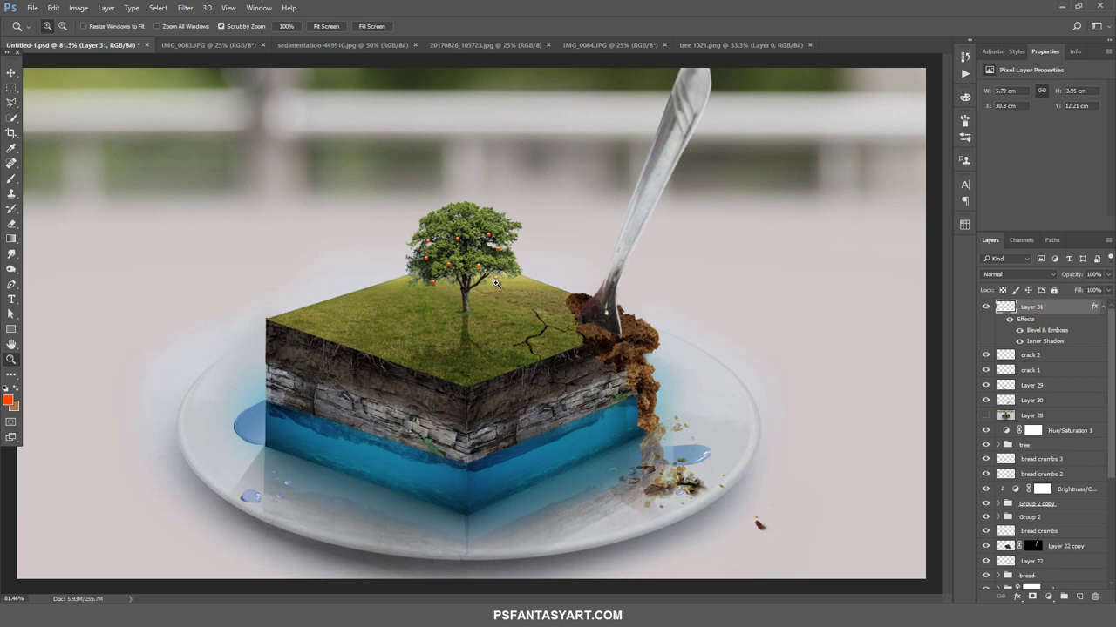
left_click(1007, 307)
scroll(1039, 404, "down", 6)
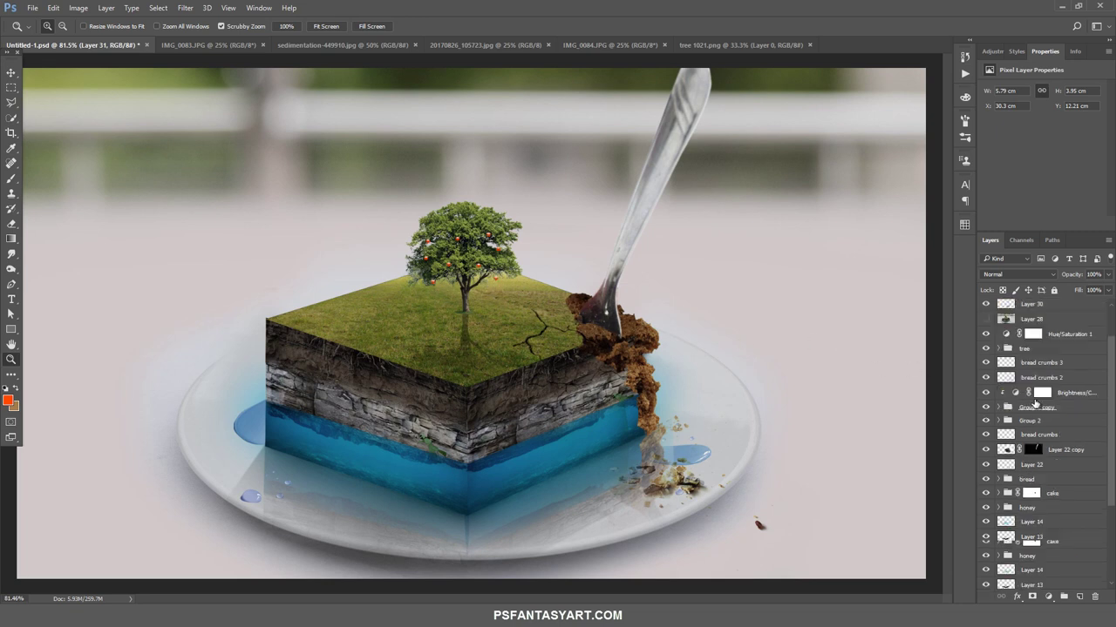
scroll(1032, 406, "down", 4)
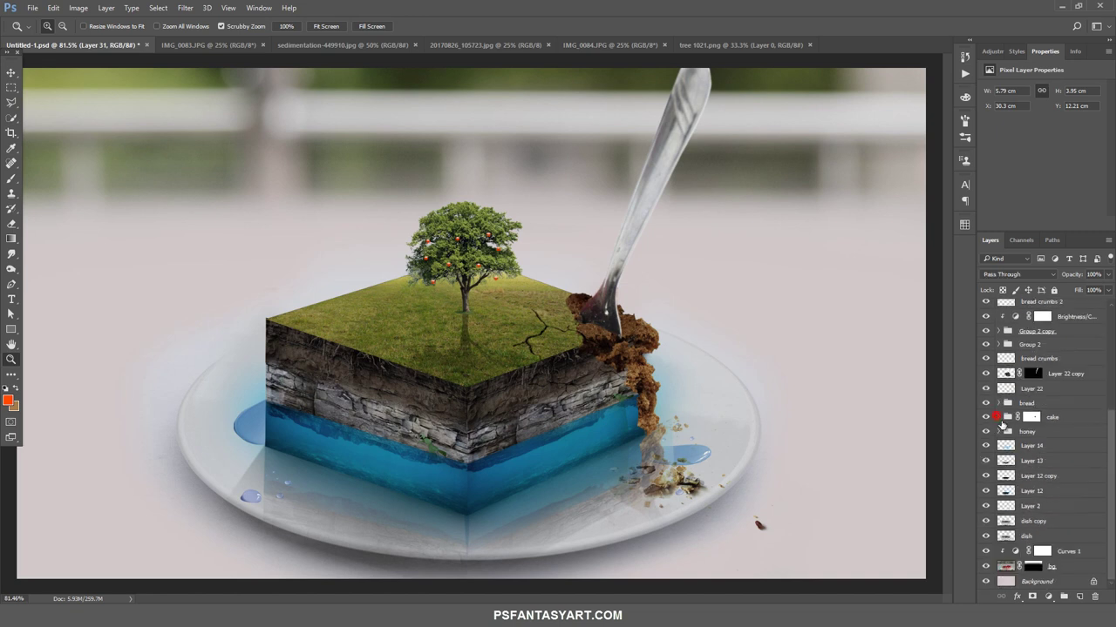
left_click(1004, 417)
left_click(998, 418)
scroll(1003, 418, "down", 3)
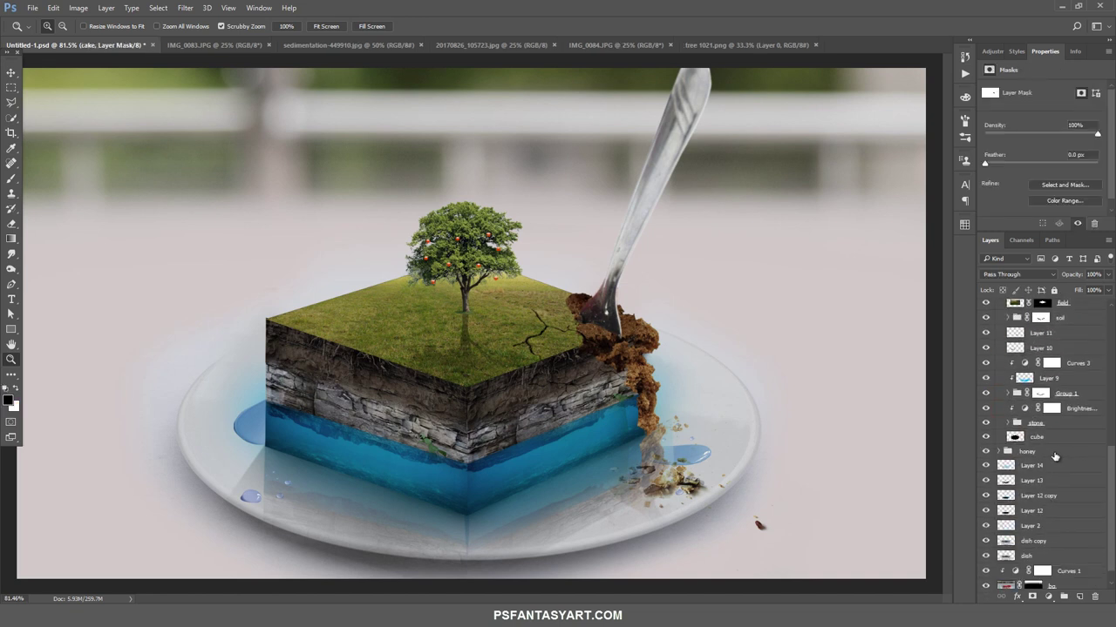
left_click(1015, 438)
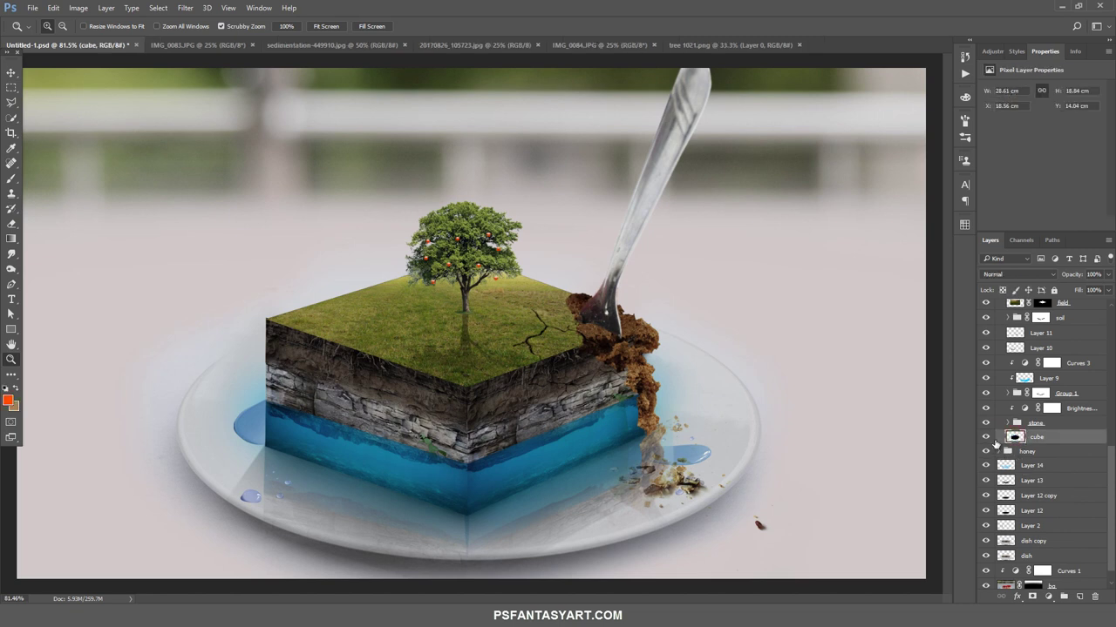
Erase part of the cube layer near the fork with a size-90 eraser
left_click(11, 225)
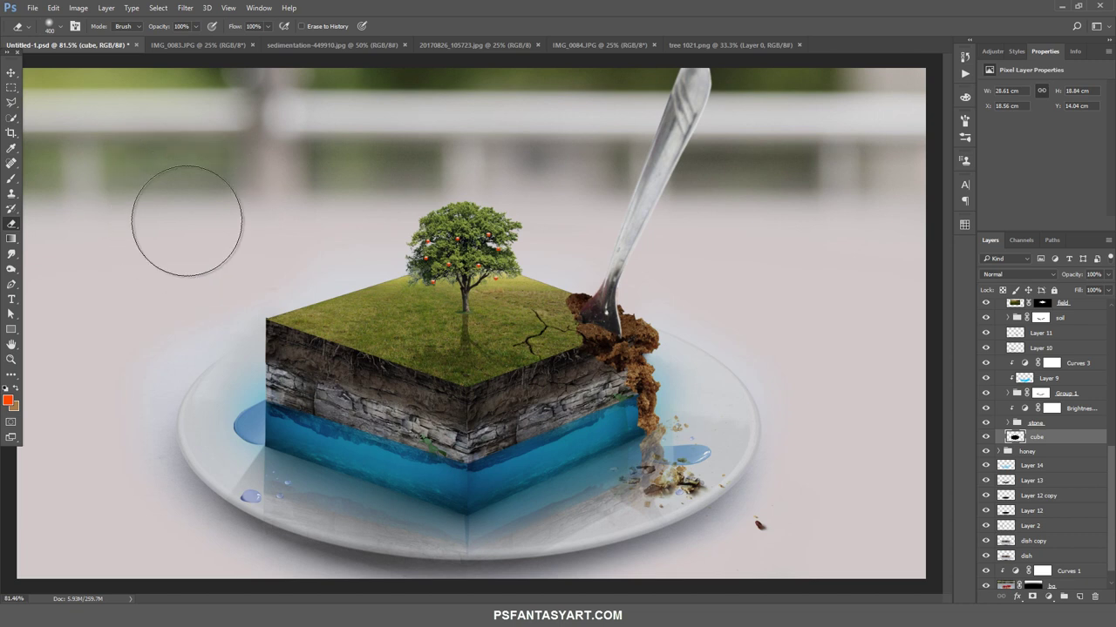
key("bracketleft")
key("bracketleft")
key("bracketleft")
key("bracketleft")
key("bracketleft")
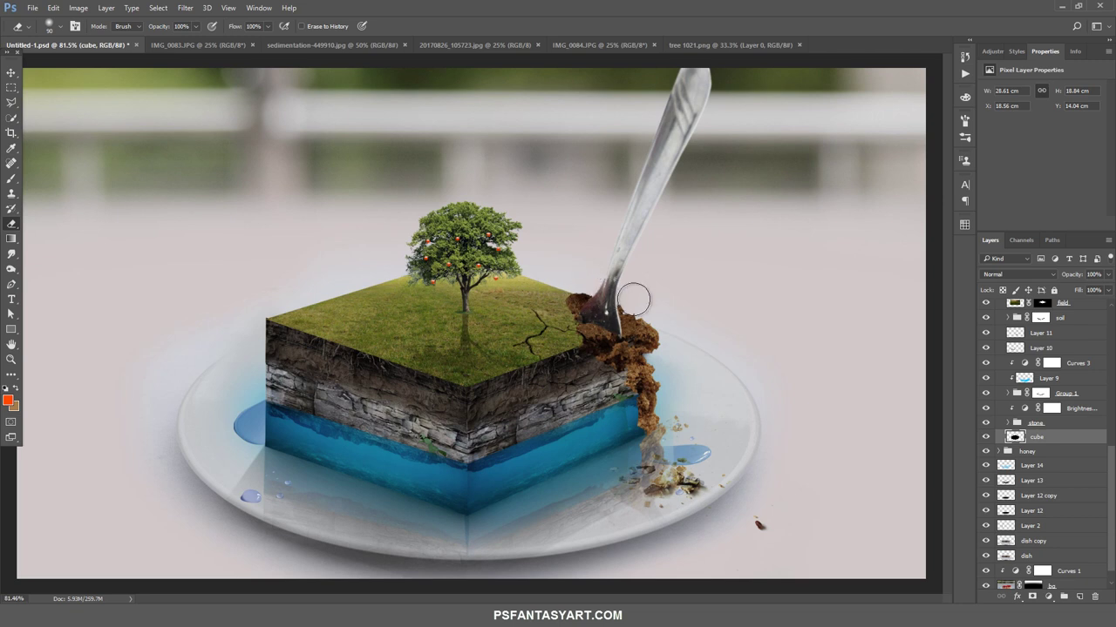
left_click_drag(282, 249, 292, 273)
scroll(1029, 392, "up", 10)
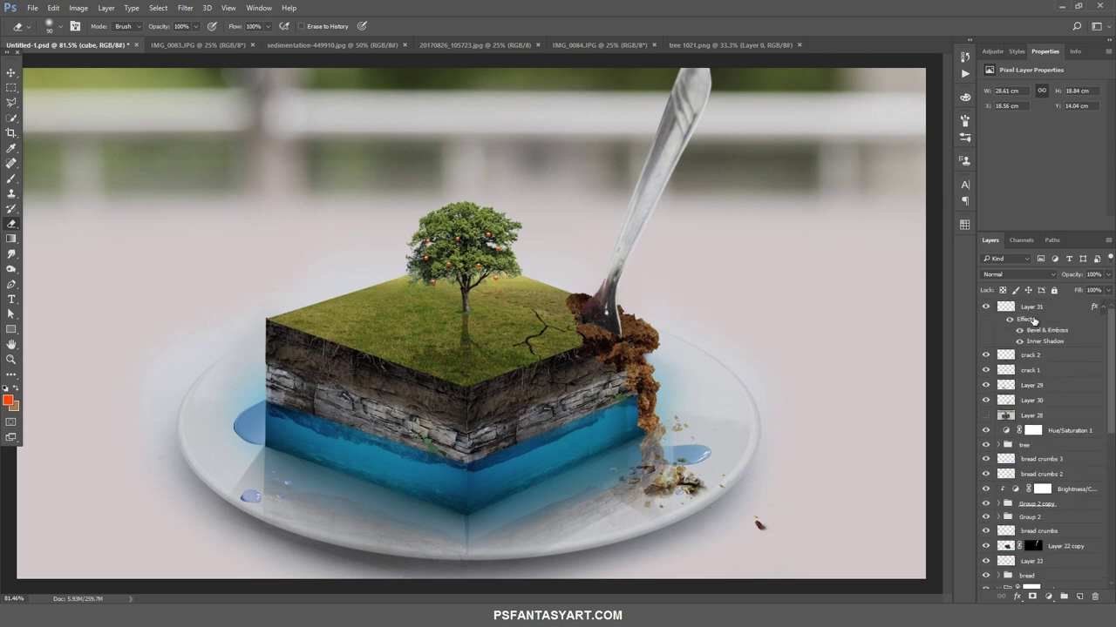
left_click(1037, 309)
Merge all visible layers into a new layer and convert it to a smart object
key("ctrl+shift+alt+e")
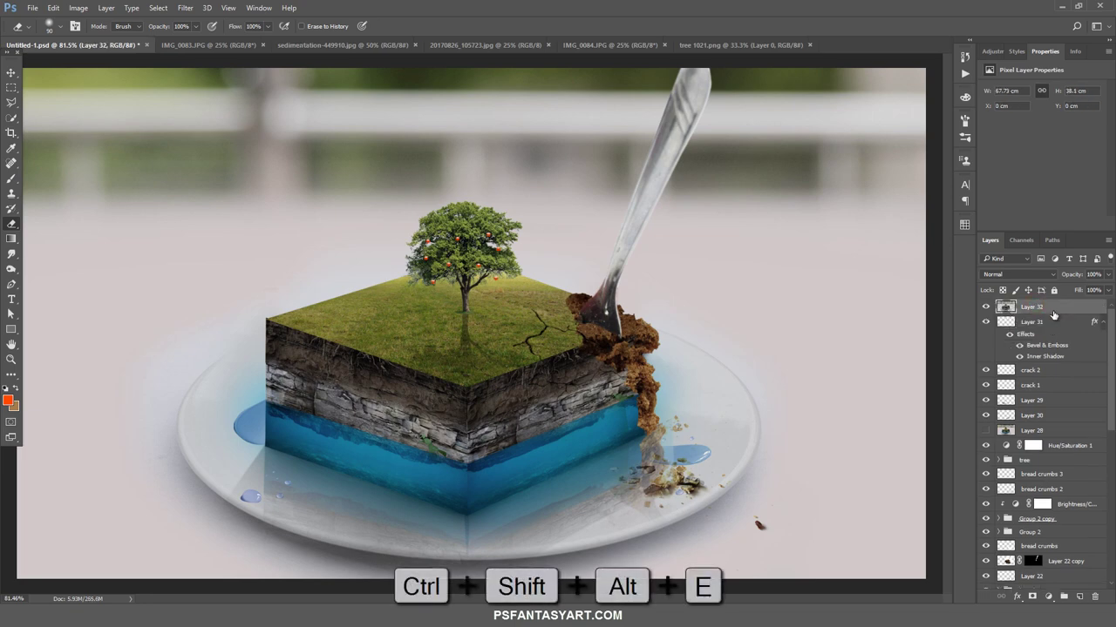
right_click(1052, 311)
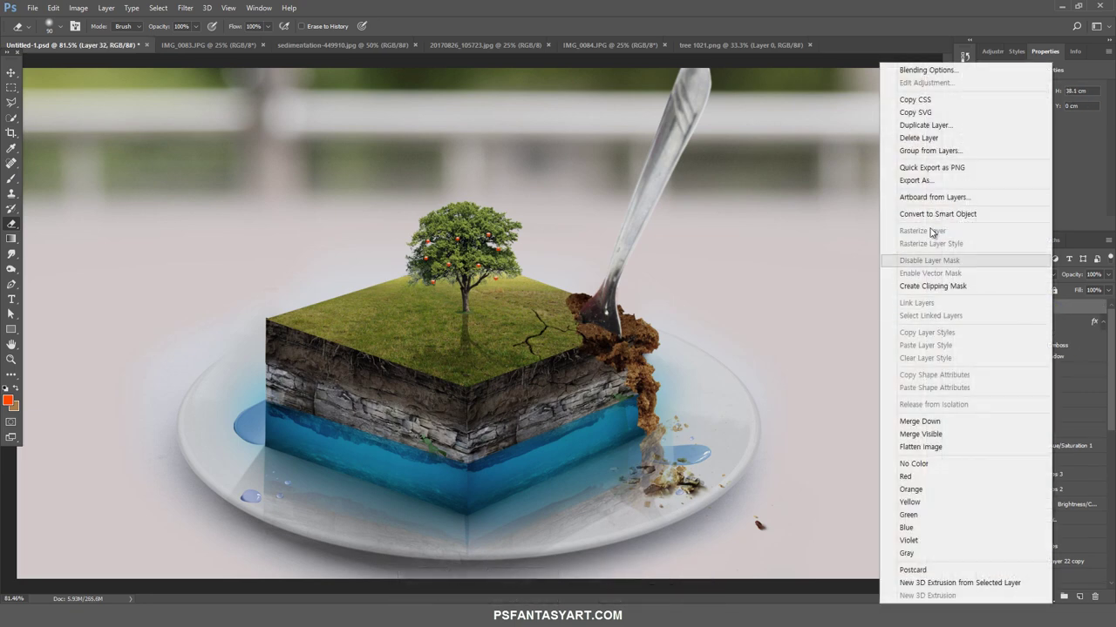
left_click(922, 214)
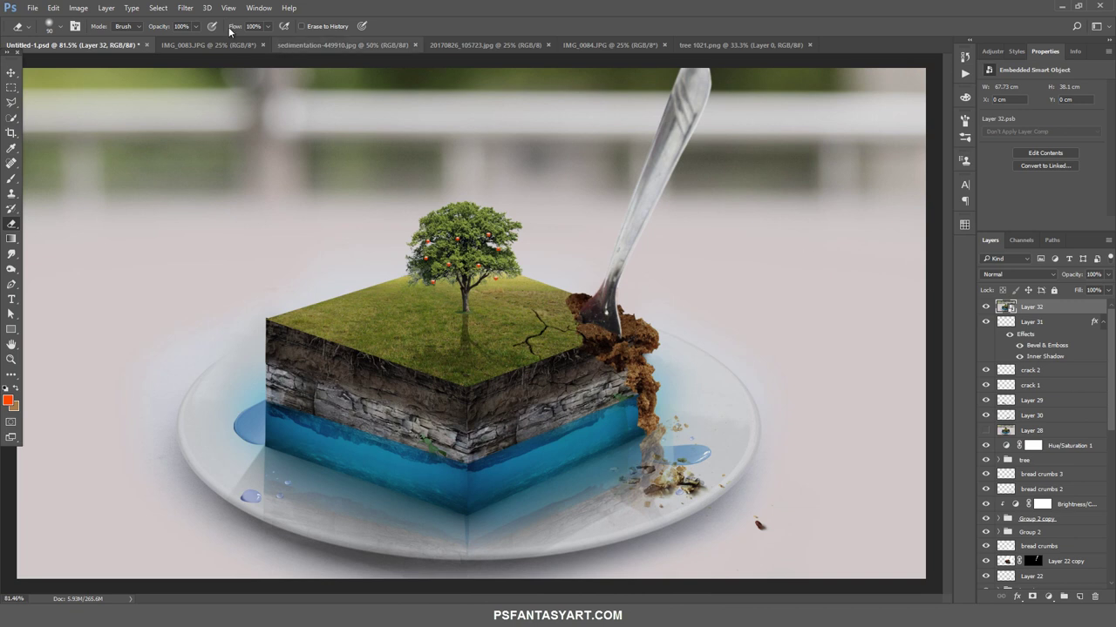
Grade the layer in Camera Raw: Temperature +13, Tint -33, slight Clarity, Blues hue +32
left_click(185, 7)
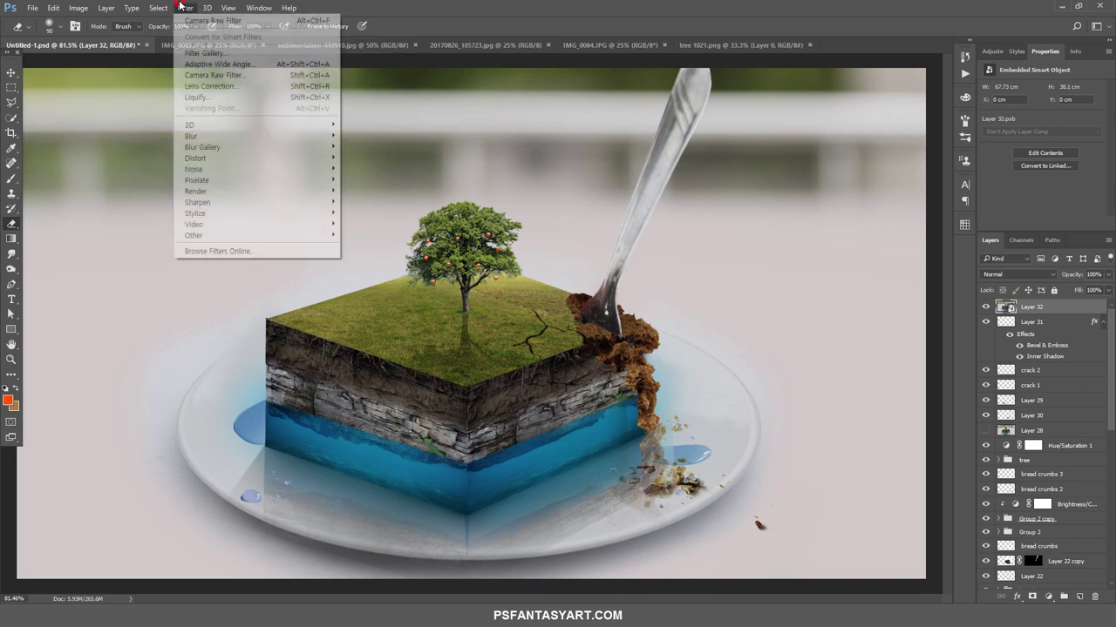
left_click(230, 75)
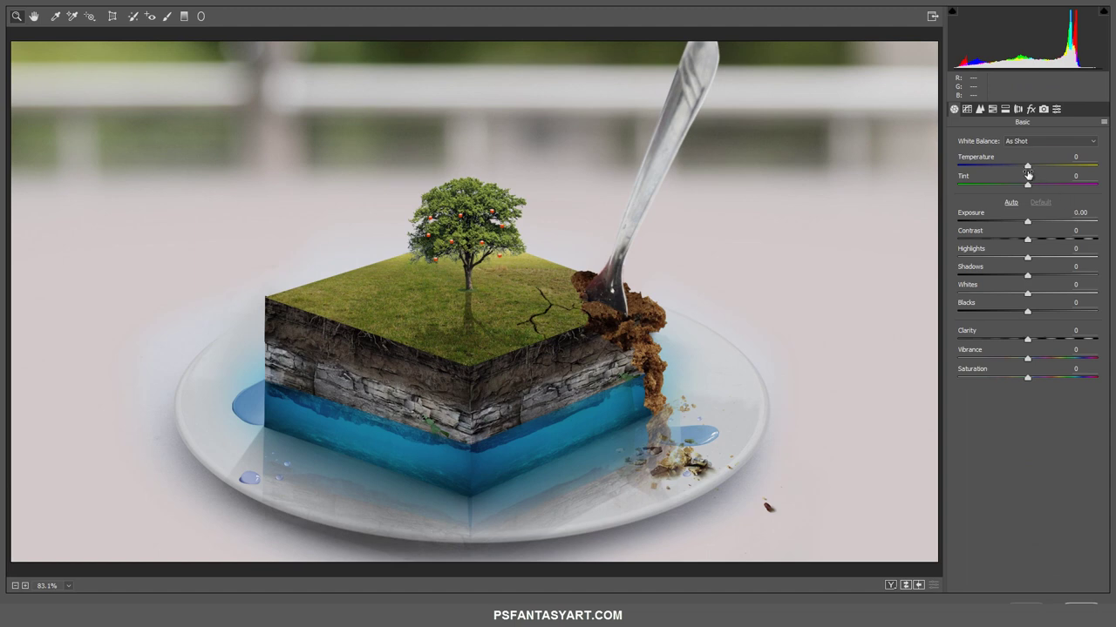
left_click_drag(1026, 167, 1035, 167)
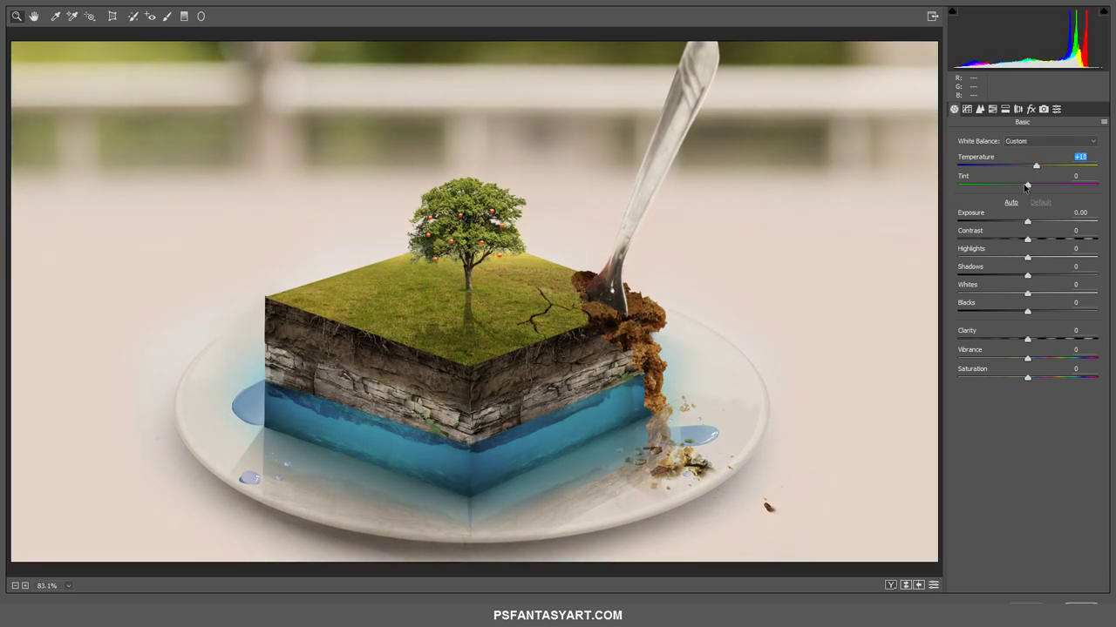
left_click_drag(1025, 186, 1002, 185)
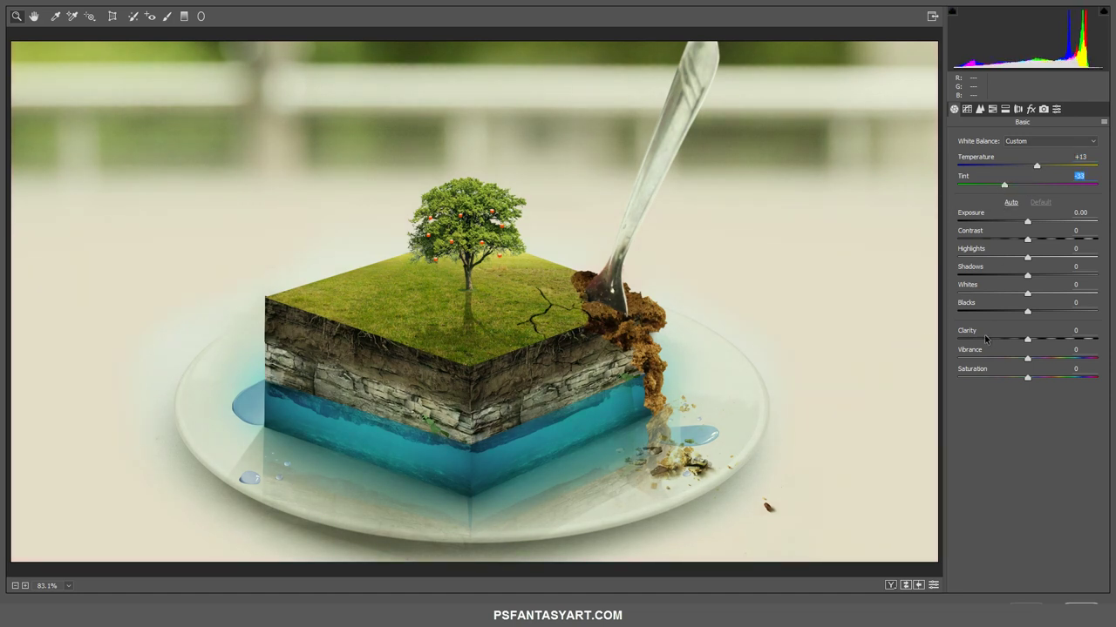
left_click_drag(1028, 339, 1029, 341)
left_click(966, 109)
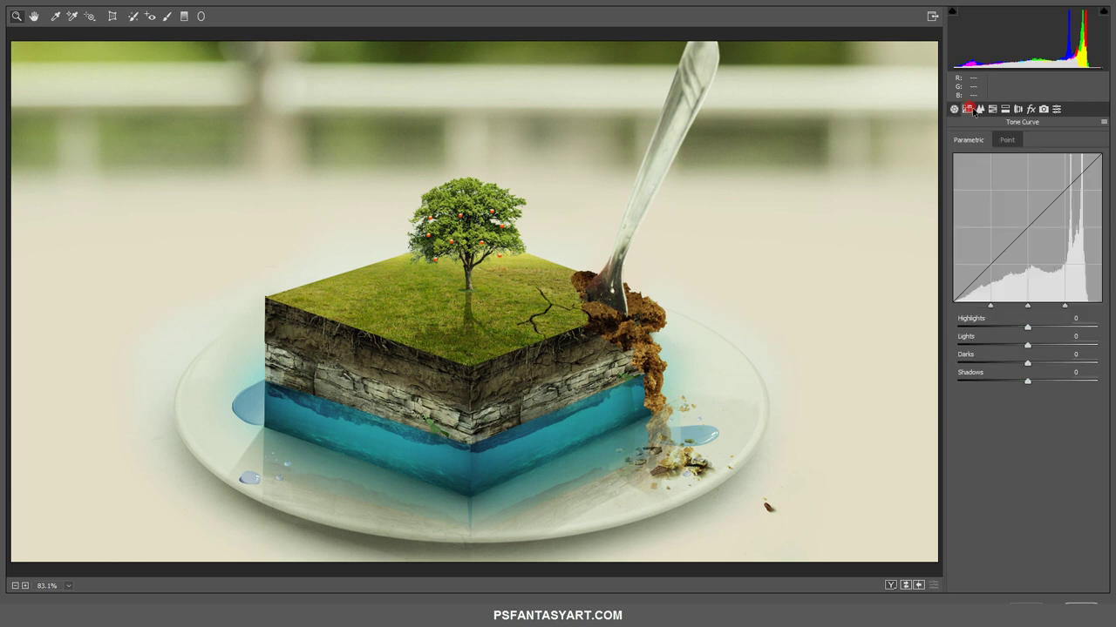
left_click(992, 109)
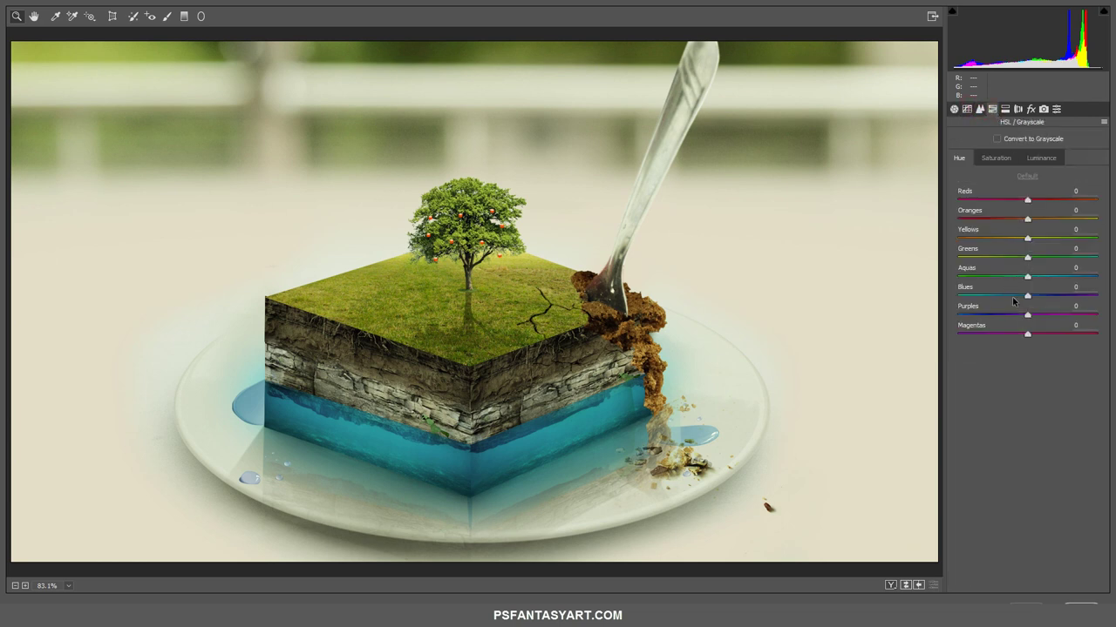
mouse_move(1031, 297)
left_mouse_down()
mouse_move(1068, 297)
mouse_move(1054, 297)
left_mouse_up()
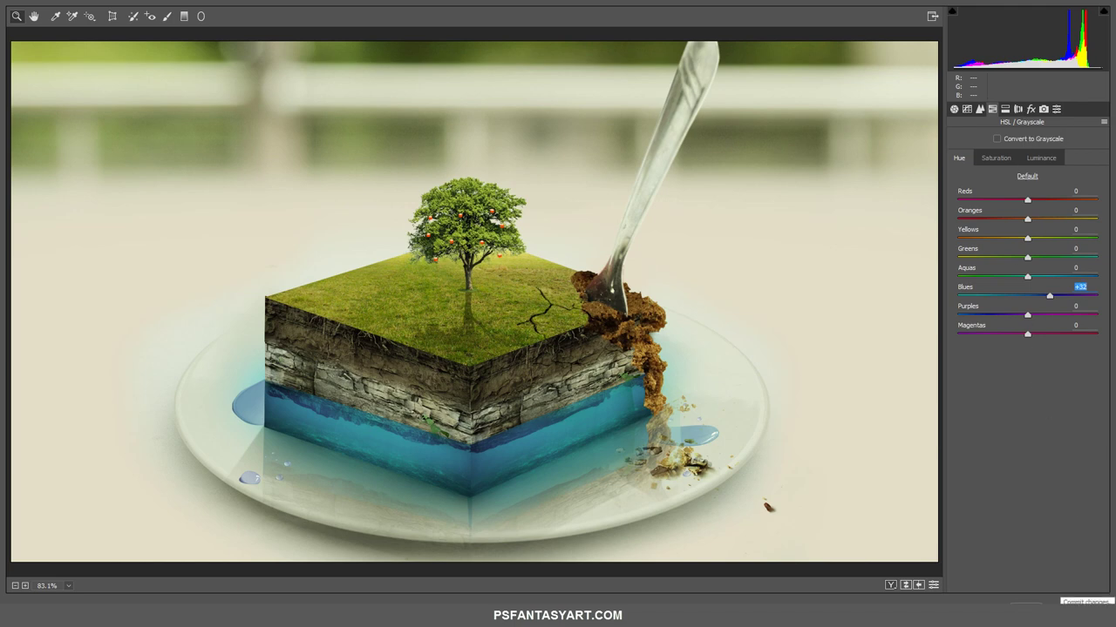
left_click(1029, 602)
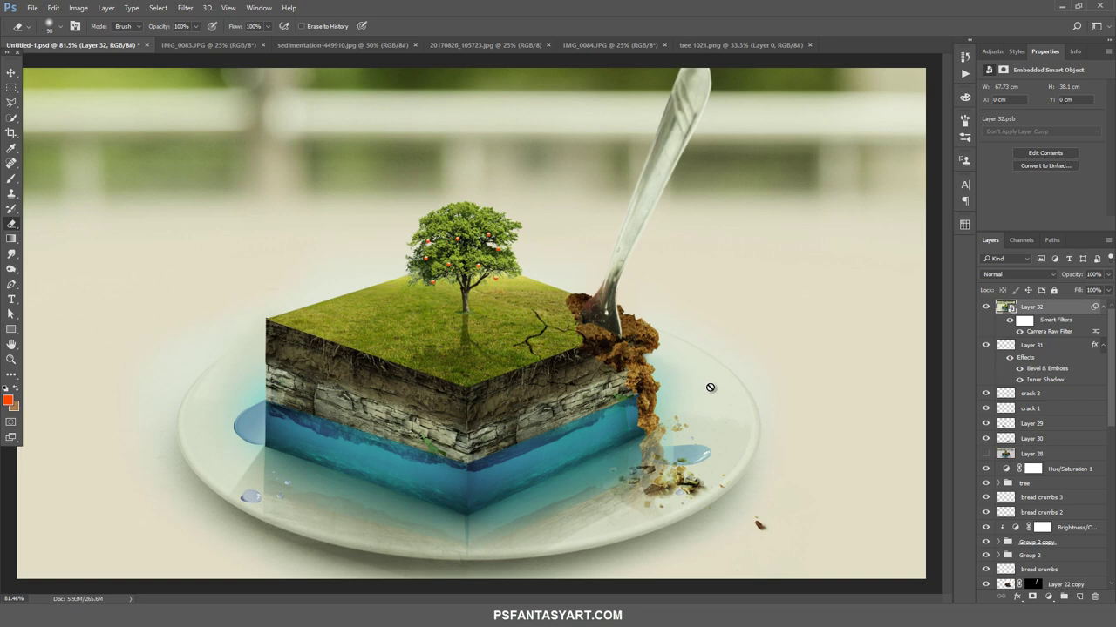
Sharpen the merged layer with Unsharp Mask at 100%, 1.0 px radius, threshold 1
left_click(985, 307)
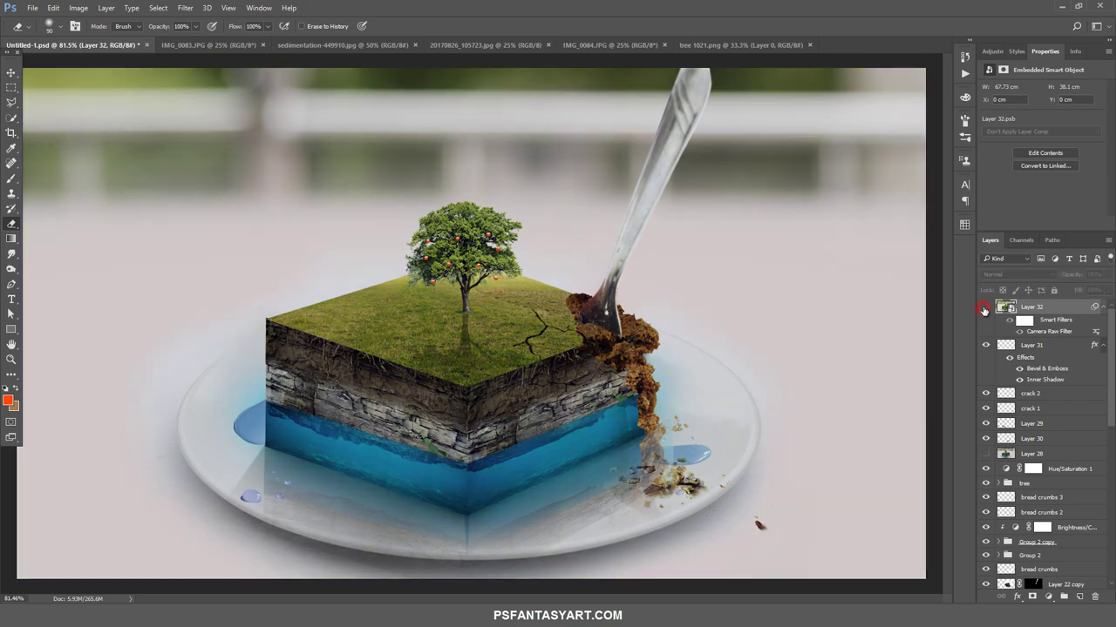
left_click(185, 8)
mouse_move(197, 202)
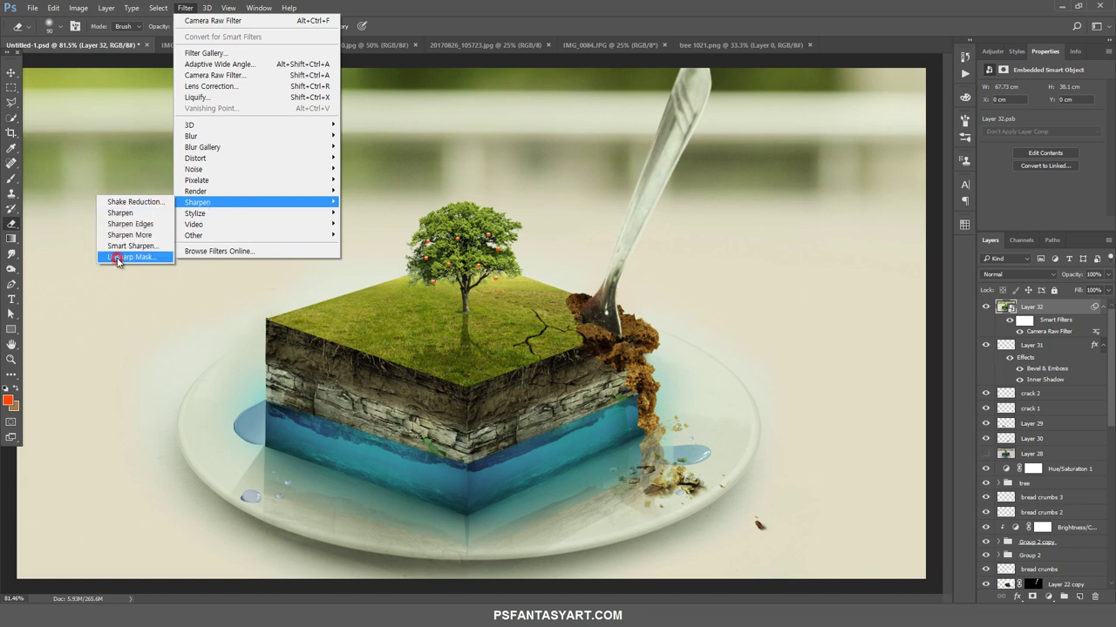
left_click(122, 256)
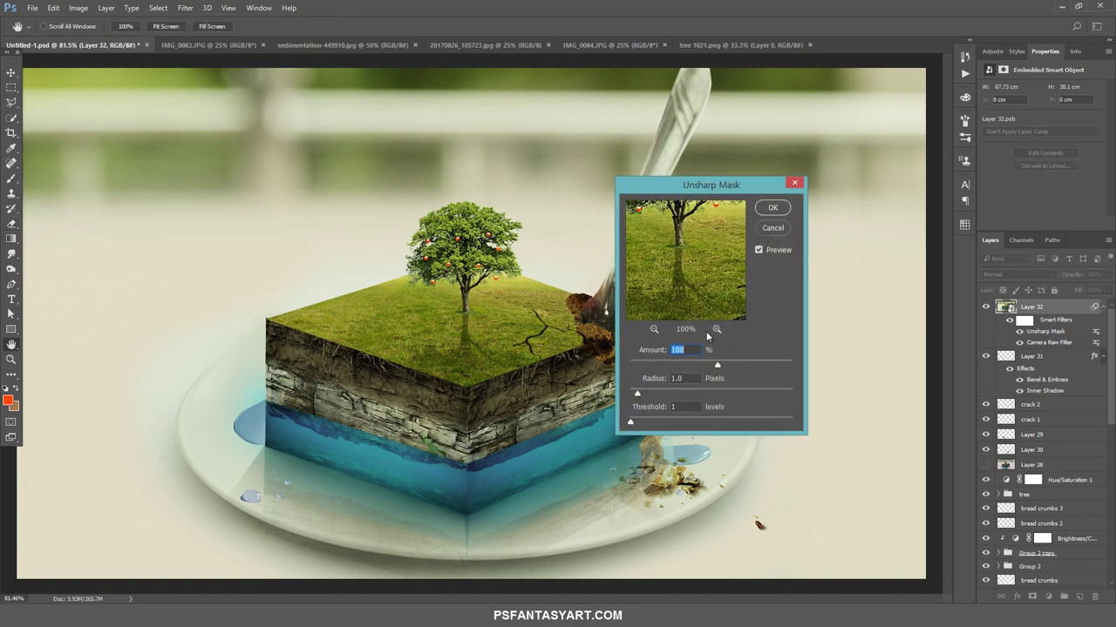
left_click(772, 208)
View the finished composite at 100% zoom in full-screen mode
key("e")
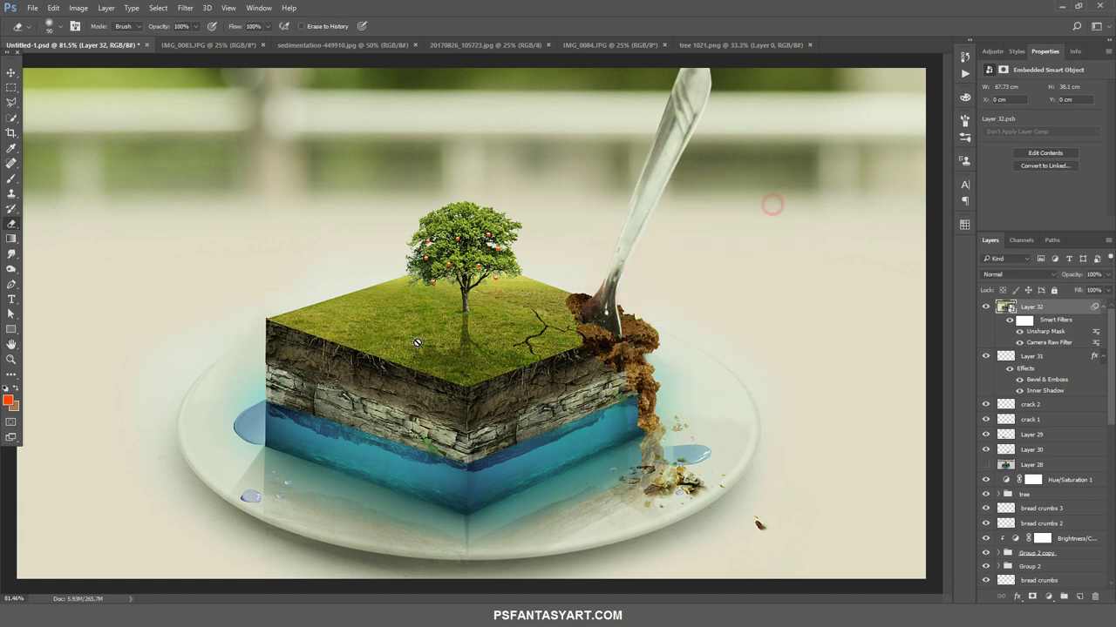
left_click(12, 359)
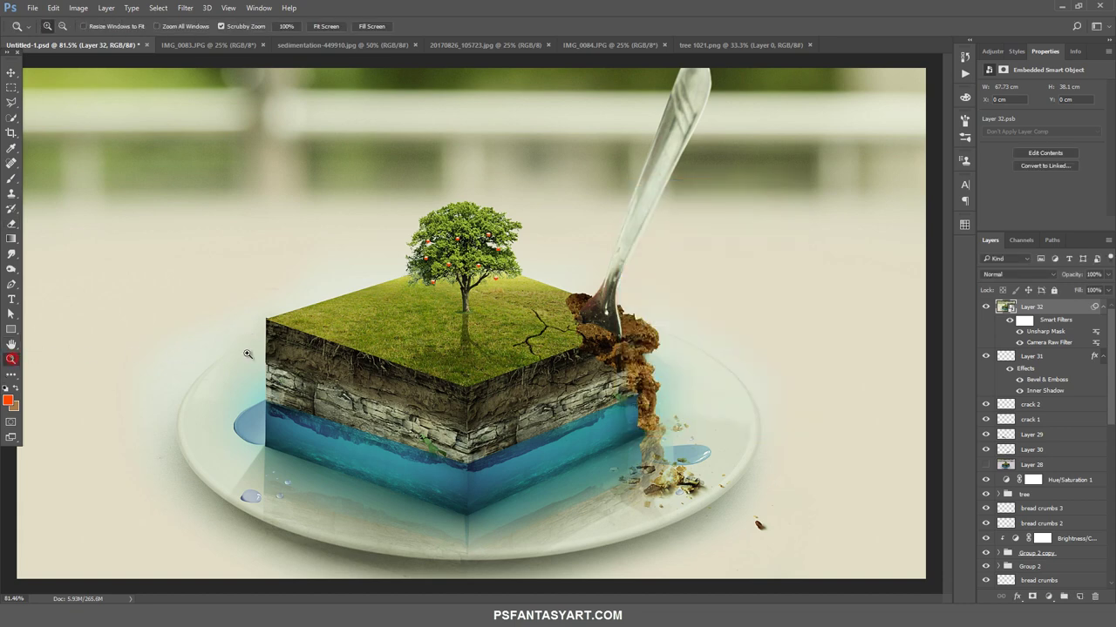
left_click(420, 354)
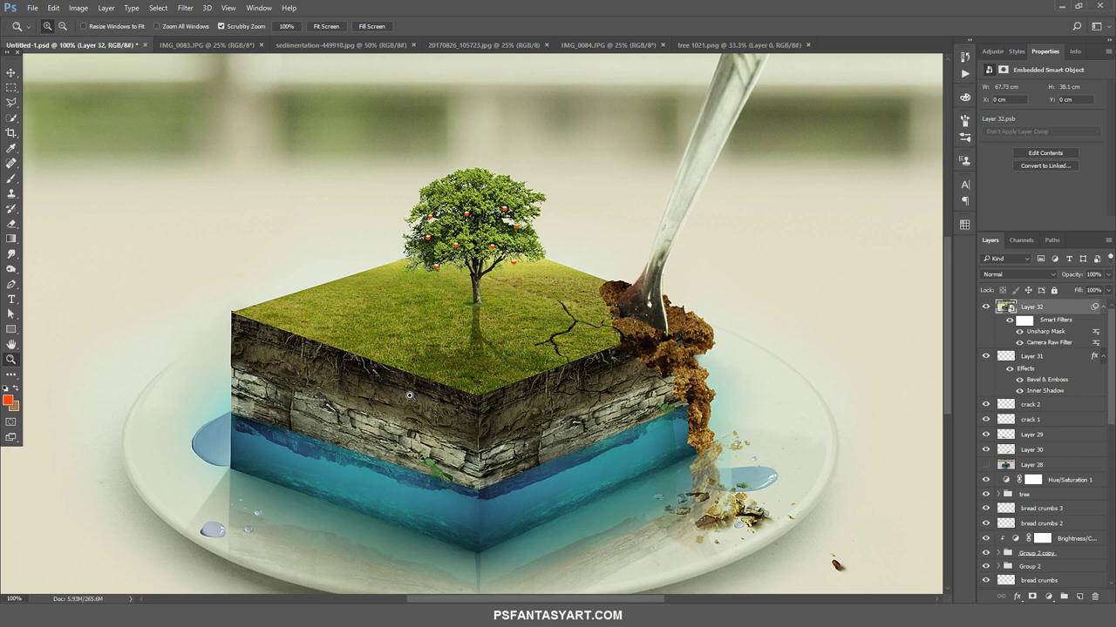
key("f")
key("f")
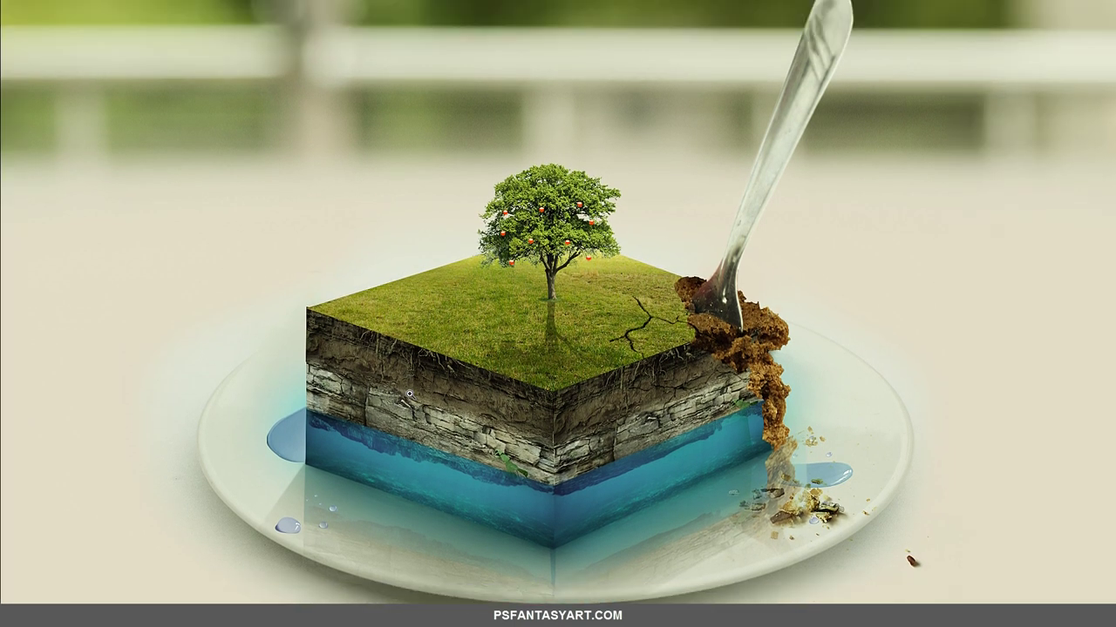